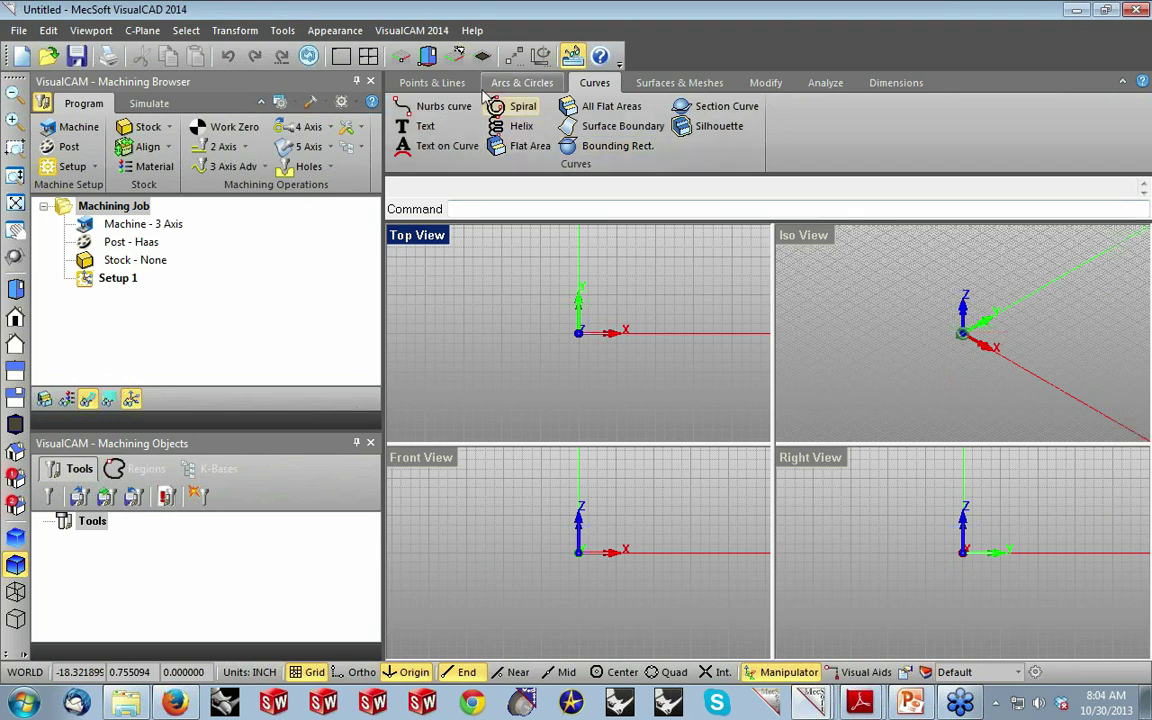
Close the Machining Browser and Machining Objects panels.
left_click(411, 30)
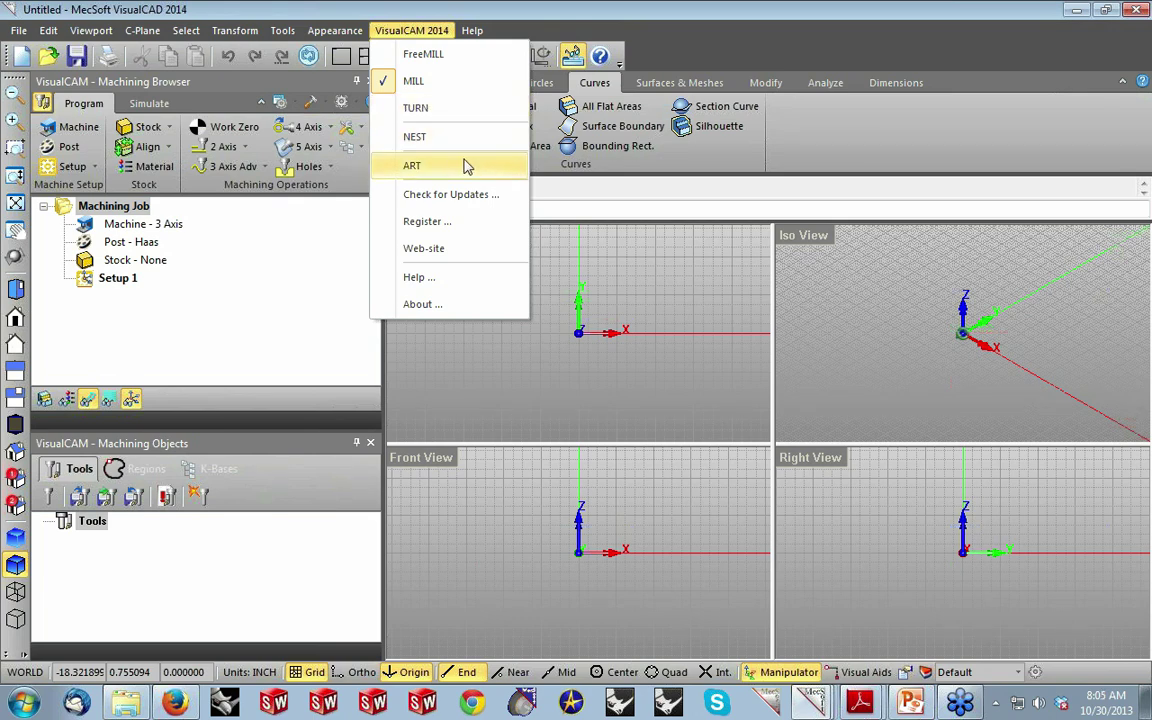
left_click(576, 254)
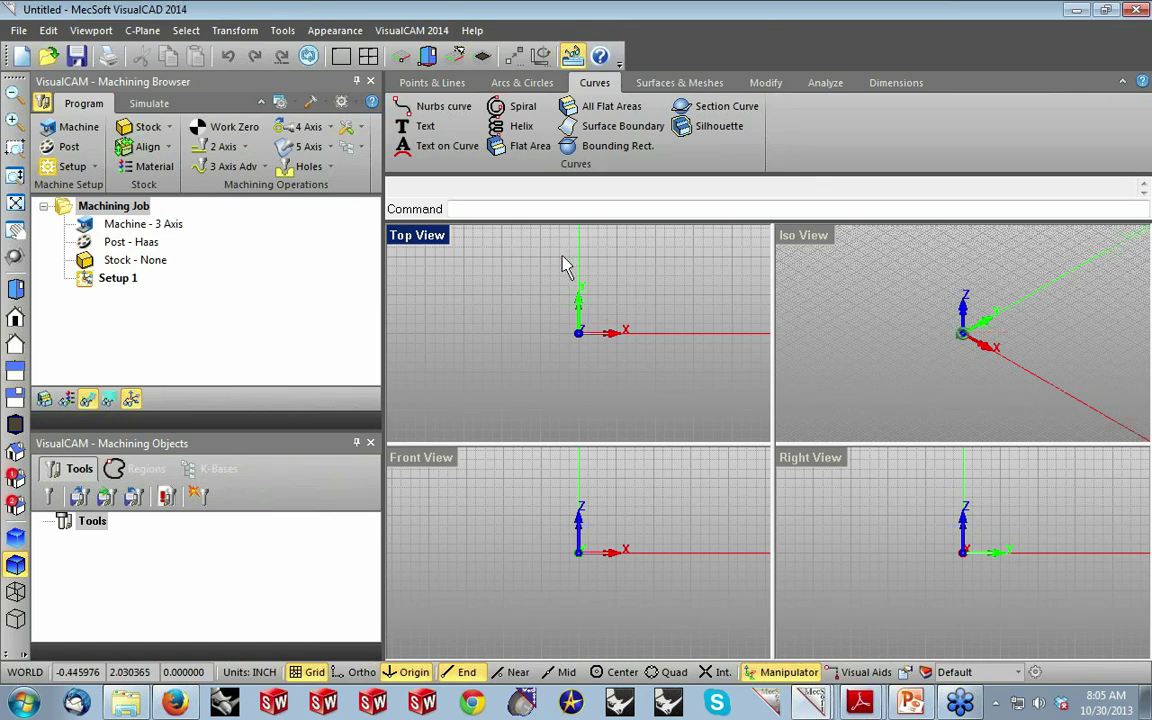
left_click(371, 82)
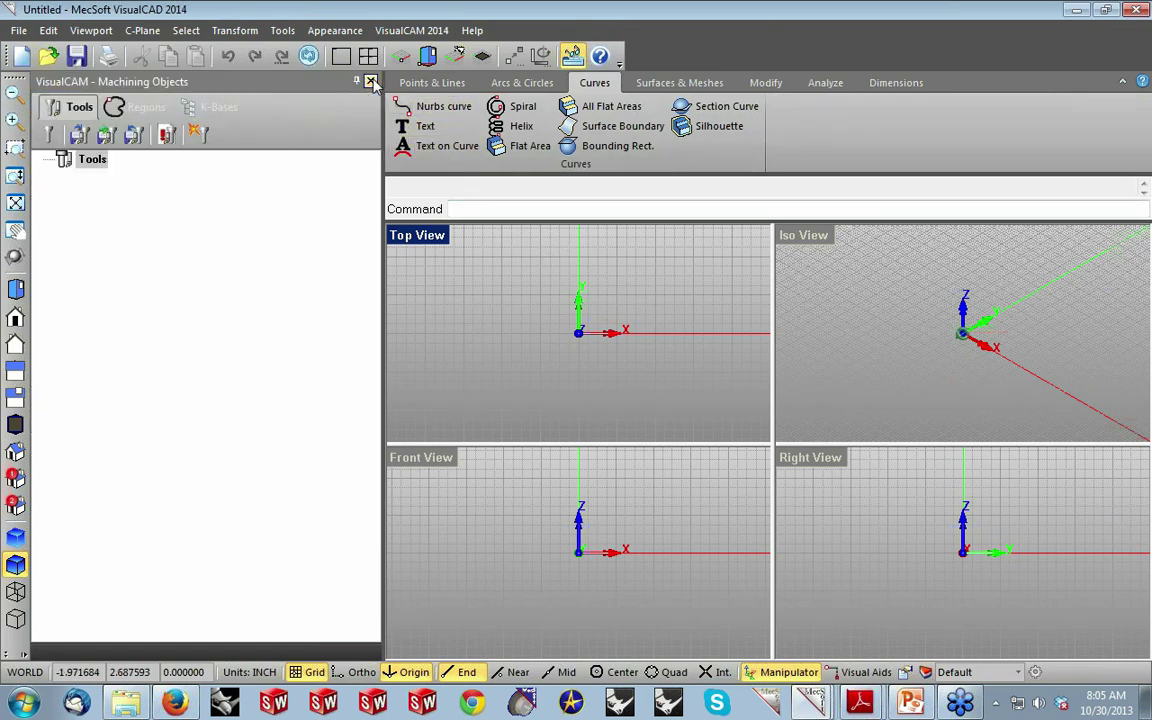
left_click(371, 82)
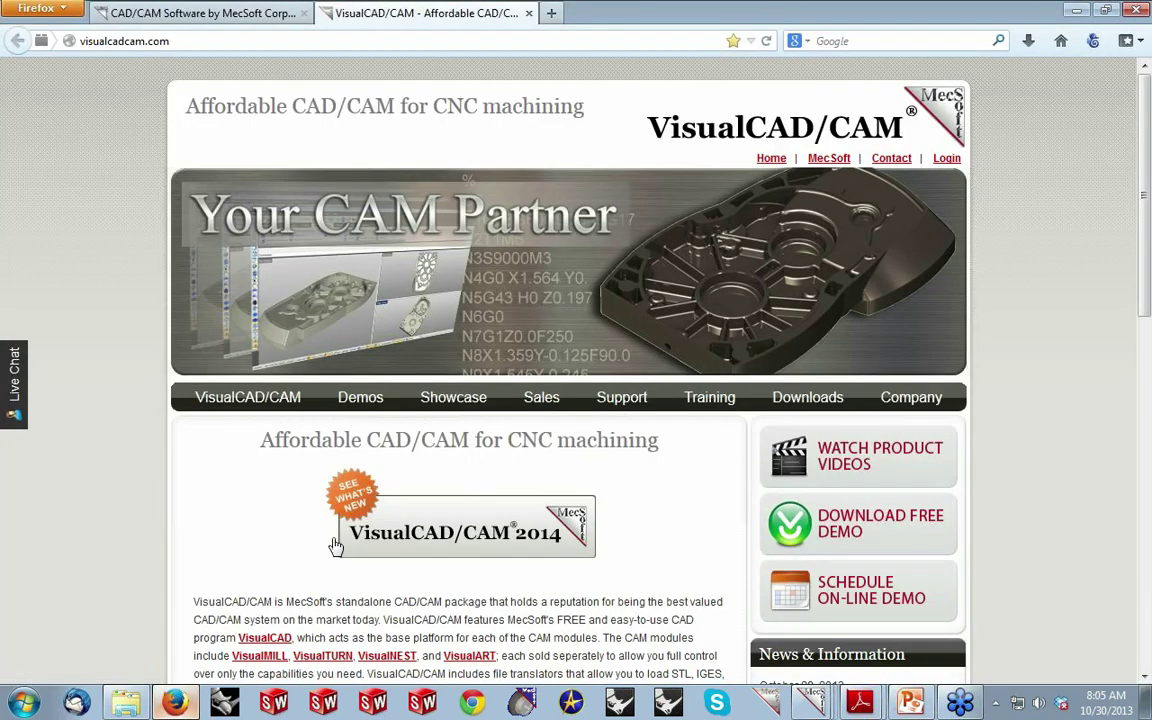
Switch to WhatsNewInVisualCAD2014.pdf in Adobe Reader and read through the Major Enhancements list on page 2.
mouse_move(857, 706)
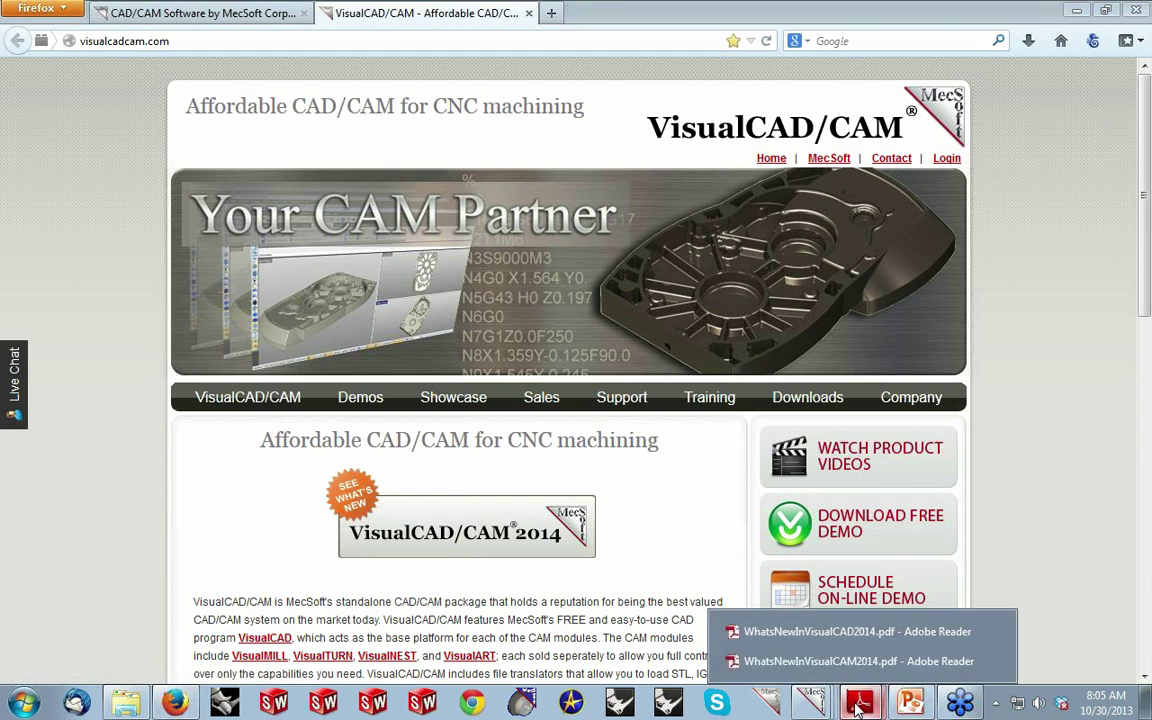
left_click(770, 631)
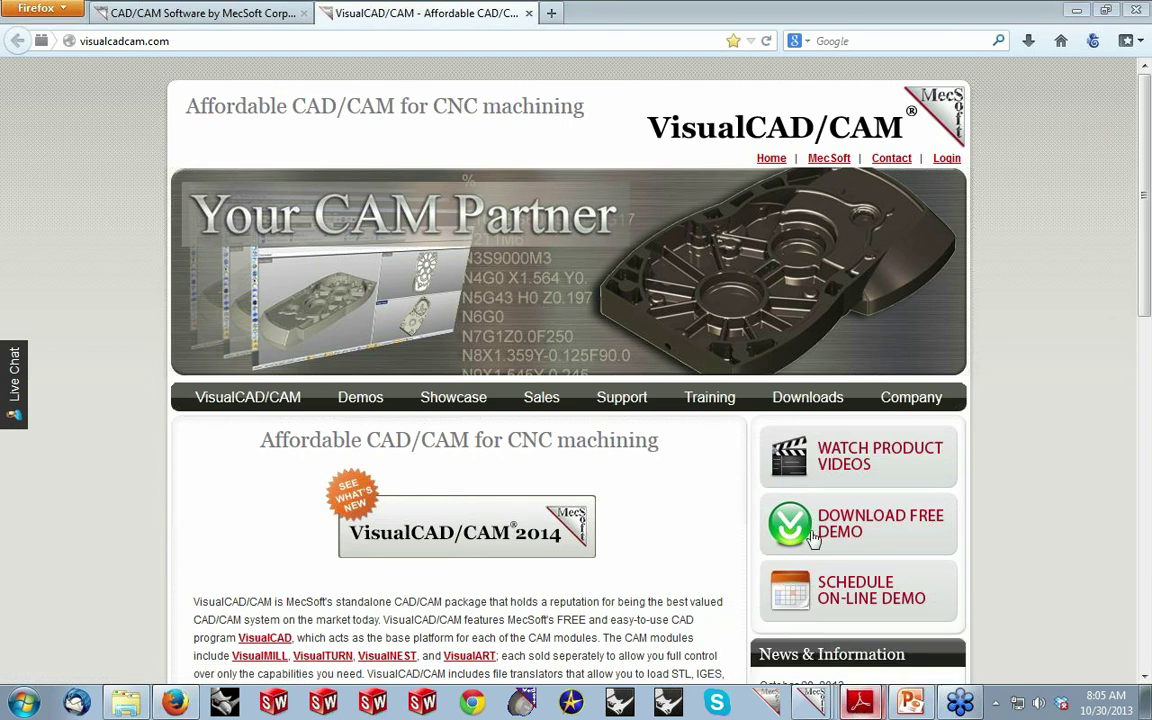
scroll(768, 400, "down", 3)
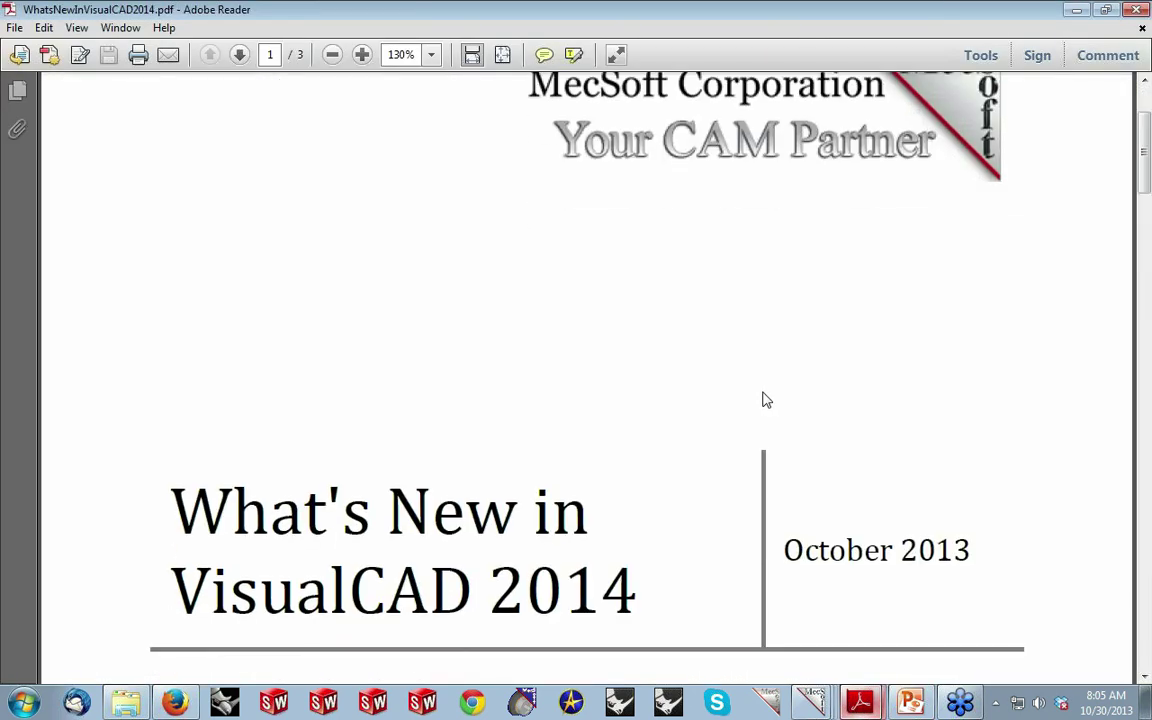
scroll(754, 386, "down", 3, "ctrl")
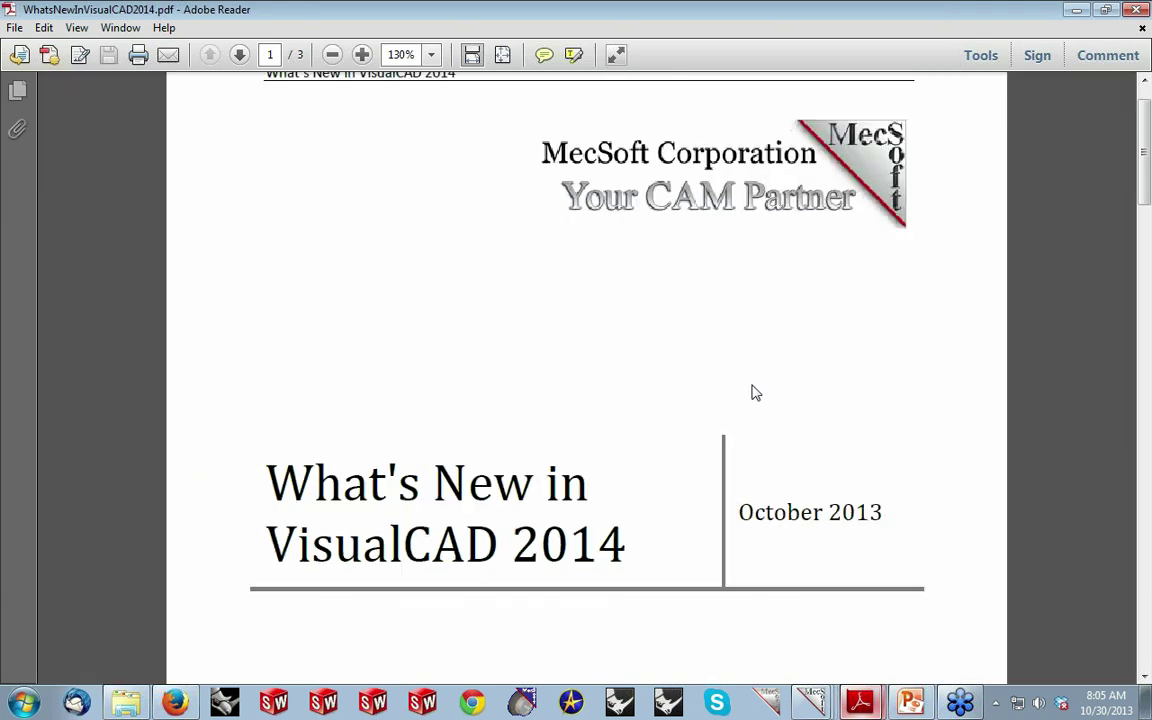
scroll(755, 395, "down", 10)
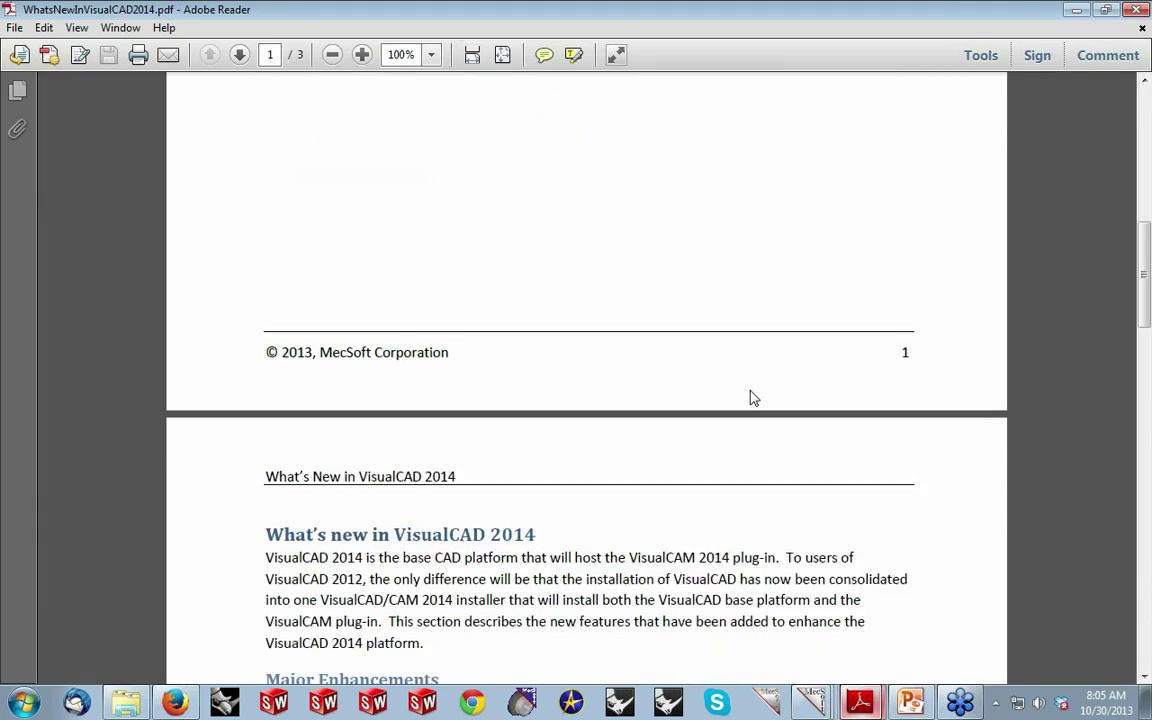
scroll(752, 394, "down", 2)
scroll(749, 388, "down", 2)
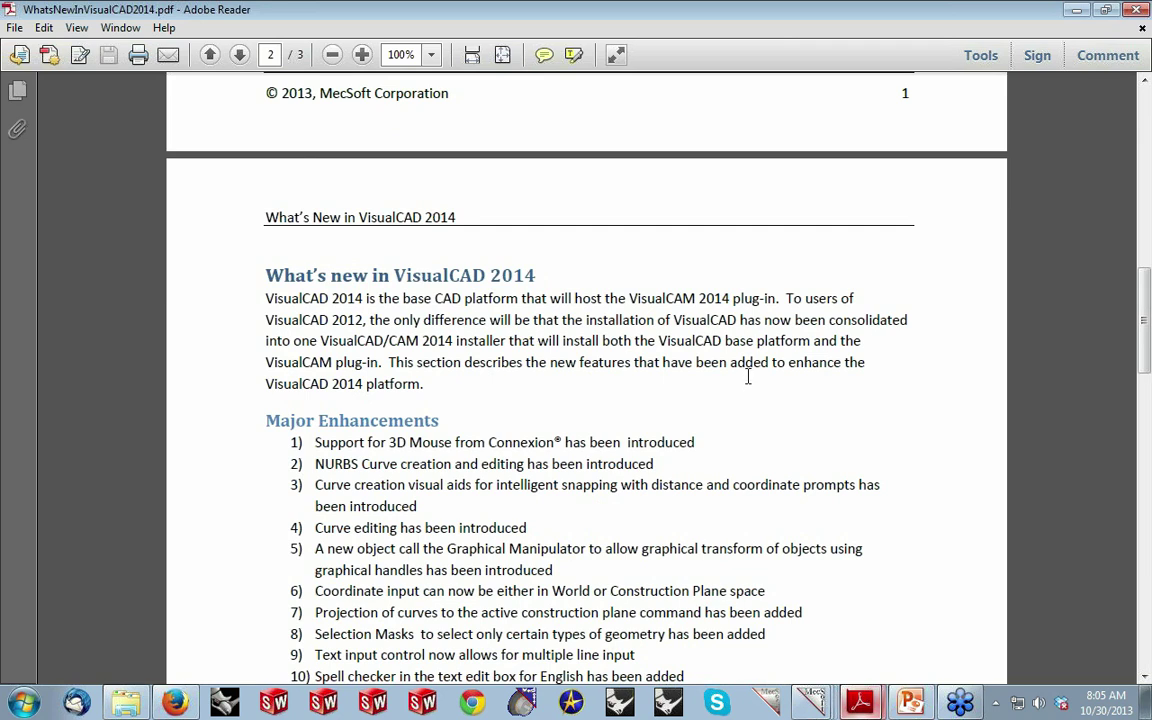
scroll(744, 377, "down", 2)
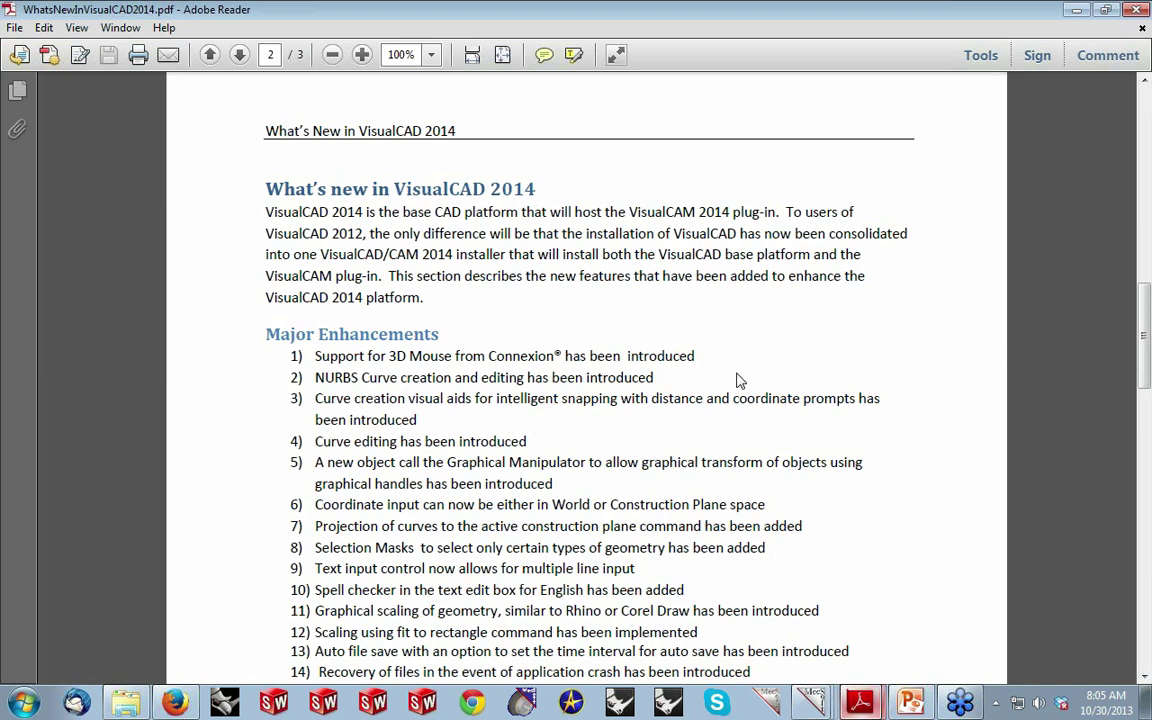
scroll(731, 373, "down", 2)
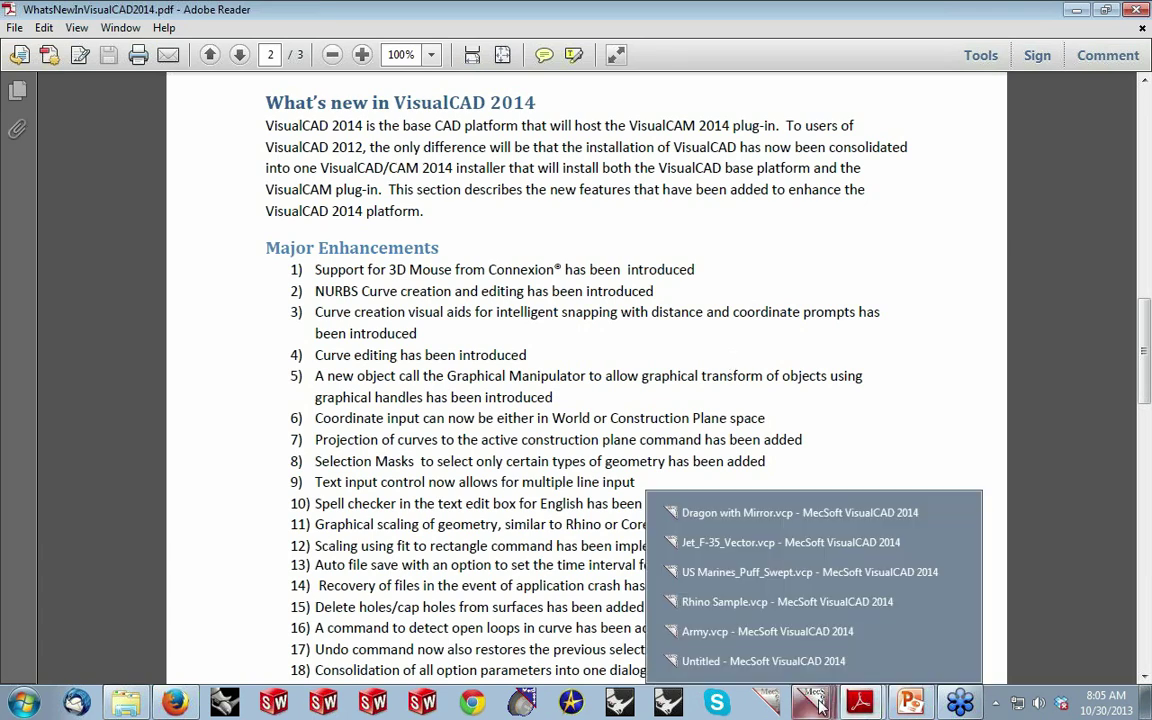
Switch back to the untitled VisualCAD 2014 drawing and open GraphicalScaleExample.vcp without saving the current changes.
left_click(740, 632)
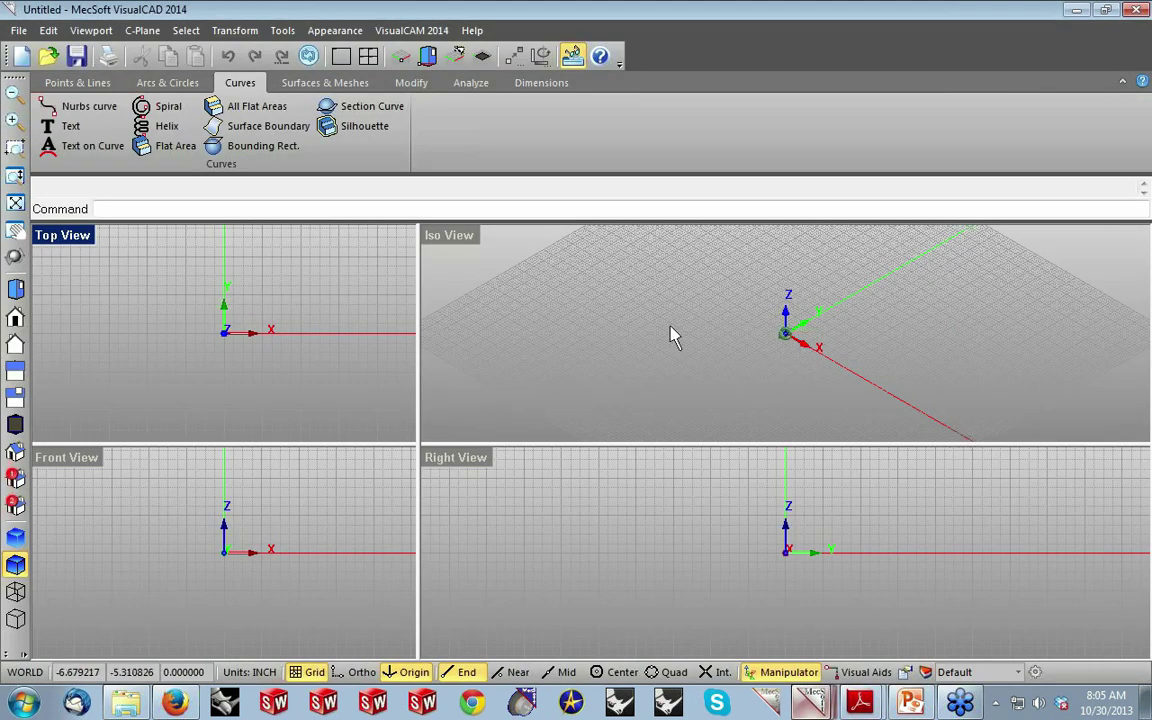
left_click(62, 60)
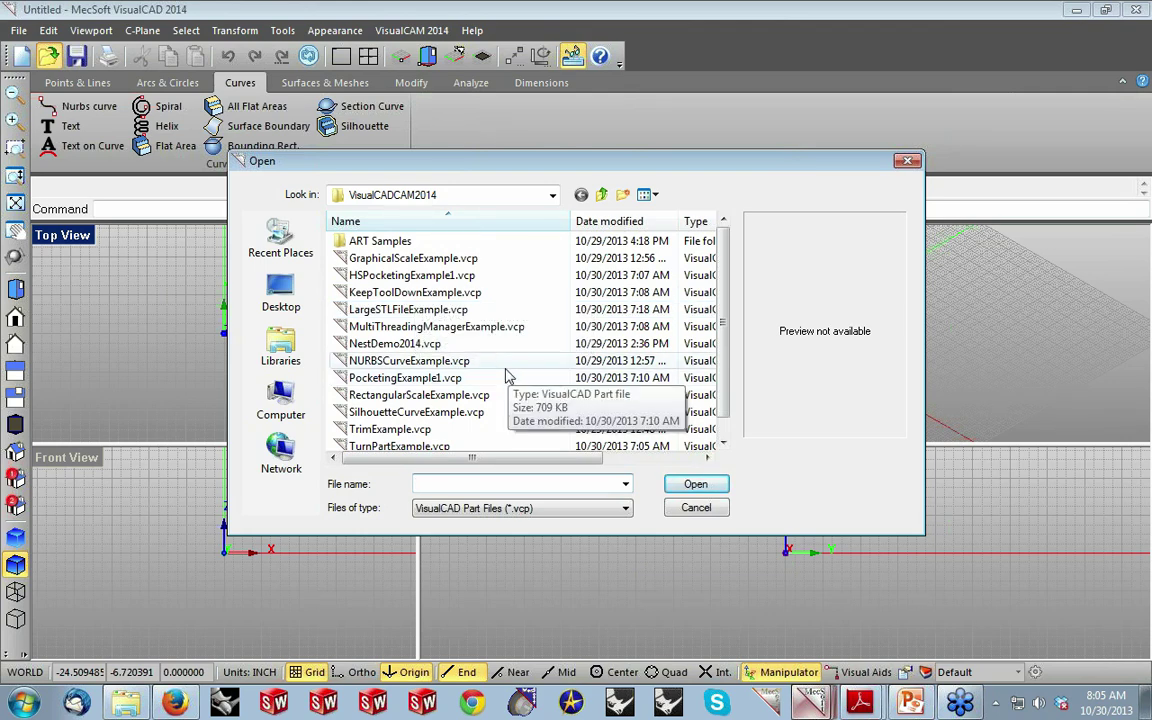
left_click(419, 257)
left_click(690, 480)
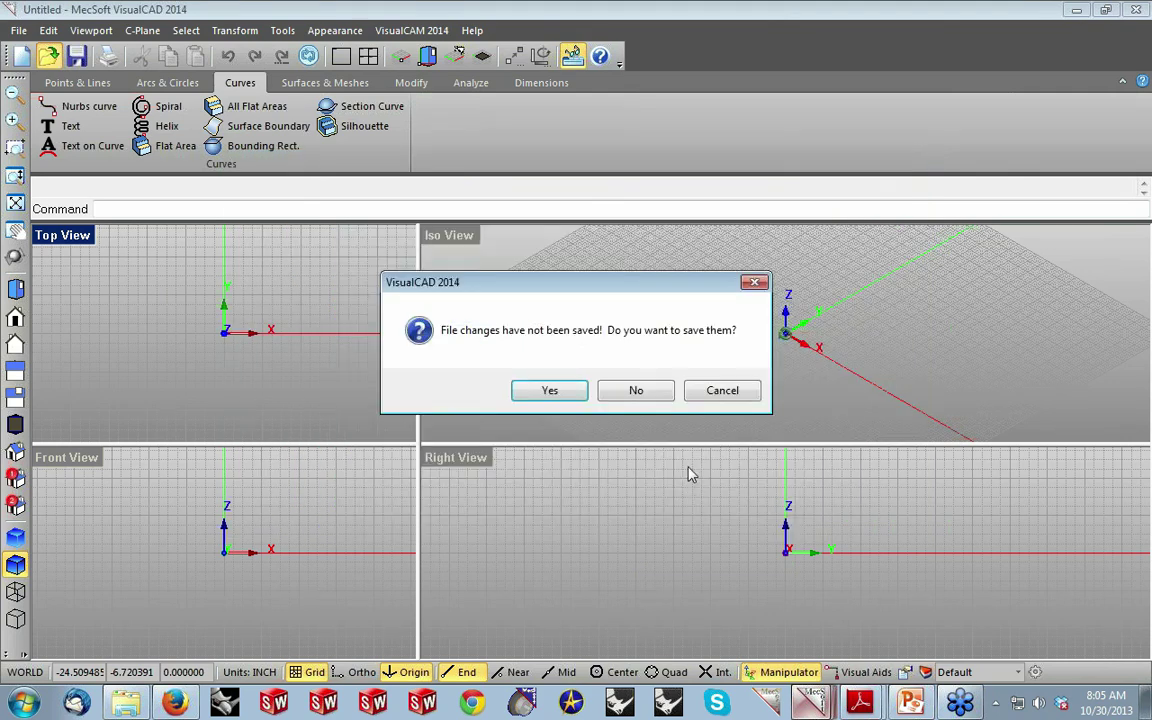
left_click(655, 393)
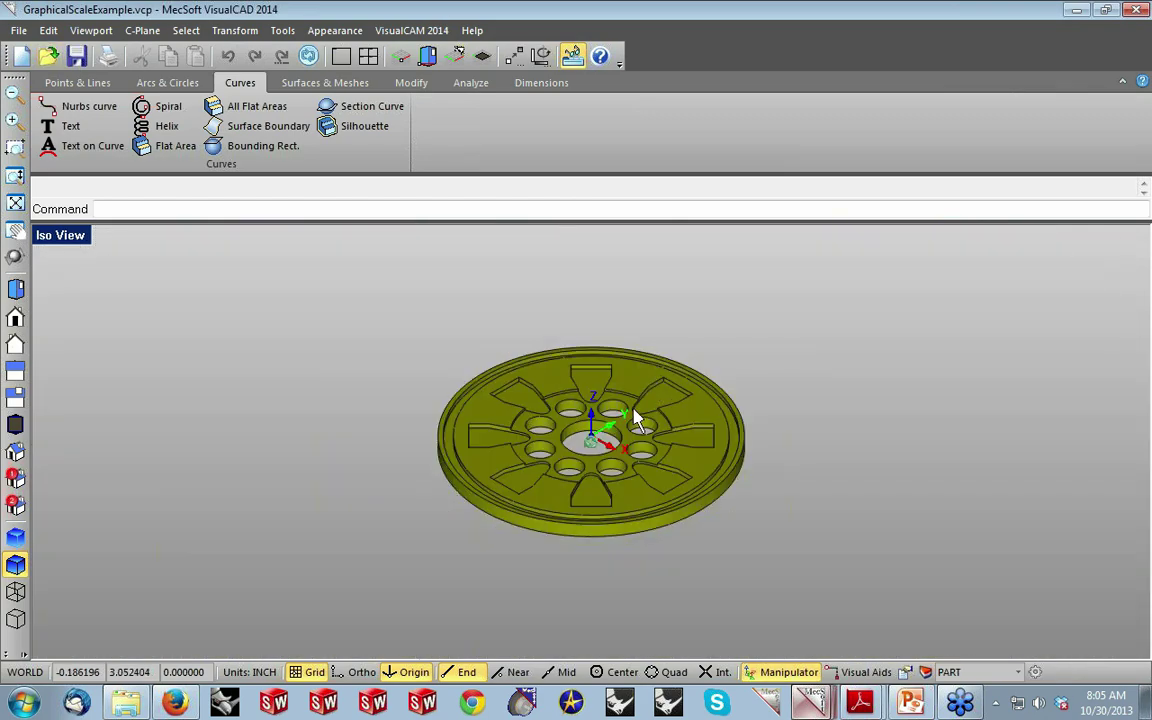
Examine the wheel part up close and from different angles, ending with the isometric view.
scroll(628, 428, "up", 5)
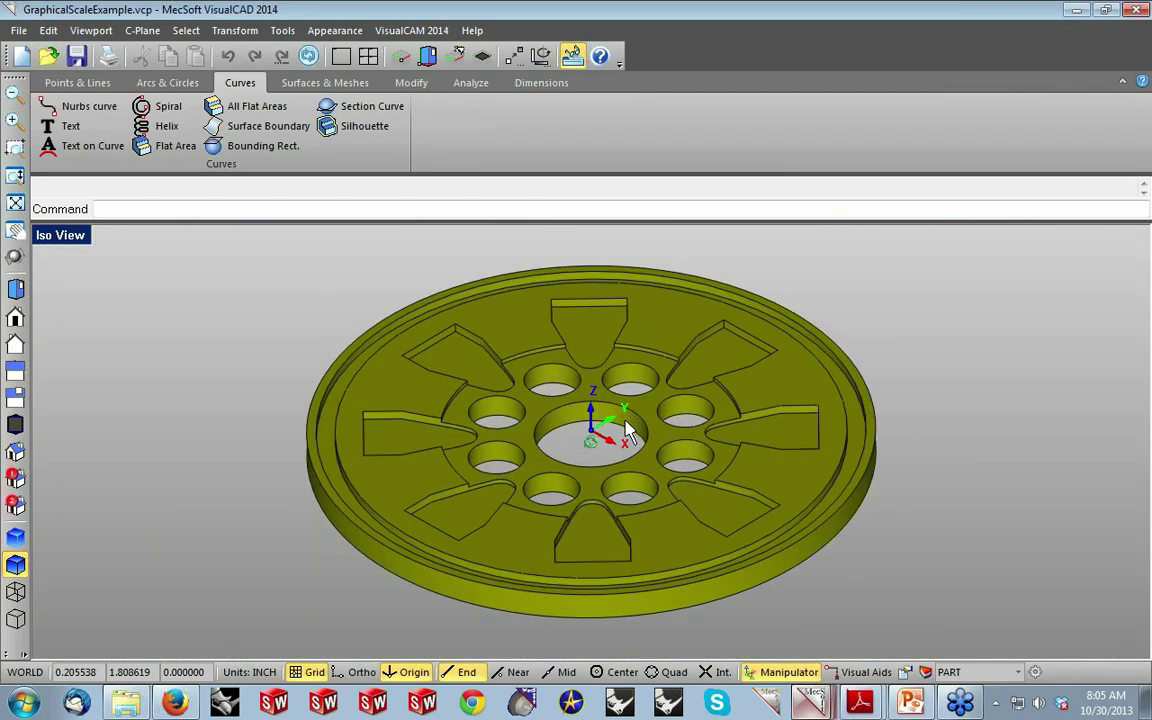
middle_click_drag(625, 421, 625, 430)
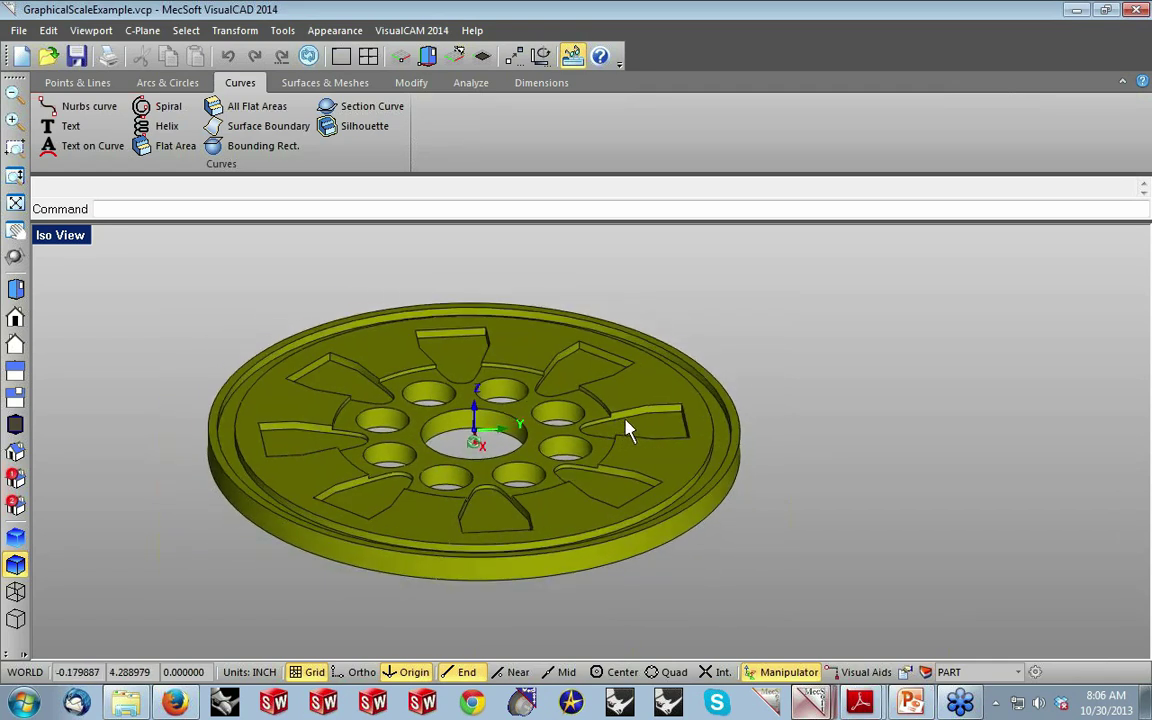
left_click(15, 290)
left_click(15, 318)
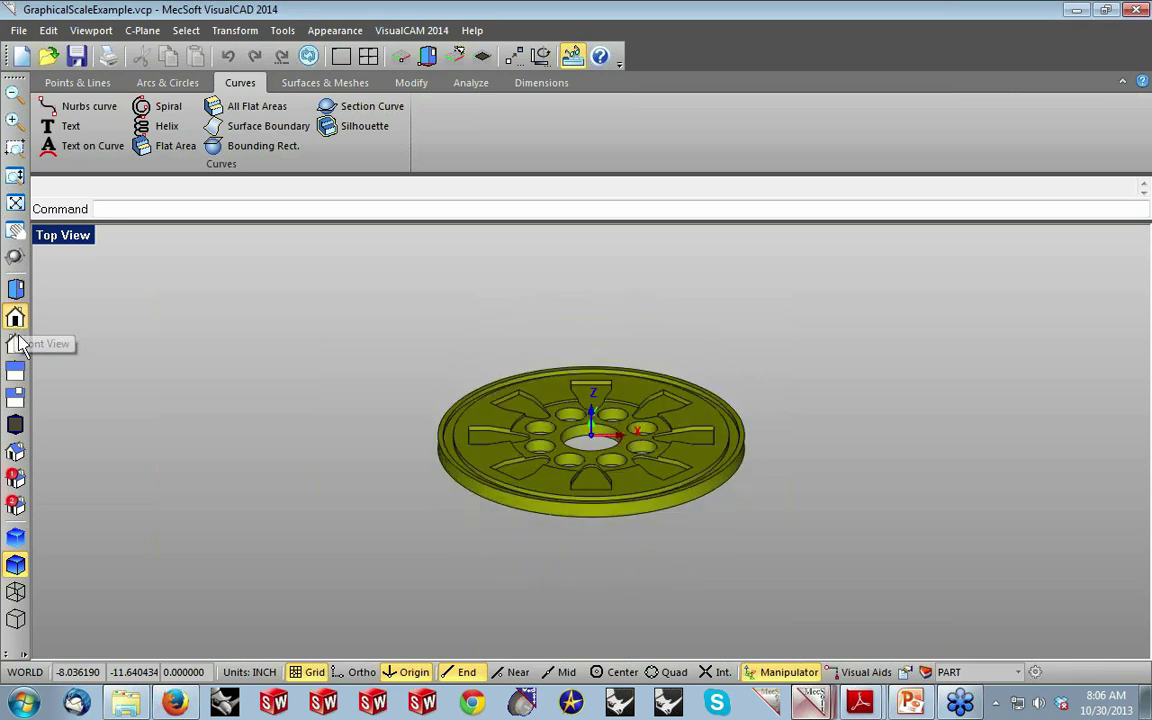
left_click(16, 455)
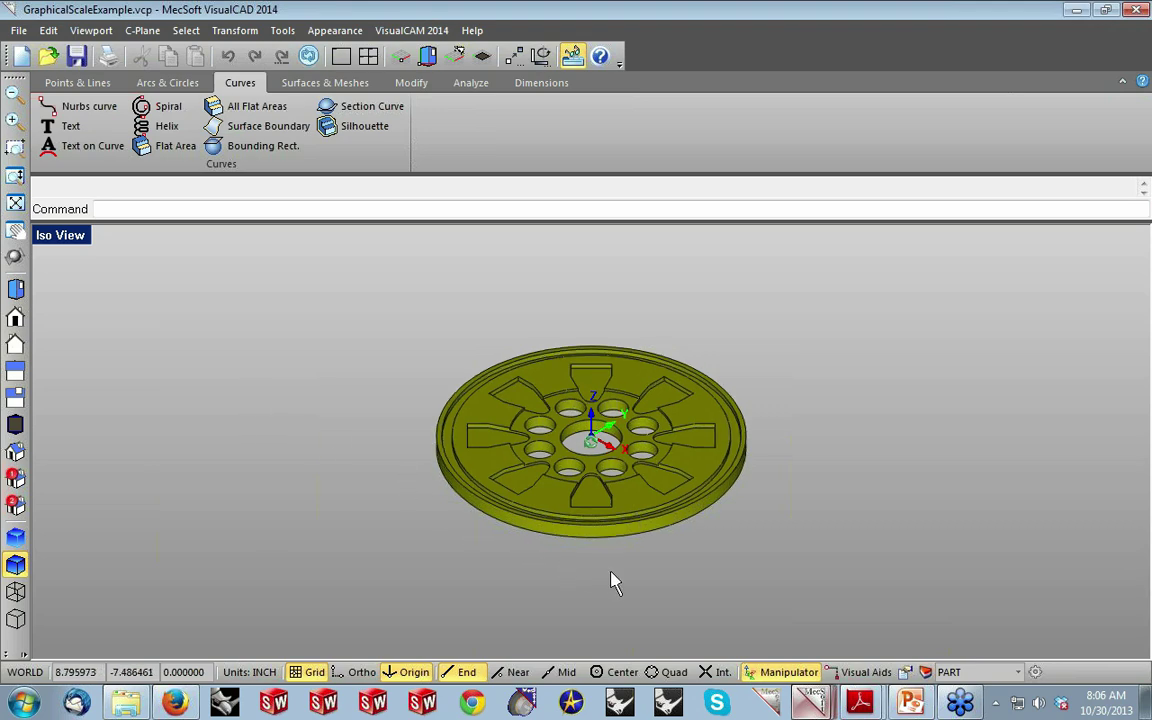
scroll(612, 582, "up", 2)
scroll(612, 581, "up", 3)
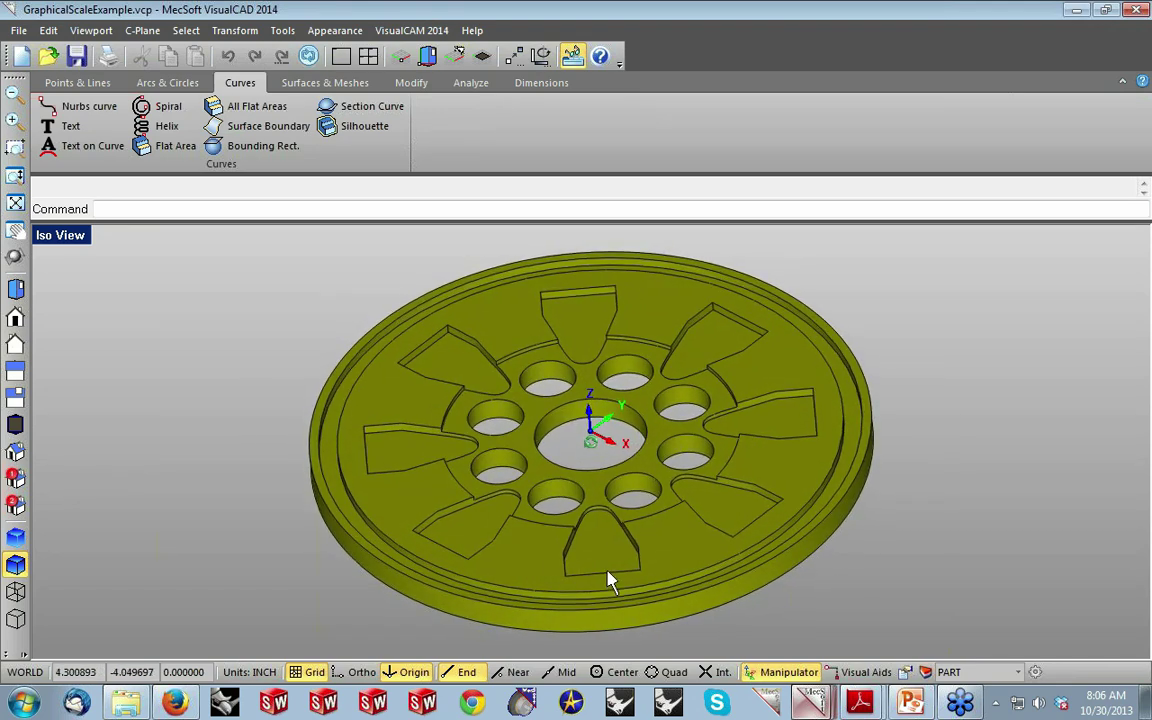
scroll(611, 582, "down", 3)
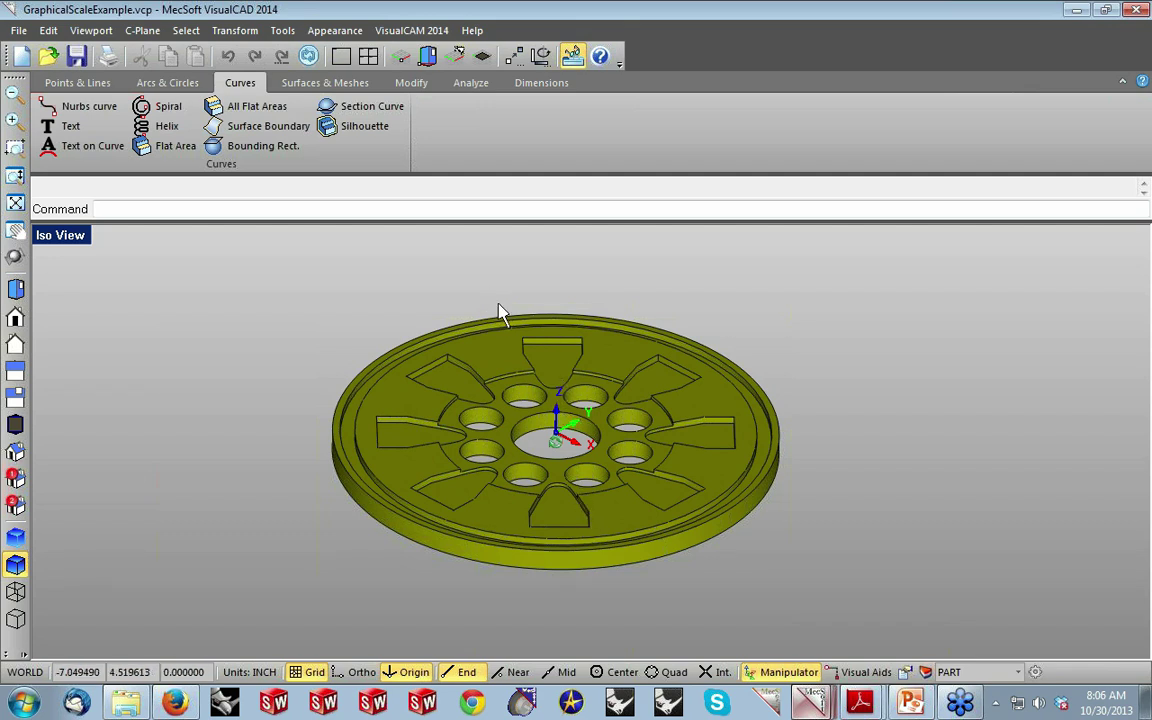
Enlarge the wheel with Graphical Scale from the origin, placing the second reference point at about 13.25, -0.25.
left_click(234, 30)
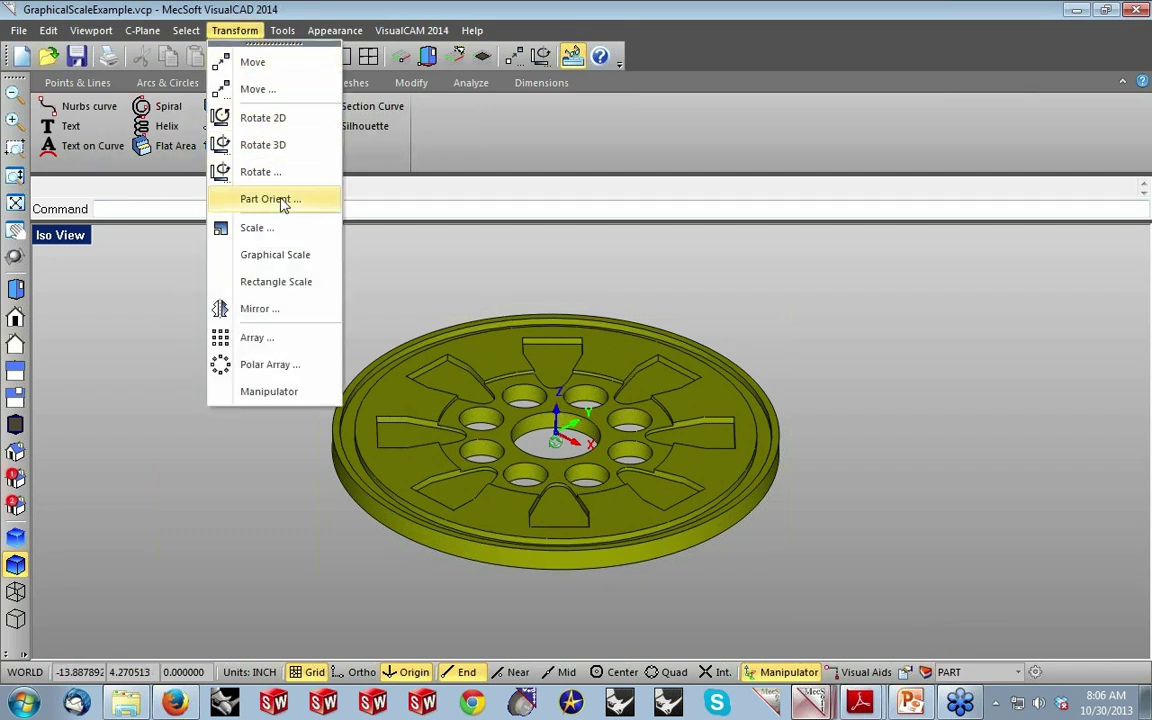
left_click(275, 255)
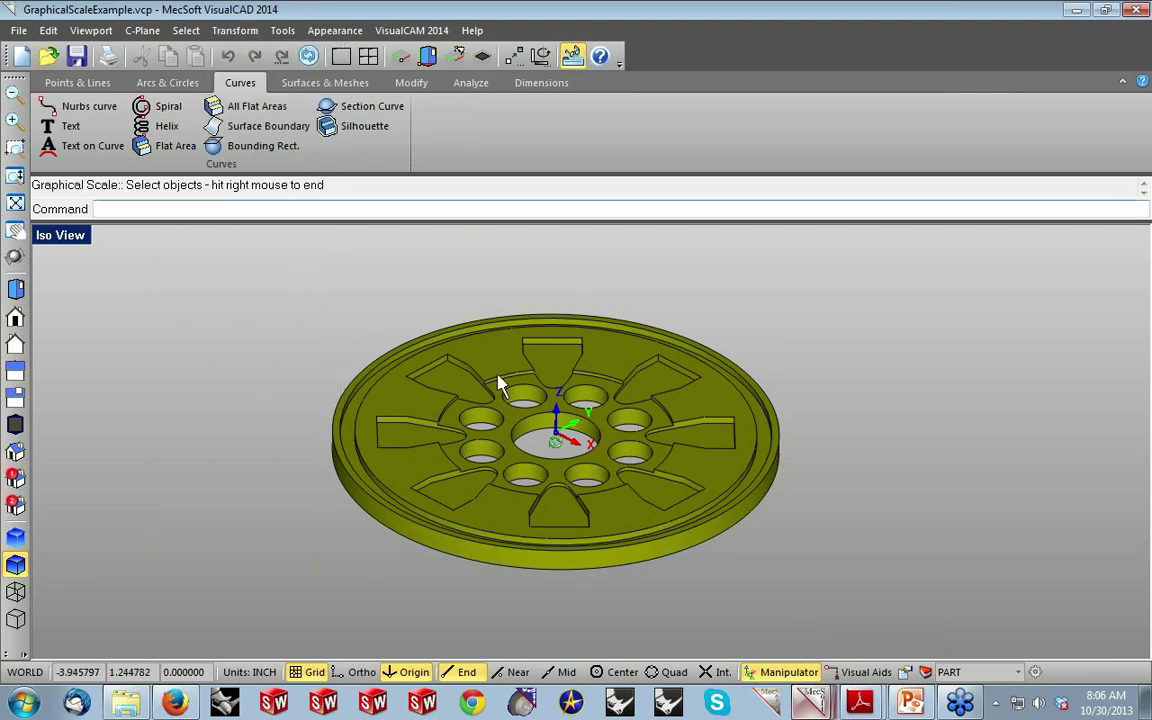
left_click(499, 384)
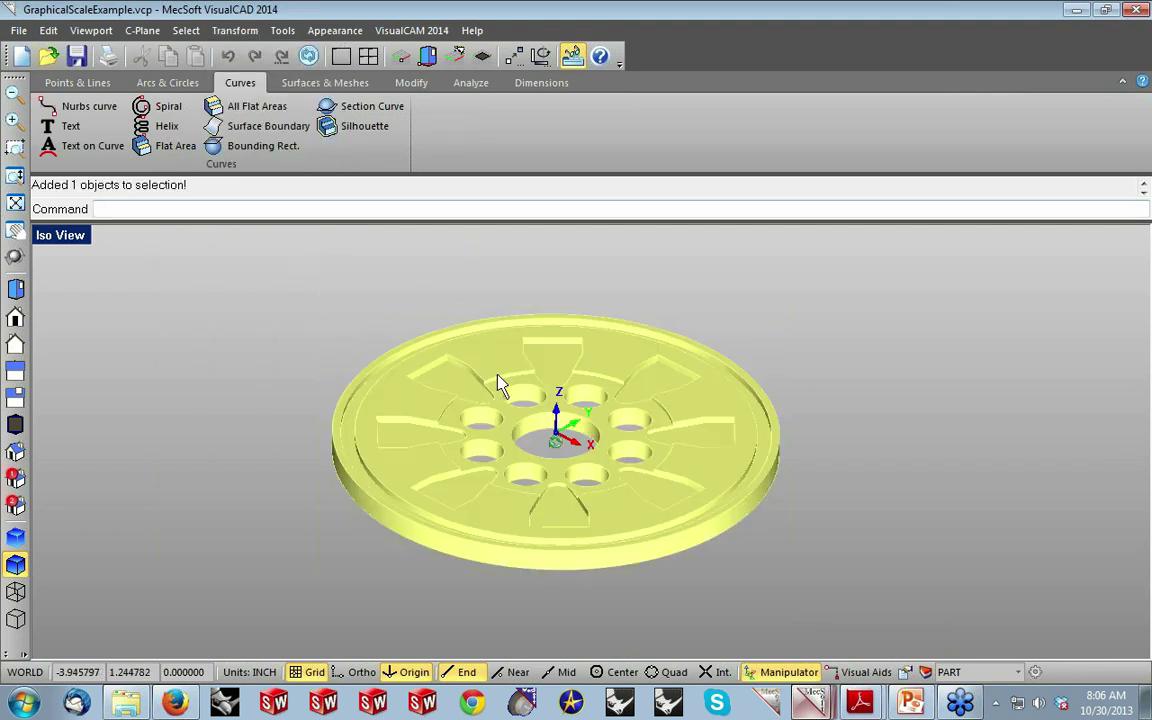
right_click(537, 435)
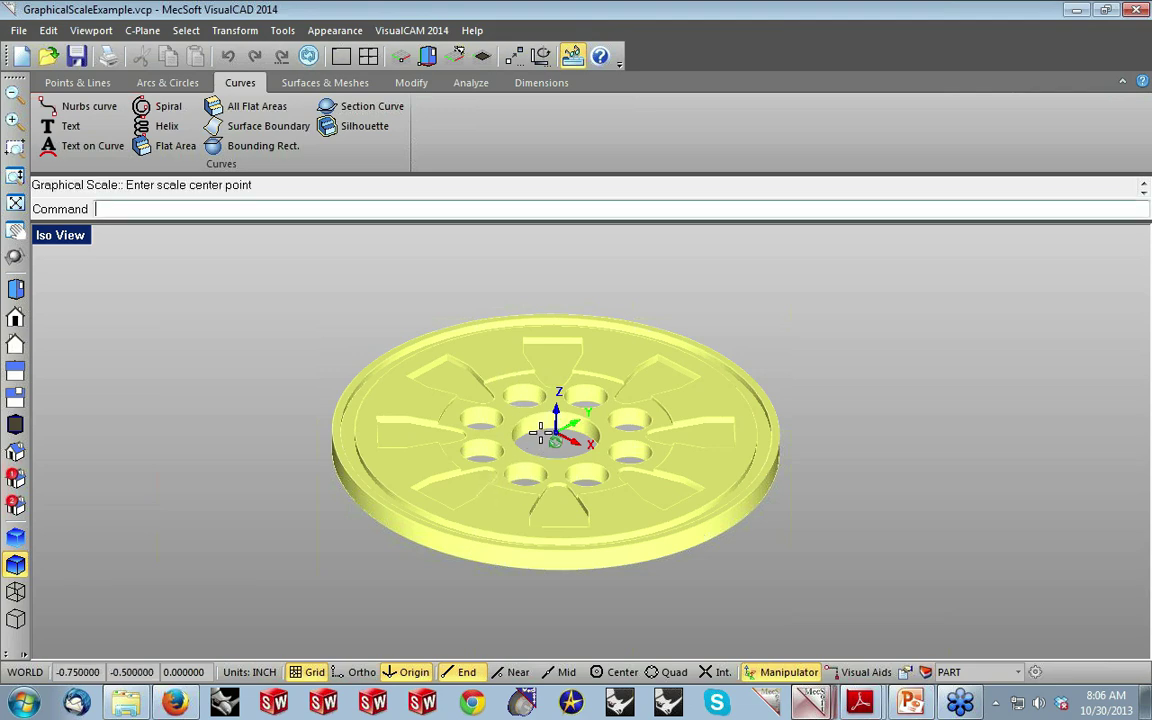
left_click(555, 435)
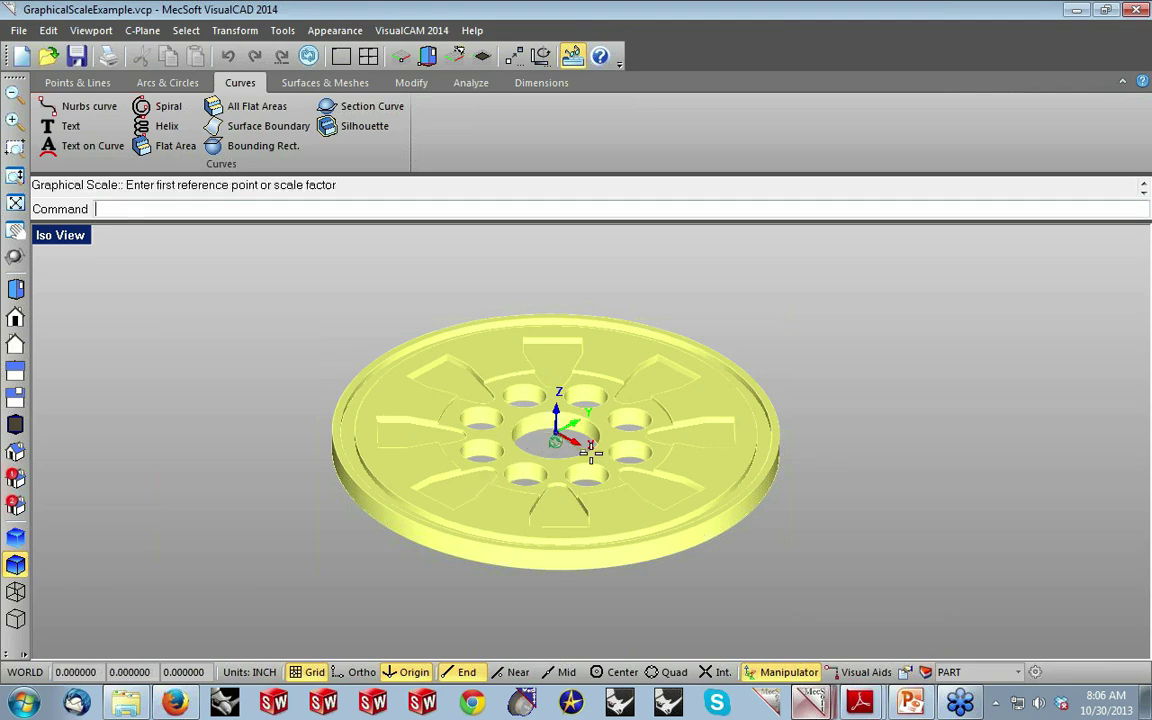
left_click(760, 527)
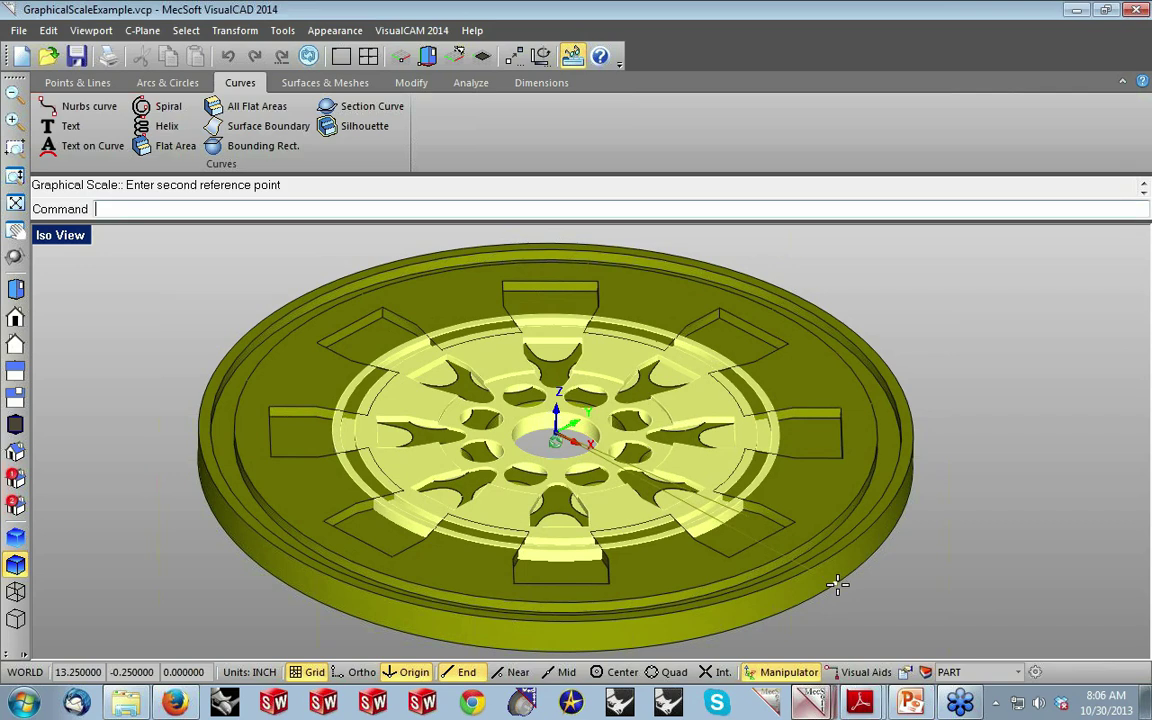
left_click(838, 585)
left_click(834, 583)
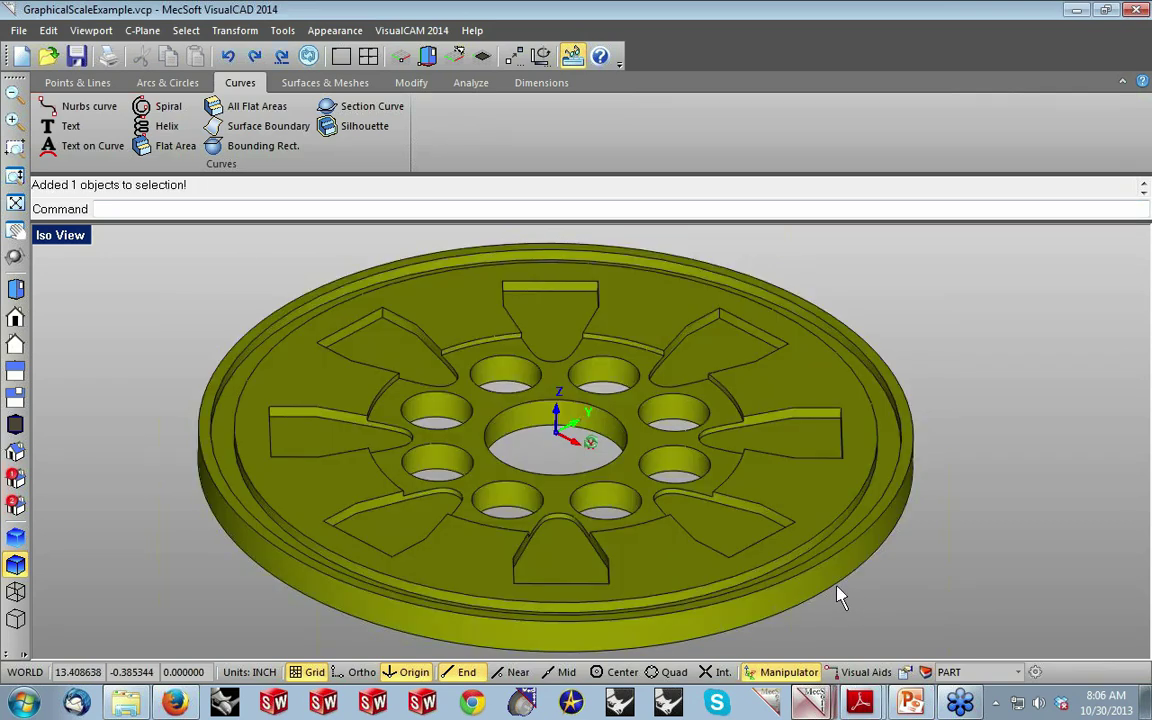
Reposition the wheel with the Manipulator by moving it along Y, rotating it about Z and shifting it 2 inches along X.
left_click(790, 671)
left_click(632, 510)
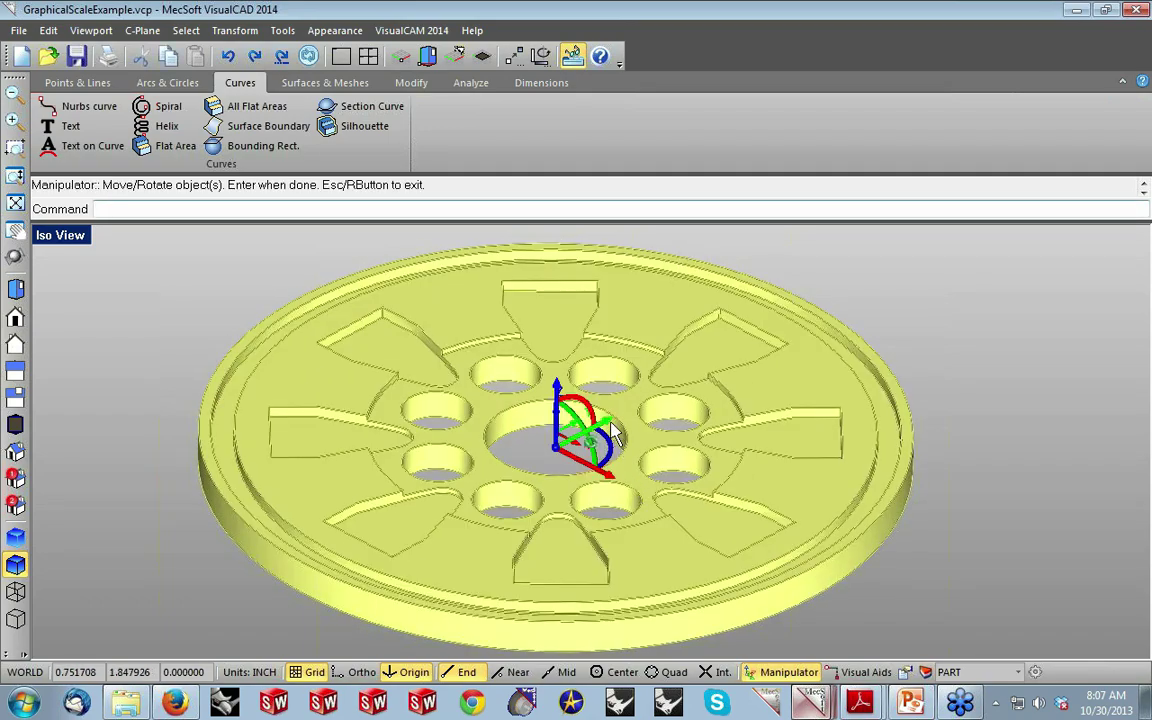
left_click_drag(612, 428, 688, 445)
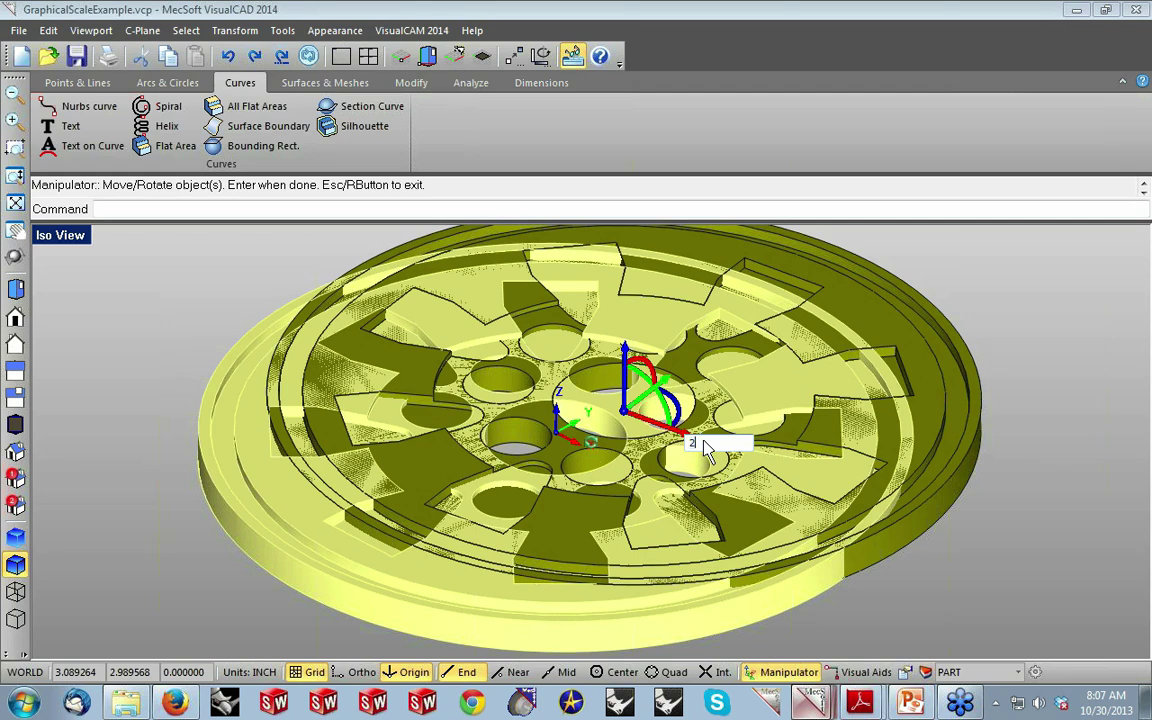
key("Return")
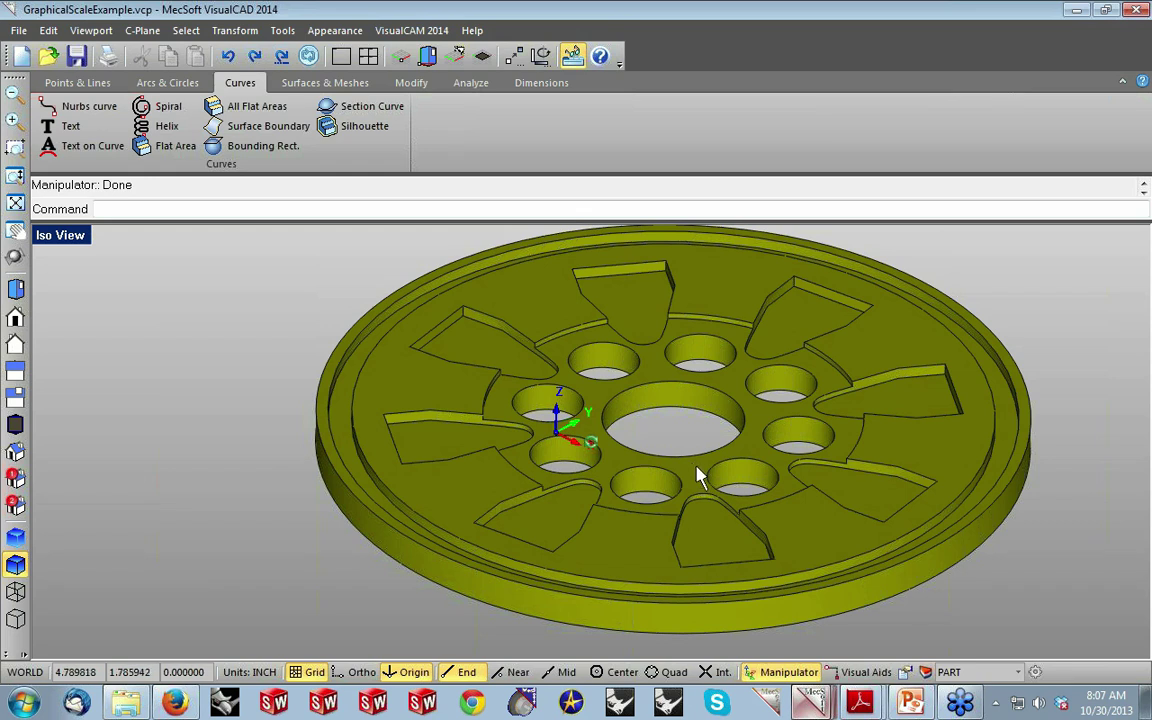
Open RectangularScaleExample.vcp without saving the changes to the wheel part.
left_click(48, 56)
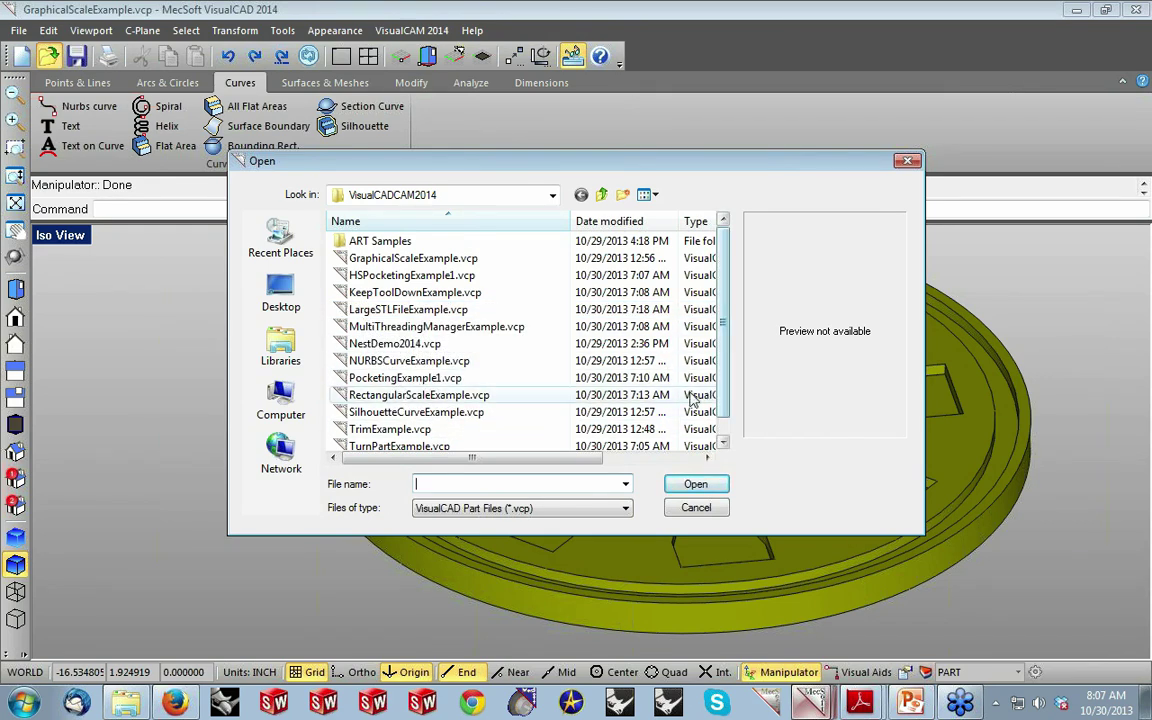
left_click(640, 395)
left_click(697, 486)
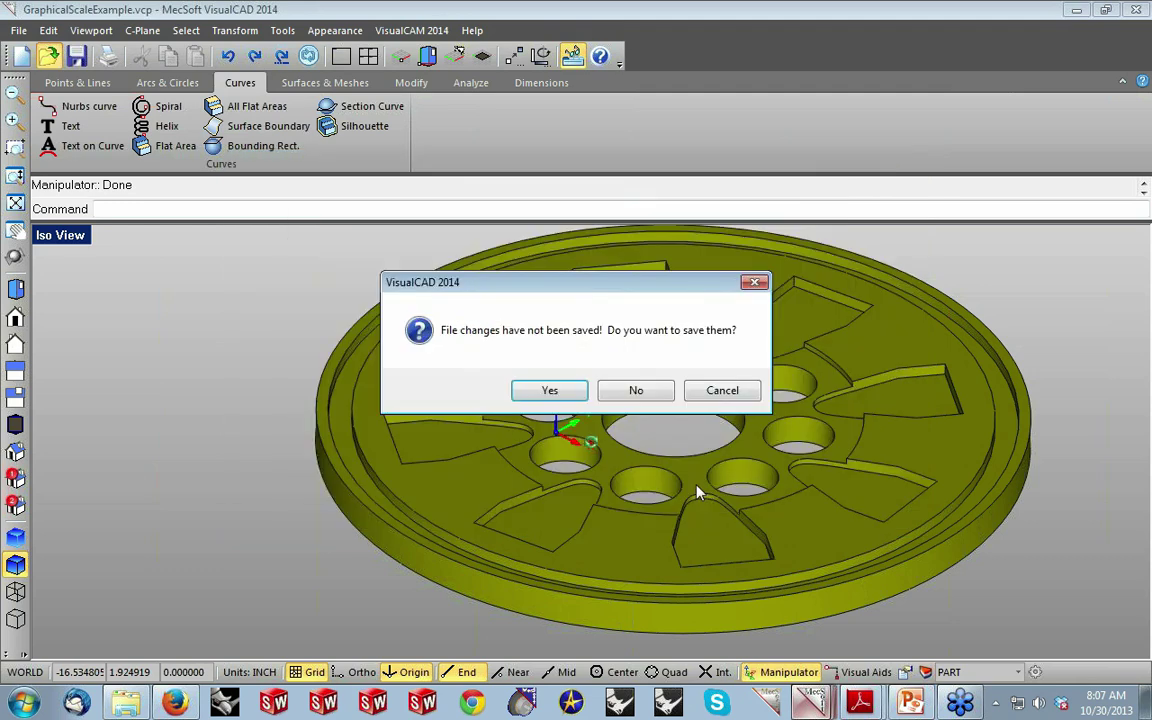
left_click(638, 394)
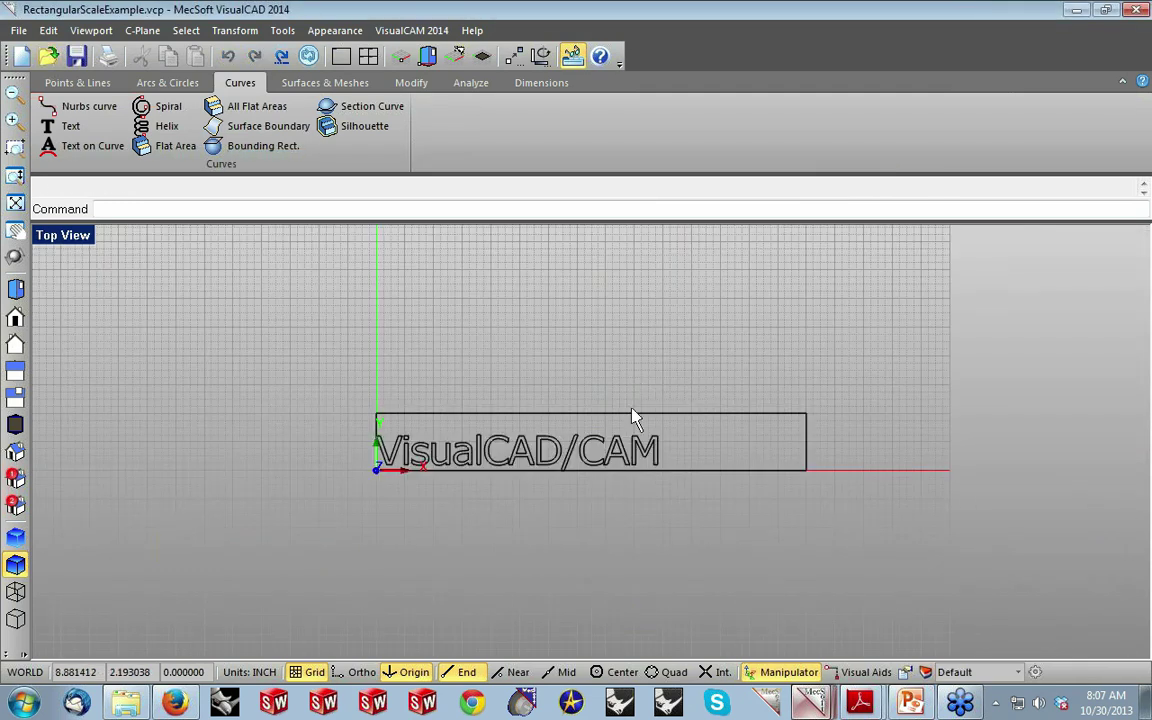
Enlarge the VisualCAD/CAM text with Rectangle Scale so that its upper corner meets the surrounding rectangle's corner, filling the frame.
scroll(617, 503, "up", 1)
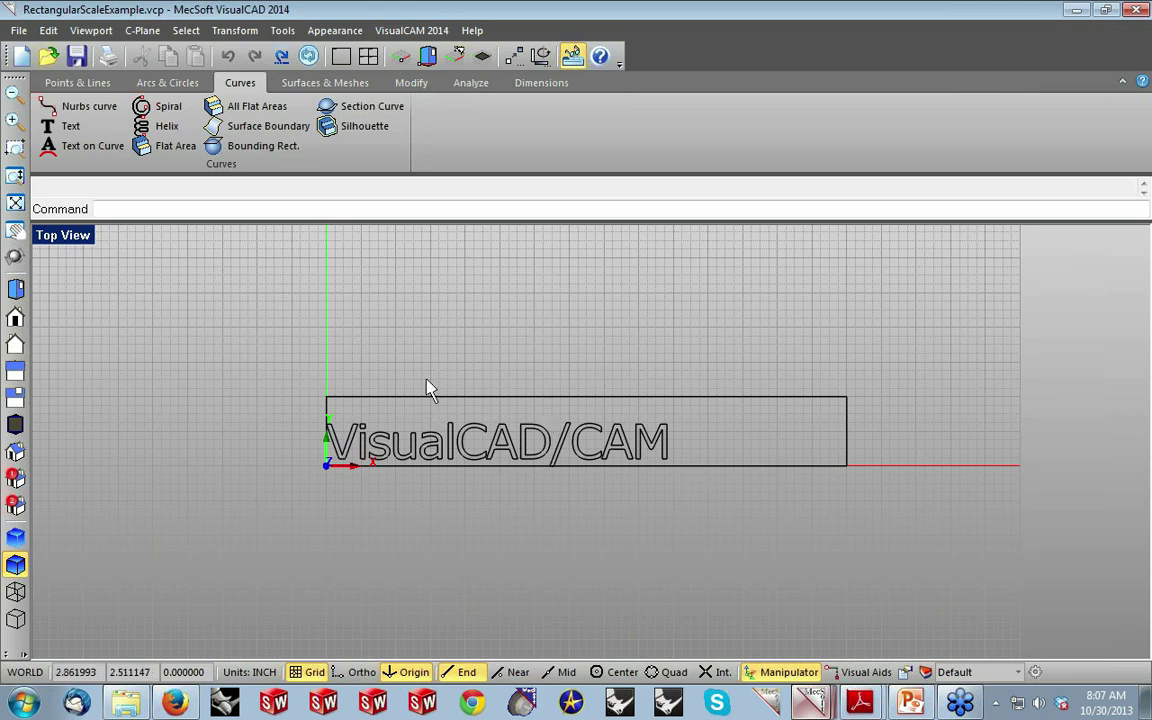
left_click(234, 30)
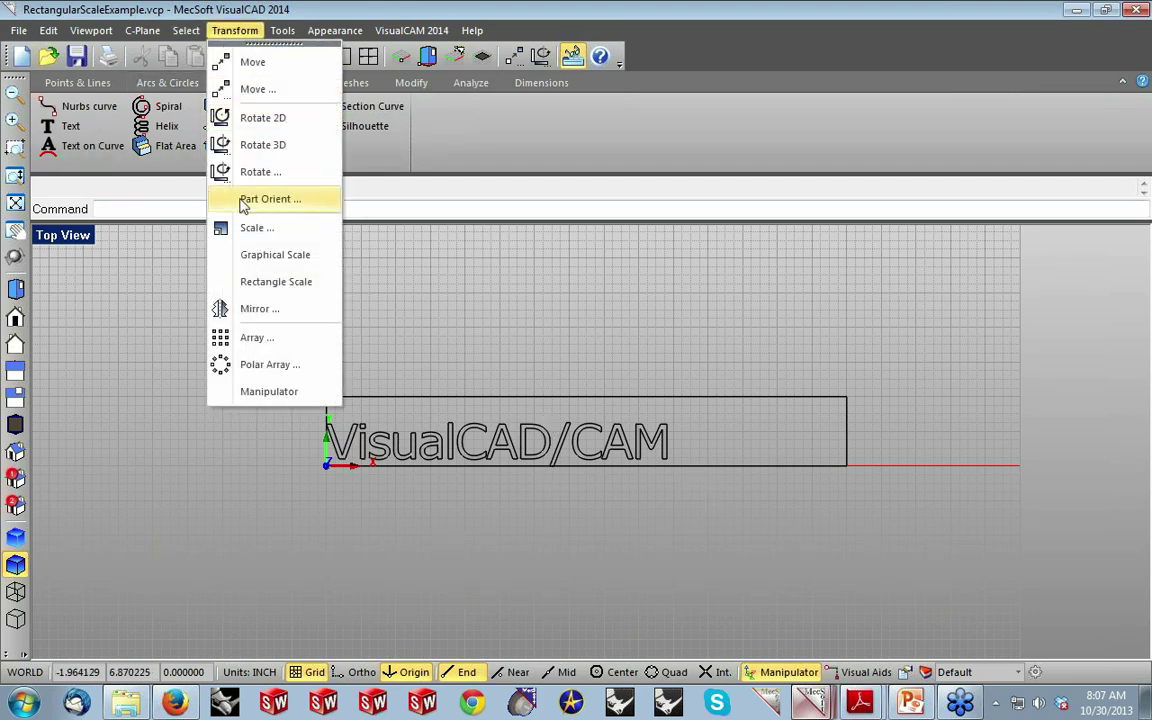
left_click(255, 281)
left_click_drag(283, 407, 700, 516)
key("Return")
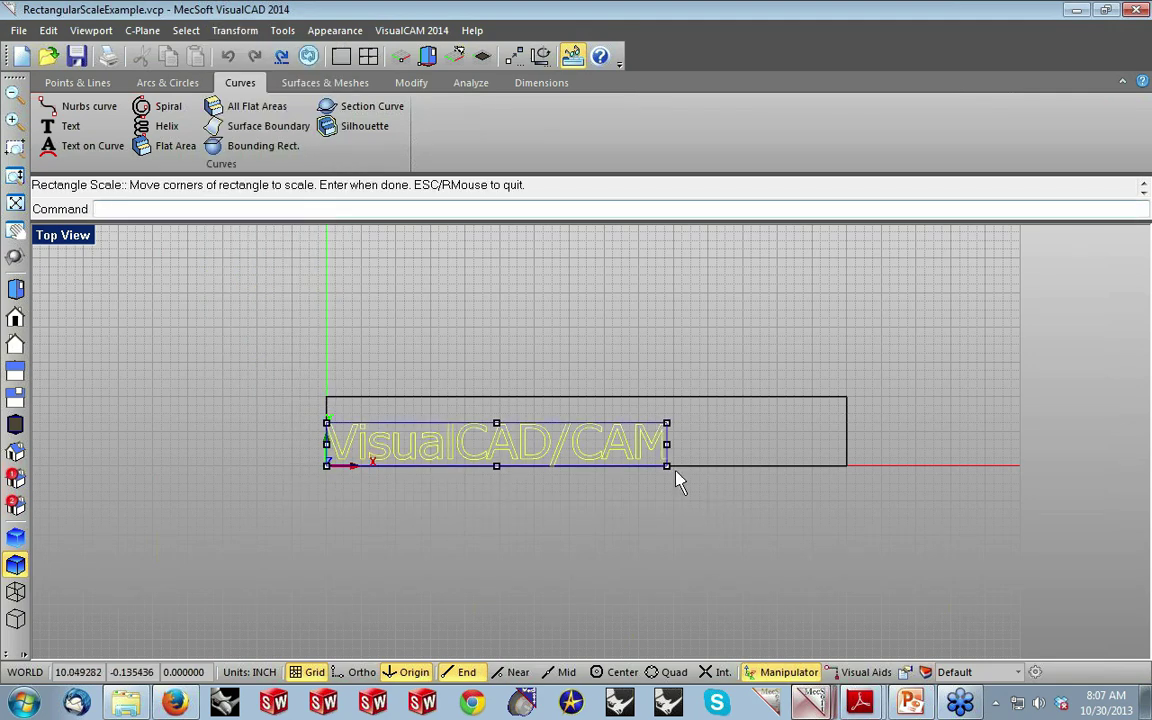
left_click_drag(668, 425, 848, 399)
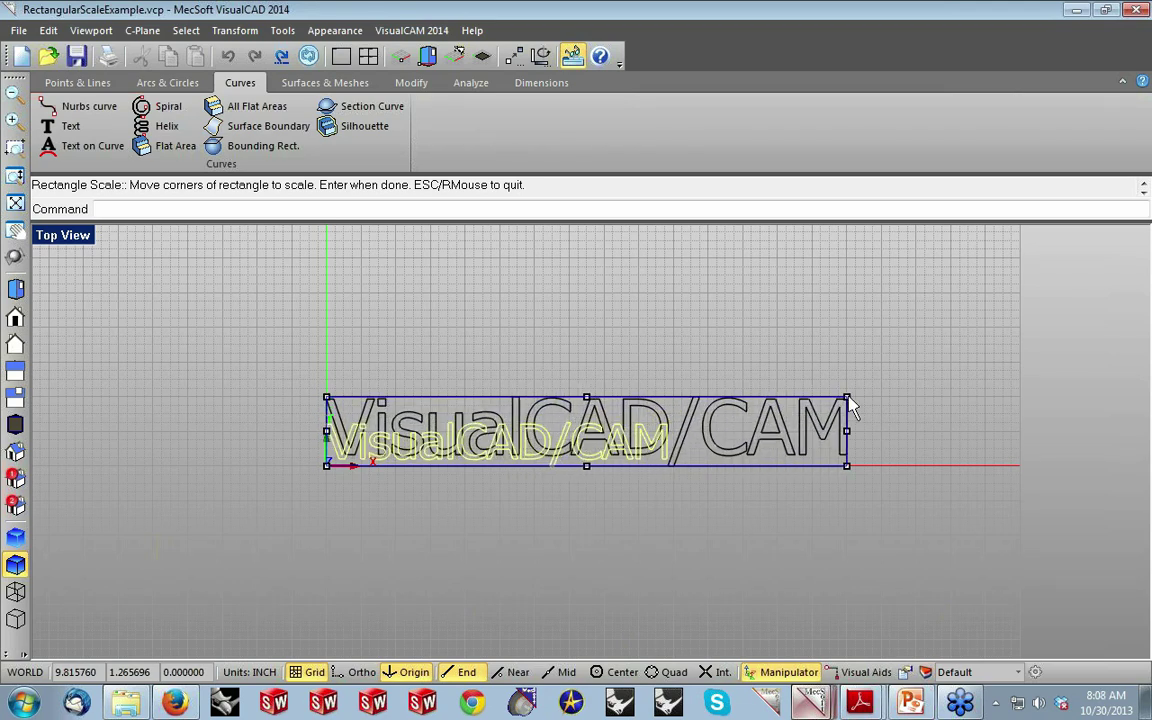
key("Return")
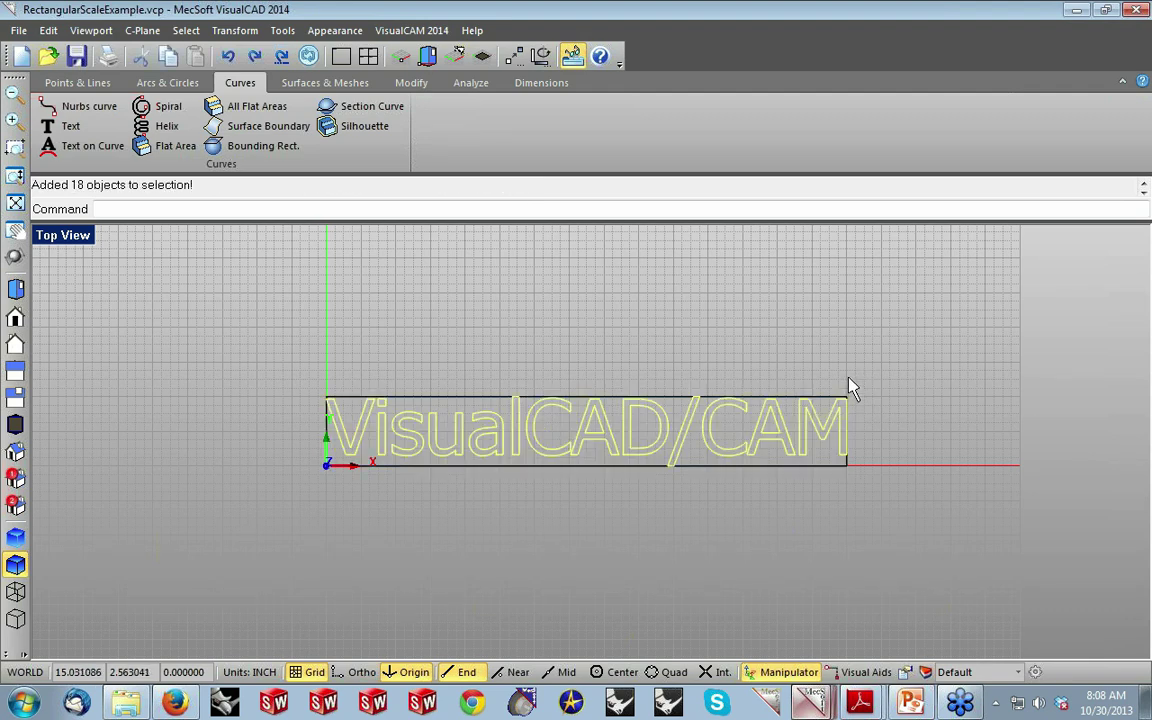
left_click(842, 375)
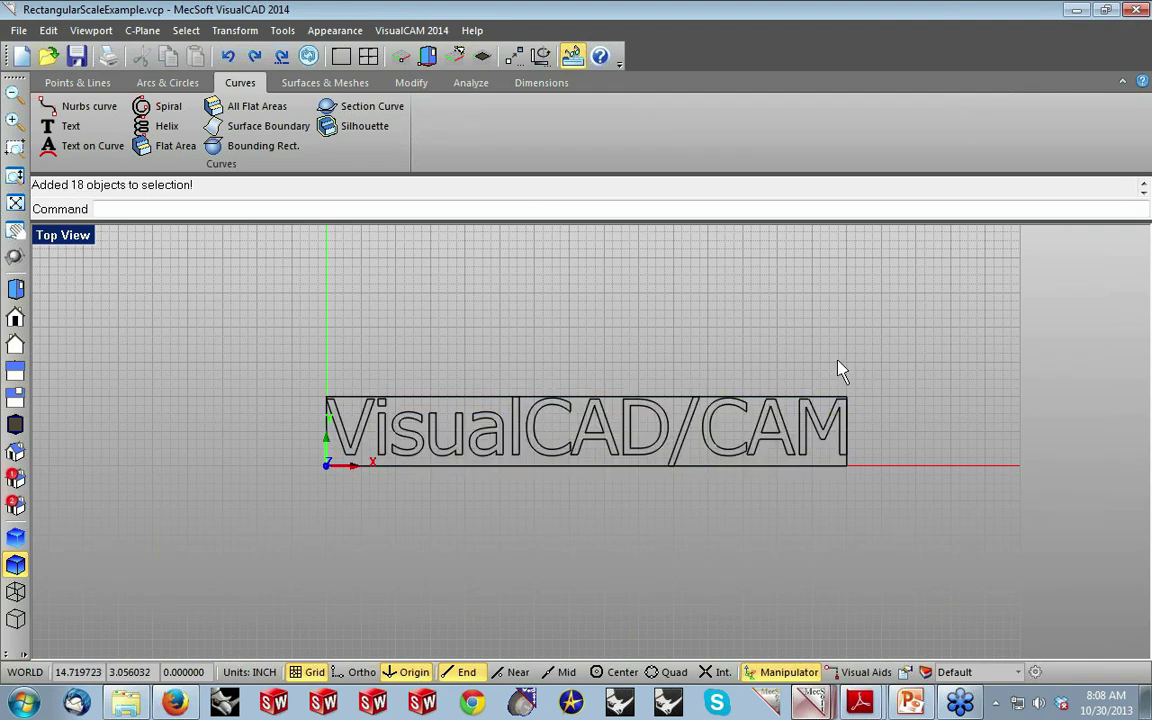
left_click(233, 30)
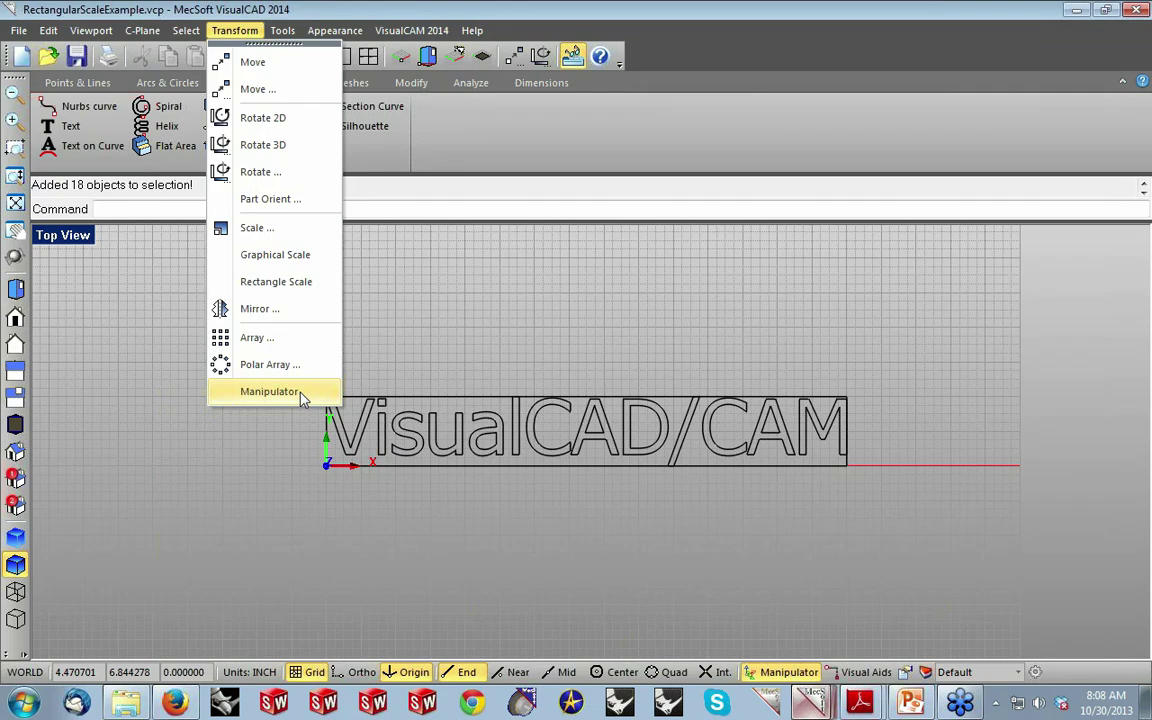
left_click(348, 334)
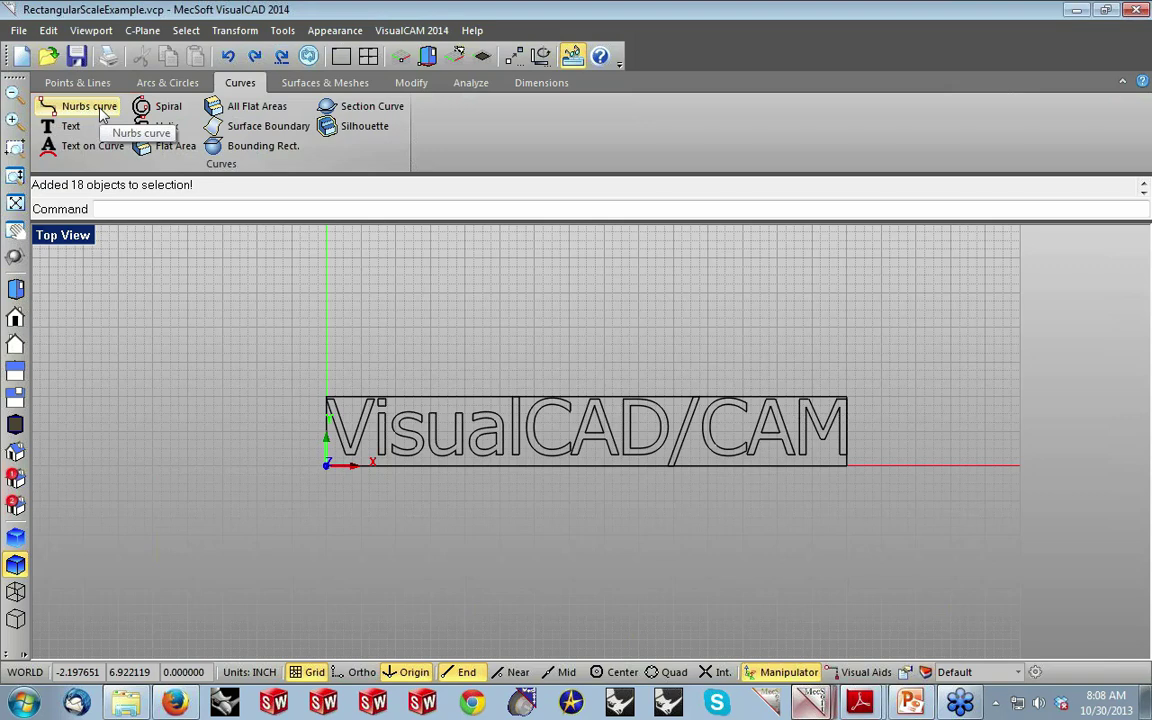
Open NURBSCurveExample.vcp without saving the changes to the scaled text part.
left_click(48, 56)
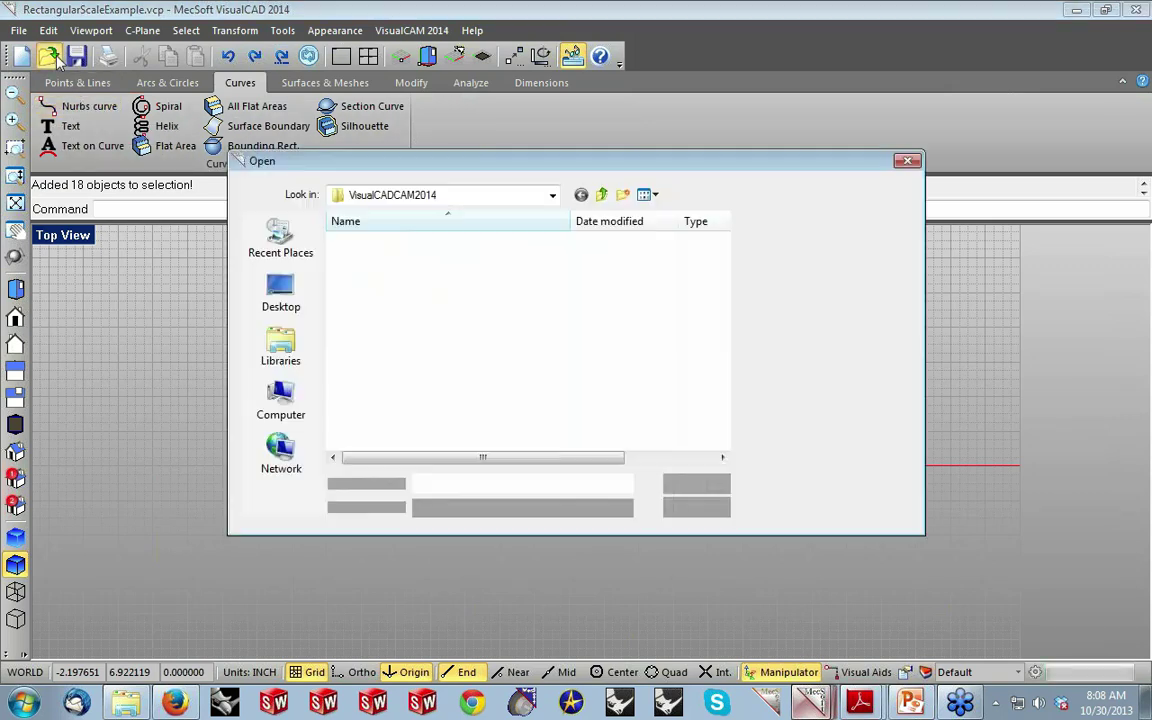
left_click(455, 360)
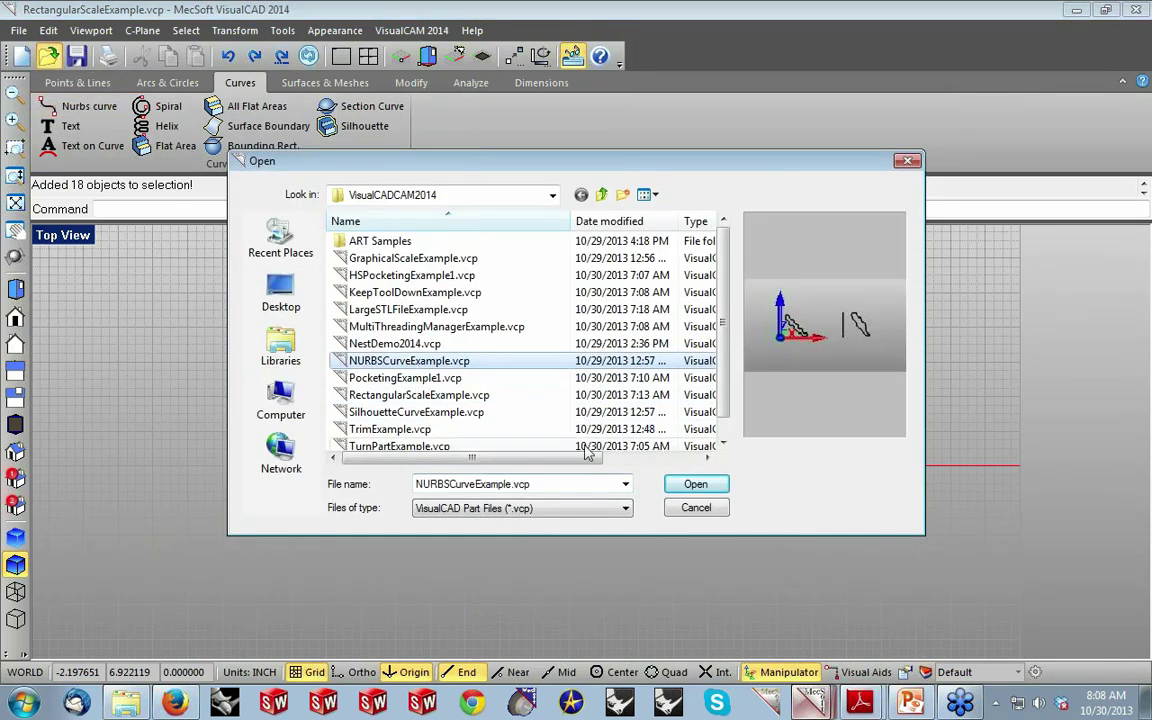
left_click(696, 484)
left_click(570, 384)
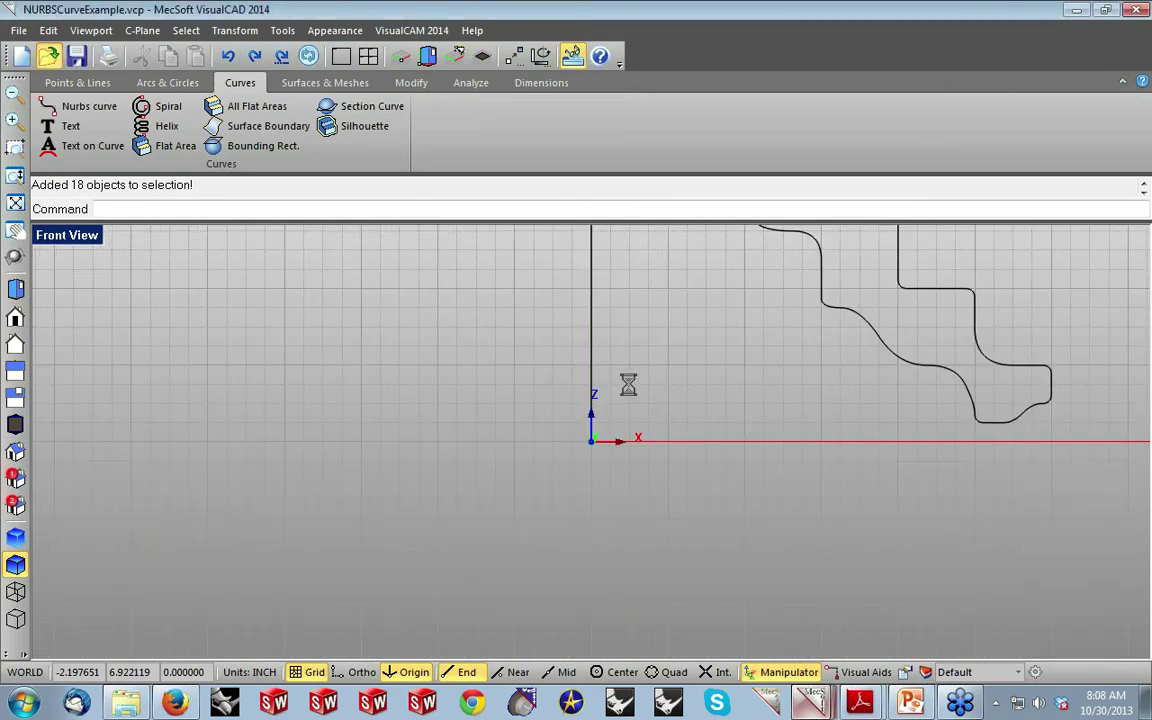
Show the object properties with control point editing enabled, and select the stepped profile curve next to the origin.
scroll(399, 442, "up", 4)
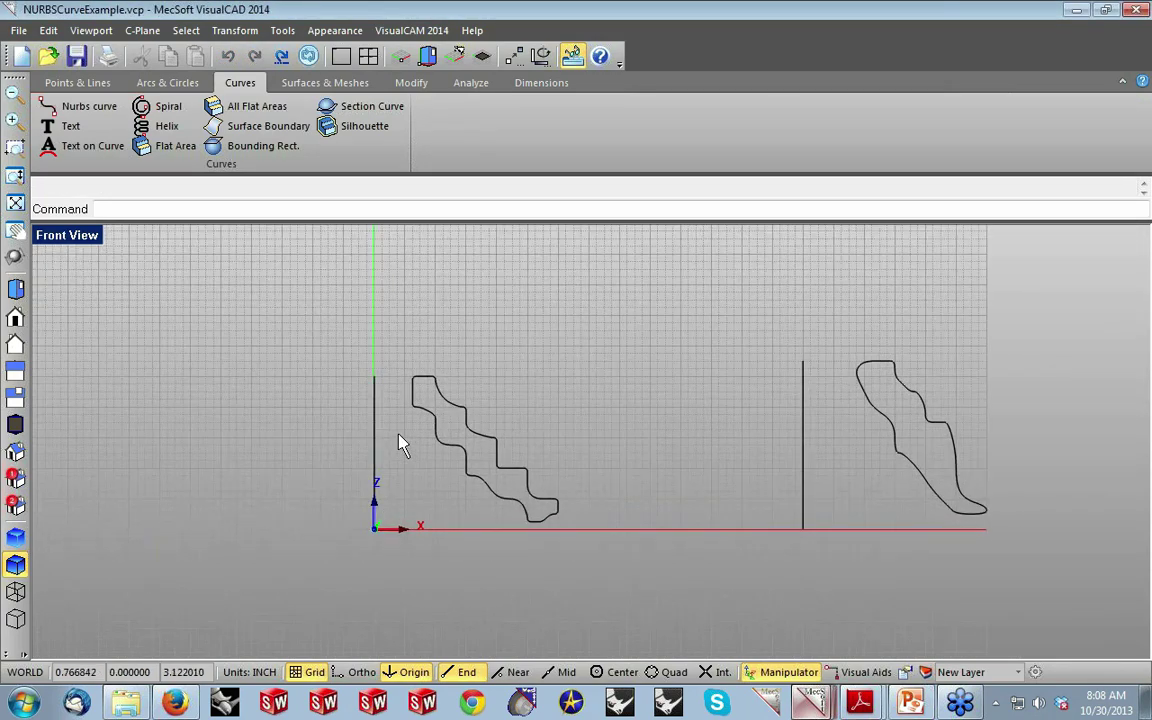
scroll(398, 443, "up", 3)
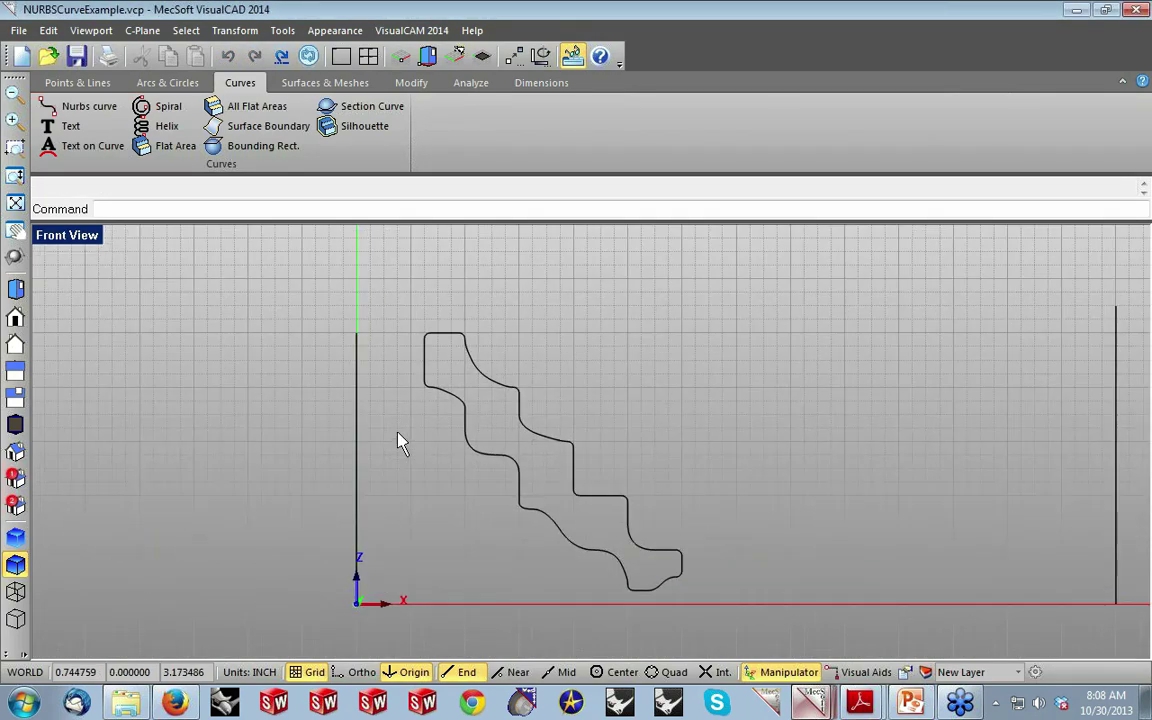
scroll(398, 442, "up", 1)
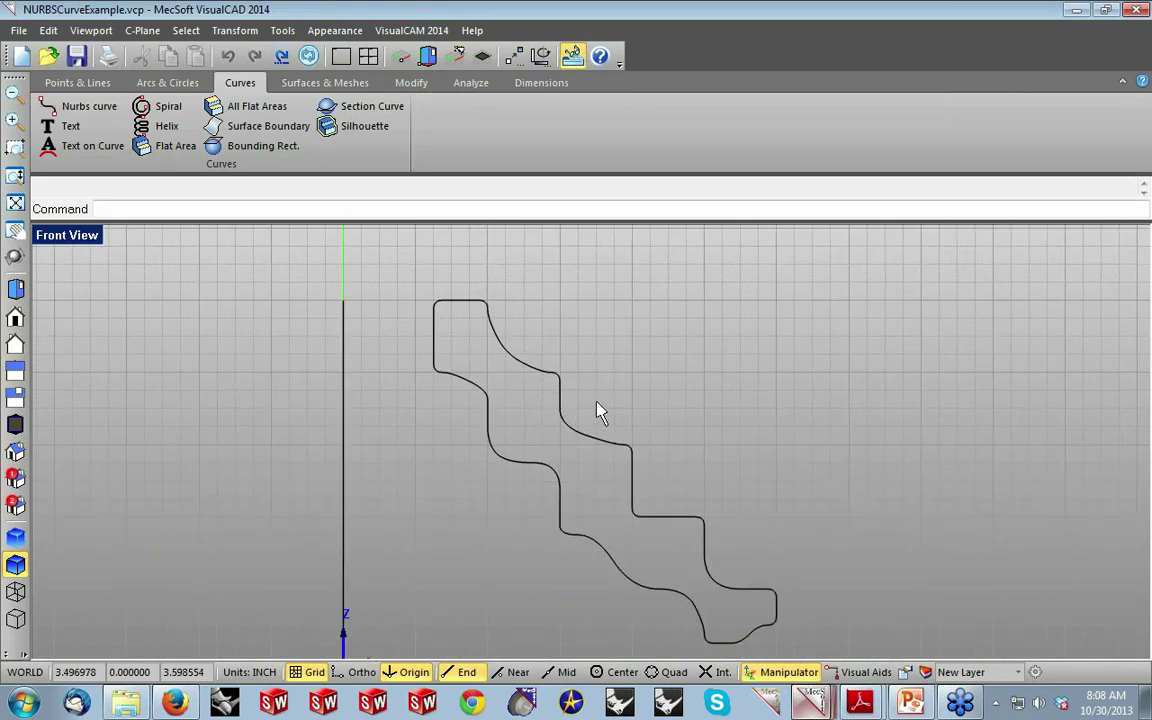
scroll(597, 406, "down", 2)
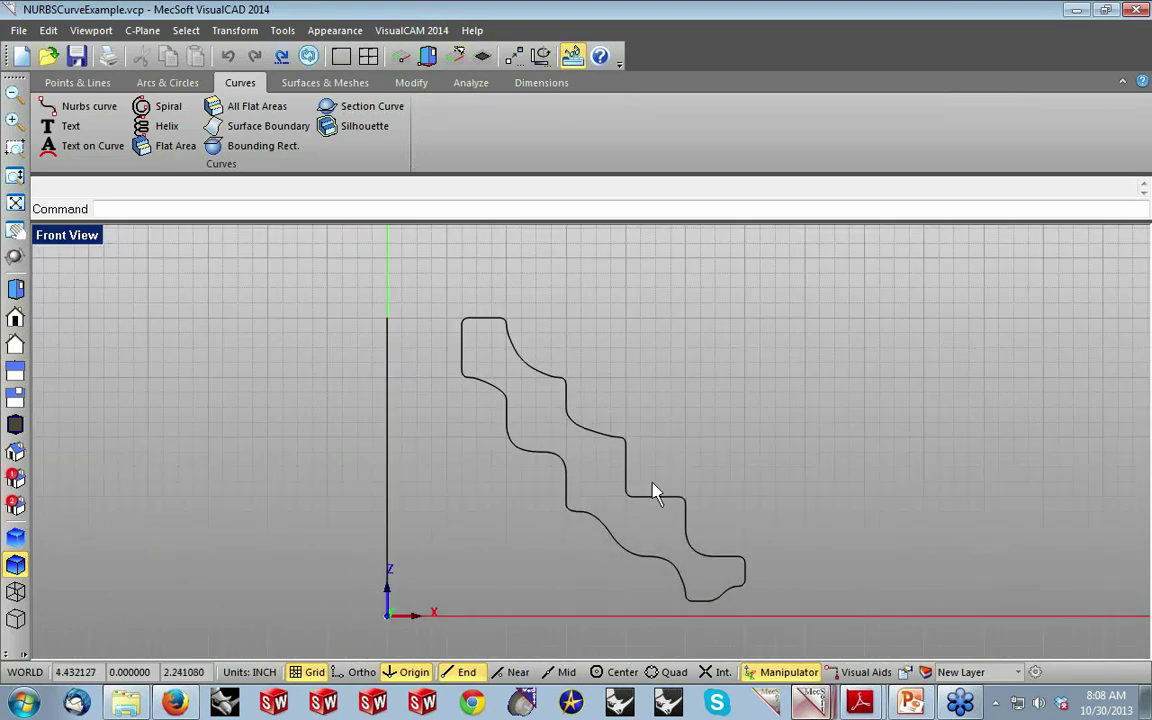
left_click(905, 674)
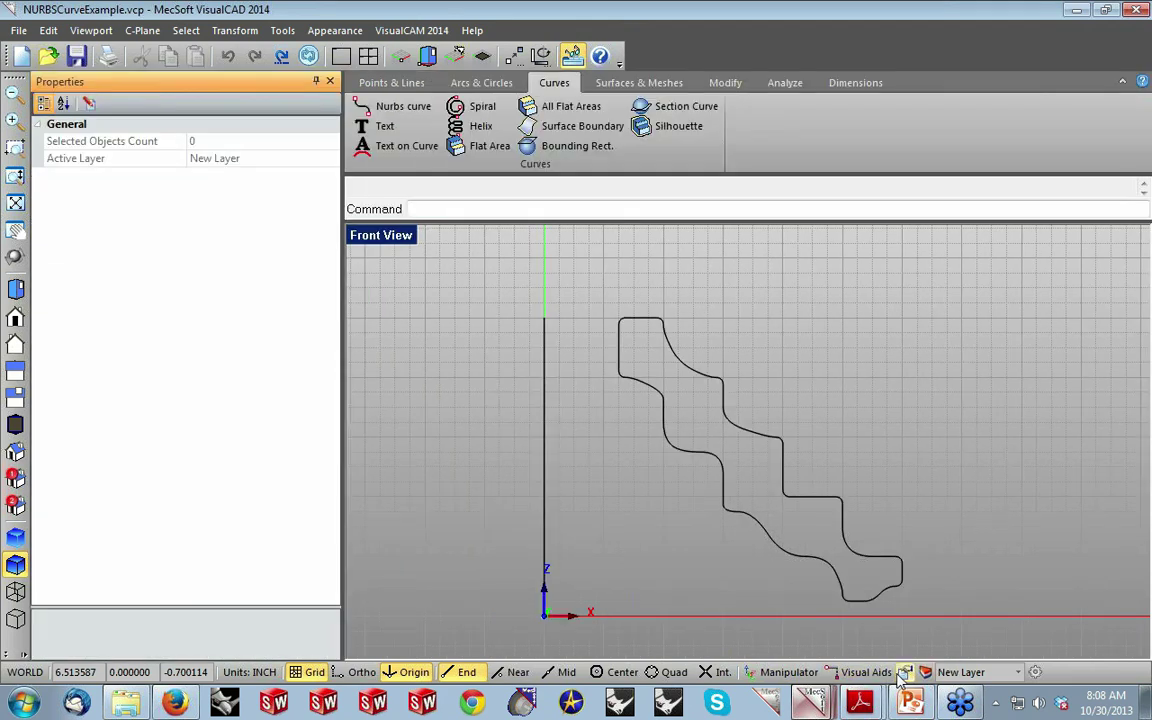
left_click(89, 105)
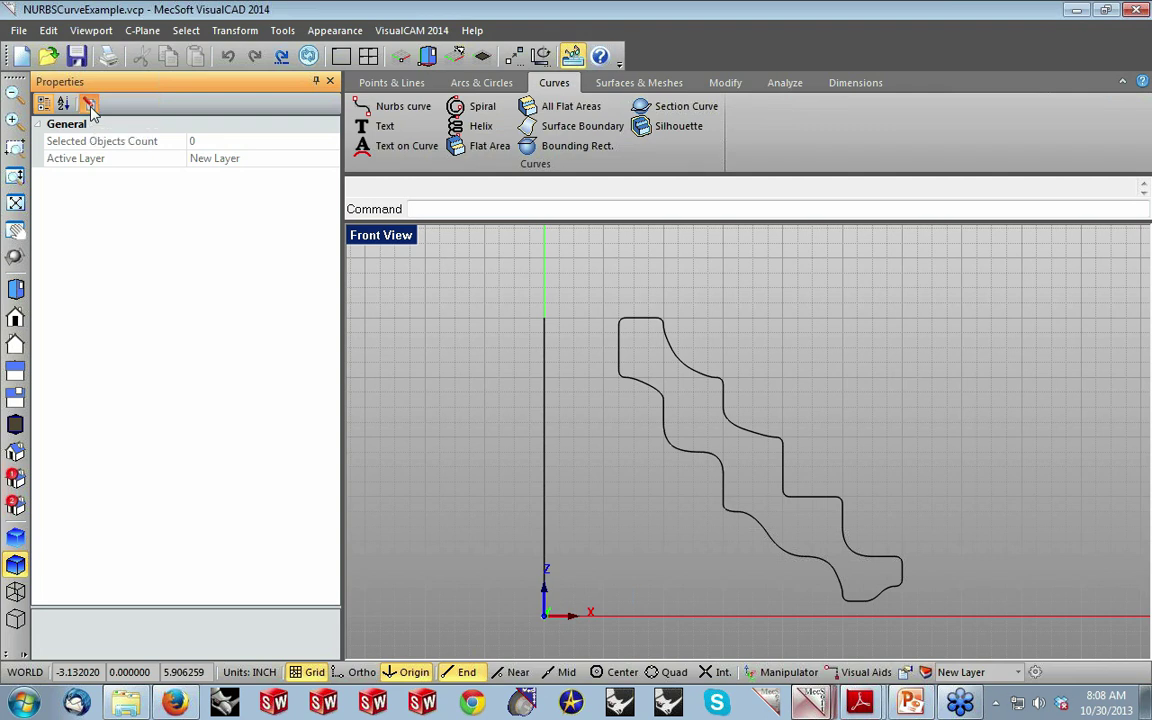
left_click(638, 321)
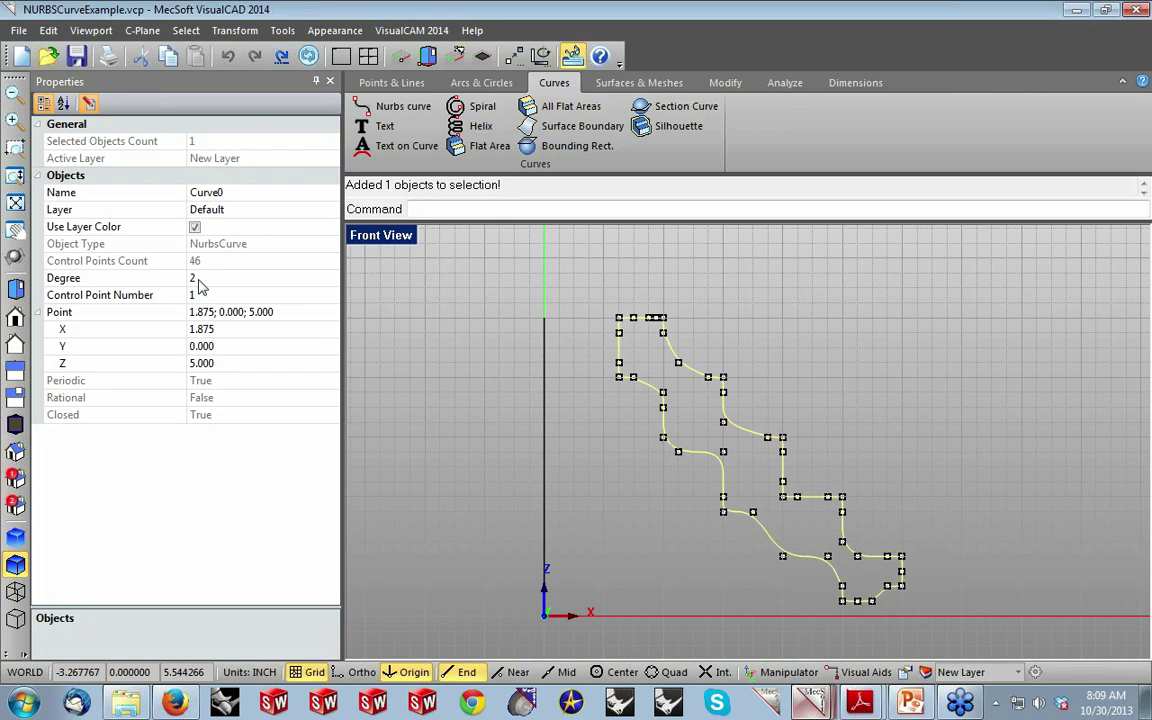
left_click(201, 296)
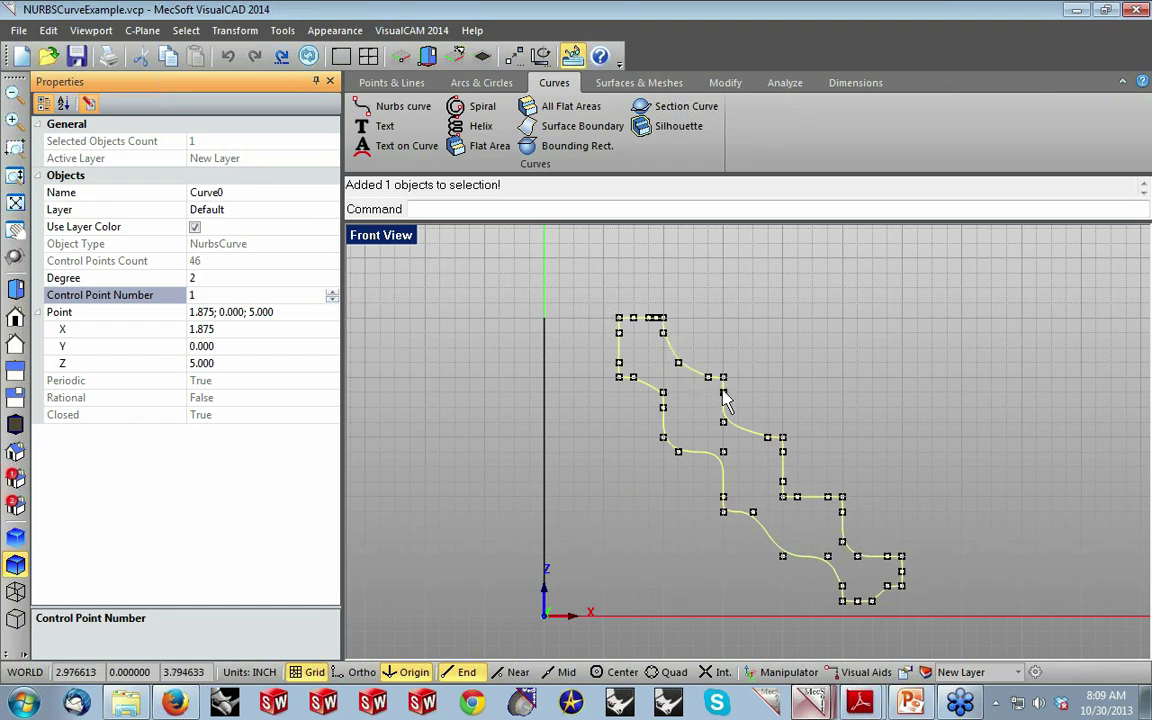
Turn off grid, origin and end snapping, then reshape the profile's second upper step by moving its two control points.
left_click(314, 676)
left_click(408, 677)
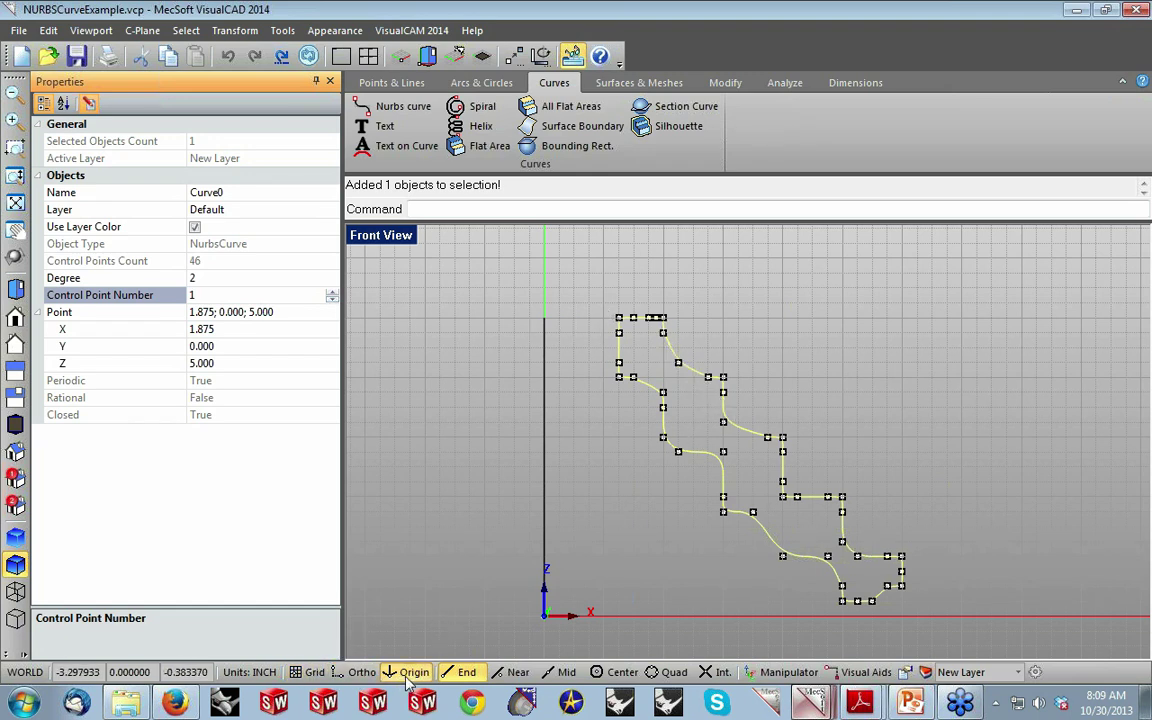
left_click(724, 397)
left_click_drag(724, 397, 730, 430)
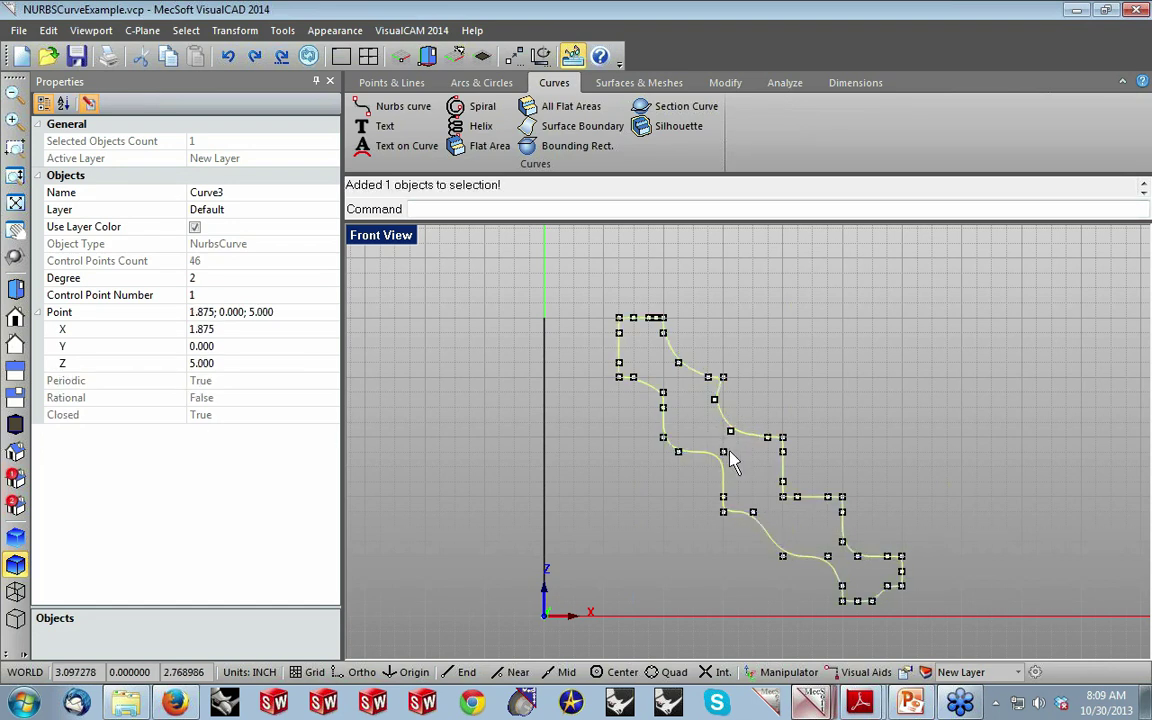
key("Escape")
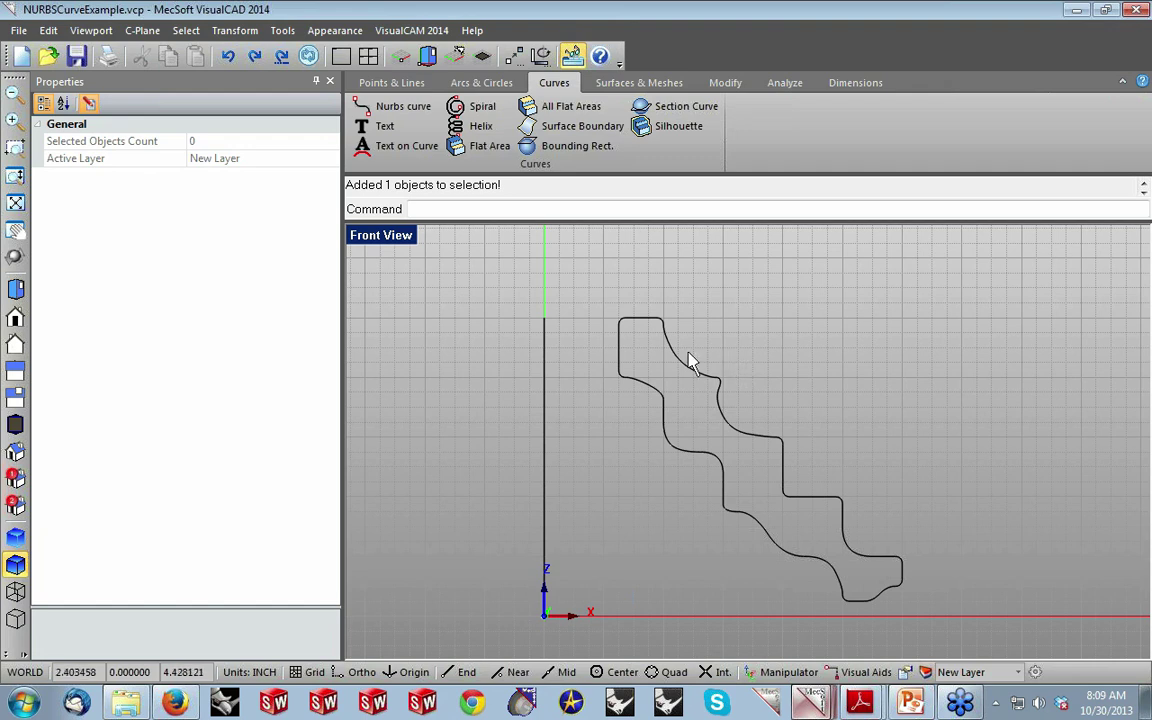
Create a Surface of Revolution from the edited profile around the vertical line at the origin, from 0 to 360 degrees.
left_click(622, 88)
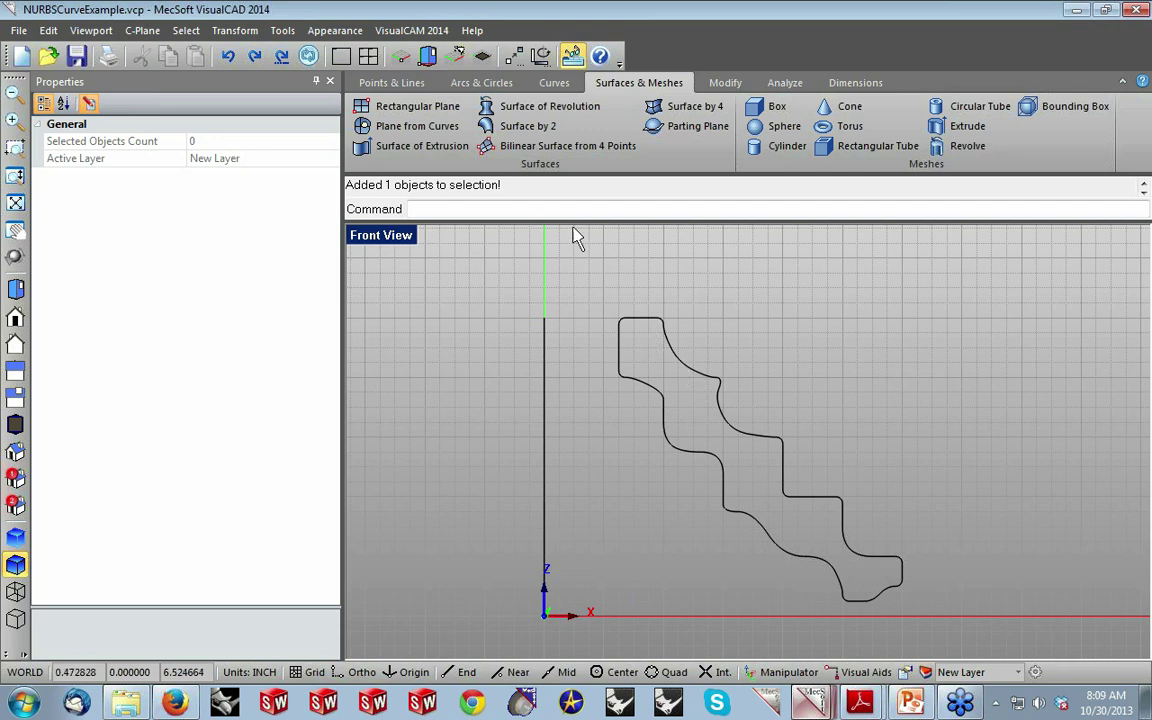
left_click(506, 110)
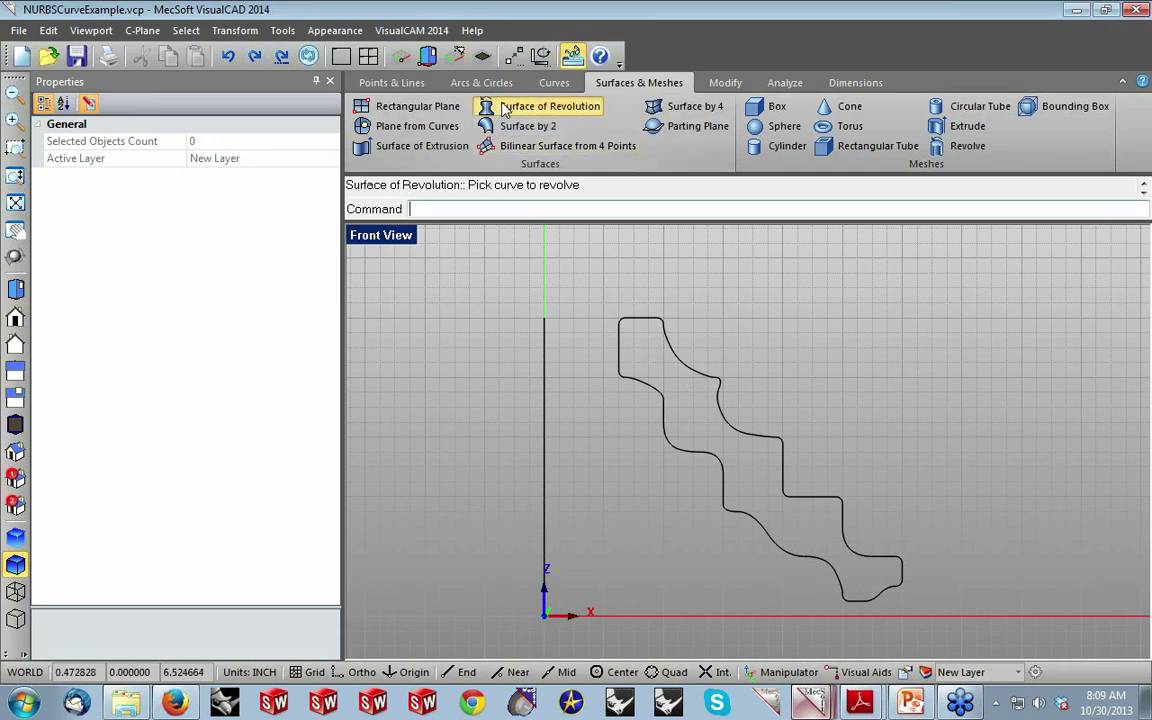
left_click(630, 325)
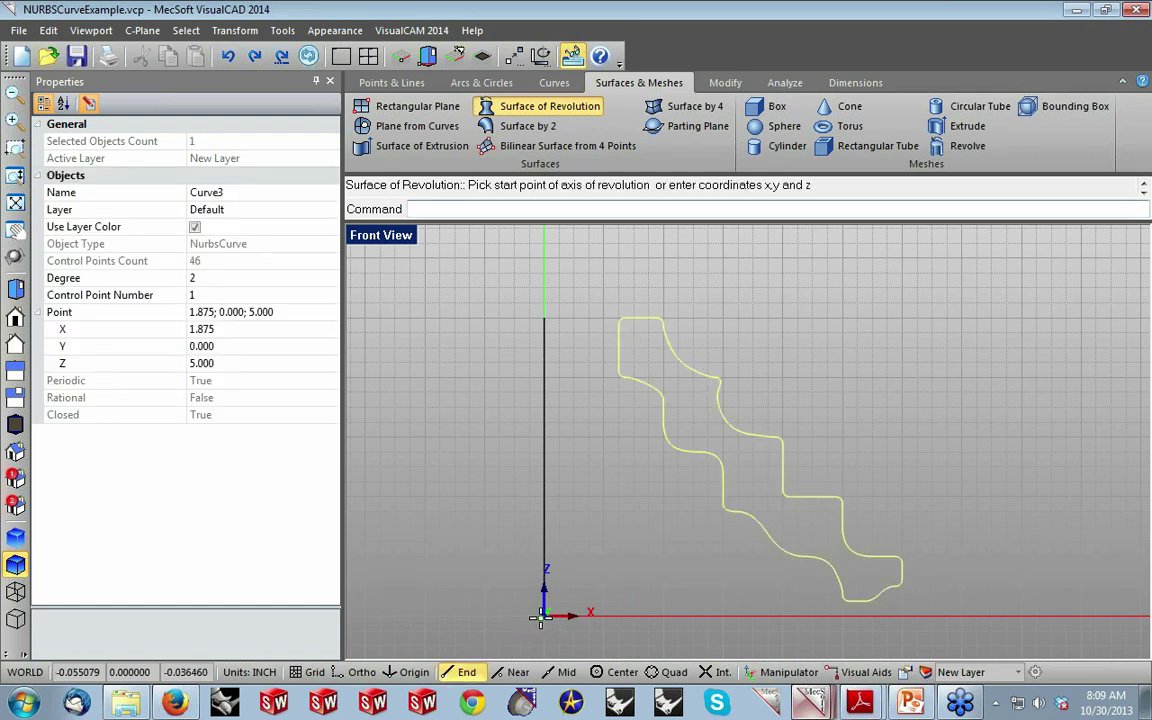
left_click(543, 614)
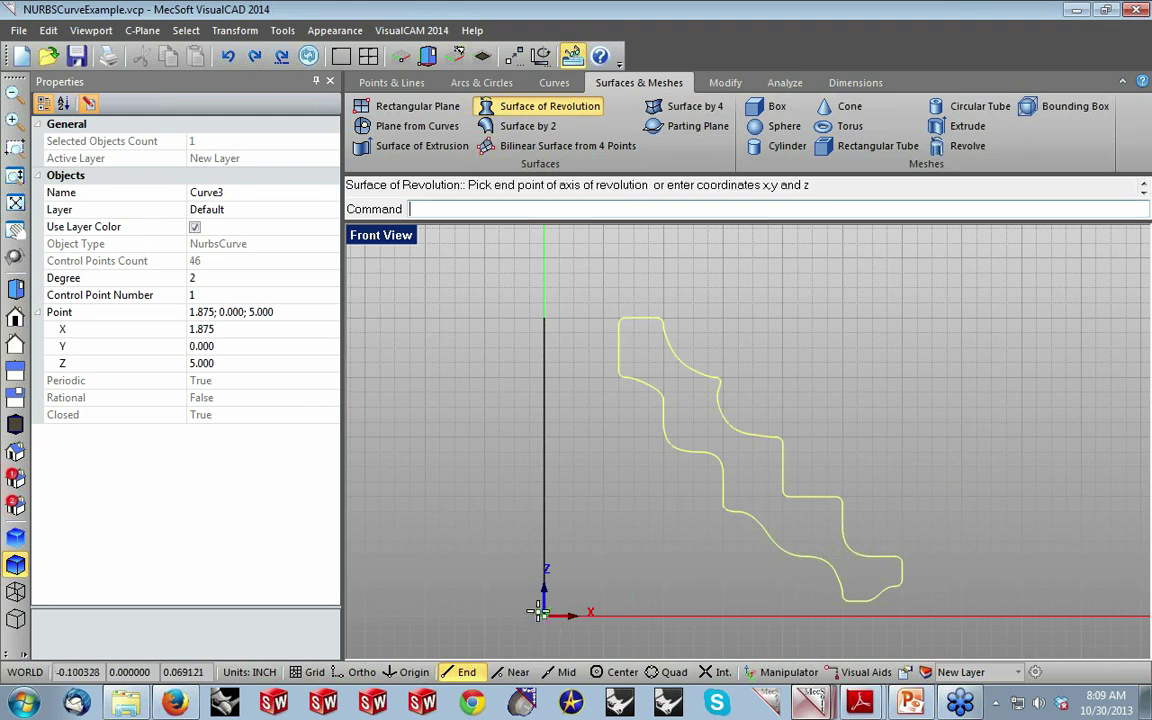
left_click(542, 319)
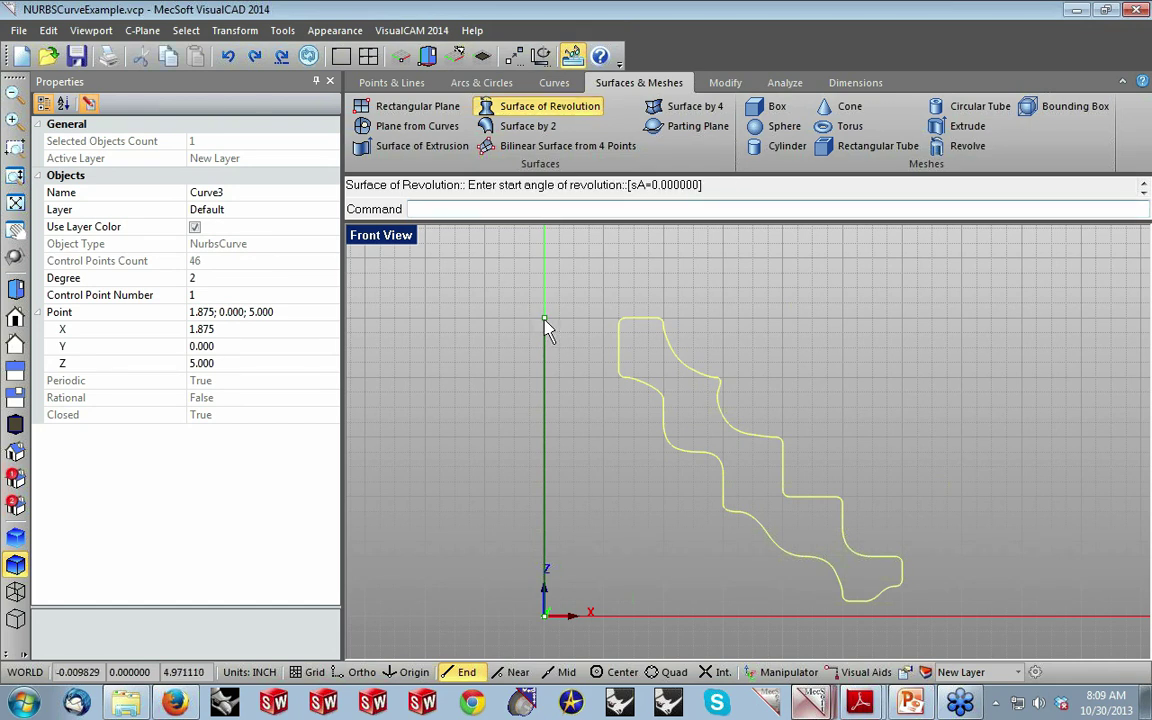
key("Return")
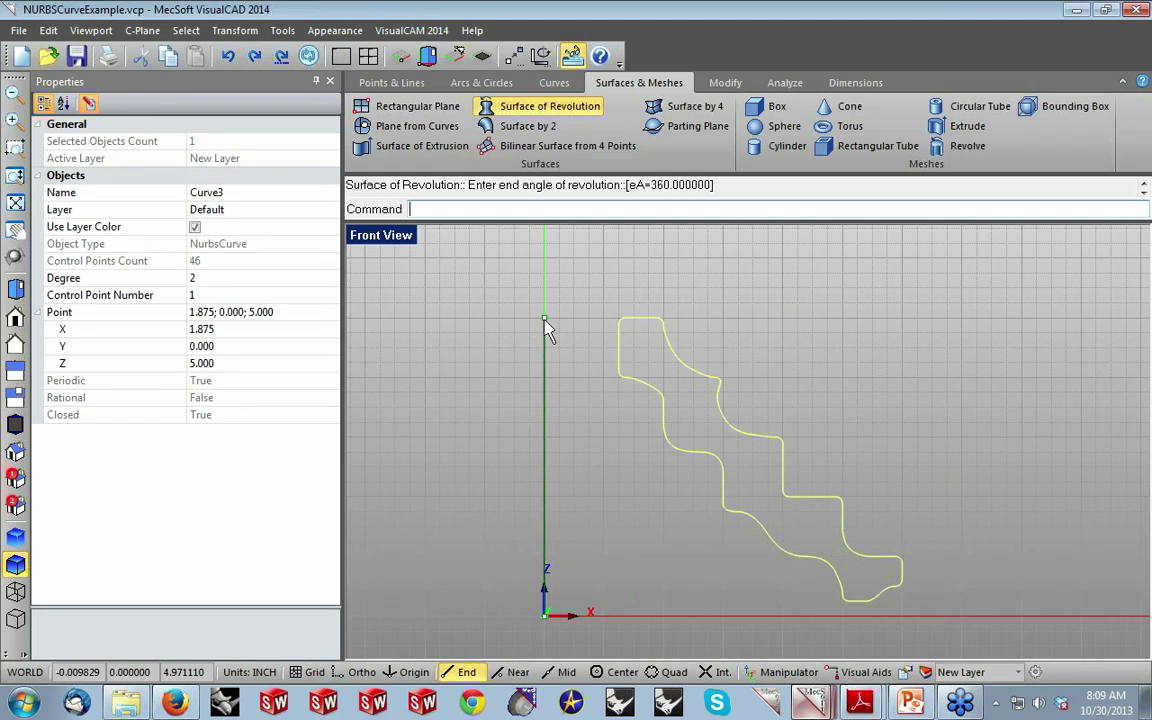
key("Return")
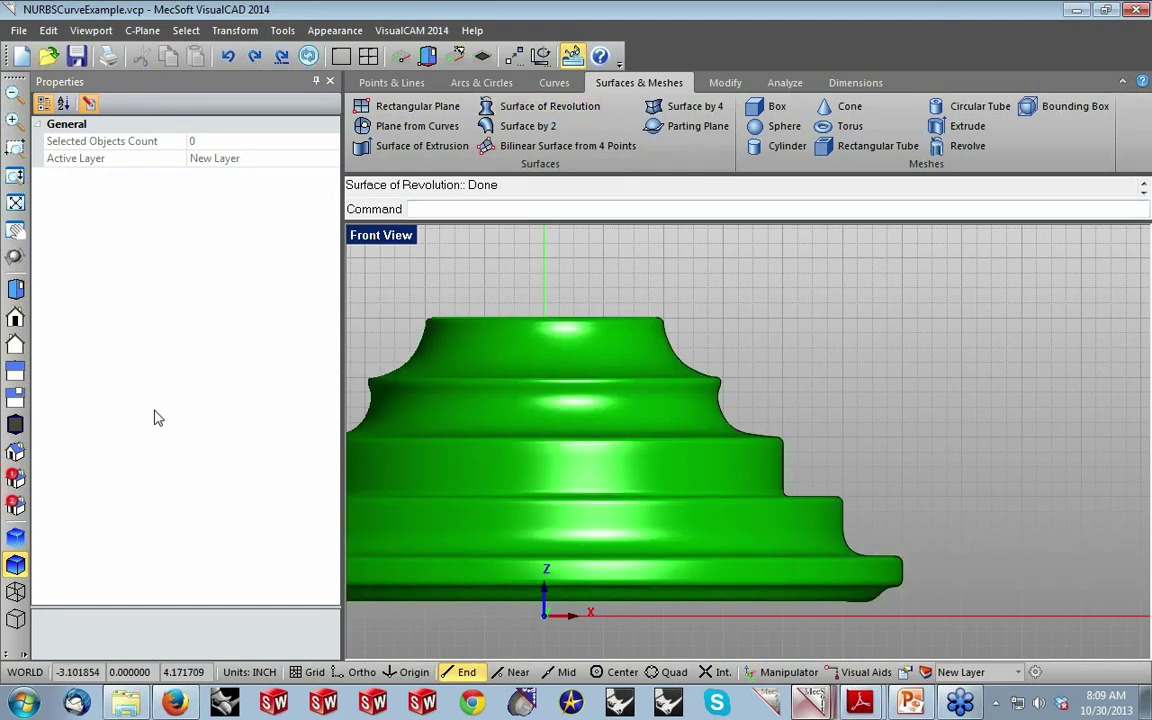
Hide the grid and view the revolved surface up close in the isometric view.
left_click(11, 647)
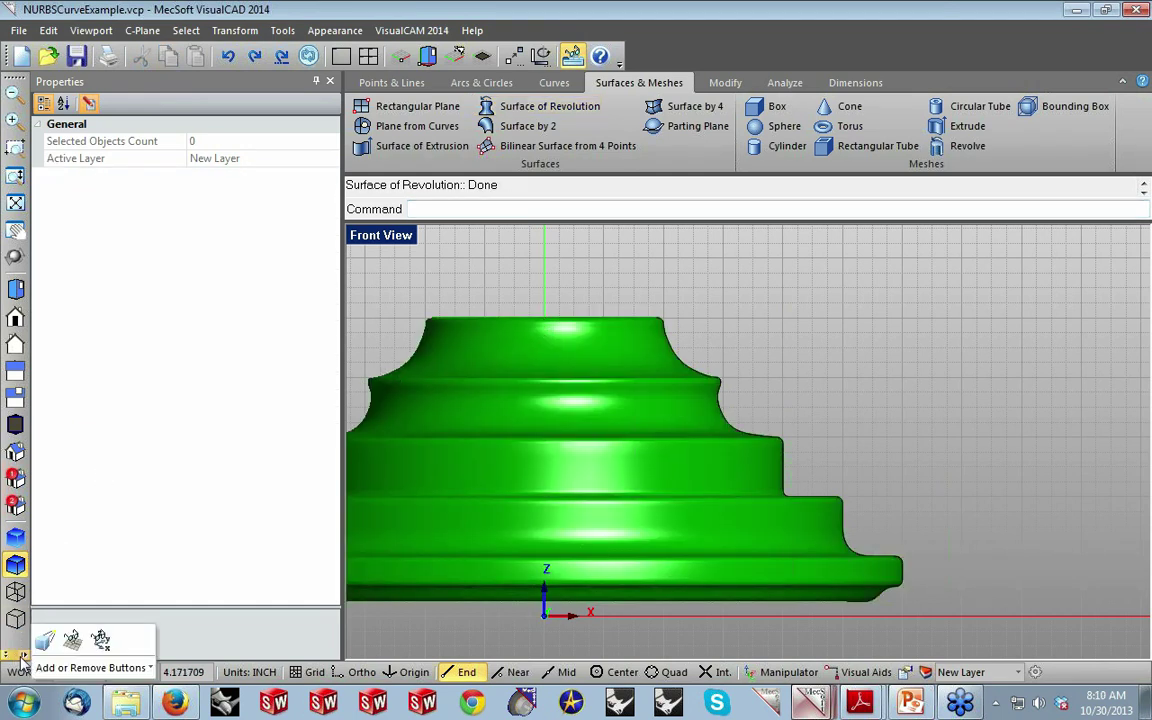
left_click(73, 642)
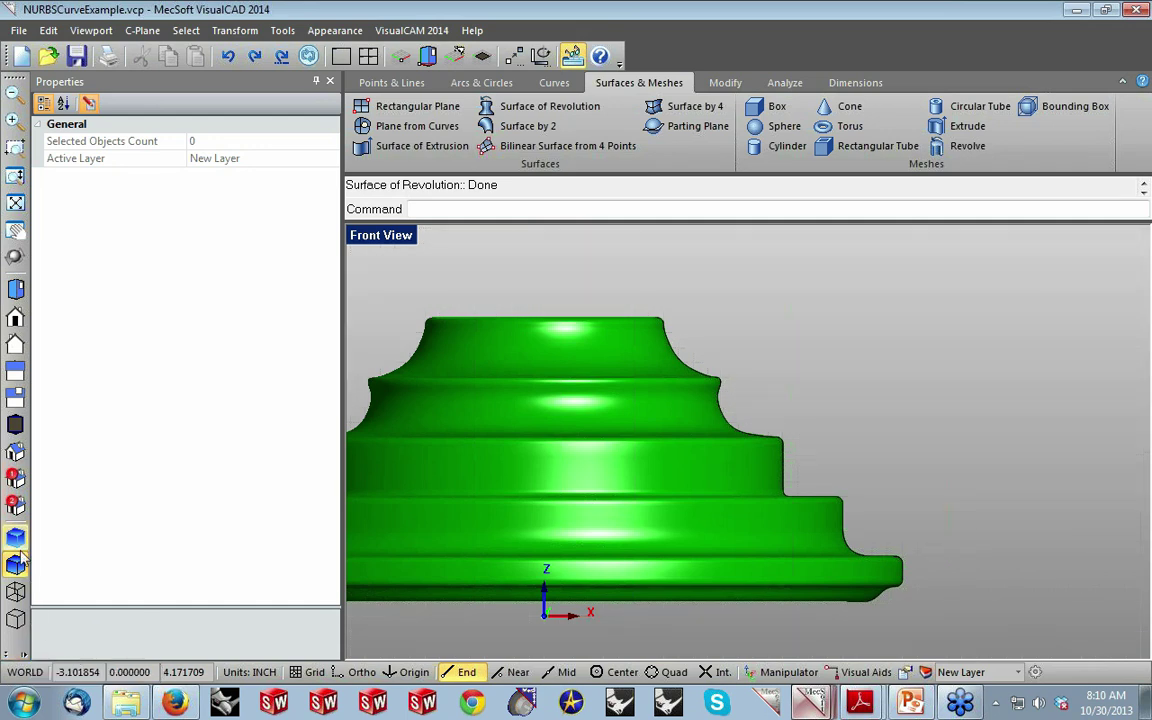
left_click(15, 454)
left_click(15, 454)
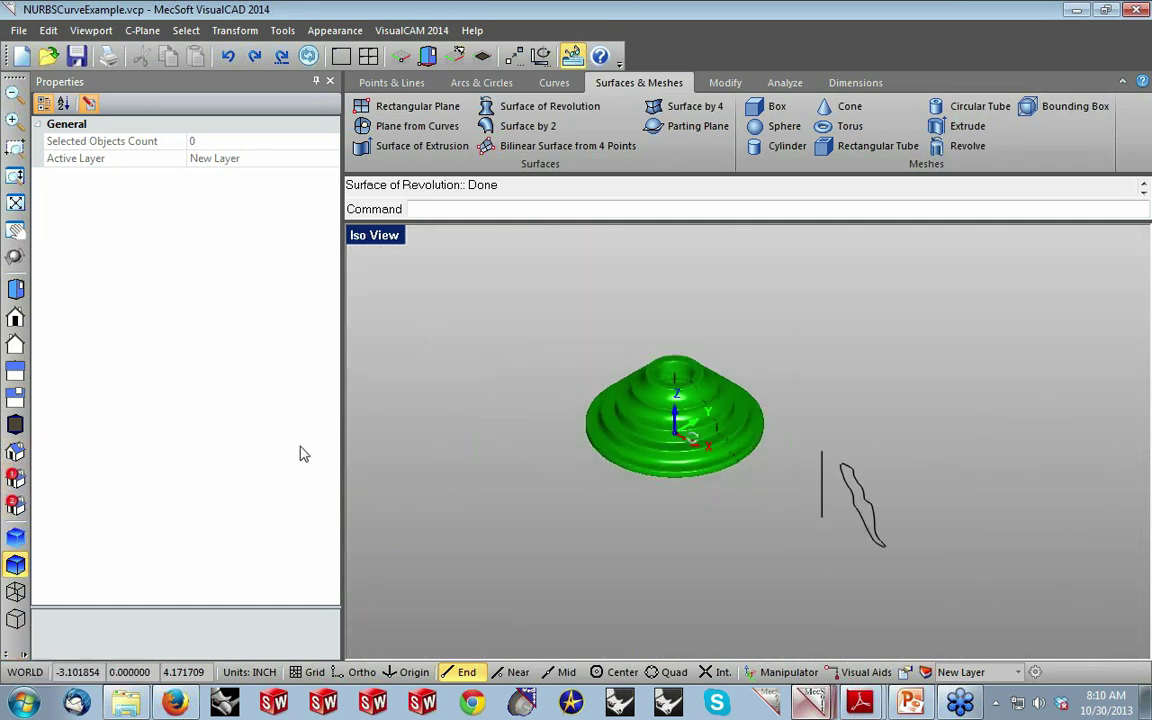
scroll(590, 392, "up", 2)
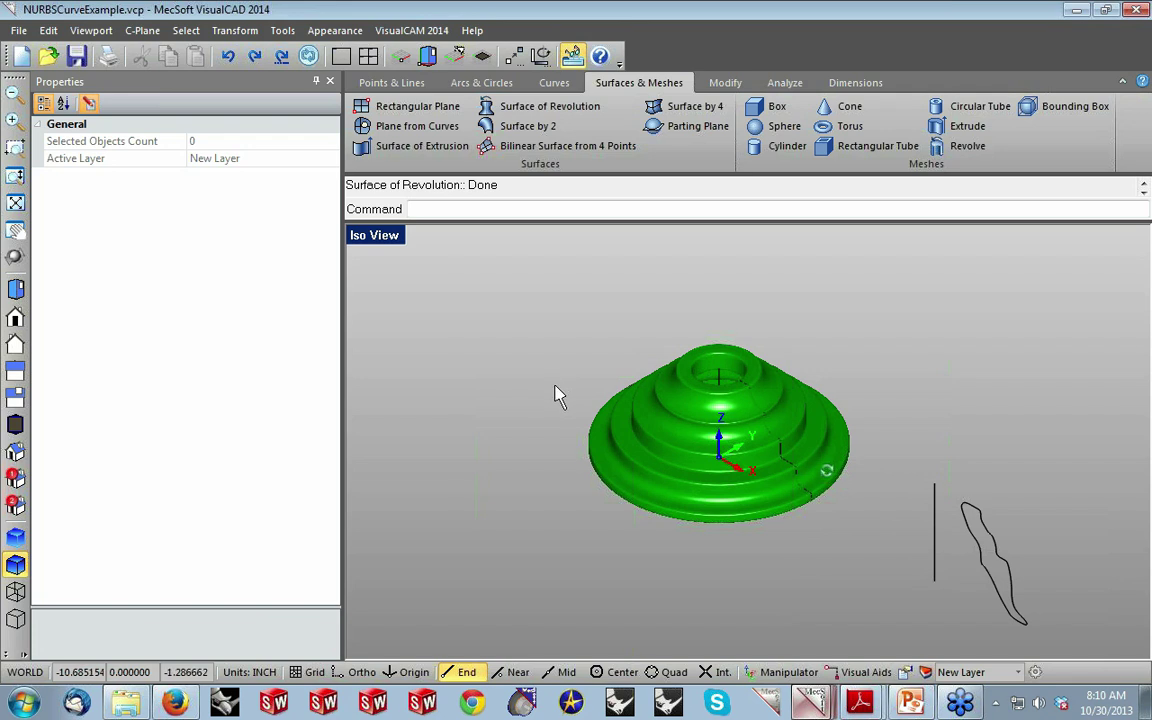
left_click(395, 84)
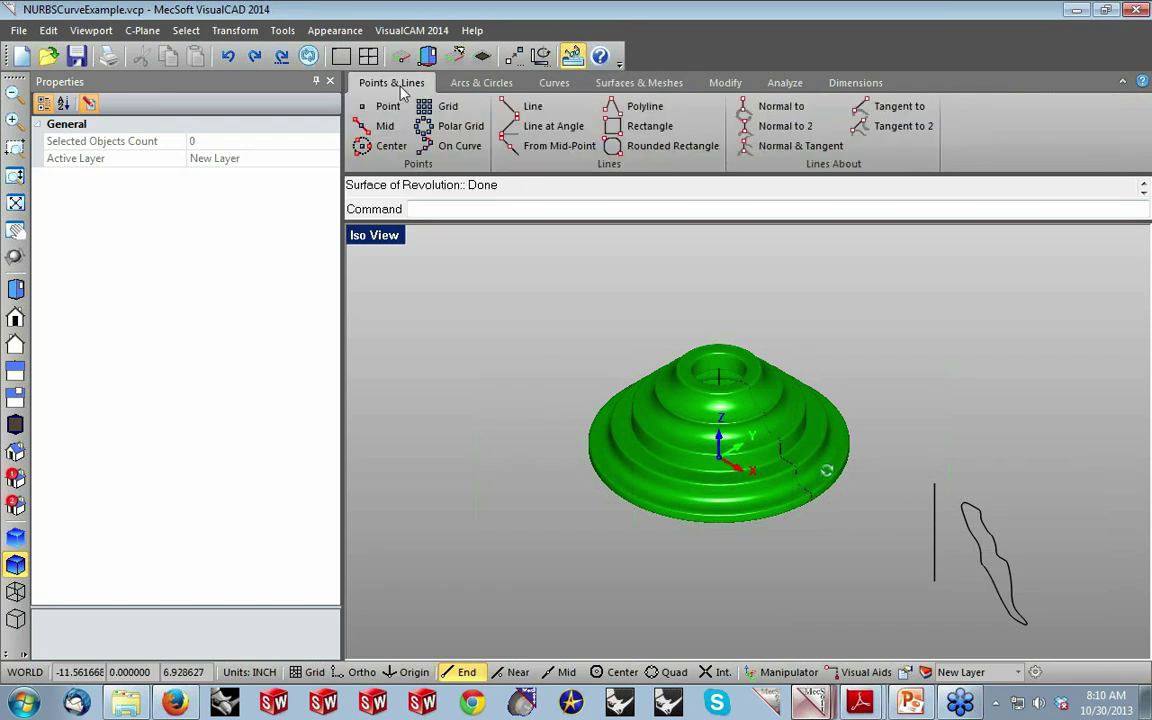
left_click(463, 88)
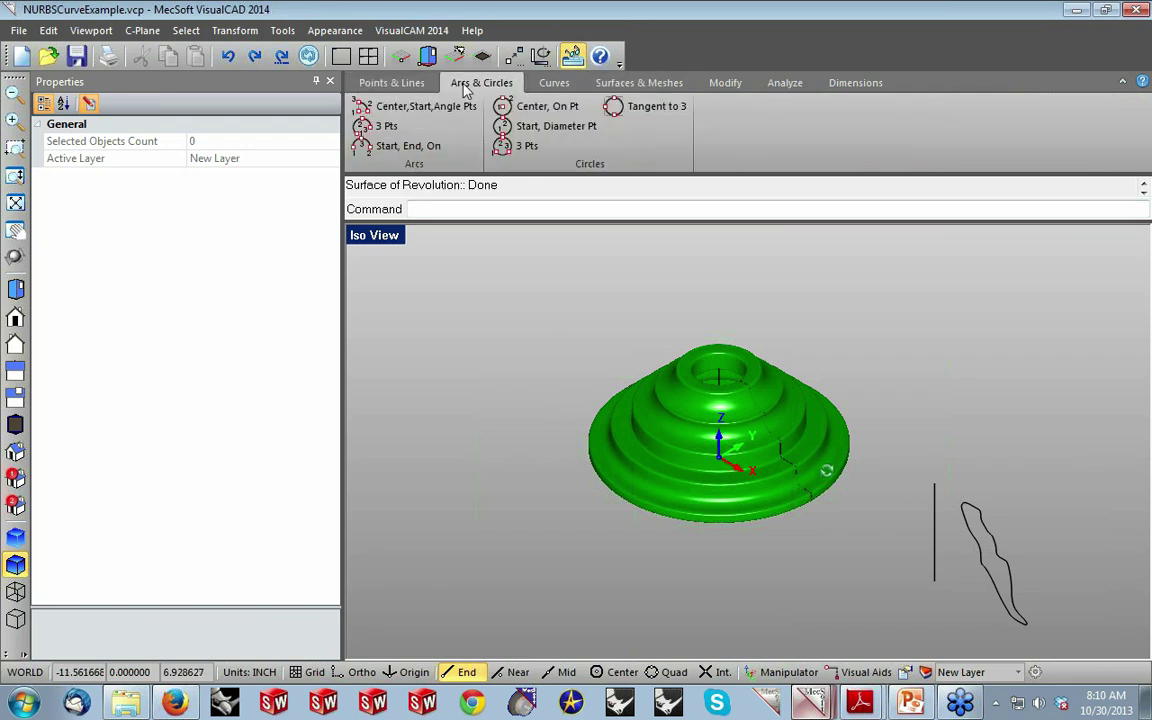
left_click(612, 86)
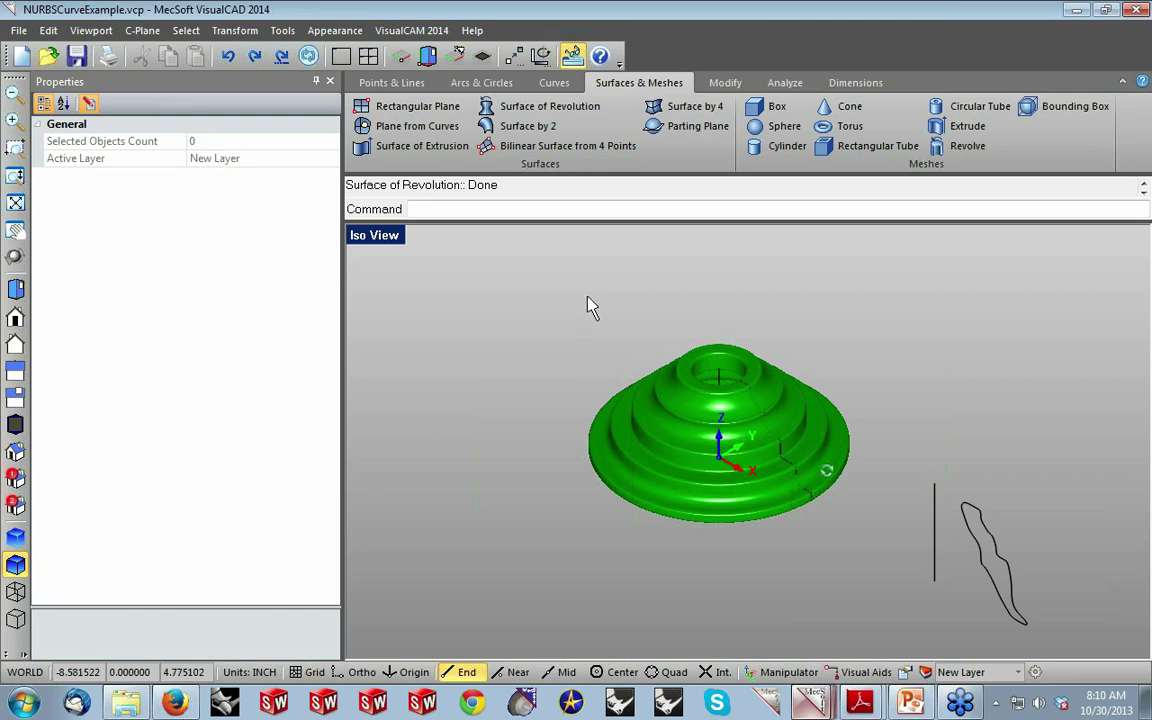
left_click(726, 81)
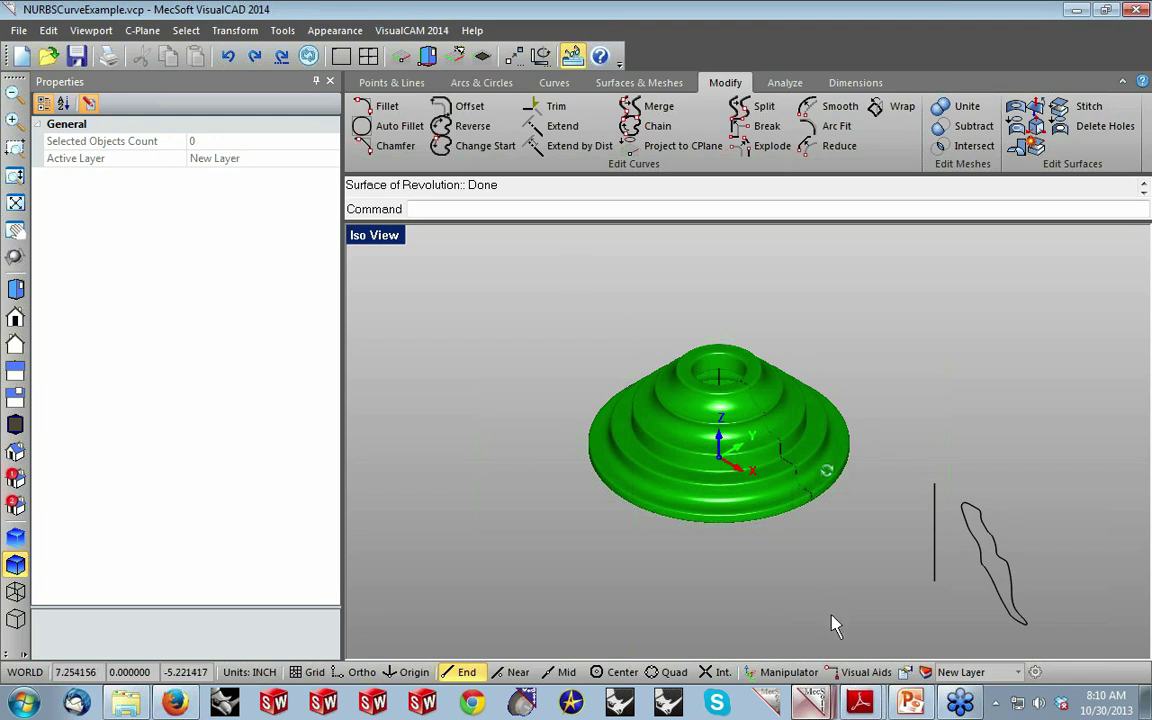
left_click(860, 703)
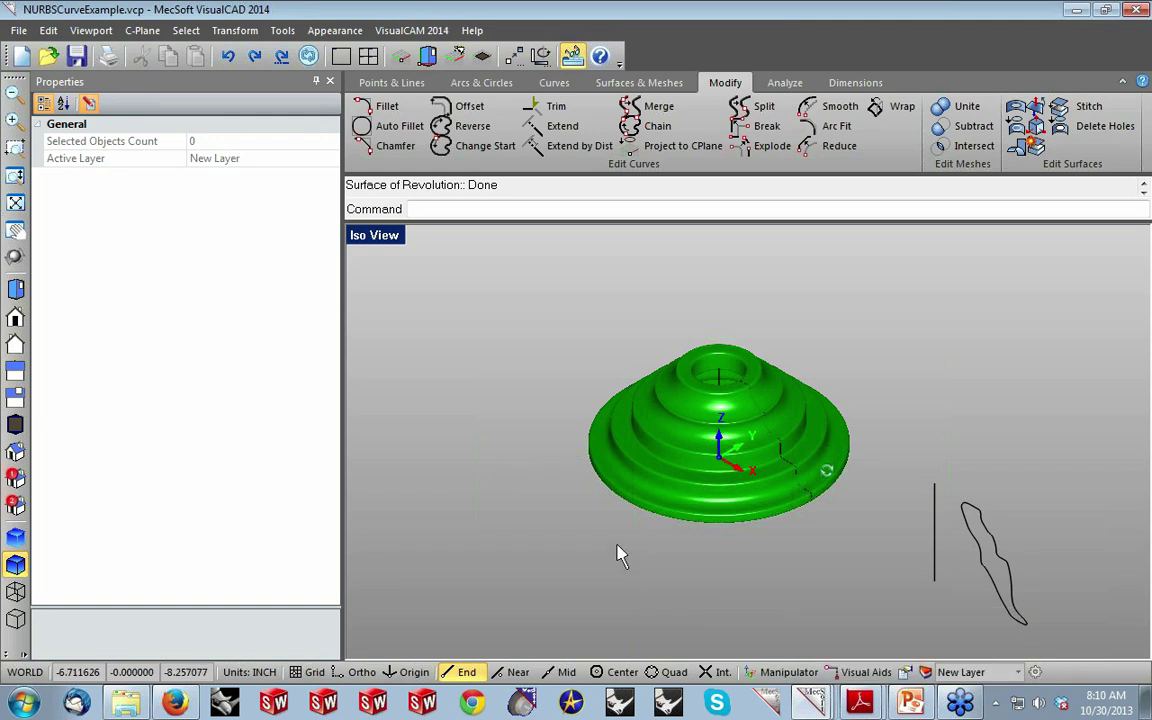
Open TrimExample.vcp without saving the changes to the current file, and hide the object properties.
left_click(48, 56)
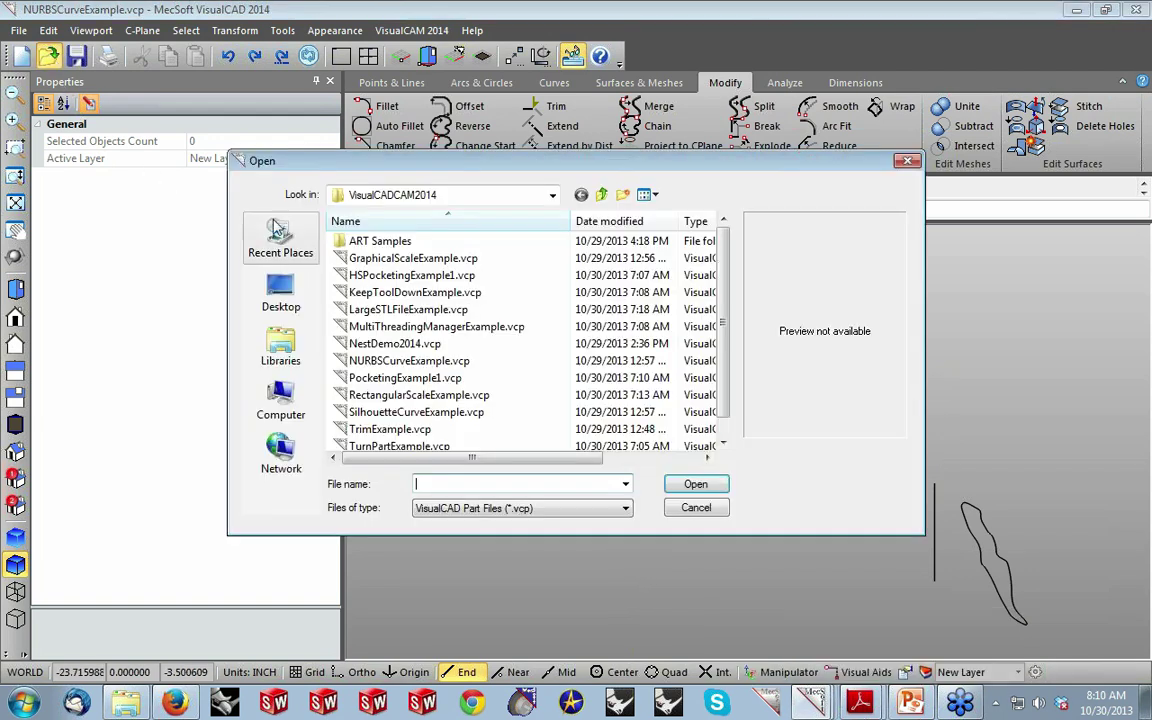
left_click(452, 432)
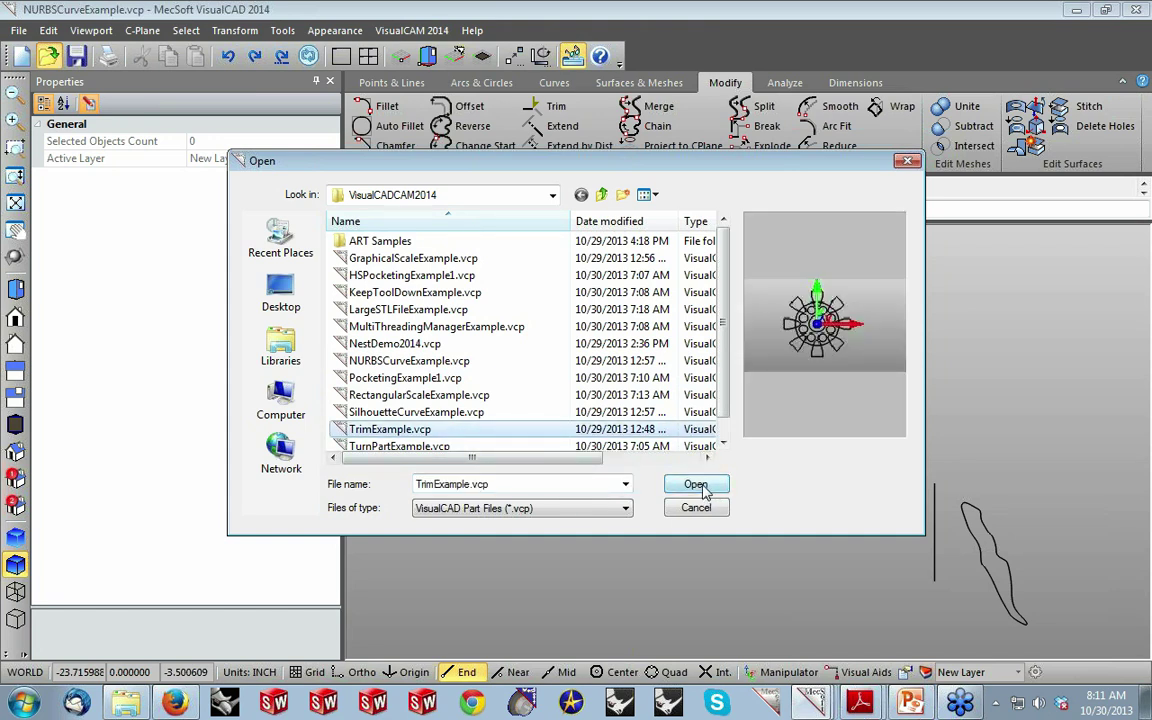
left_click(696, 485)
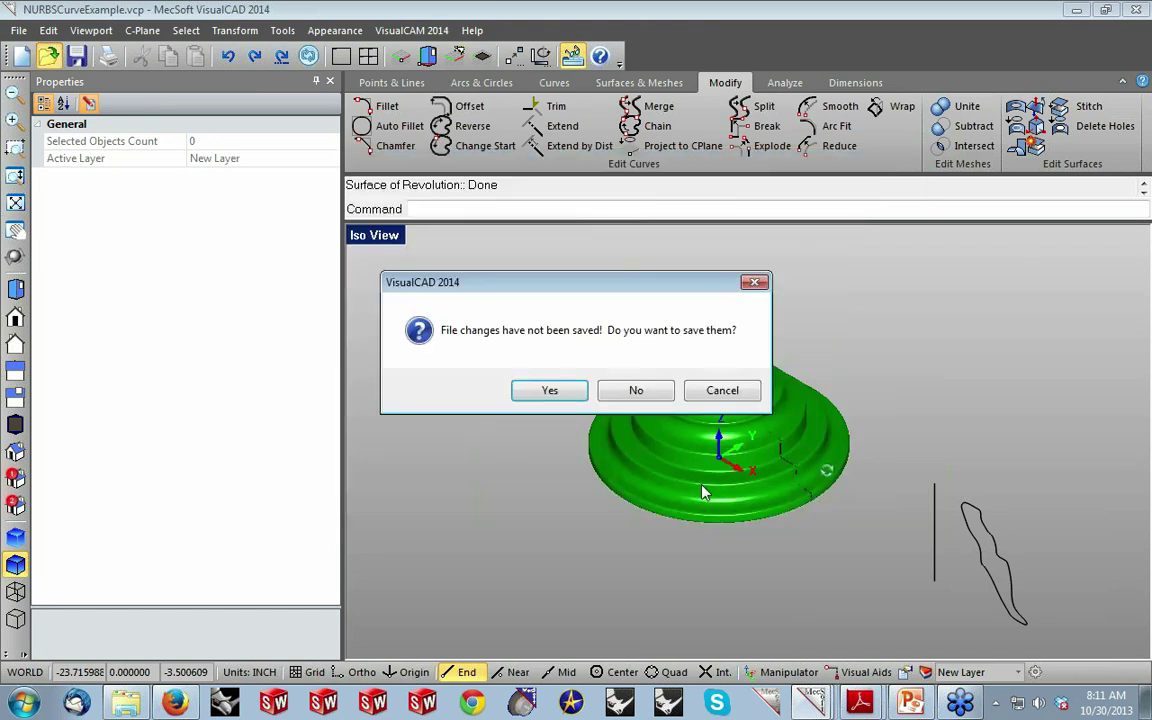
left_click(634, 391)
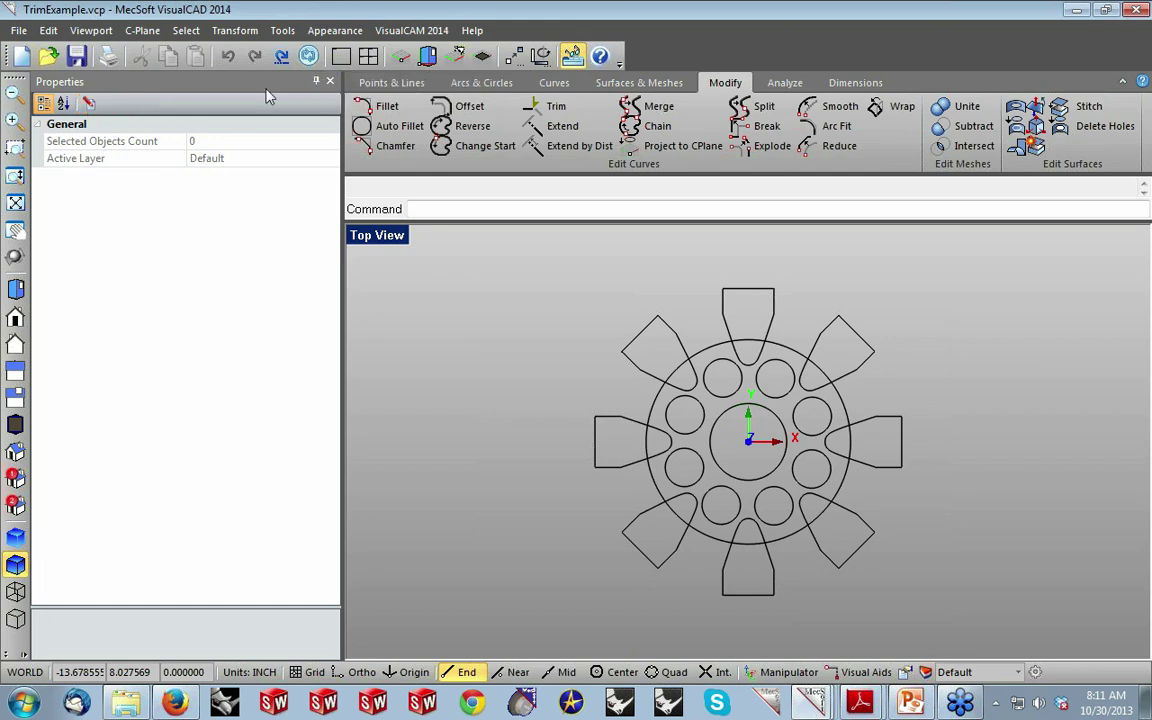
left_click(330, 81)
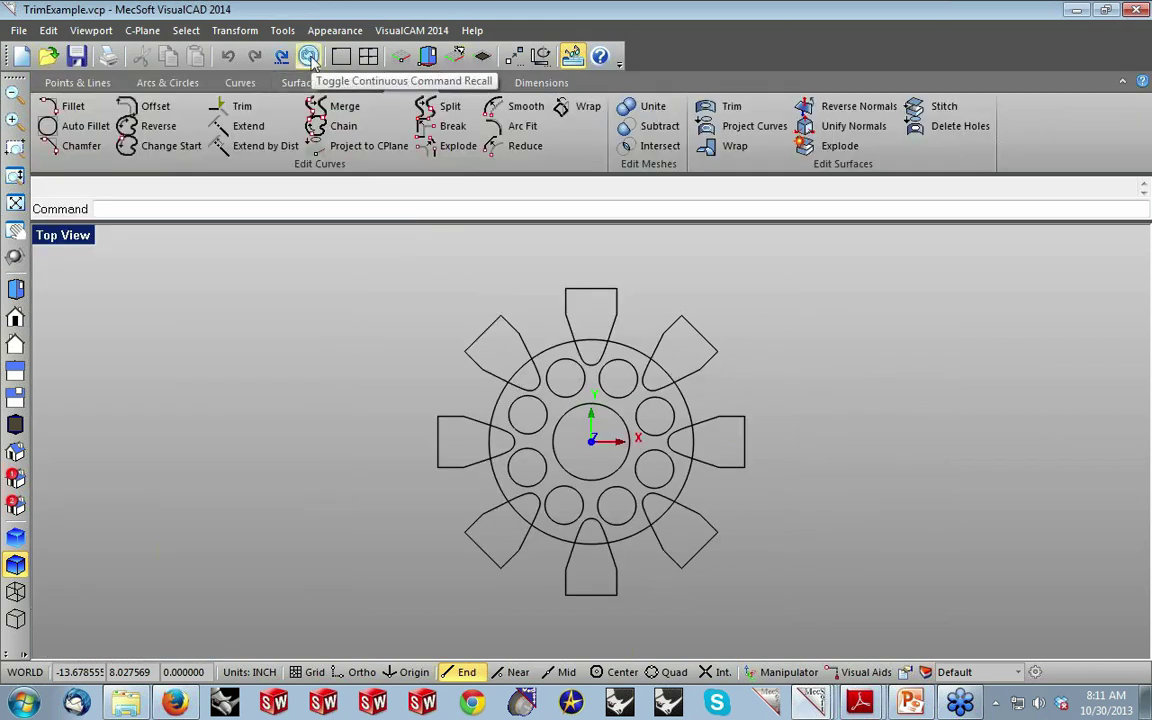
Turn on Continuous Command Recall and trim off the parts of all eight radial outlines that lie outside the large circle.
left_click(310, 57)
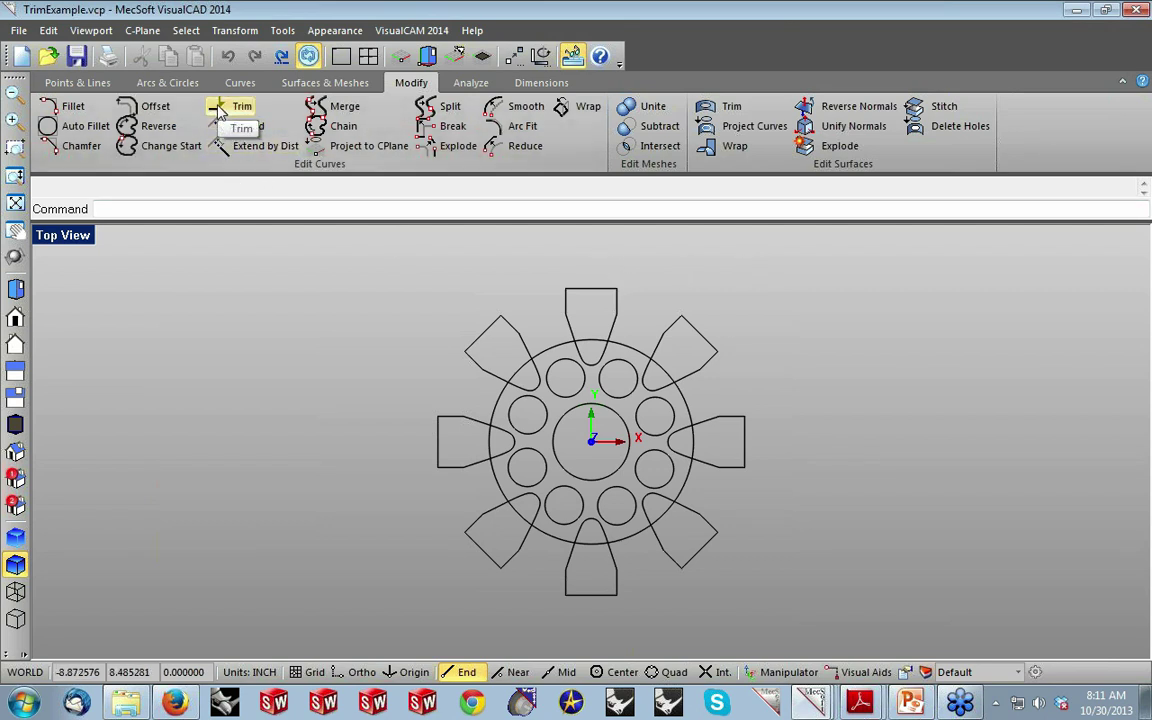
left_click(308, 57)
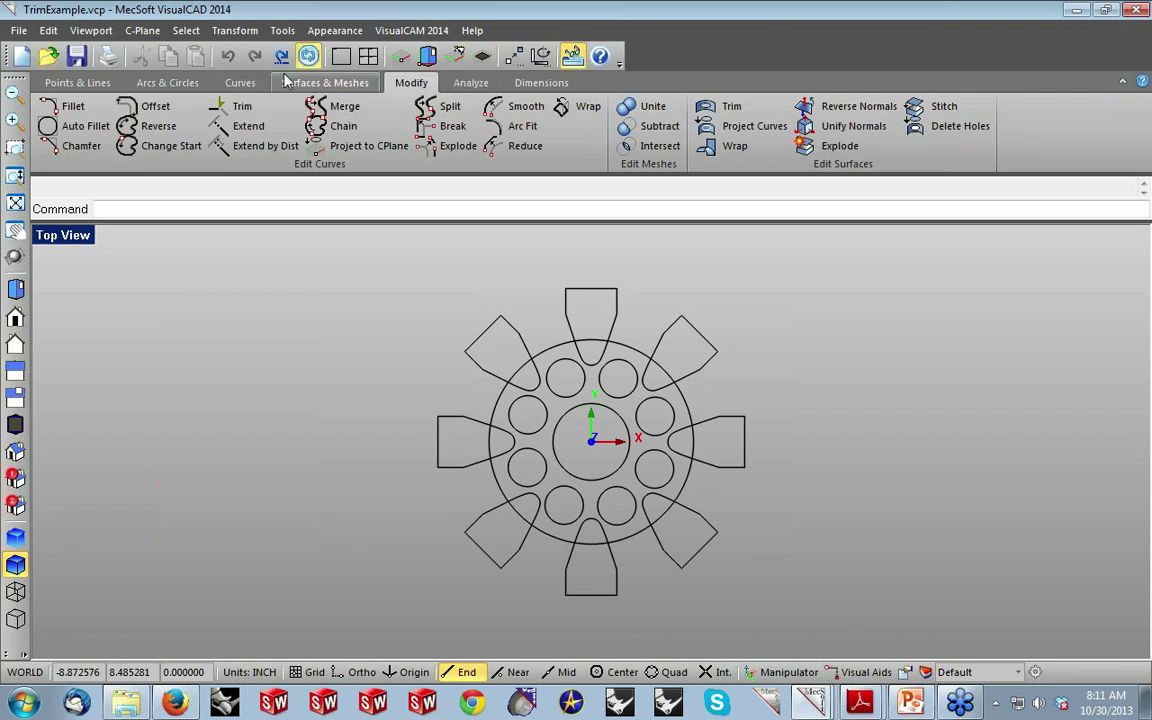
left_click(242, 108)
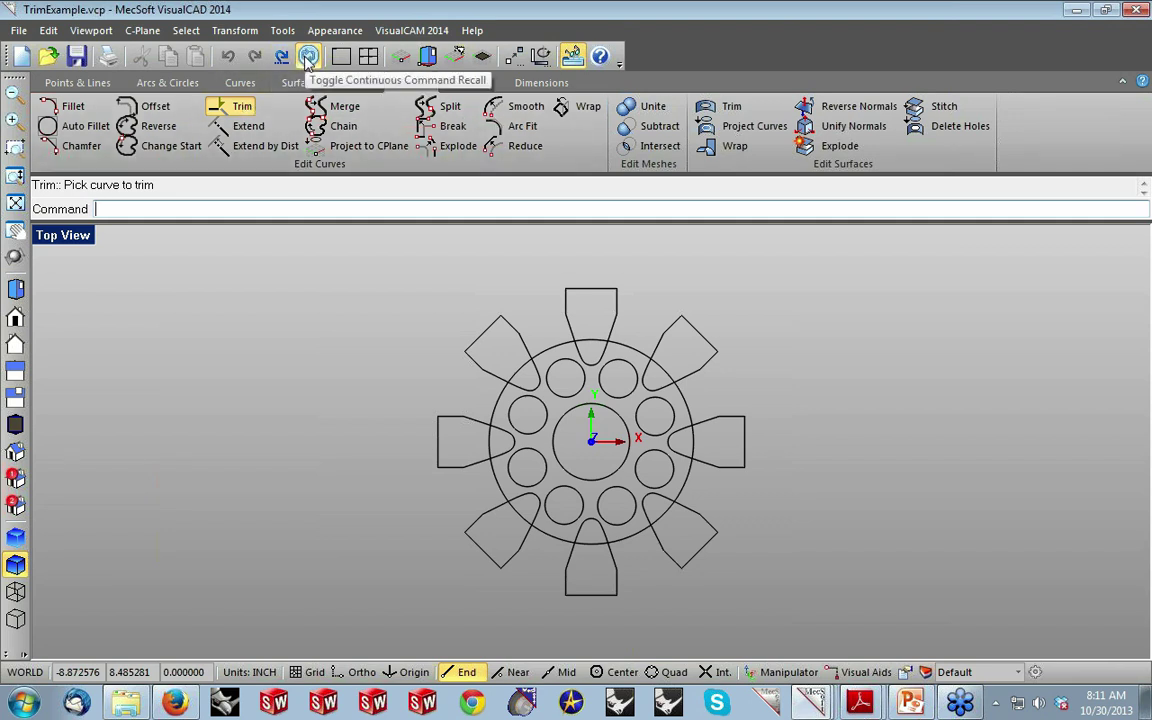
left_click(746, 451)
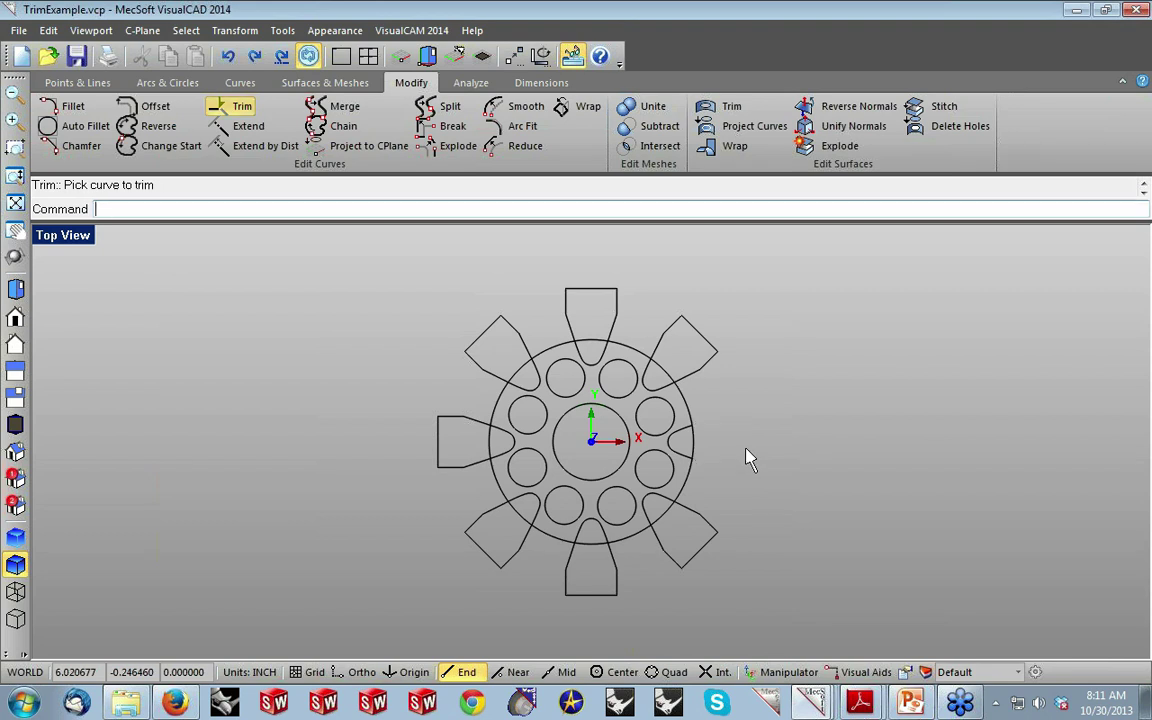
left_click(701, 552)
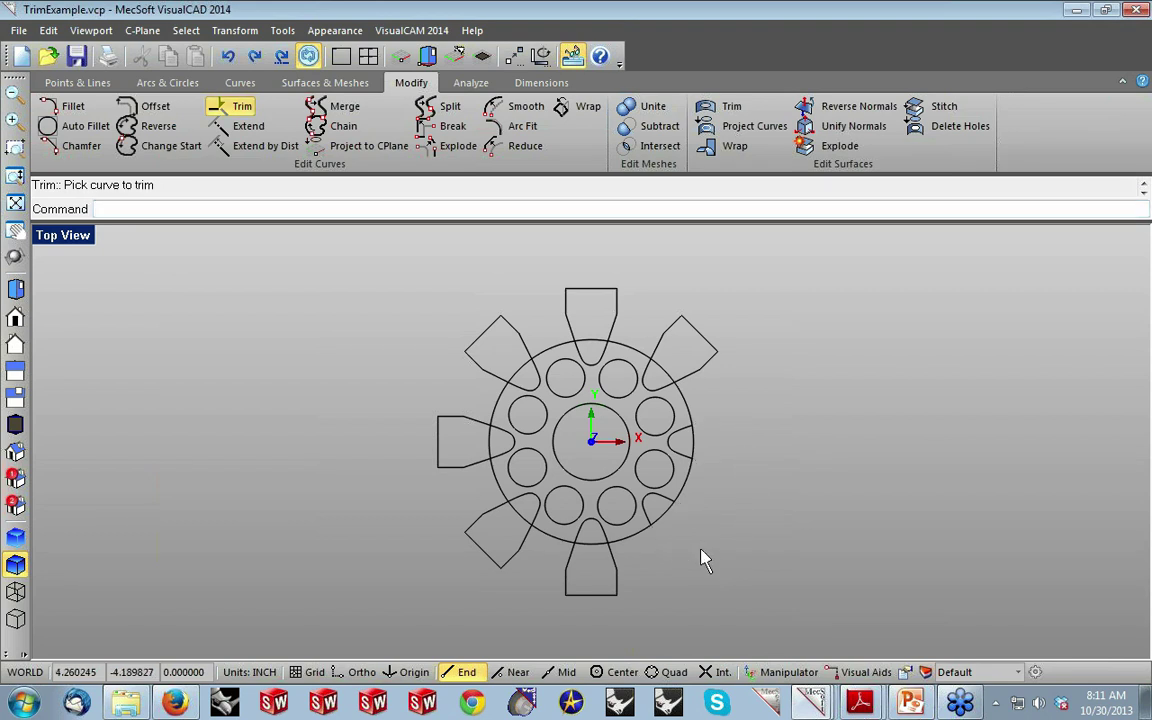
left_click(587, 596)
left_click(514, 555)
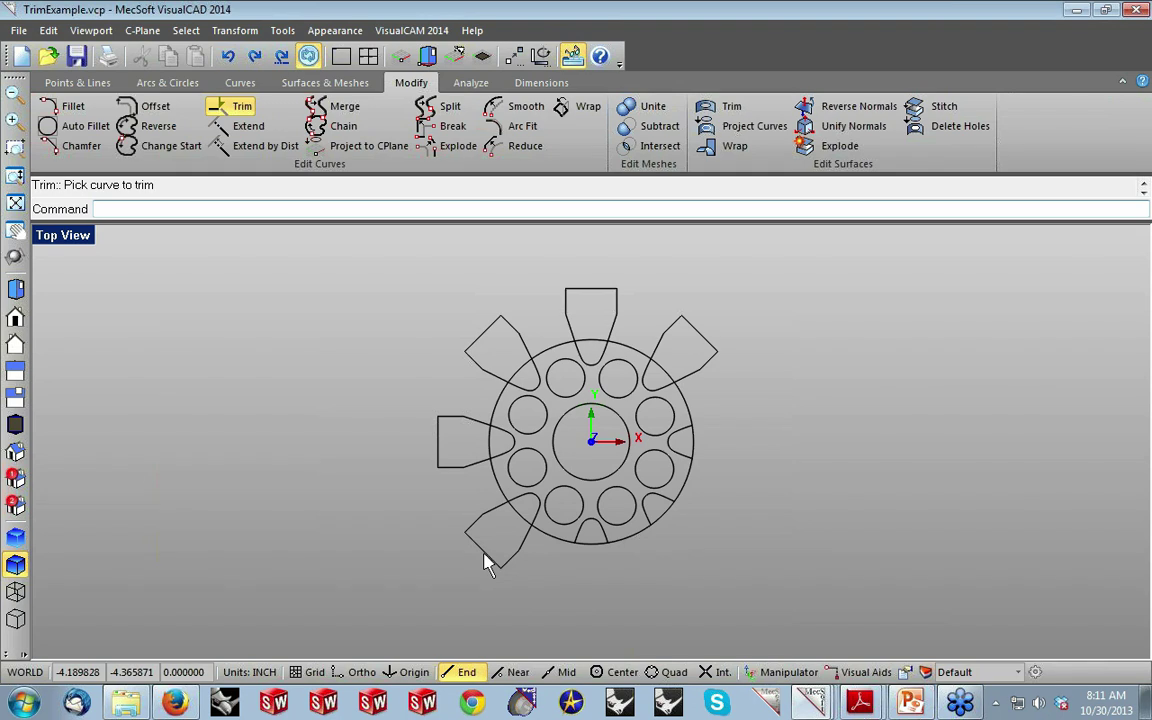
left_click(438, 441)
left_click(484, 334)
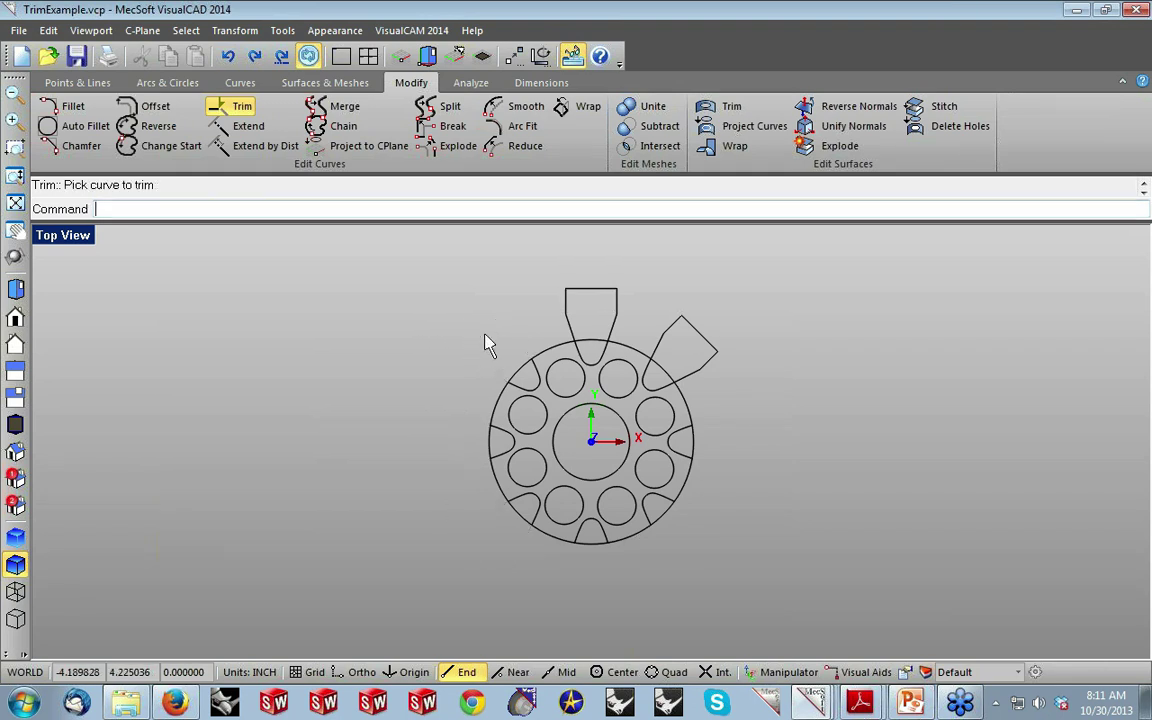
left_click(593, 296)
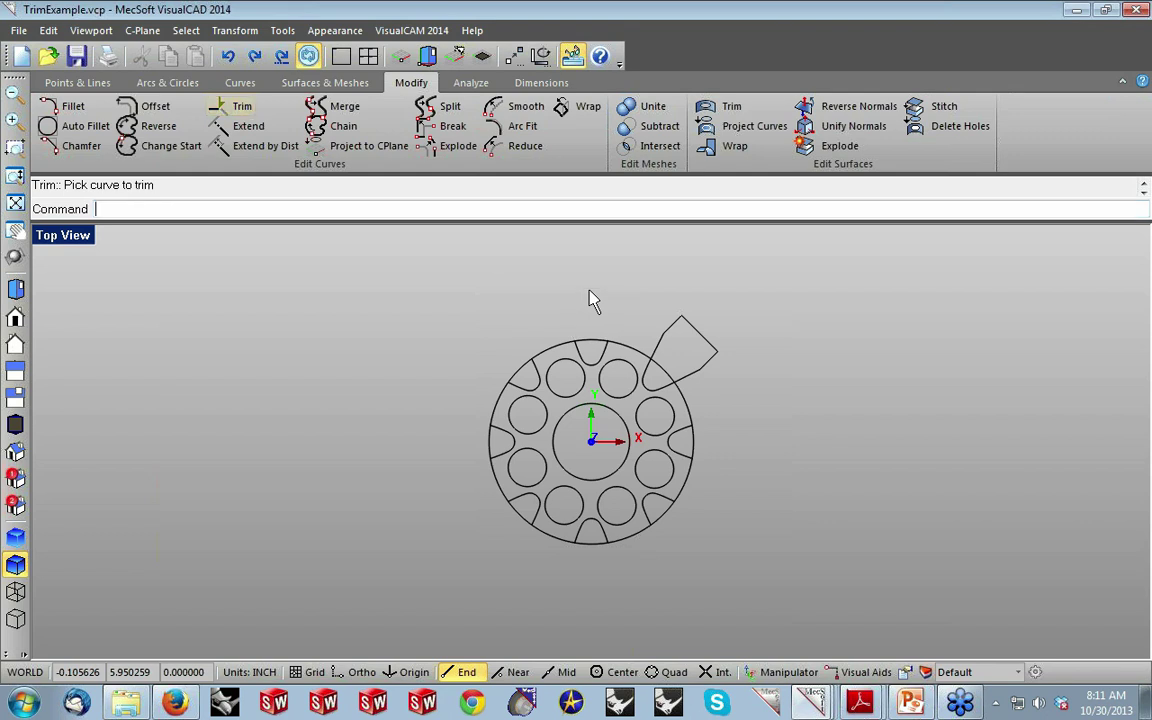
left_click(703, 344)
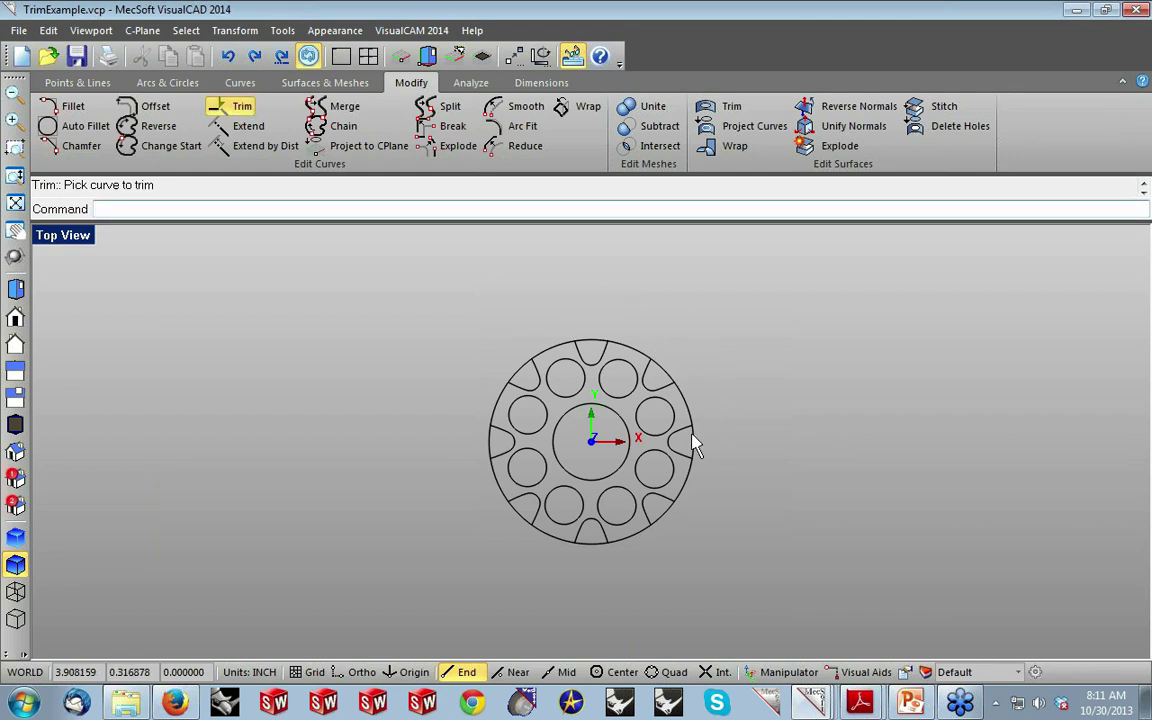
Trim the large circle's arcs across the notch openings to leave an open notched rim, and turn off Continuous Command Recall.
left_click(664, 520)
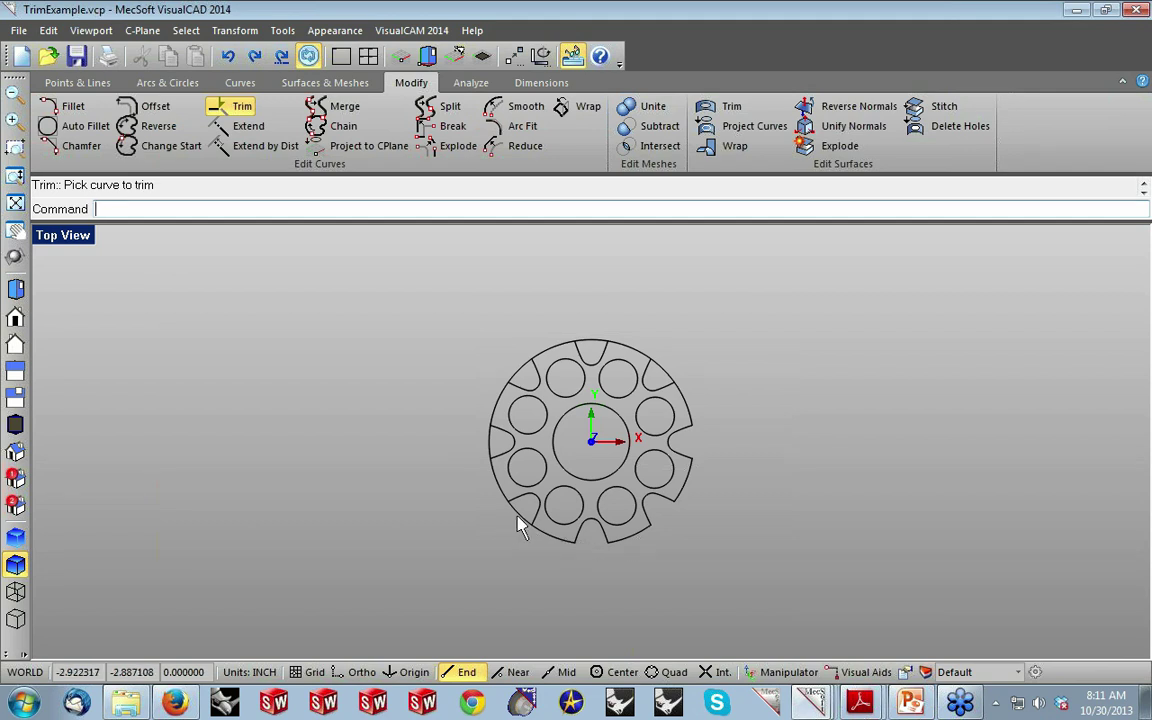
left_click(512, 505)
left_click(490, 443)
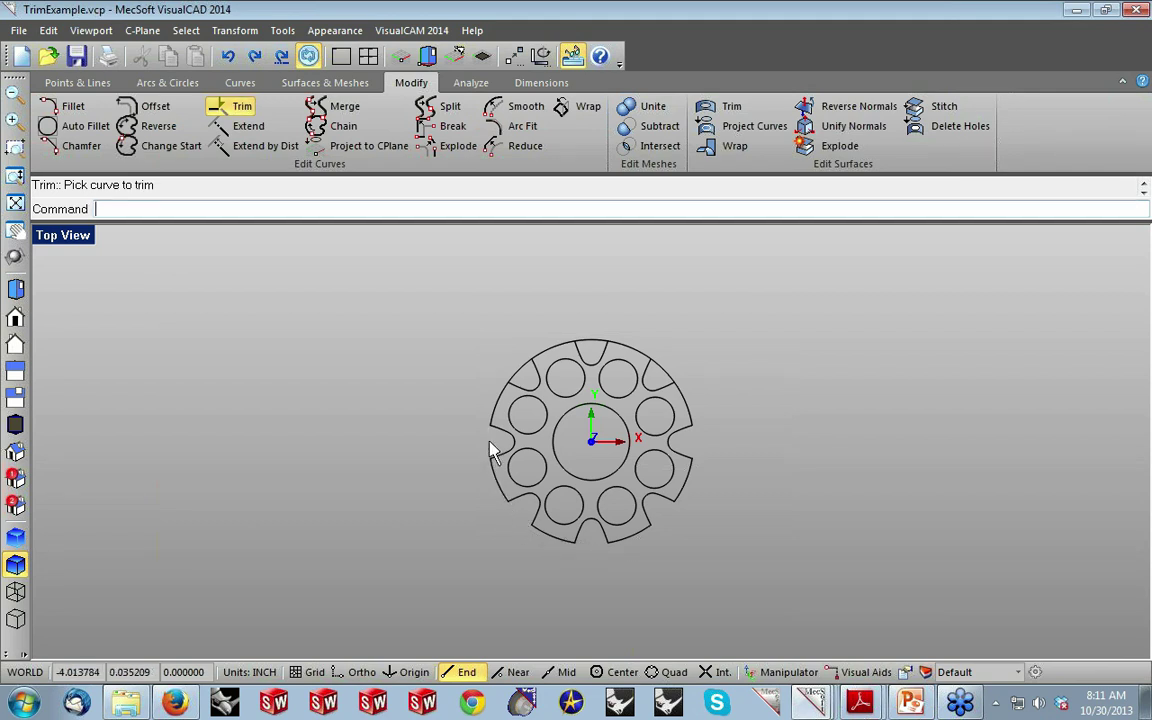
left_click(527, 373)
left_click(588, 350)
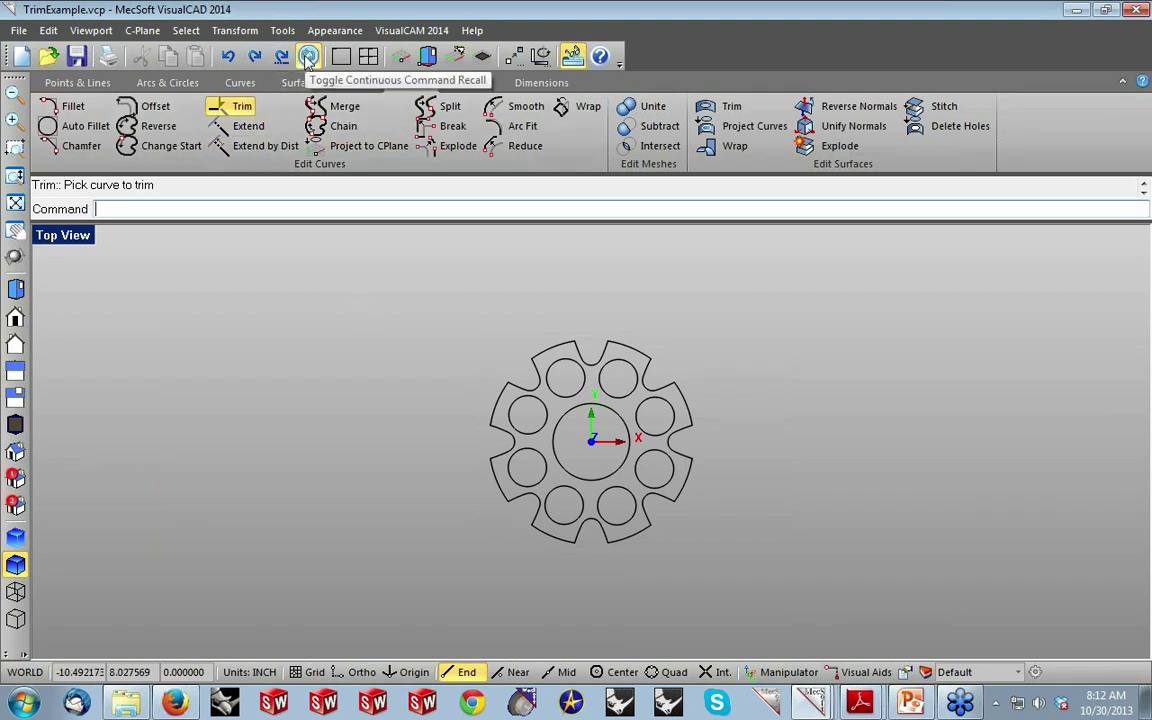
left_click(307, 58)
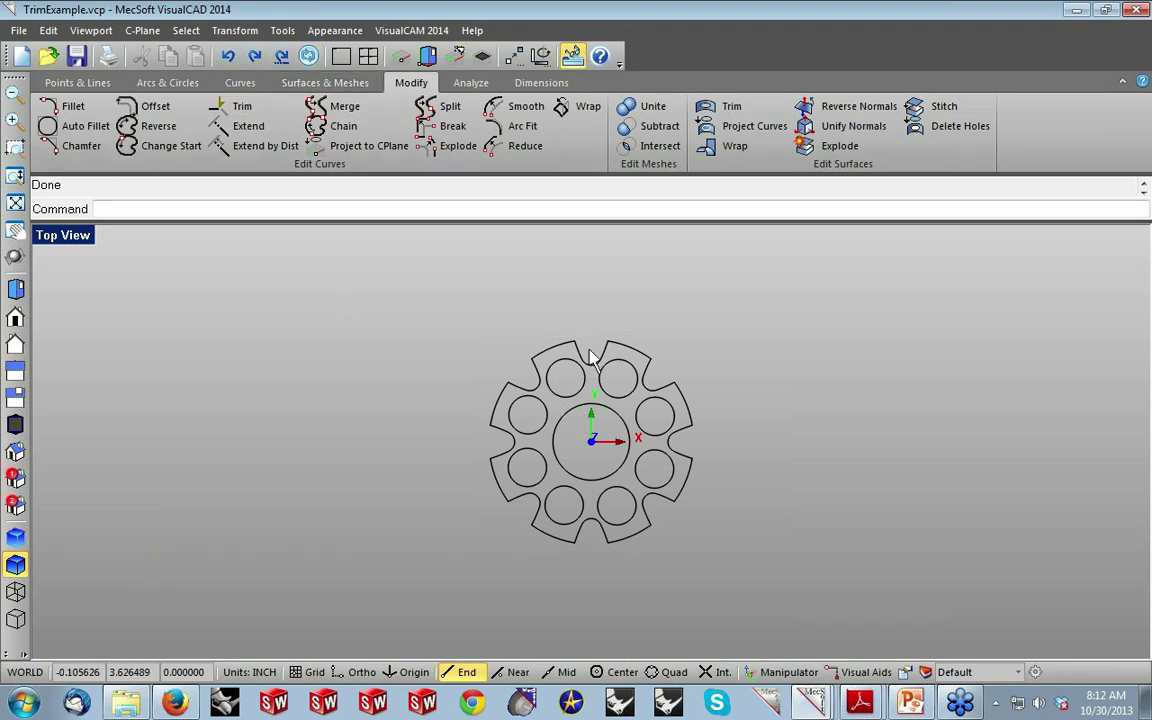
Select all the trimmed curves and circles and merge them.
left_click_drag(426, 305, 729, 566)
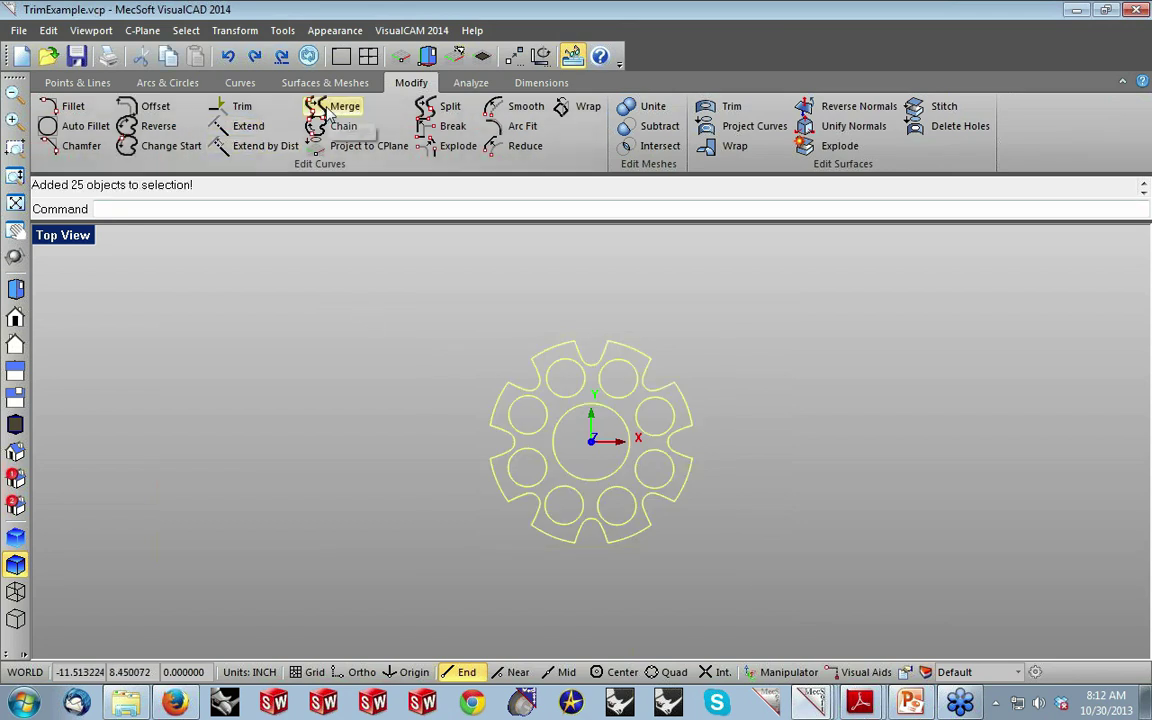
left_click(326, 110)
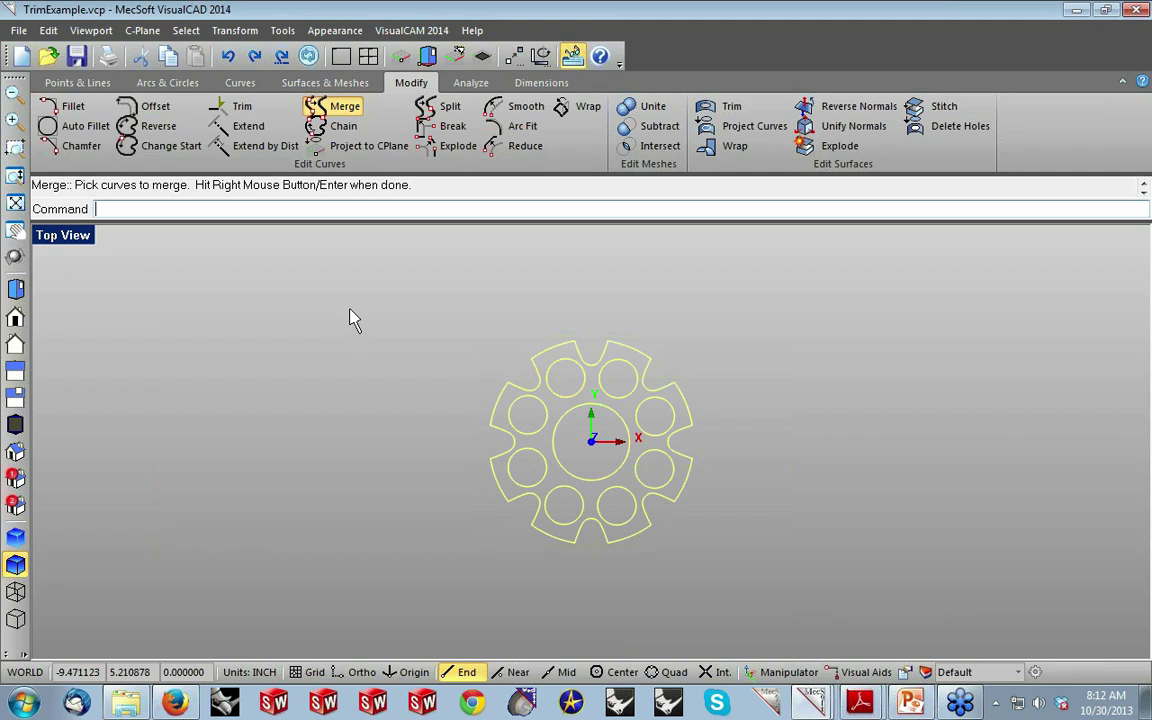
right_click(352, 318)
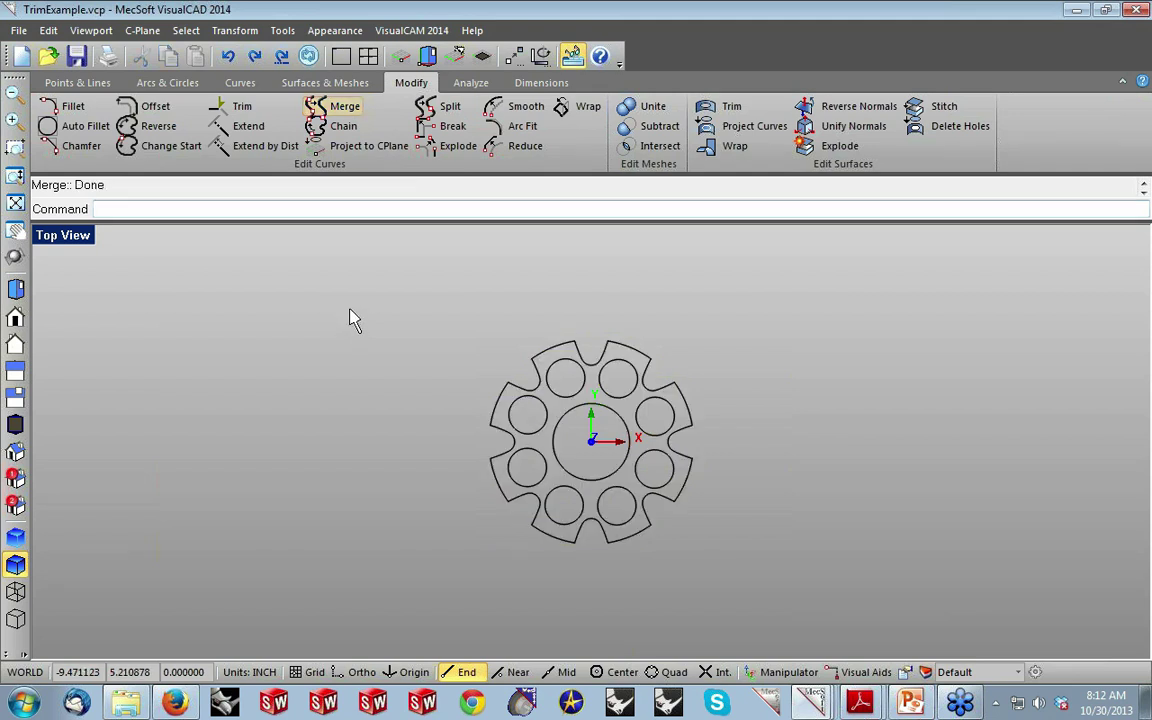
In the isometric view, extrude the notched outline and all its inner circles into a mesh with a distance of 1 inch.
left_click(17, 452)
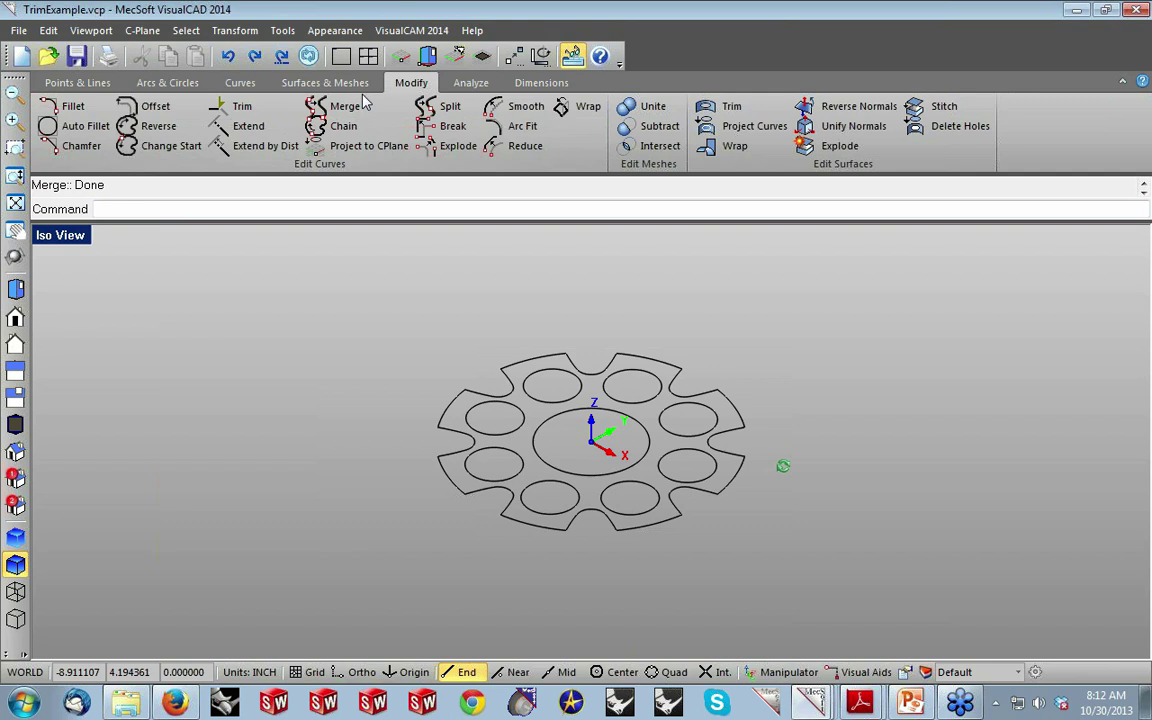
left_click(330, 83)
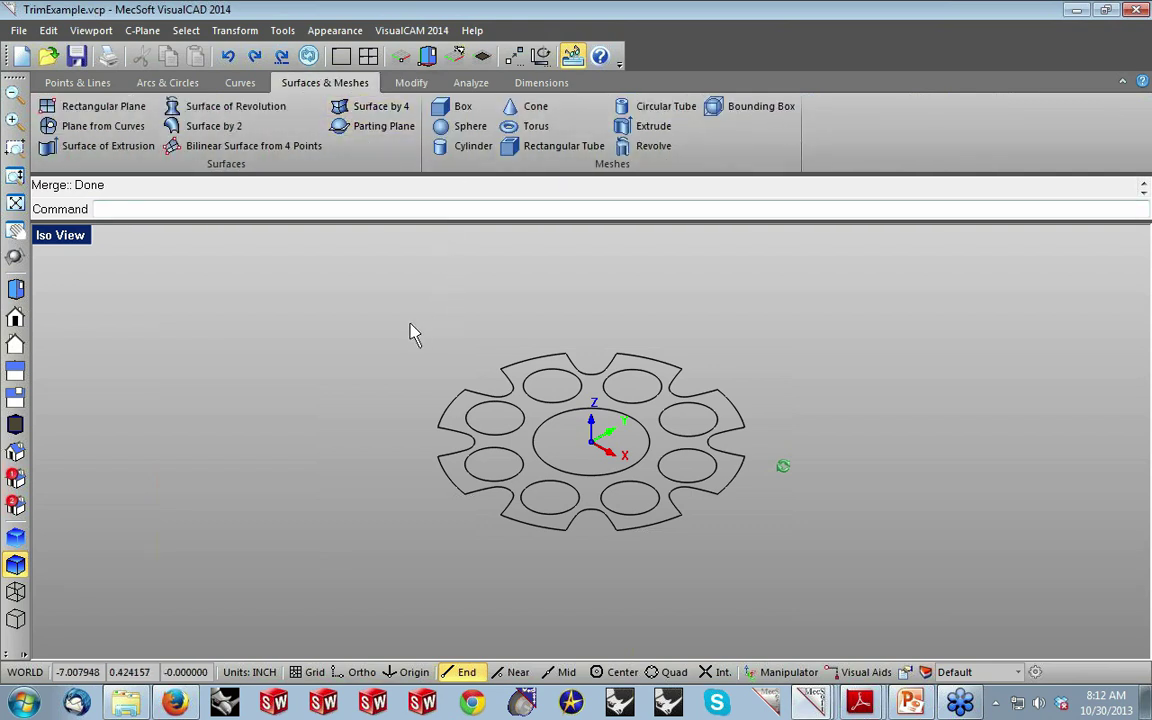
left_click_drag(378, 303, 780, 552)
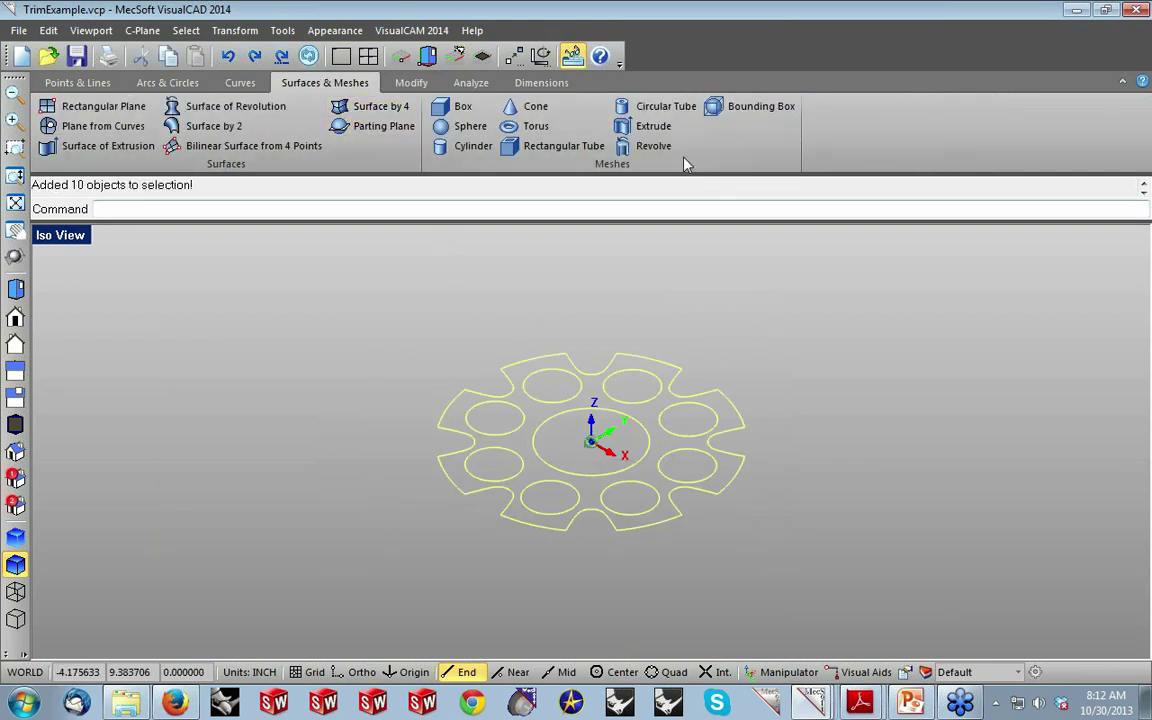
left_click(648, 128)
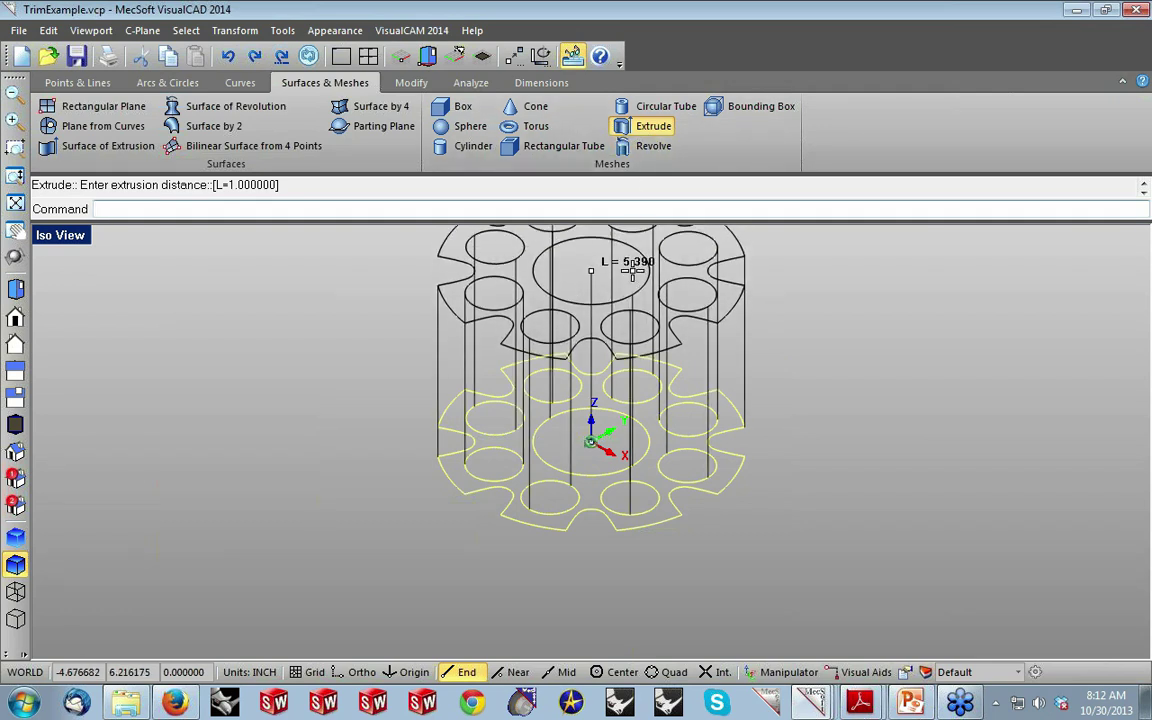
type("1")
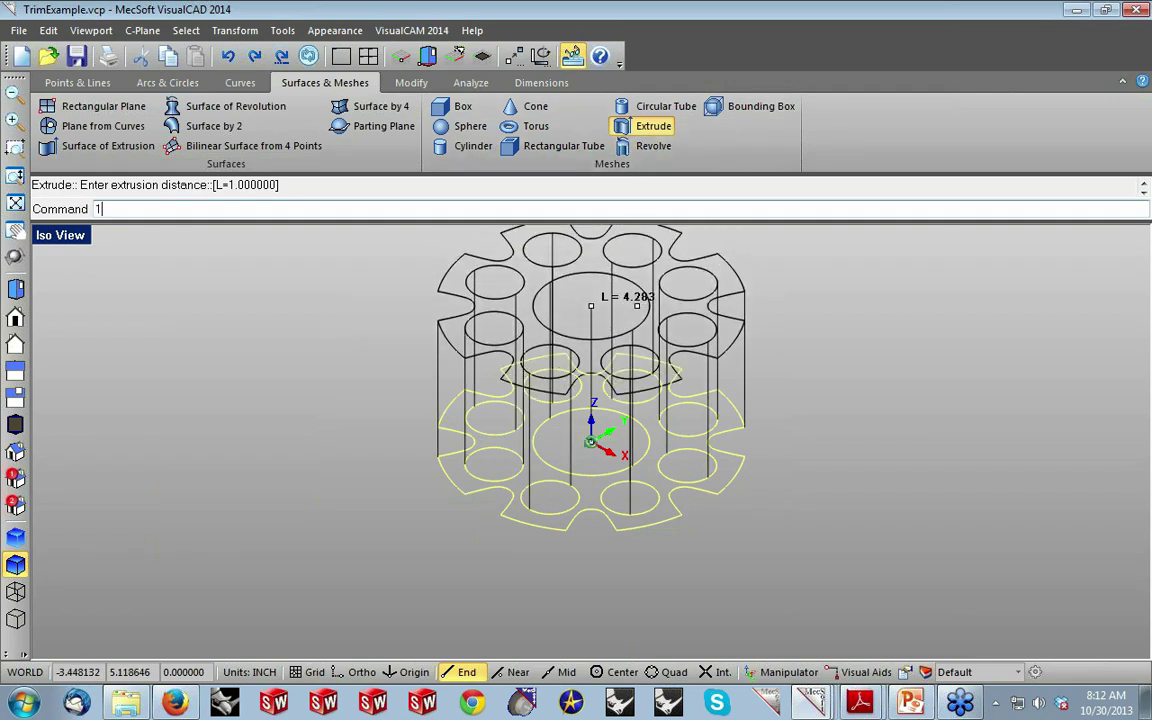
key("Return")
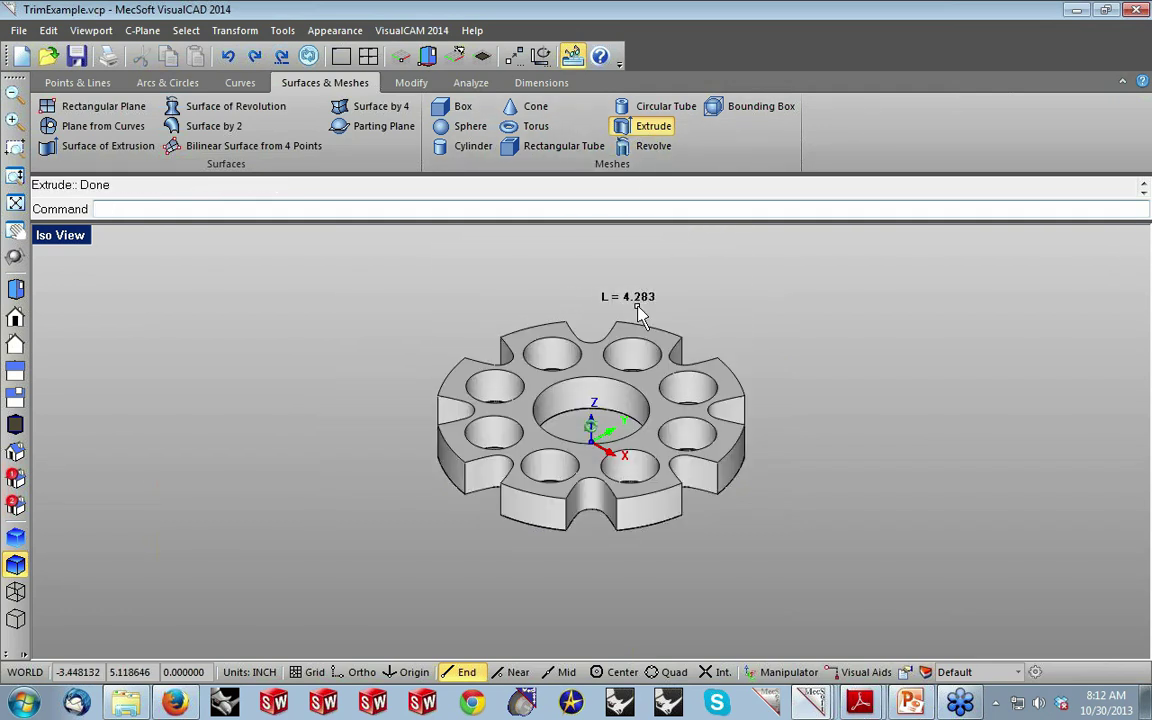
scroll(605, 415, "up", 2)
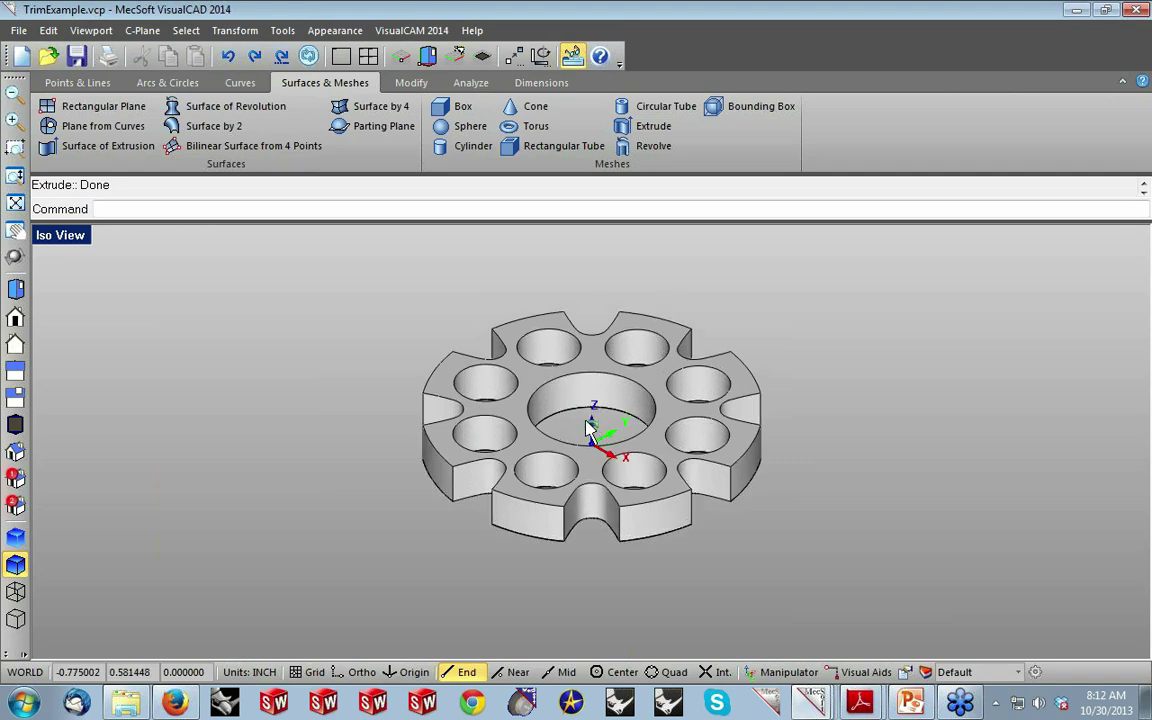
middle_click_drag(608, 415, 606, 408)
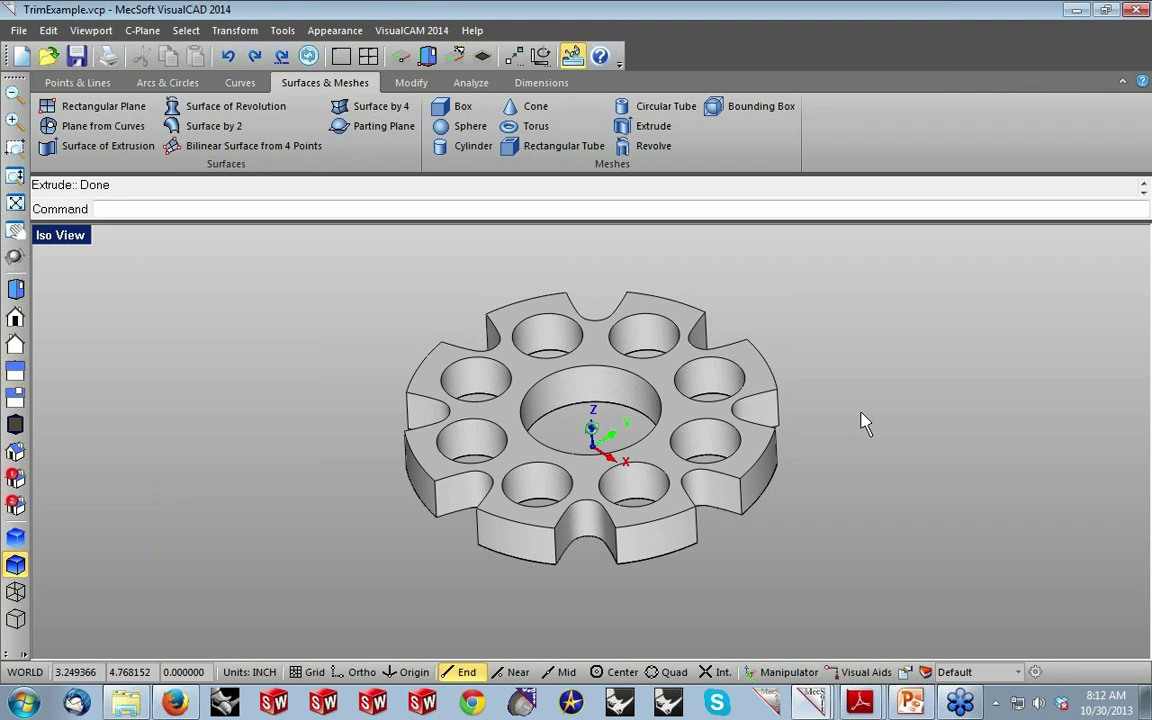
scroll(866, 414, "up", 3)
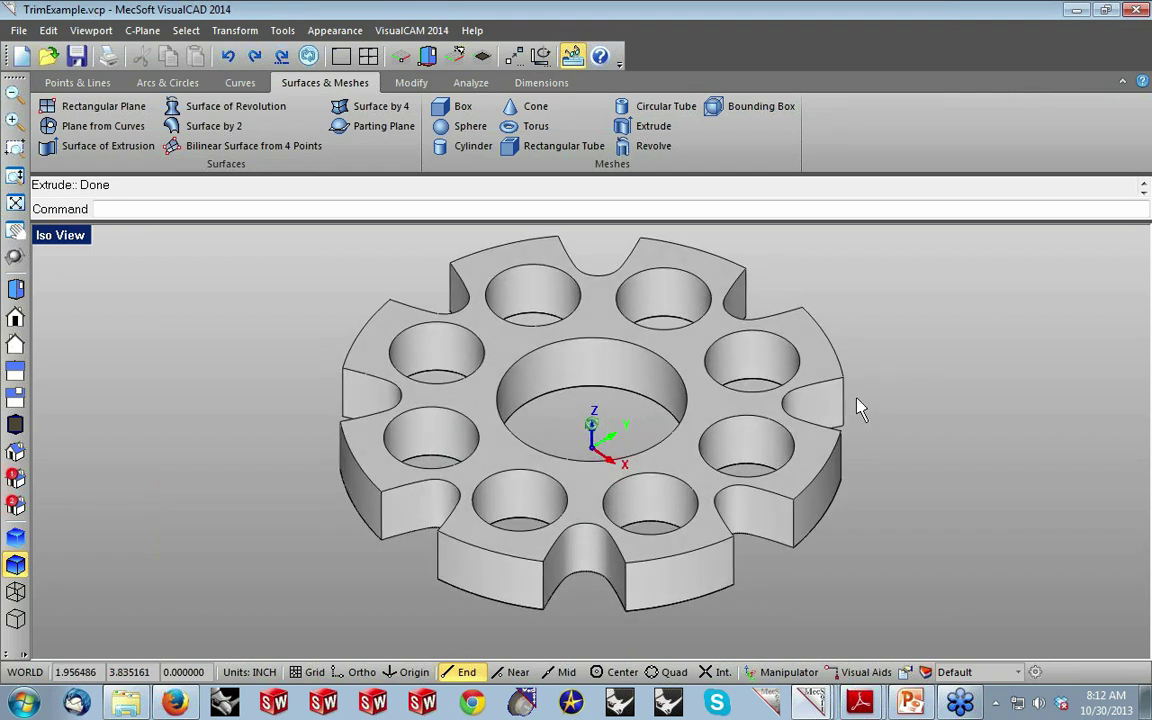
scroll(856, 404, "down", 2)
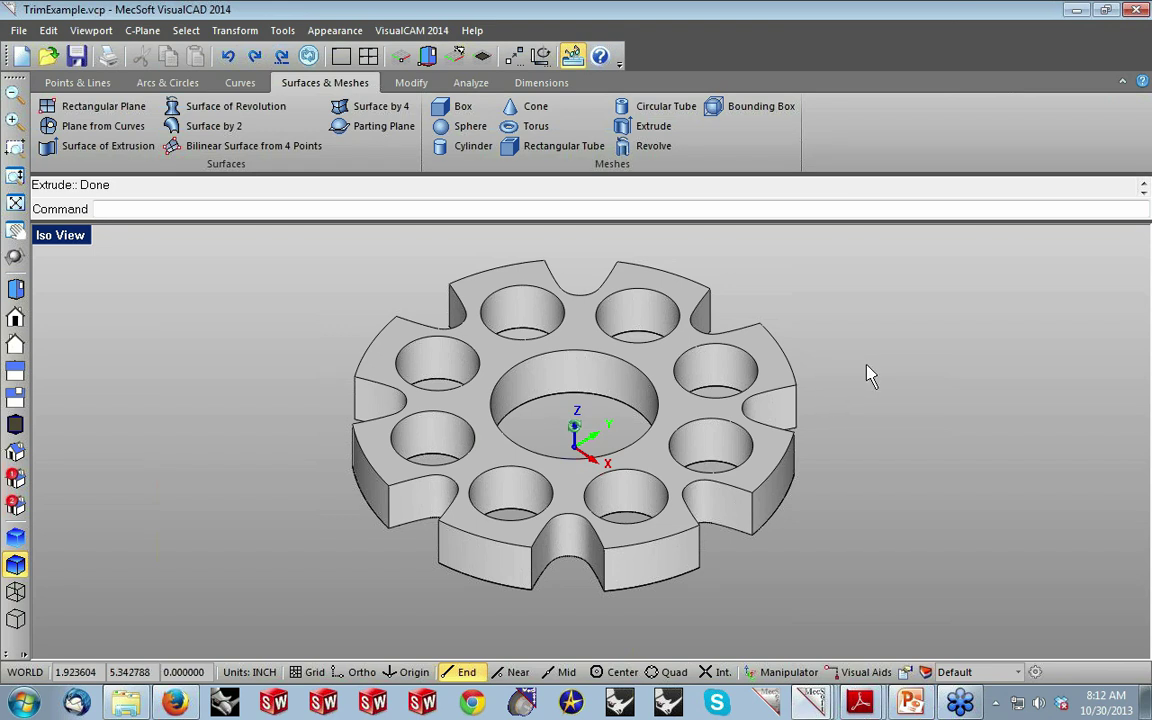
Open the part file SilhouetteCurveExample.vcp and switch it to the isometric view.
left_click(48, 55)
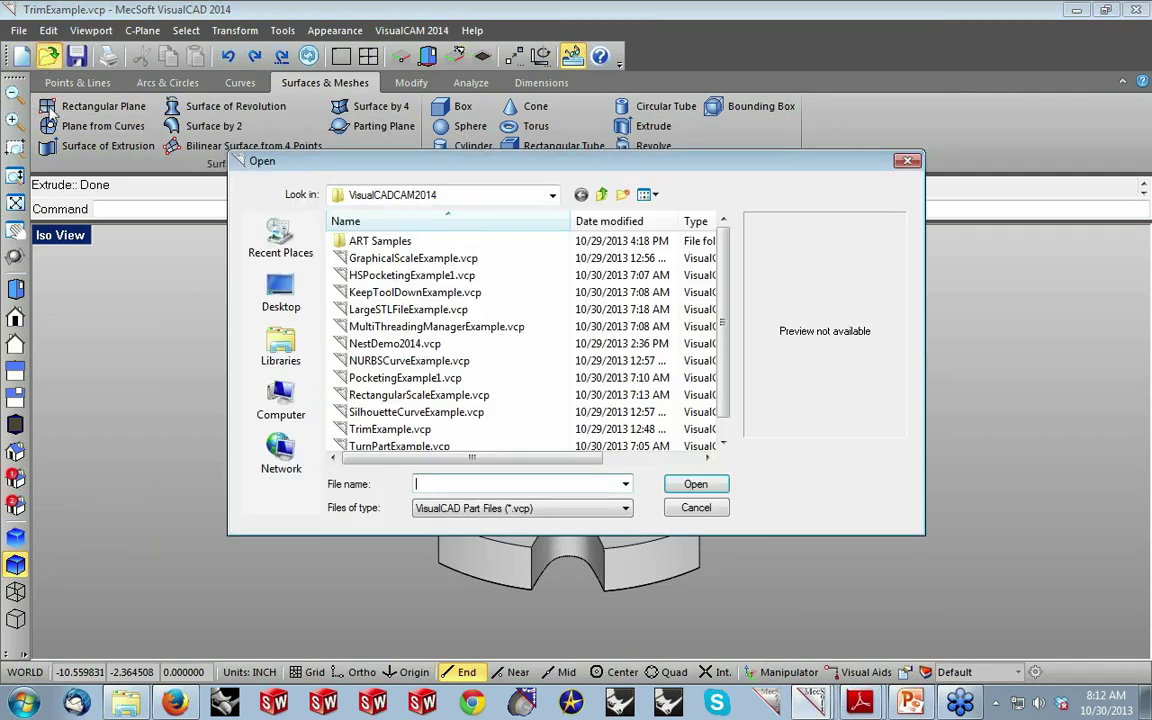
left_click(385, 412)
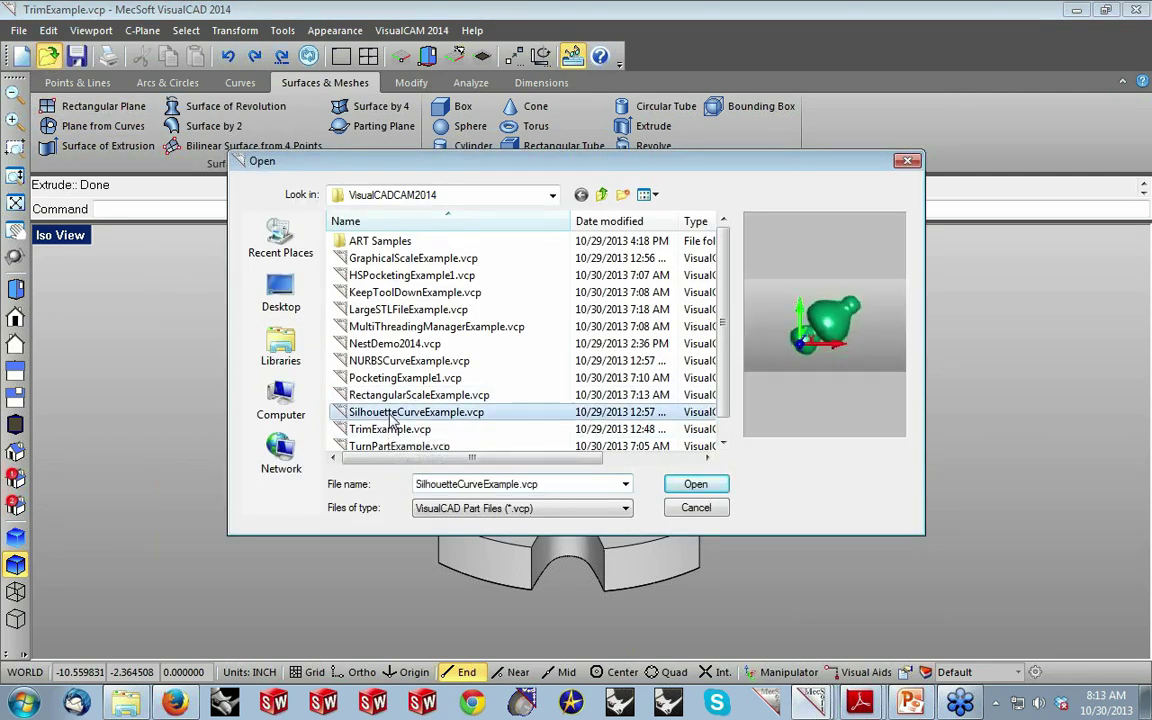
left_click(715, 492)
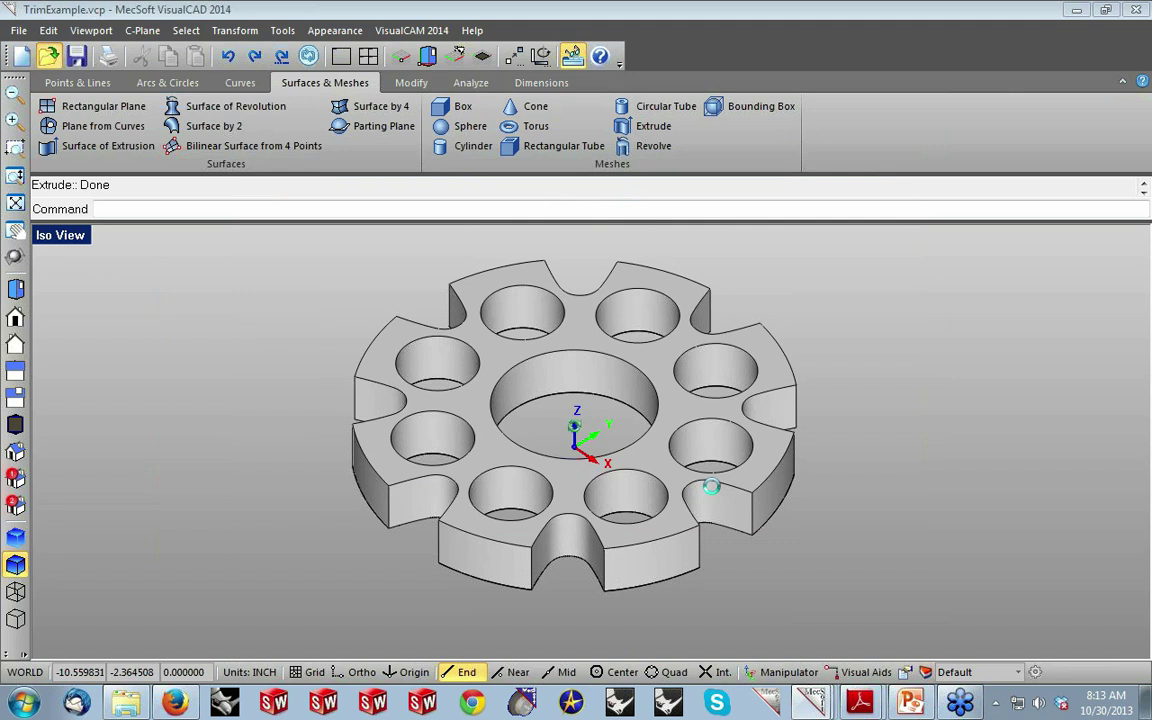
left_click(655, 395)
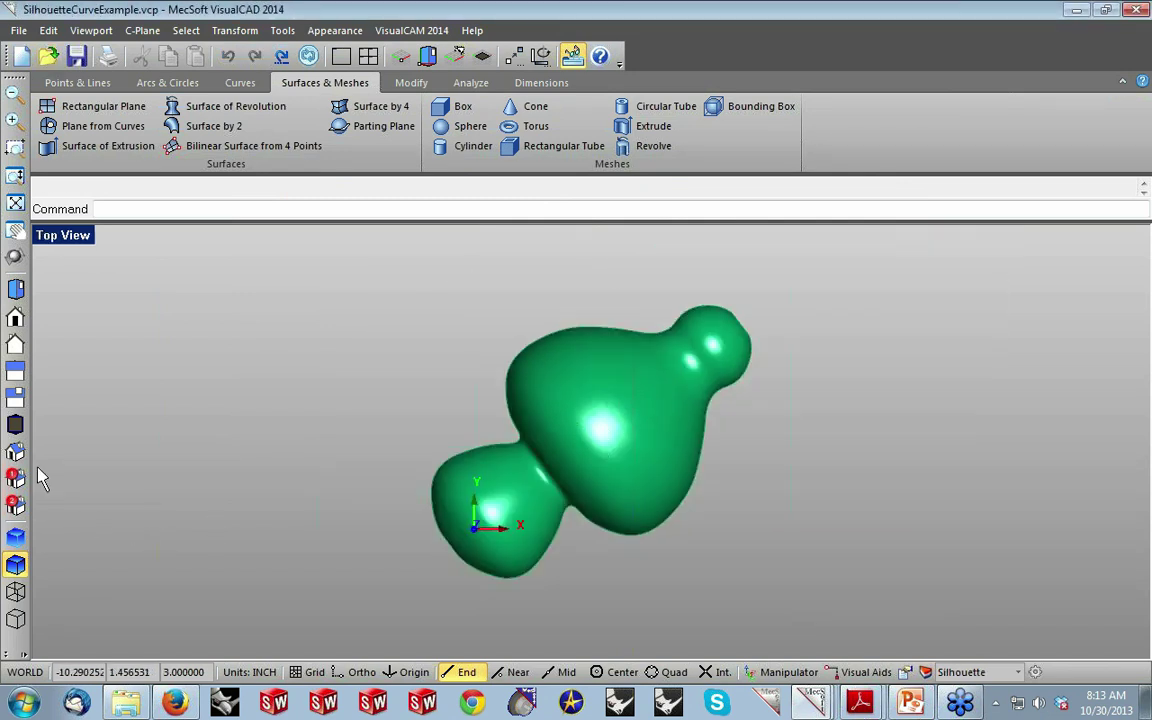
left_click(15, 452)
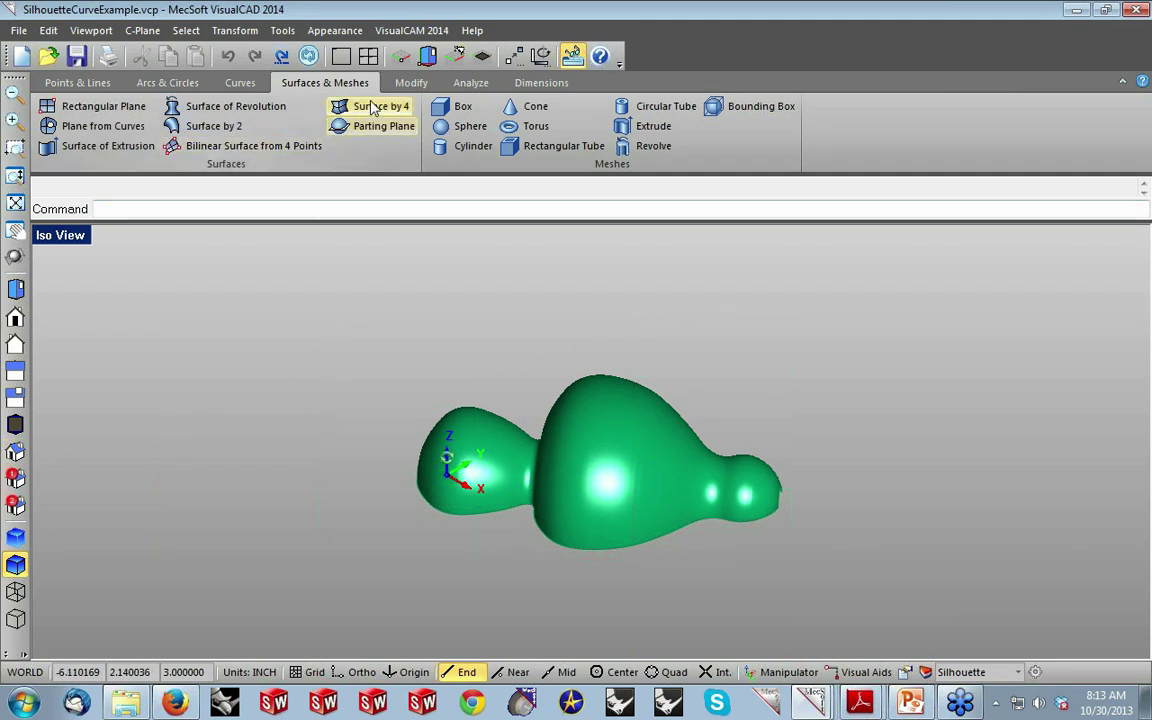
Create a silhouette curve from the green blob-shaped surface and select the resulting curve.
left_click(239, 86)
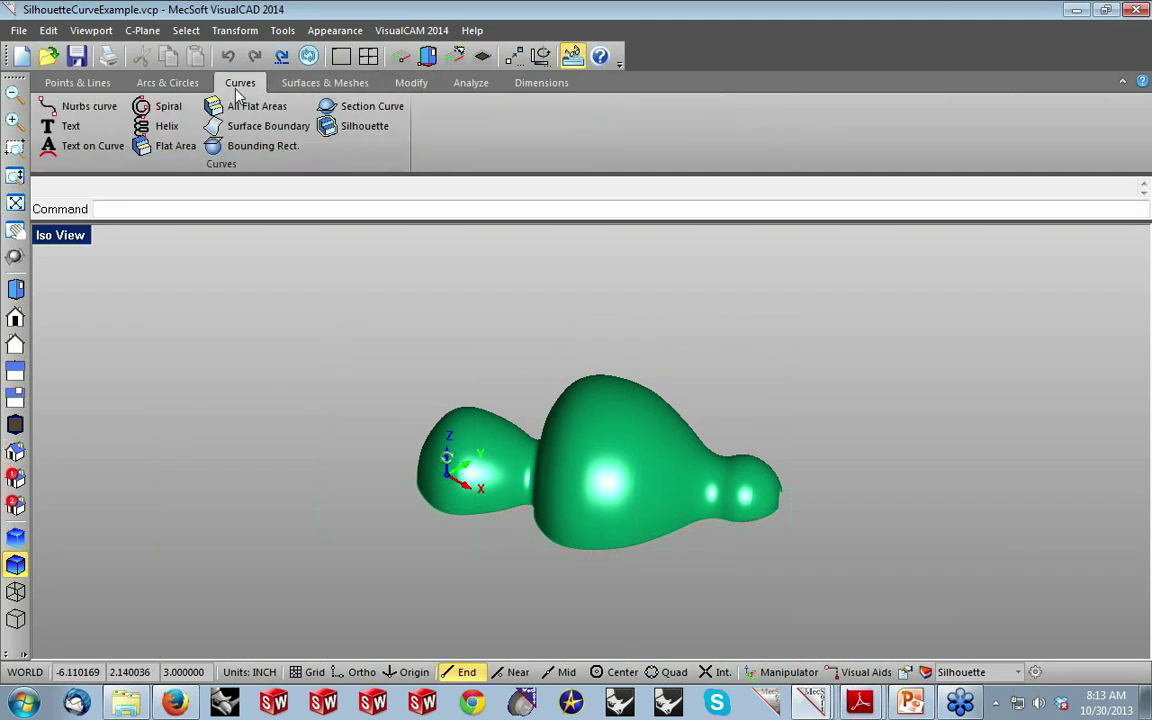
left_click(358, 132)
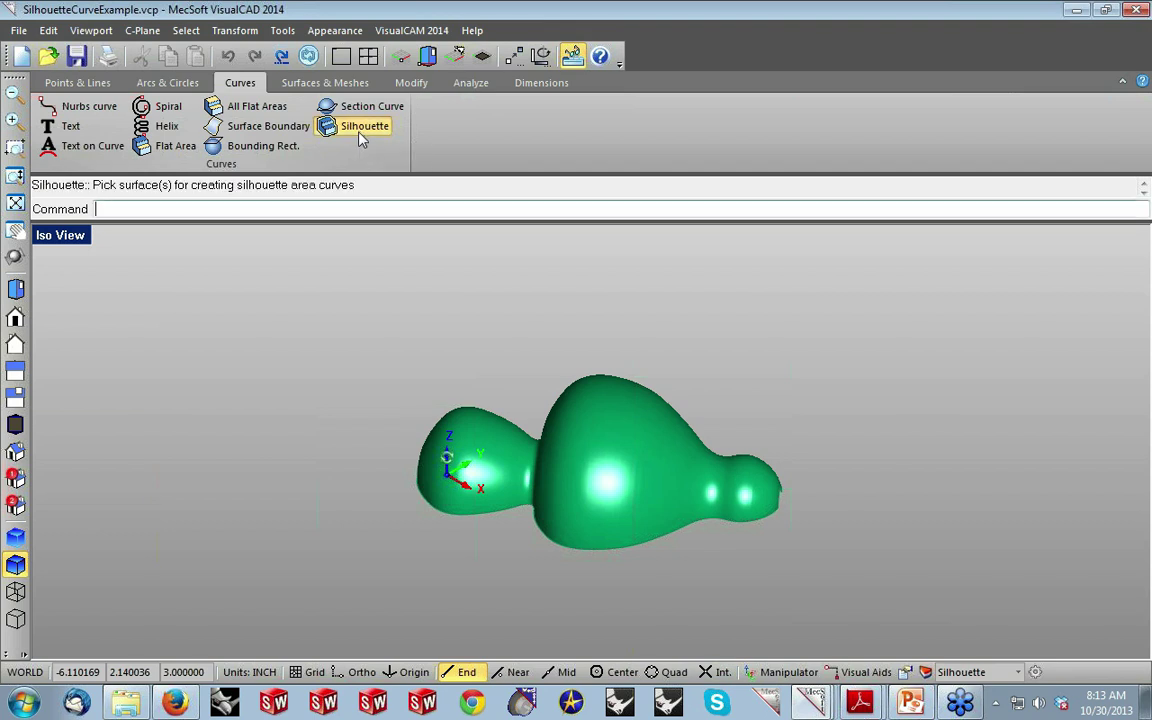
left_click(577, 430)
right_click(577, 430)
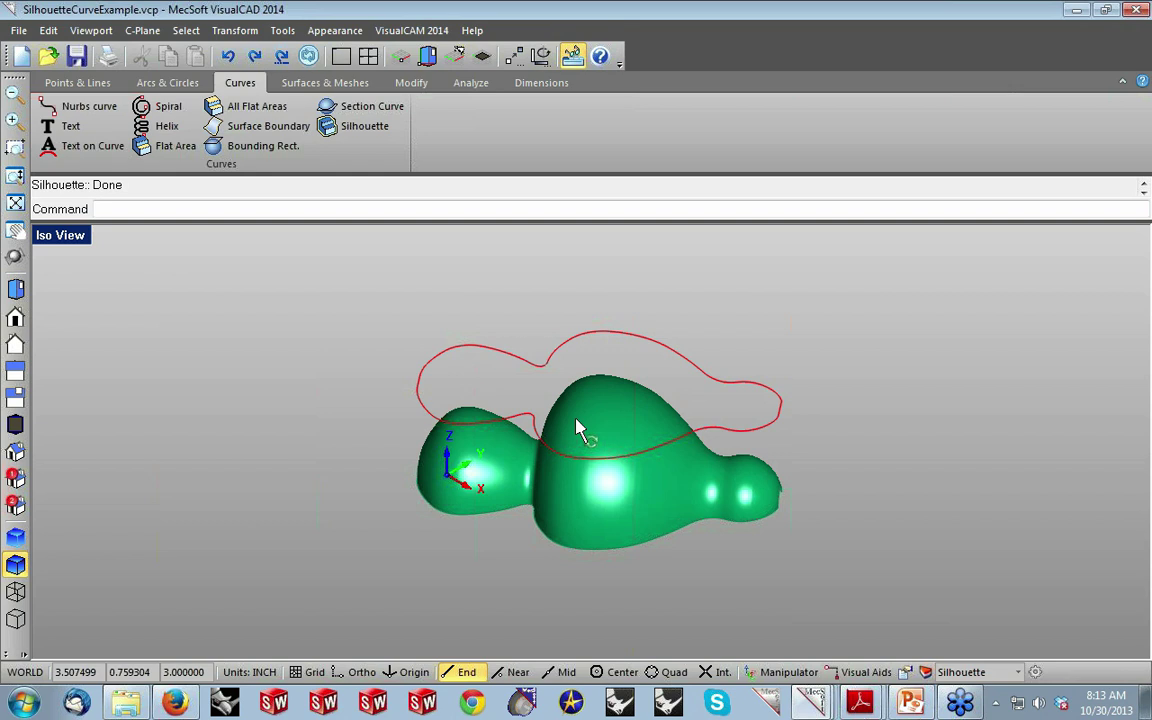
left_click(580, 341)
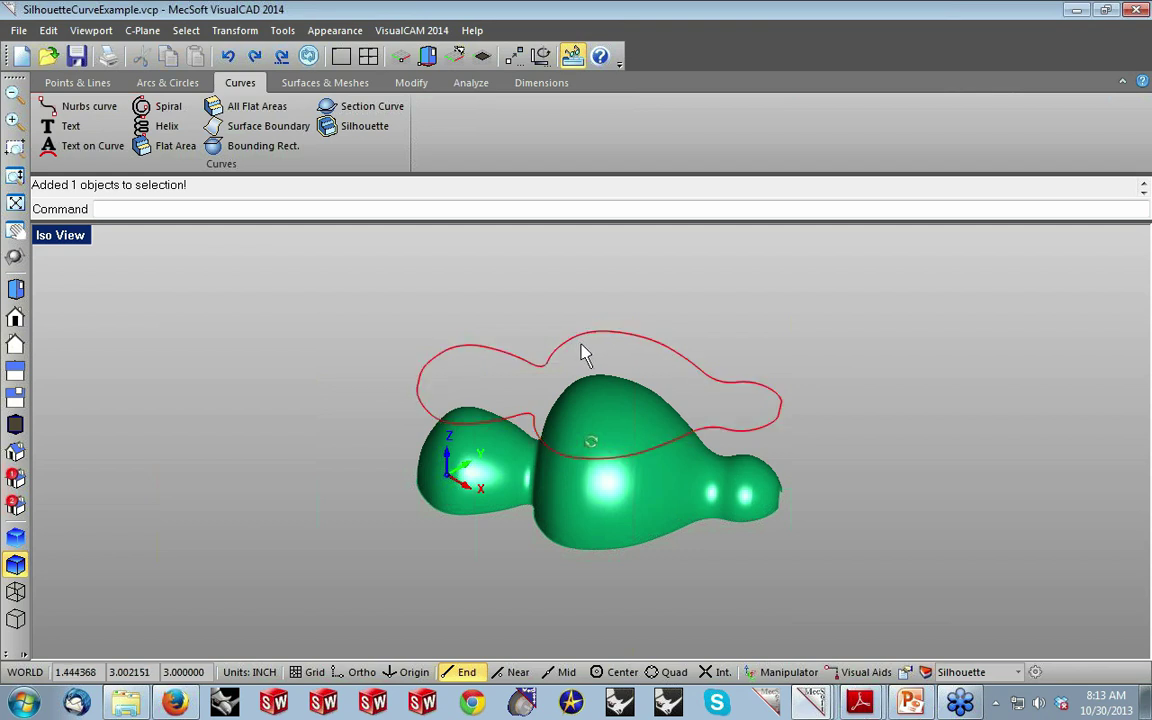
Open the part file LargeSTLFileExample.vcp and examine the carved grape-and-leaf relief mesh up close.
left_click(48, 56)
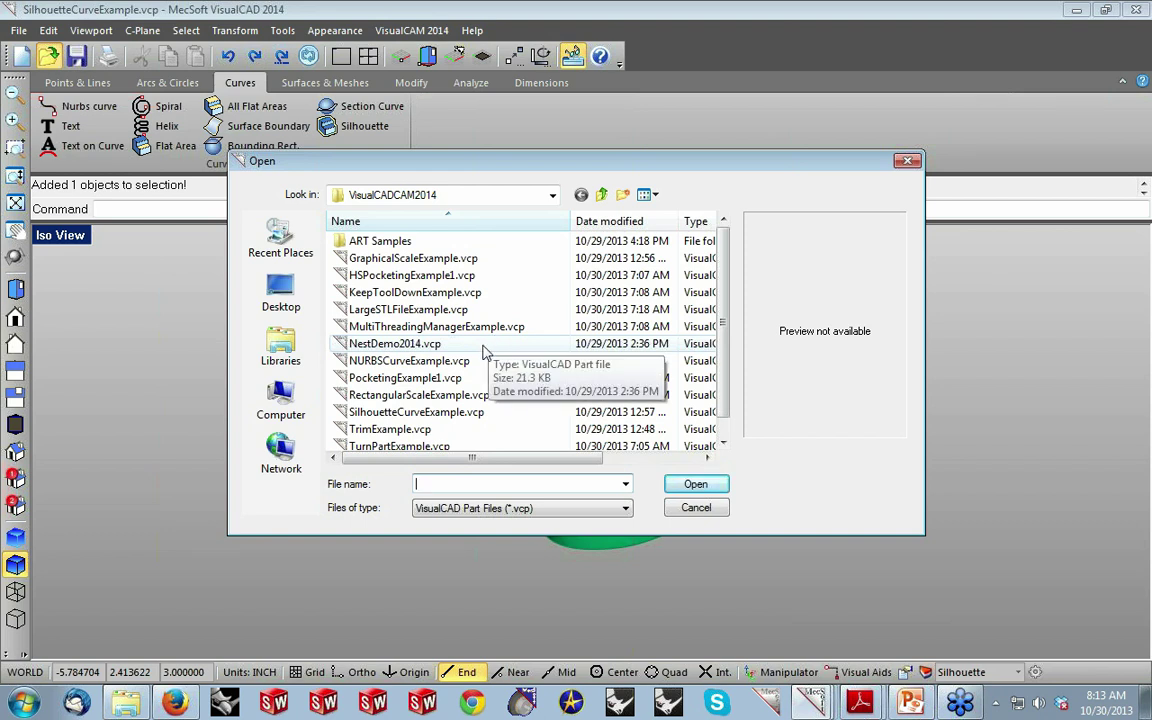
left_click(410, 309)
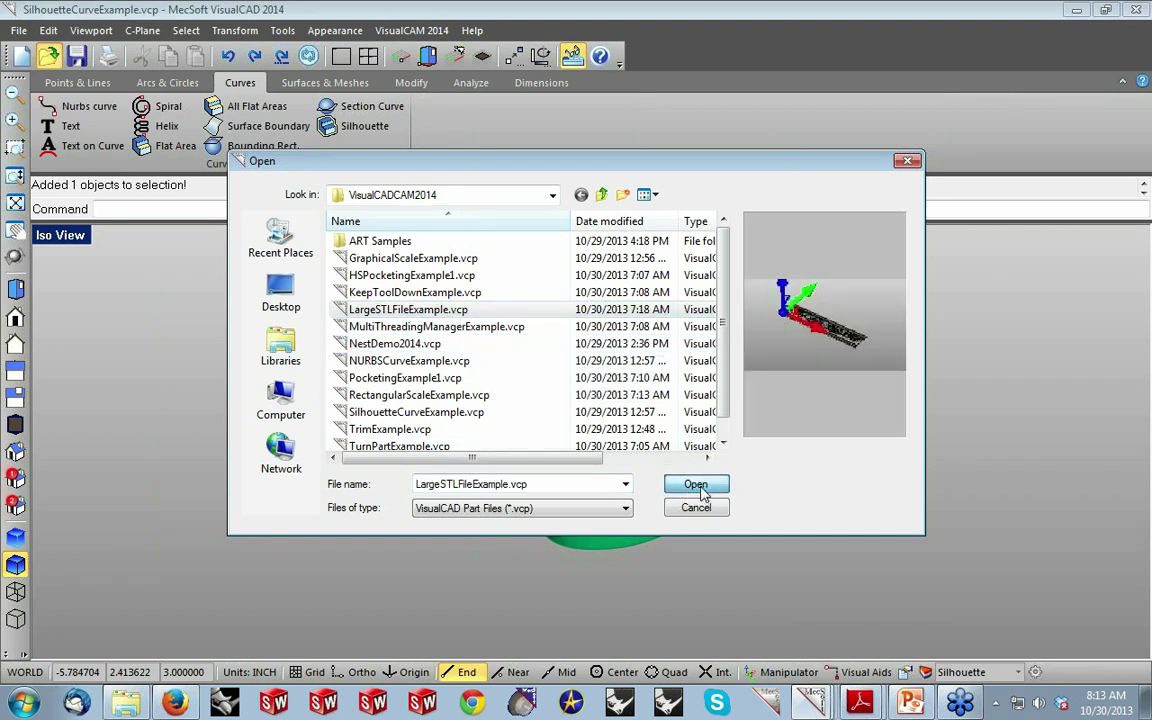
left_click(702, 491)
left_click(639, 391)
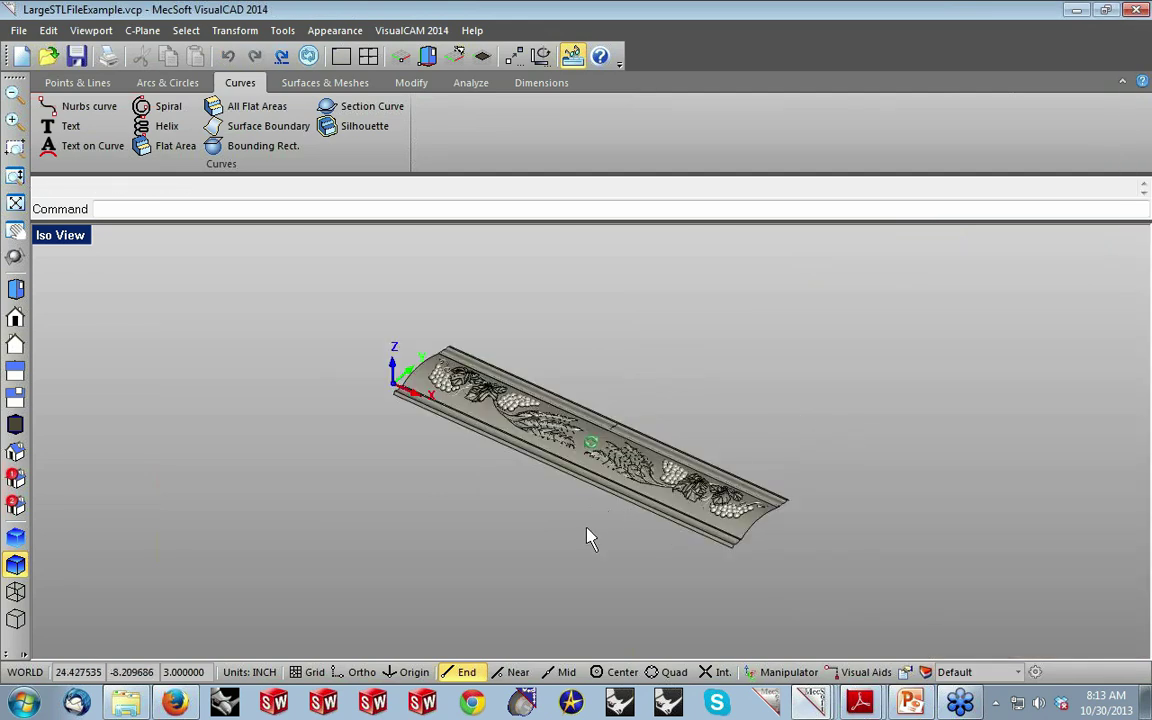
scroll(584, 525, "up", 4)
scroll(576, 505, "up", 4)
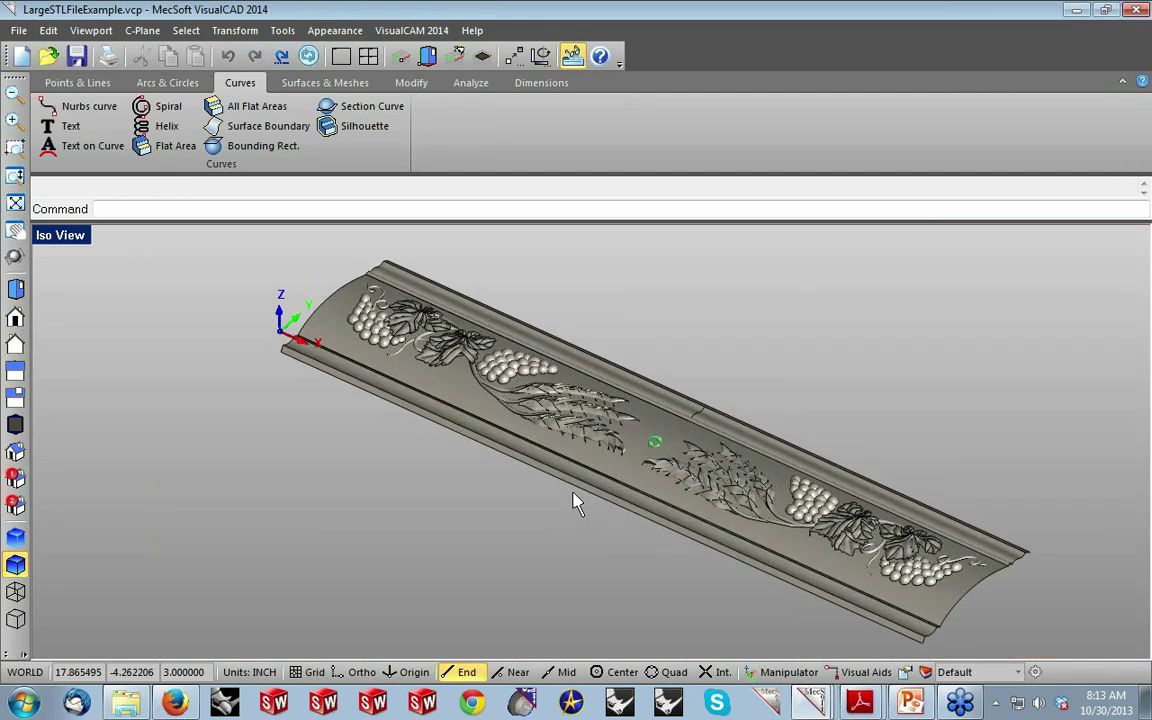
middle_click_drag(572, 491, 576, 499)
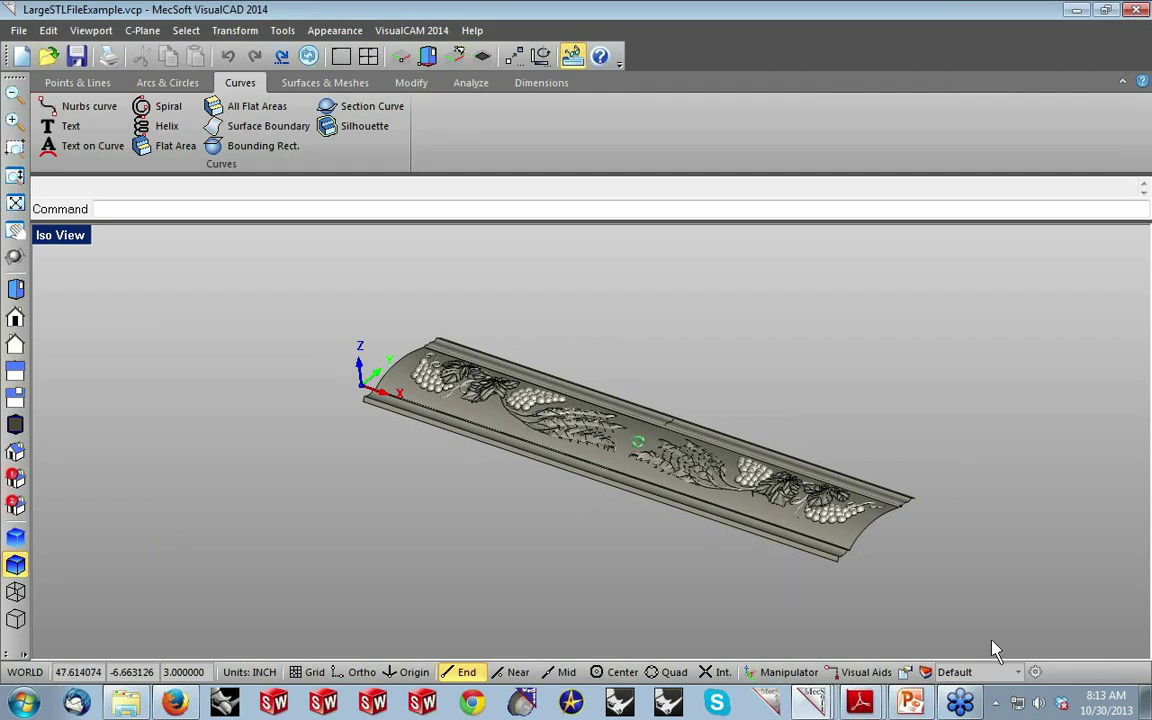
Review the System and Display pages of the program options, and leave them without making changes.
left_click(1035, 673)
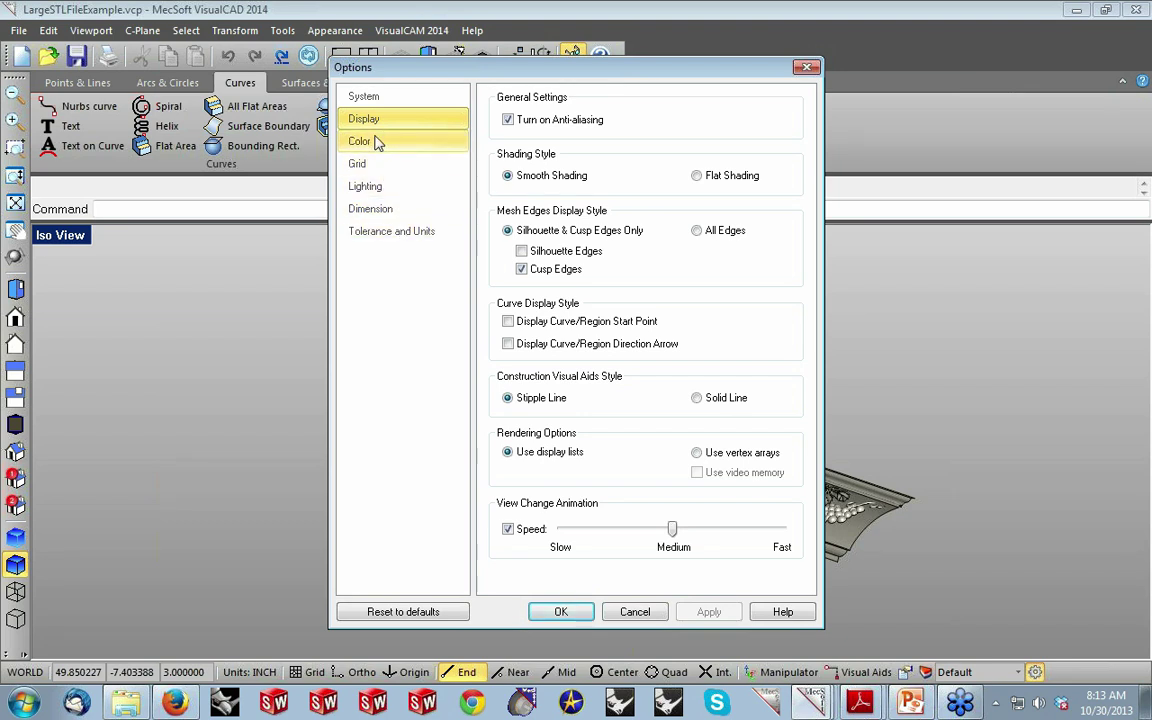
left_click(377, 98)
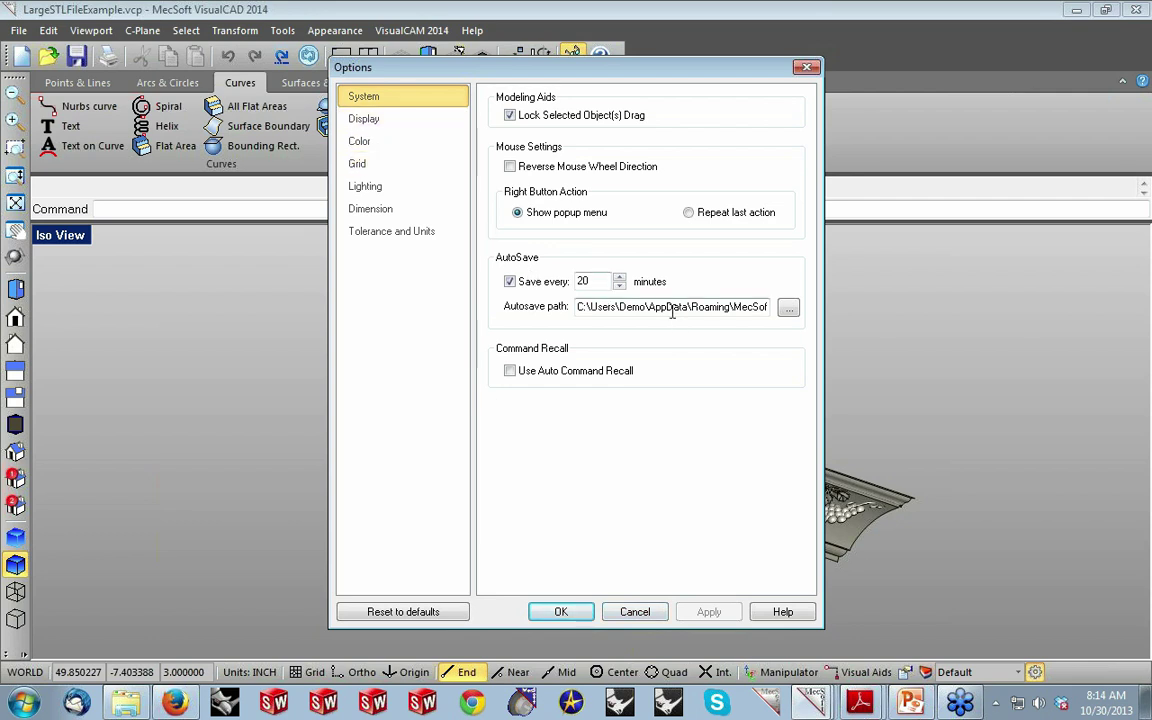
left_click(395, 140)
left_click(395, 120)
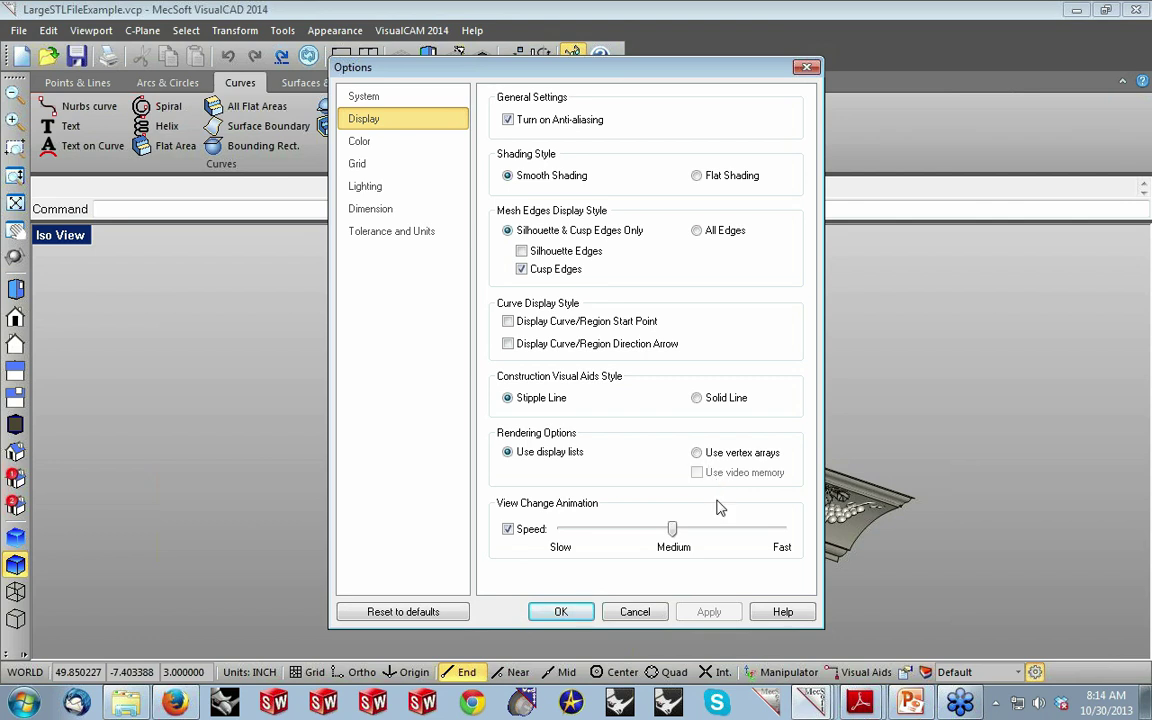
left_click(642, 616)
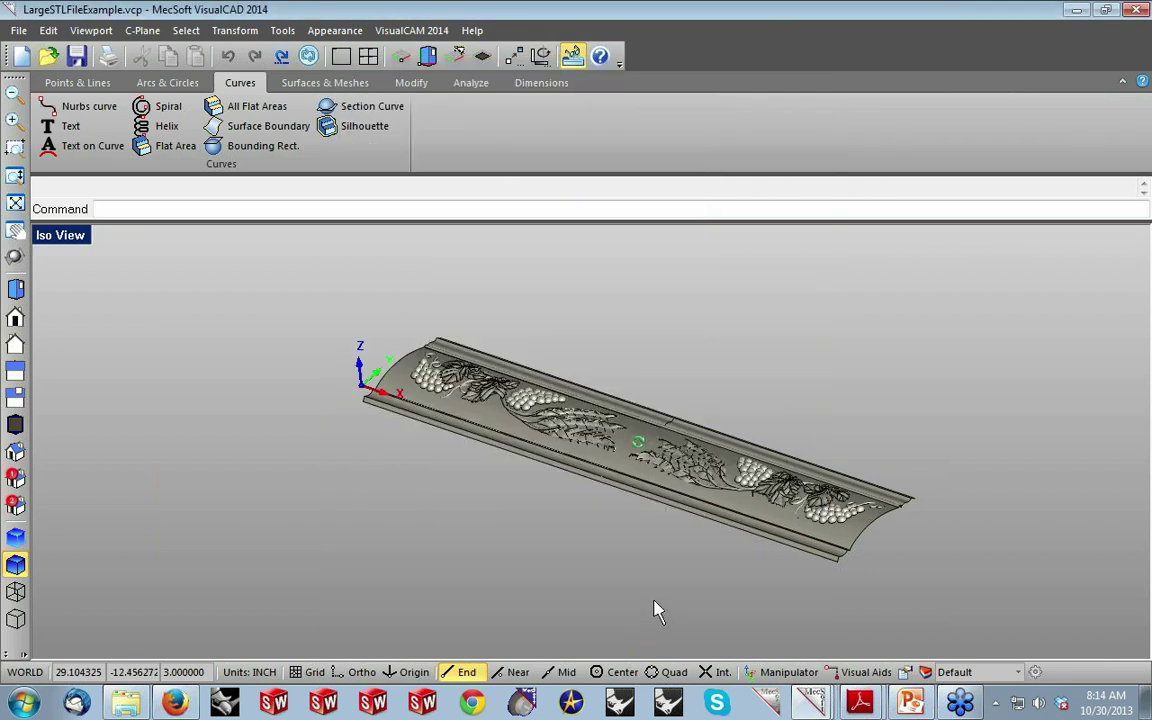
Switch to WhatsNewInVisualCAD2014.pdf in Adobe Reader, read through the Major Enhancements list, and return to VisualCAD.
left_click(815, 700)
mouse_move(858, 703)
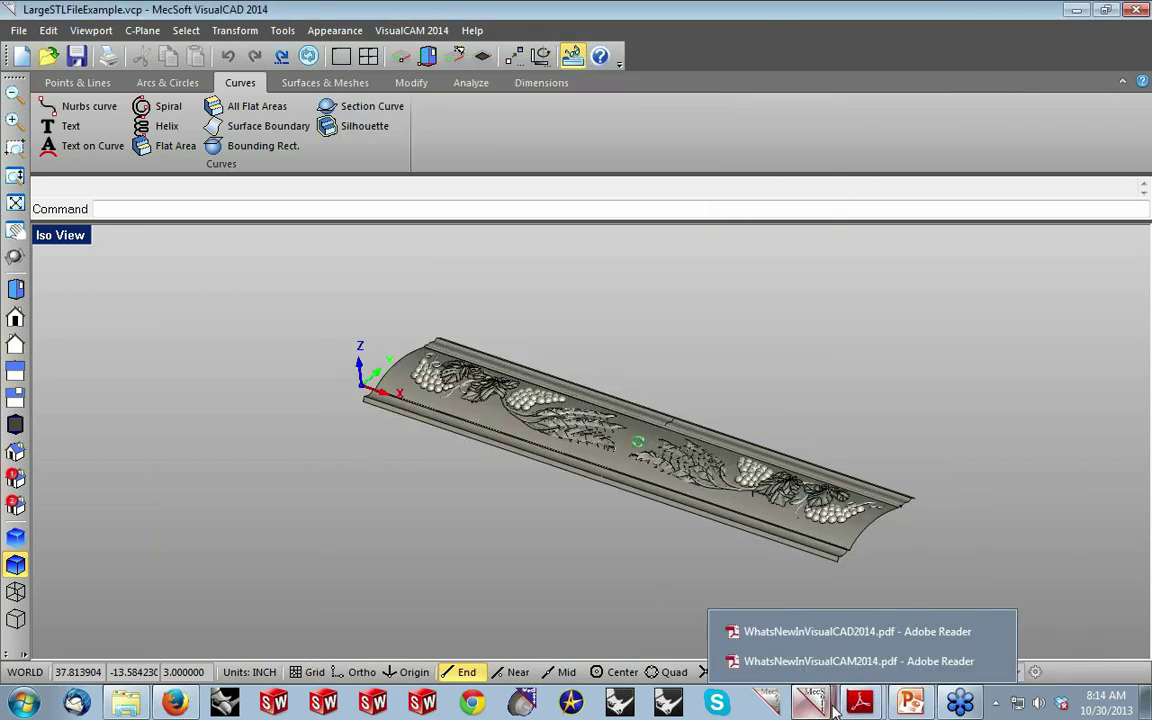
left_click(840, 632)
left_click_drag(827, 571, 823, 552)
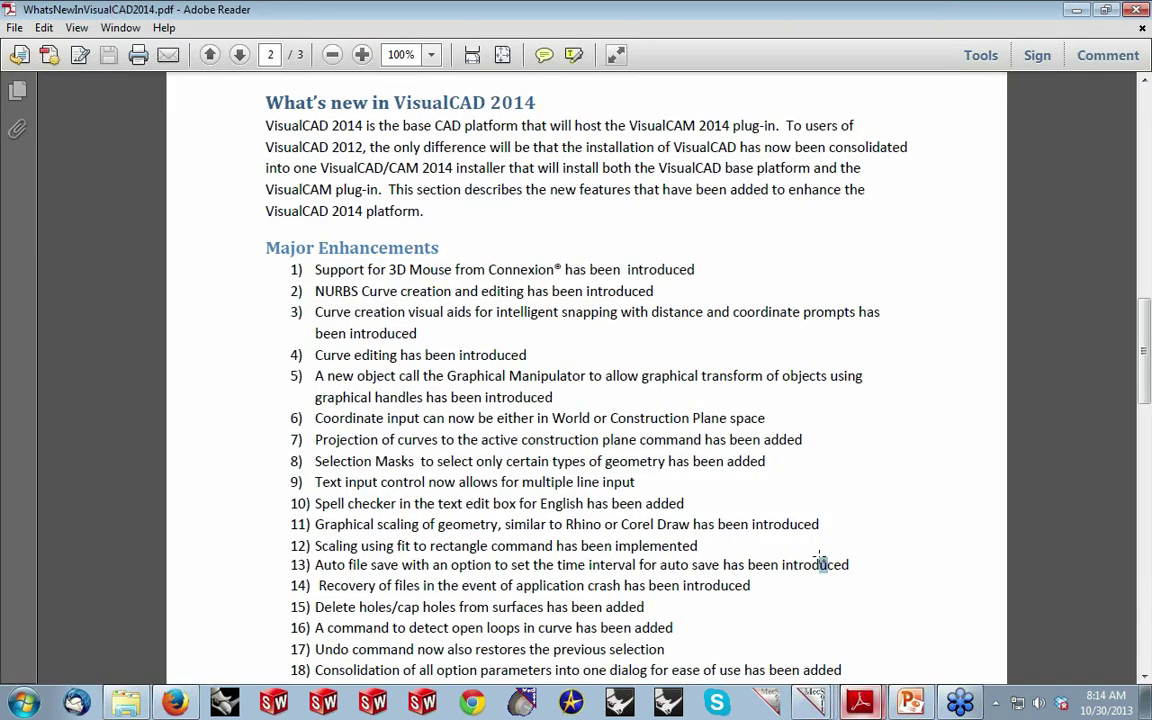
scroll(816, 562, "down", 1)
scroll(816, 565, "down", 1)
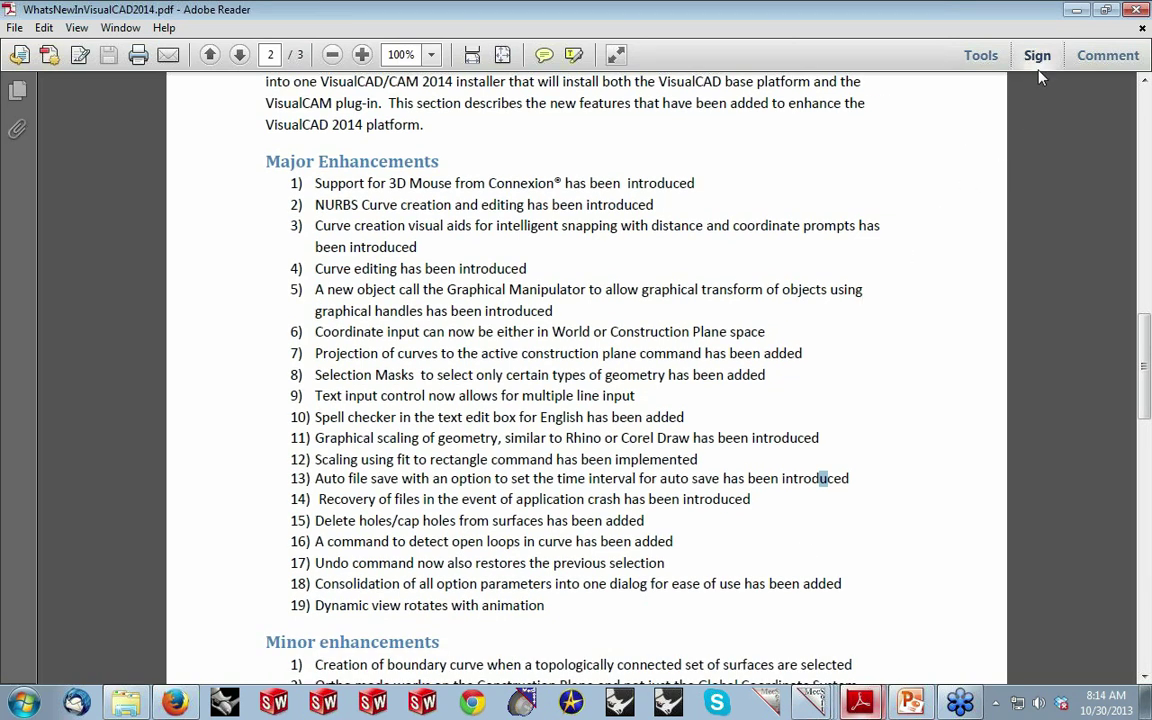
left_click(1073, 18)
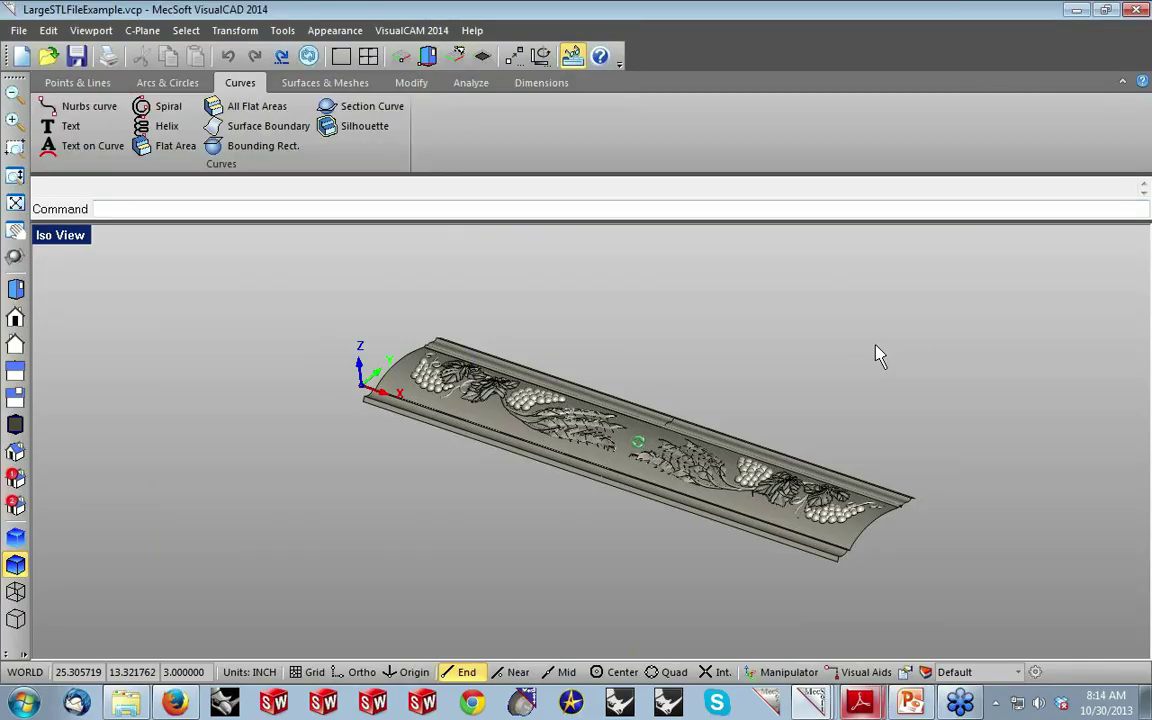
Start a new empty part and load the VisualCAM 2014 MILL module.
left_click(22, 56)
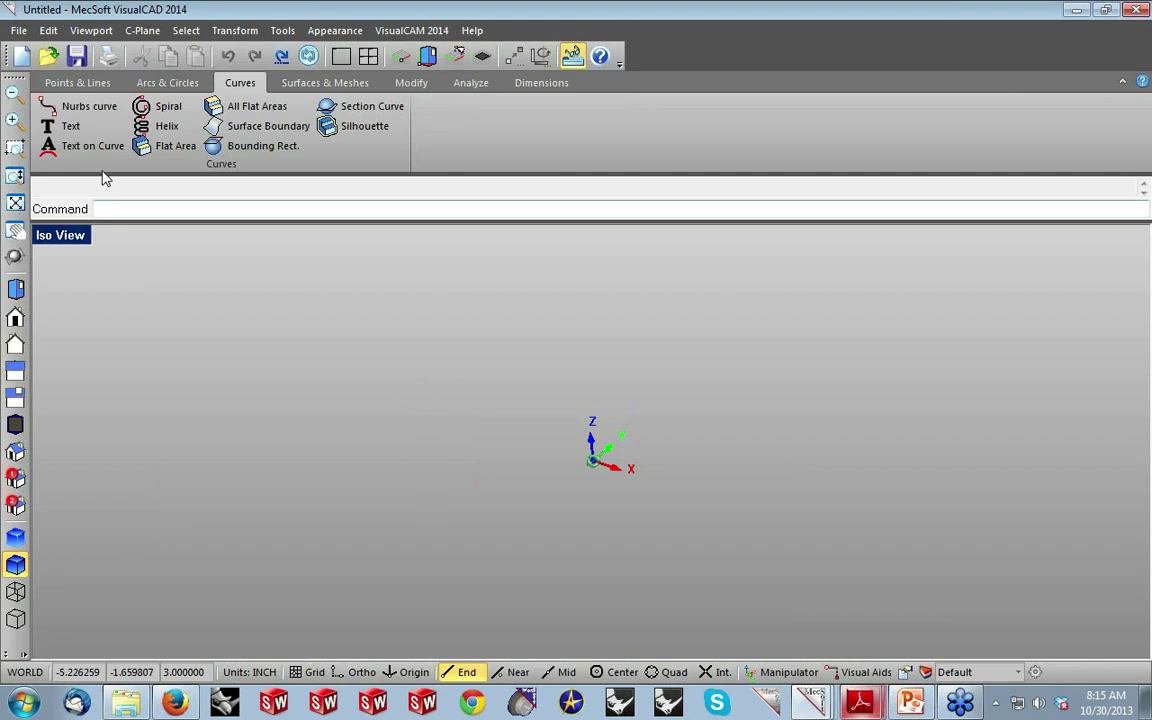
left_click(420, 32)
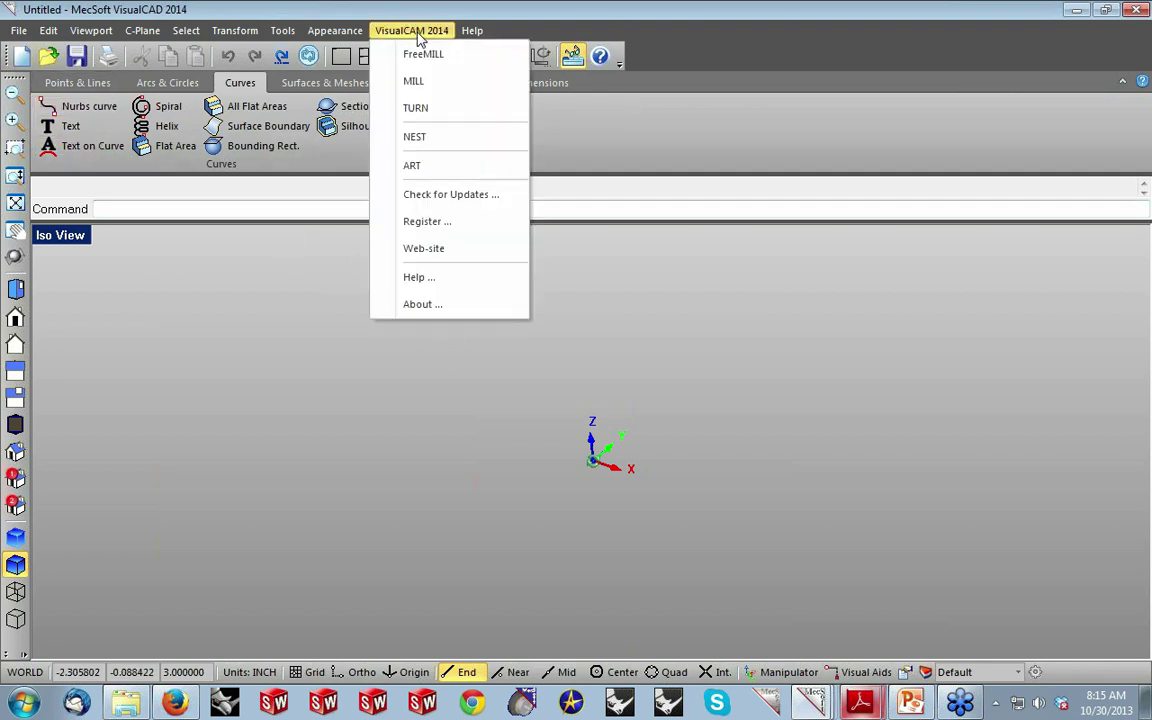
left_click(395, 90)
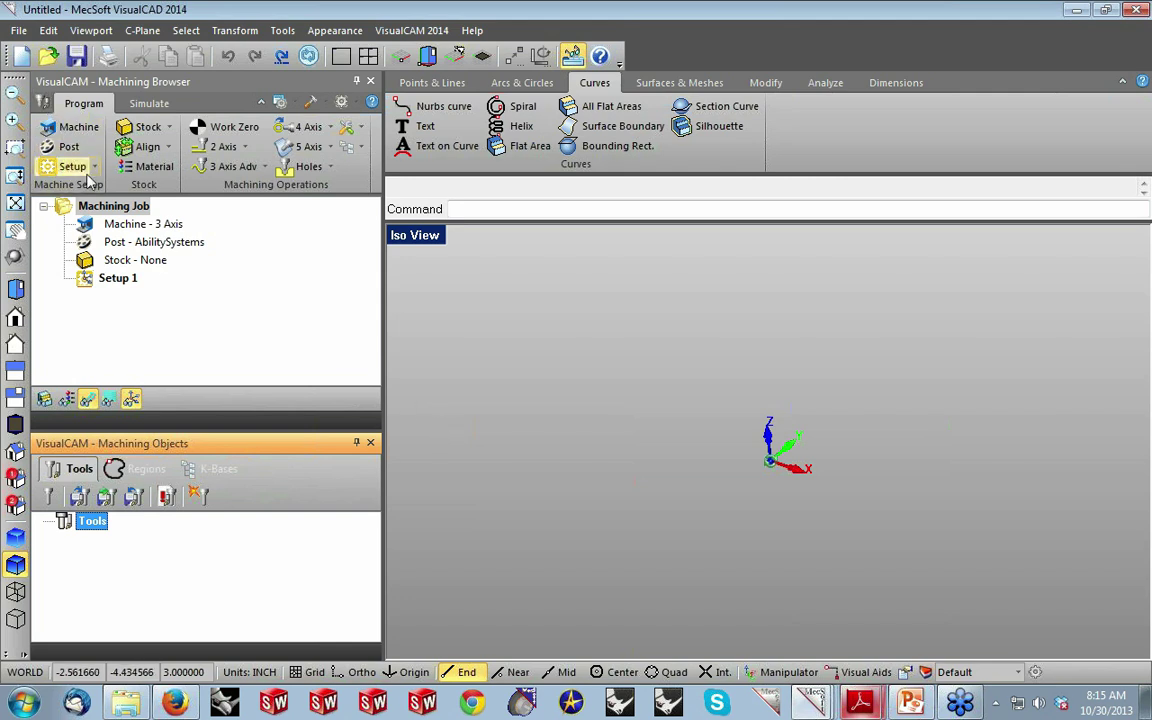
Hide the Machining Objects browser and show it again.
left_click(44, 106)
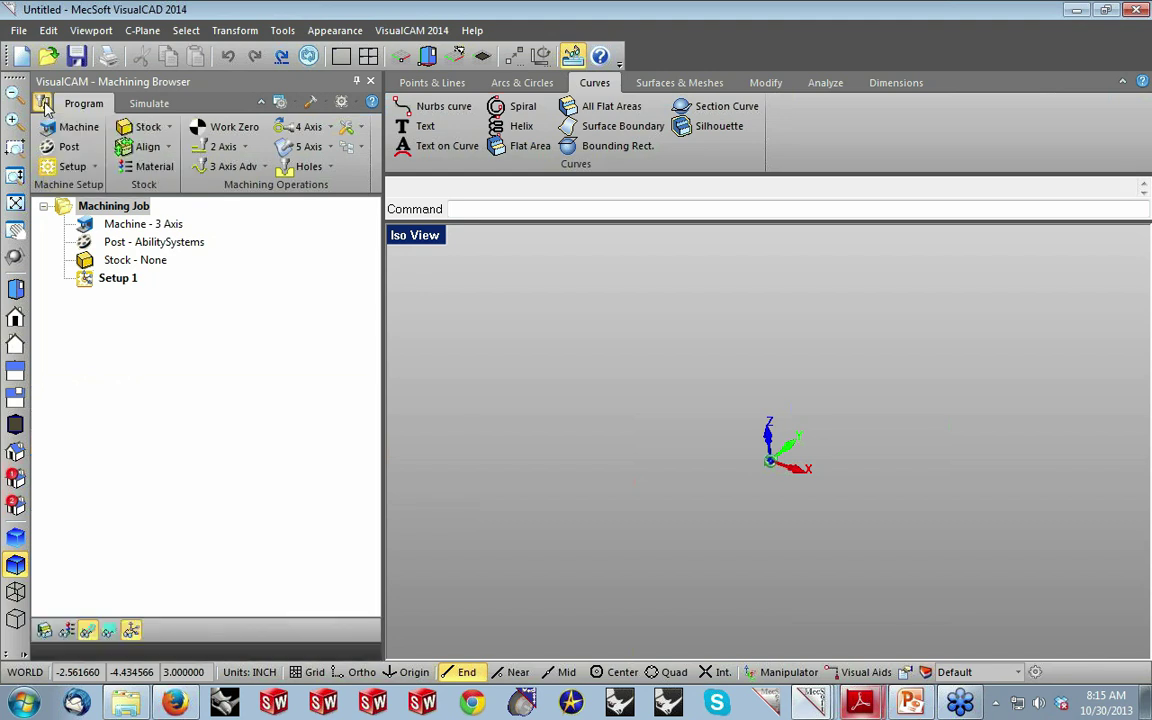
left_click(44, 106)
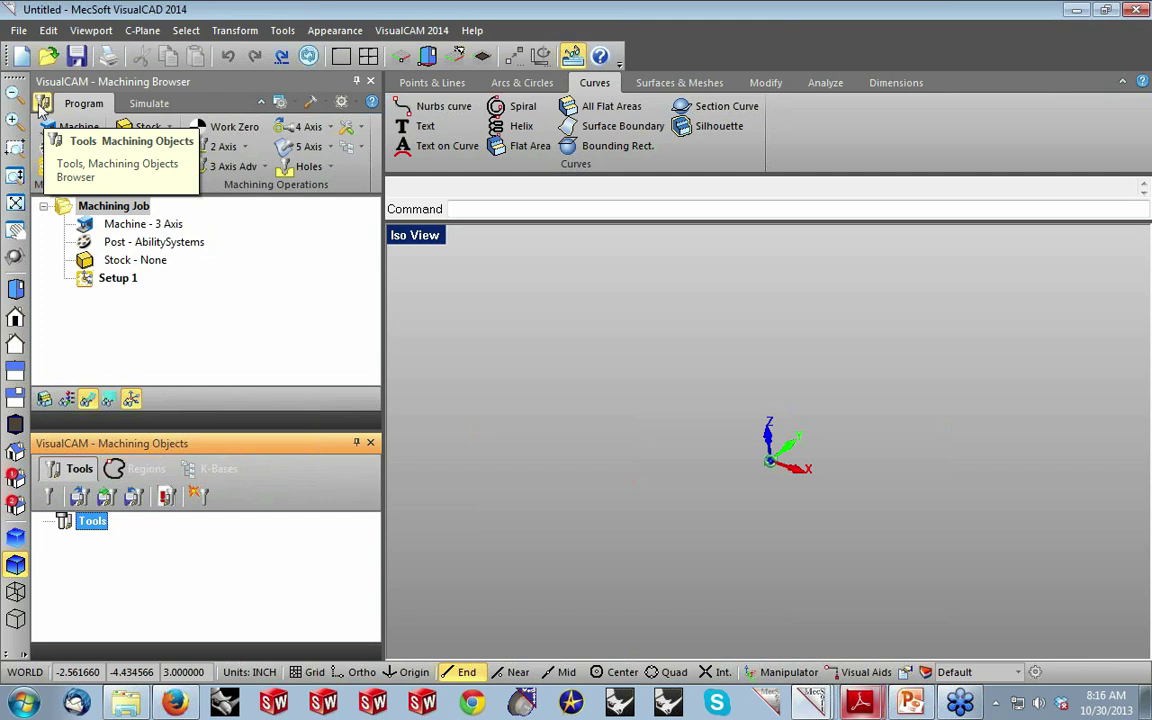
Open the part file HSPocketingExample1.vcp and examine the plate's pockets up close.
left_click(47, 57)
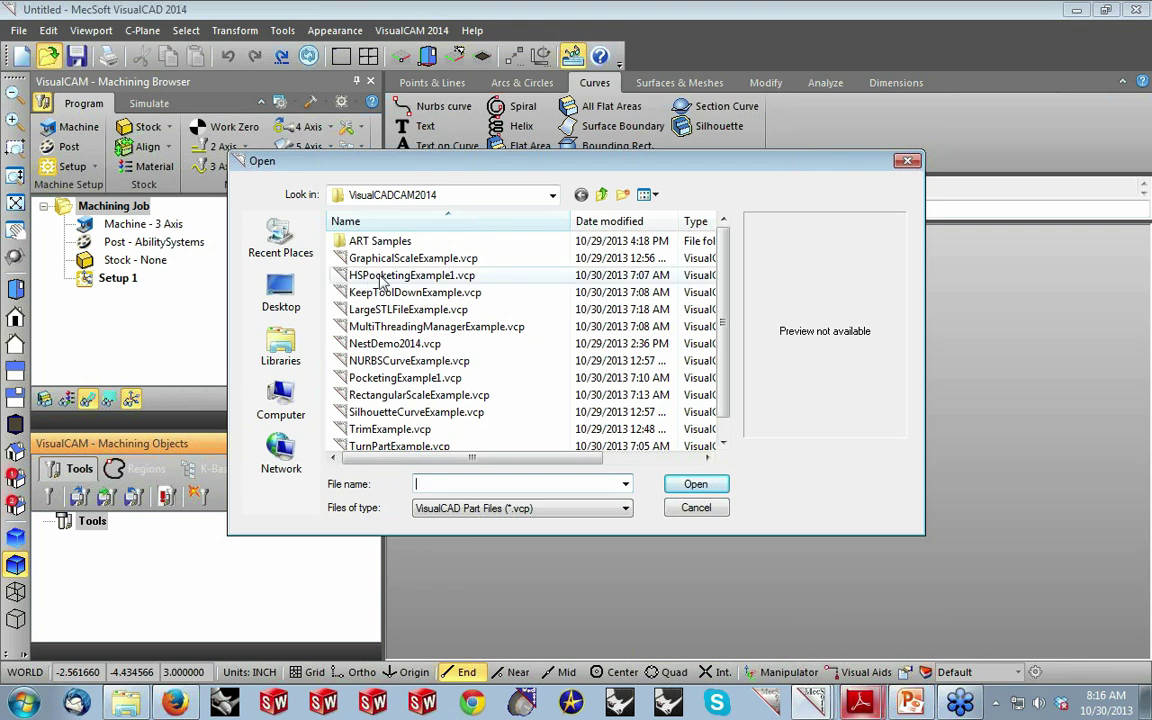
left_click(411, 275)
left_click(699, 487)
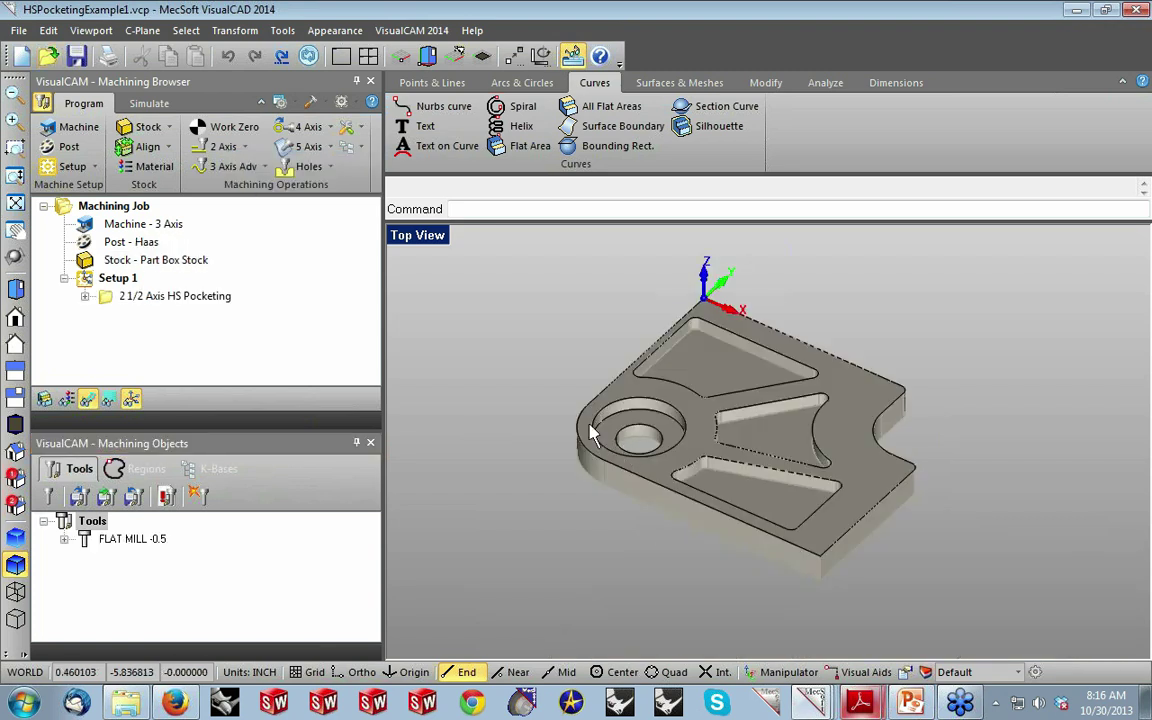
scroll(725, 320, "up", 2)
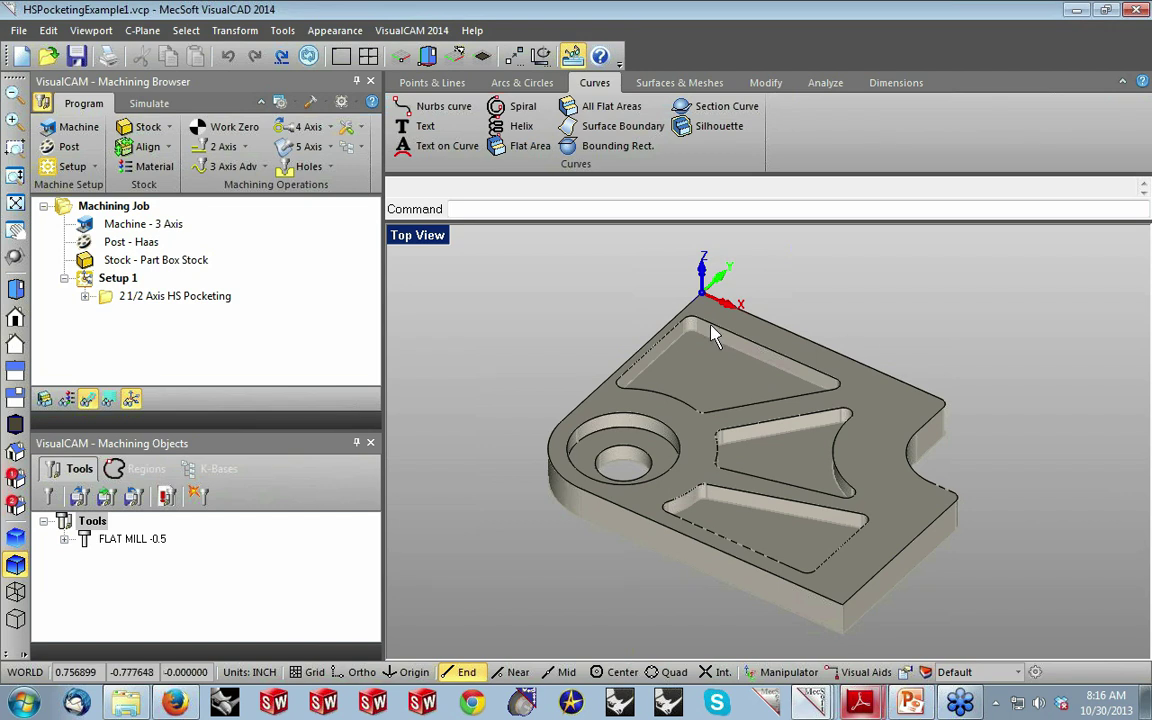
scroll(712, 335, "up", 2)
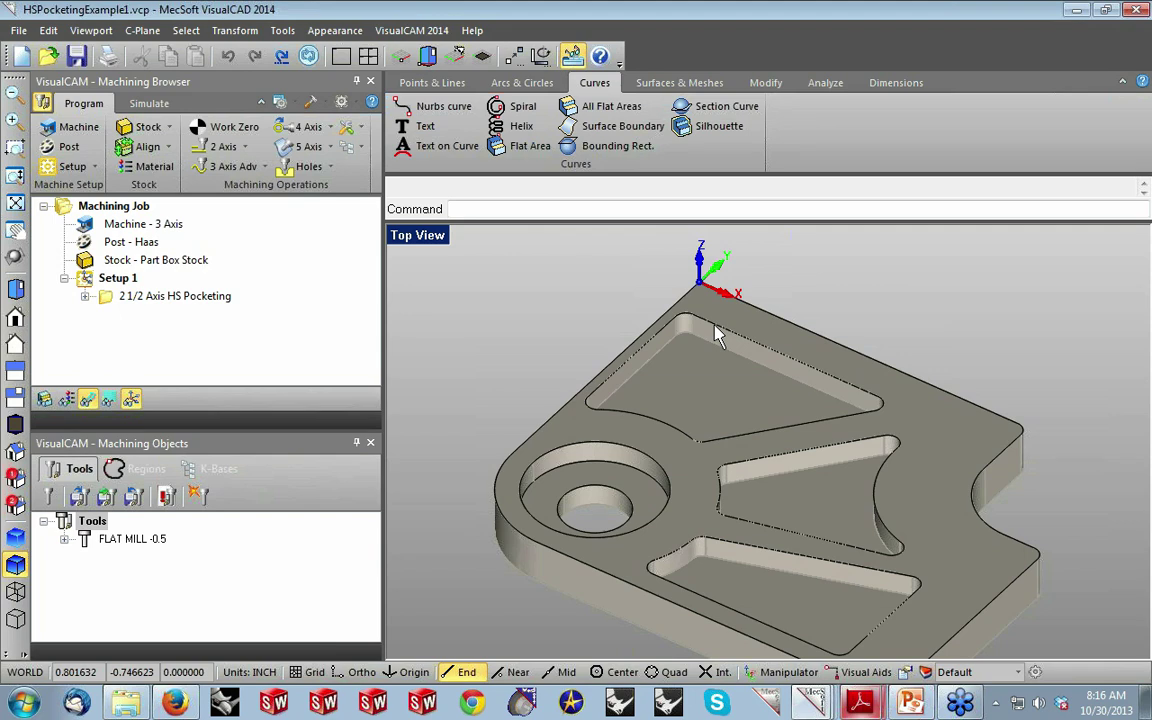
Display the 2 1/2 Axis HS Pocketing toolpath on the plate and examine its spiral and trochoidal cuts up close.
left_click(168, 296)
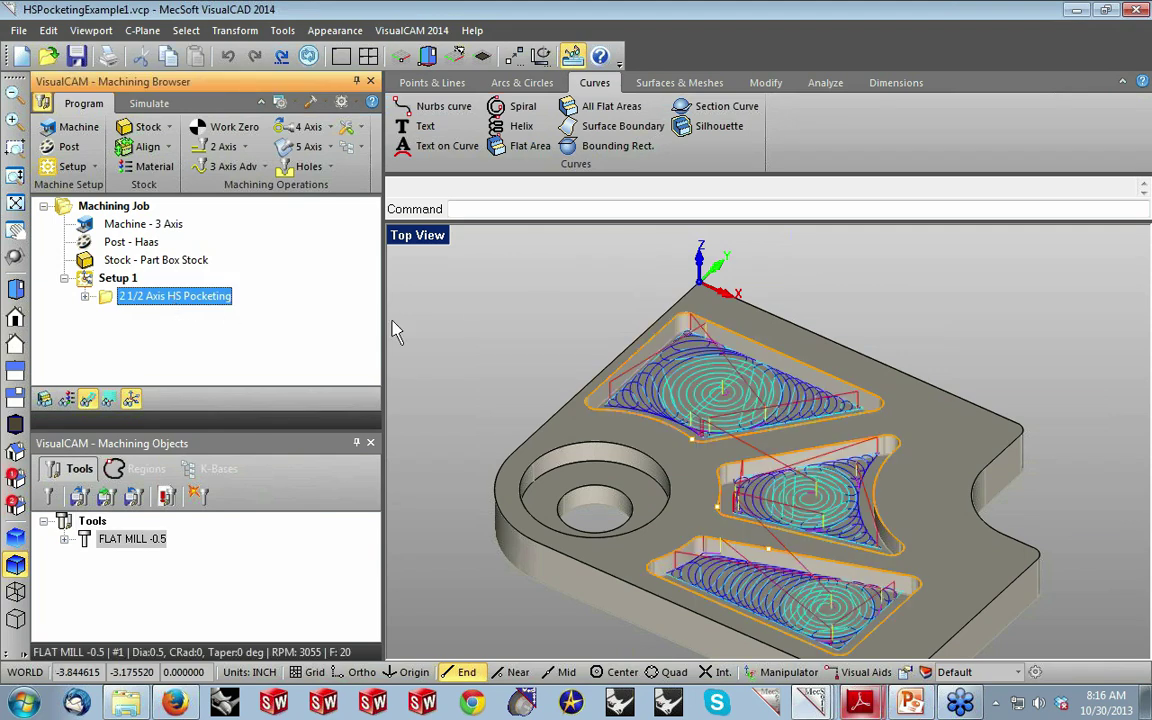
scroll(728, 365, "up", 2)
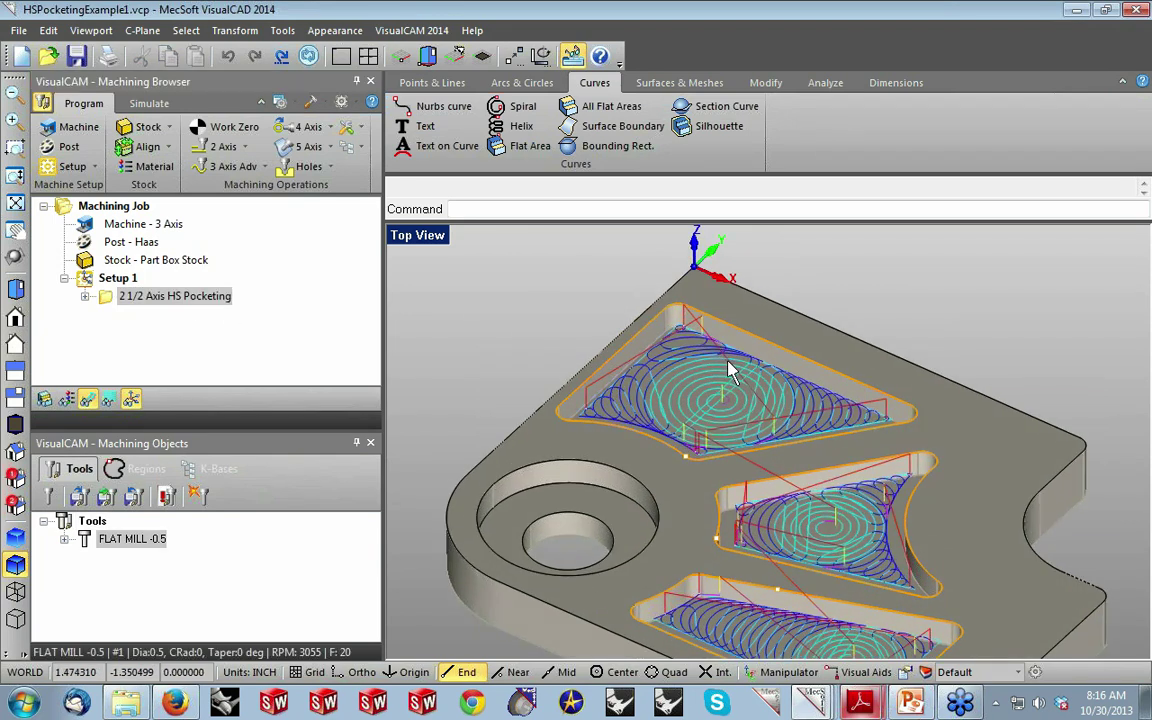
scroll(729, 364, "up", 2)
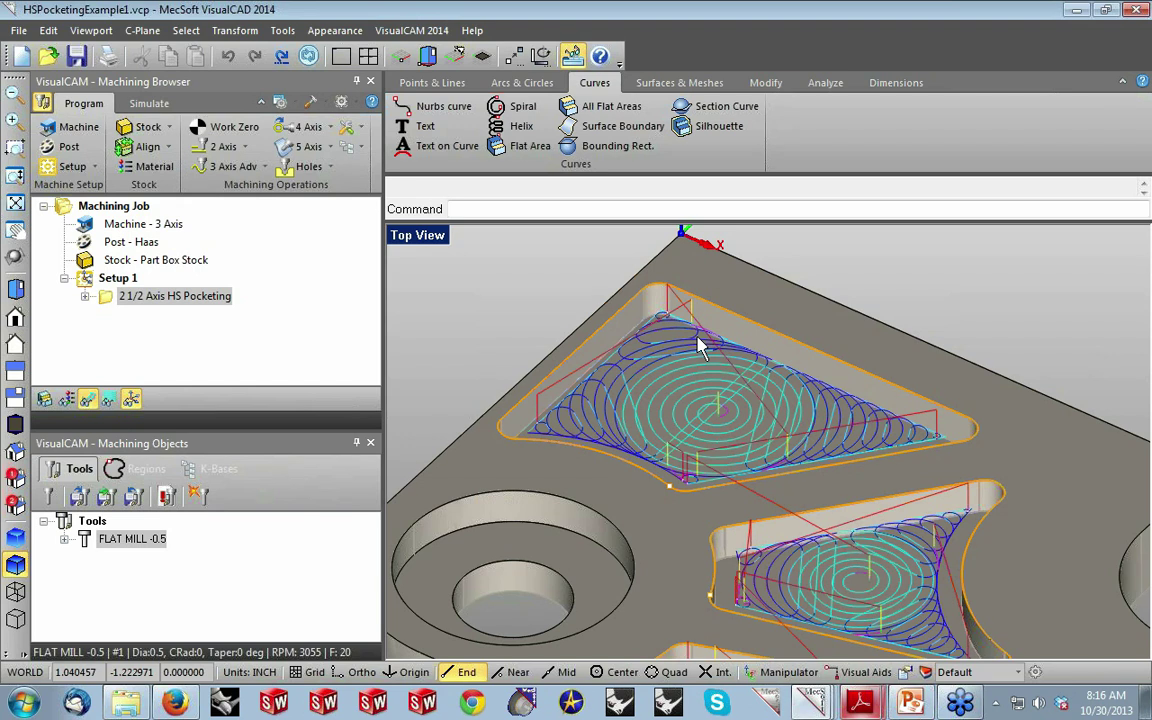
Open the 2 1/2 Axis HS Pocketing operation, review its High Speed Cut Parameters and Cut Levels, and close it.
double_click(111, 303)
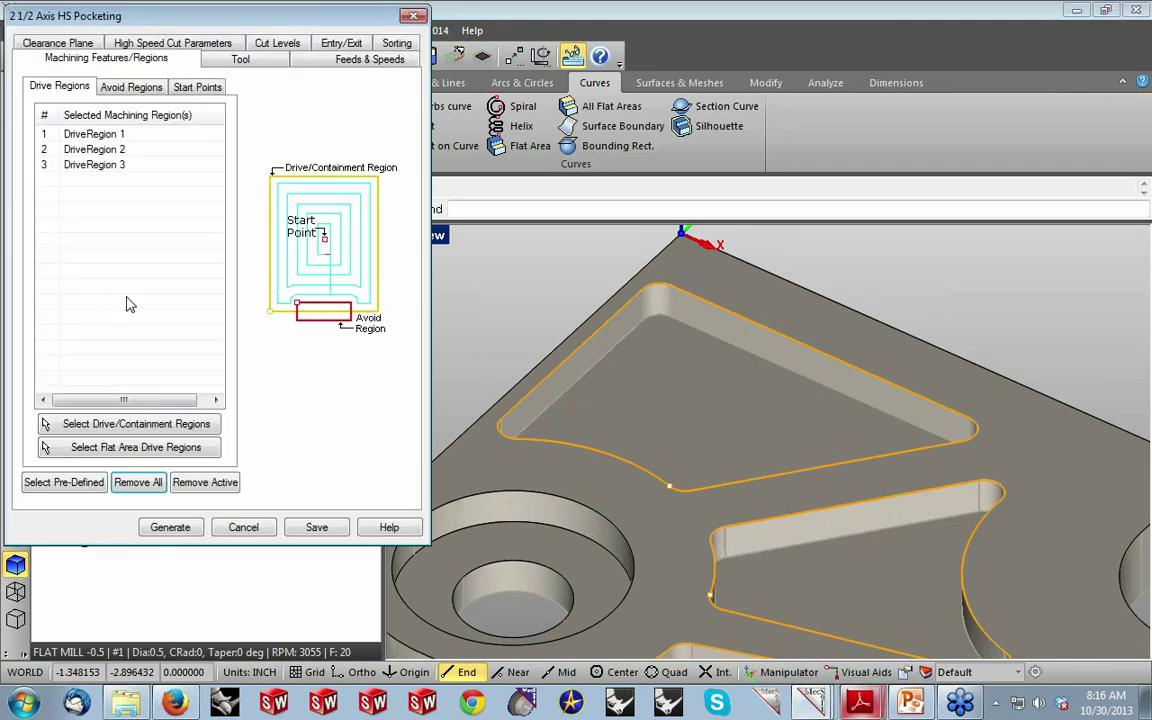
left_click(140, 43)
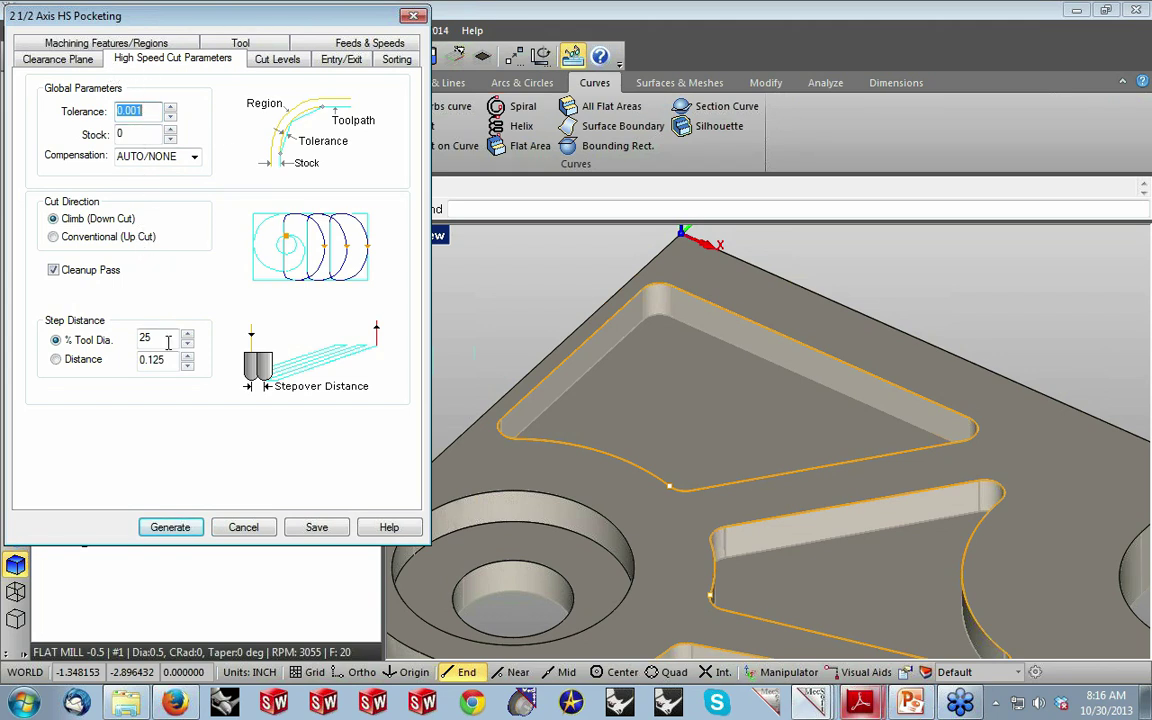
left_click(271, 63)
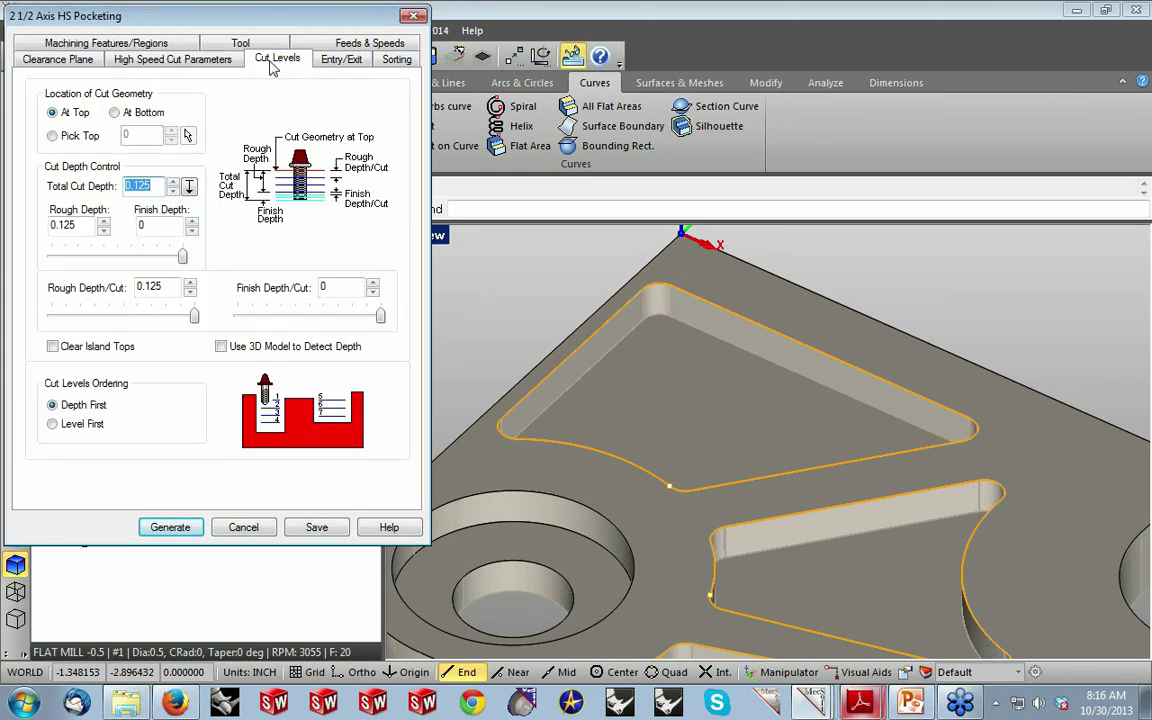
key("Return")
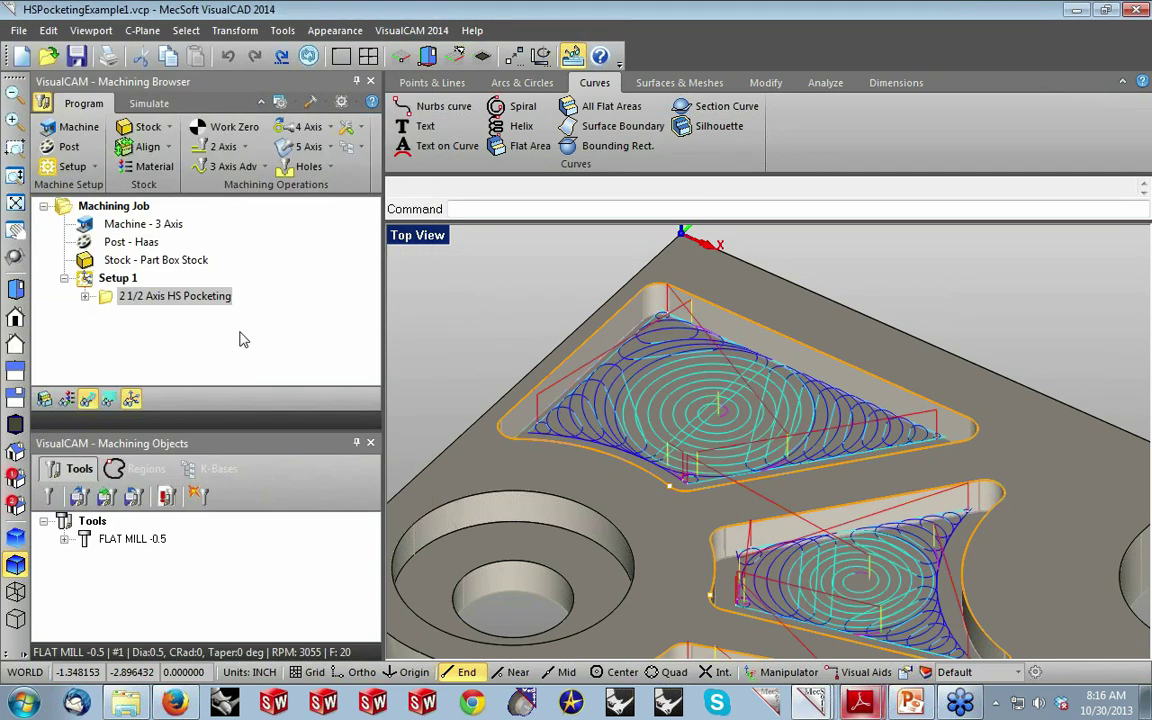
Look up High Speed Pocketing among the 2 Axis operations and inspect the toolpath in the large triangular pocket.
left_click(245, 147)
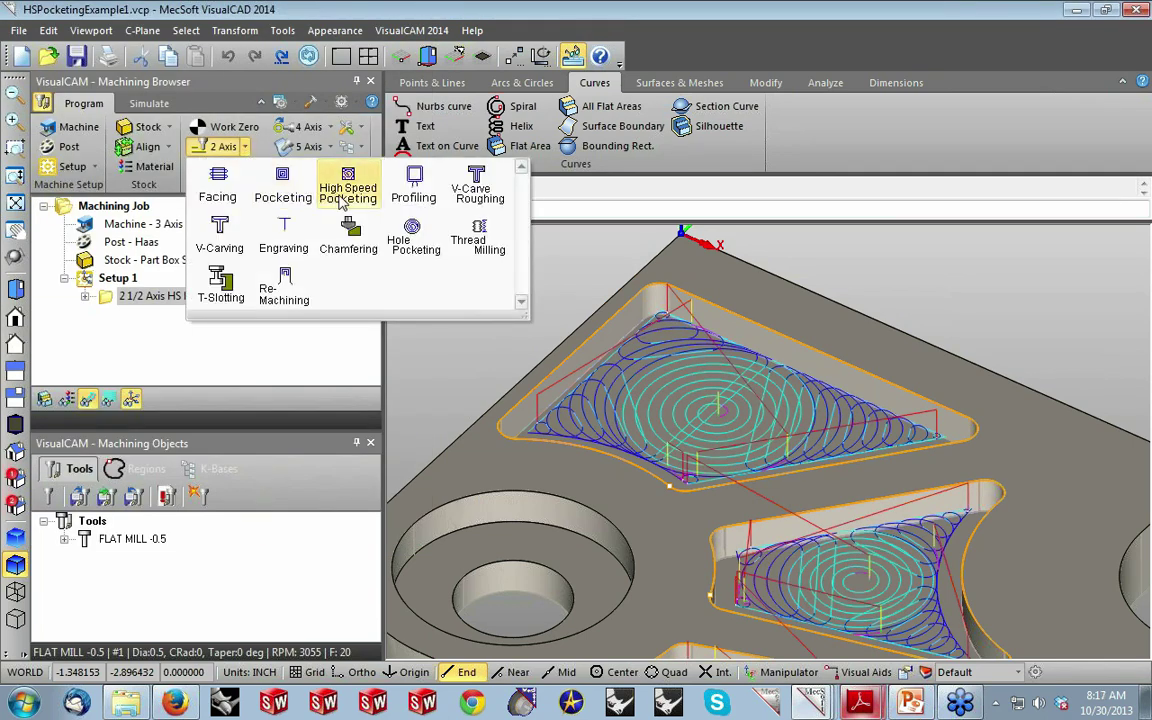
left_click(427, 316)
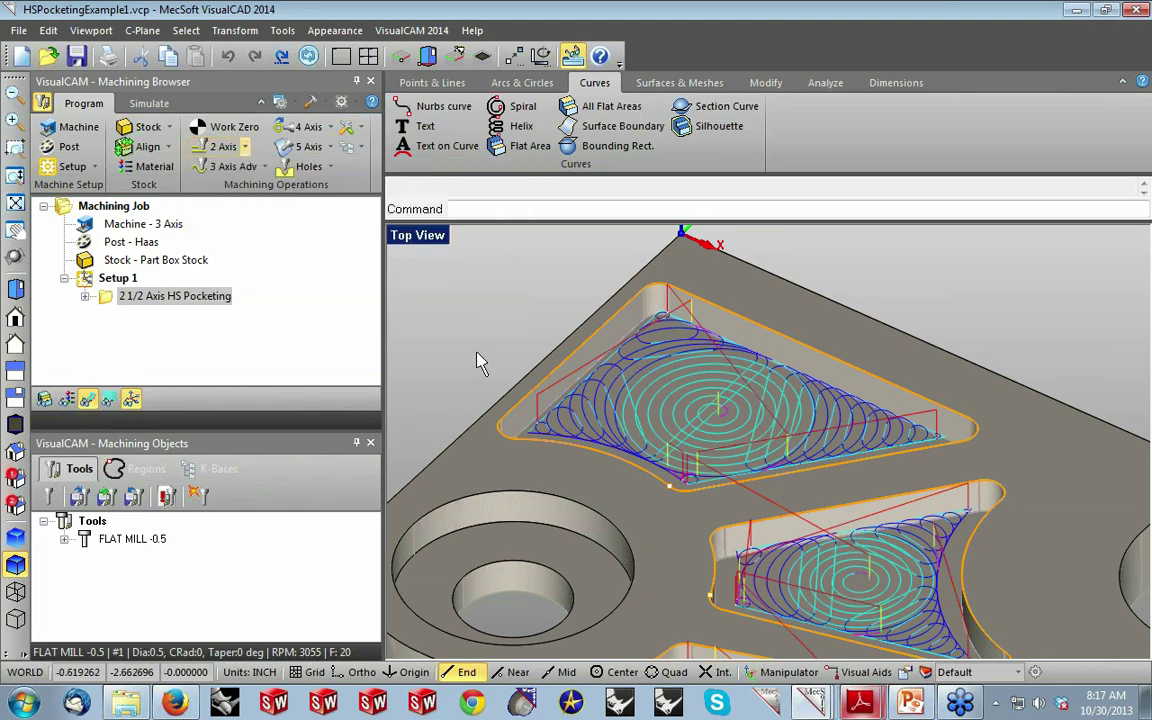
scroll(650, 336, "up", 2)
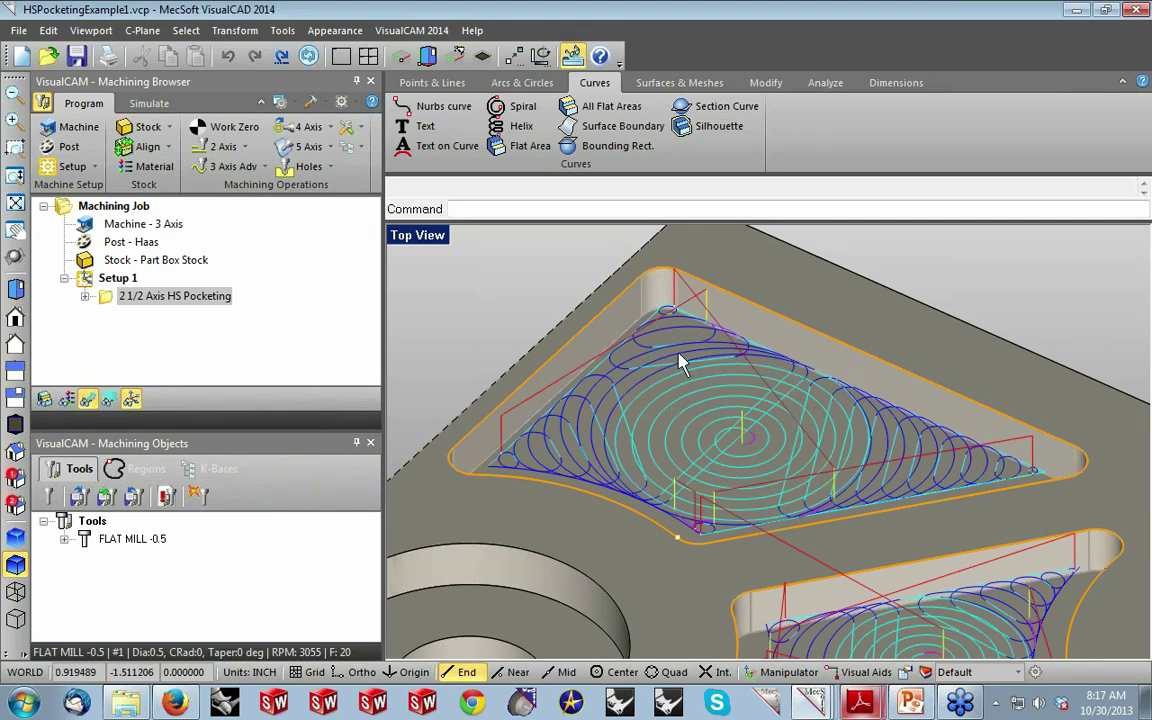
scroll(672, 351, "down", 1)
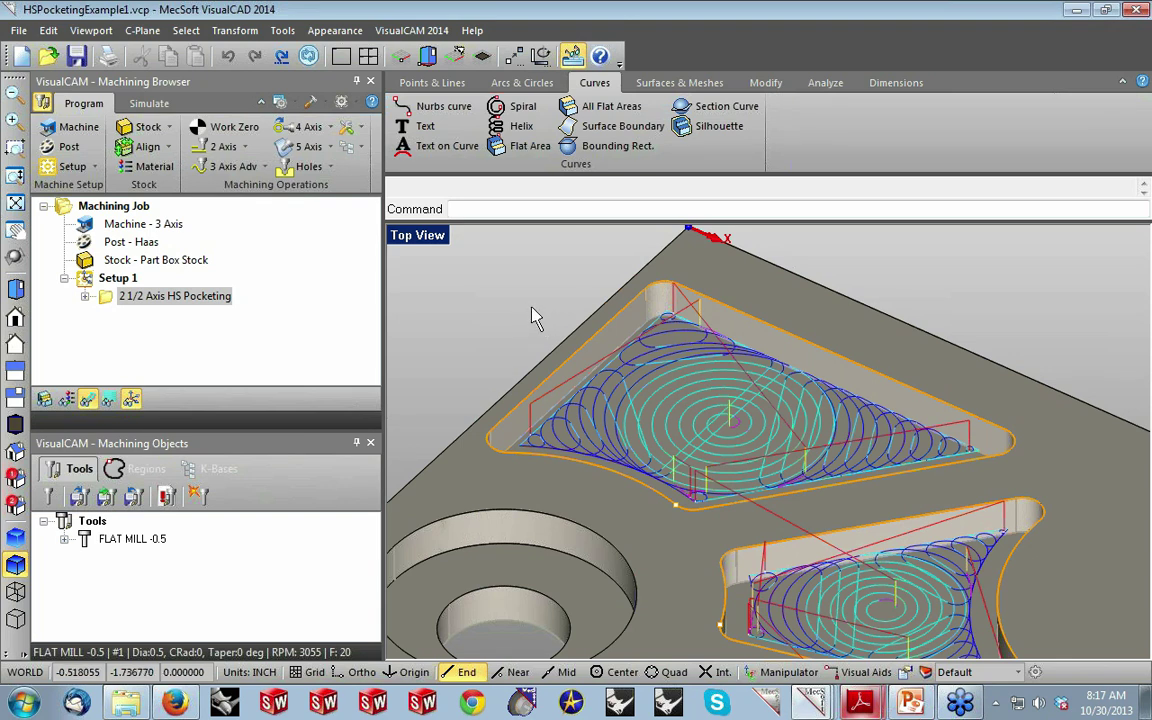
Simulate the HS Pocketing toolpath, switch the stock's material texture on and back off, and run the cut to the end.
left_click(148, 104)
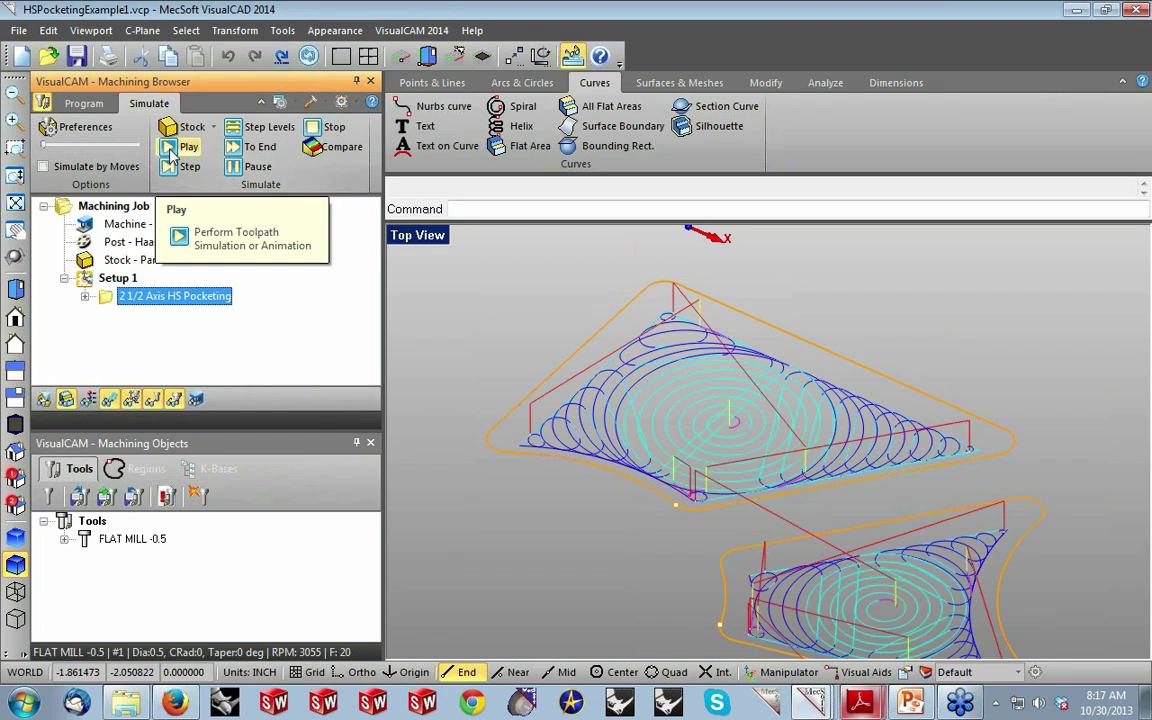
left_click(170, 150)
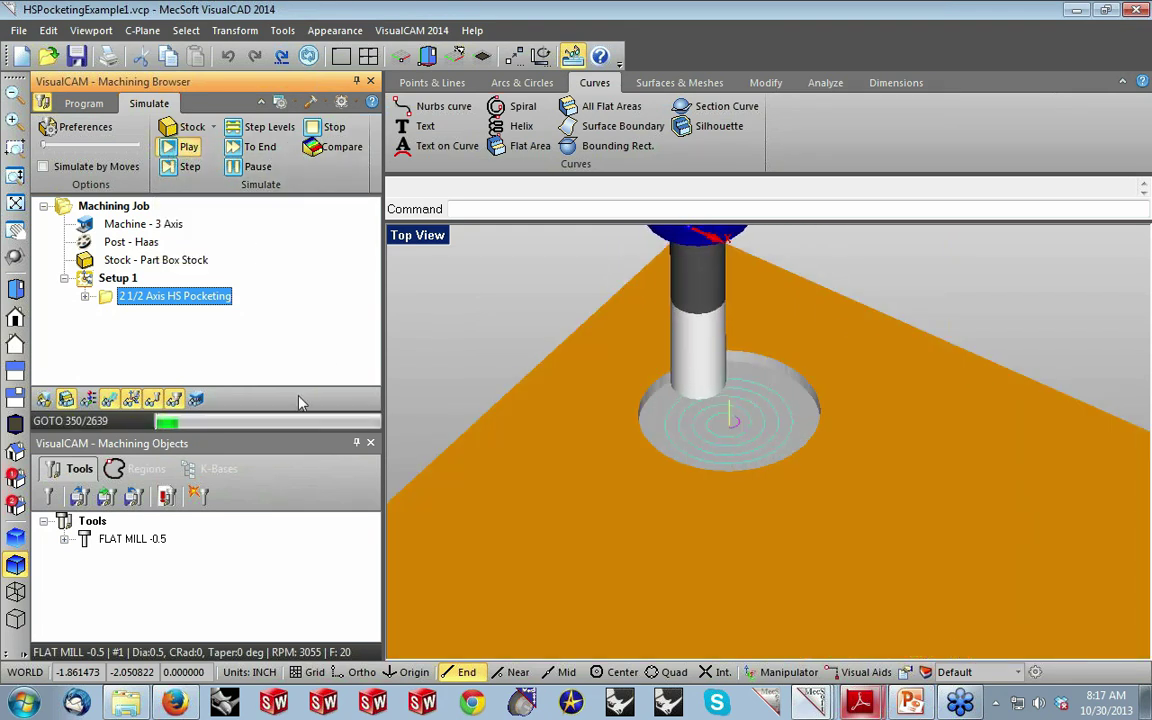
left_click(88, 399)
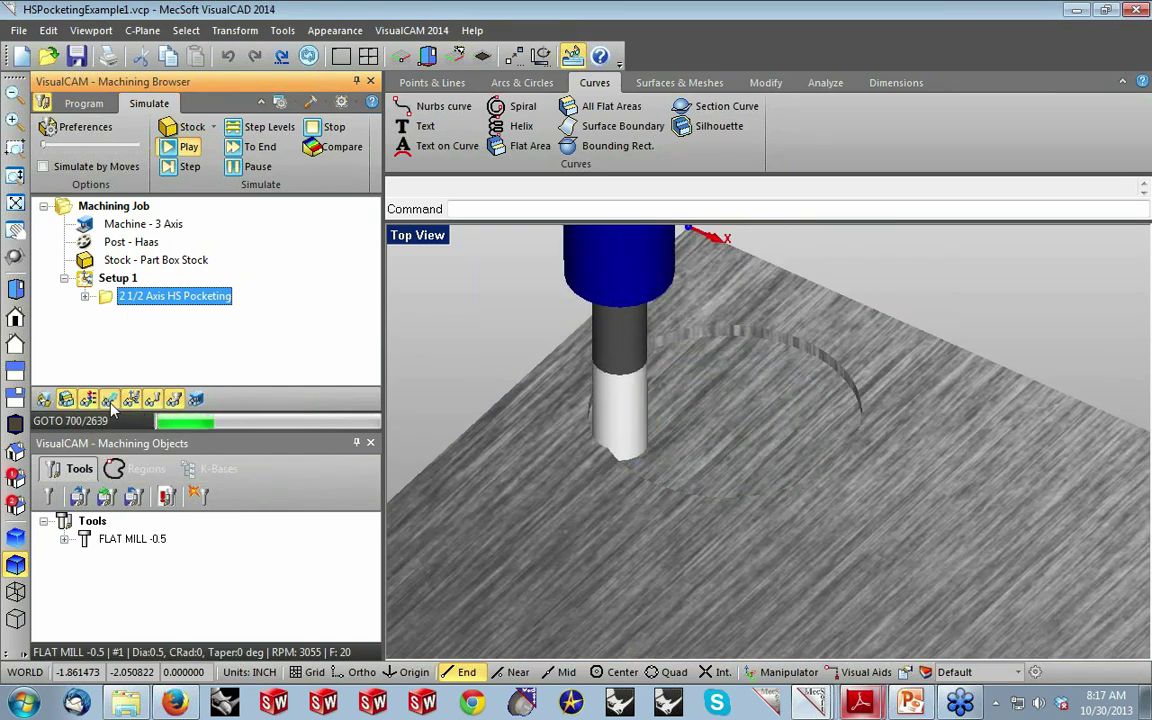
scroll(545, 320, "down", 3)
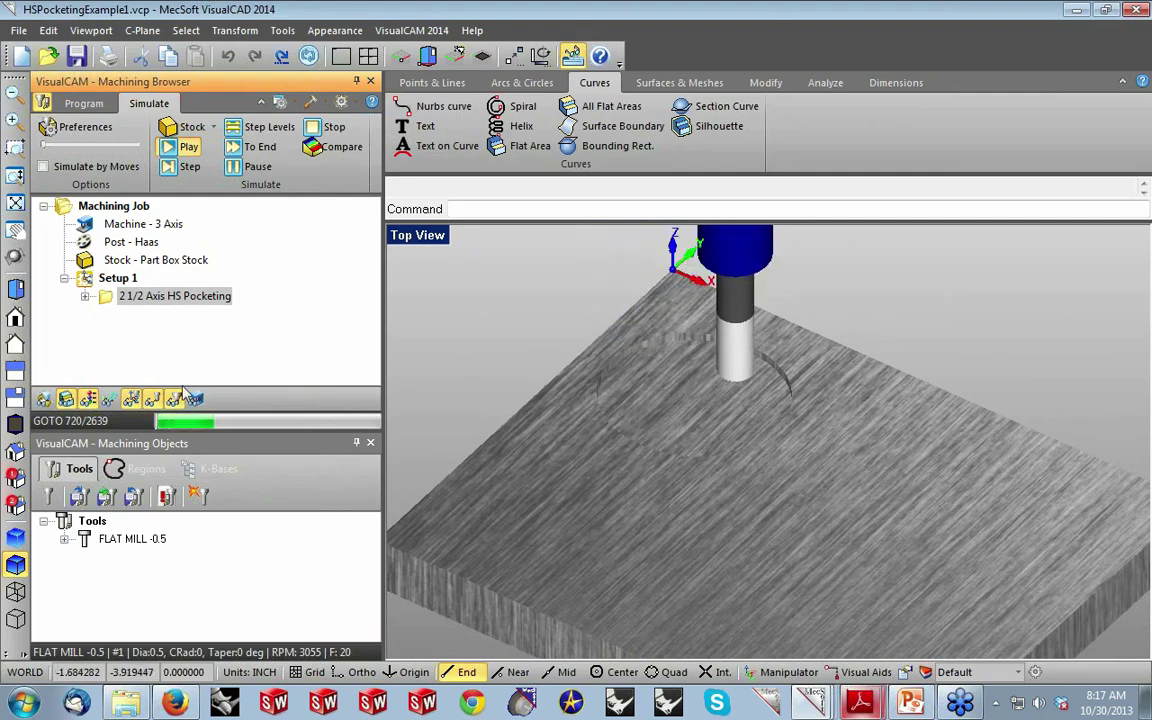
left_click(89, 401)
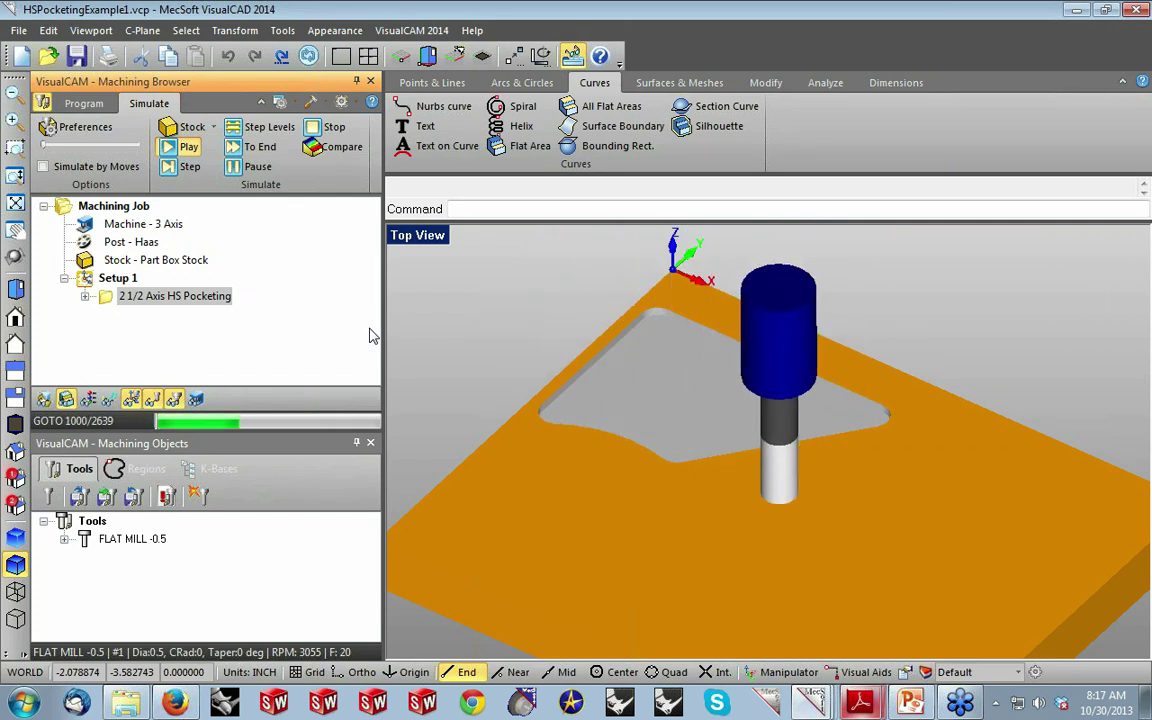
left_click(245, 168)
left_click(250, 147)
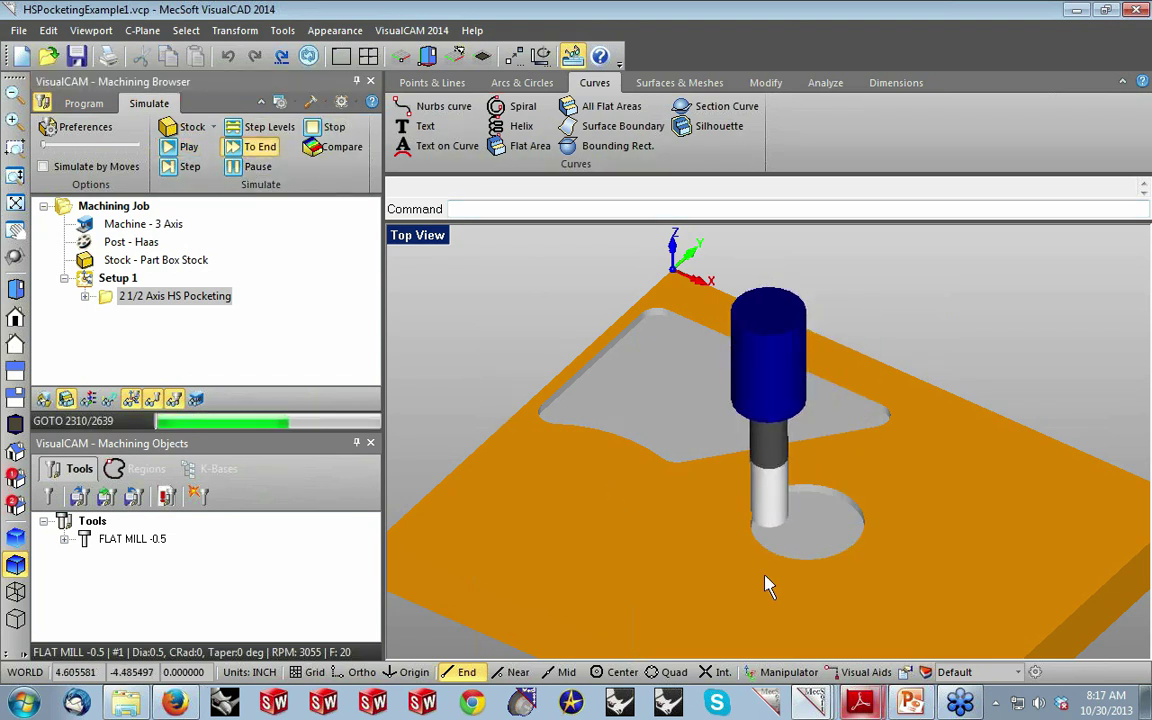
Switch to WhatsNewInVisualCAM2014.pdf in Adobe Reader and go to its 2-Axis Enhancements section.
mouse_move(859, 703)
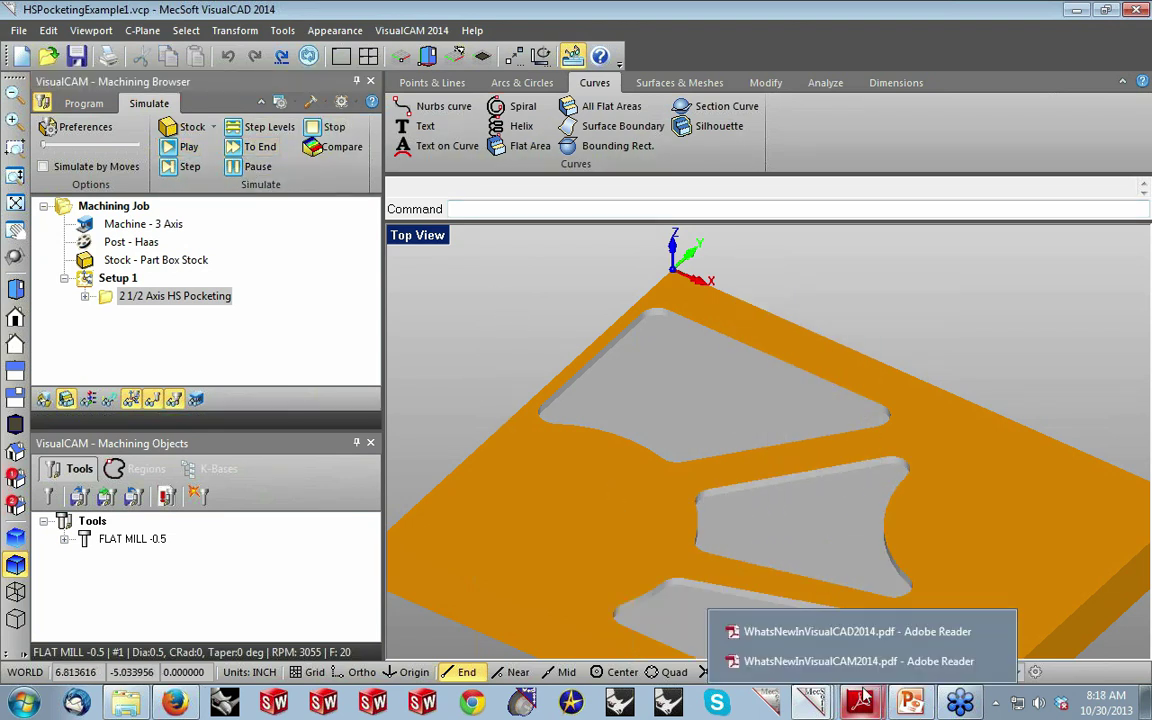
left_click(848, 660)
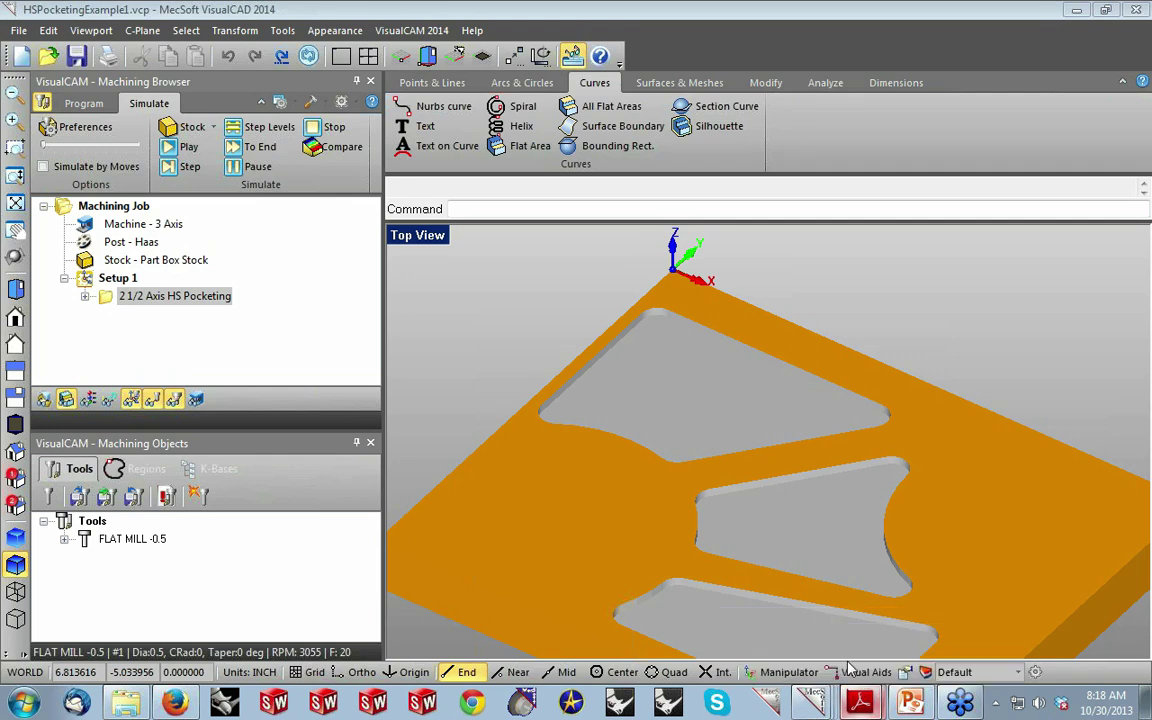
scroll(773, 532, "down", 10)
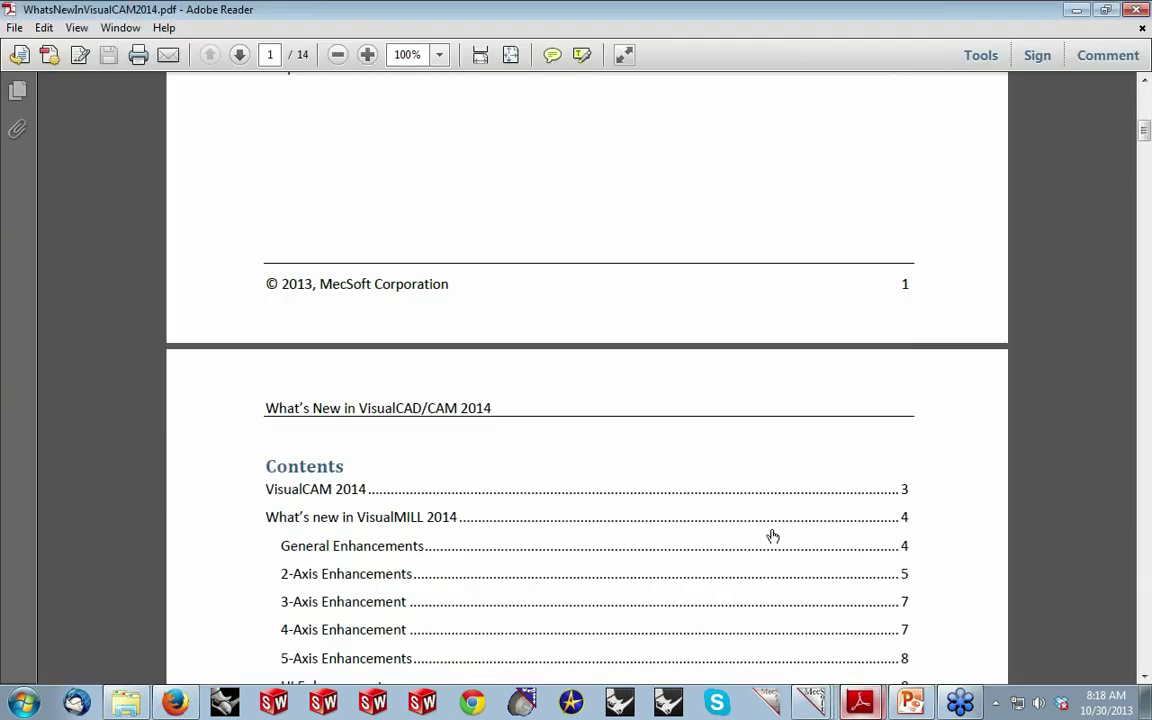
scroll(773, 535, "down", 3)
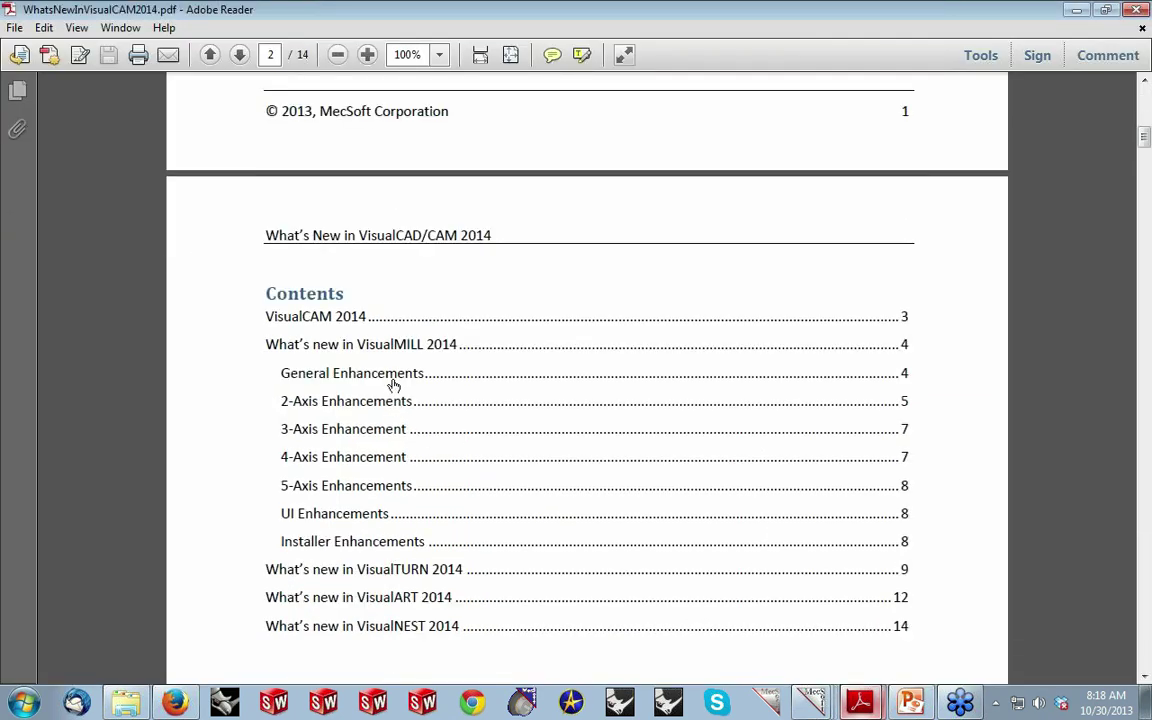
left_click(391, 403)
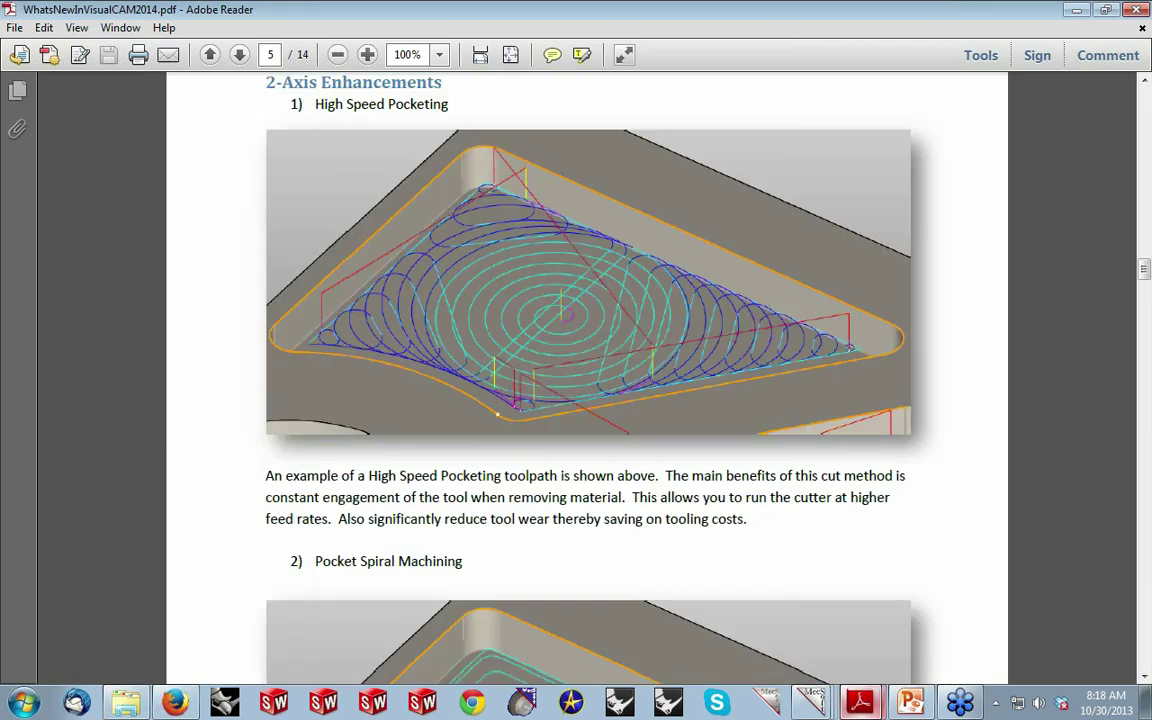
Read the notes on High Speed Pocketing, Pocket Spiral Machining and the Always Keep Tool Down option.
scroll(575, 341, "down", 4)
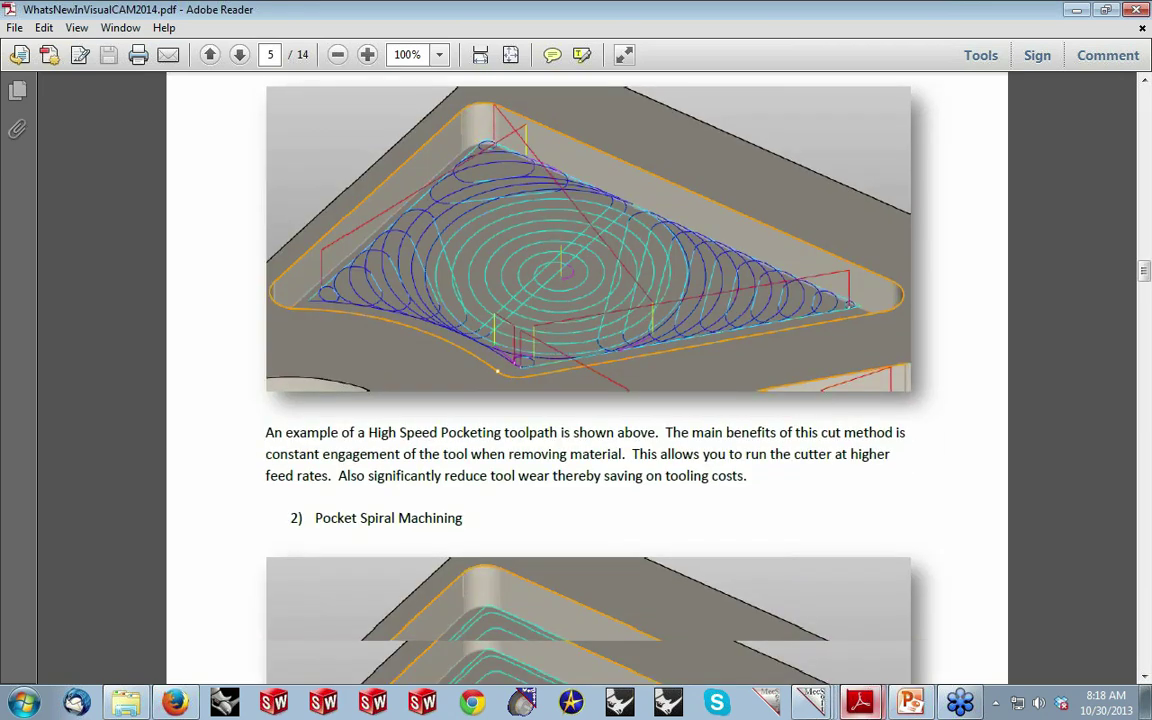
scroll(575, 341, "down", 2)
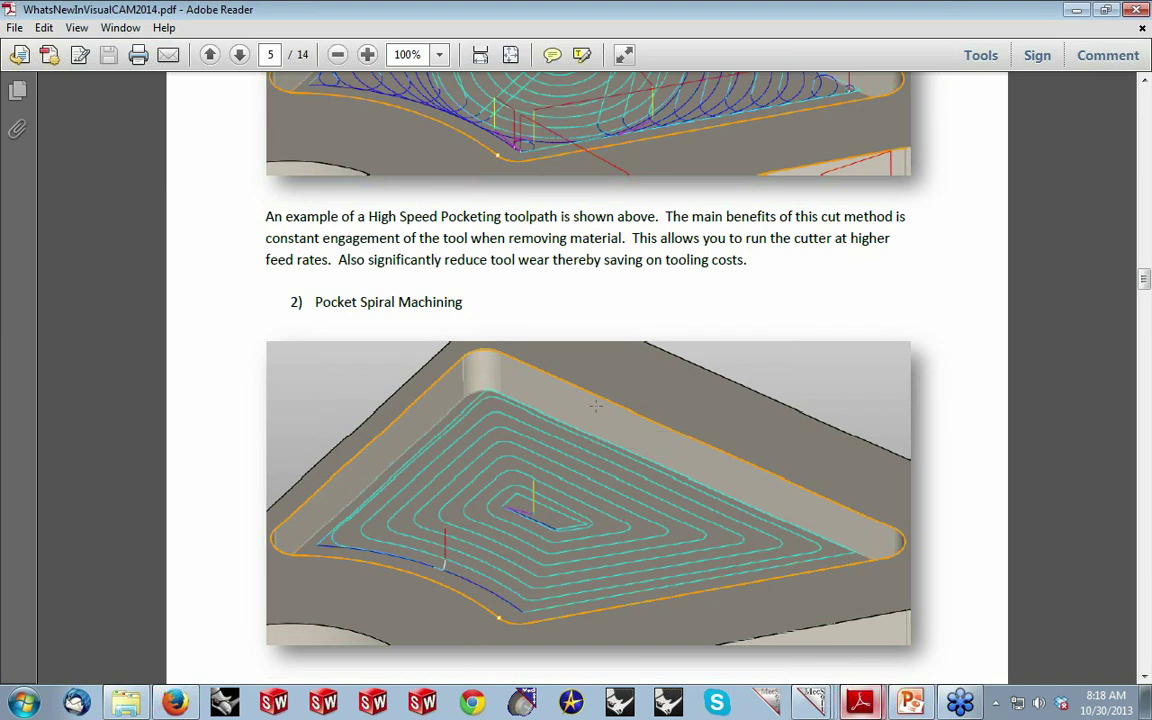
scroll(595, 405, "down", 10)
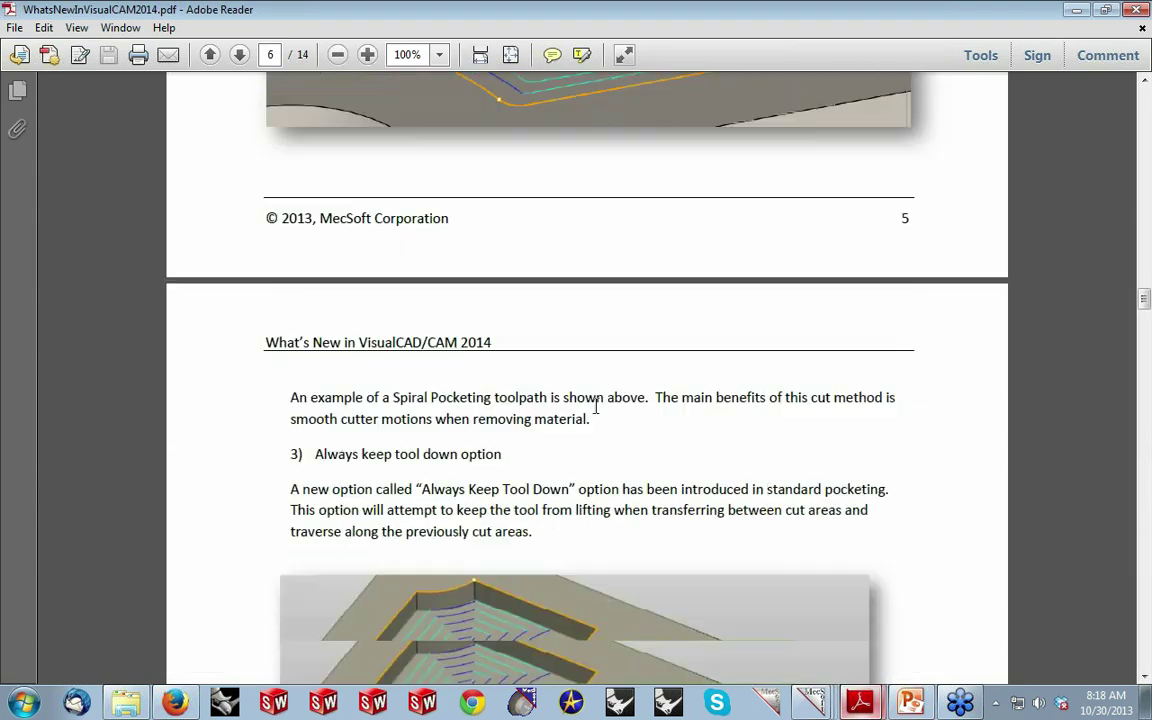
scroll(596, 407, "down", 4)
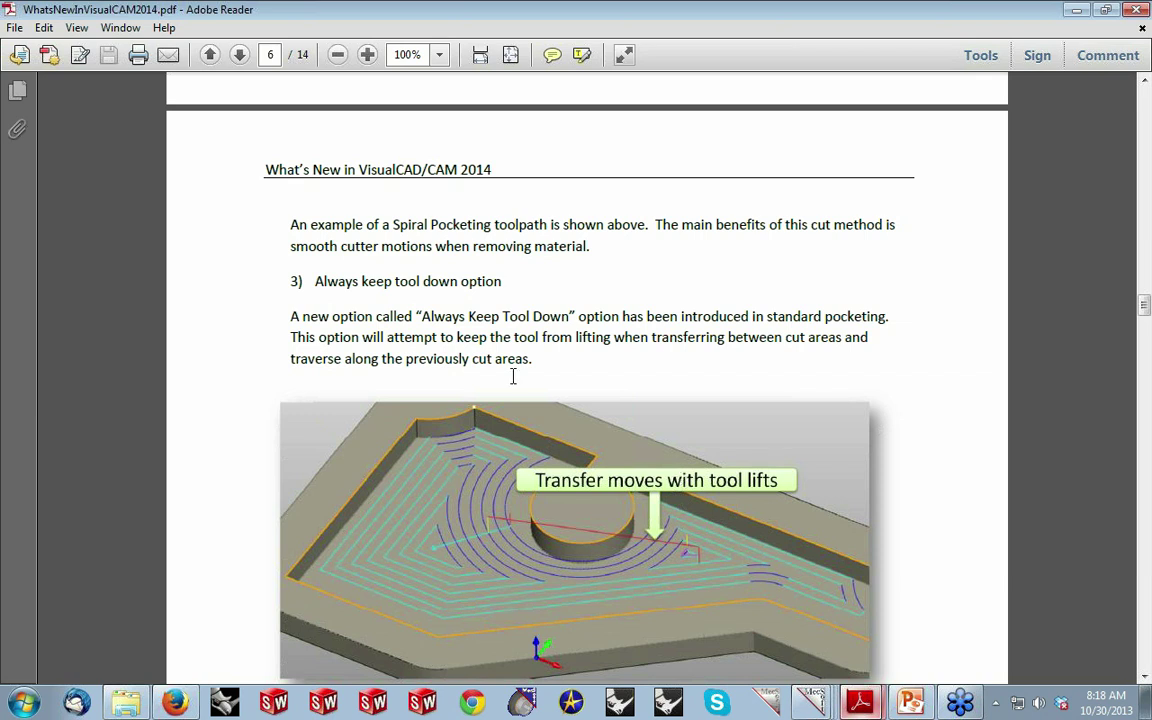
left_click_drag(433, 321, 545, 311)
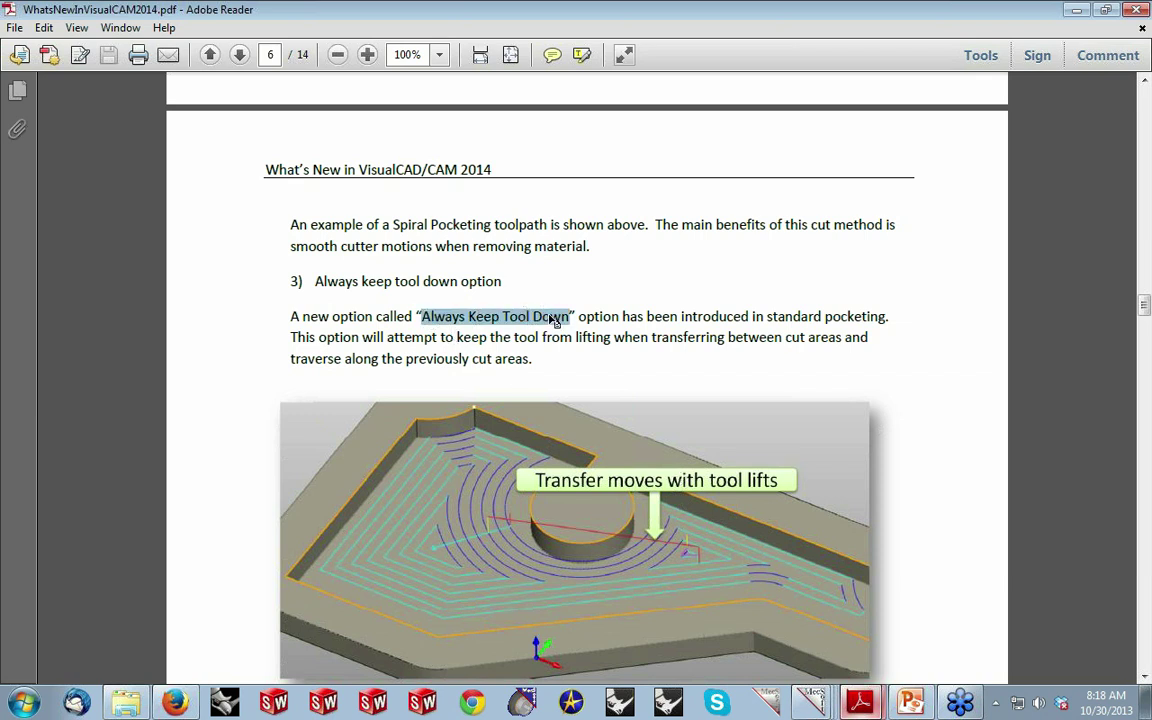
left_click(541, 326)
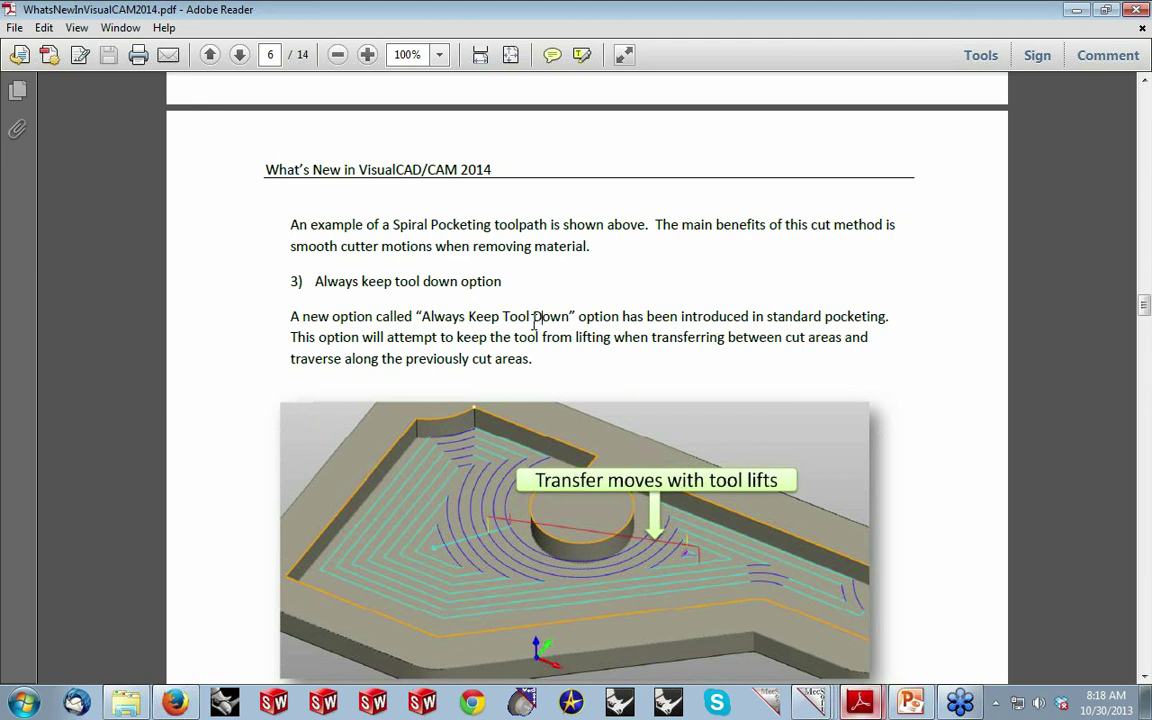
Return to HSPocketingExample1.vcp in VisualCAD and open the part file KeepToolDownExample.vcp.
left_click(812, 703)
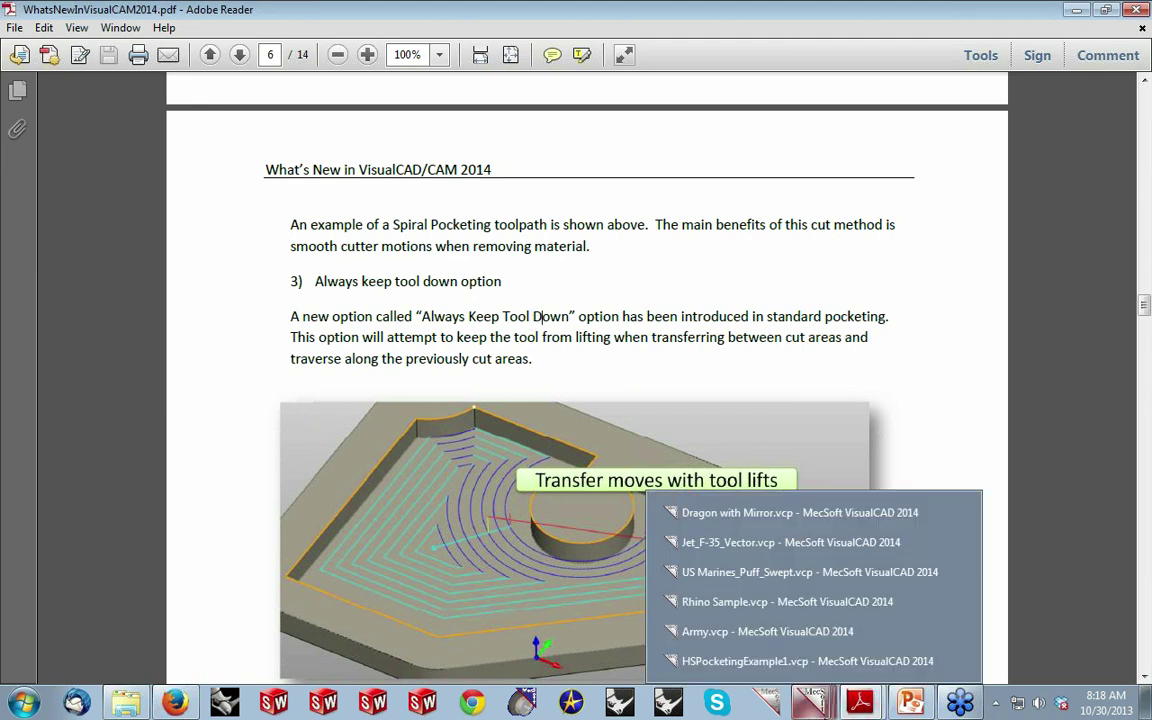
left_click(790, 661)
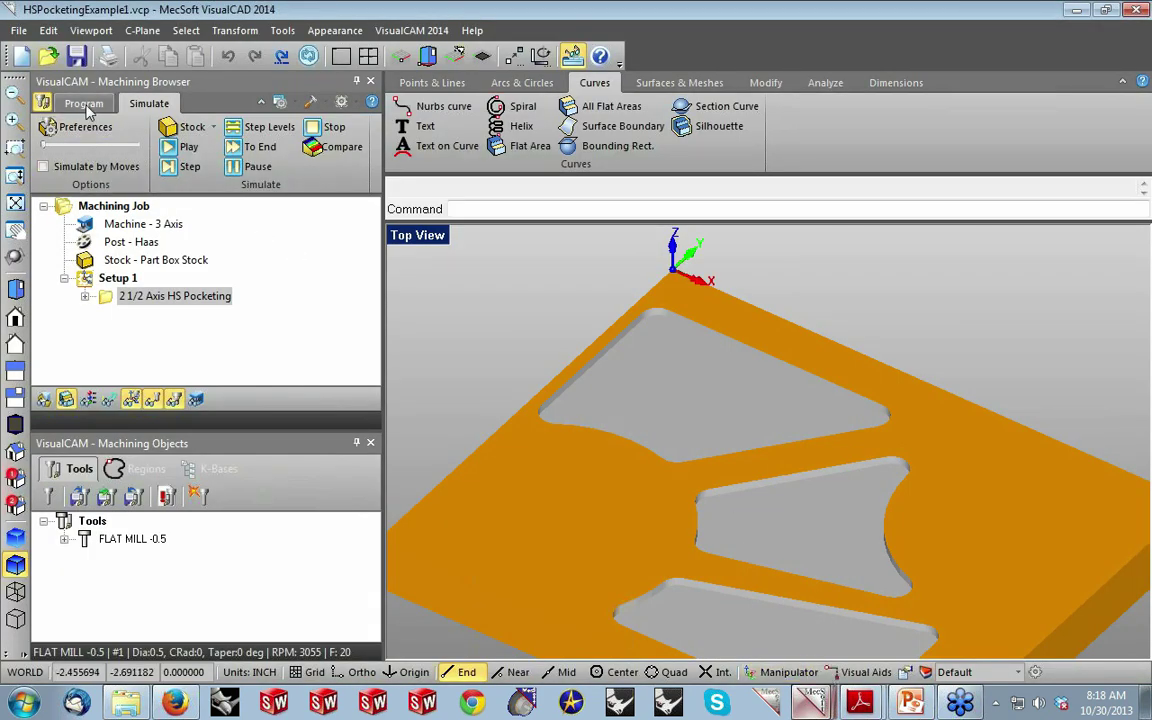
left_click(83, 103)
left_click(48, 56)
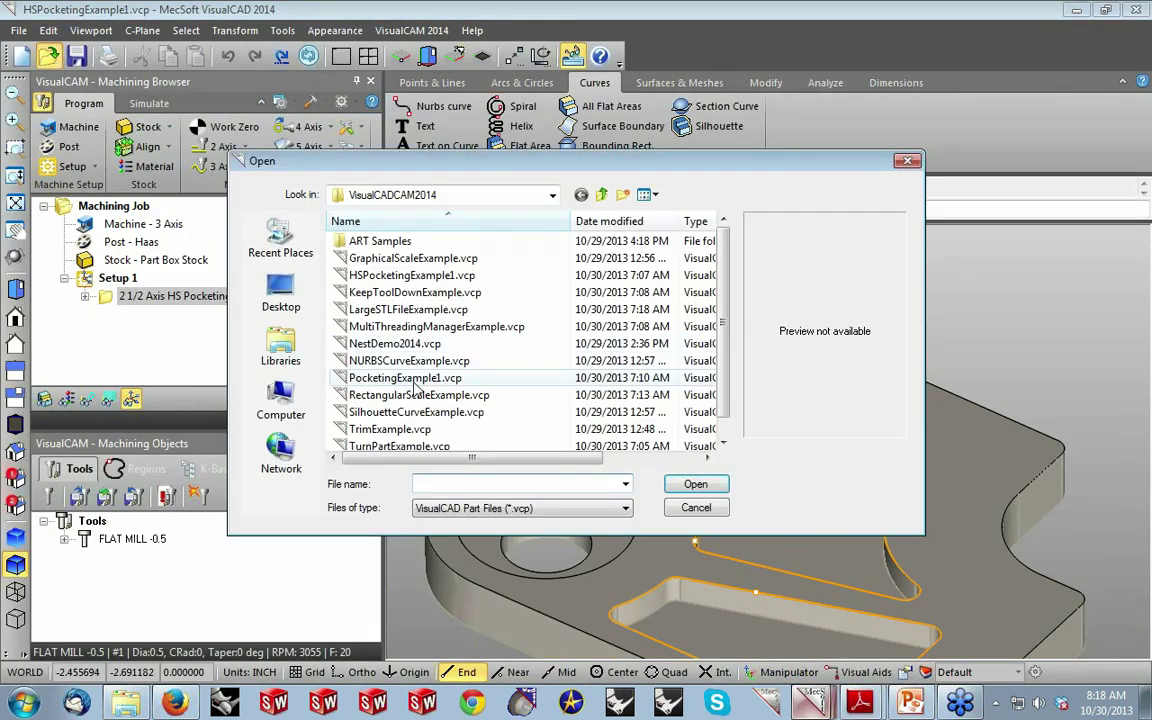
left_click(410, 292)
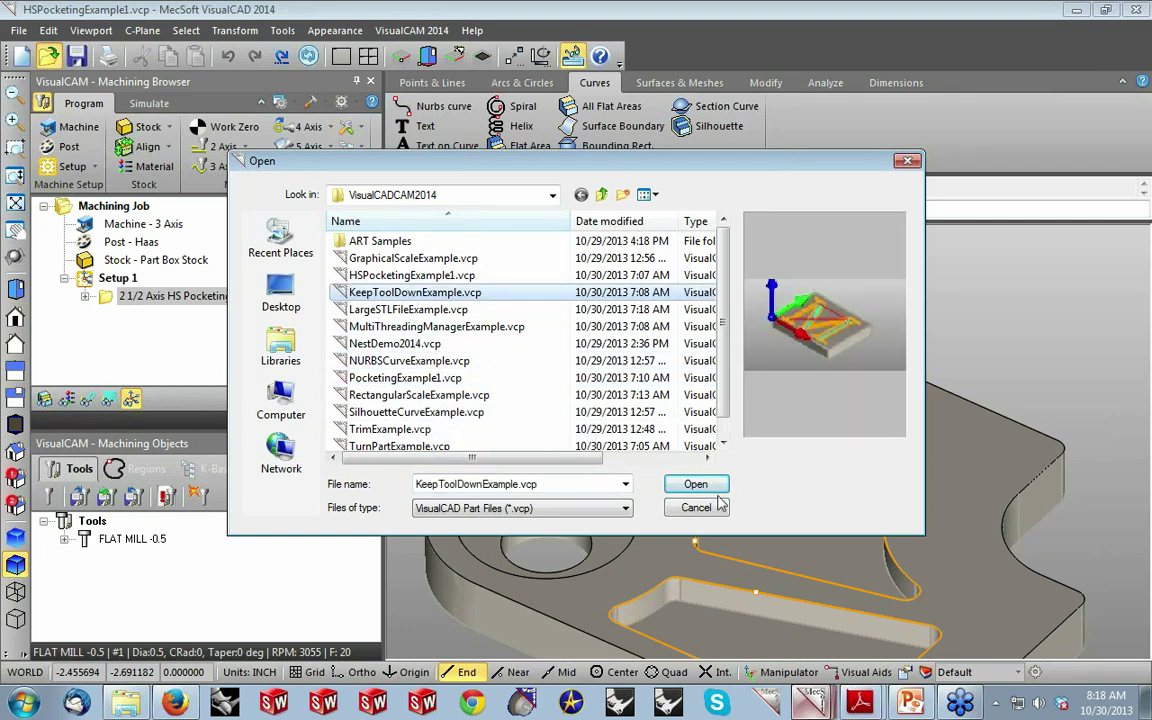
left_click(714, 492)
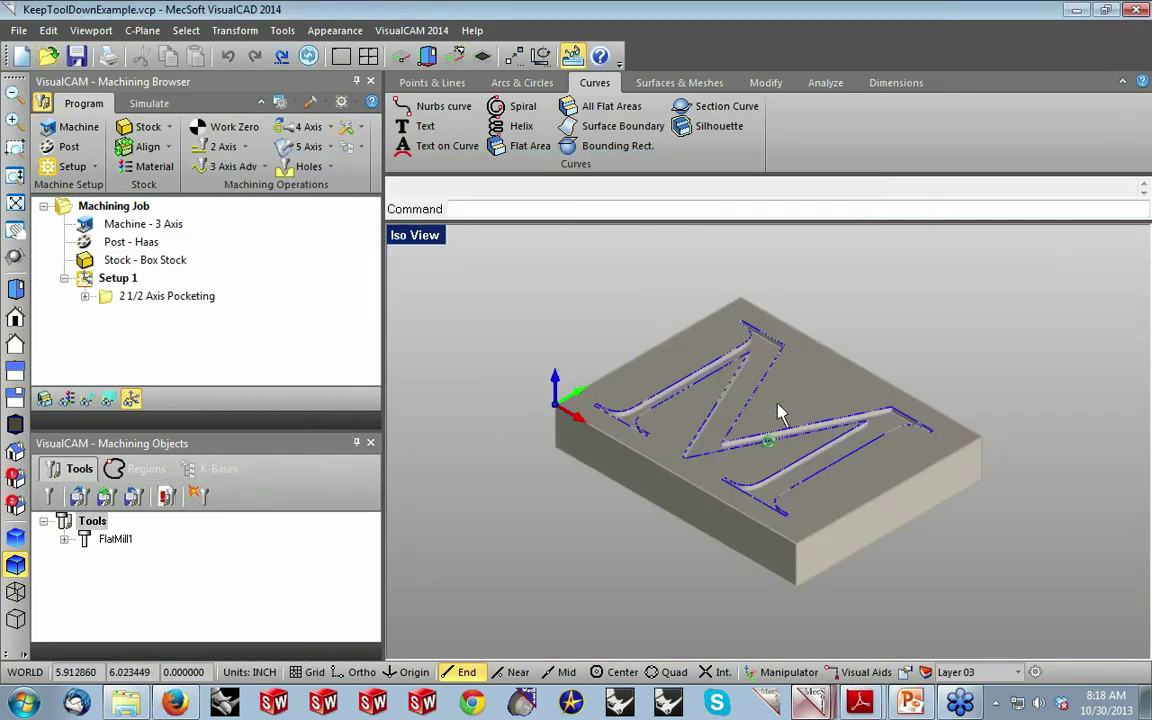
Display the toolpath of the 2 1/2 Axis Pocketing operation on the M-shaped pocket.
left_click(150, 295)
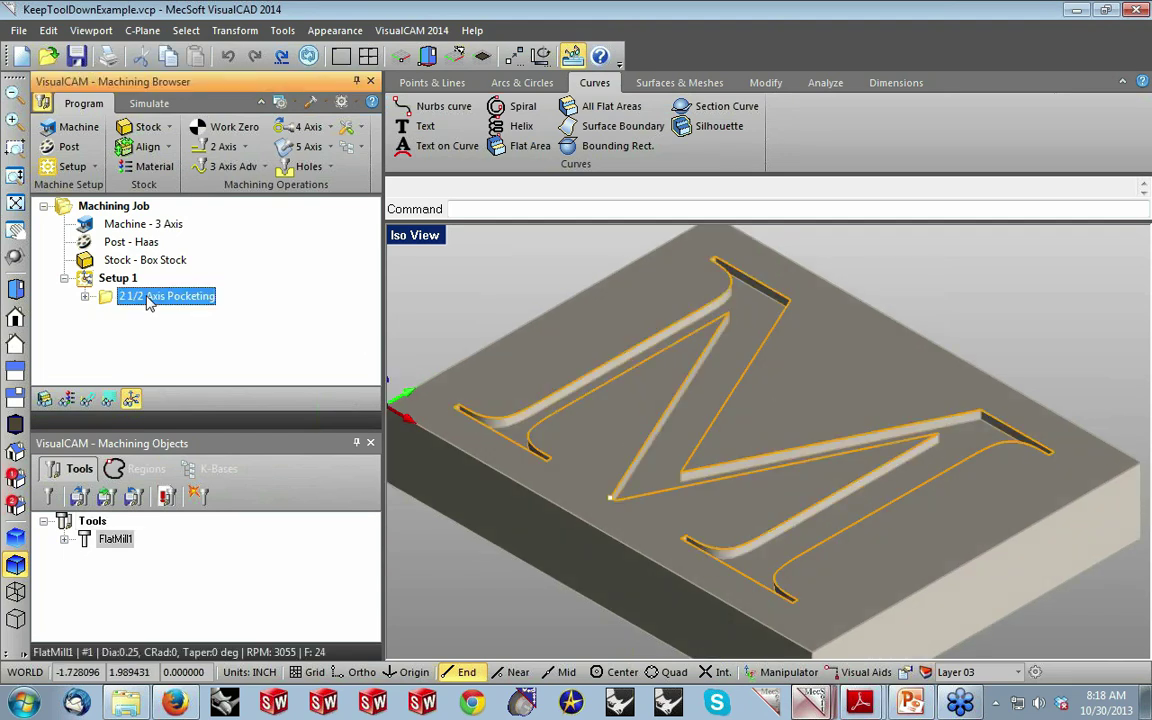
left_click(87, 399)
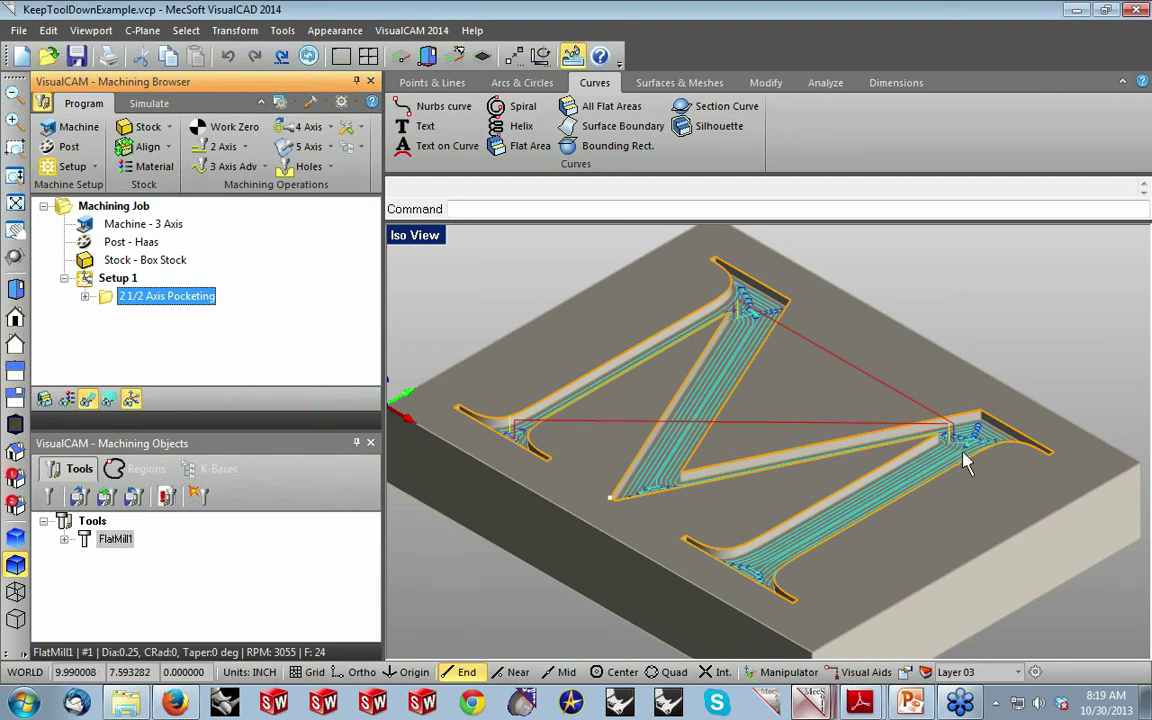
Enable Always Keep Tool Down in the cut parameters of the 2 1/2 Axis Pocketing operation and regenerate its toolpath.
double_click(107, 298)
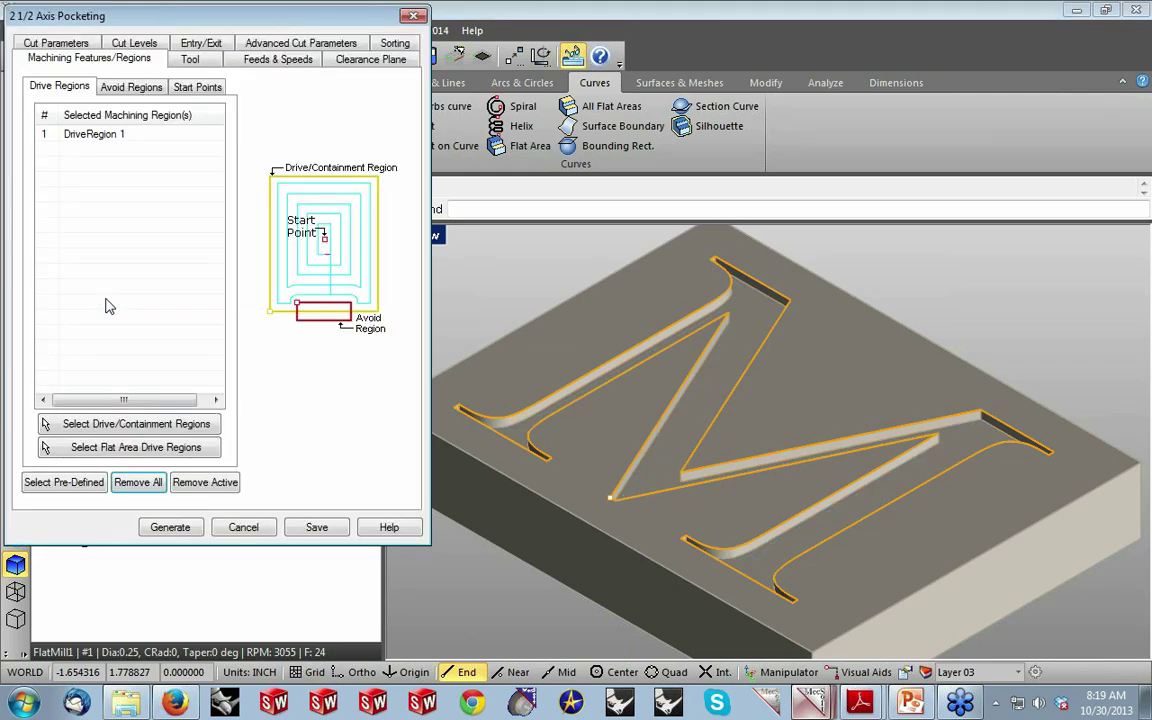
left_click(60, 44)
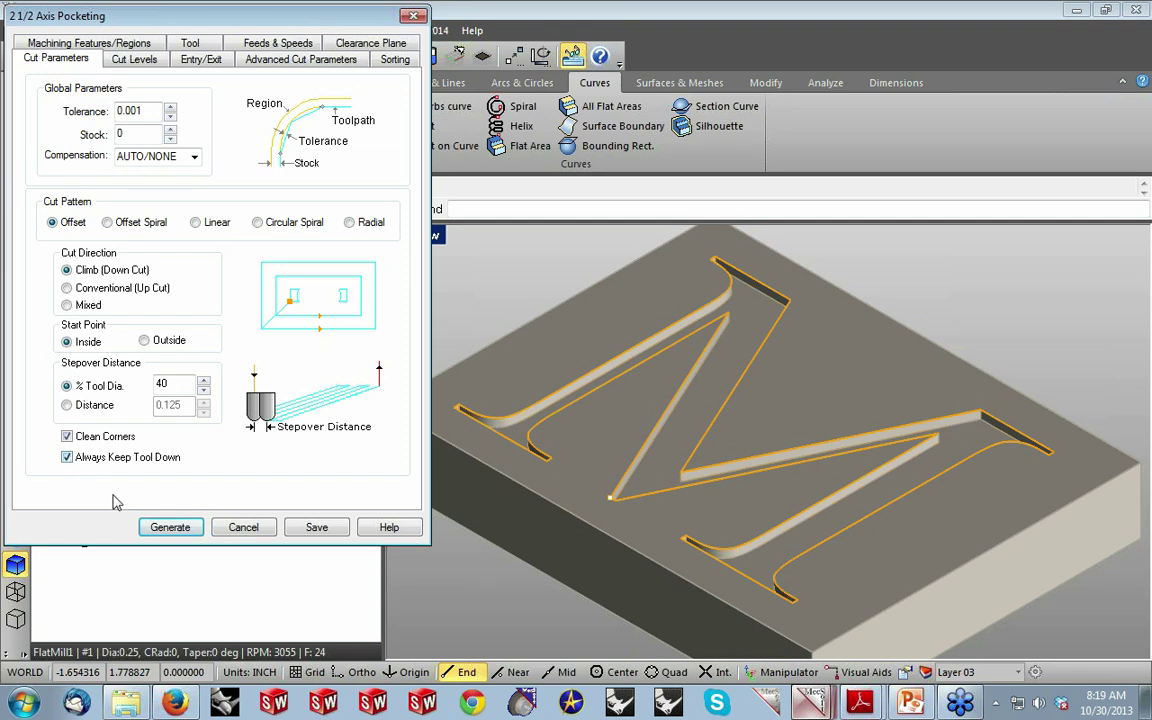
left_click(167, 527)
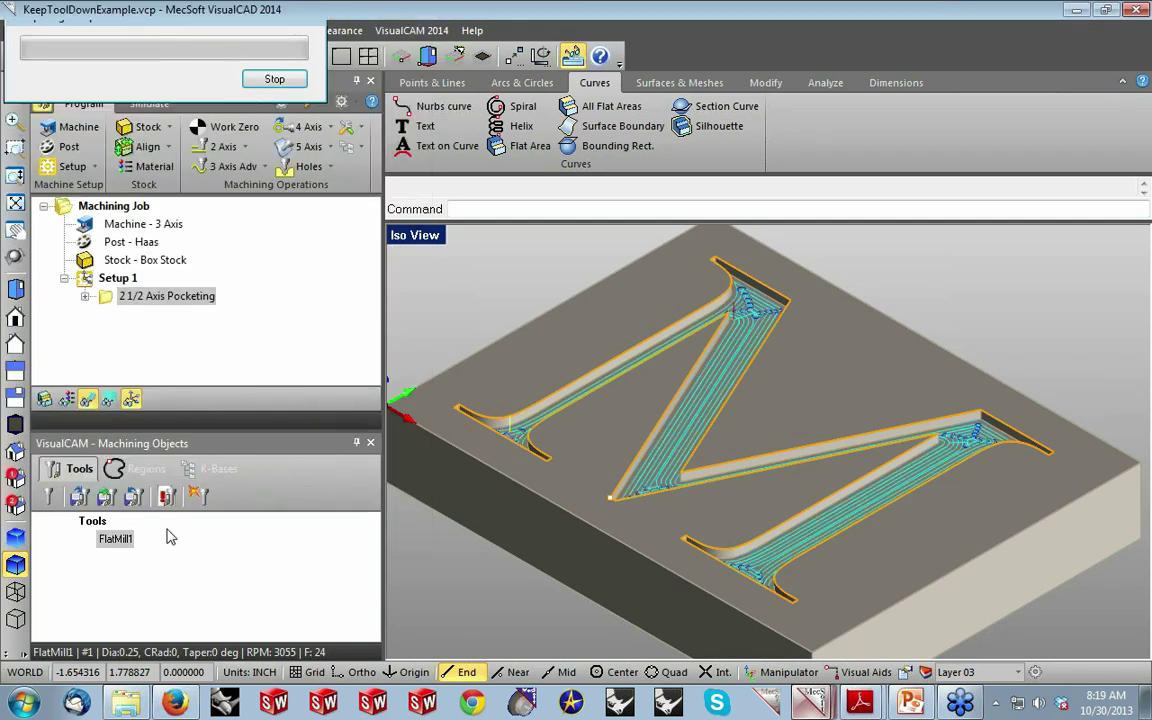
Examine the regenerated pocketing toolpath up close, checking the transfer moves between cut areas in the corners of the M-shaped pocket.
scroll(648, 266, "up", 1)
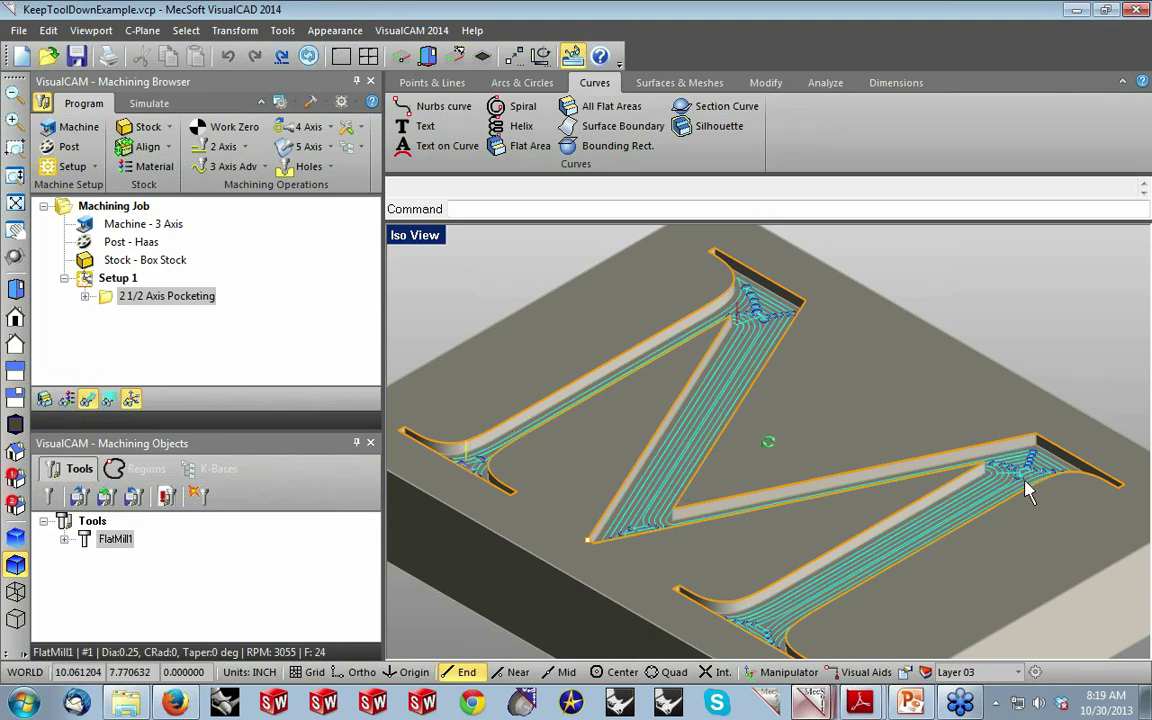
scroll(947, 350, "up", 3)
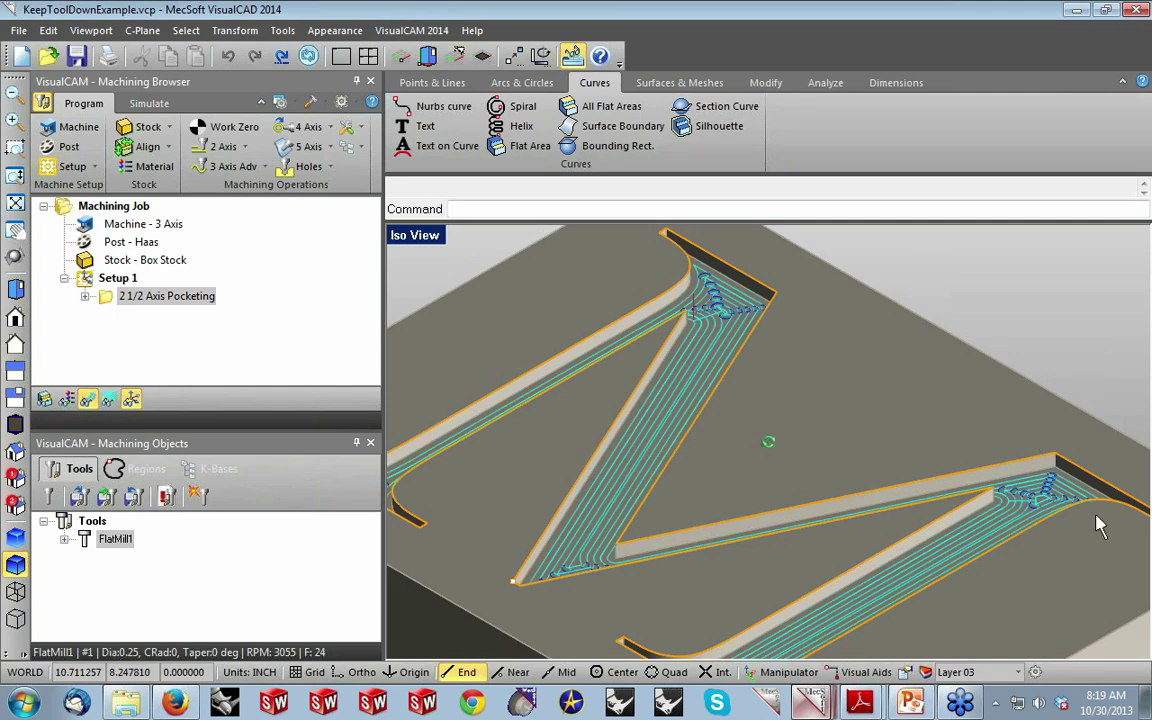
scroll(1072, 497, "up", 4)
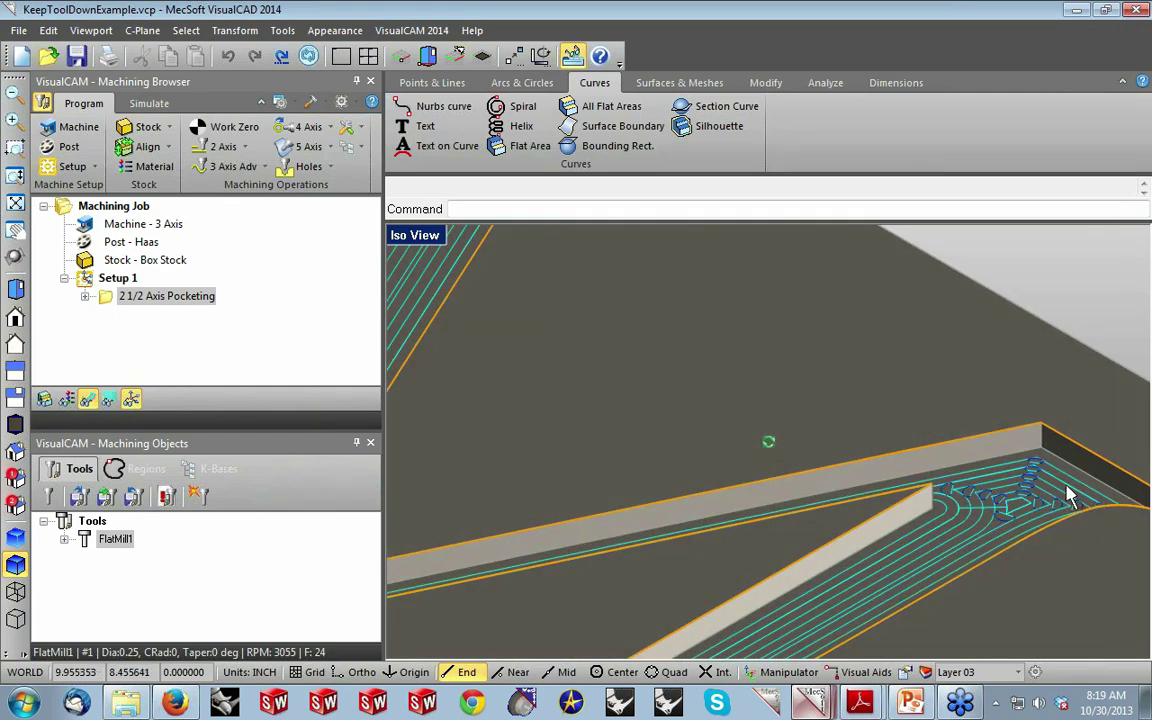
scroll(1063, 487, "up", 5)
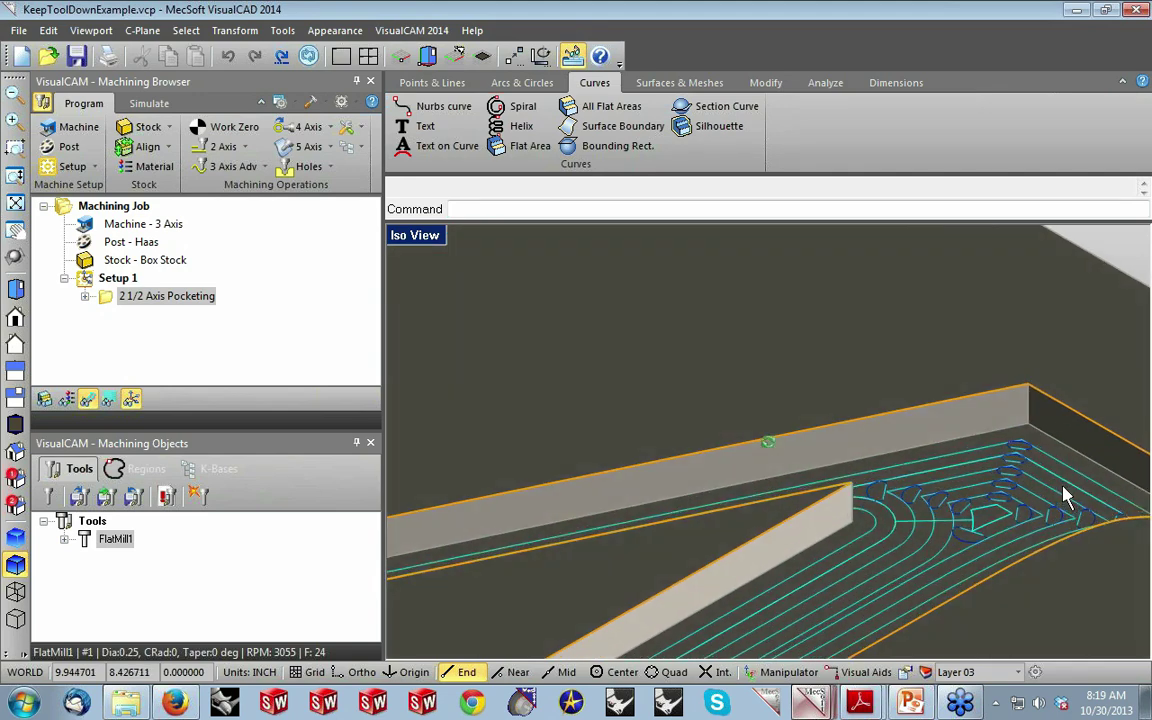
right_click_drag(1015, 475, 1025, 510)
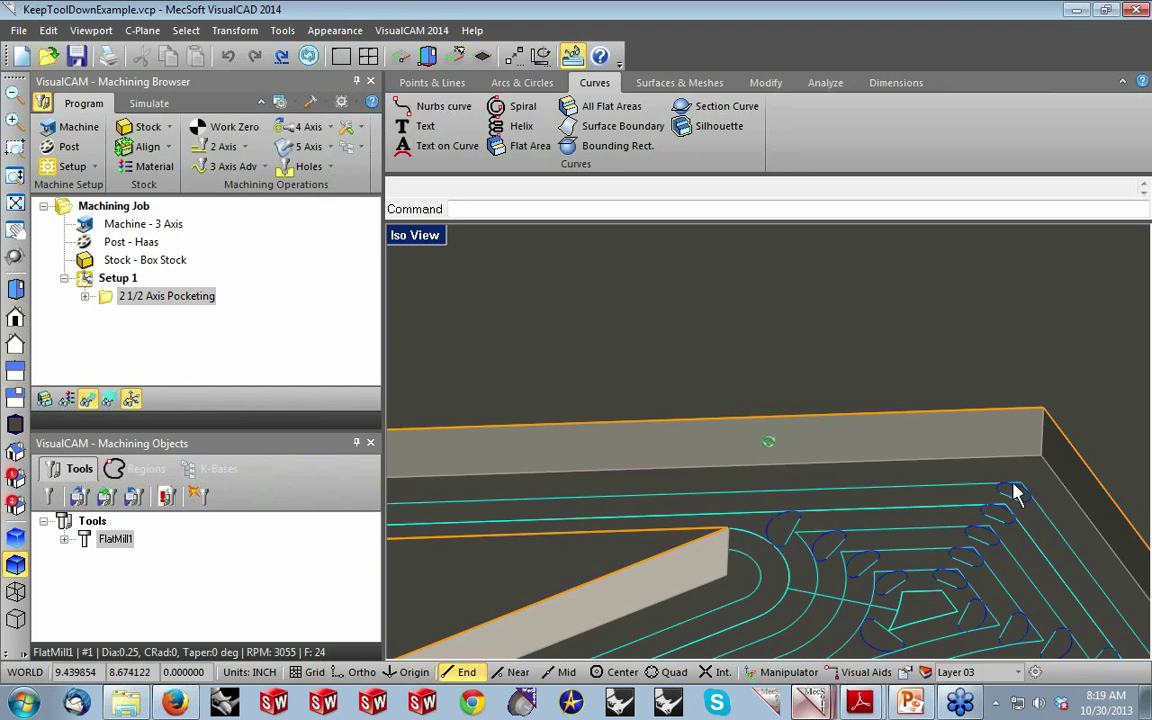
scroll(755, 509, "up", 3)
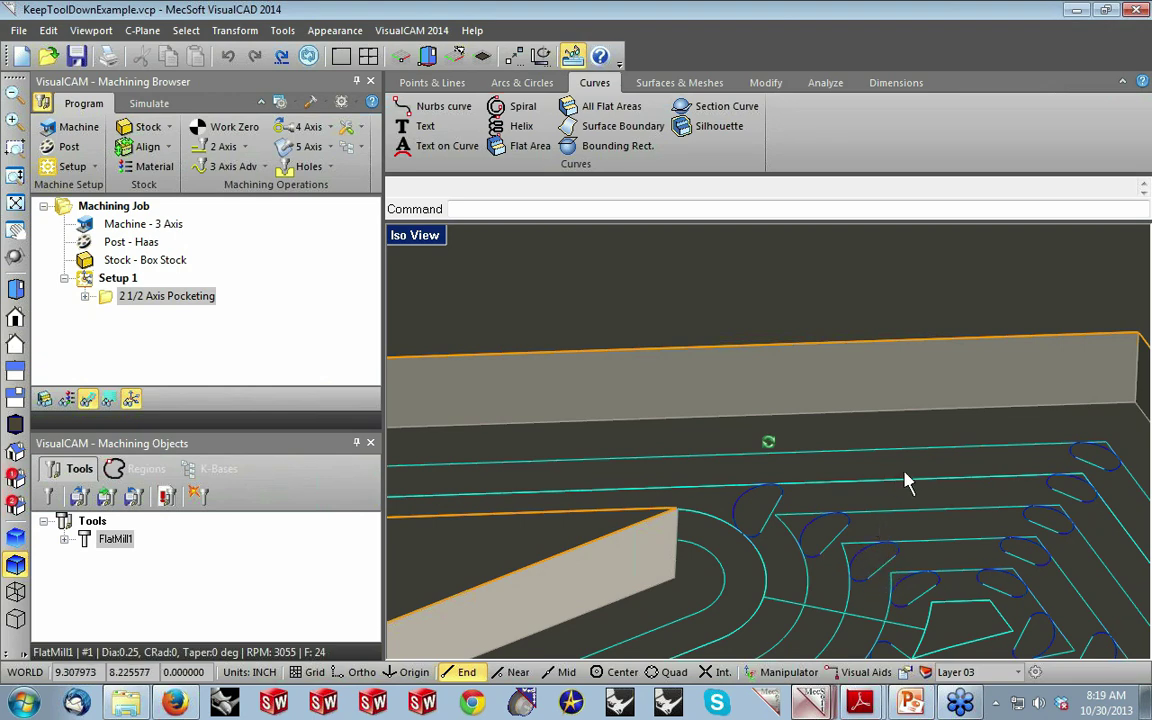
scroll(908, 476, "down", 1)
scroll(910, 476, "down", 5)
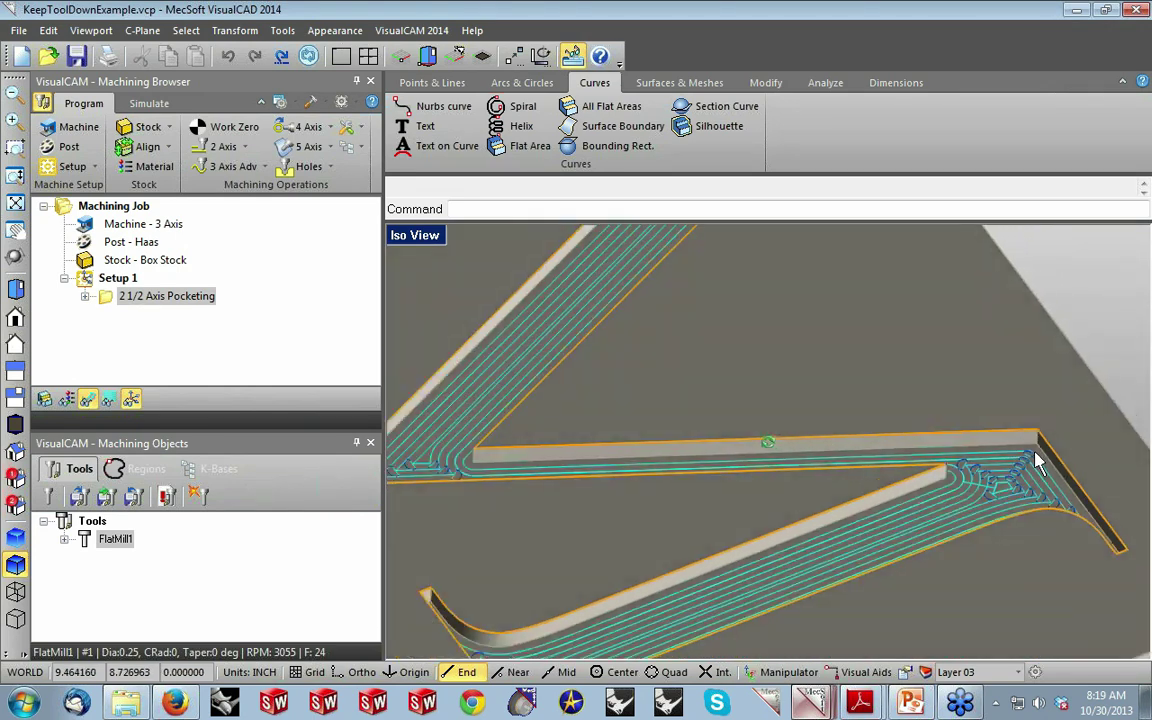
right_click_drag(897, 502, 988, 480)
scroll(988, 480, "down", 2)
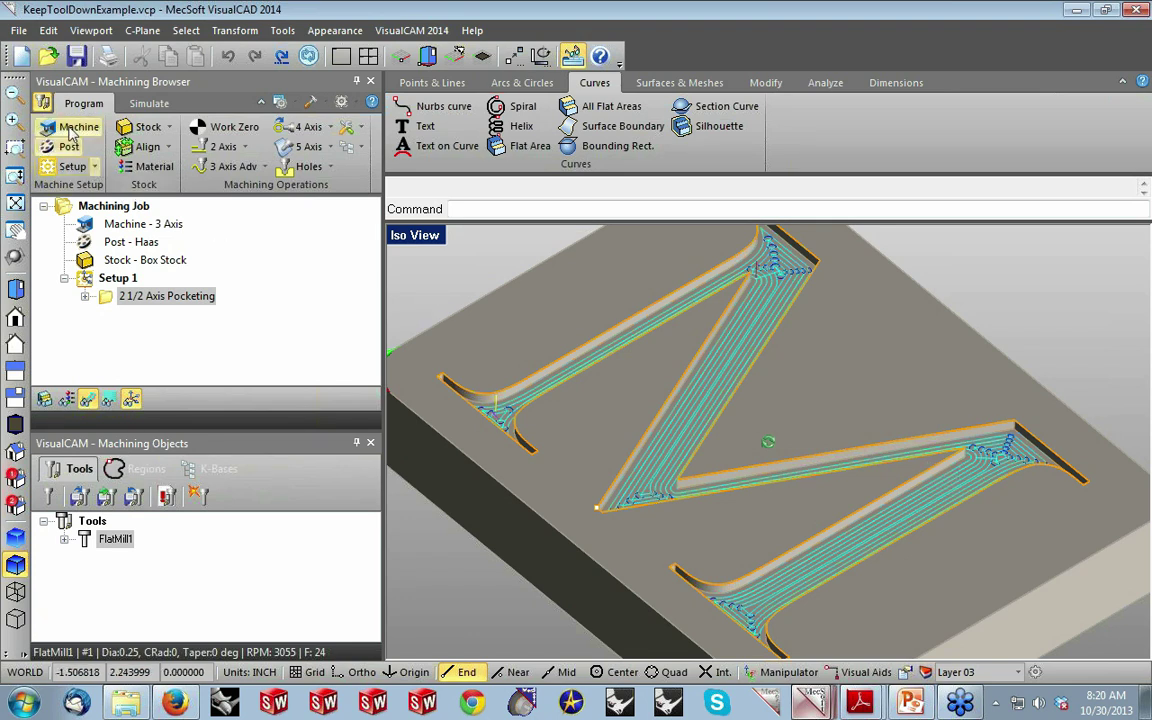
Start a new empty part, then open the part file MultiThreadingManagerExample.vcp.
left_click(20, 57)
left_click(617, 389)
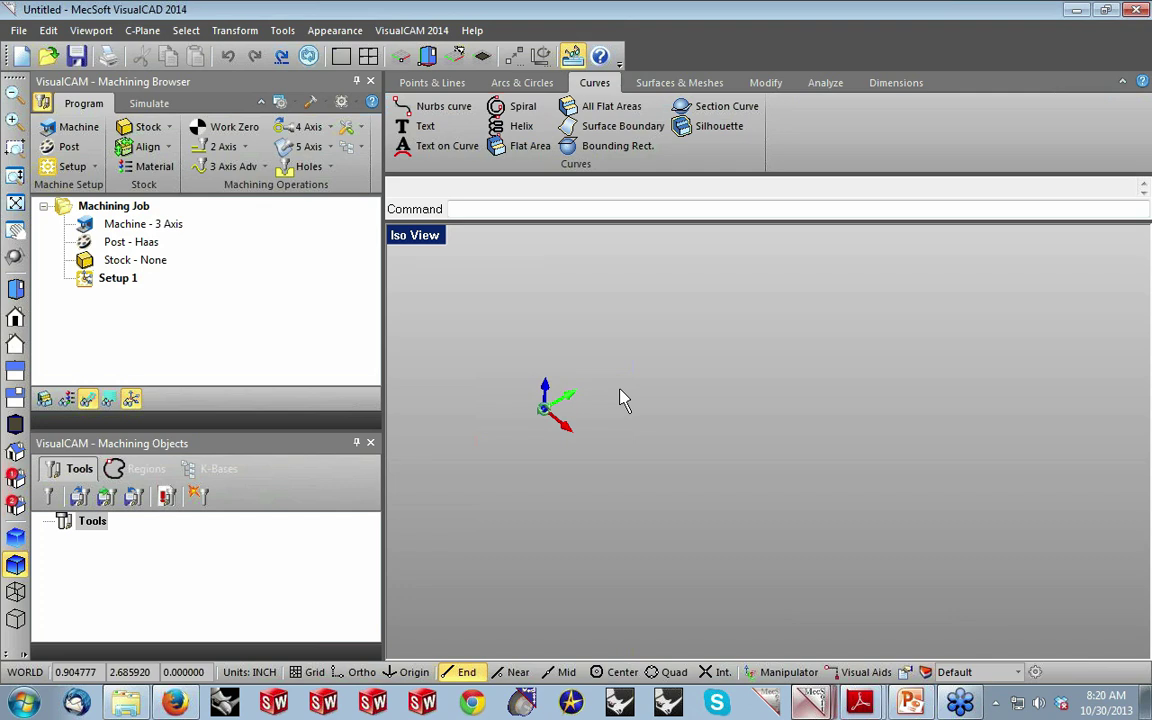
left_click(48, 56)
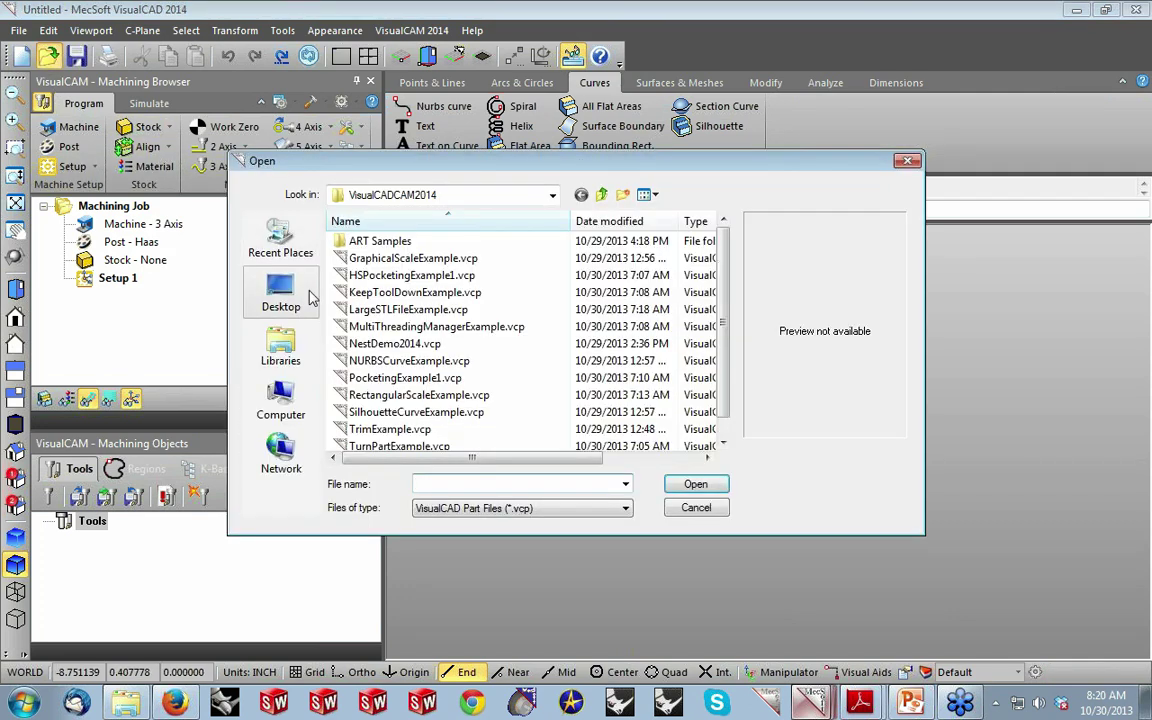
left_click(440, 327)
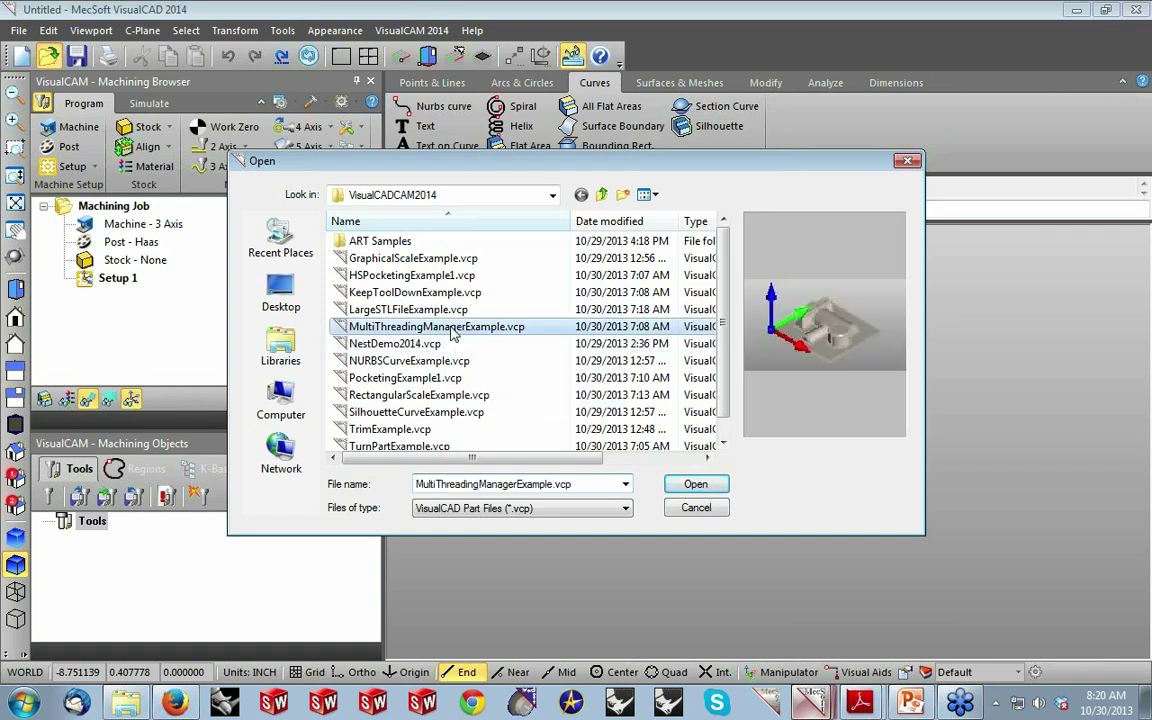
left_click(694, 483)
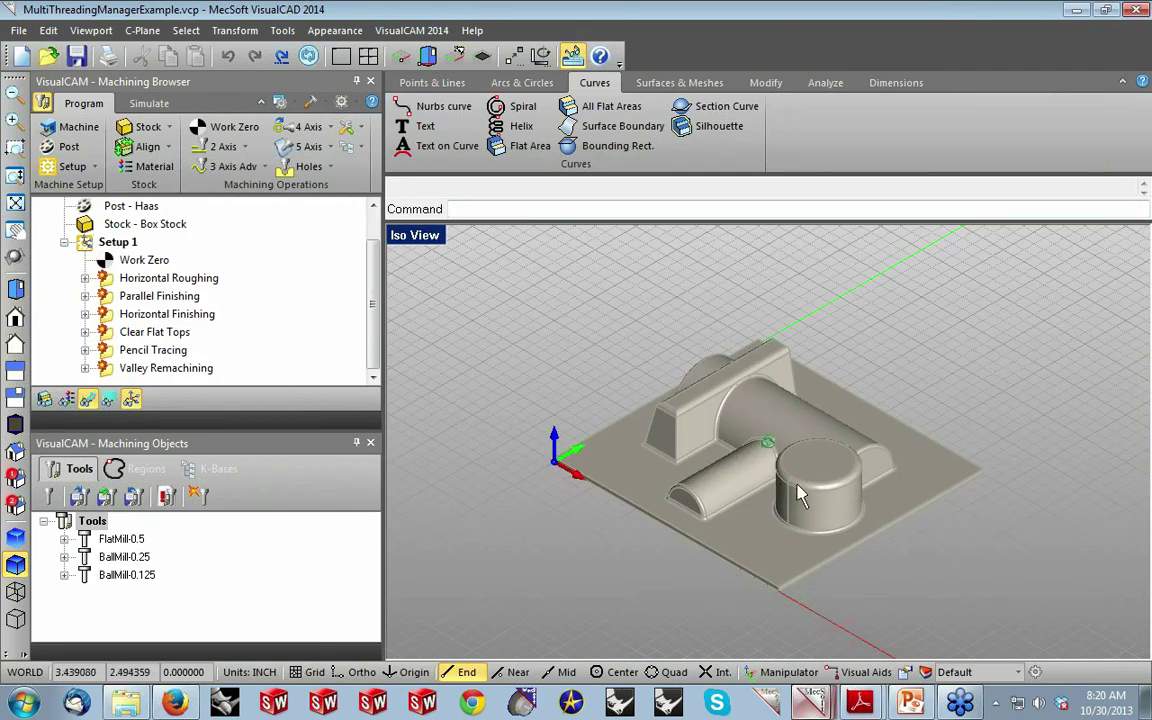
scroll(770, 447, "up", 3)
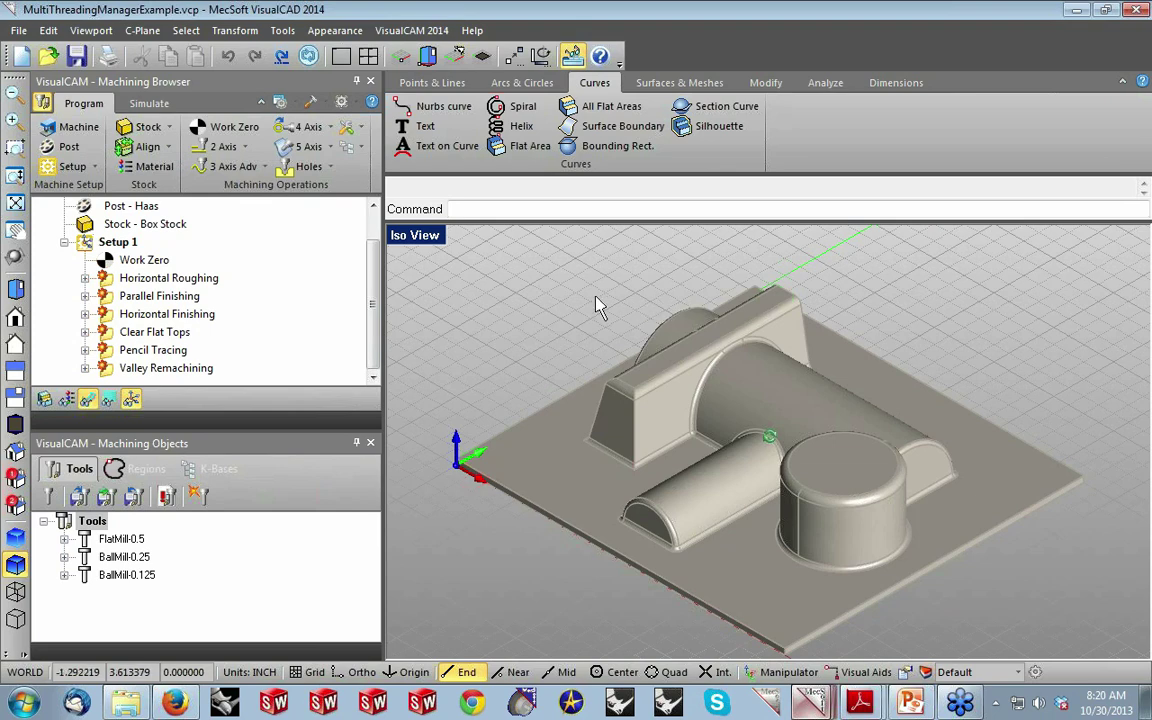
Set the machining preferences to always generate toolpaths in multiple threads.
left_click(355, 106)
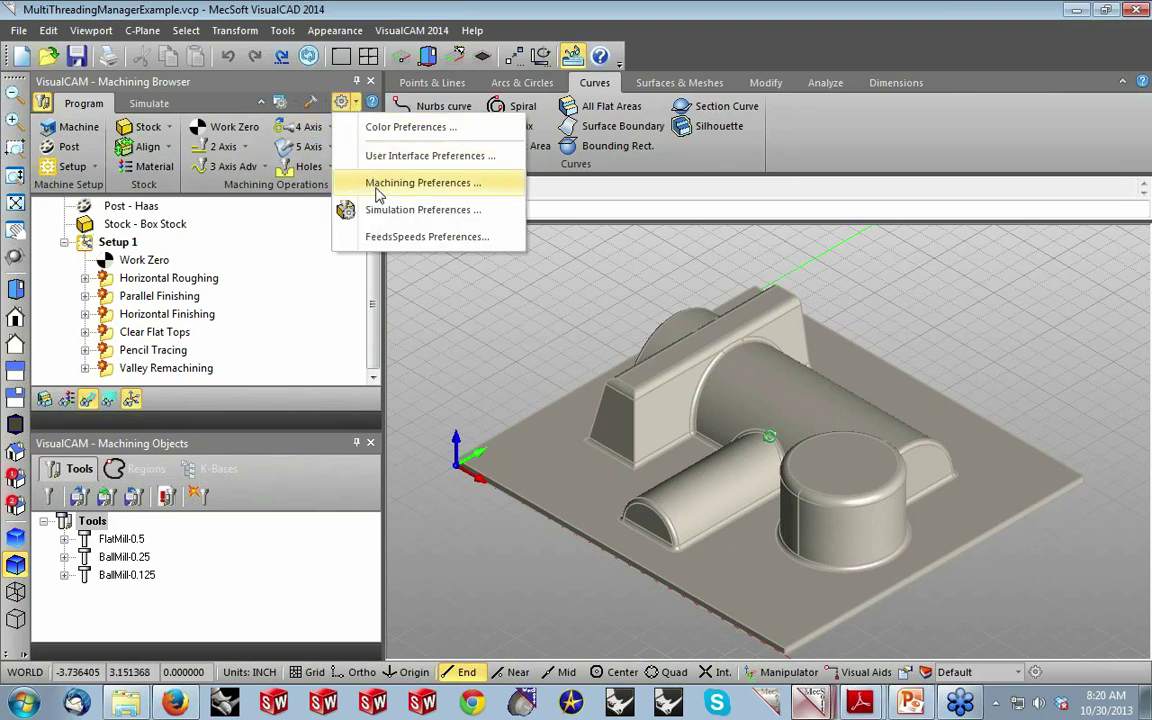
left_click(378, 194)
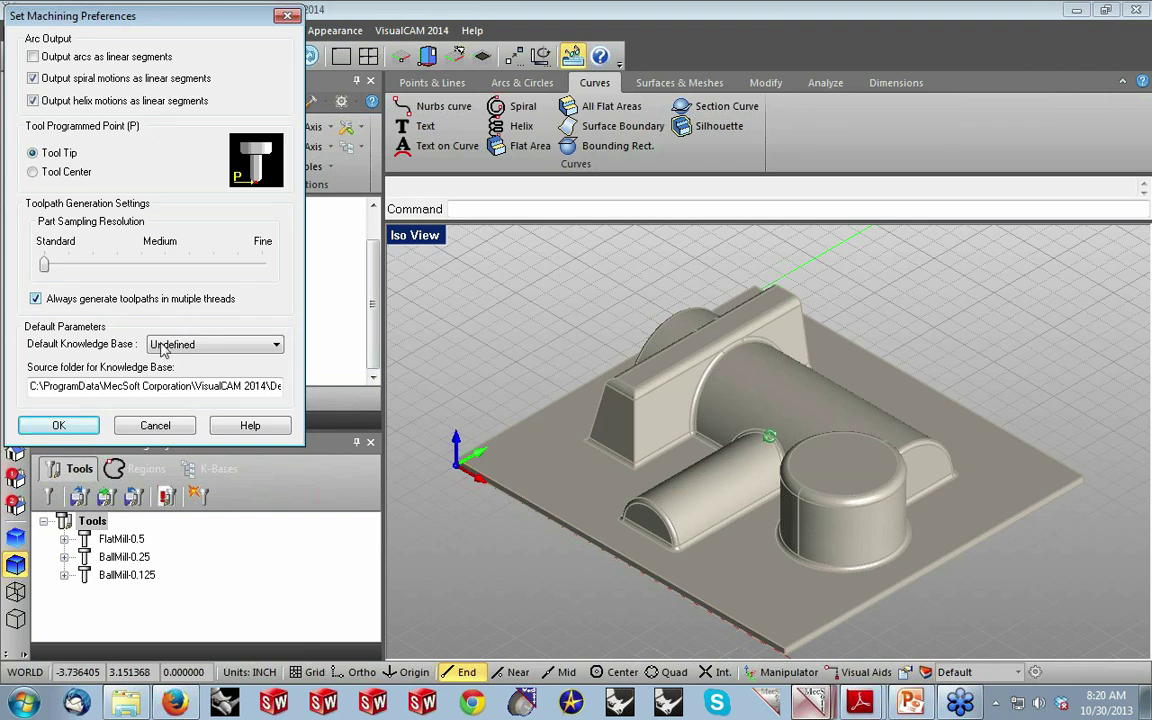
left_click(80, 424)
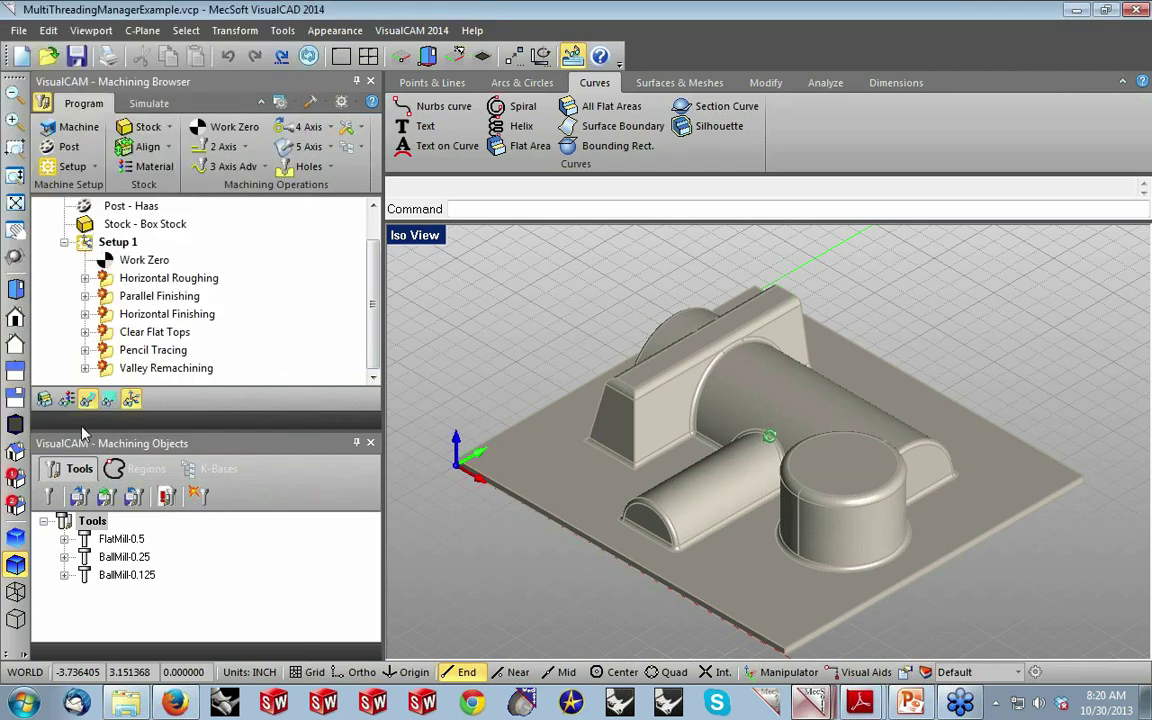
Regenerate all machining operations in Setup 1 twice using multi-threaded toolpath generation.
right_click(88, 245)
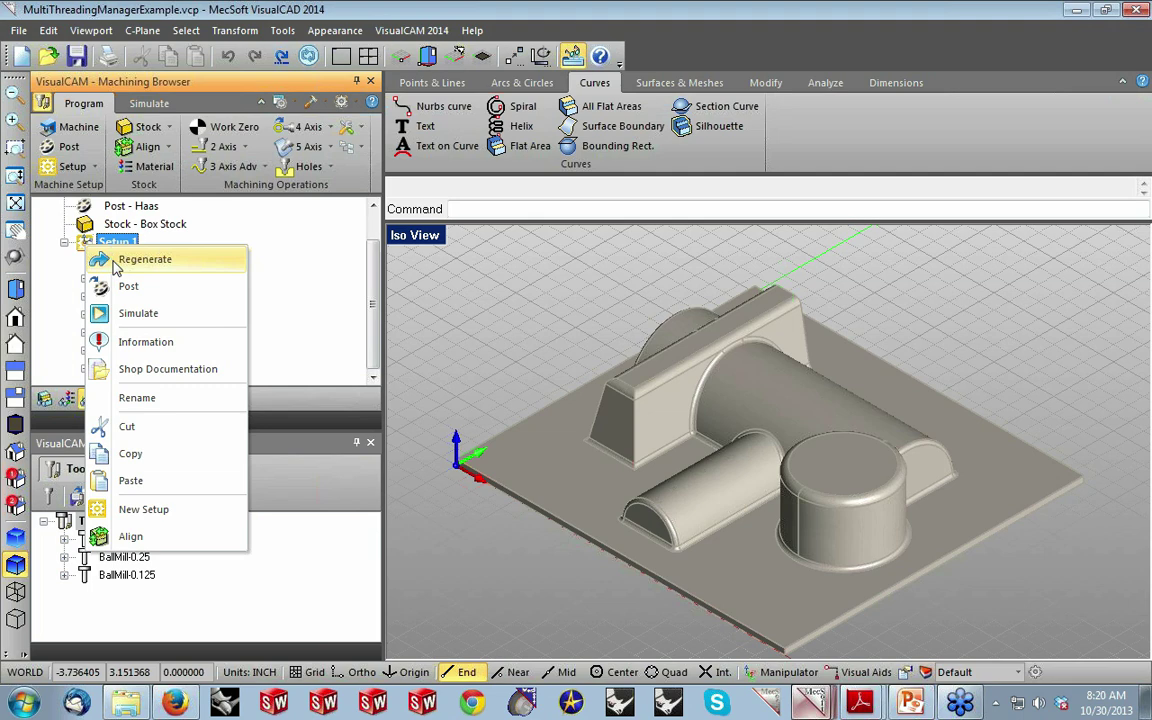
left_click(145, 259)
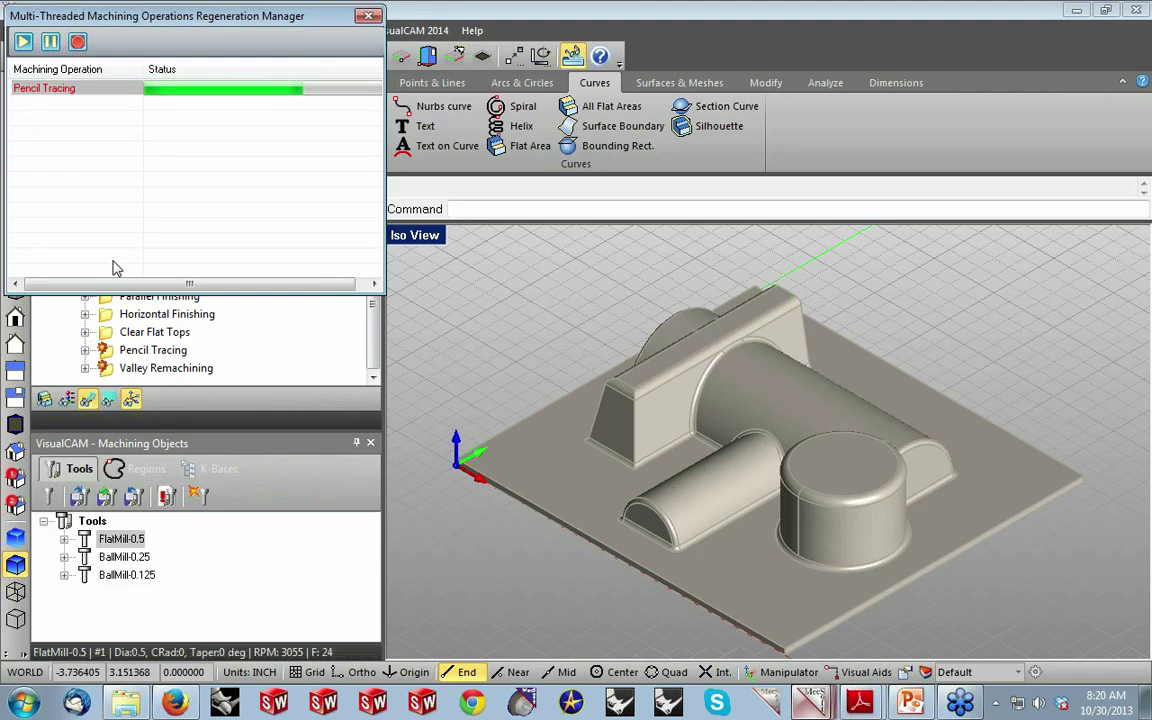
right_click(94, 246)
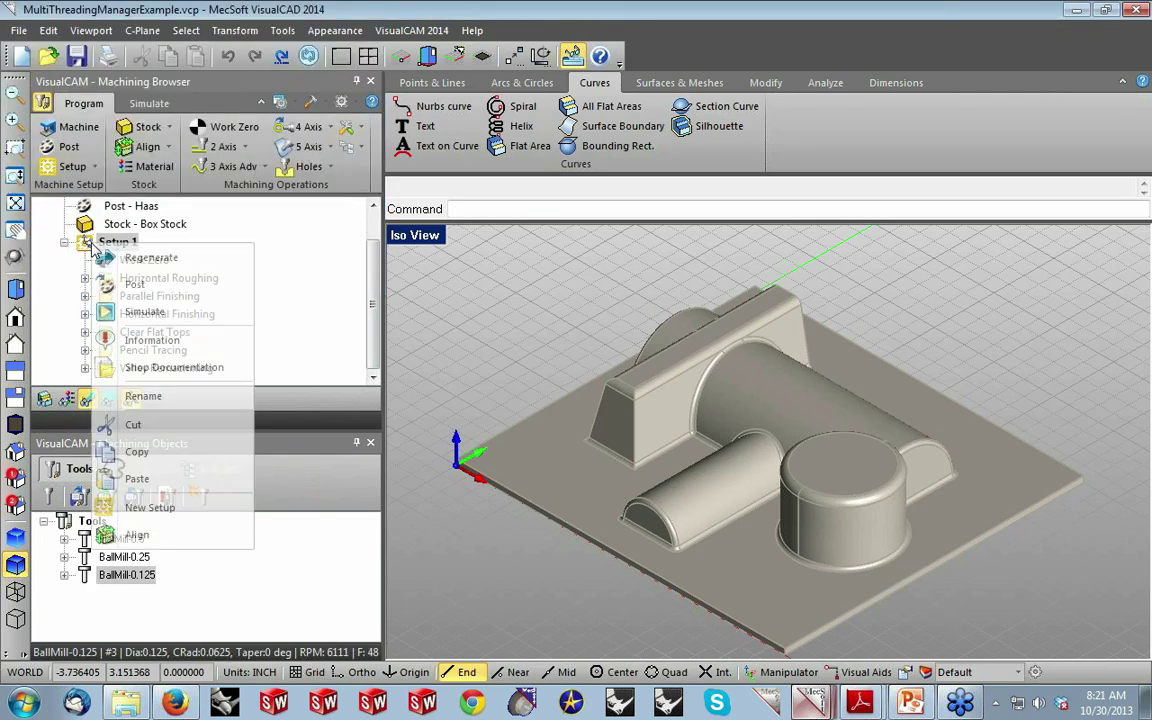
left_click(140, 257)
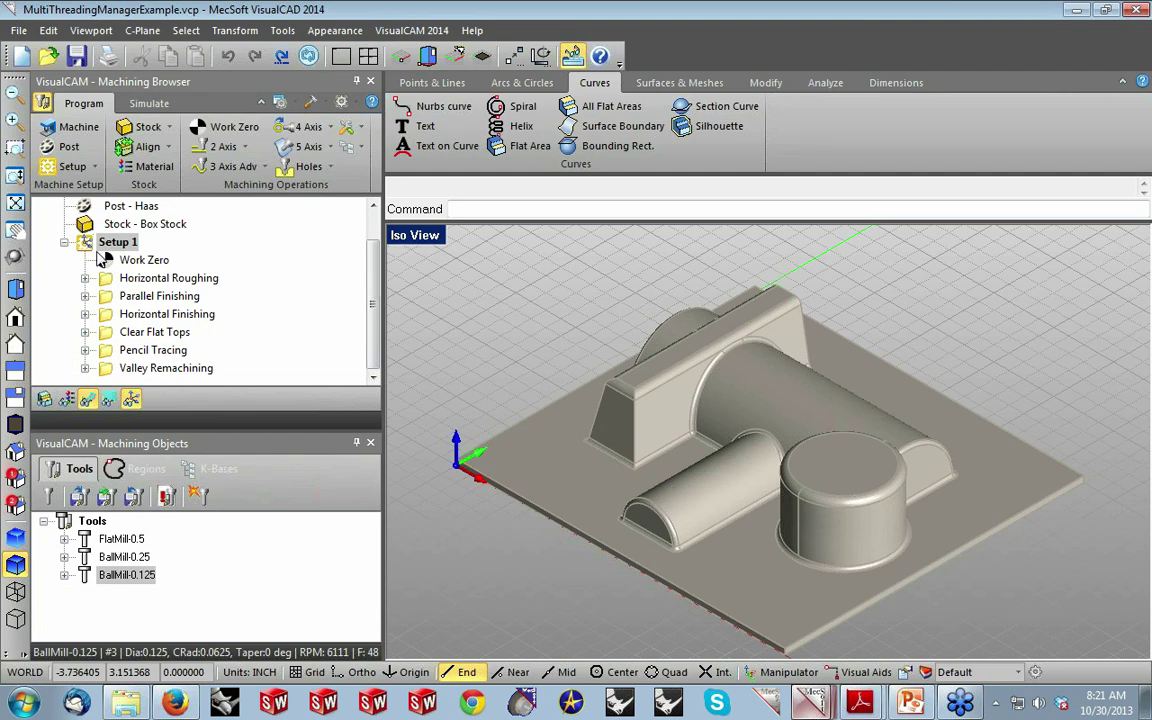
Disable the option to always generate toolpaths in multiple threads and regenerate all operations in Setup 1.
left_click(353, 105)
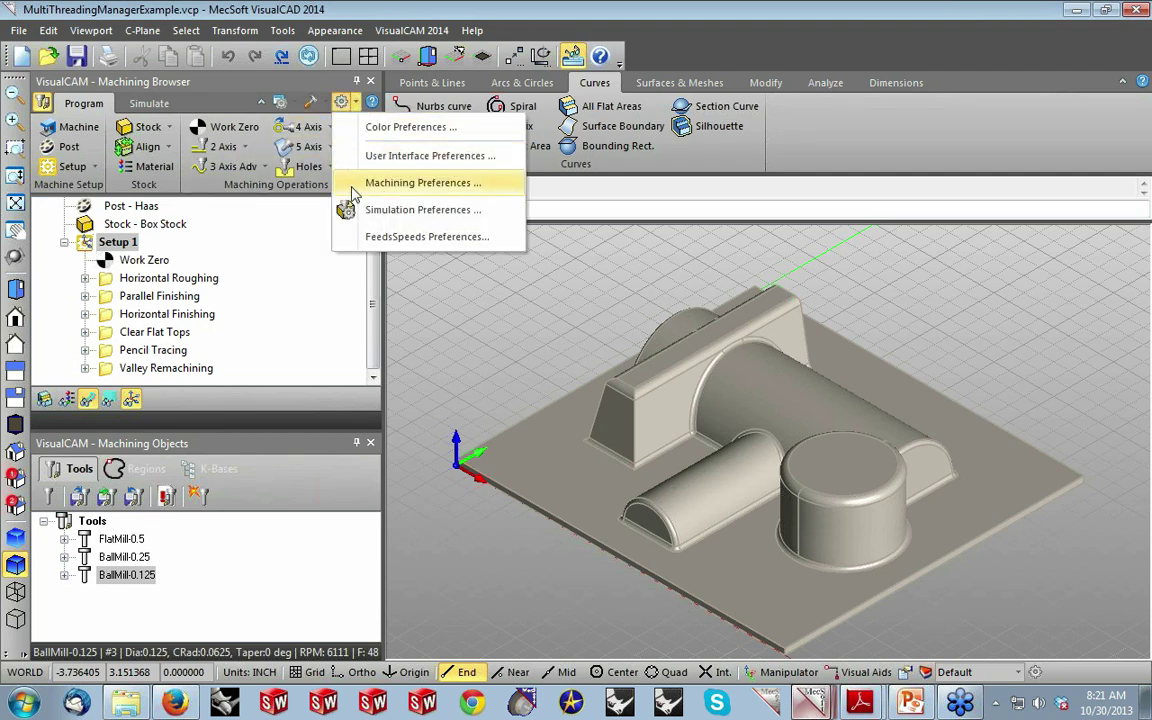
left_click(320, 178)
left_click(36, 298)
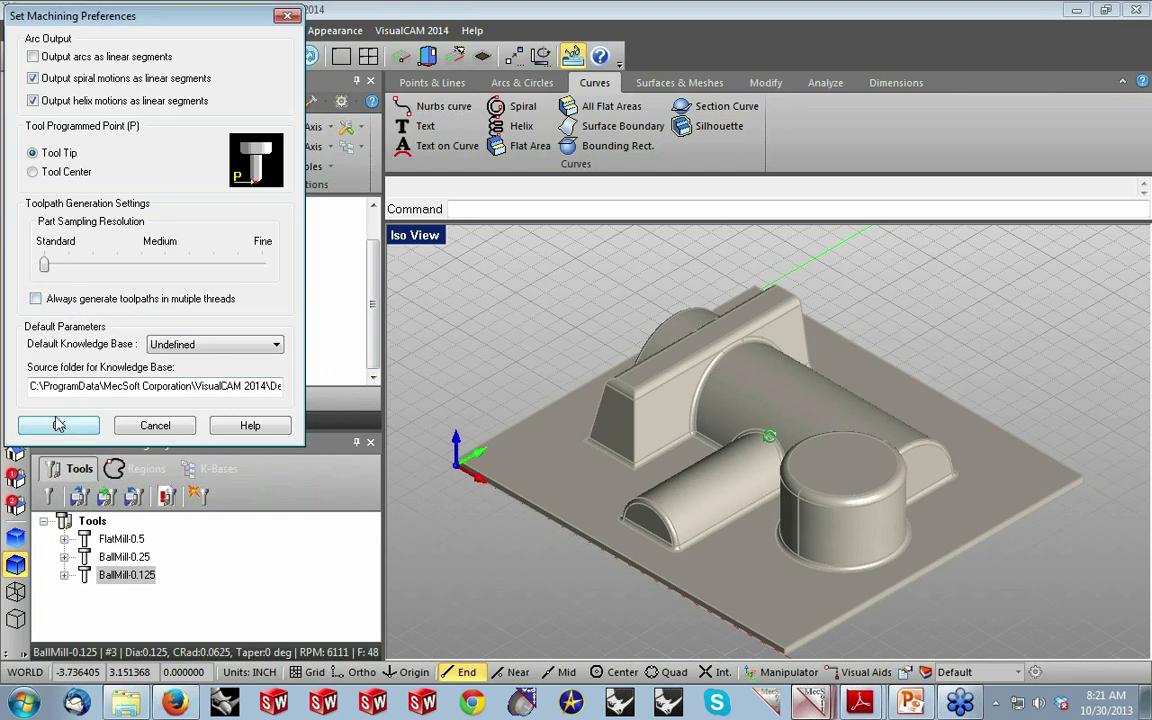
left_click(55, 425)
right_click(88, 245)
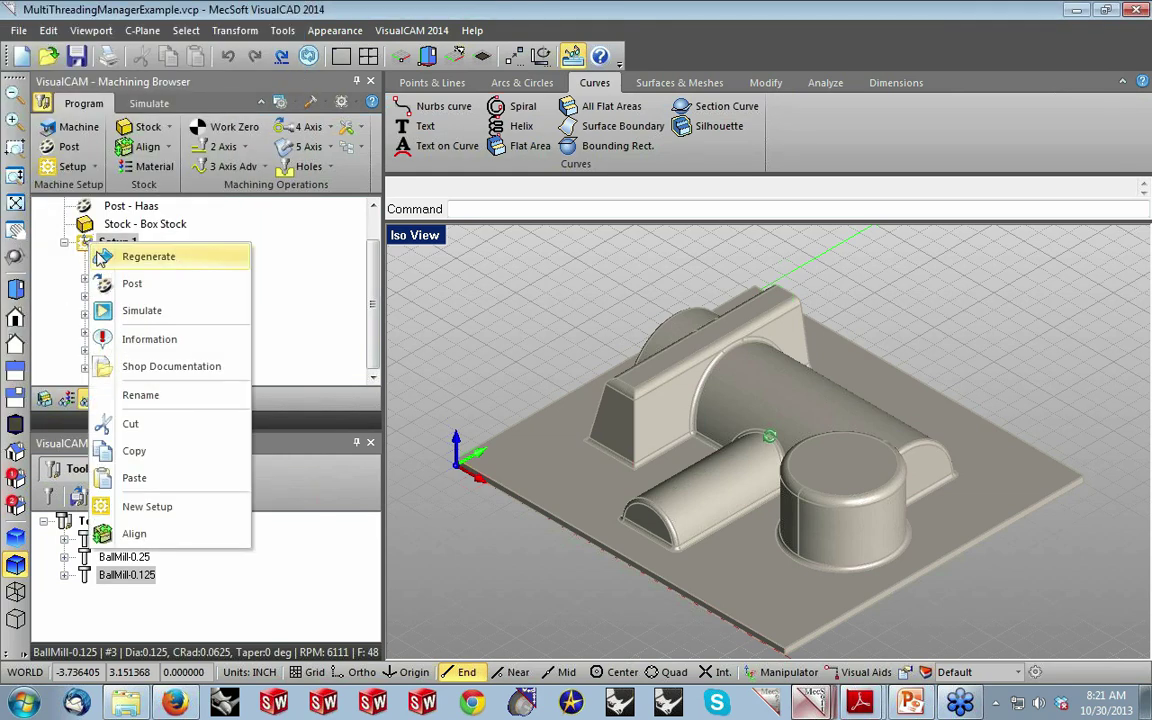
left_click(126, 250)
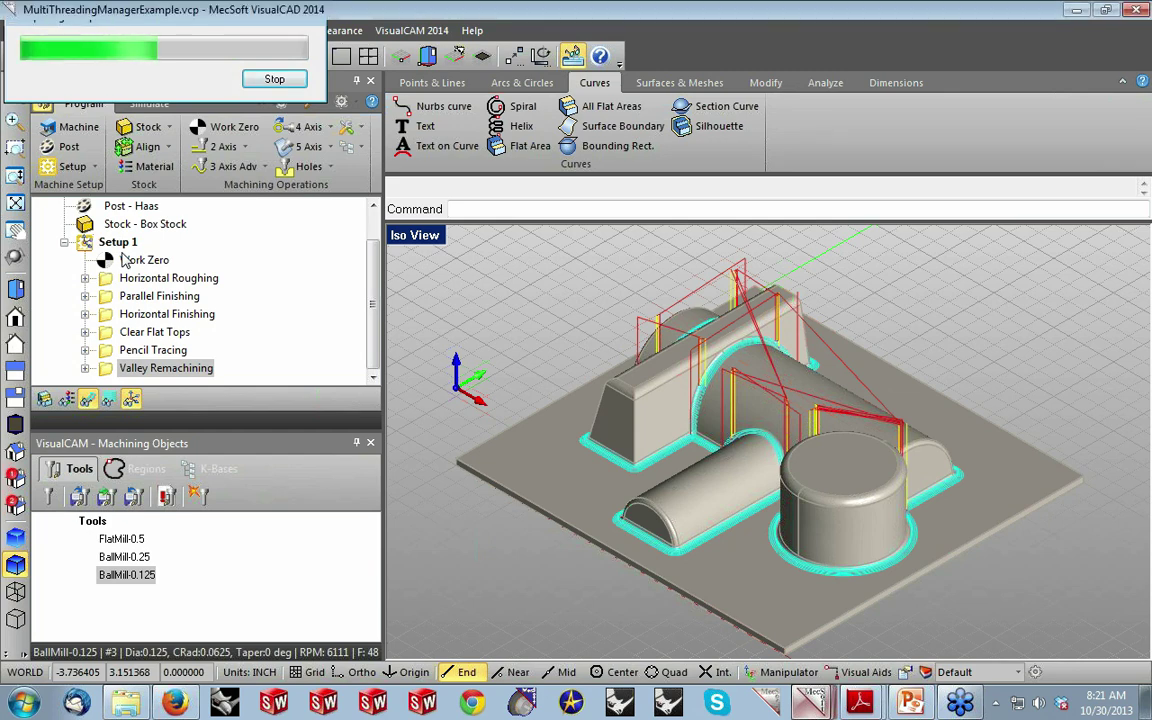
Switch to WhatsNewInVisualCAM2014.pdf in Adobe Reader and review the page 4 comparison of single-threaded and multi-threaded regeneration.
mouse_move(860, 700)
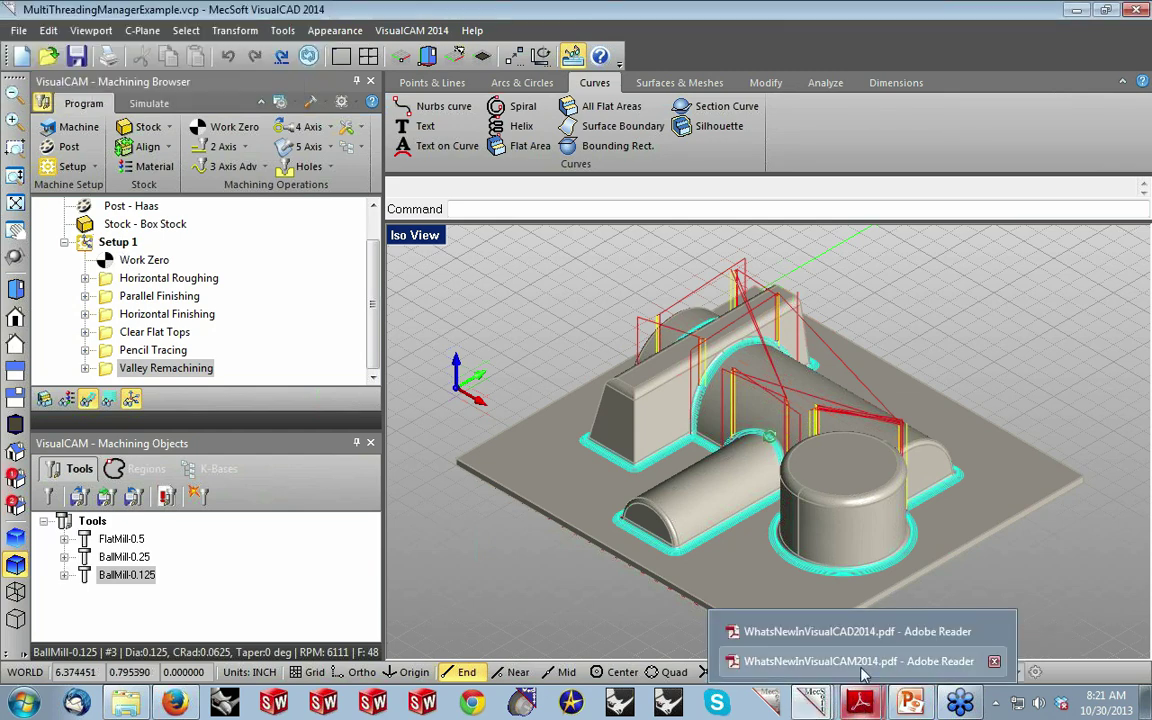
left_click(862, 665)
scroll(734, 356, "up", 15)
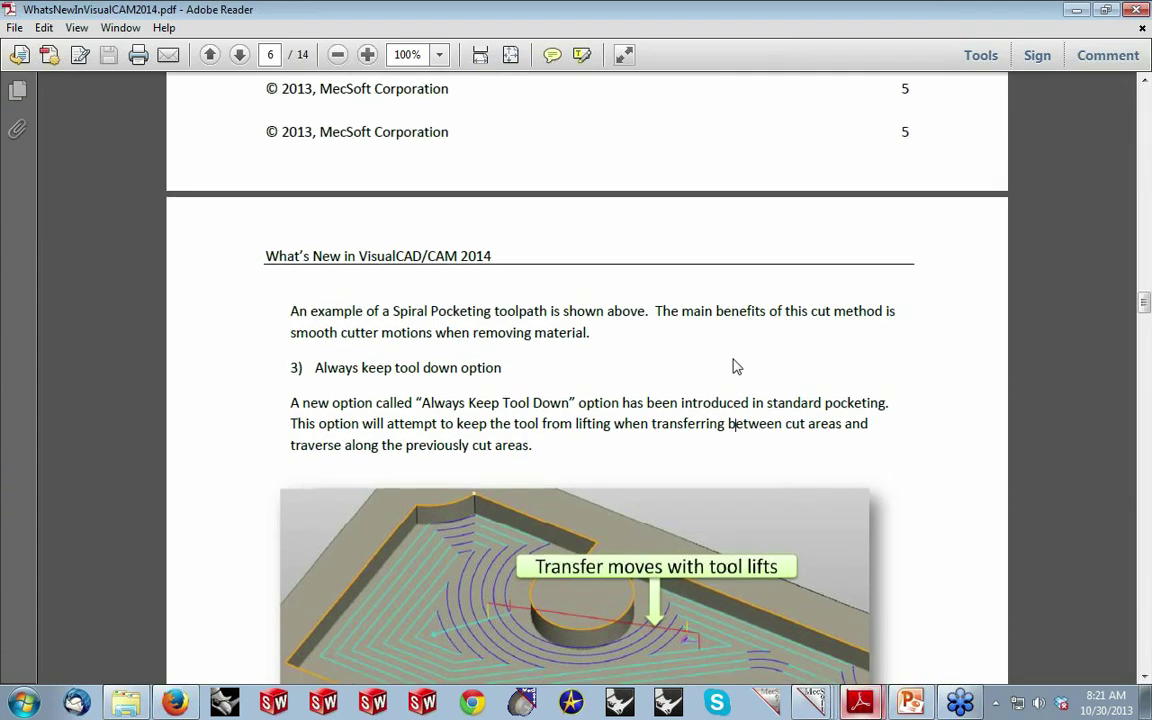
scroll(734, 356, "up", 5)
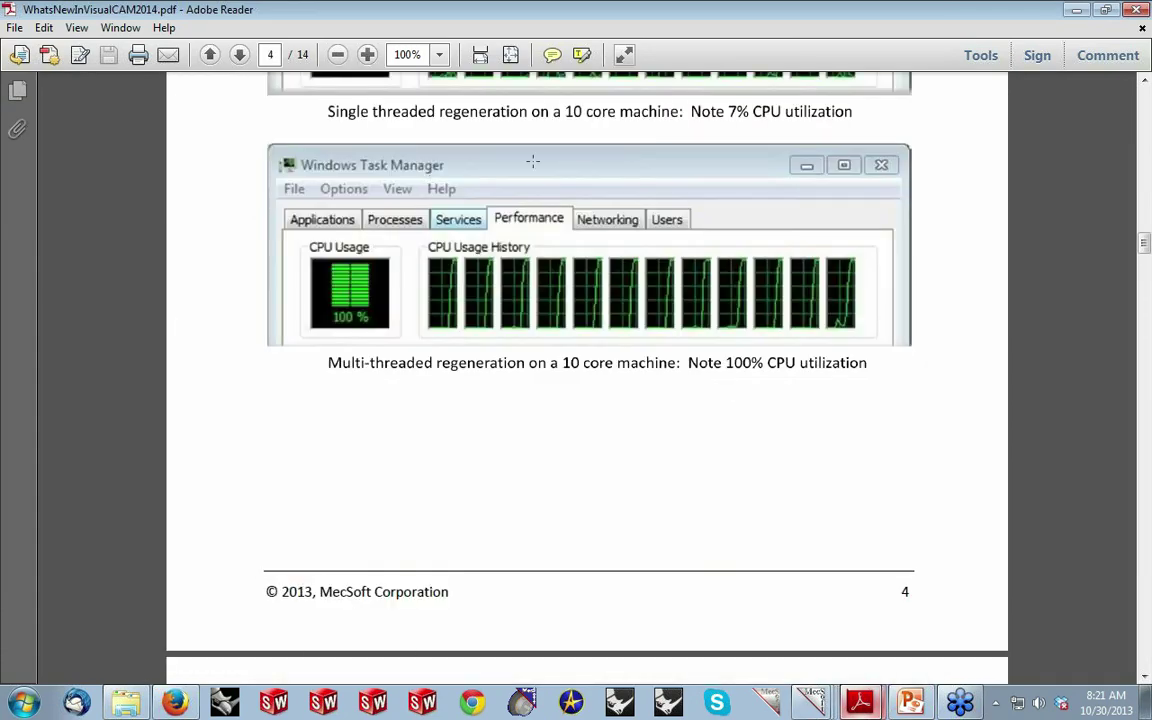
scroll(931, 337, "up", 4)
scroll(845, 336, "down", 8)
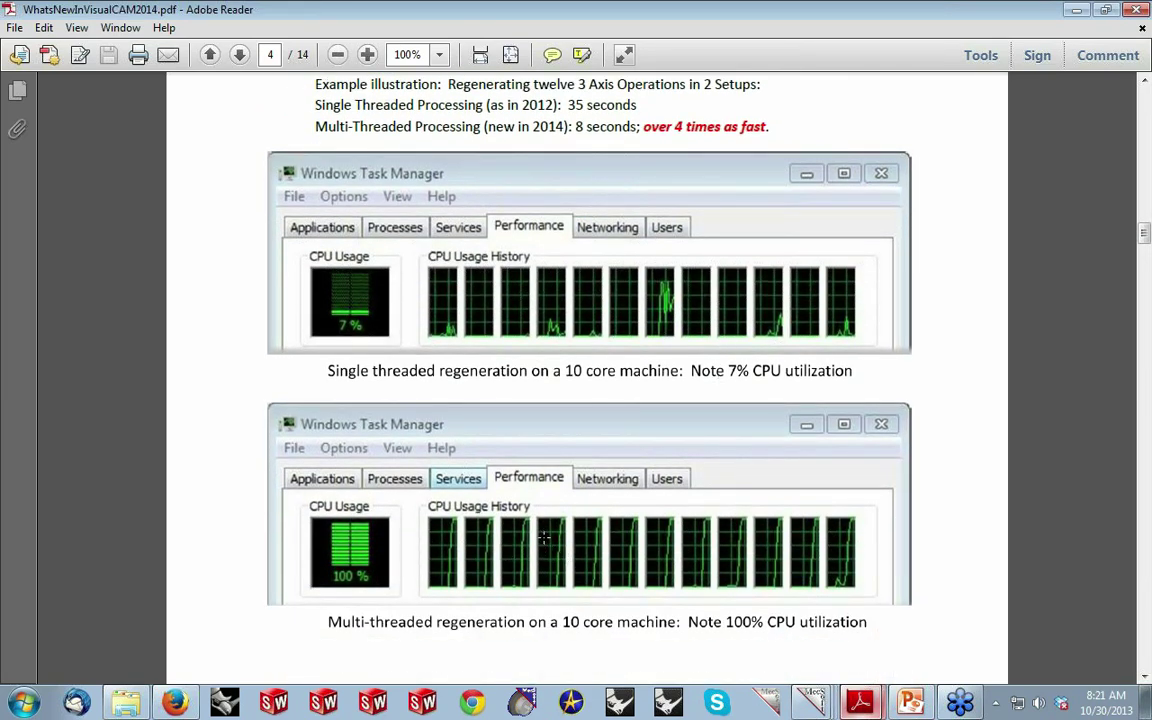
scroll(543, 539, "up", 3)
Go to the 3-Axis Enhancement section from the contents page and highlight its Always keep tool down and Pocket Spiral Machining entries.
scroll(554, 537, "up", 20)
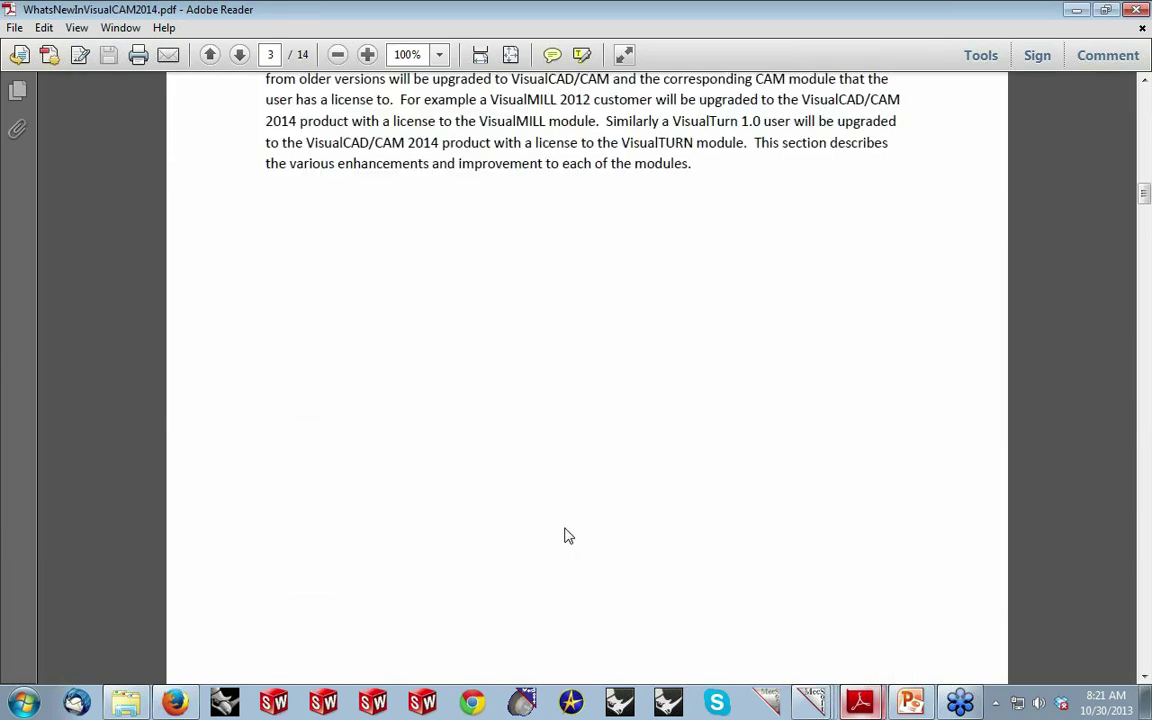
scroll(564, 533, "up", 20)
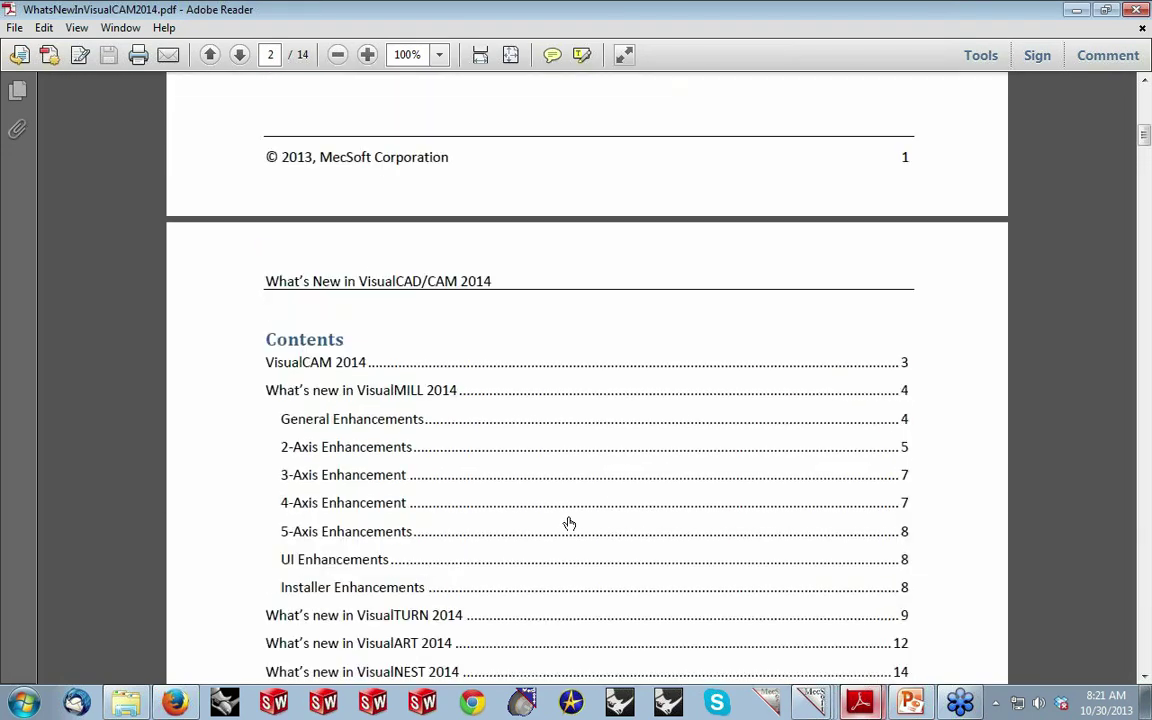
left_click(334, 475)
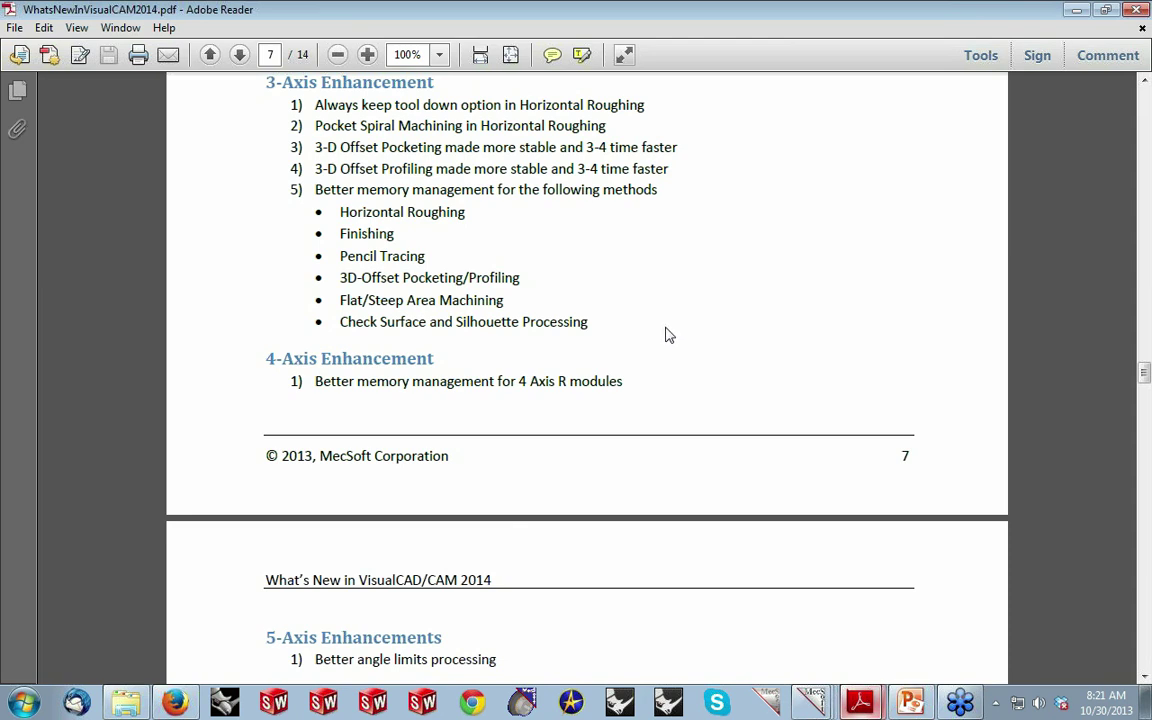
left_click_drag(311, 104, 623, 100)
left_click(628, 126)
left_click_drag(607, 125, 358, 129)
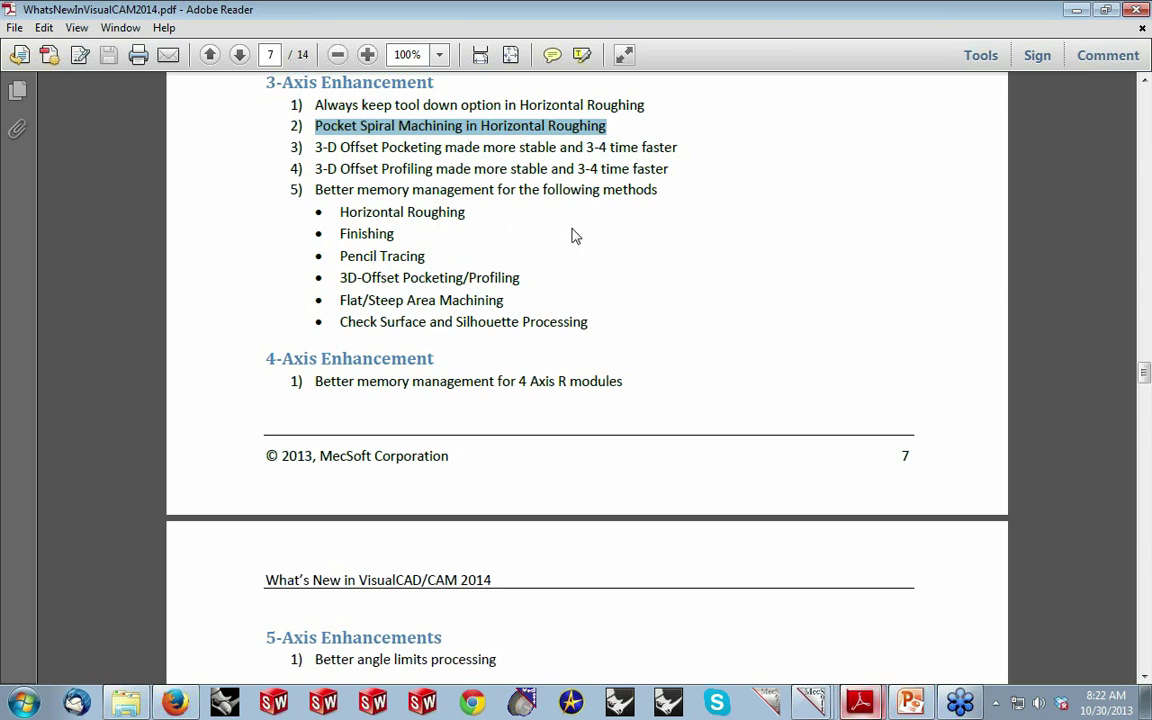
Leave the PDF for VisualCAD and start a new document, discarding the changes to MultiThreadingManagerExample.vcp.
key("Right")
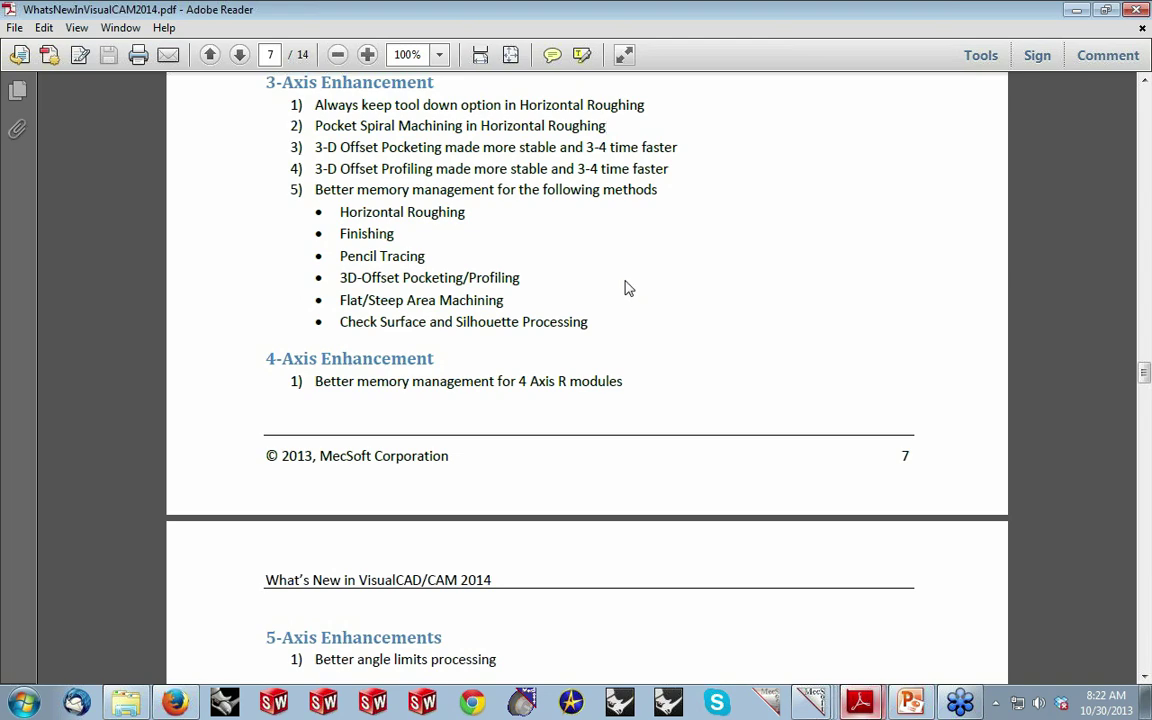
left_click(1073, 12)
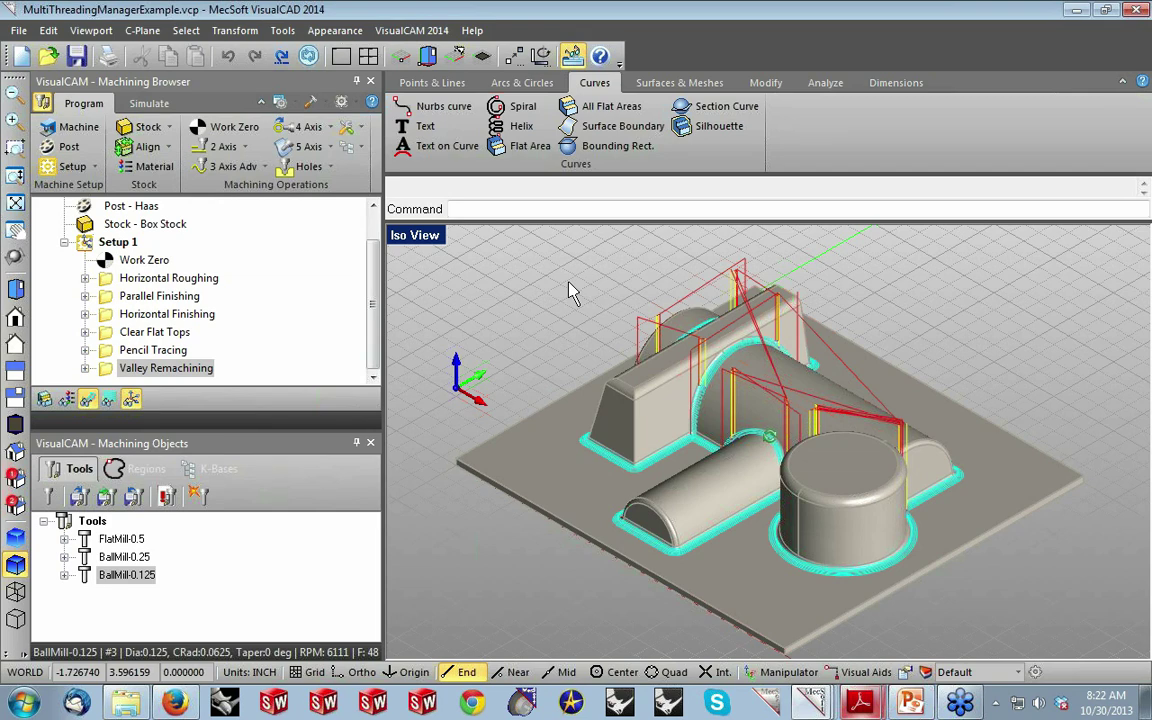
left_click(21, 56)
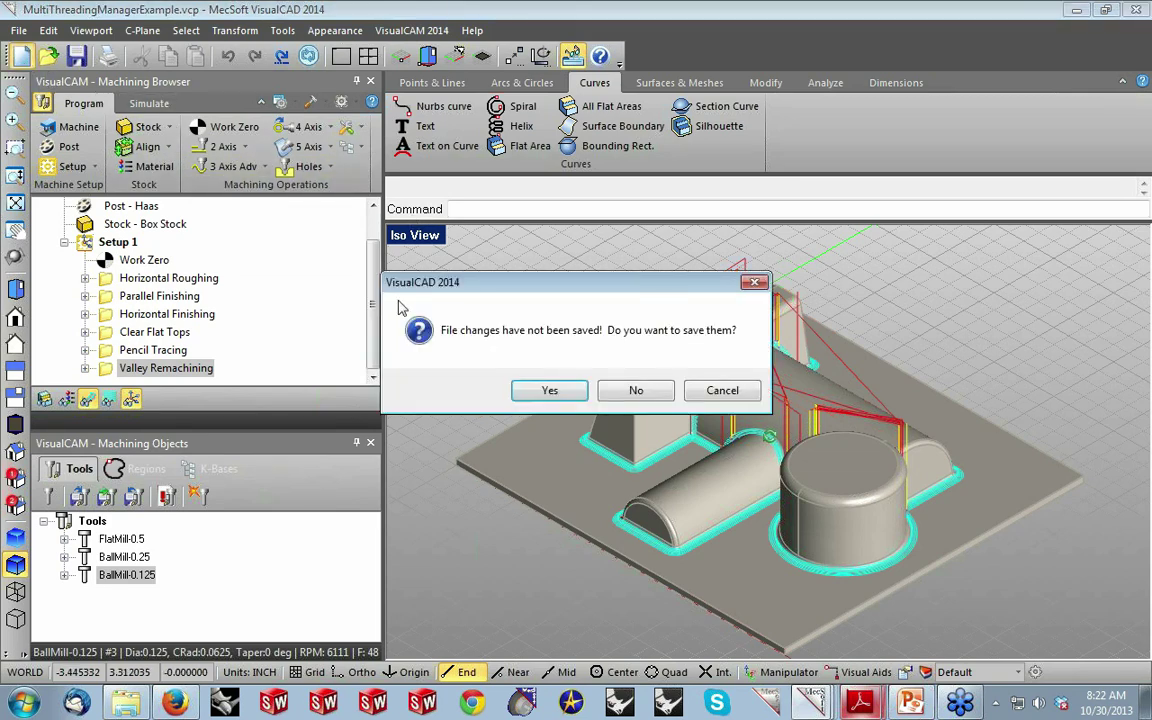
left_click(633, 390)
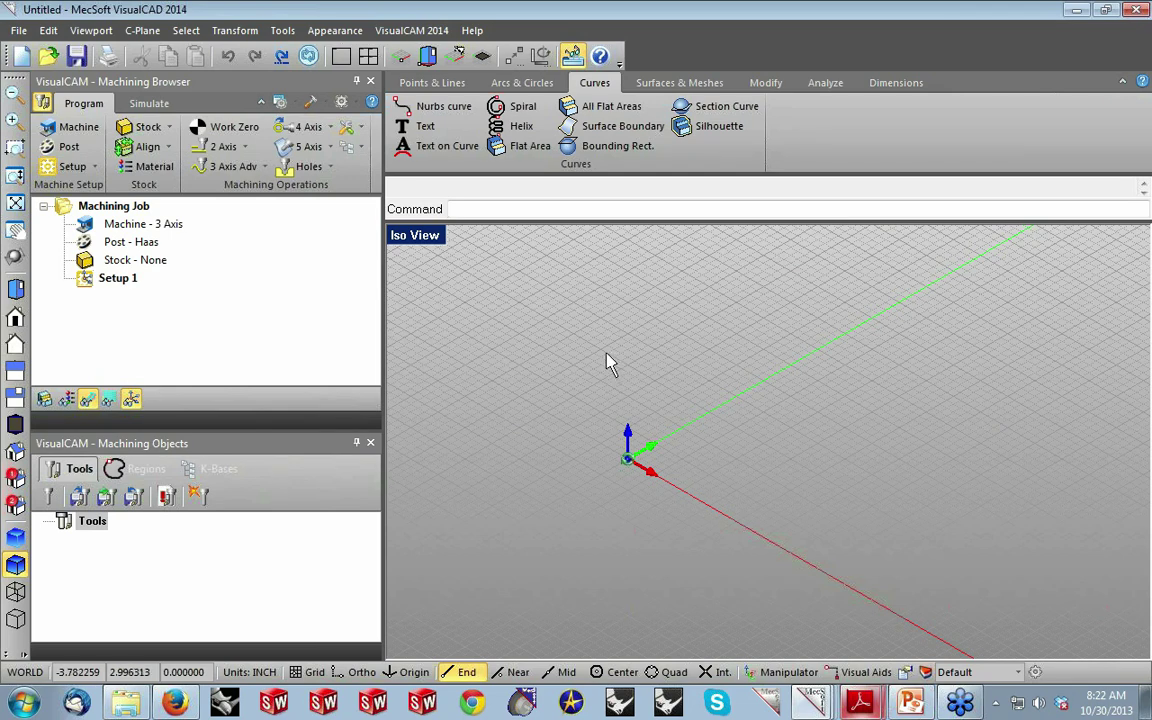
Load the VisualCAM TURN module in place of MILL and show the empty document in Top View.
left_click(403, 31)
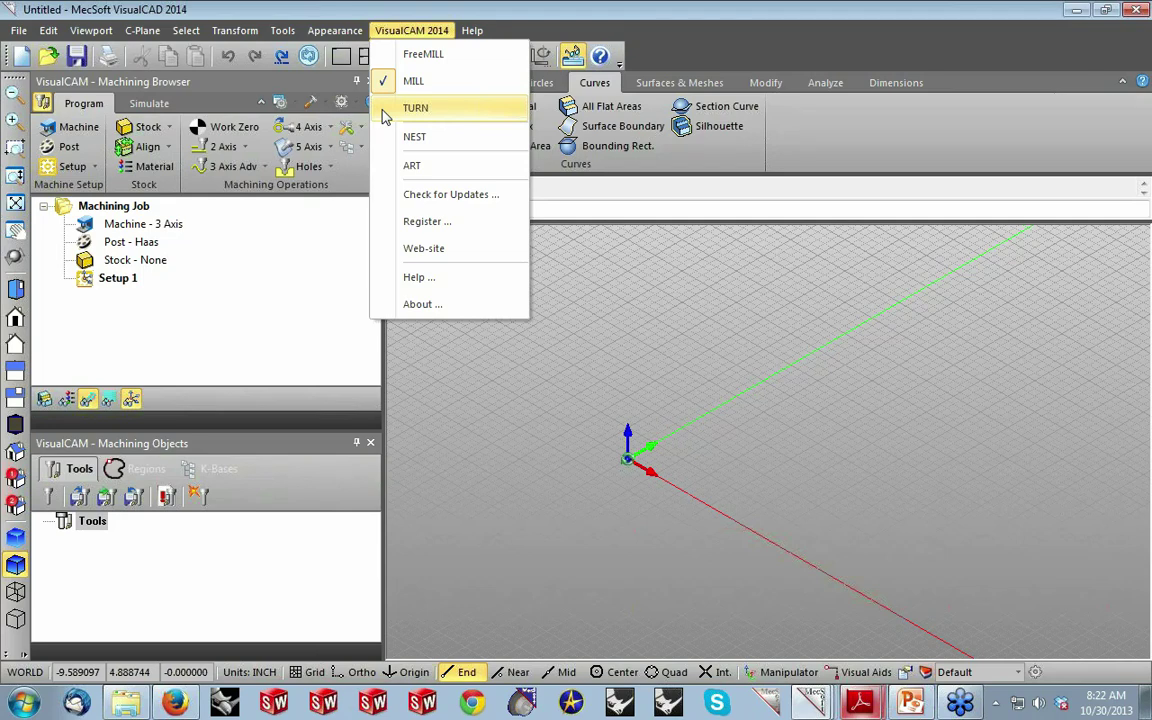
left_click(414, 107)
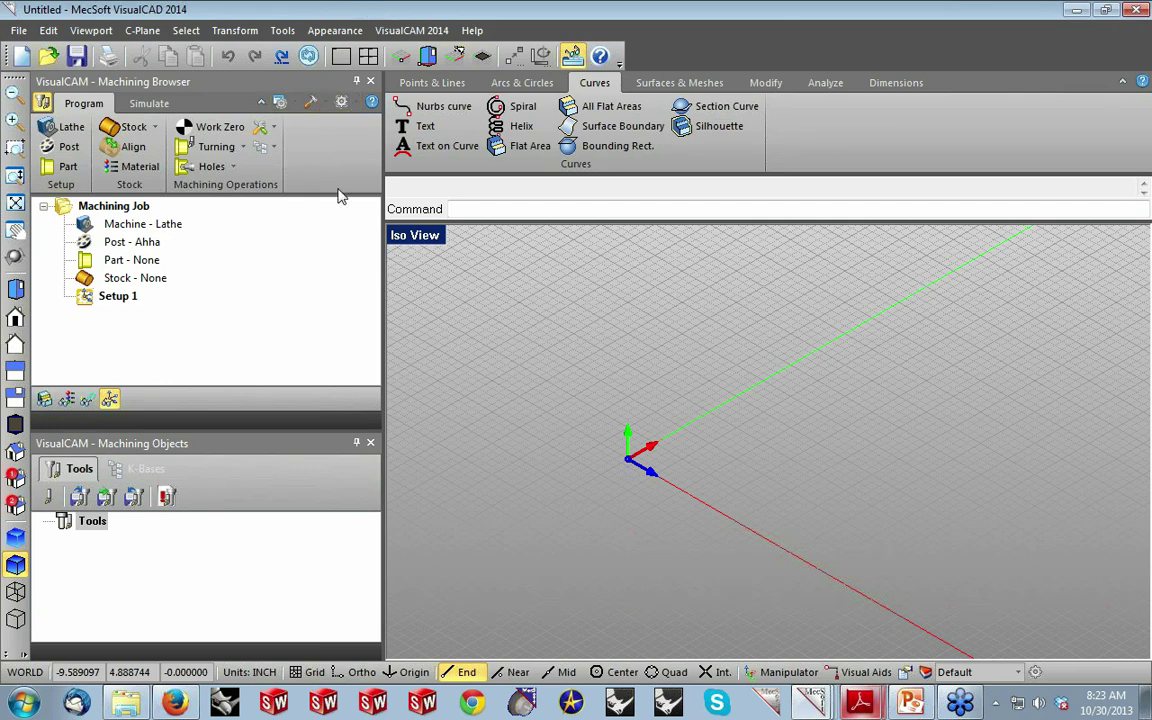
left_click(16, 289)
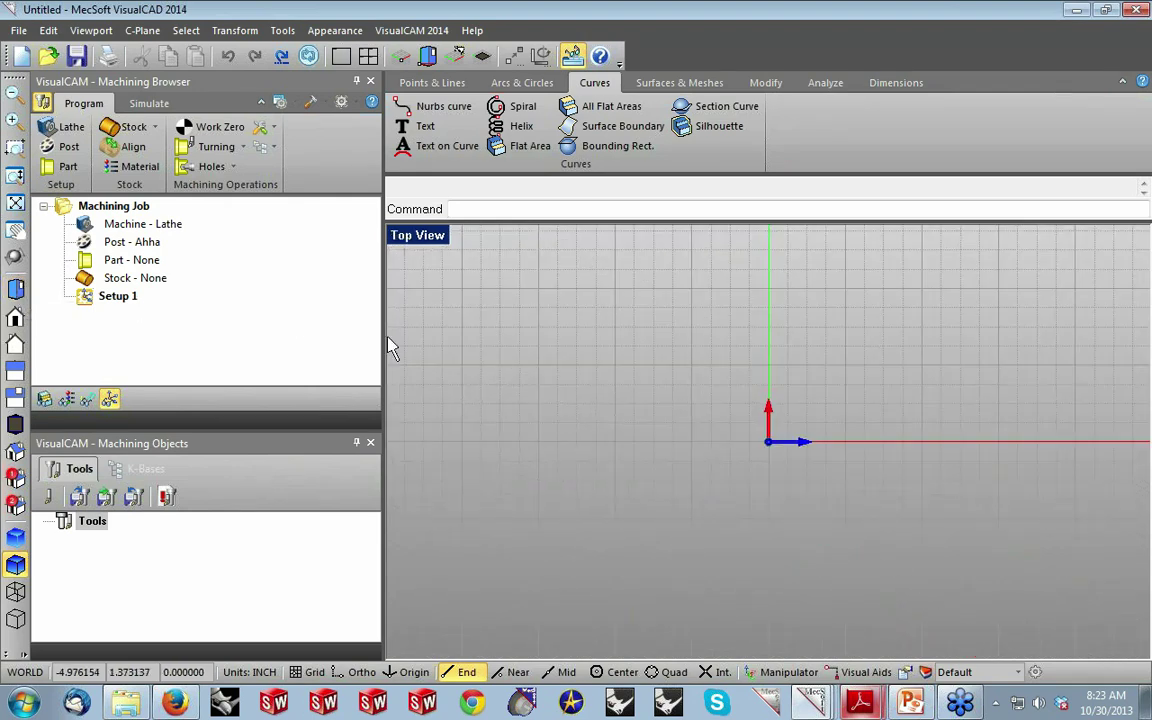
scroll(417, 379, "down", 5)
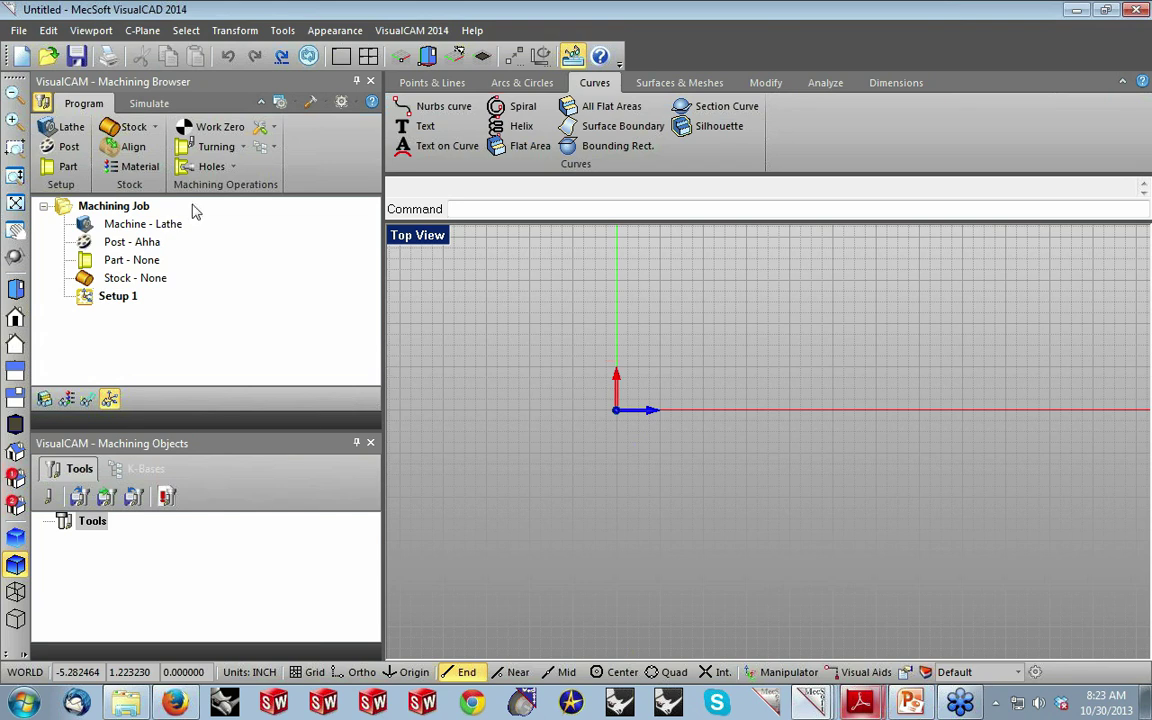
left_click(140, 105)
left_click(84, 104)
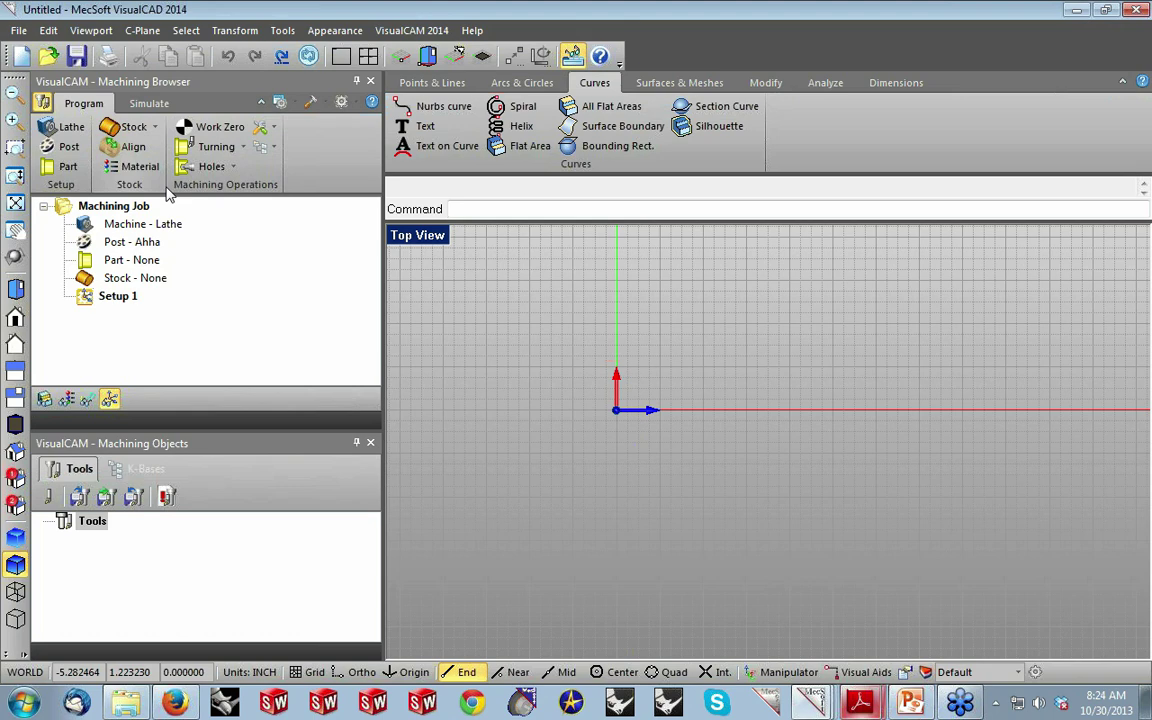
scroll(445, 397, "down", 1)
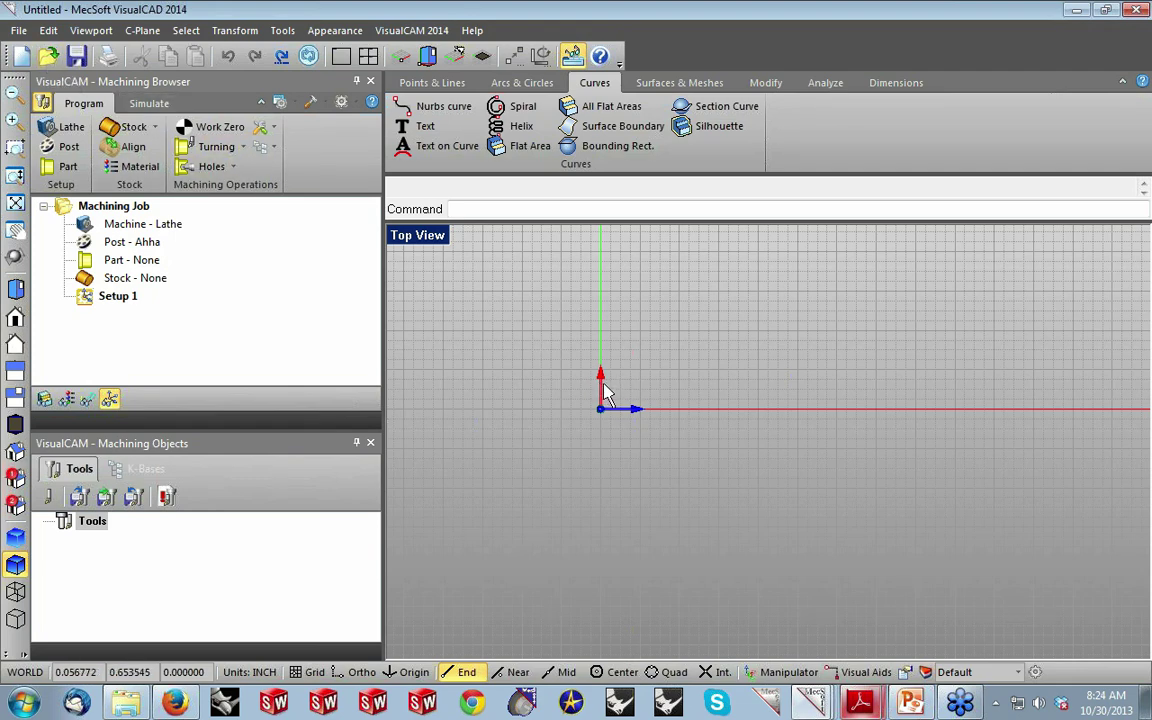
Open TurnPartExample.vcp and enlarge the Machining Browser to fit the whole machining job tree.
left_click(49, 57)
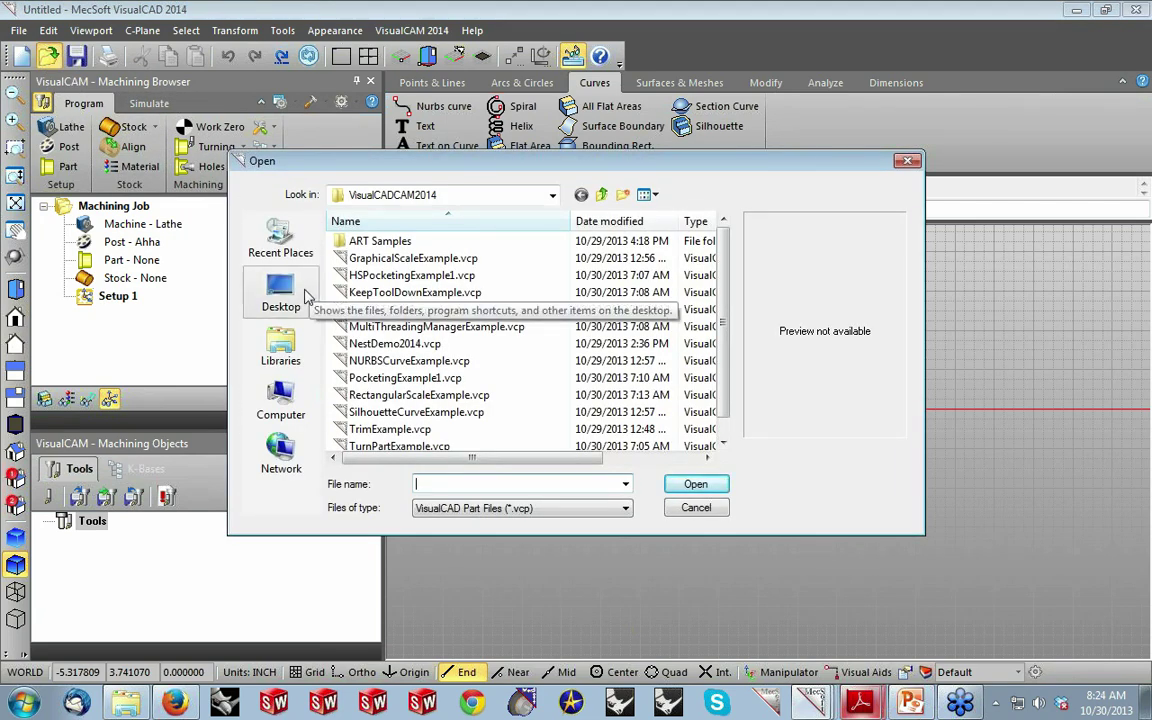
left_click(399, 446)
left_click(696, 486)
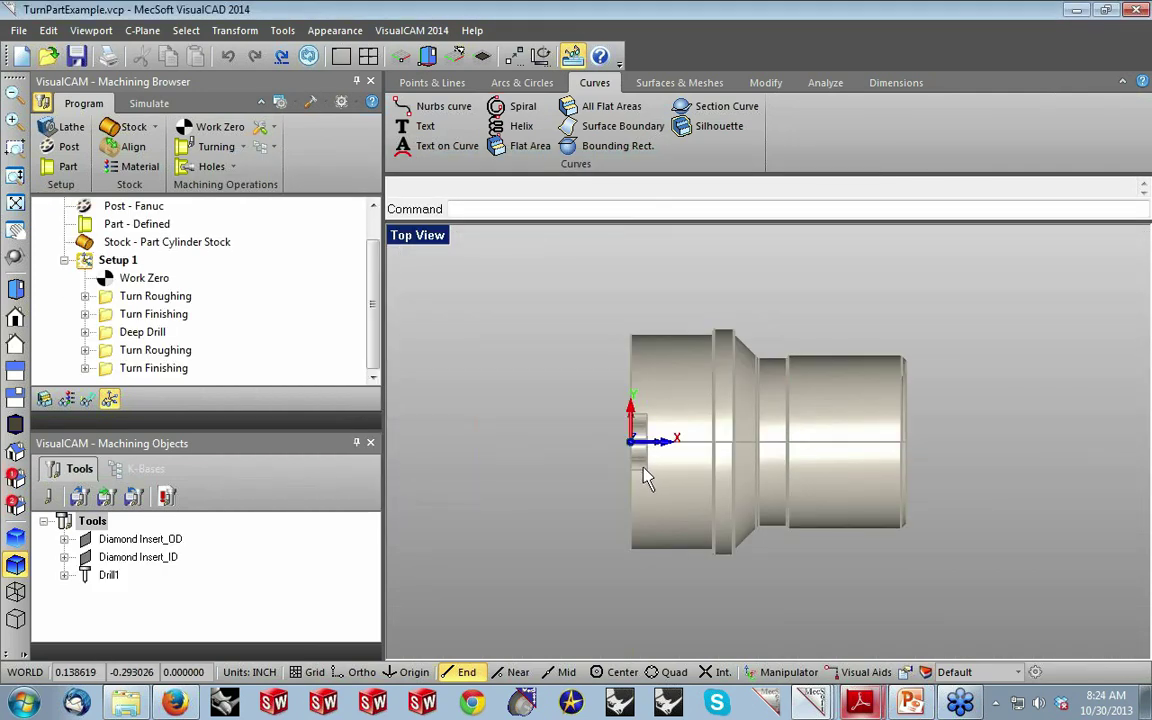
scroll(870, 502, "up", 1)
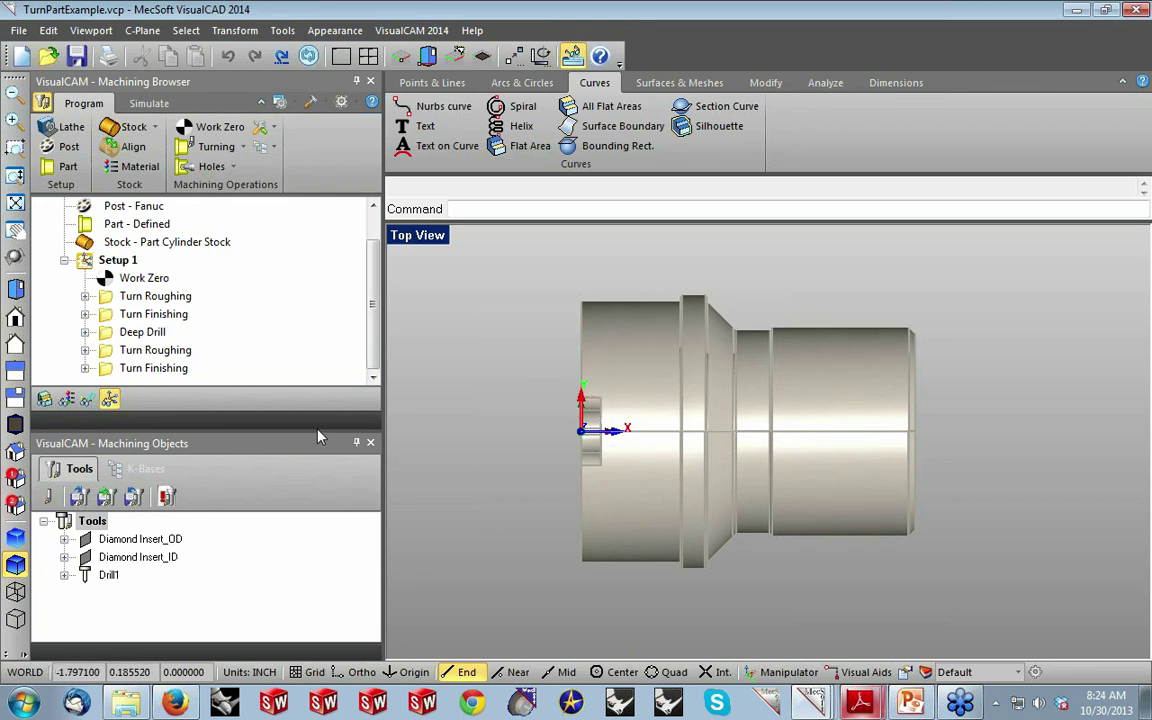
left_click_drag(317, 428, 318, 473)
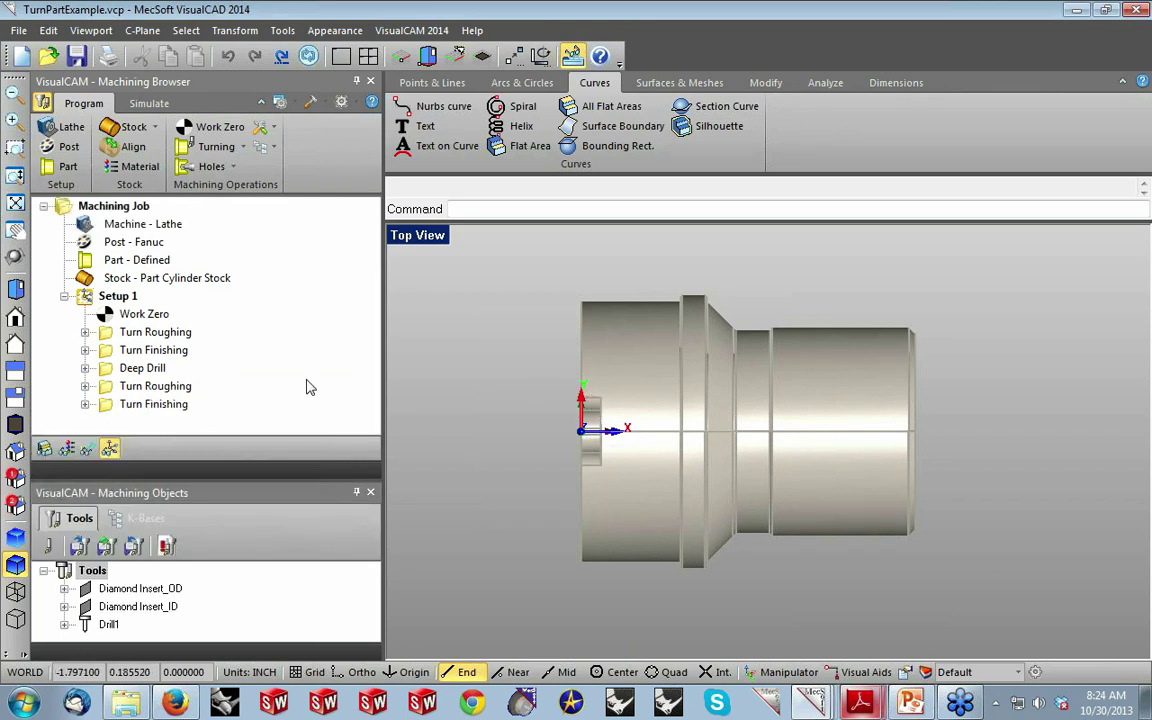
Review the surfaces selected as turning part geometry and the stock types available for turning.
left_click(63, 170)
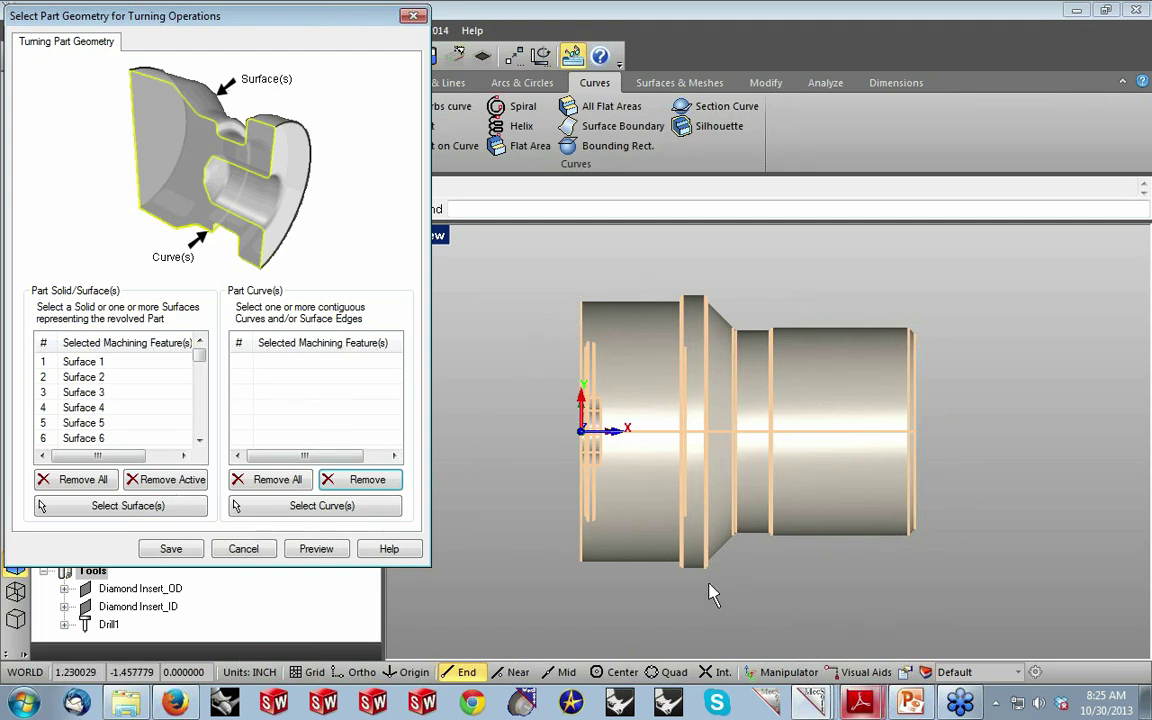
left_click(266, 555)
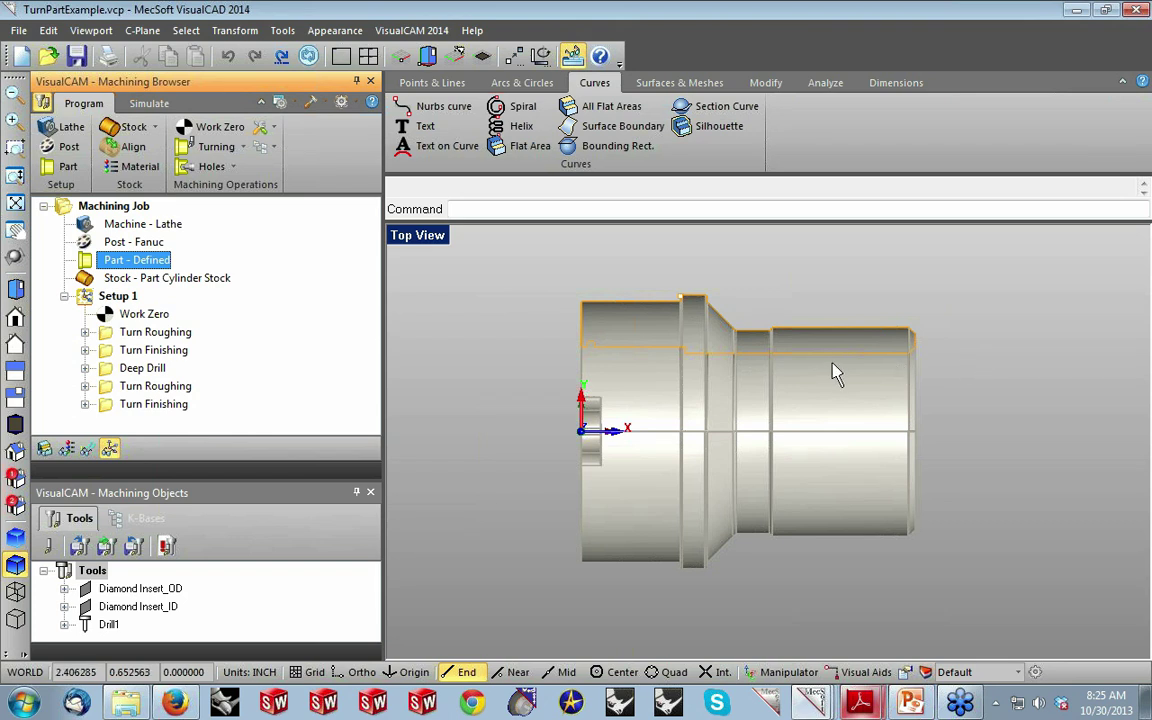
left_click(155, 128)
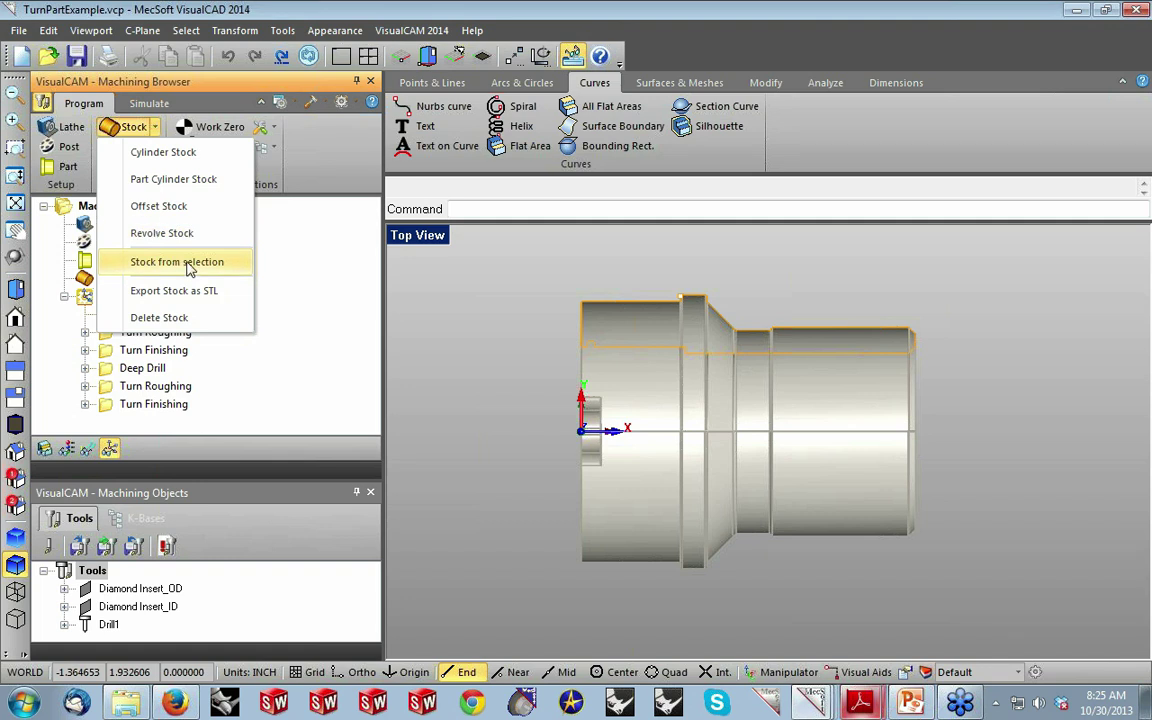
left_click(325, 258)
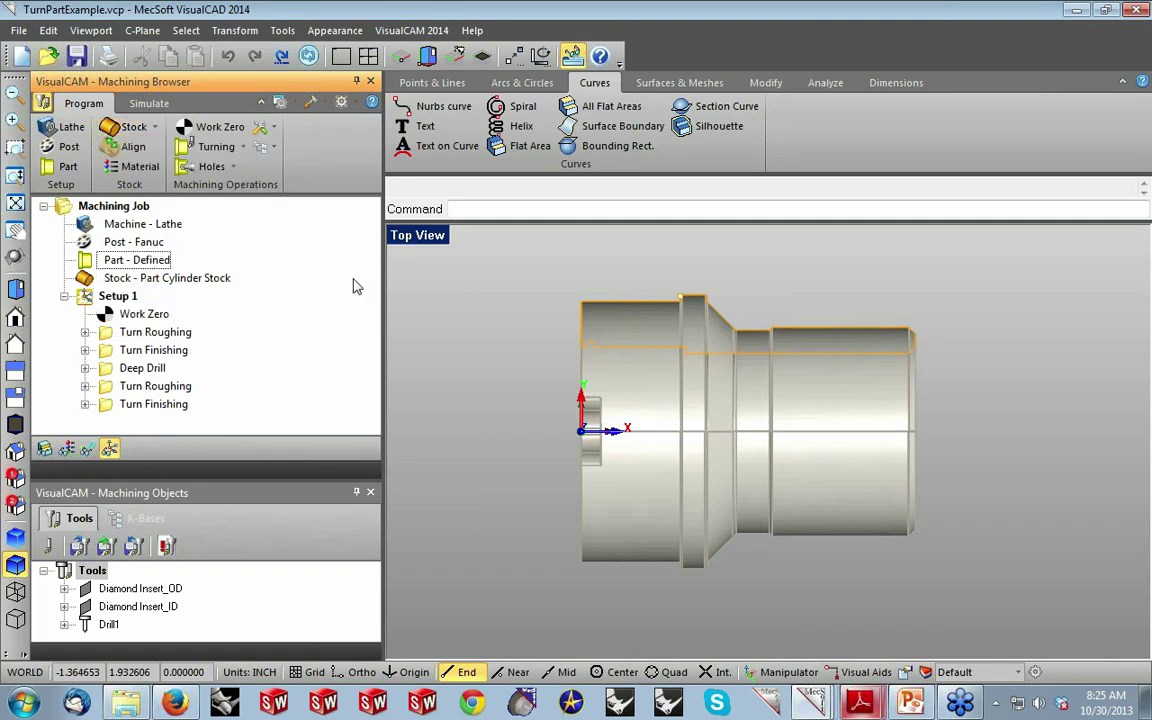
Examine the Z alignment options for the stock about the part, previewing Left alignment without applying it.
left_click(130, 149)
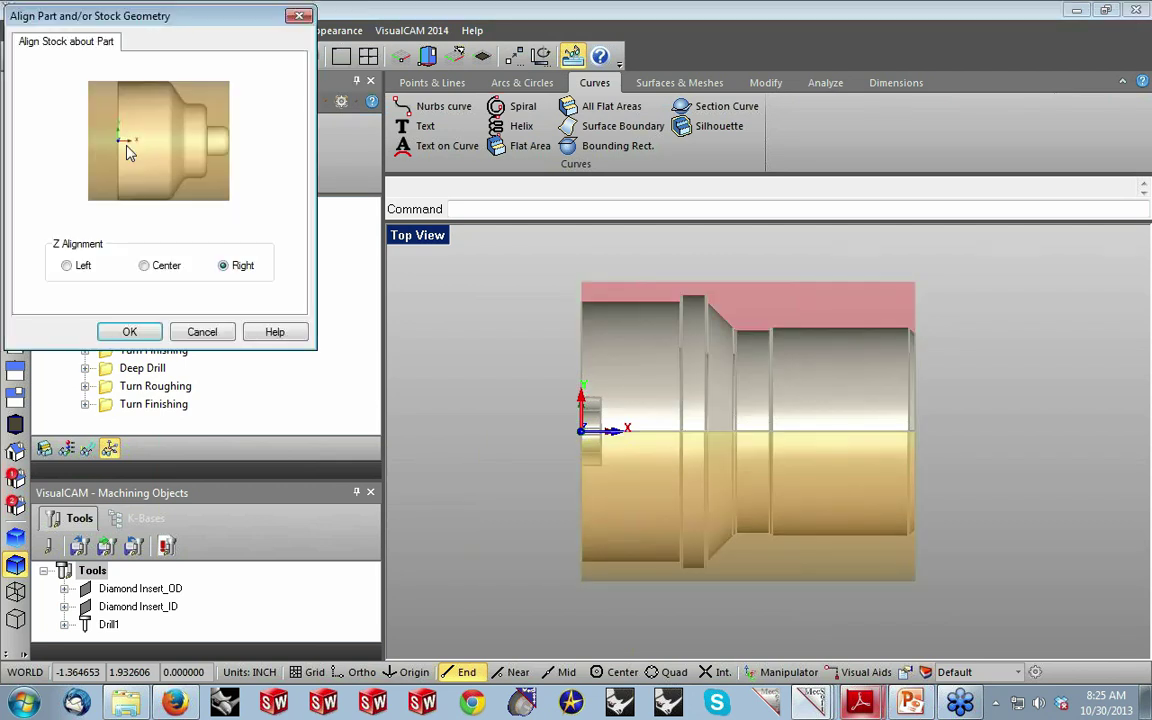
left_click(75, 264)
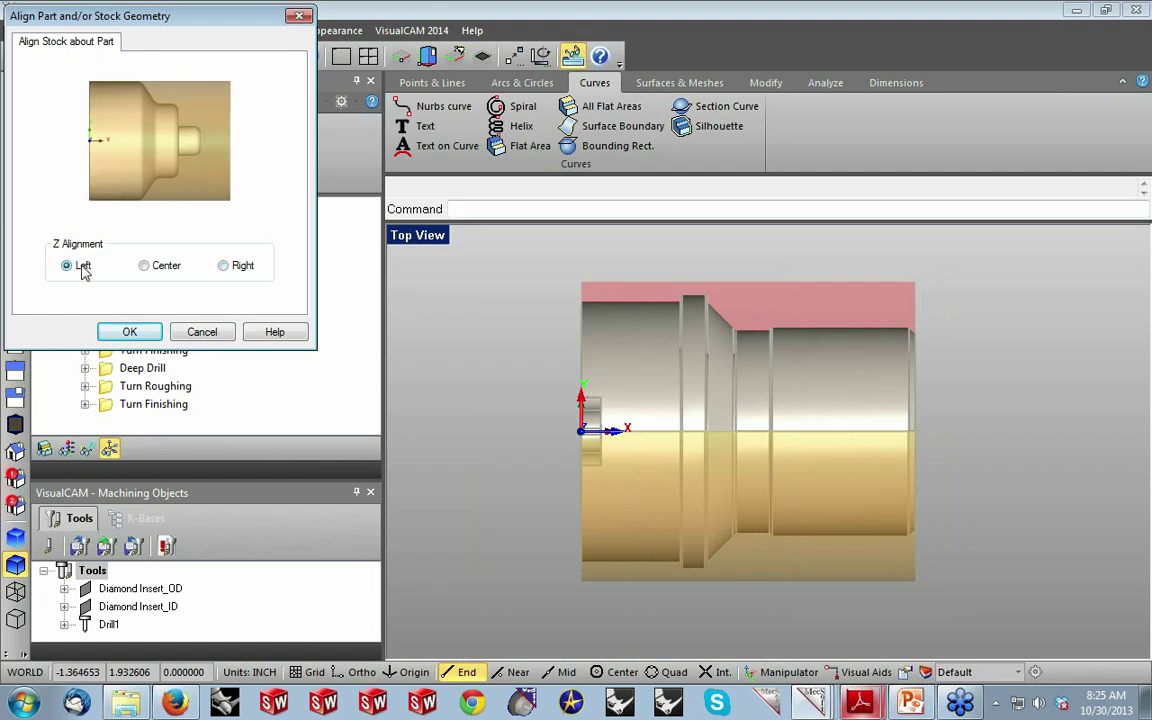
left_click(203, 331)
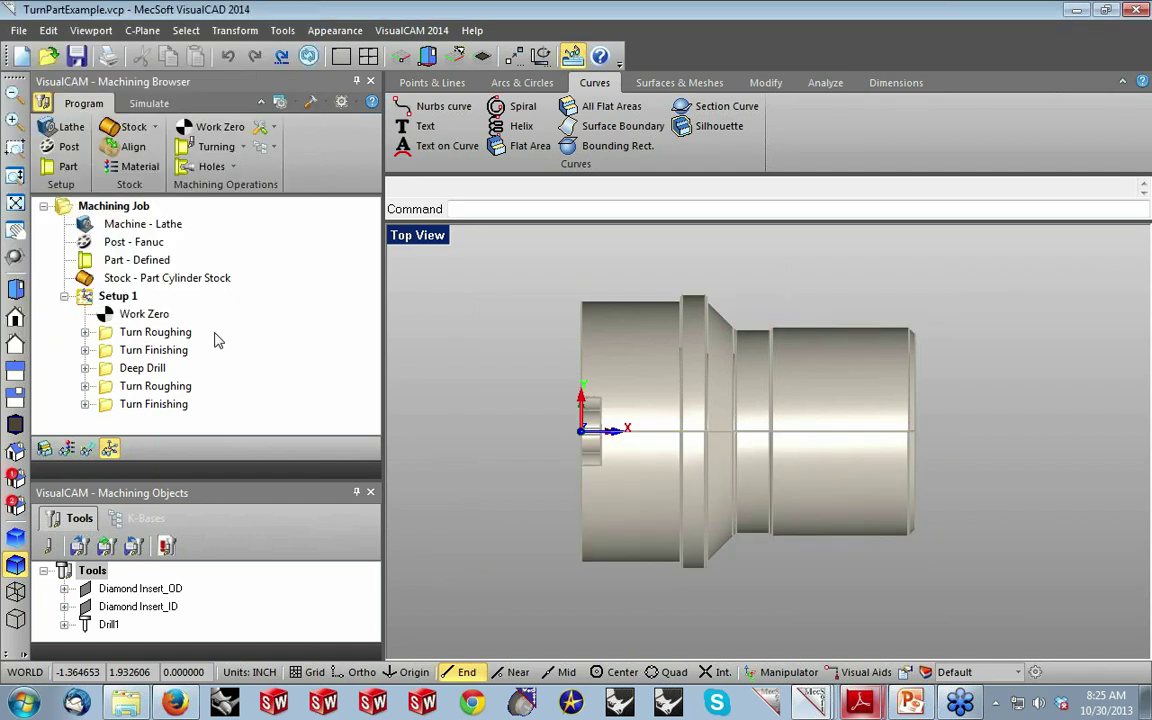
Review the stock material selection and the Work Zero settings of Setup 1 without changing them.
left_click(141, 168)
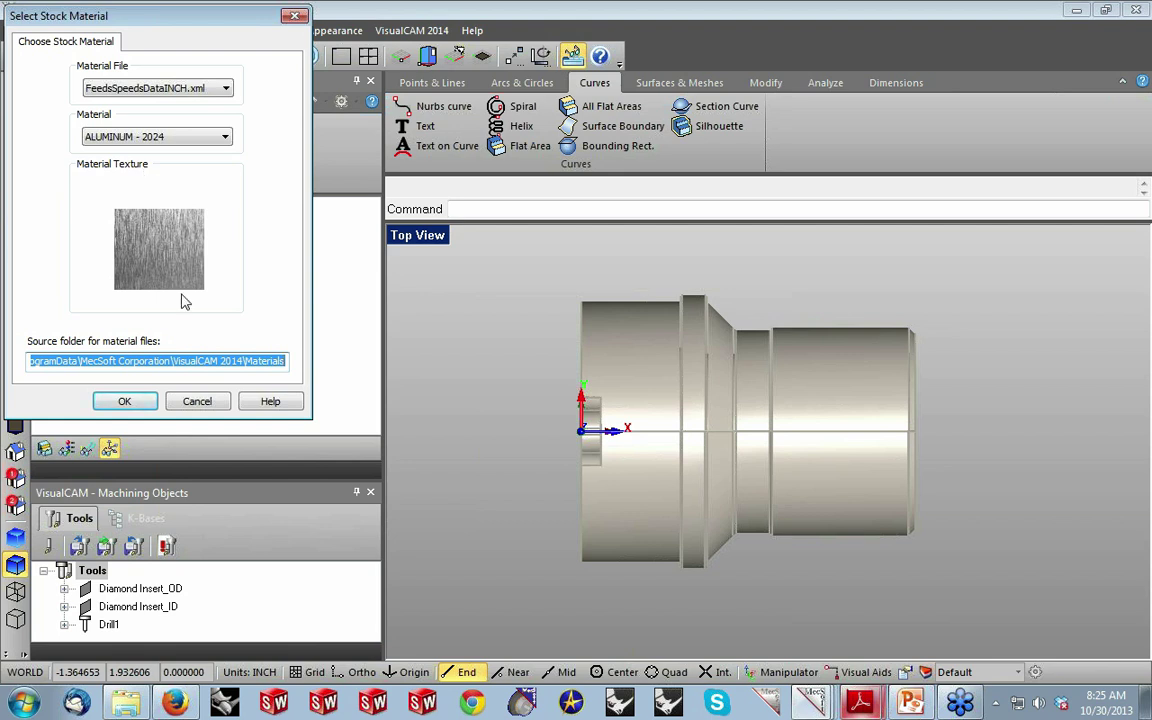
left_click(196, 401)
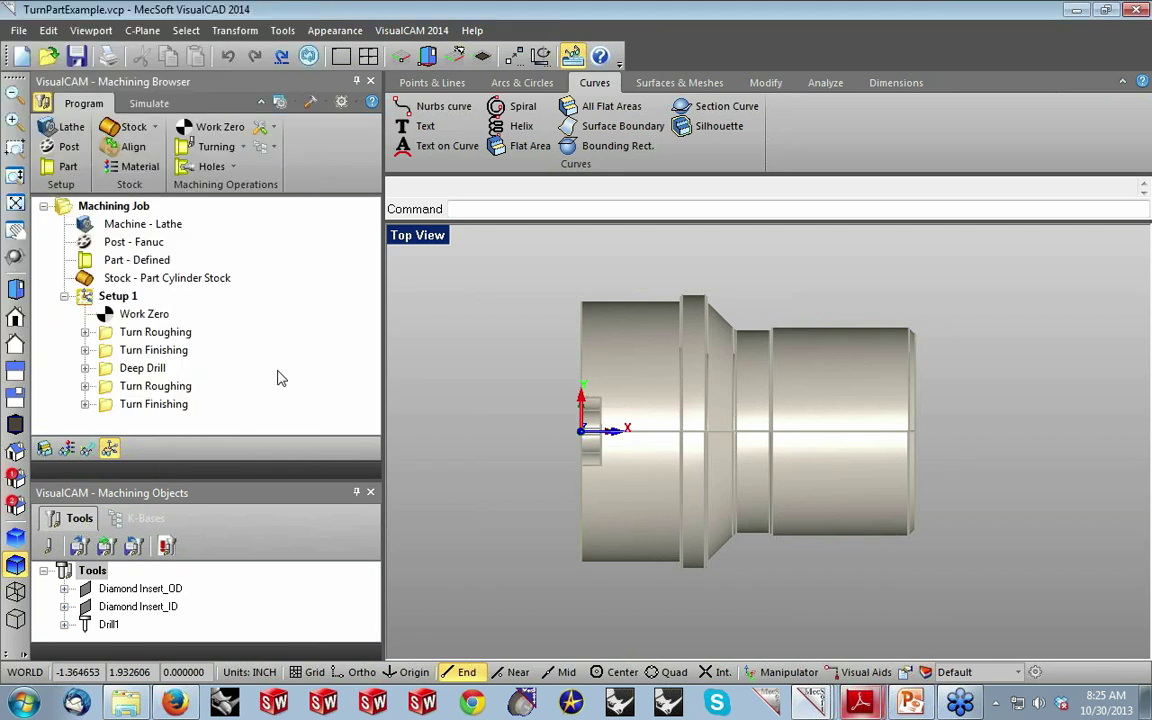
double_click(110, 318)
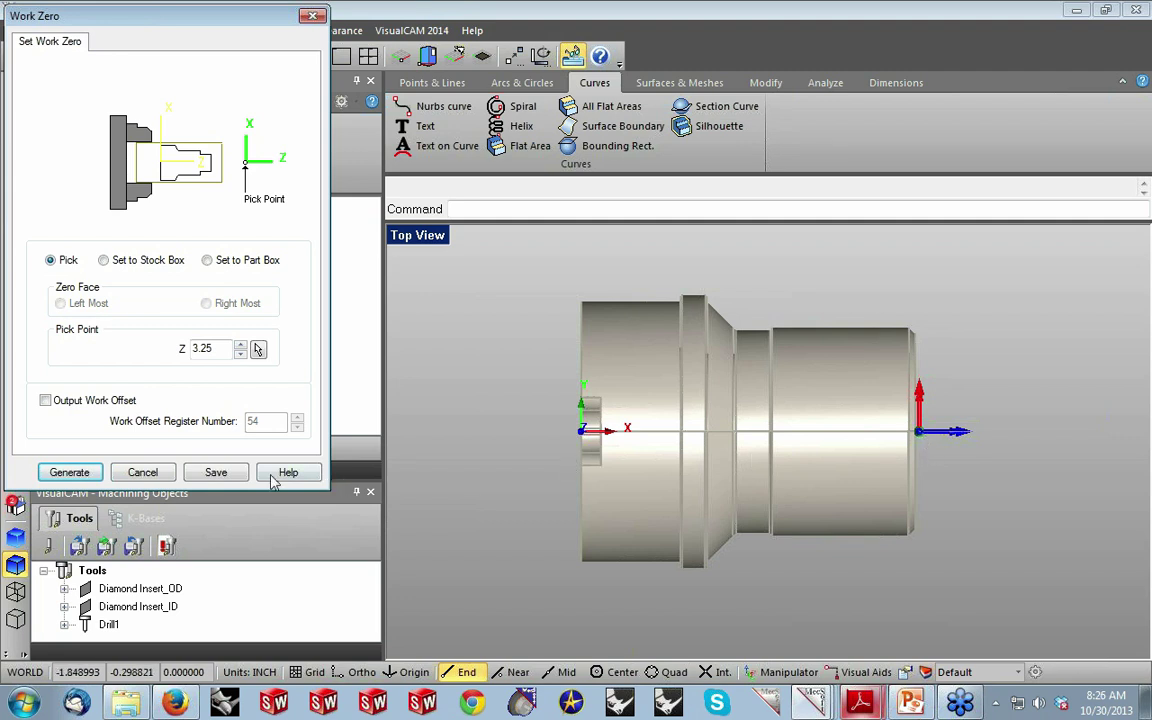
left_click(142, 472)
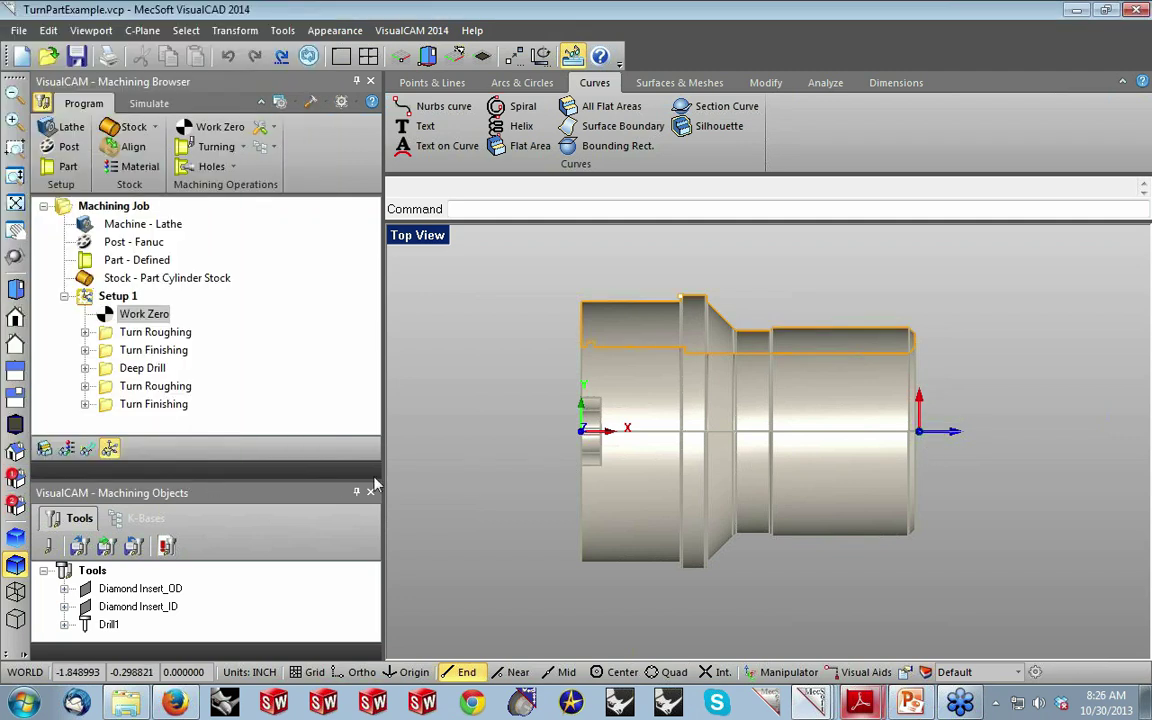
Review the available turning operation types and the hole-making operation types.
left_click(242, 149)
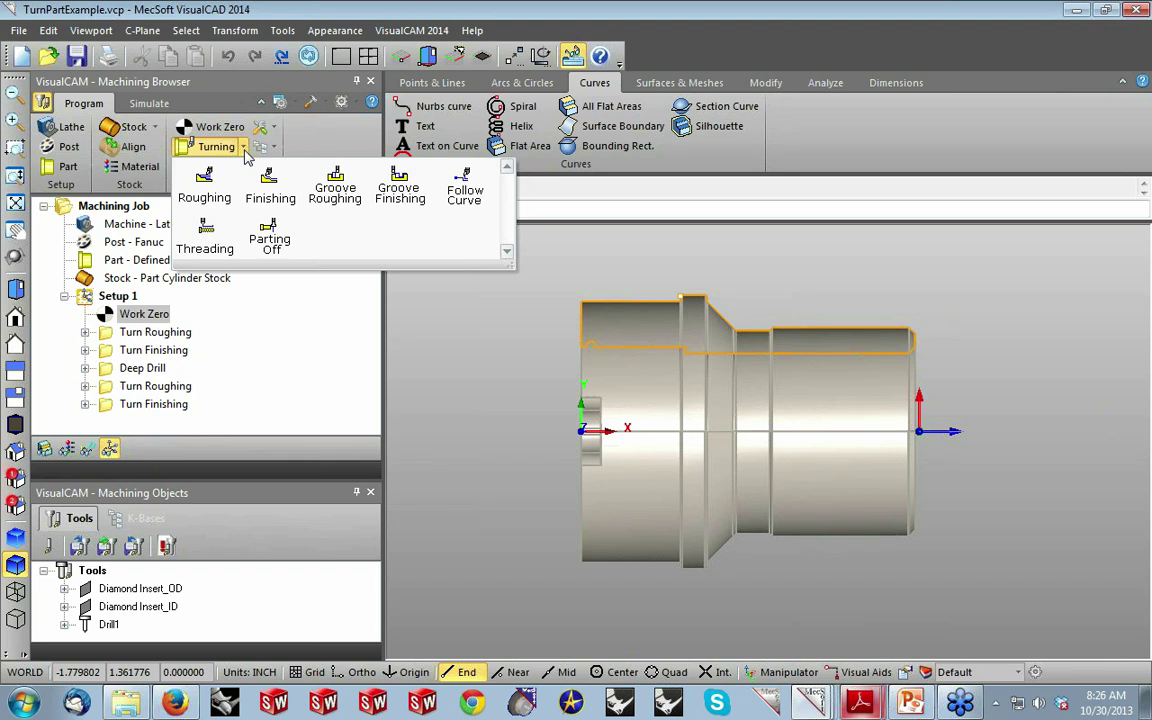
left_click(244, 150)
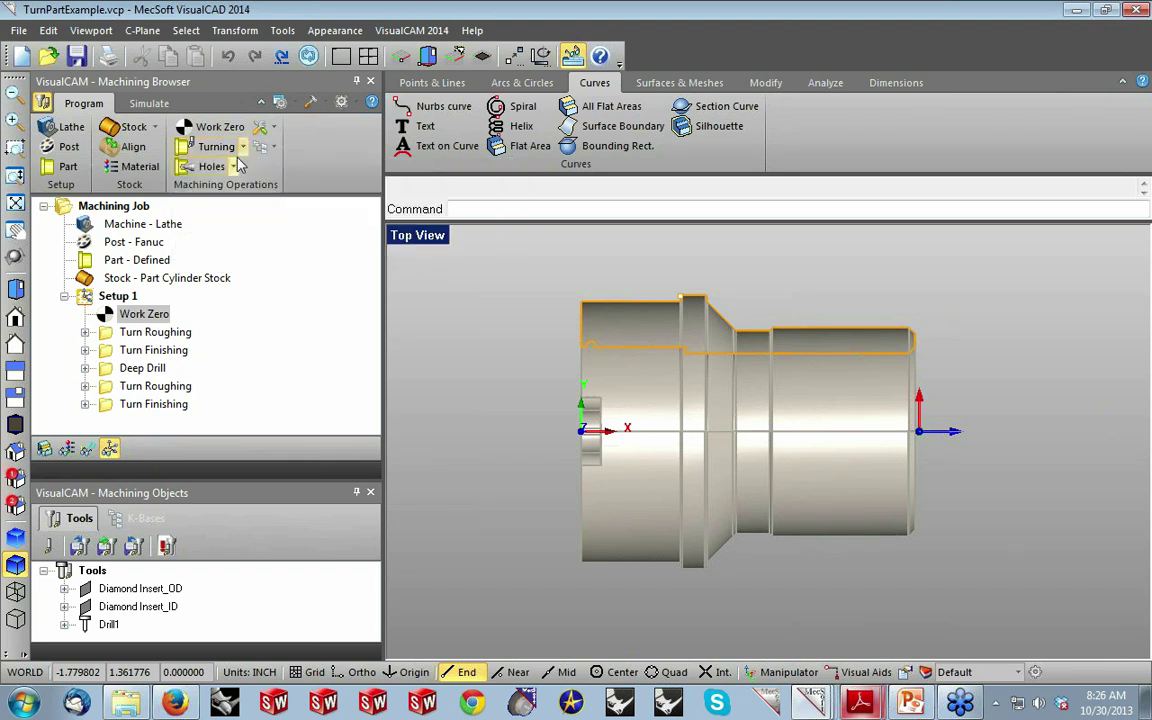
left_click(233, 168)
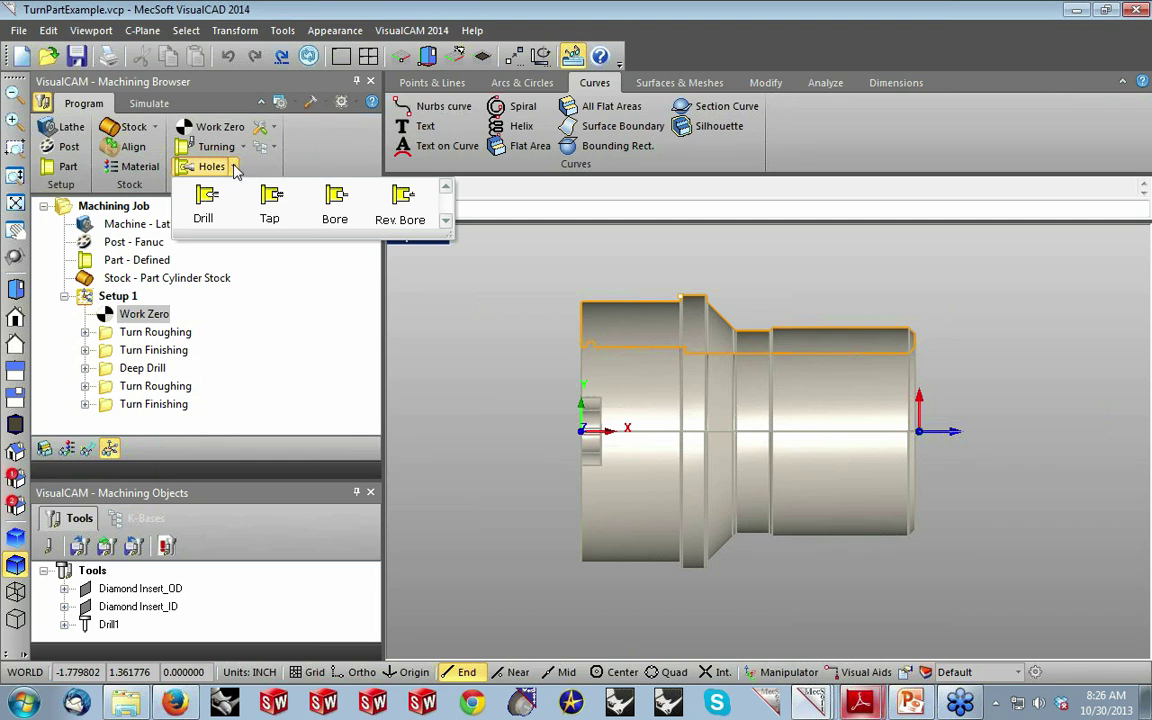
left_click(233, 168)
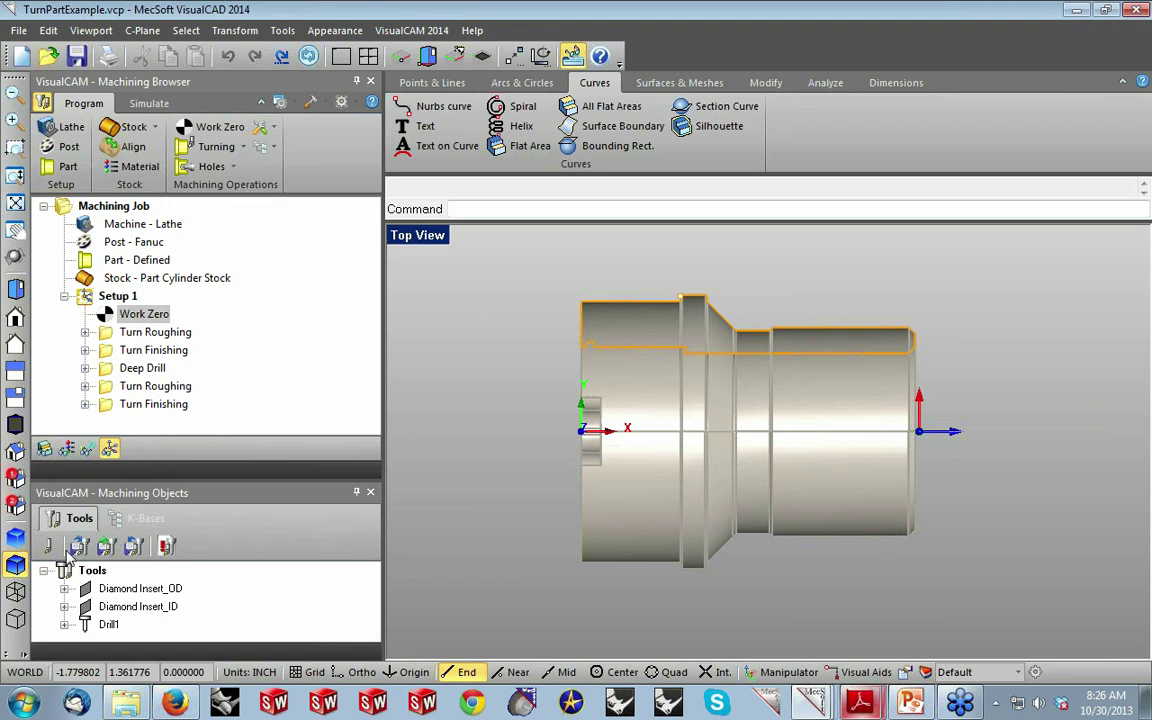
Browse the available turning insert types, from diamond and triangular through groove and thread to parting off.
left_click_drag(112, 479, 106, 385)
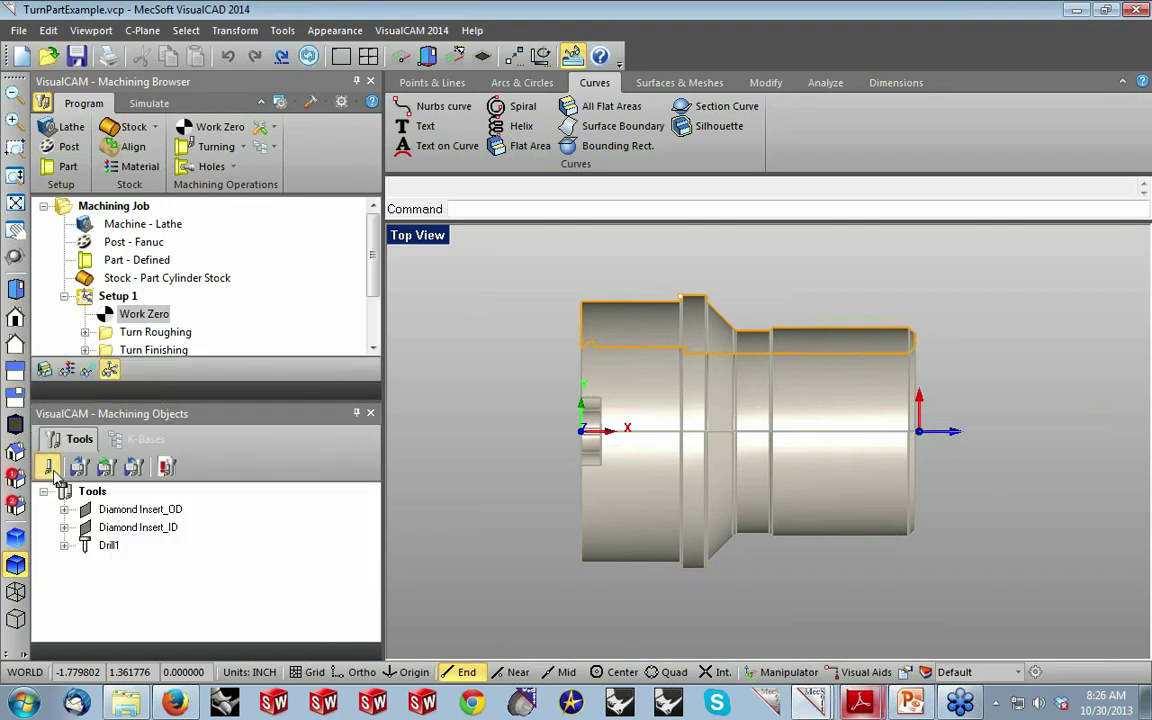
left_click(49, 467)
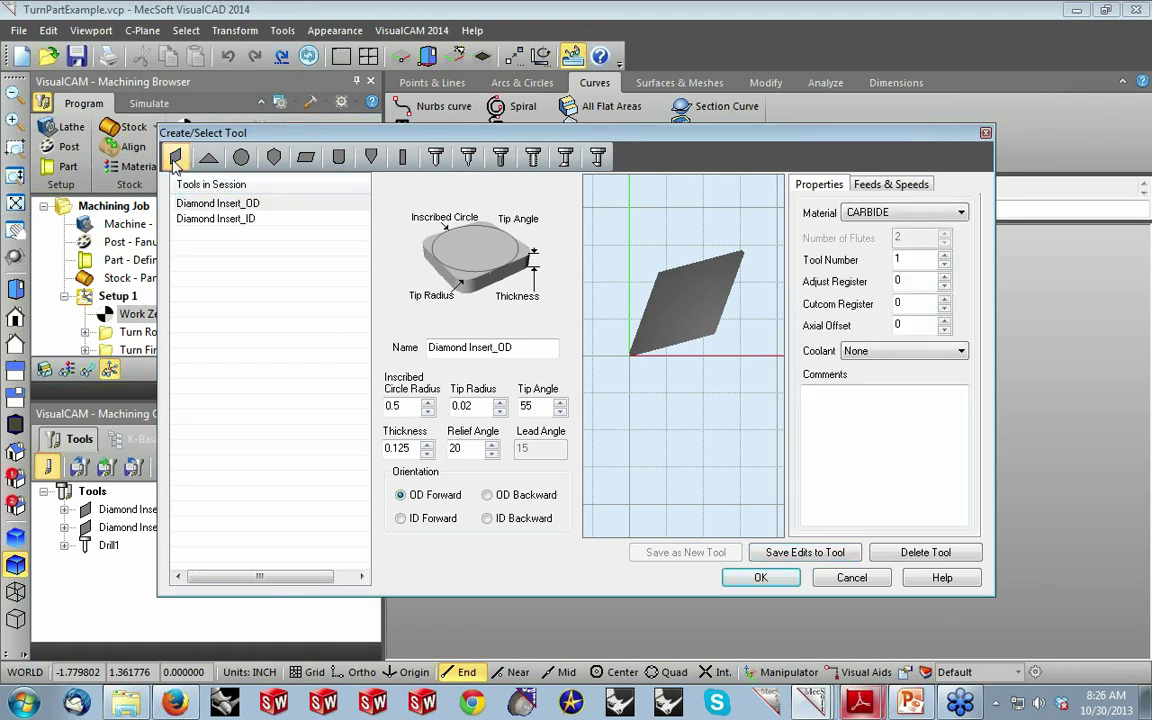
left_click(208, 158)
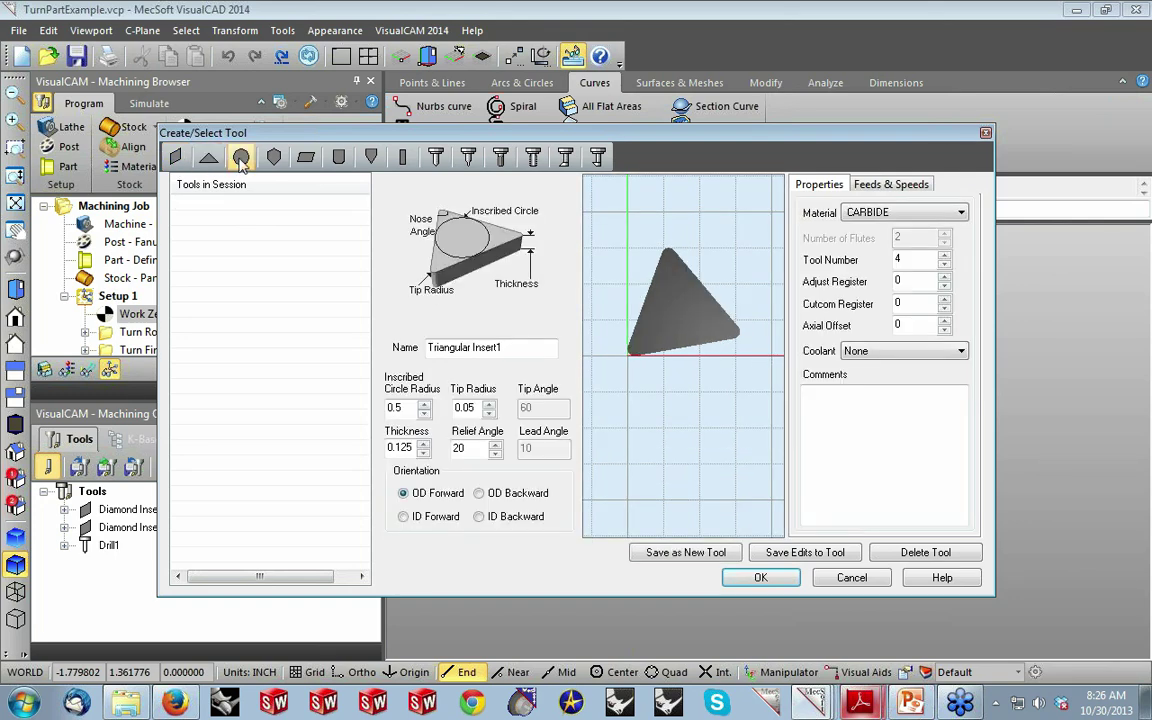
left_click(241, 158)
left_click(274, 158)
left_click(306, 158)
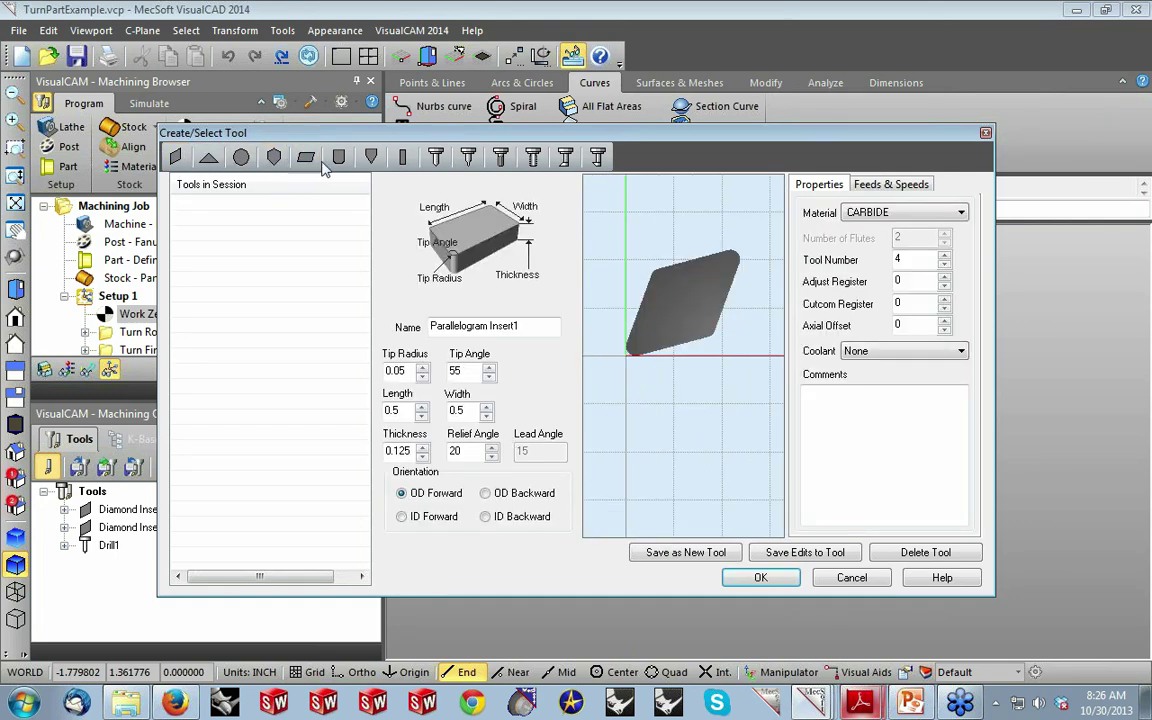
left_click(338, 158)
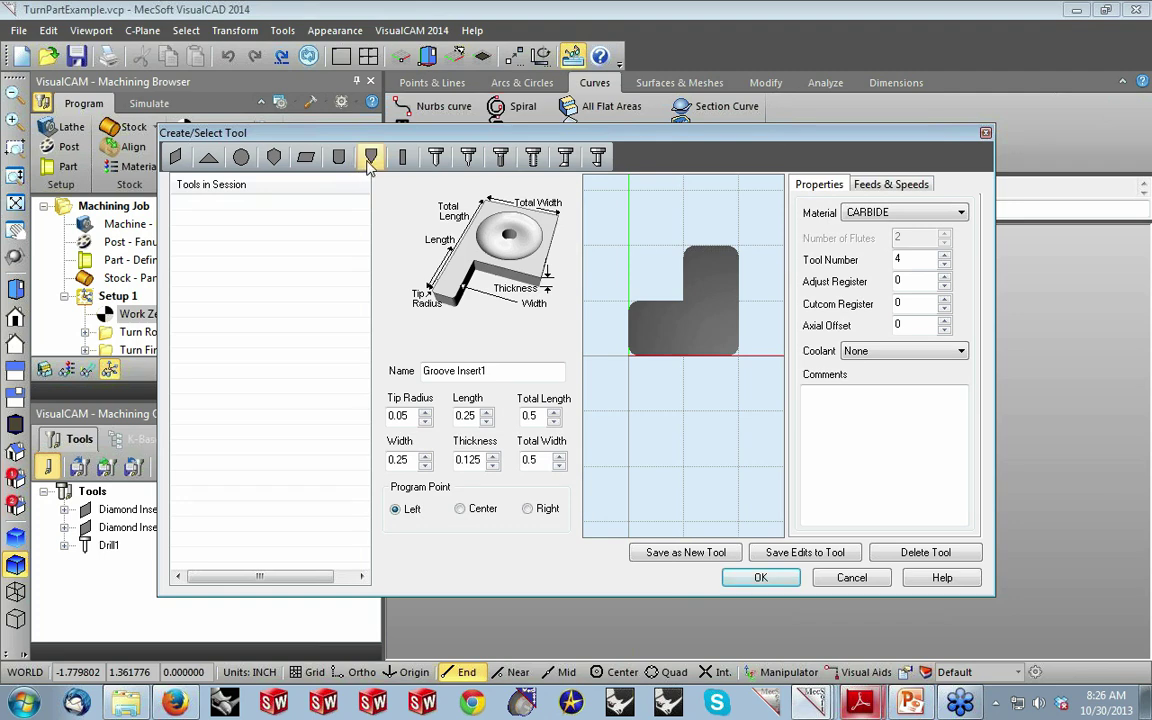
left_click(370, 158)
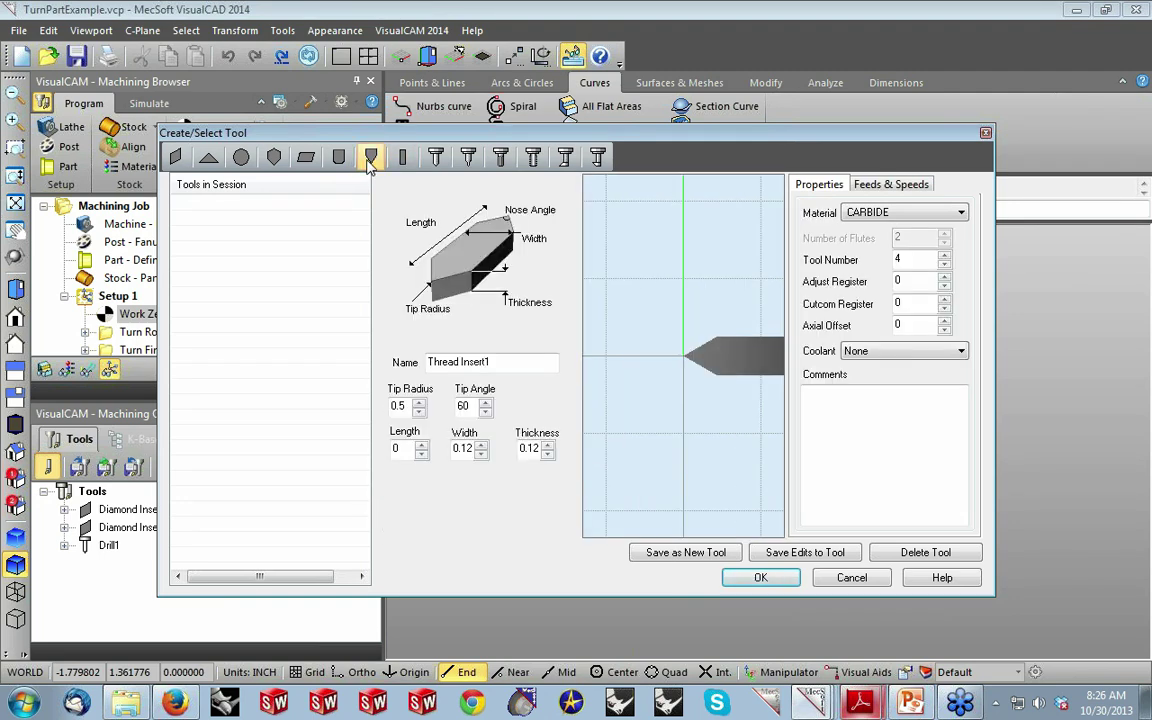
left_click(400, 163)
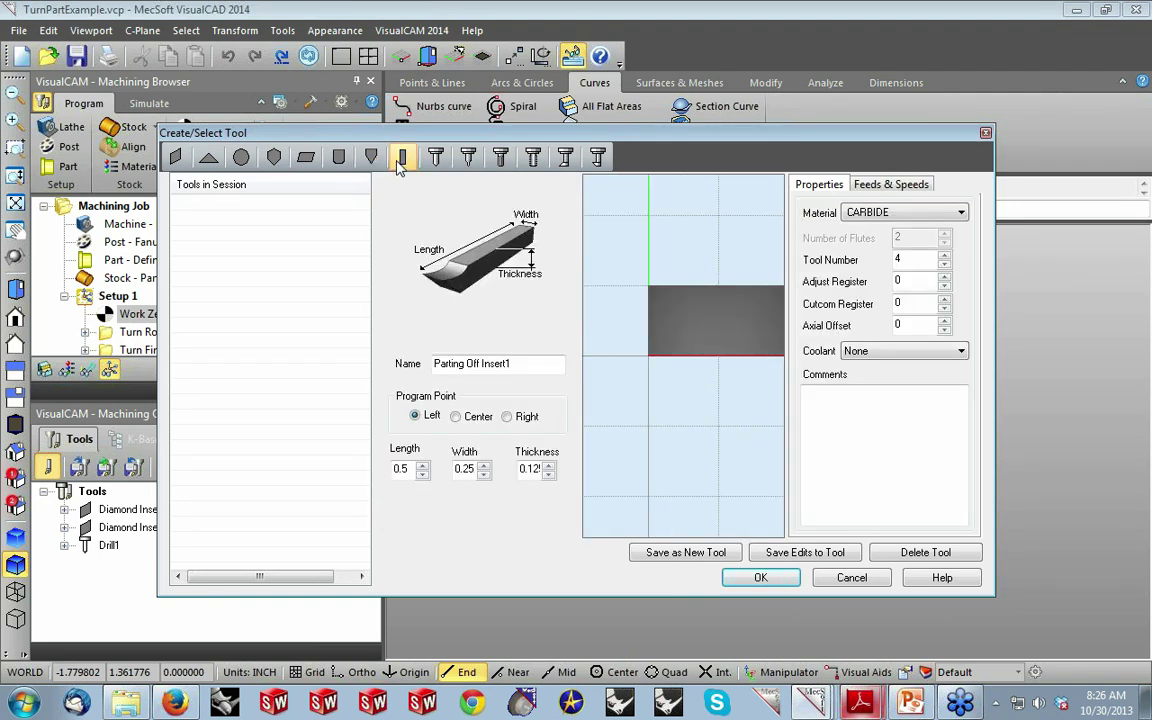
Preview a tip radius of 0.12 on the Diamond Insert_OD tool and set it back to 0.02.
left_click(172, 156)
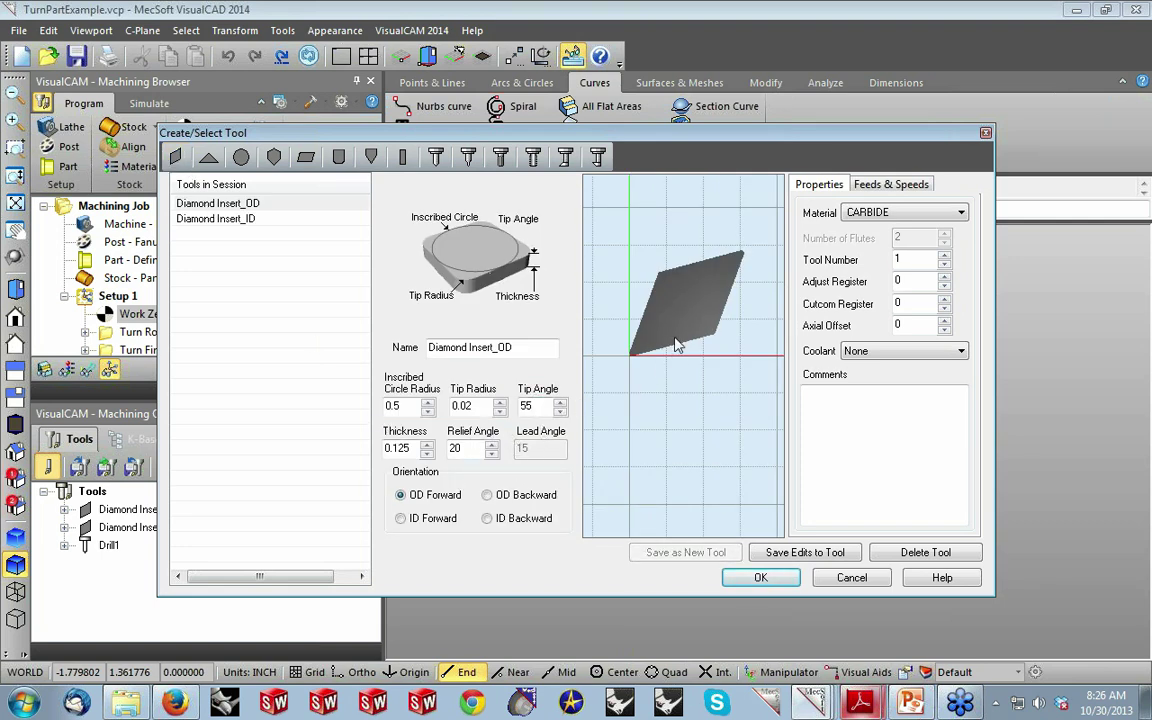
left_click(498, 402)
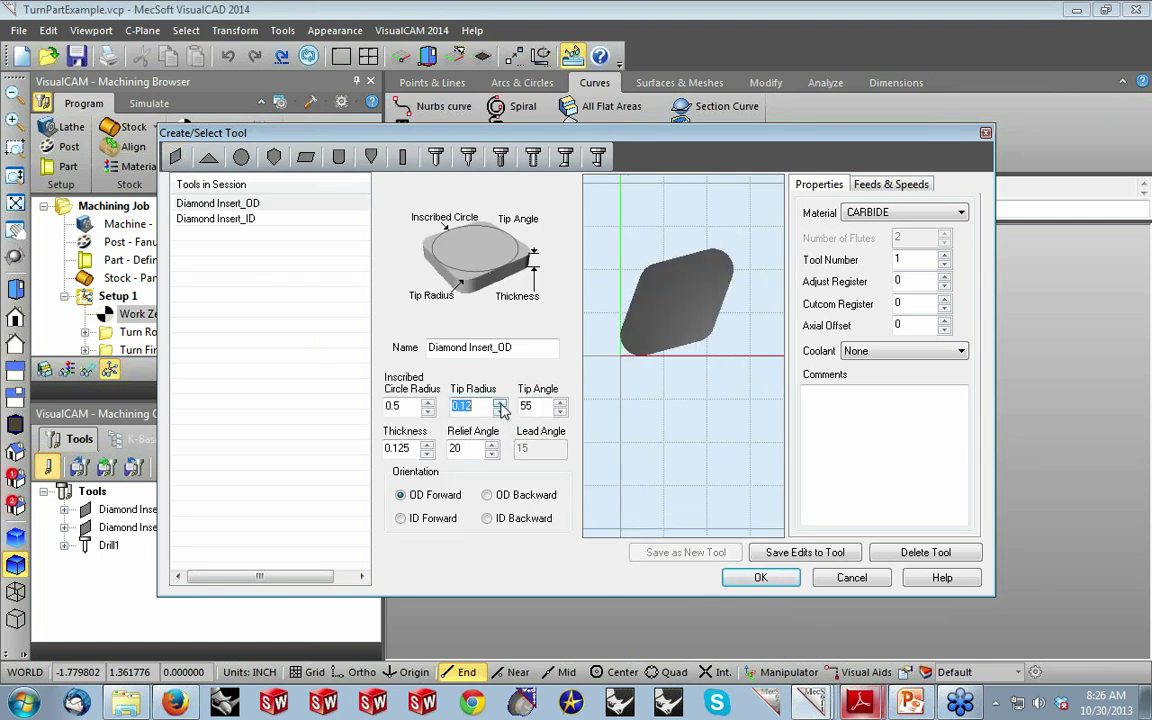
left_click(499, 411)
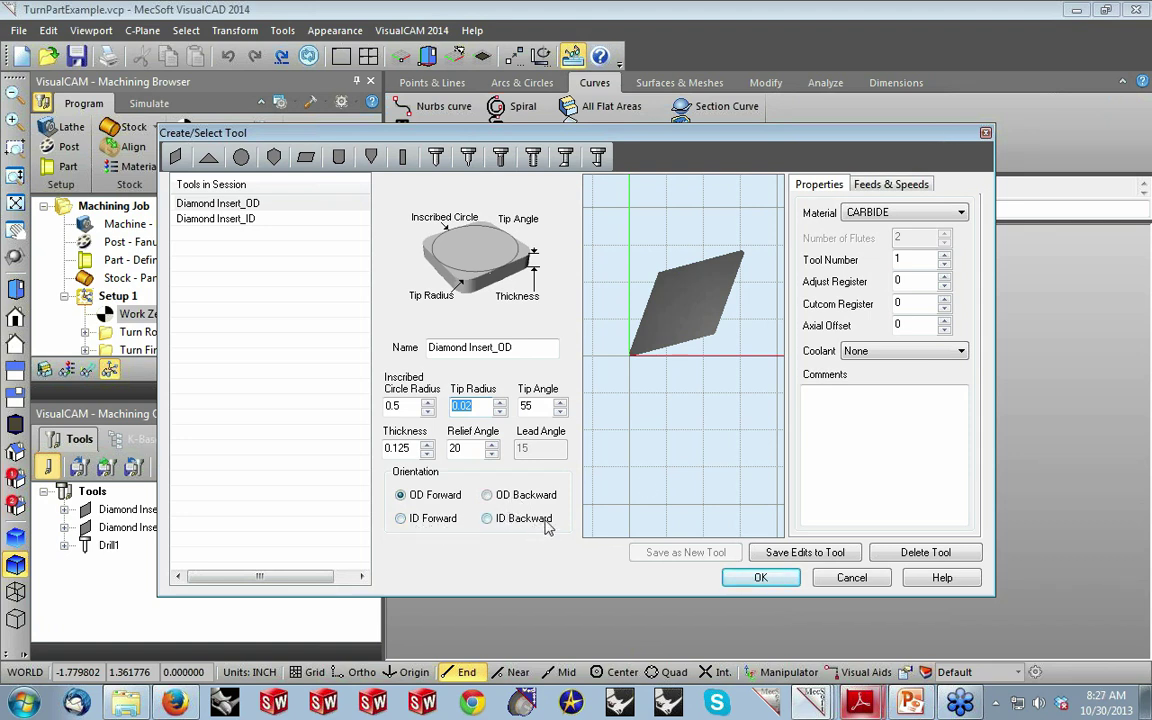
Review the Diamond Insert_OD feeds and speeds and the feed table for loading them, leaving both without saving.
left_click(883, 187)
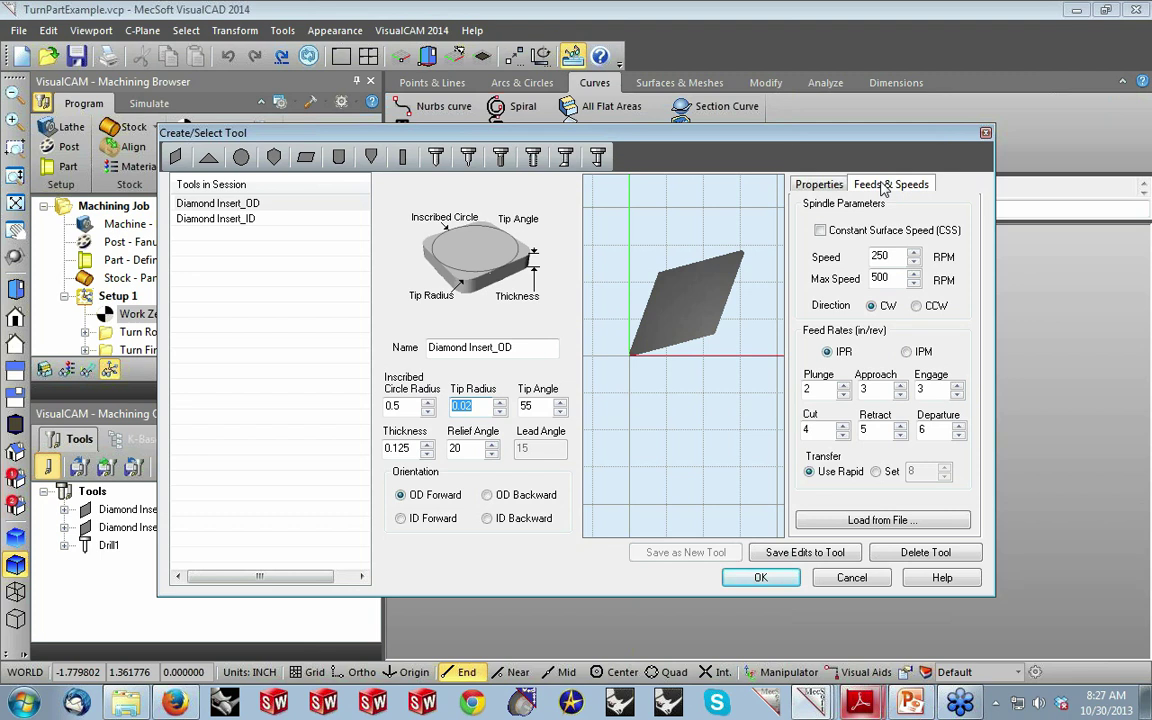
left_click(933, 524)
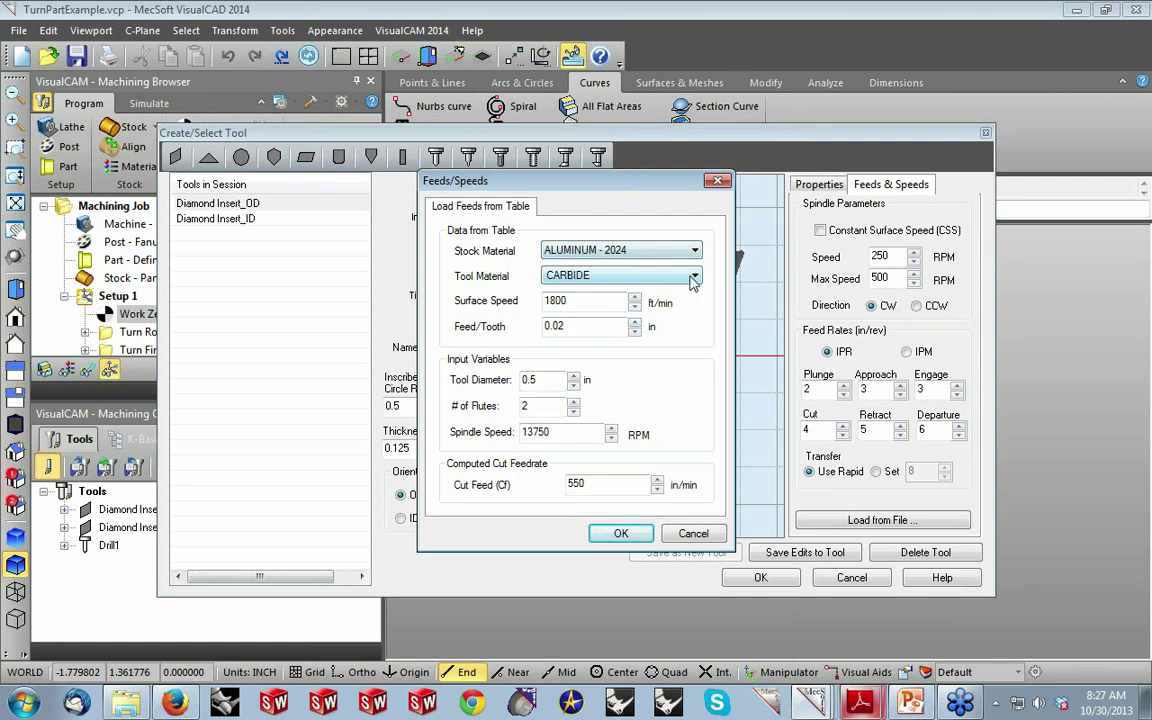
left_click(694, 535)
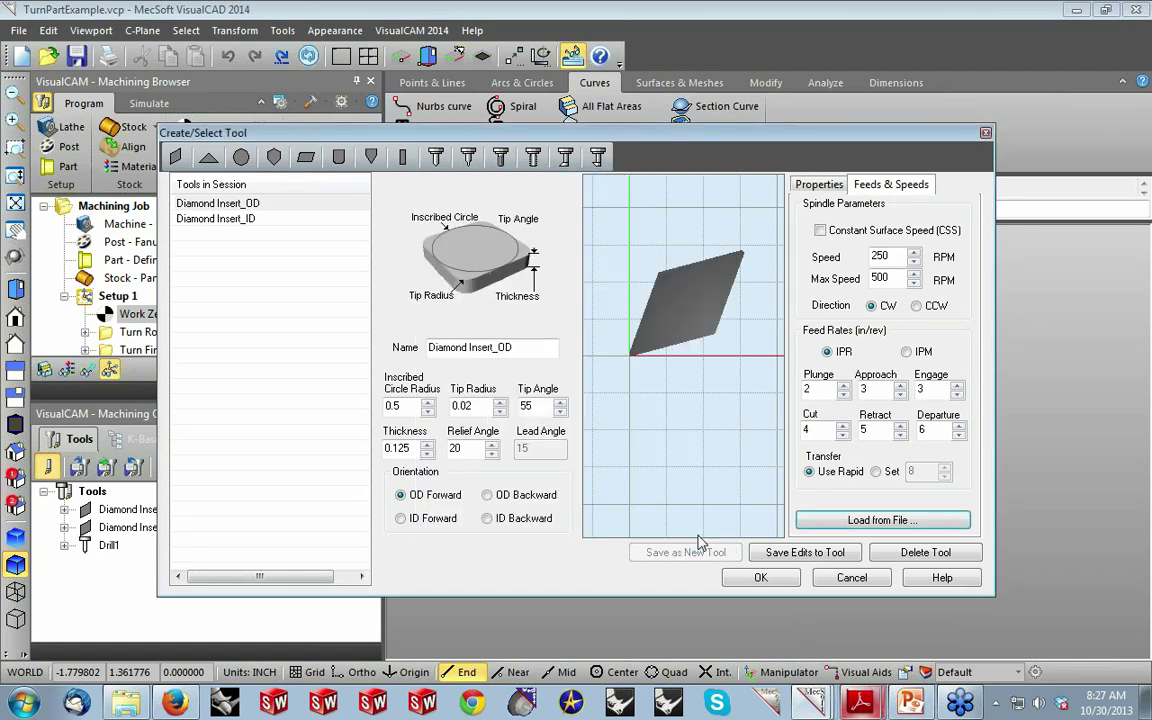
left_click(844, 585)
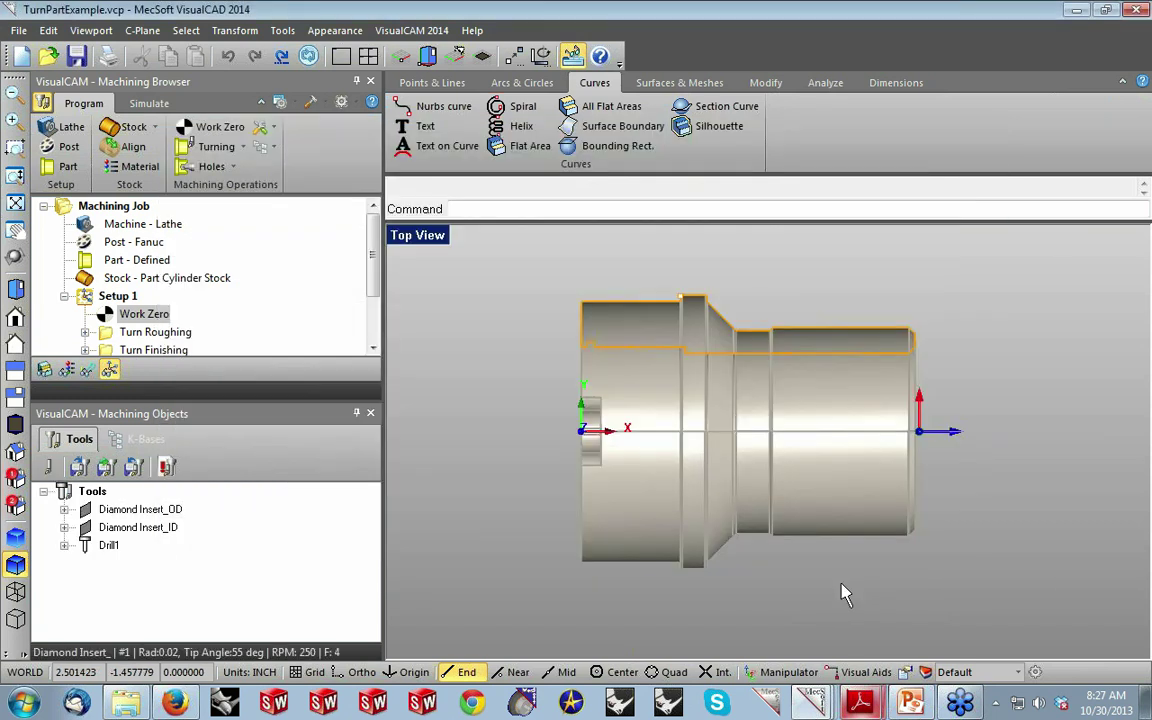
Start a Turn Roughing operation and review its tool selection and feeds and speeds.
left_click_drag(352, 402, 352, 460)
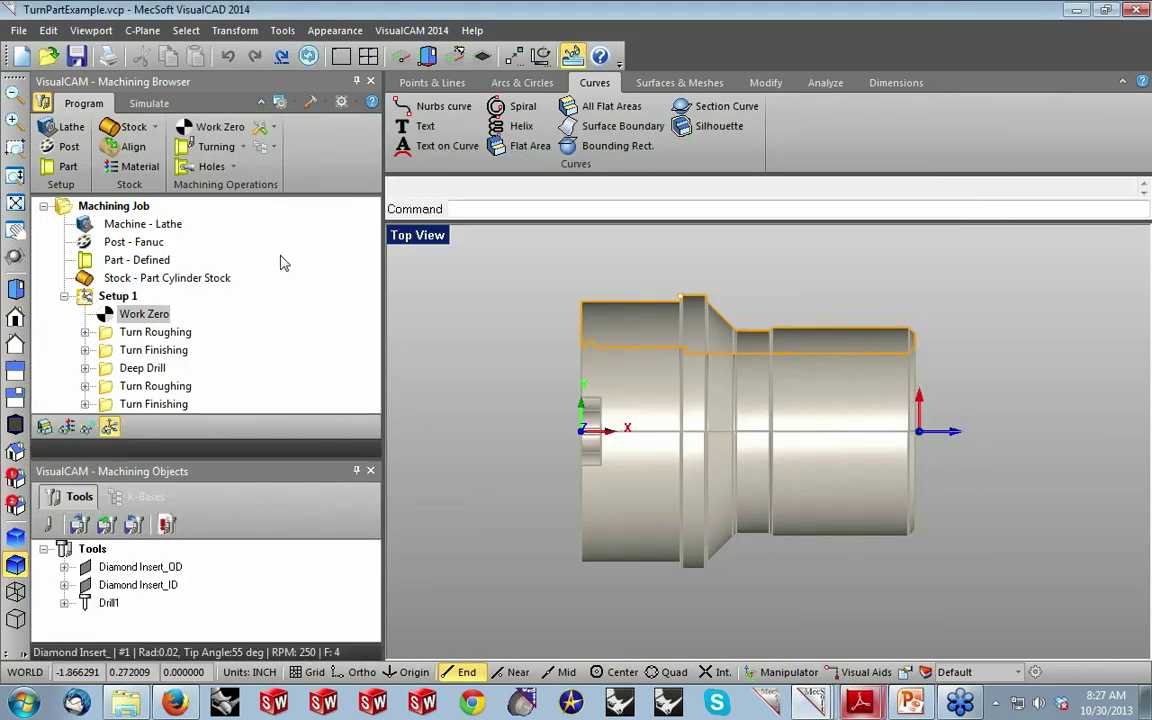
left_click(244, 148)
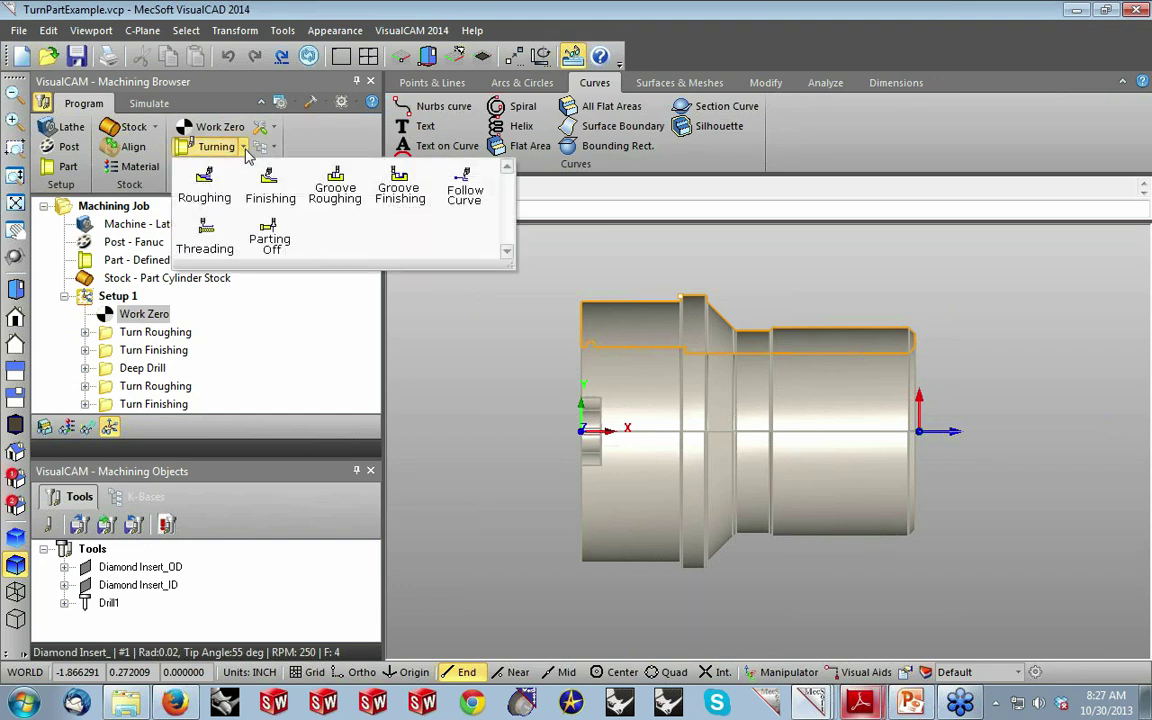
left_click(204, 186)
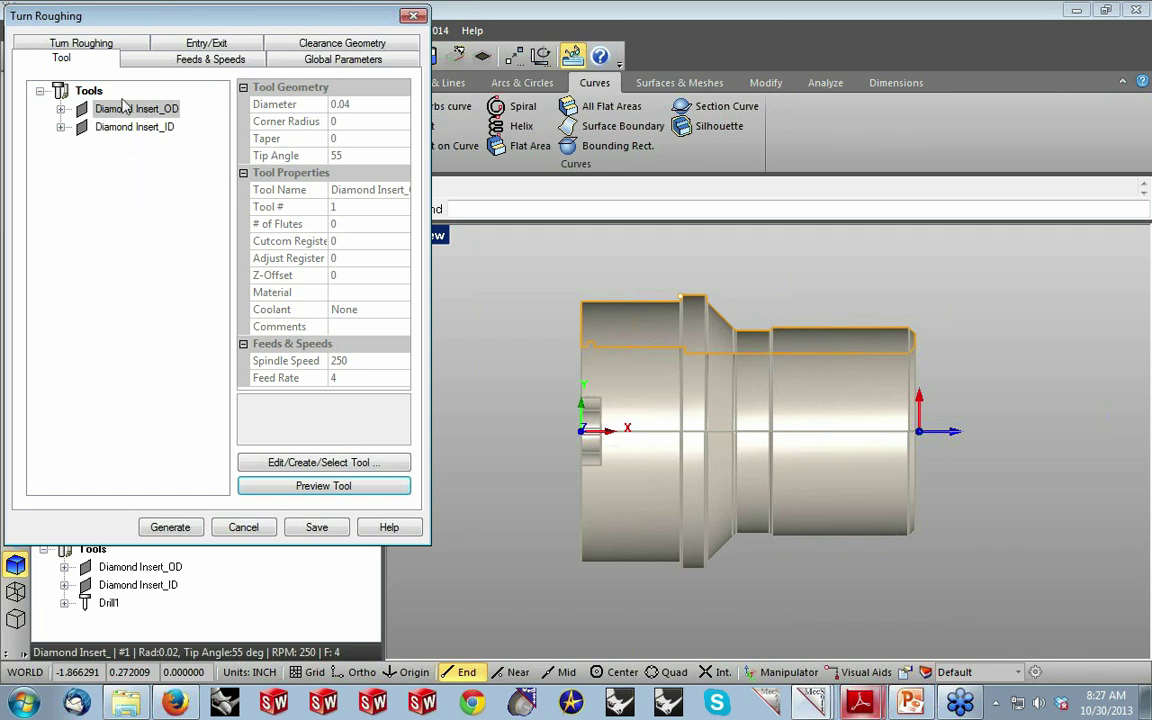
left_click(168, 63)
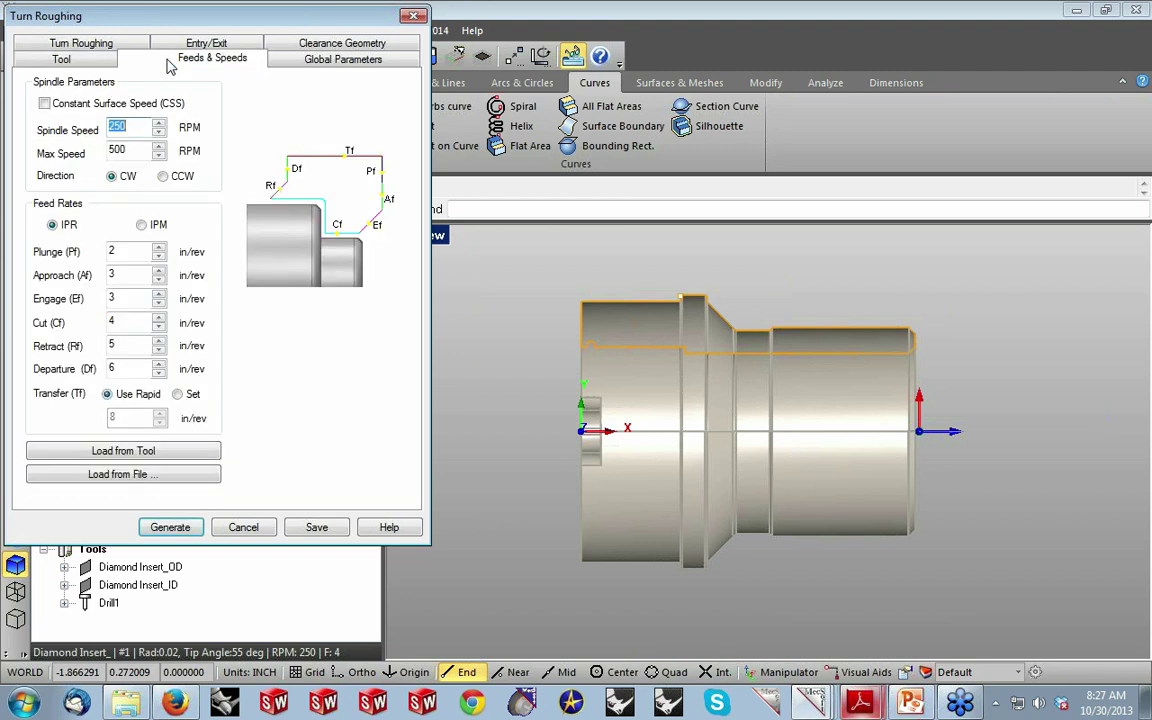
Examine the approach types and cut pattern settings for Turn Roughing, and cancel the new operation.
left_click(322, 62)
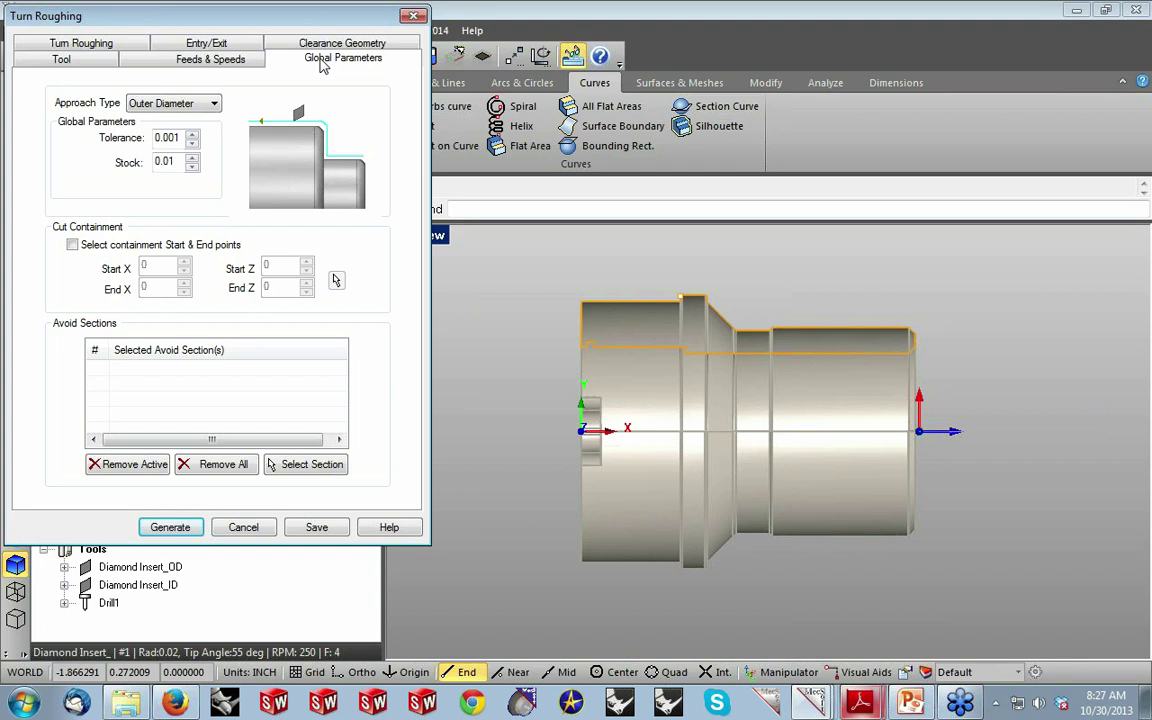
left_click(214, 104)
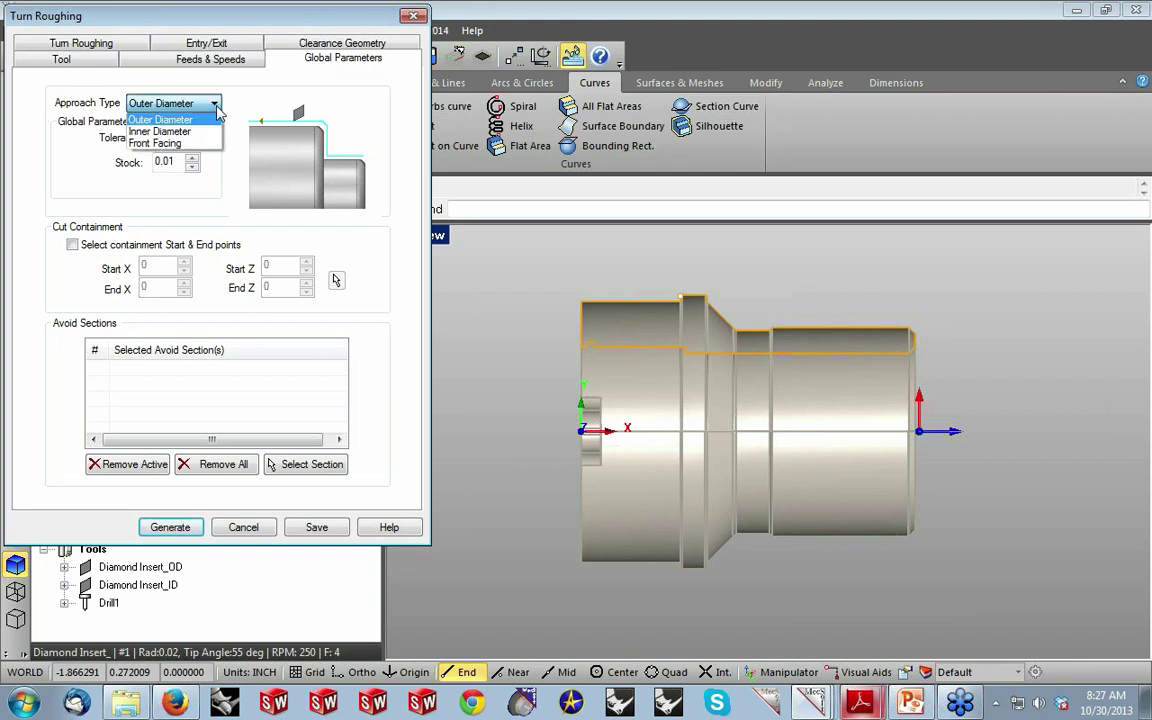
left_click(217, 108)
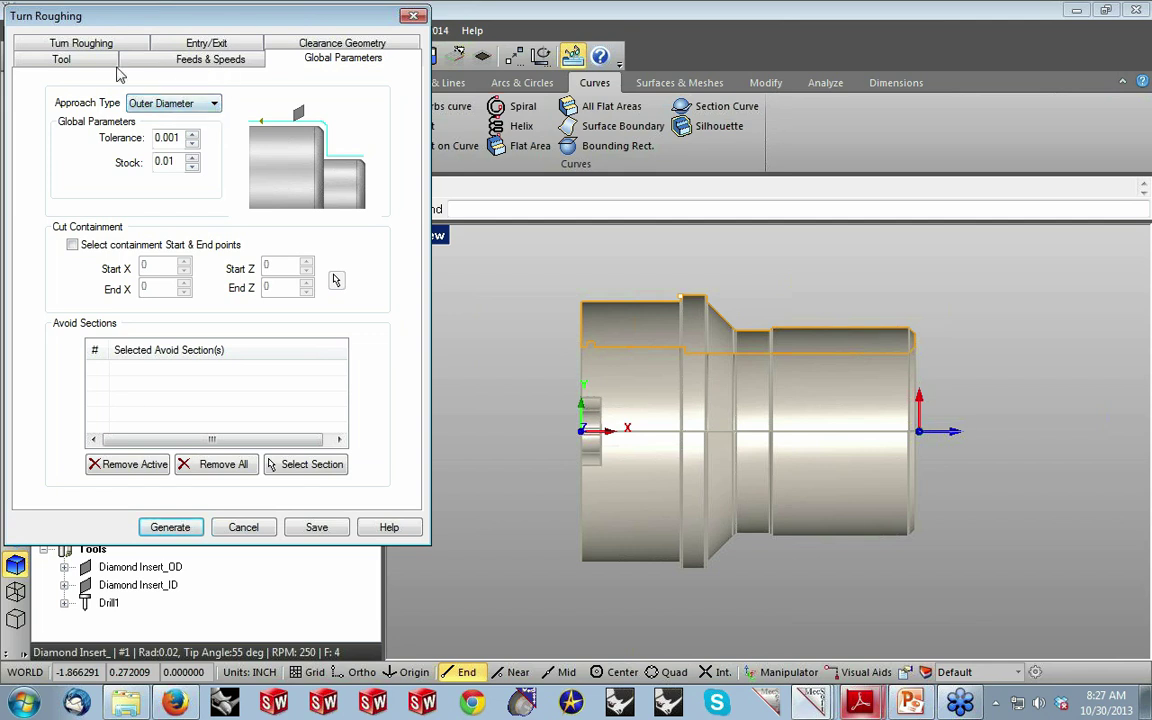
left_click(74, 64)
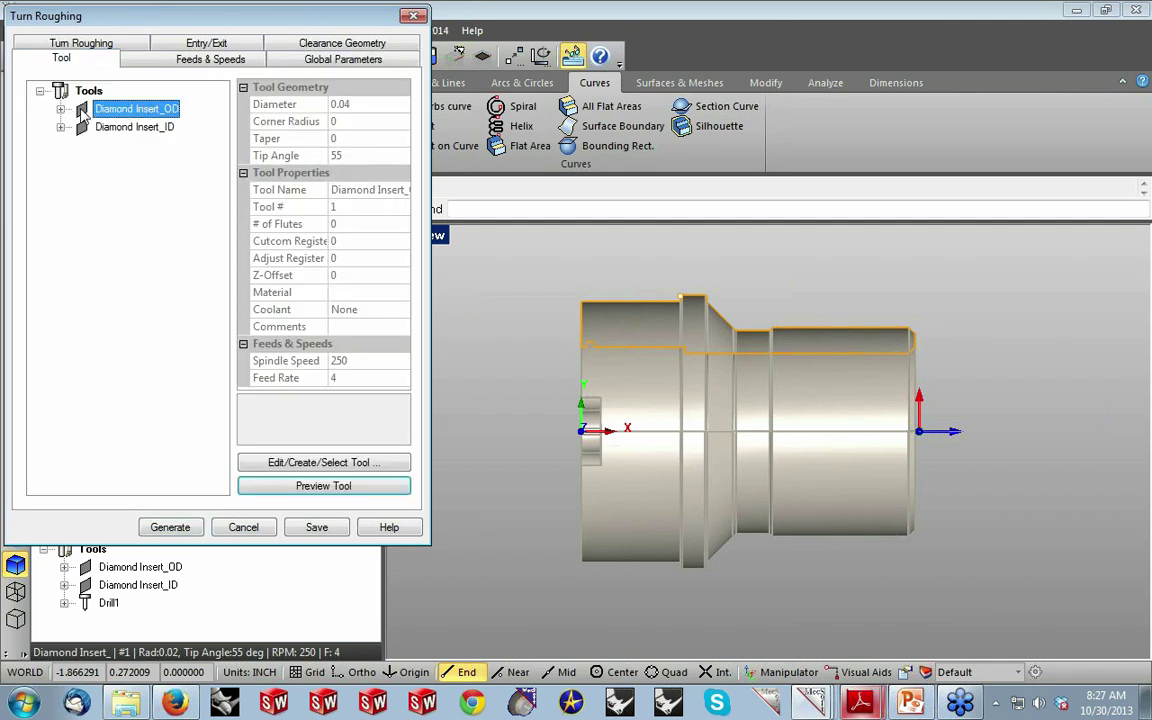
left_click(275, 62)
left_click(214, 104)
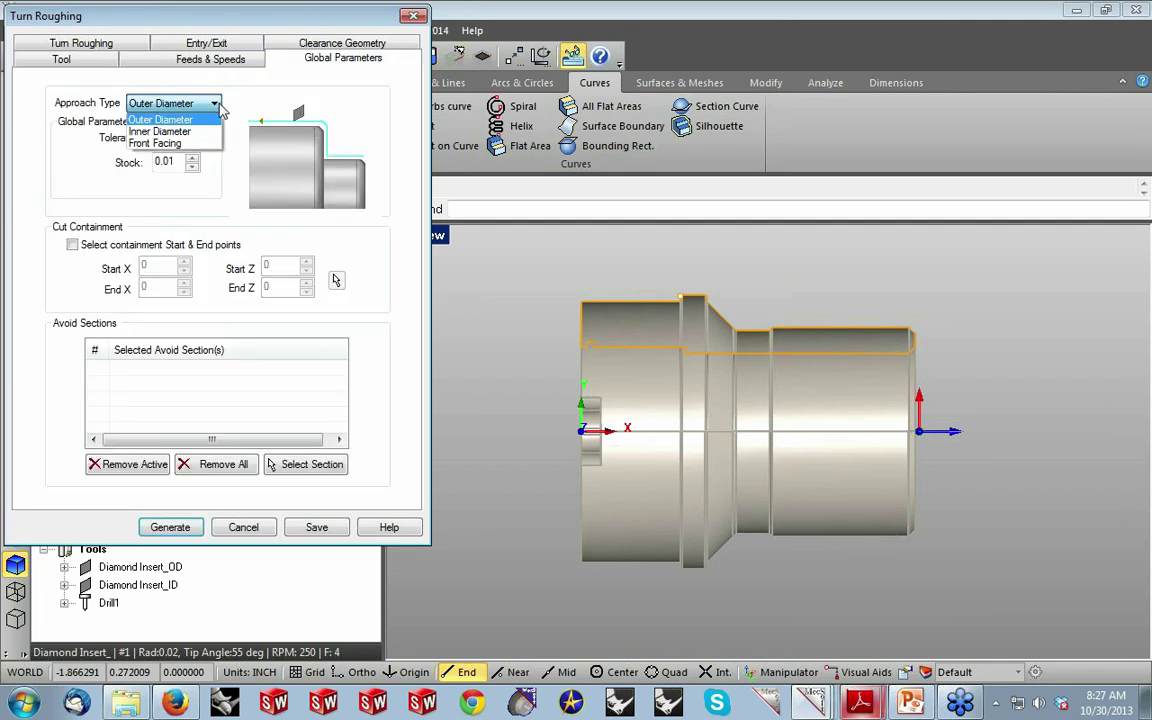
left_click(220, 108)
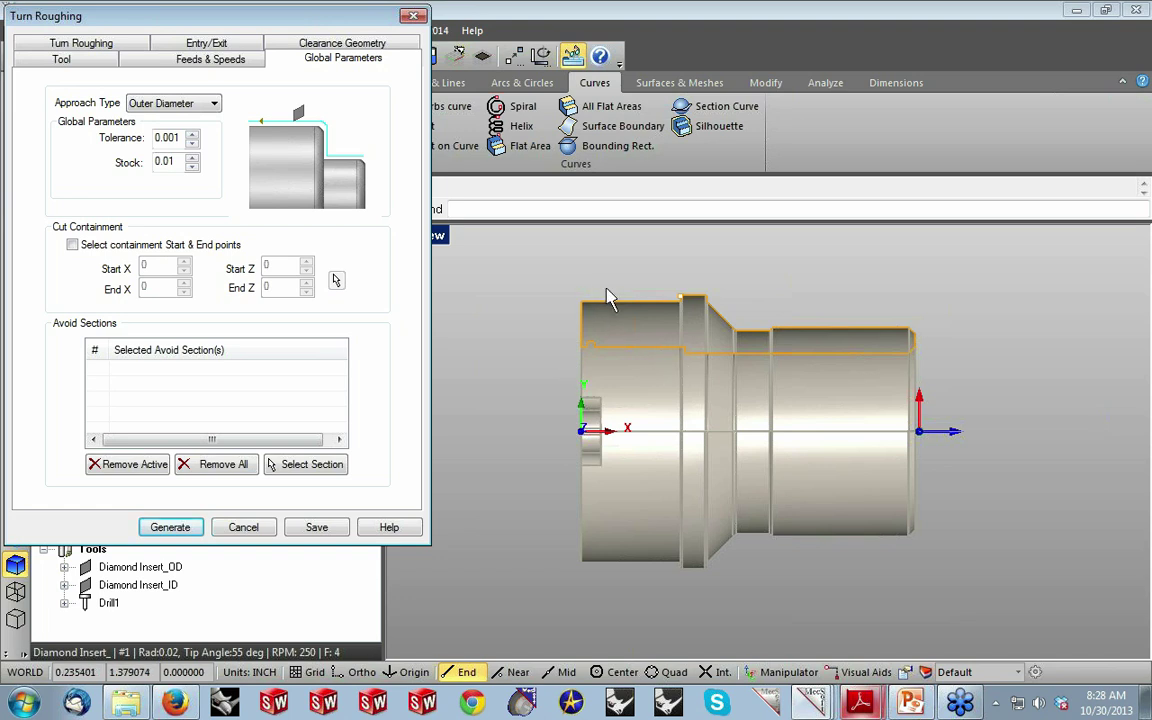
left_click(108, 46)
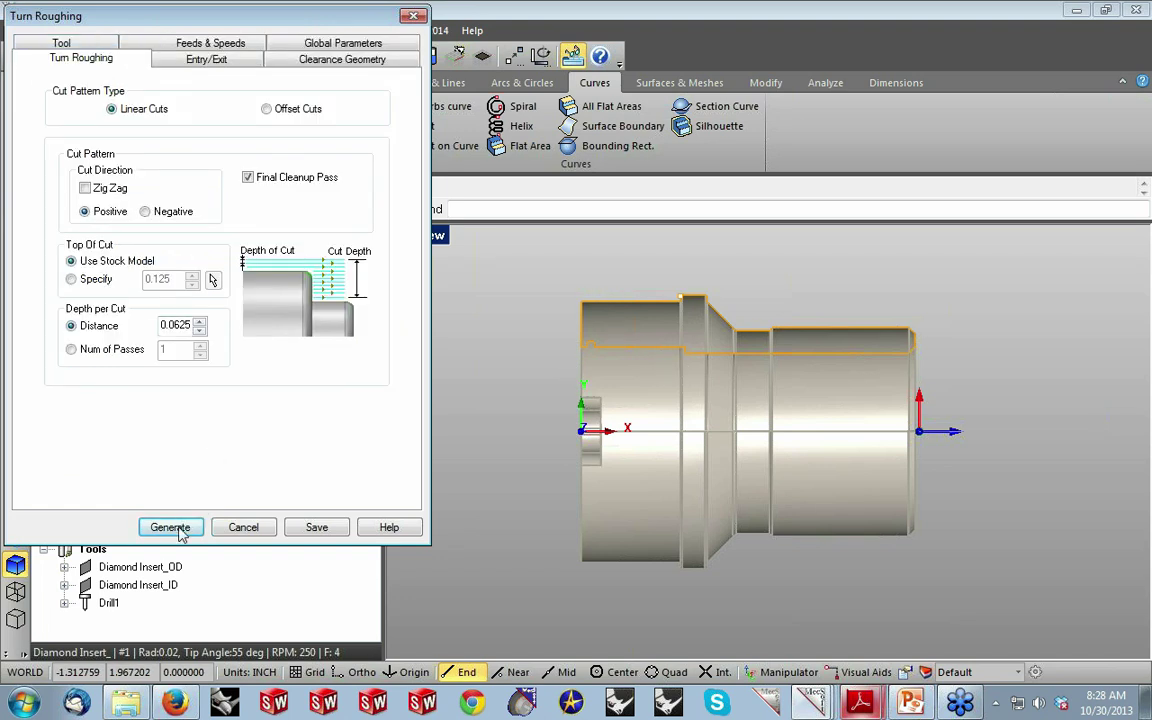
left_click(240, 533)
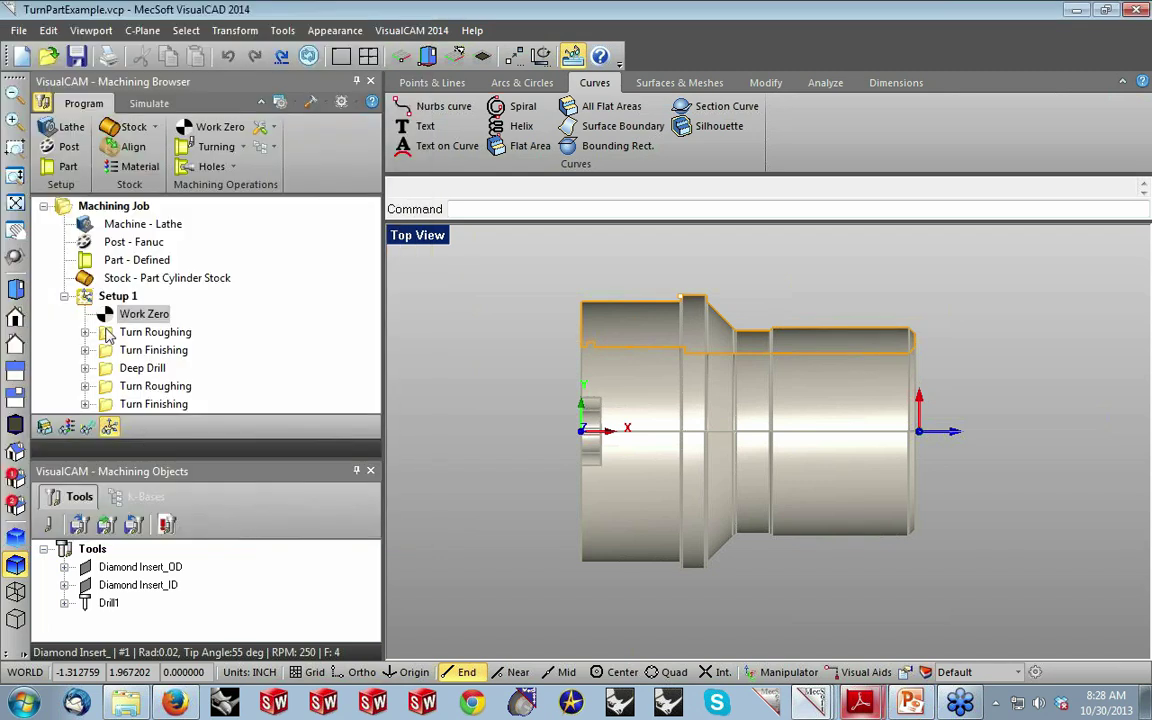
Display the toolpath of the first Turn Roughing operation in Setup 1 and examine it on the part.
left_click(108, 334)
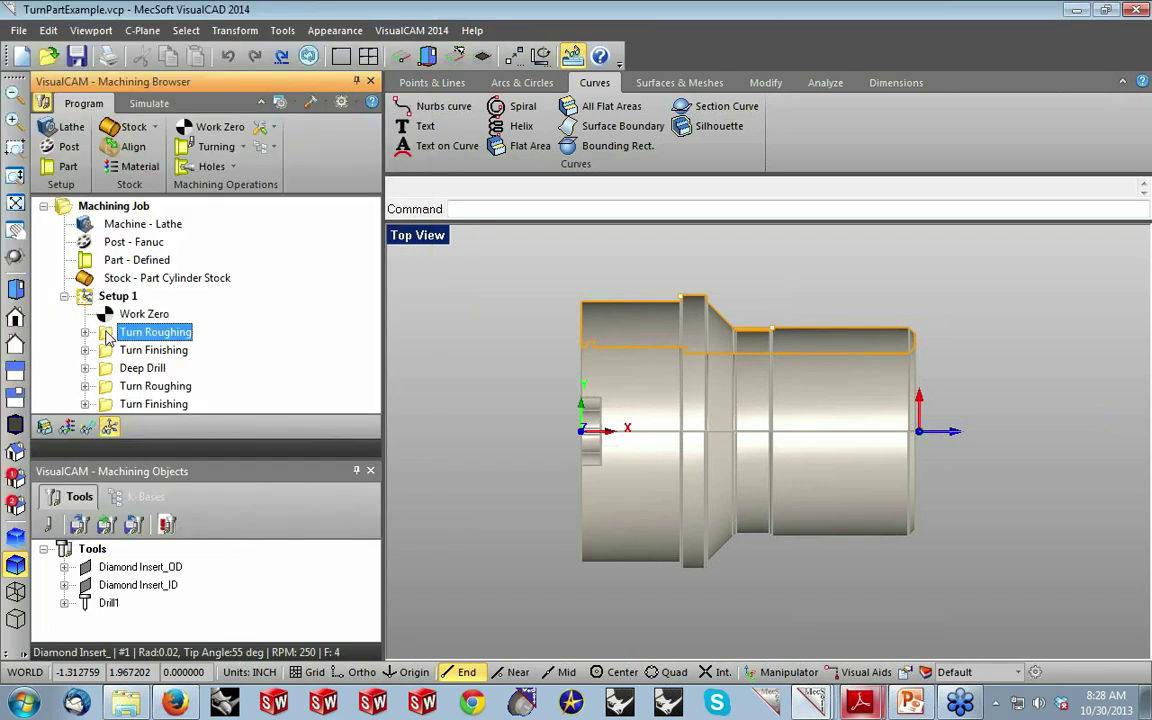
left_click(87, 428)
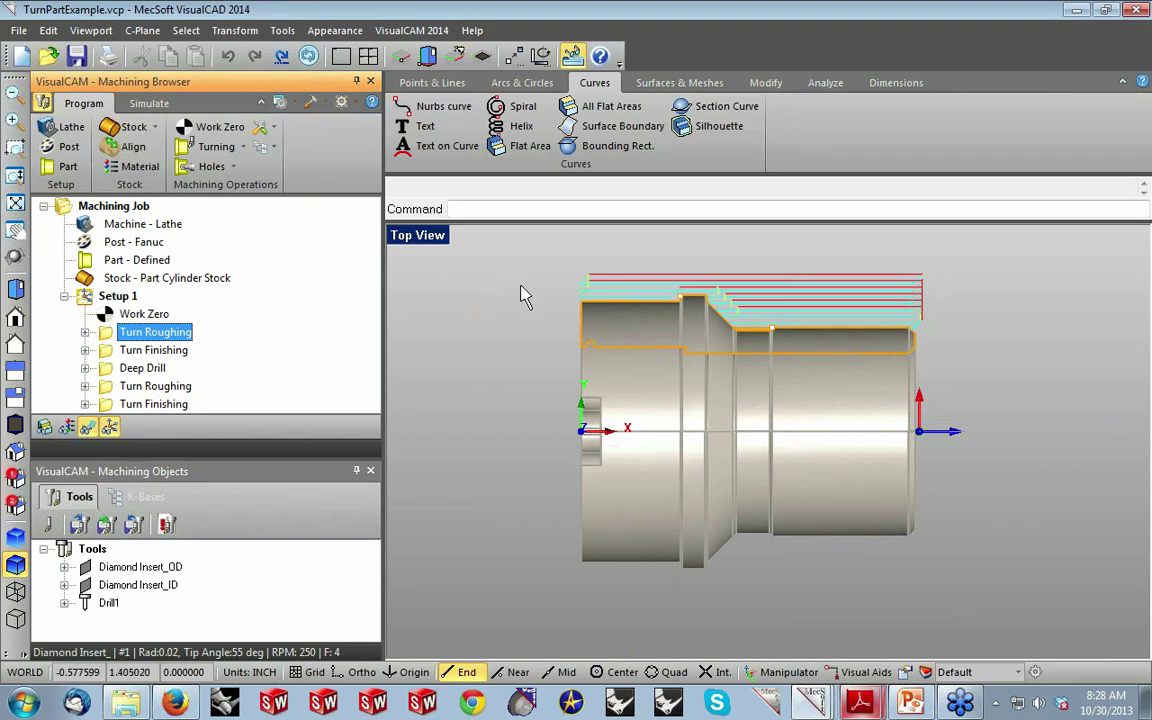
scroll(754, 277, "up", 1)
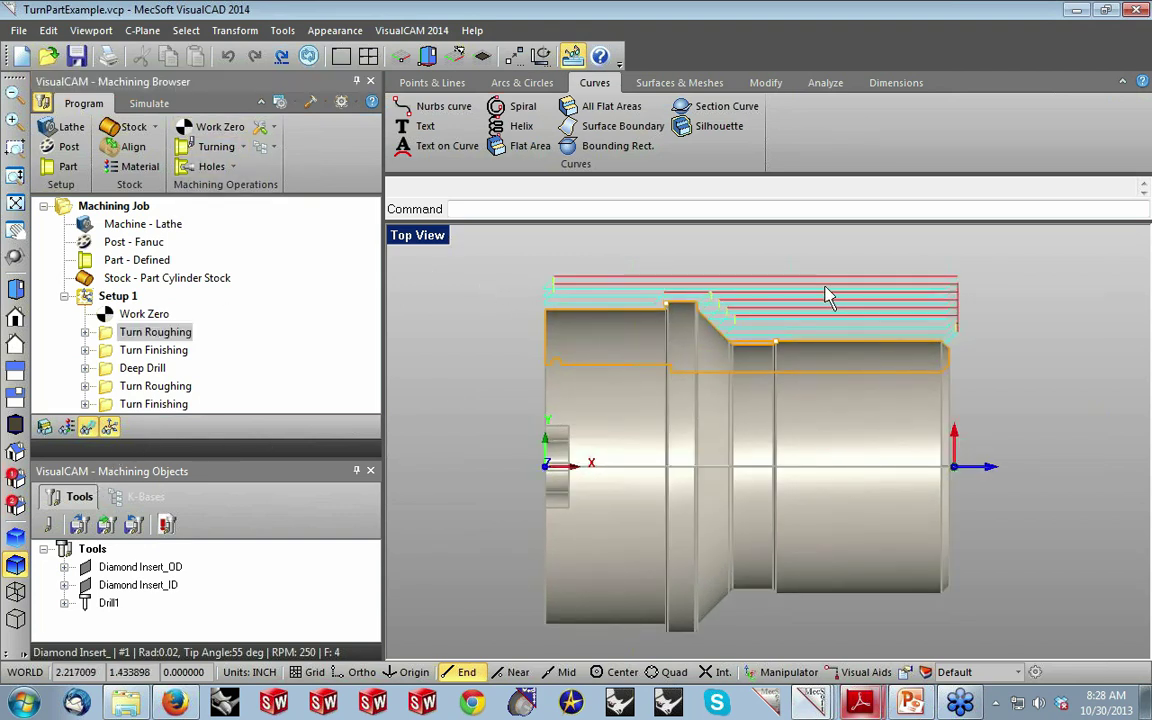
Simulate the first Turn Roughing operation in Iso View 1 with the toolpath display hidden.
left_click(148, 104)
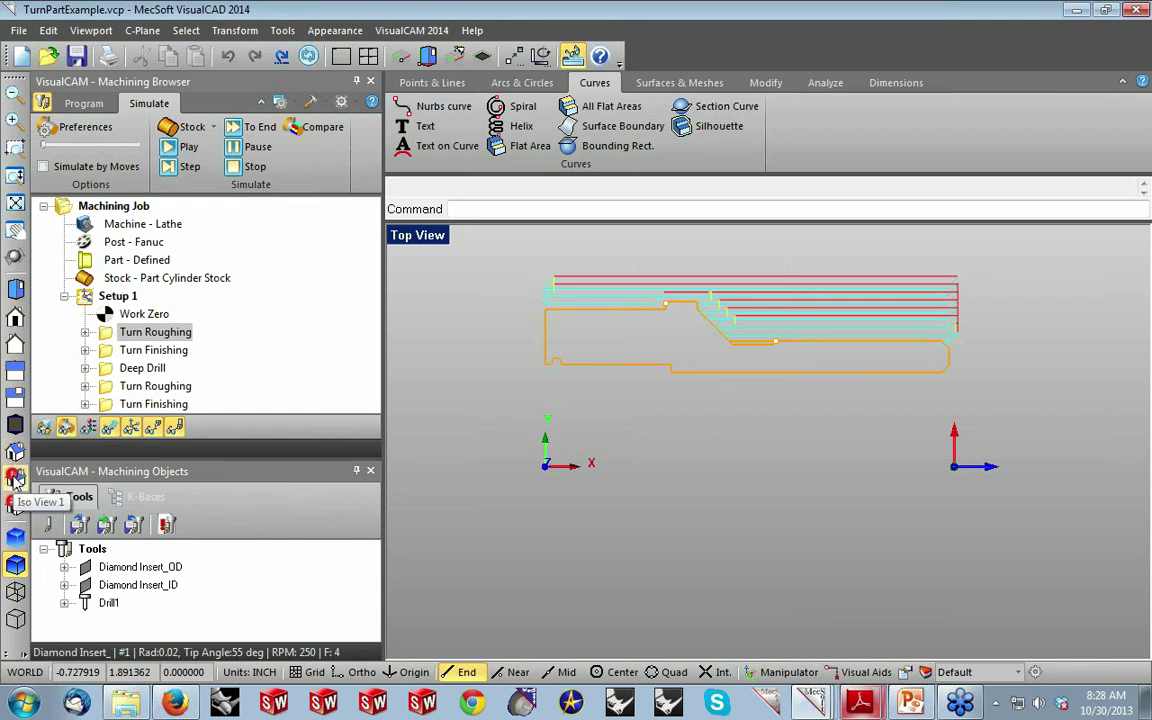
left_click(14, 480)
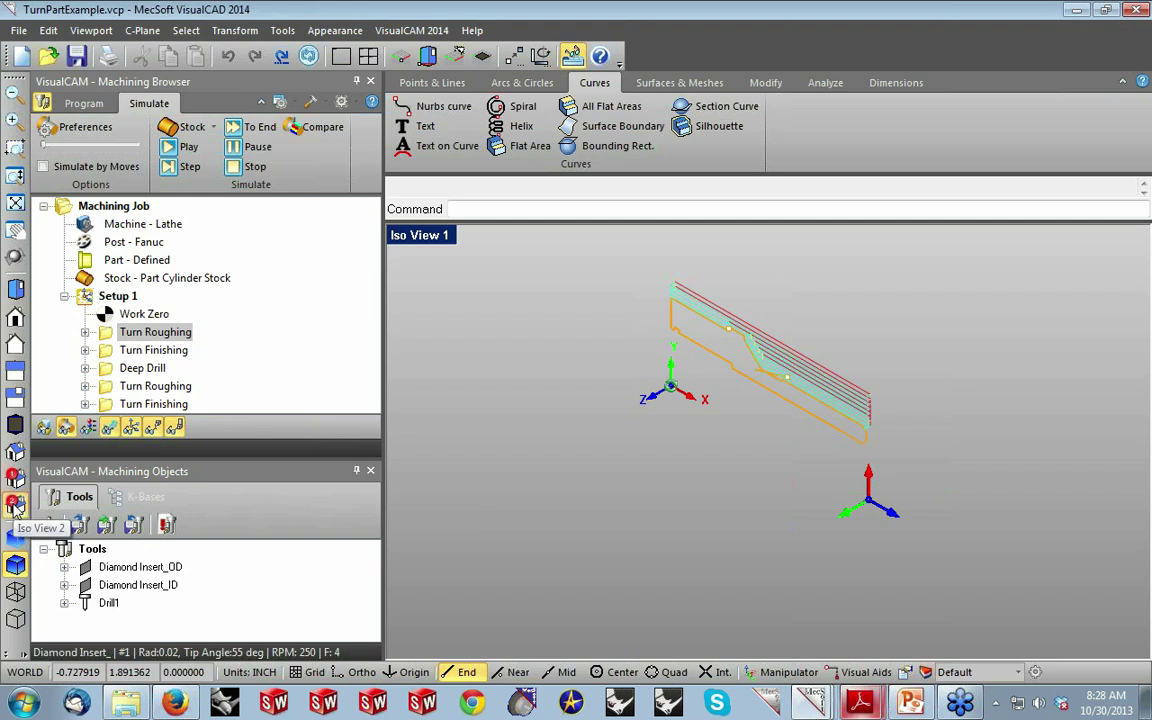
left_click(16, 506)
left_click(15, 480)
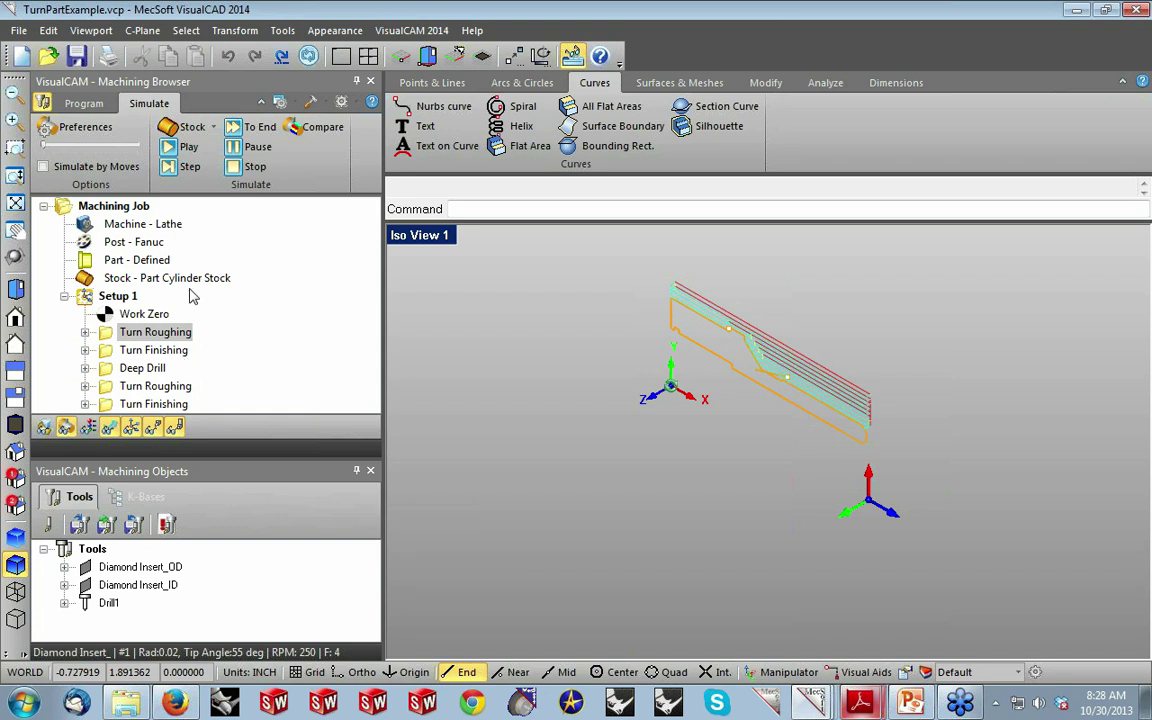
left_click(170, 148)
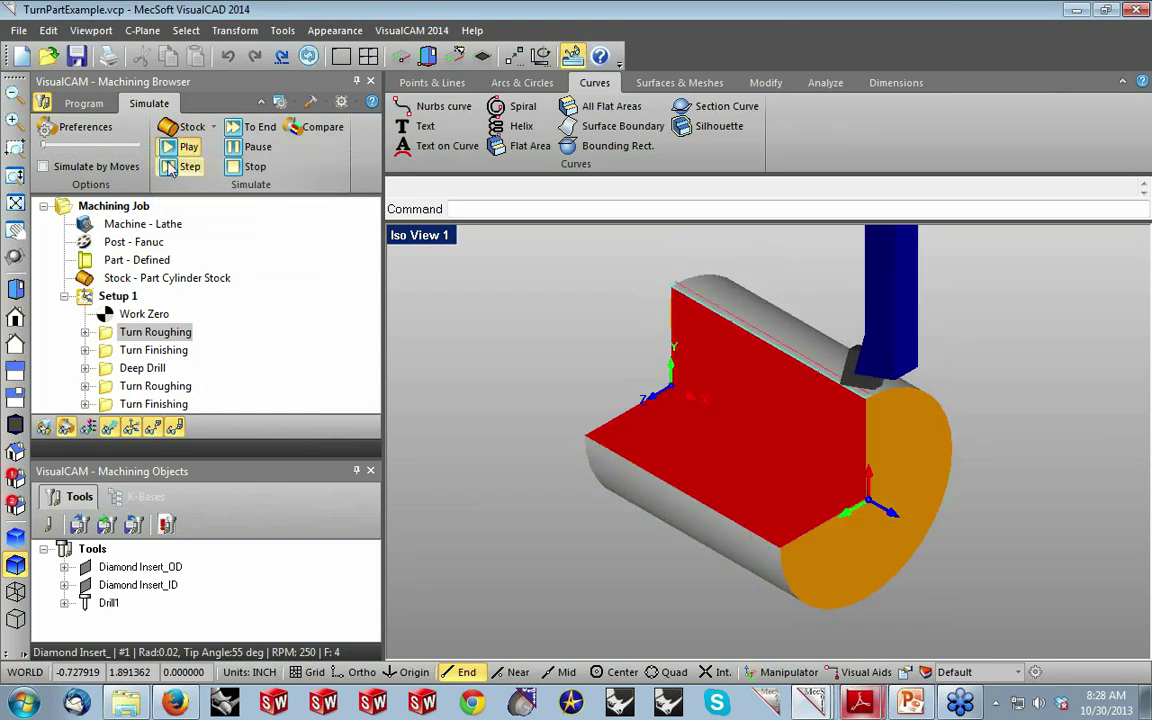
left_click(88, 428)
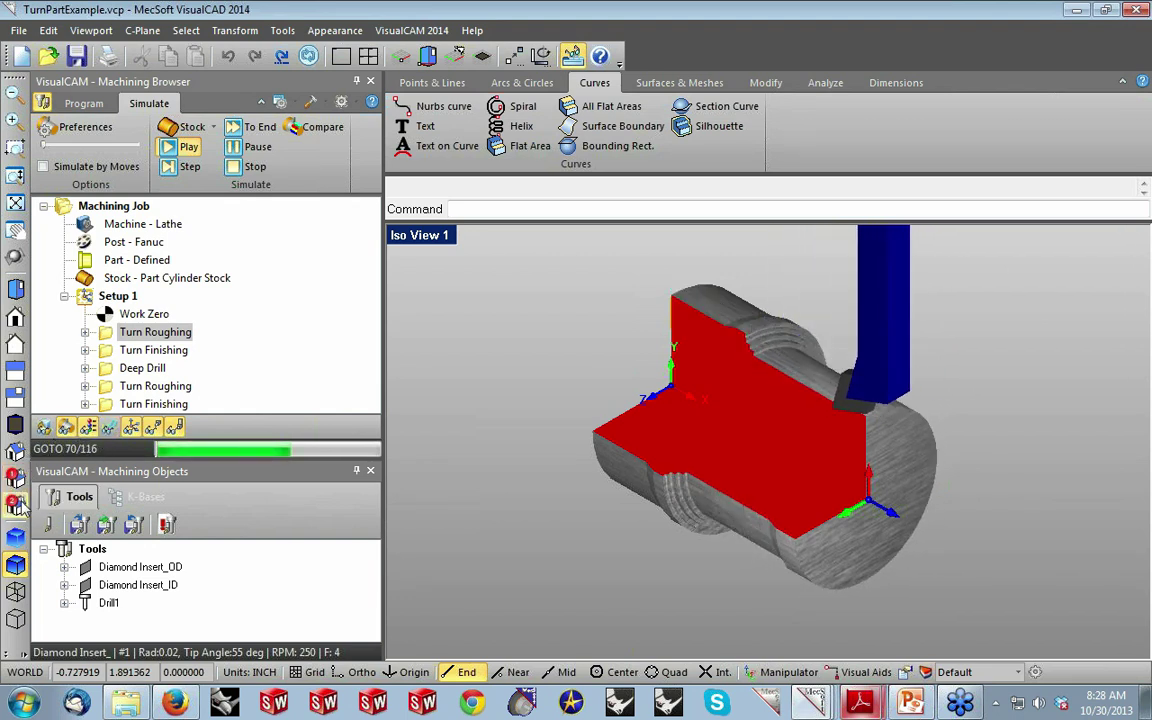
Set the viewport to Iso View 1 and simulate the first Turn Finishing operation in Setup 1.
left_click(16, 470)
left_click(15, 478)
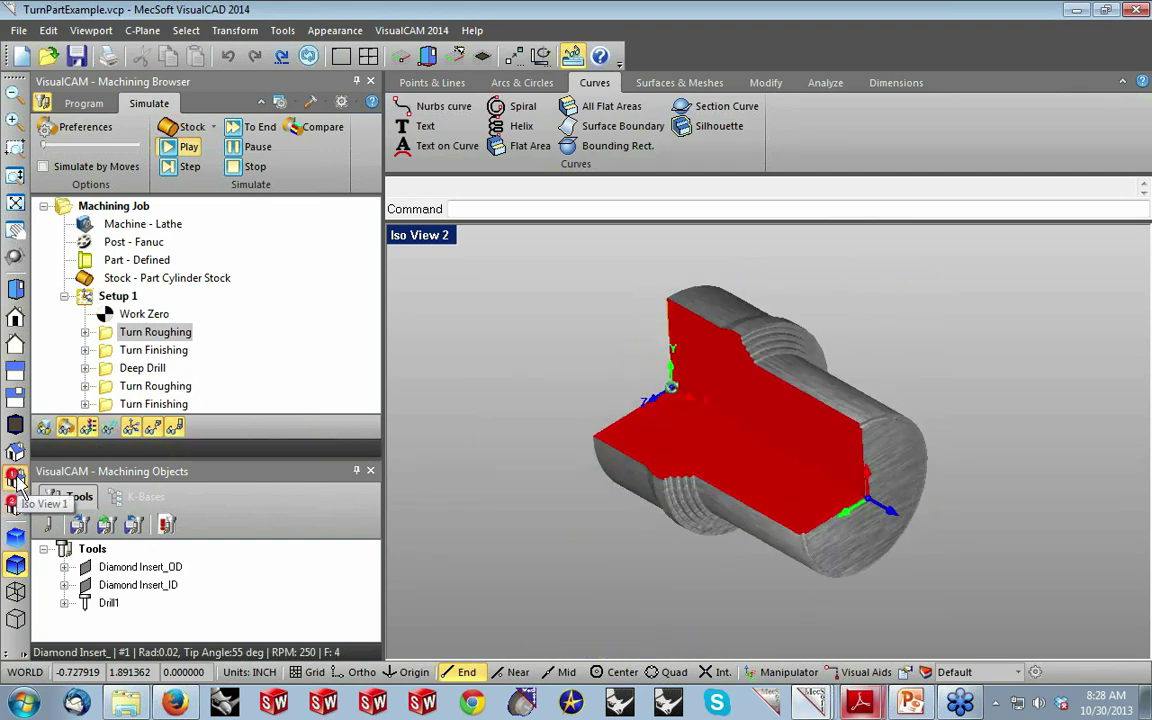
left_click(115, 351)
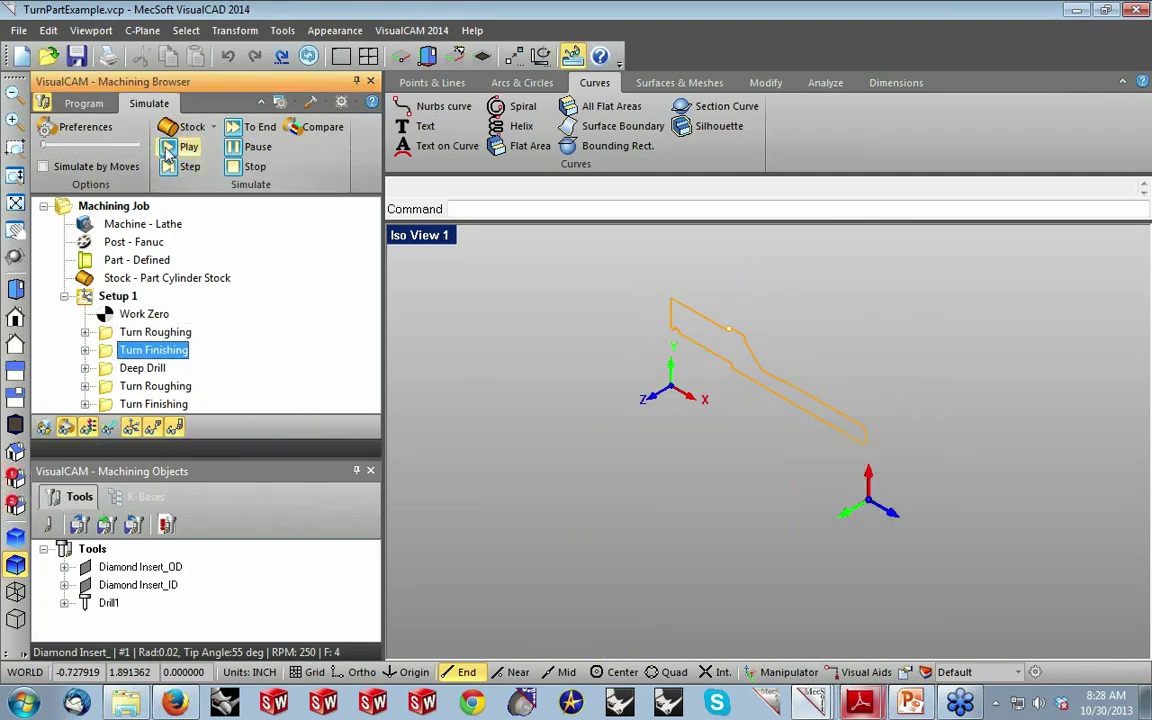
left_click(167, 147)
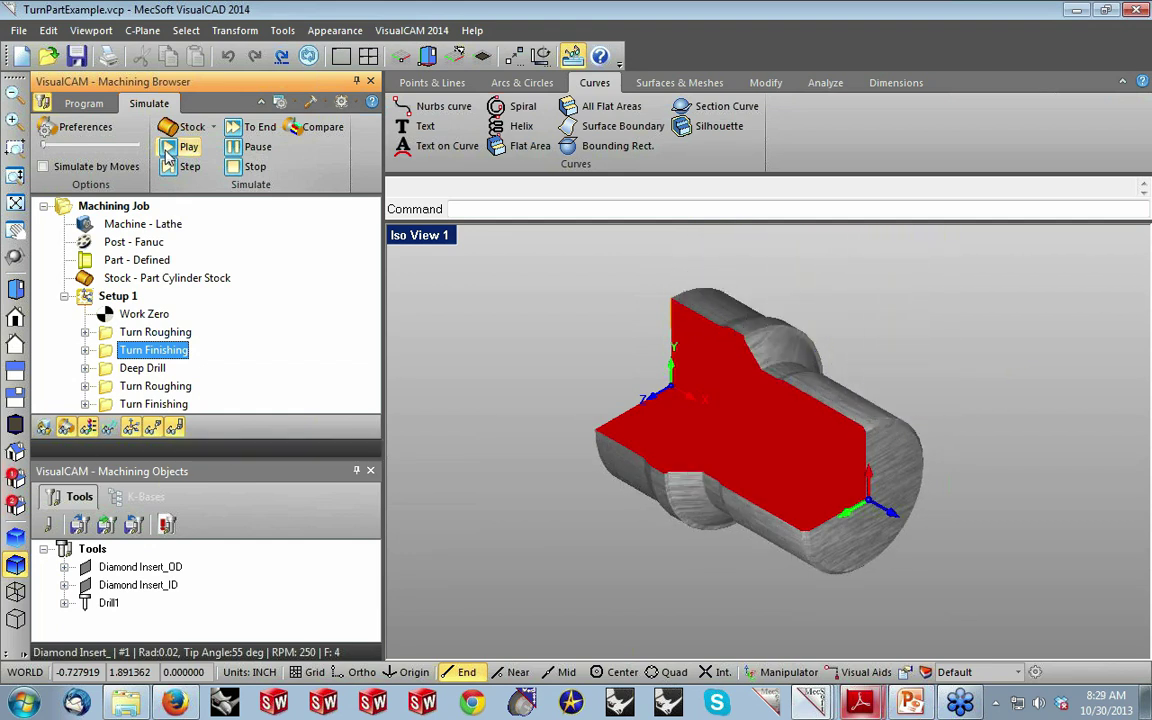
Simulate the Deep Drill operation and check the simulation preferences without changing them.
left_click(142, 368)
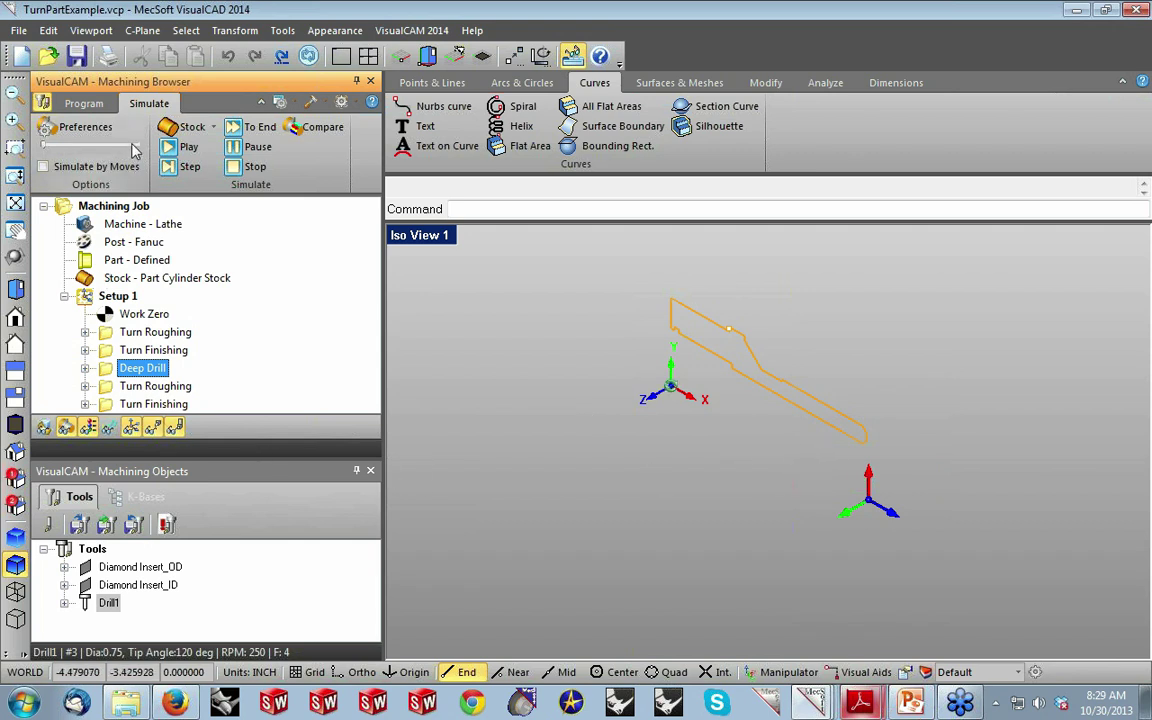
left_click(183, 146)
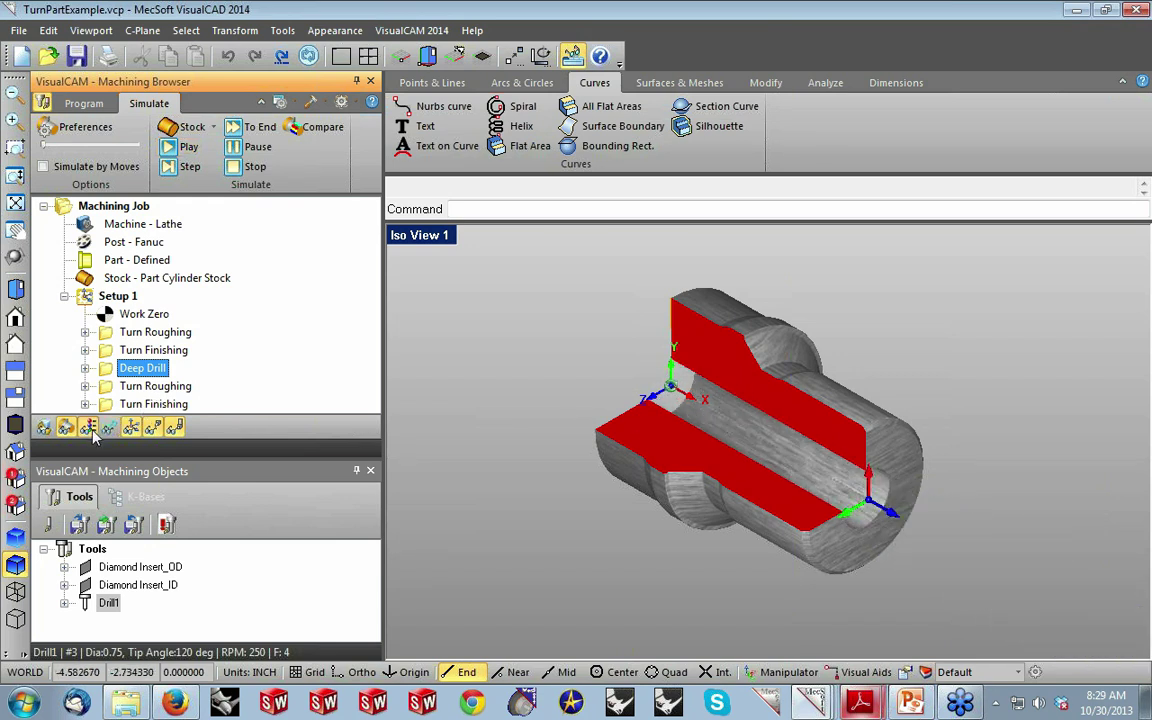
left_click(93, 126)
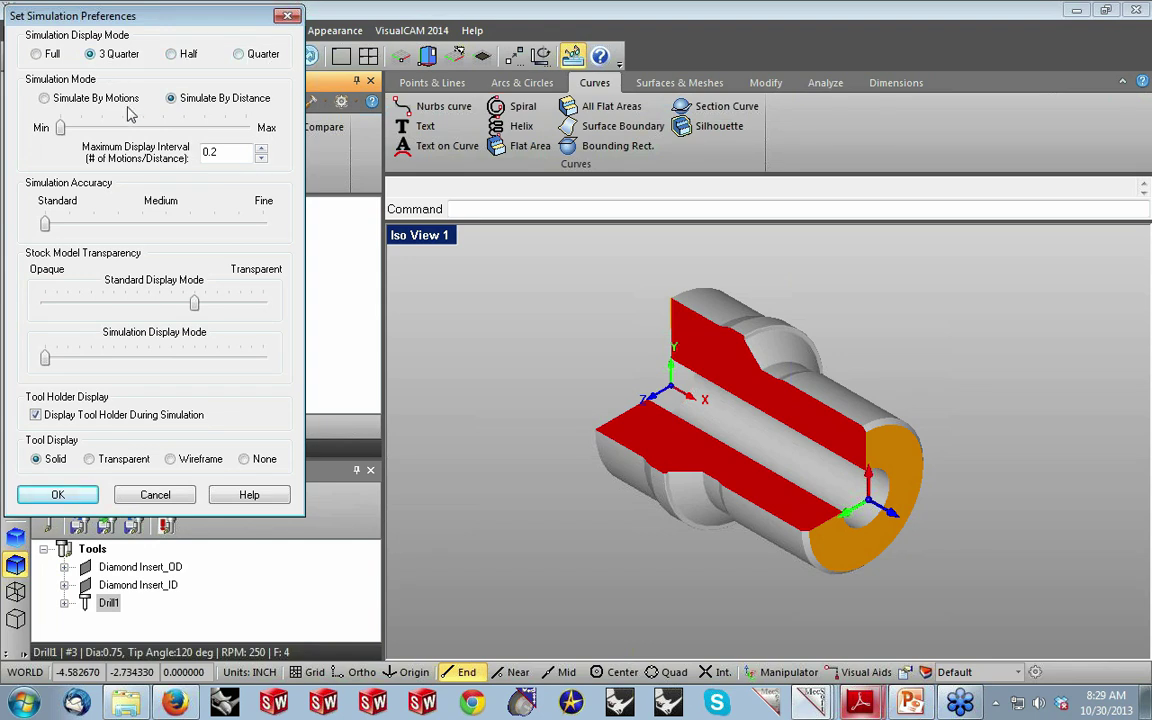
left_click(155, 494)
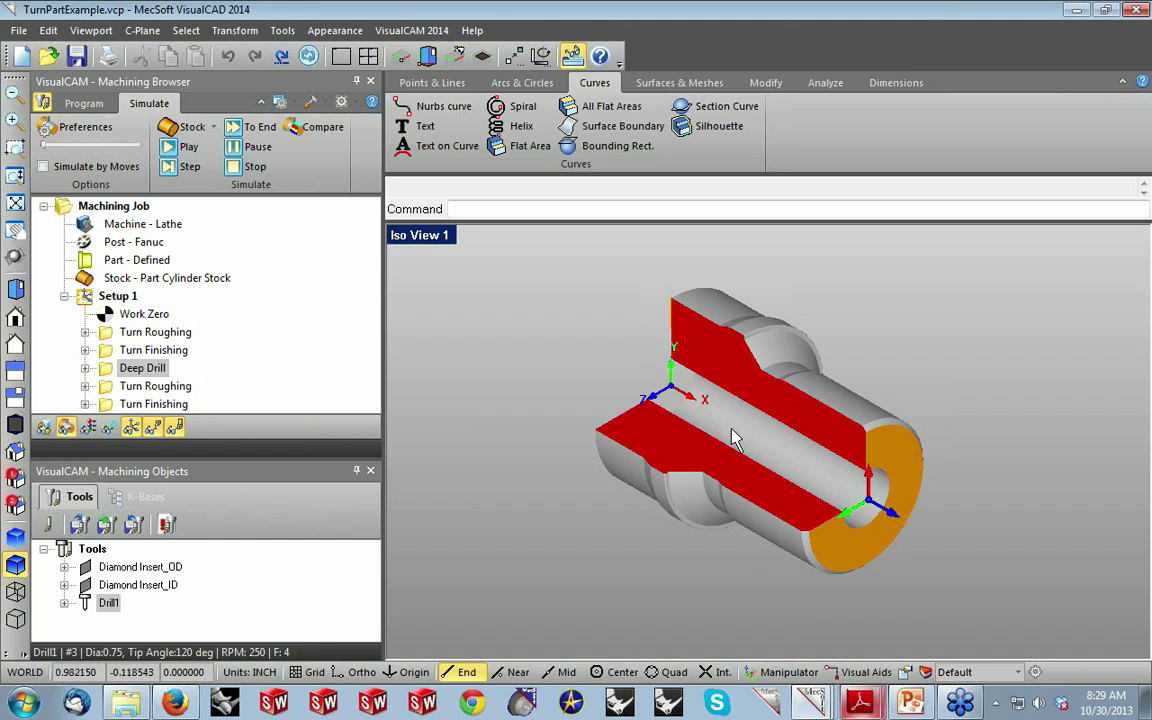
Simulate the second Turn Roughing operation and the final Turn Finishing operation in Setup 1.
left_click(143, 390)
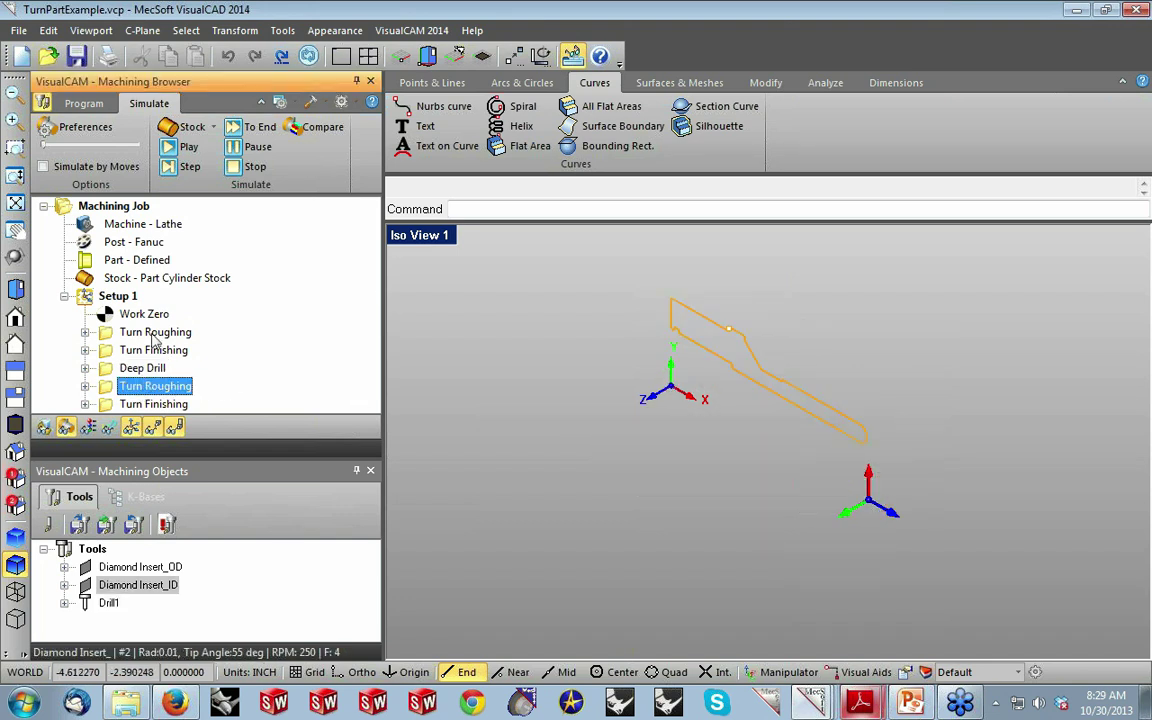
left_click(185, 146)
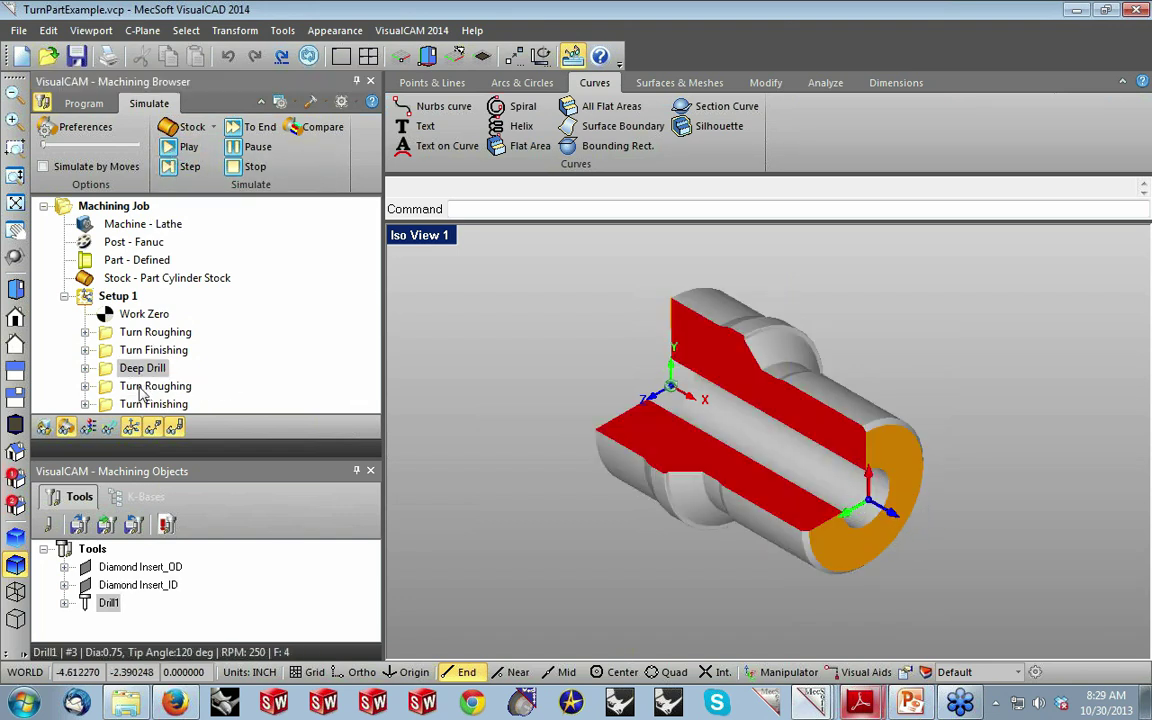
left_click(141, 391)
left_click(183, 146)
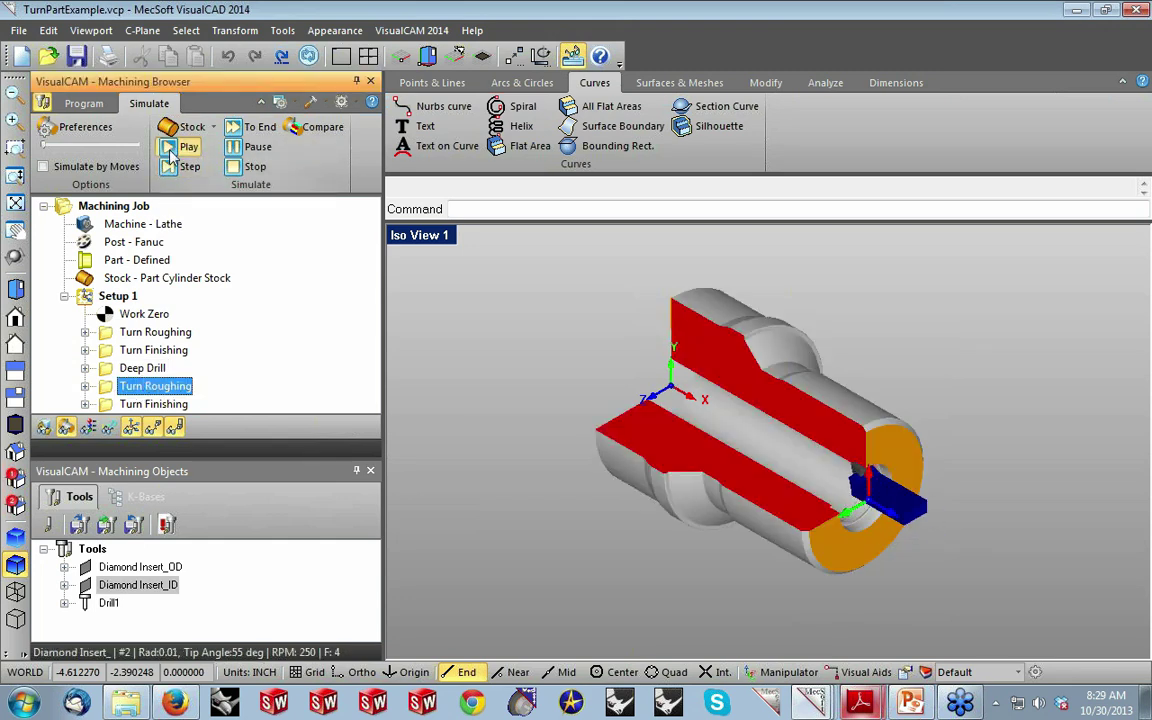
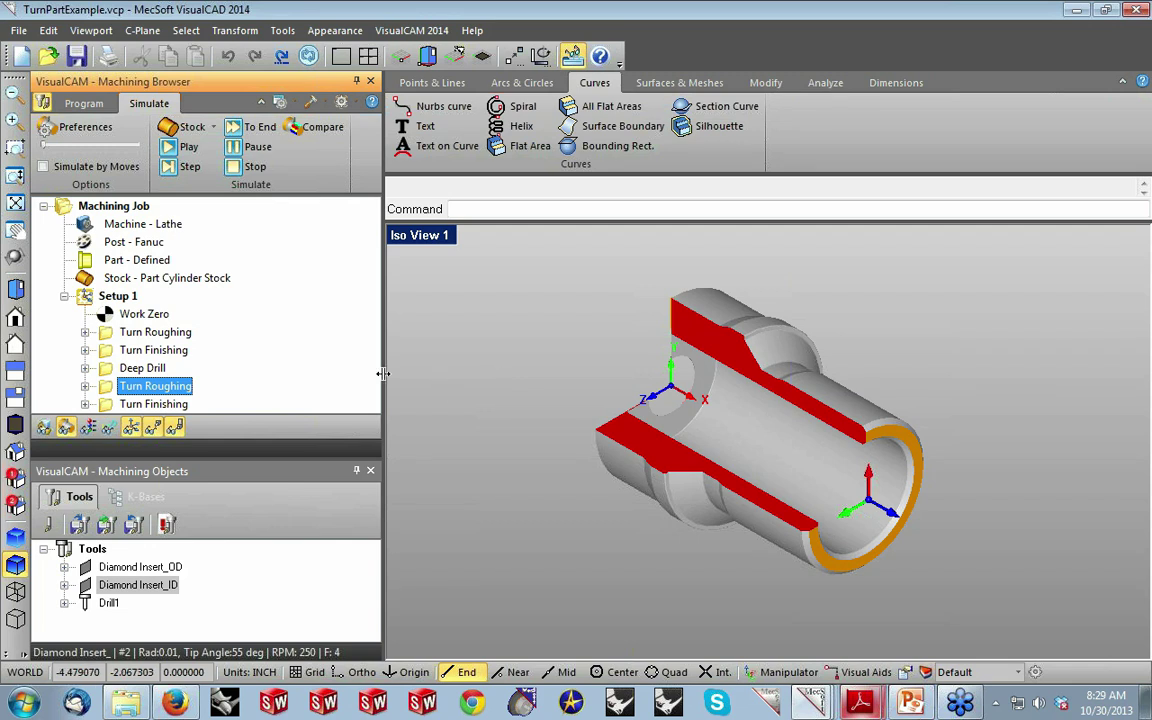
left_click(160, 404)
left_click(186, 146)
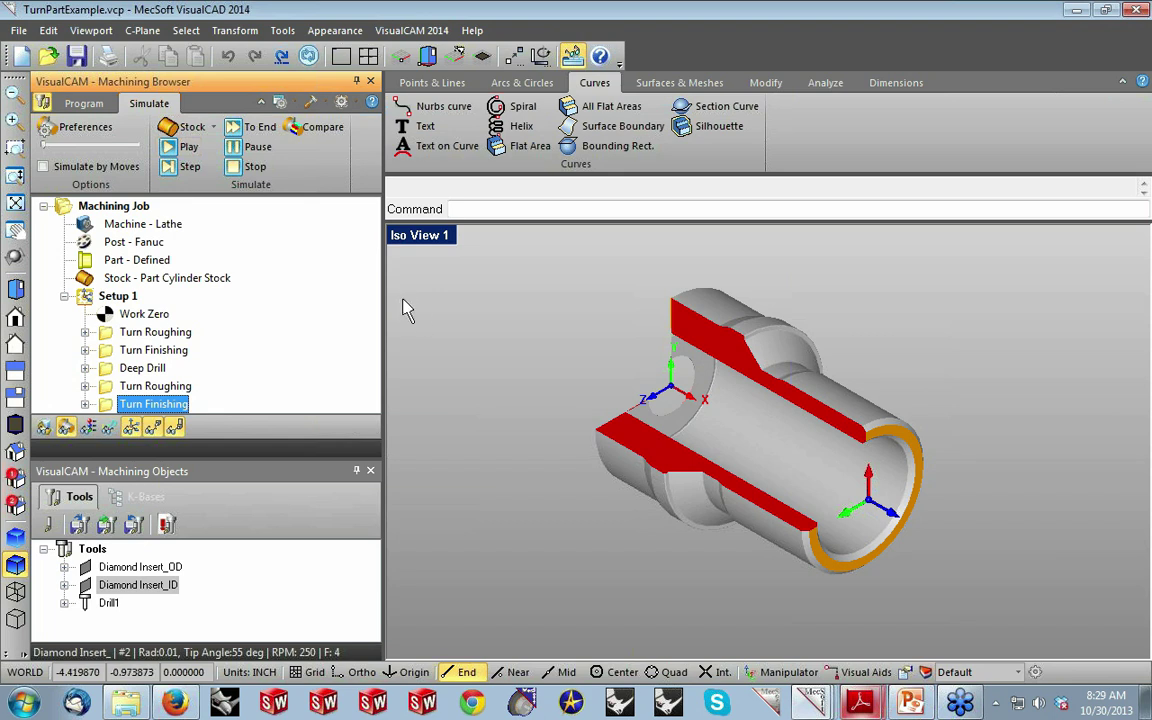
Return to programming mode in Top View and review the machining operations information for Setup 1.
left_click(84, 103)
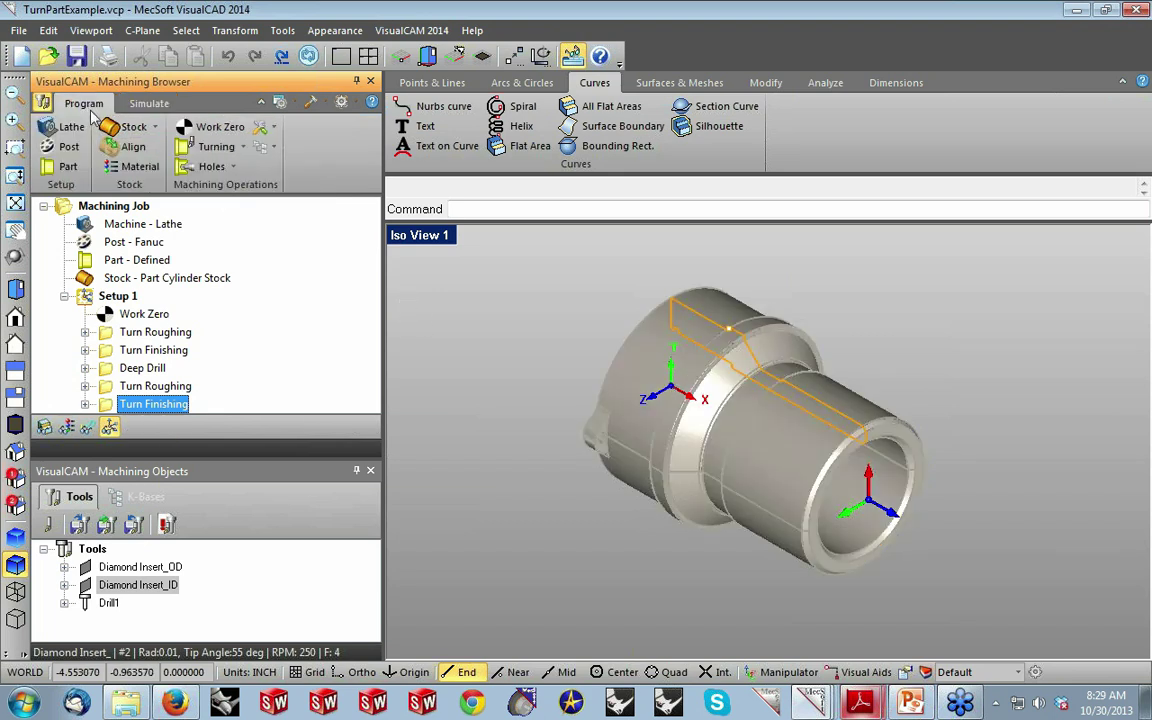
left_click(19, 294)
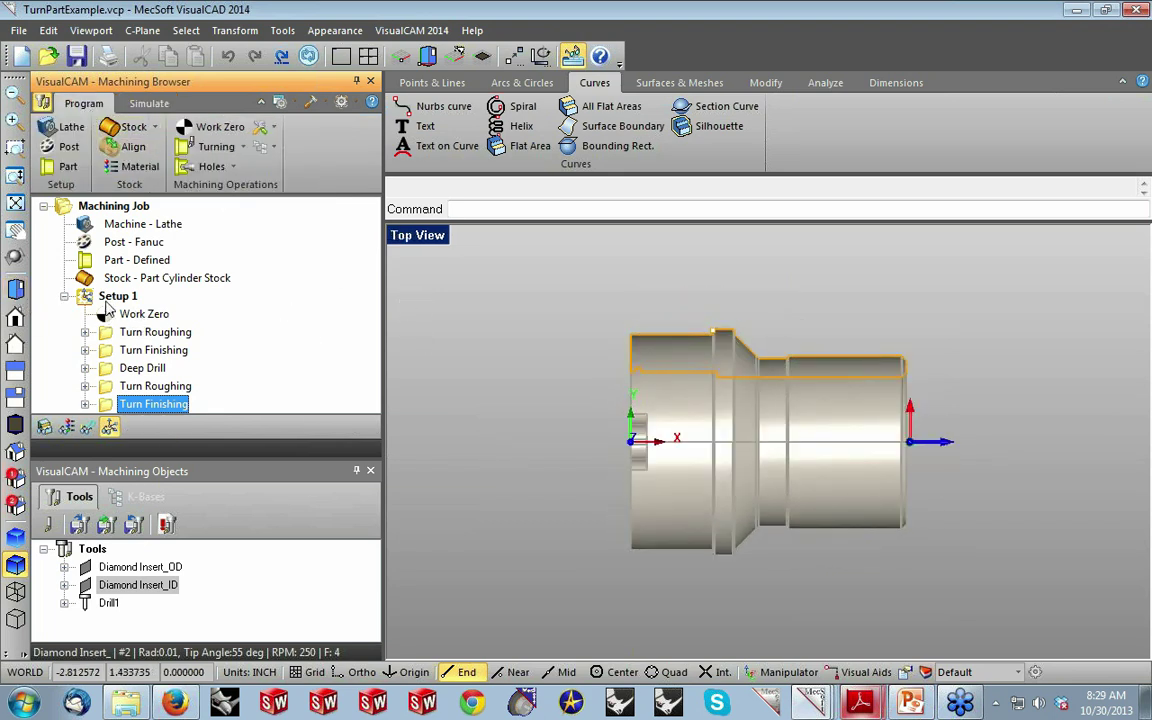
left_click(110, 298)
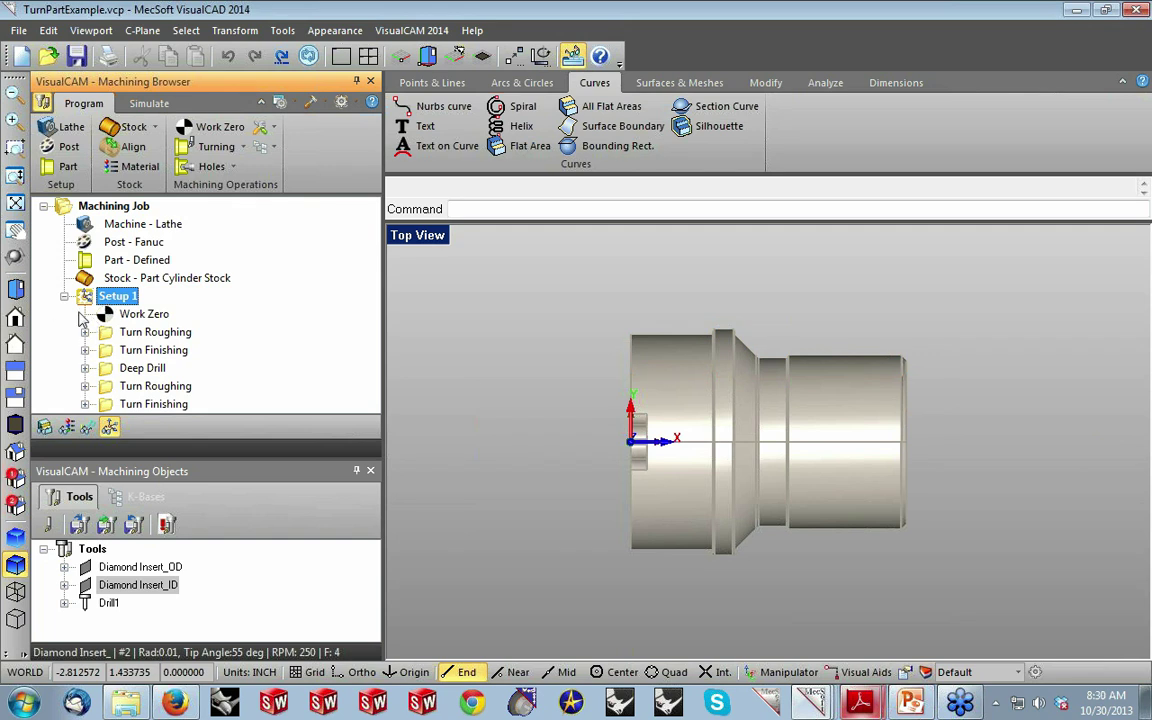
right_click(100, 308)
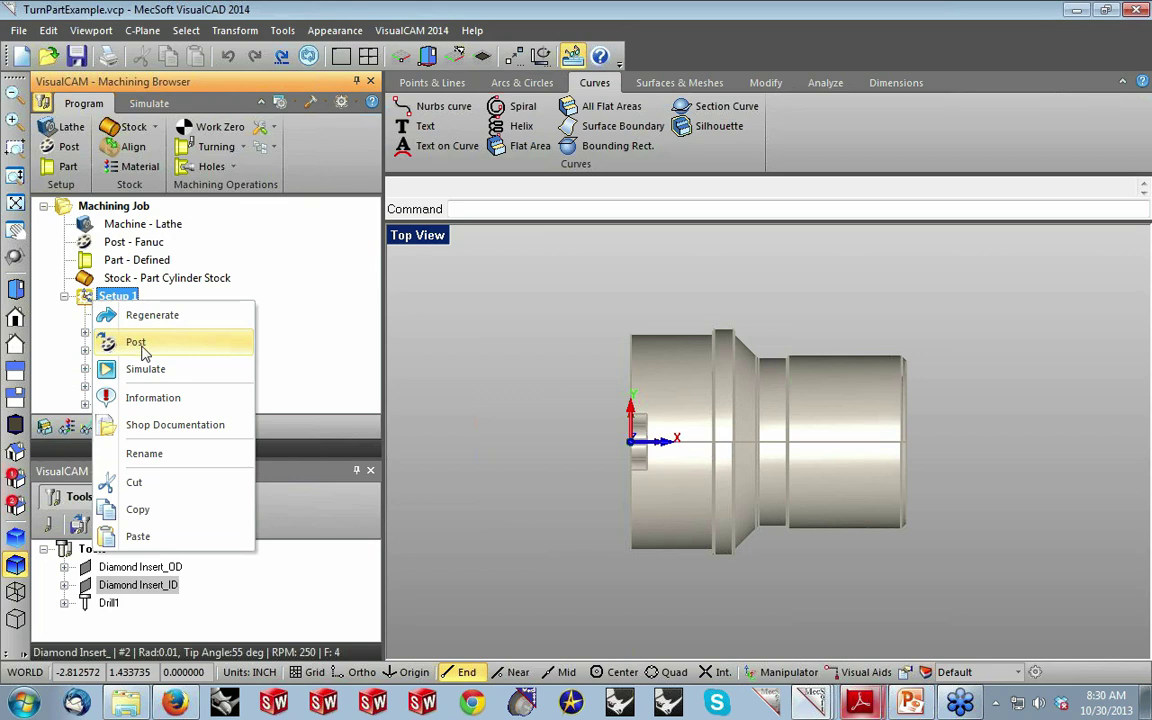
left_click(155, 398)
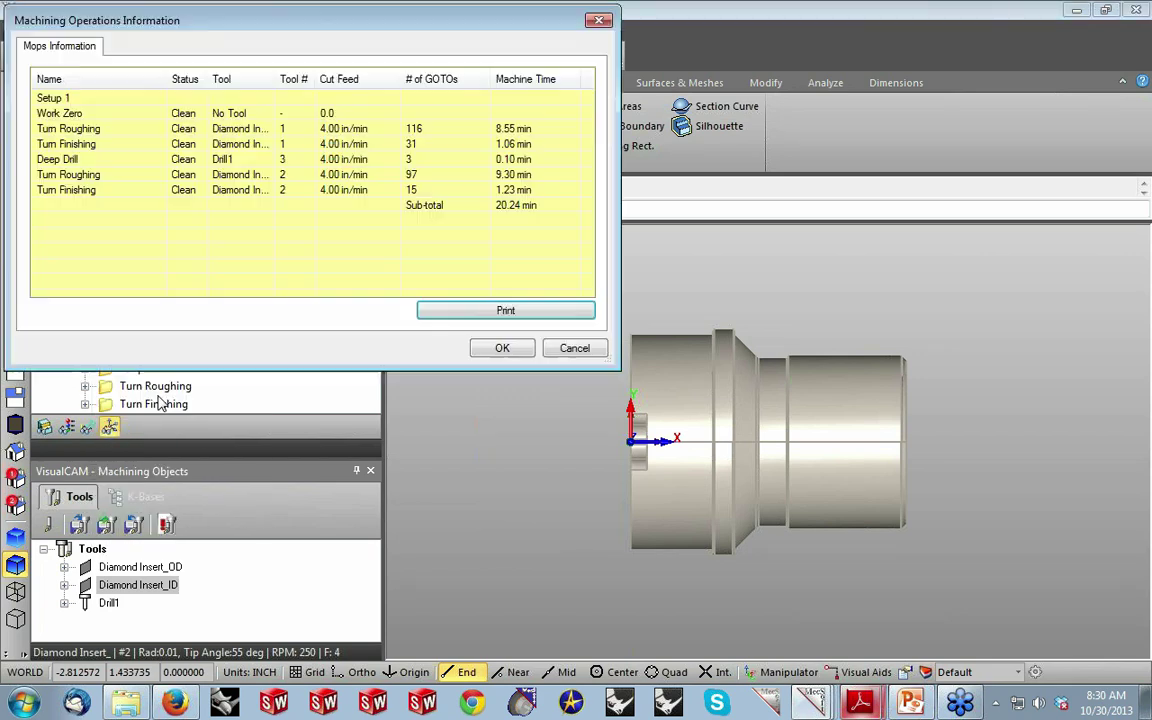
left_click(500, 349)
Post Setup 1 with the Fanuc post-processor as TurnPartExample_Setup 2.nc and look through the G-code to its end.
right_click(130, 298)
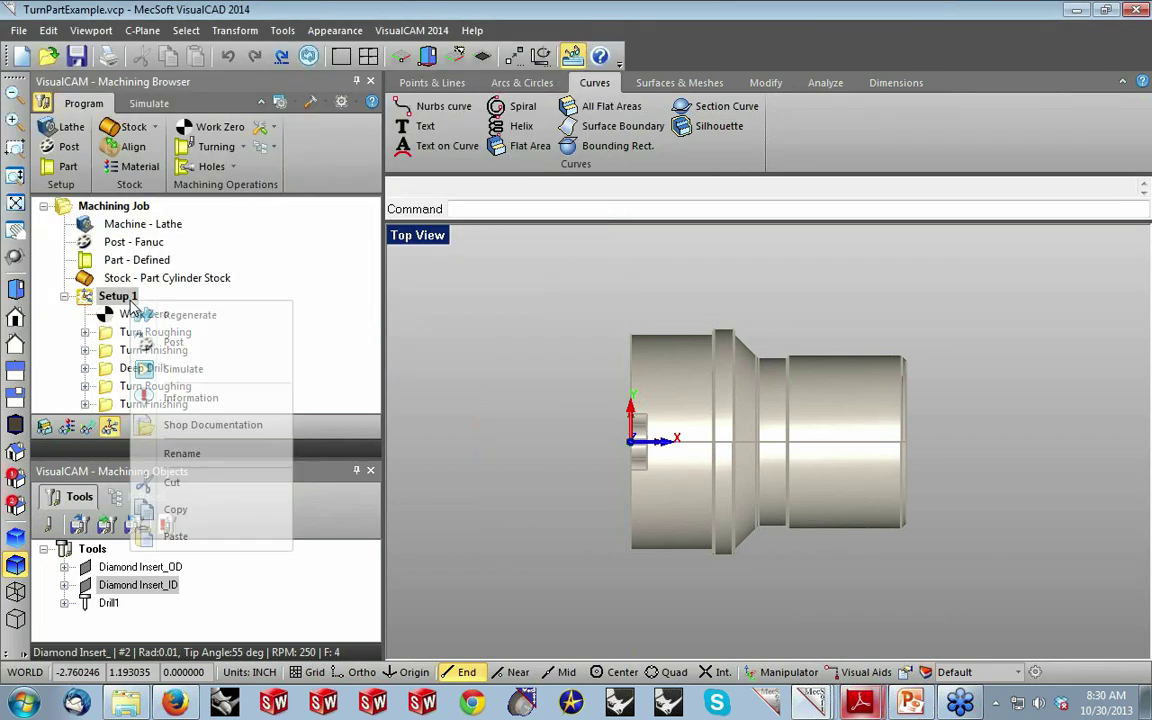
left_click(167, 348)
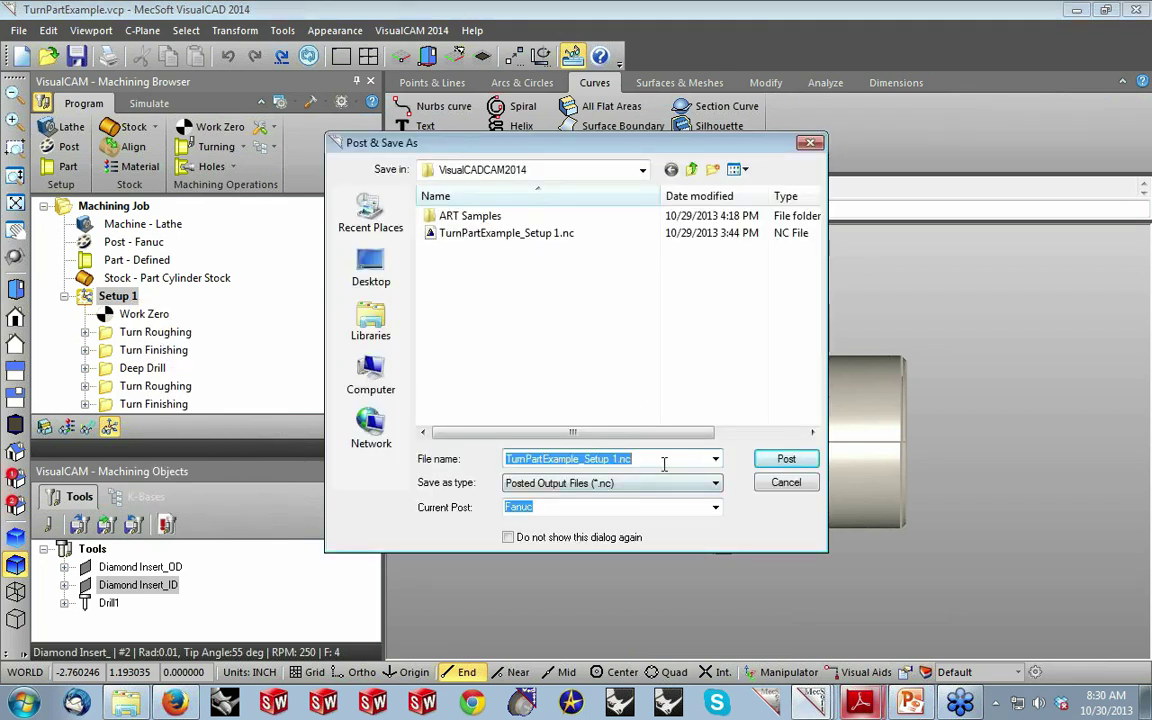
left_click(613, 460)
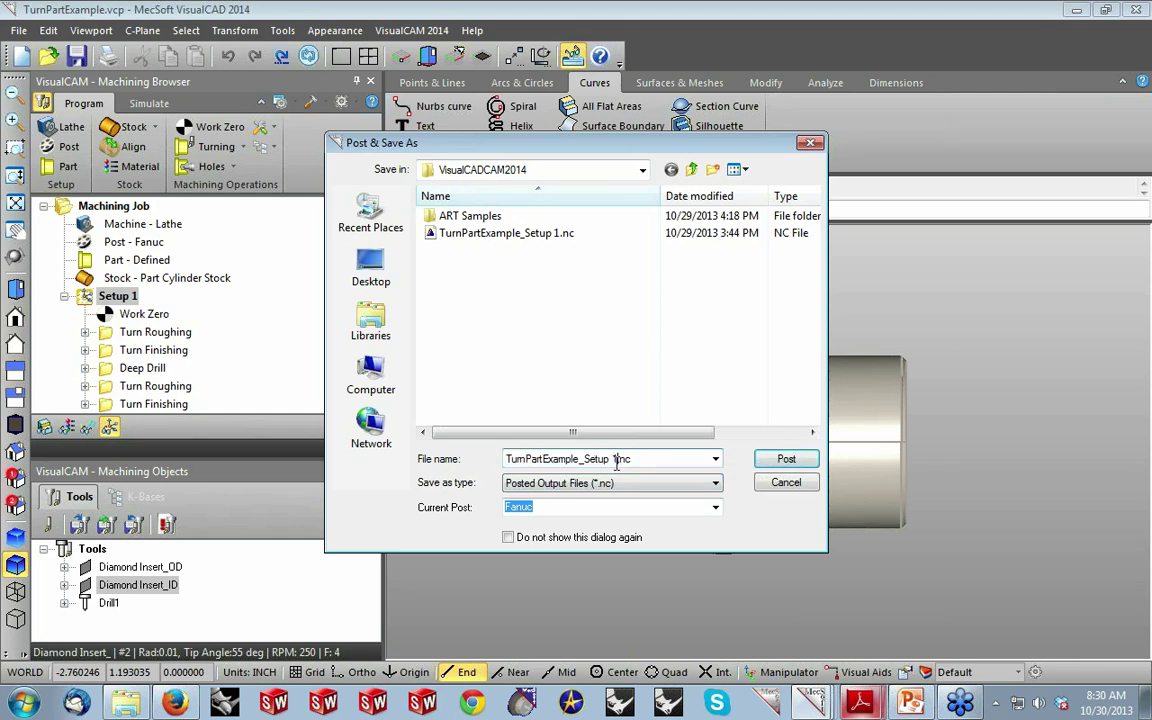
type("2")
key("Return")
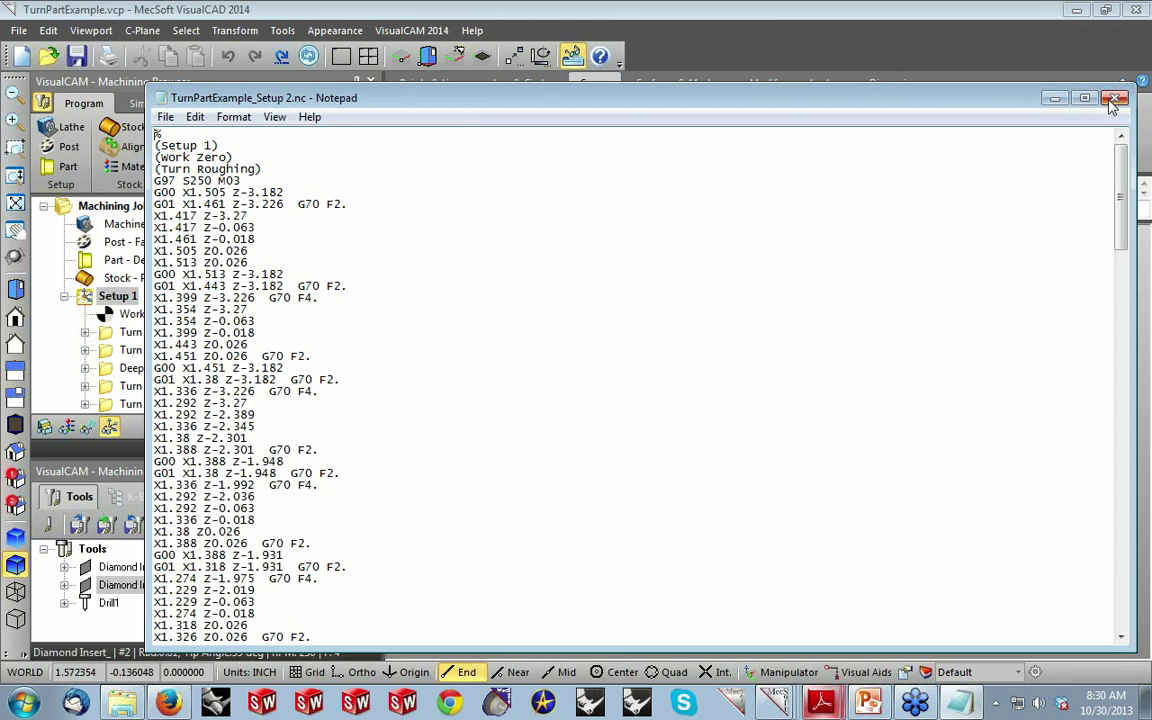
left_click_drag(1120, 150, 1114, 553)
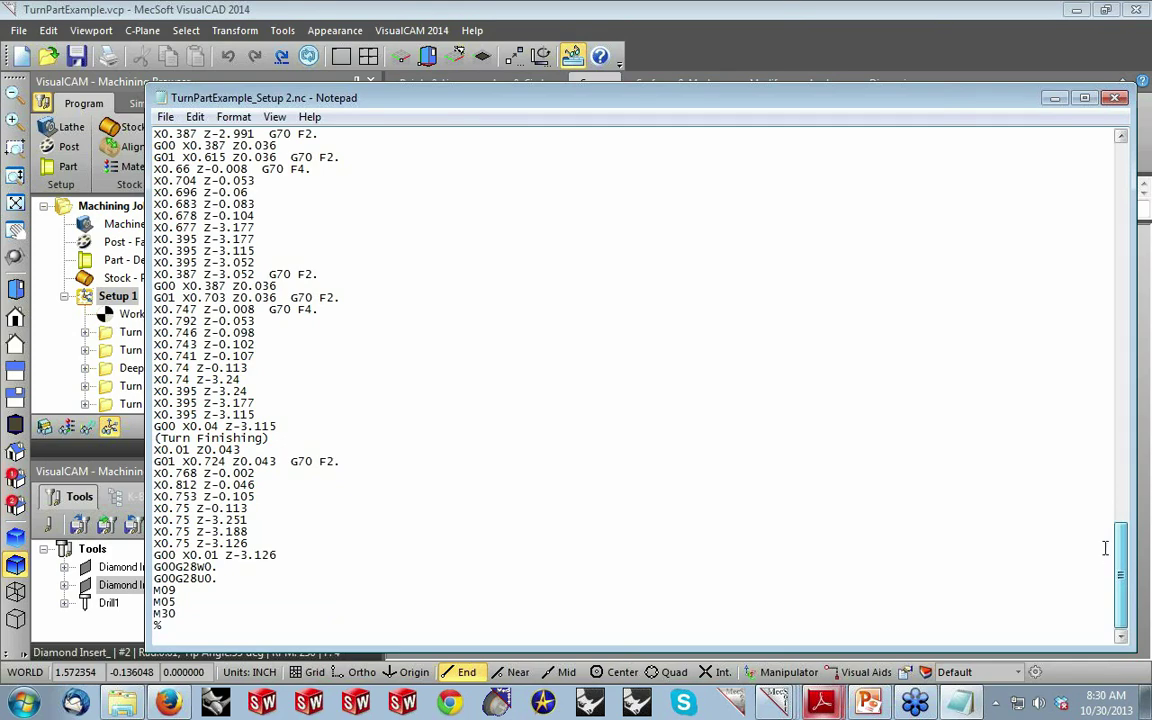
left_click(1115, 98)
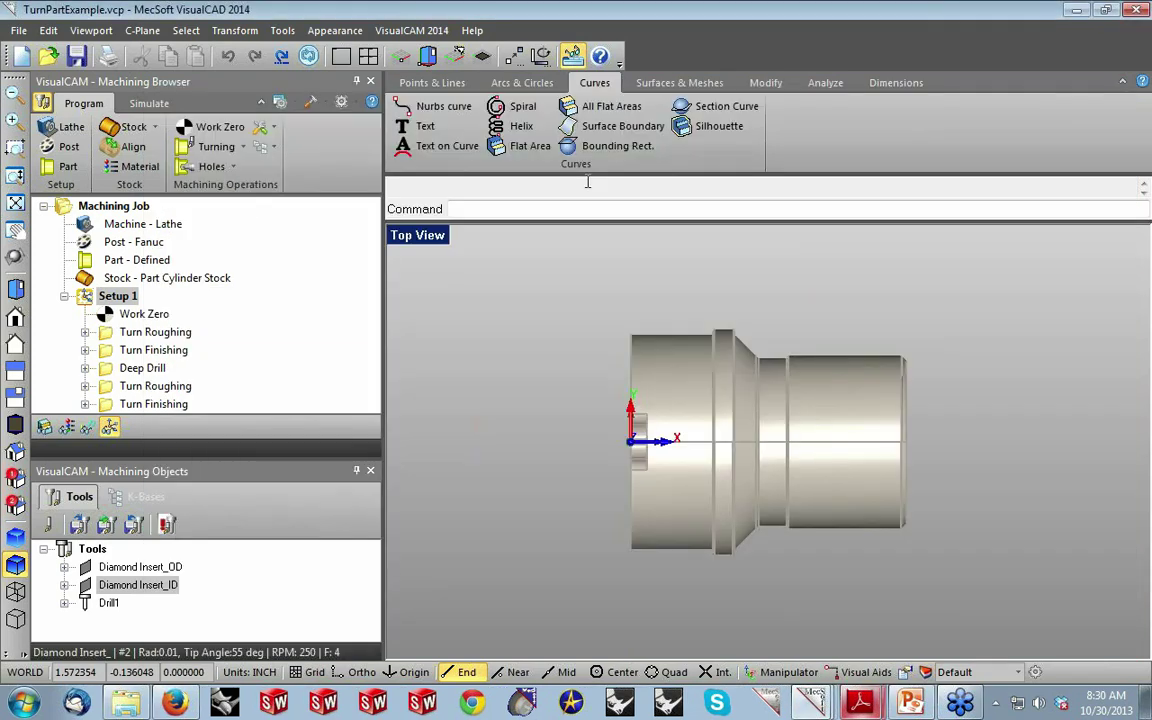
Examine the post-processor options and the general settings of the Fanuc post in the Post-Processor Generator.
double_click(125, 242)
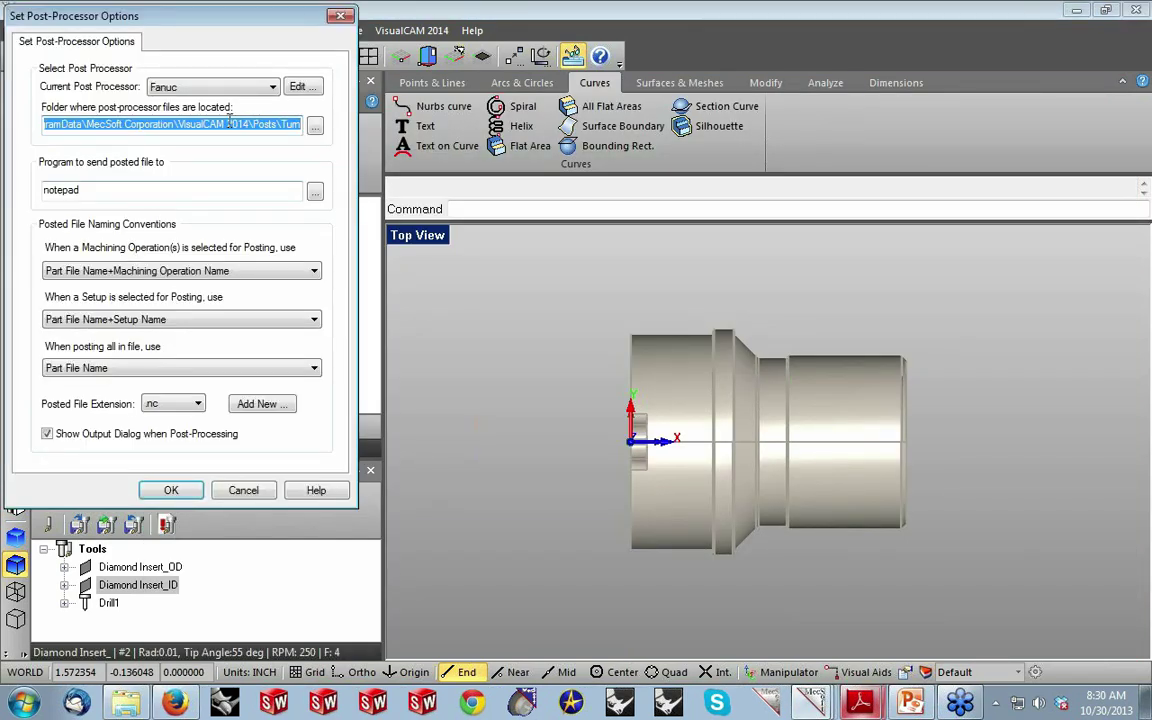
left_click(298, 87)
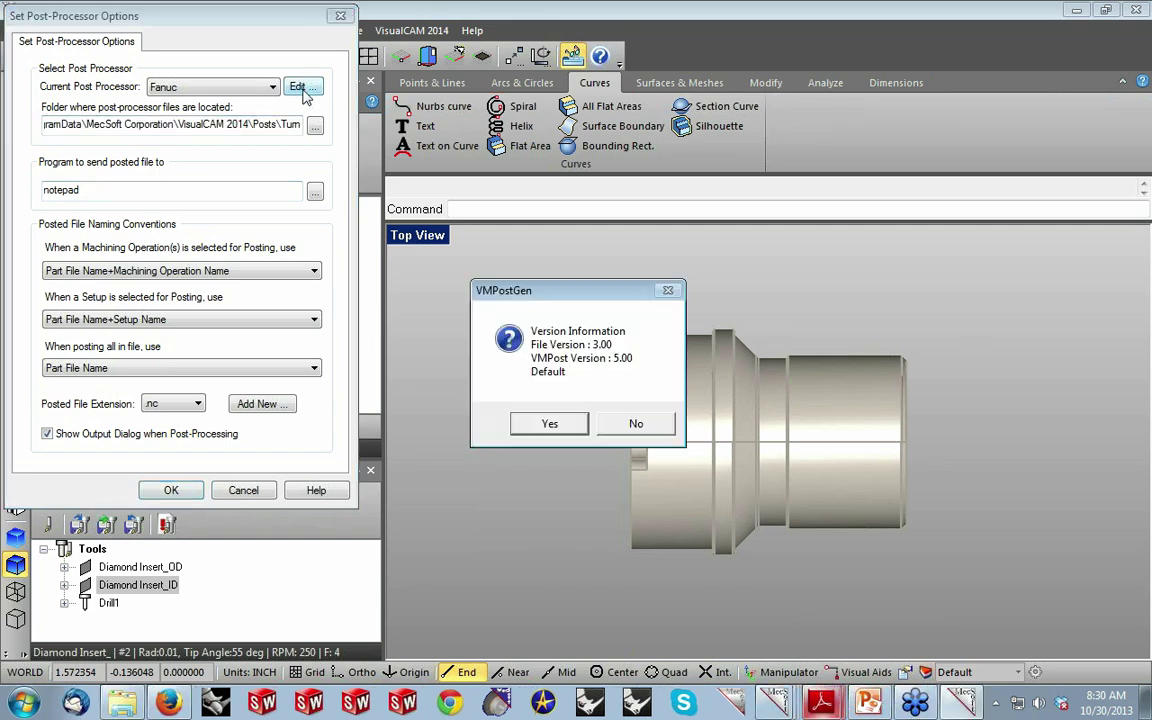
left_click(548, 422)
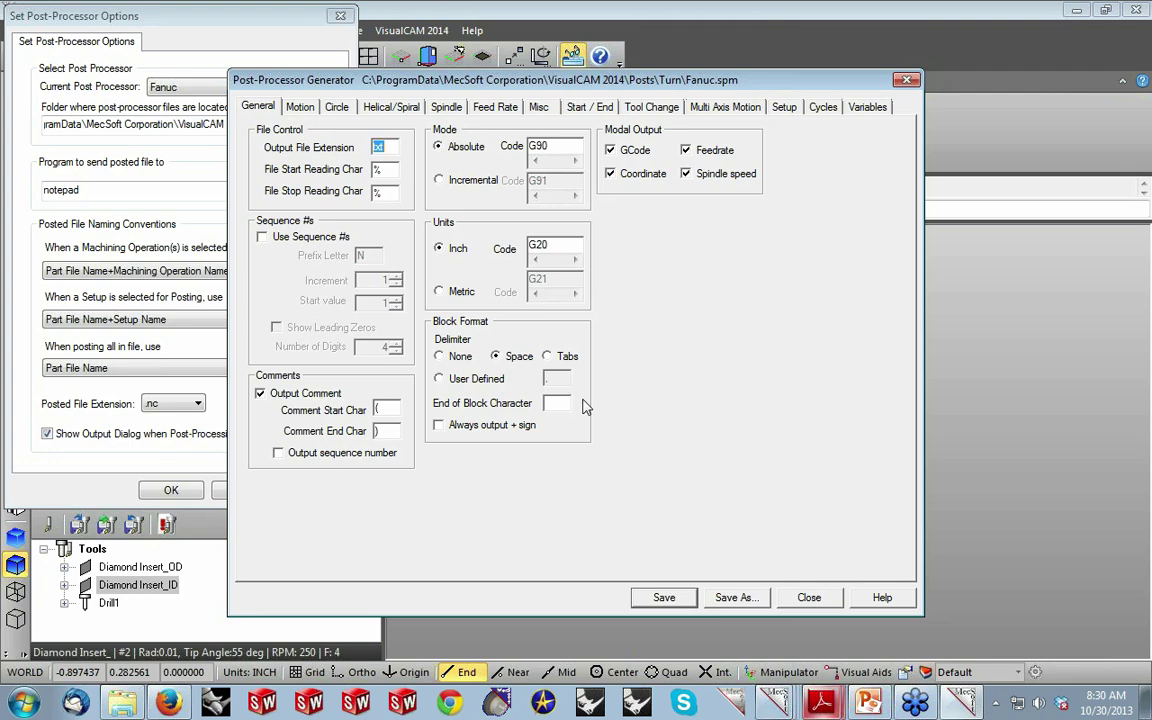
left_click(809, 597)
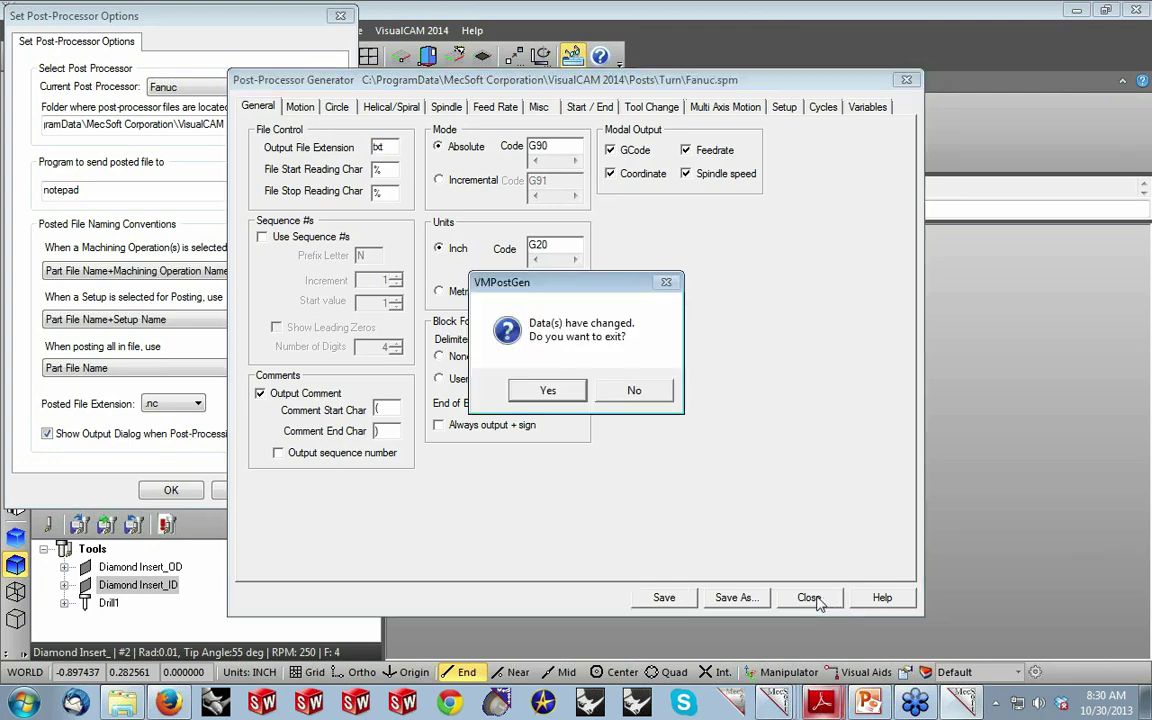
left_click(548, 389)
left_click(171, 491)
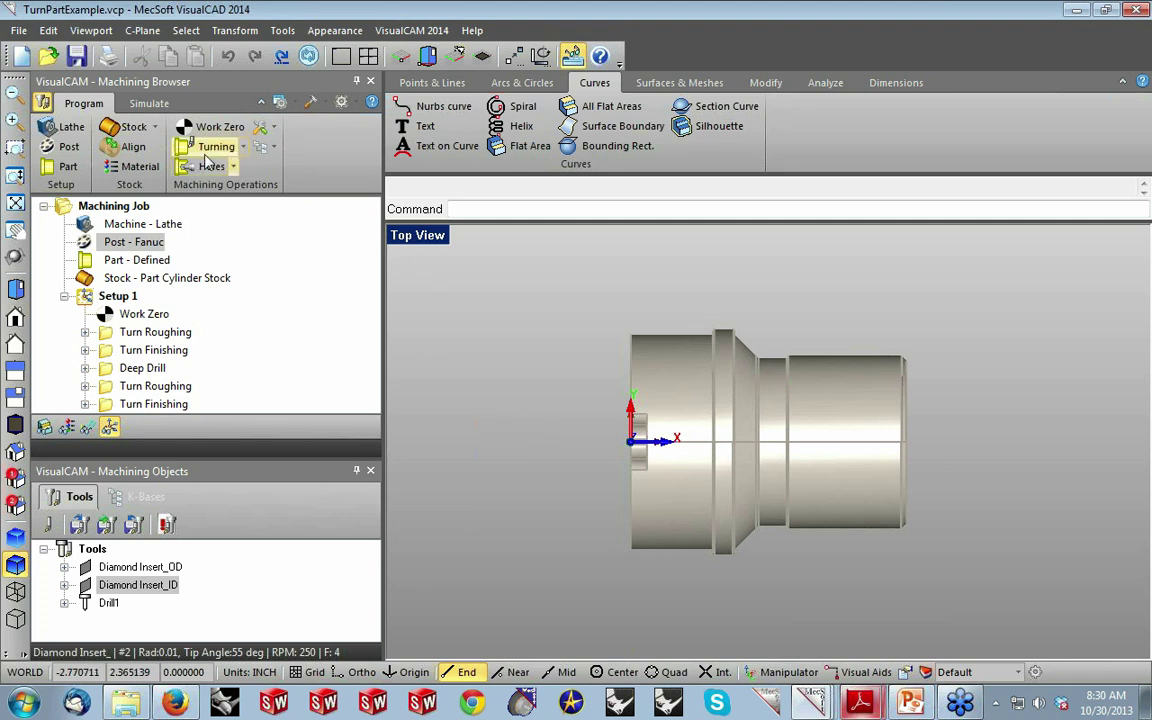
Start a new empty document and turn on the construction grid display.
left_click(20, 56)
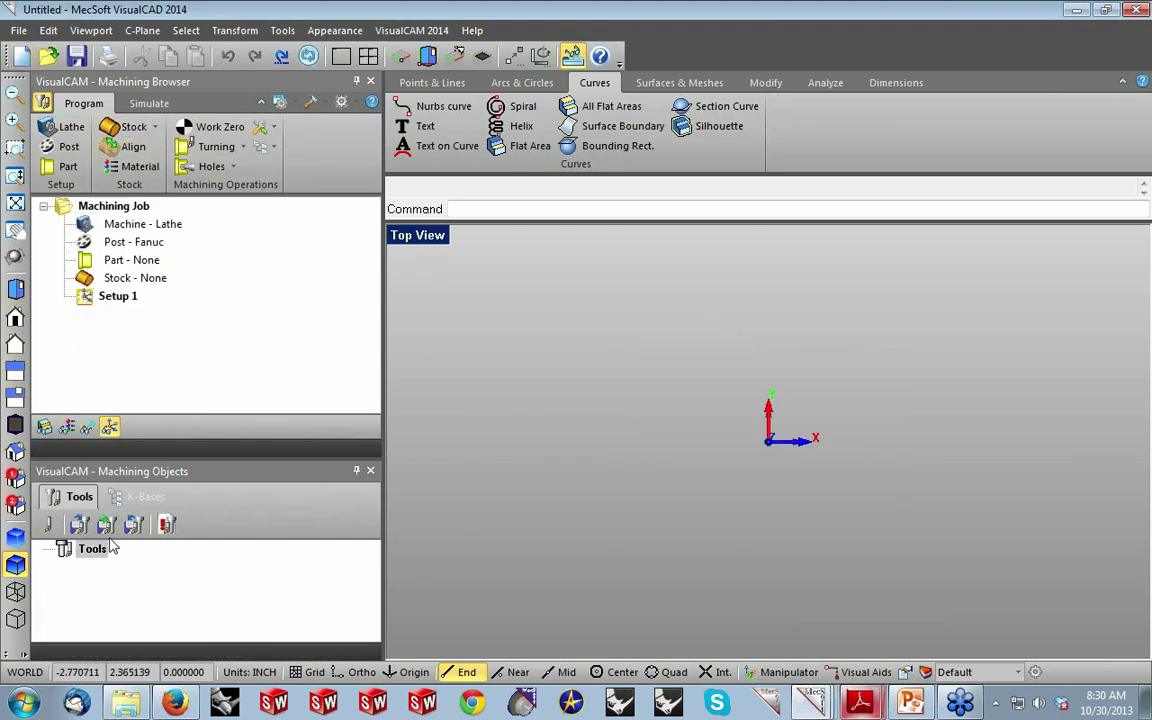
left_click(22, 653)
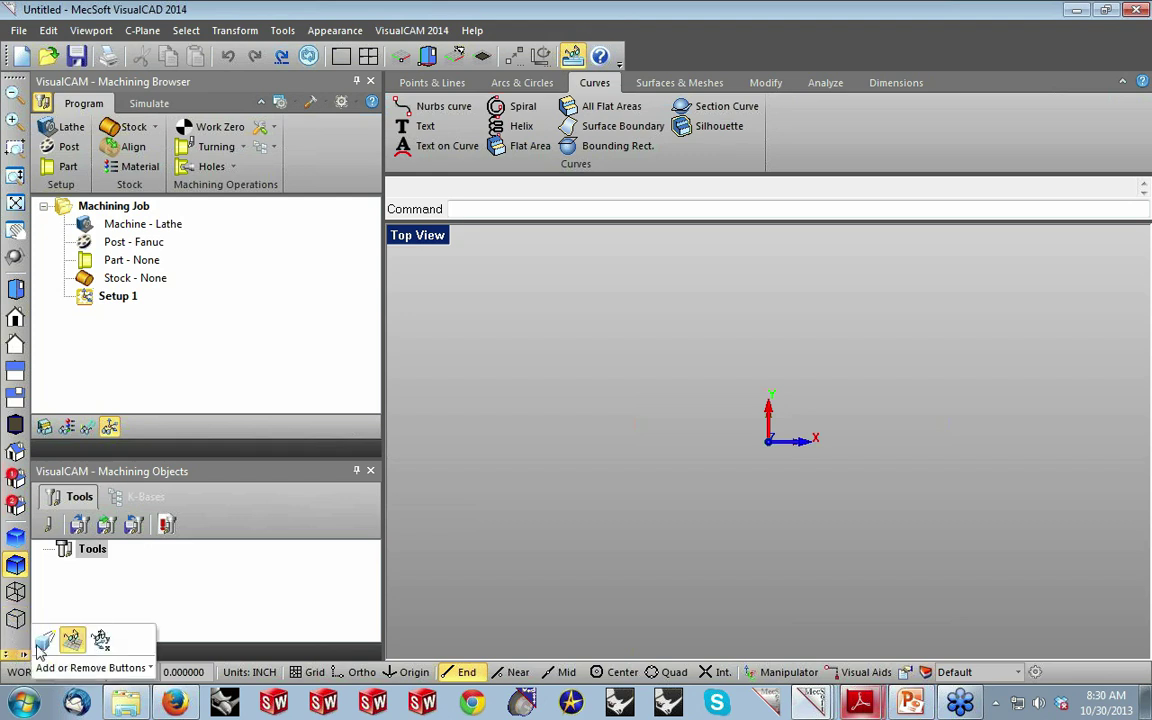
left_click(433, 575)
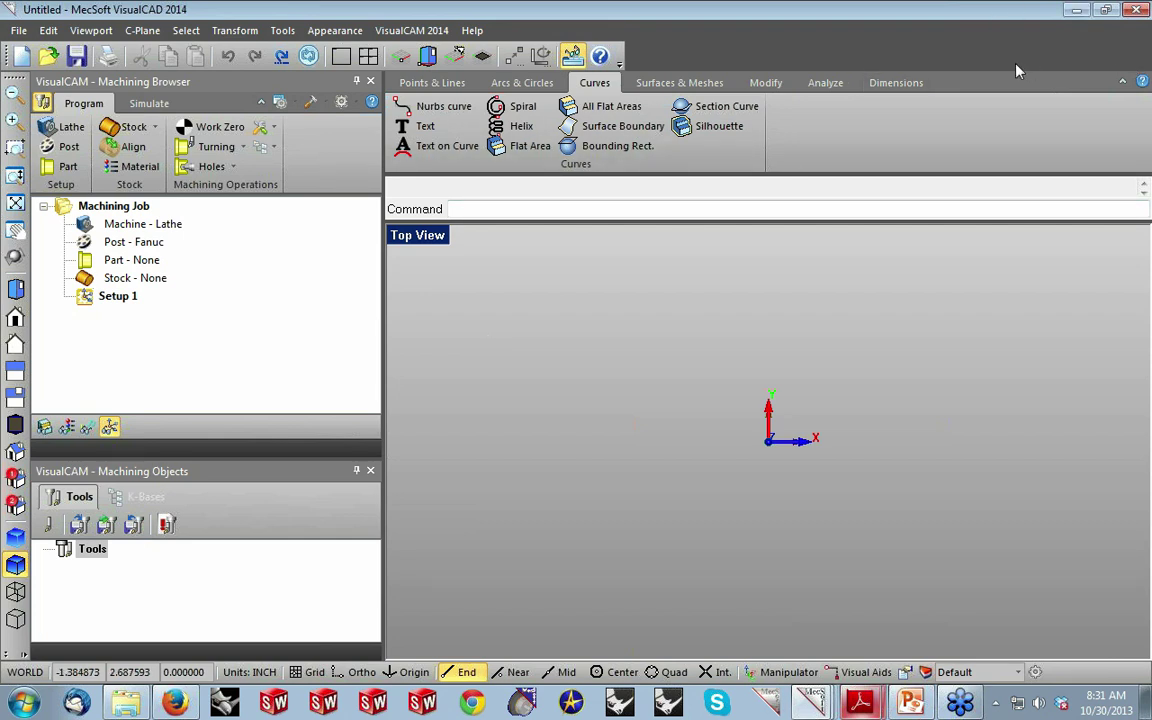
left_click(8, 649)
left_click(72, 641)
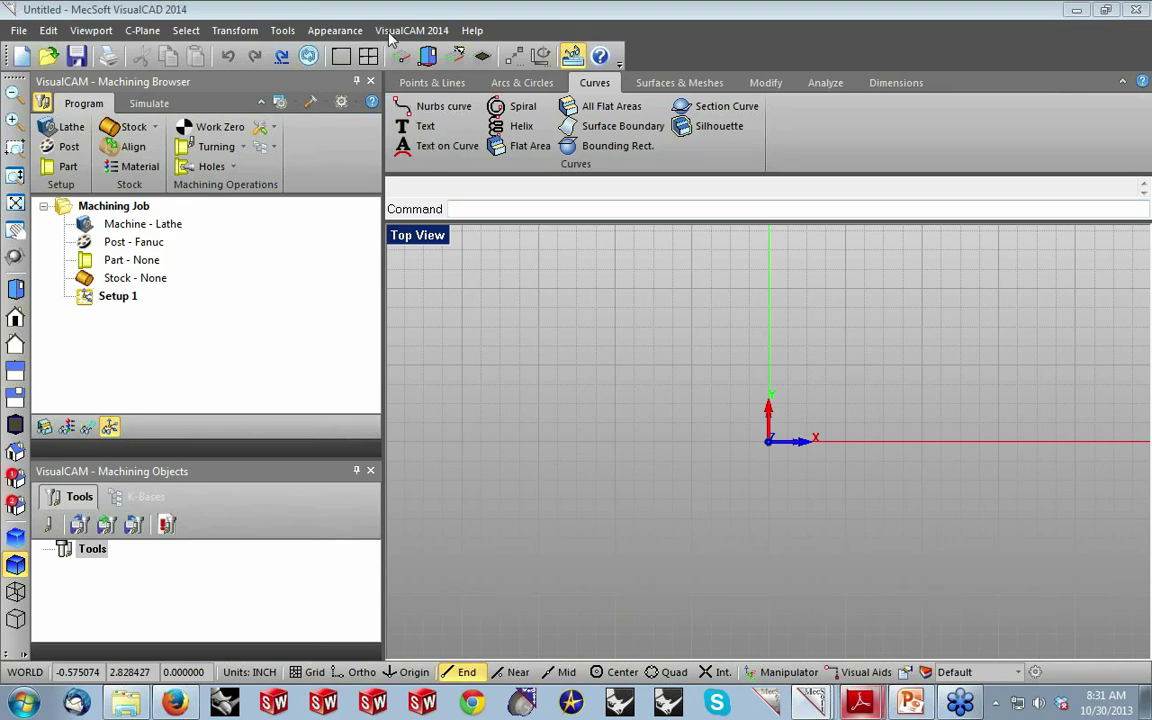
Close the turning module's Machining Browser and Machining Objects and load the NEST module.
left_click(371, 81)
left_click(371, 81)
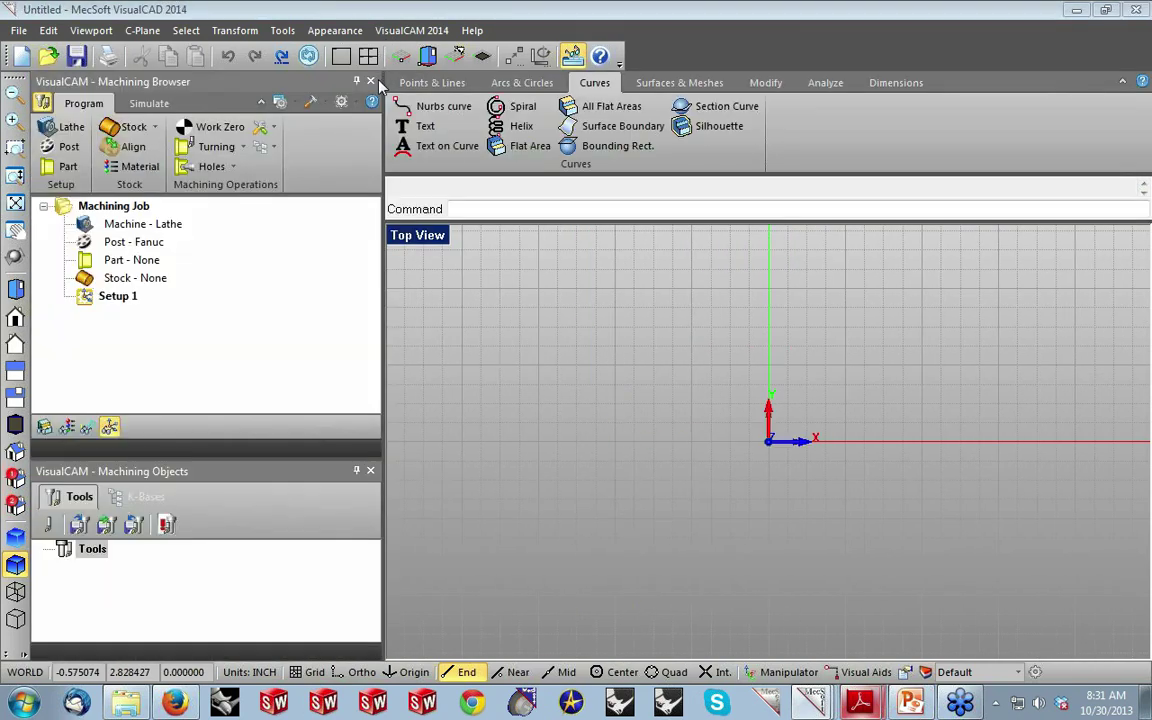
left_click(371, 81)
left_click(371, 81)
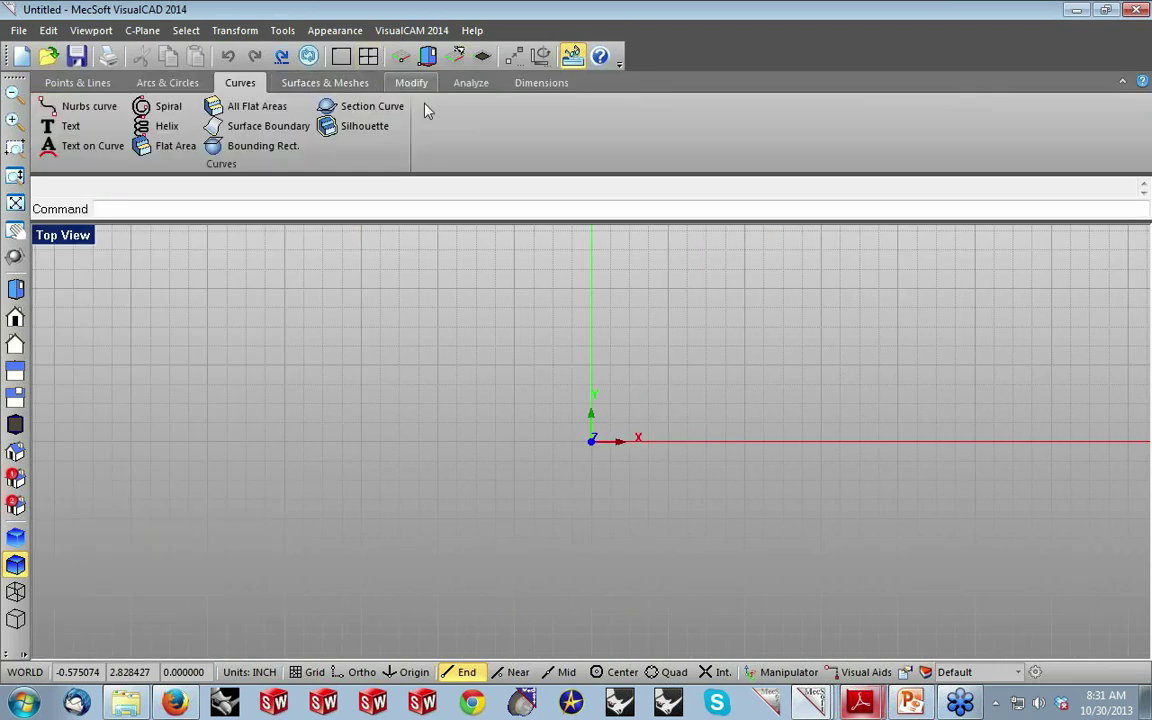
left_click(399, 33)
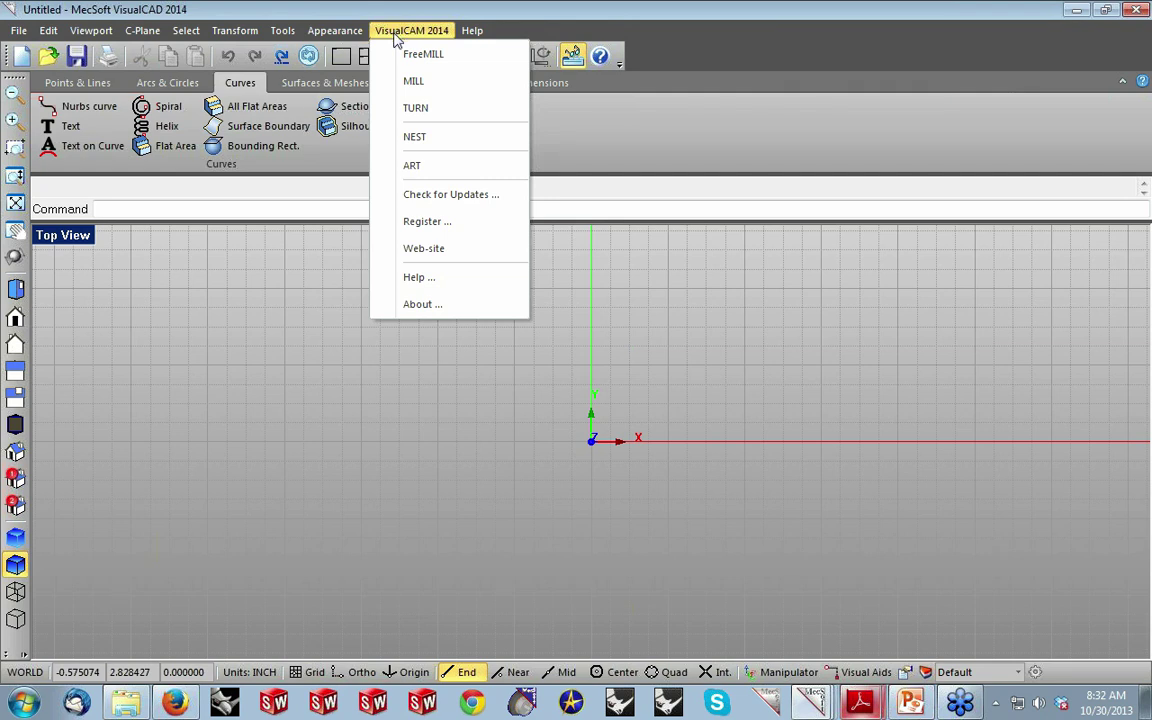
left_click(390, 145)
key("Escape")
Open the part file NestDemo2014.vcp and hide the ribbon and command area to enlarge the viewport.
left_click(48, 56)
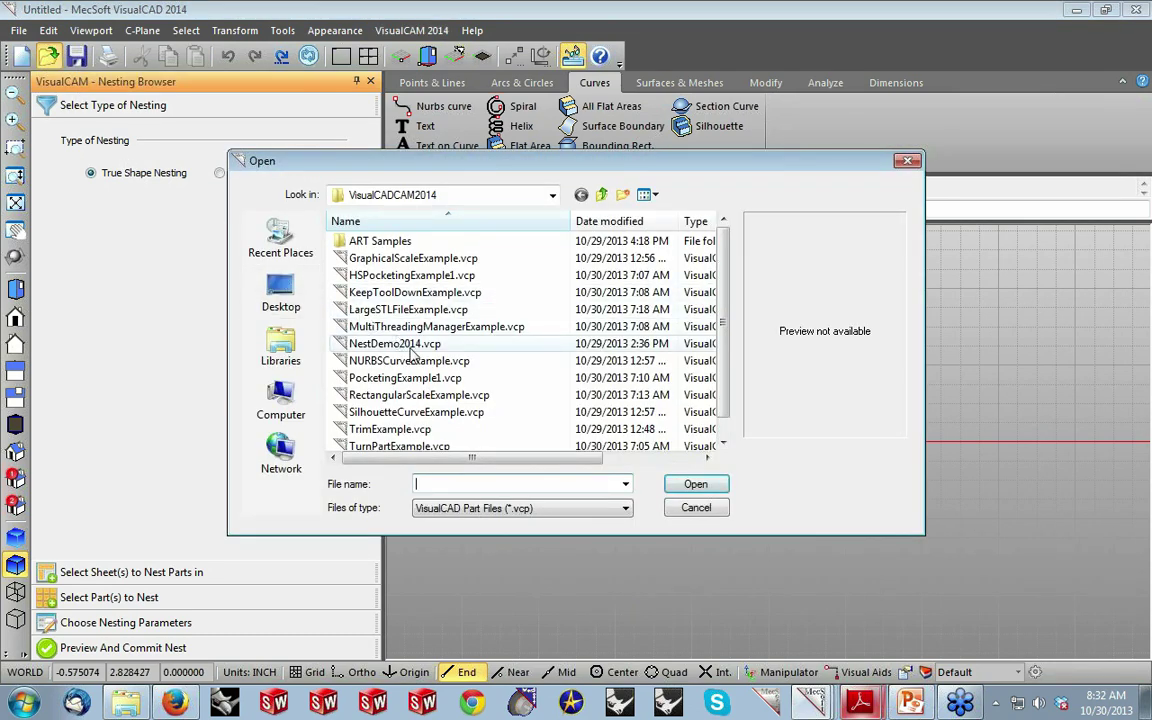
left_click(395, 343)
left_click(694, 484)
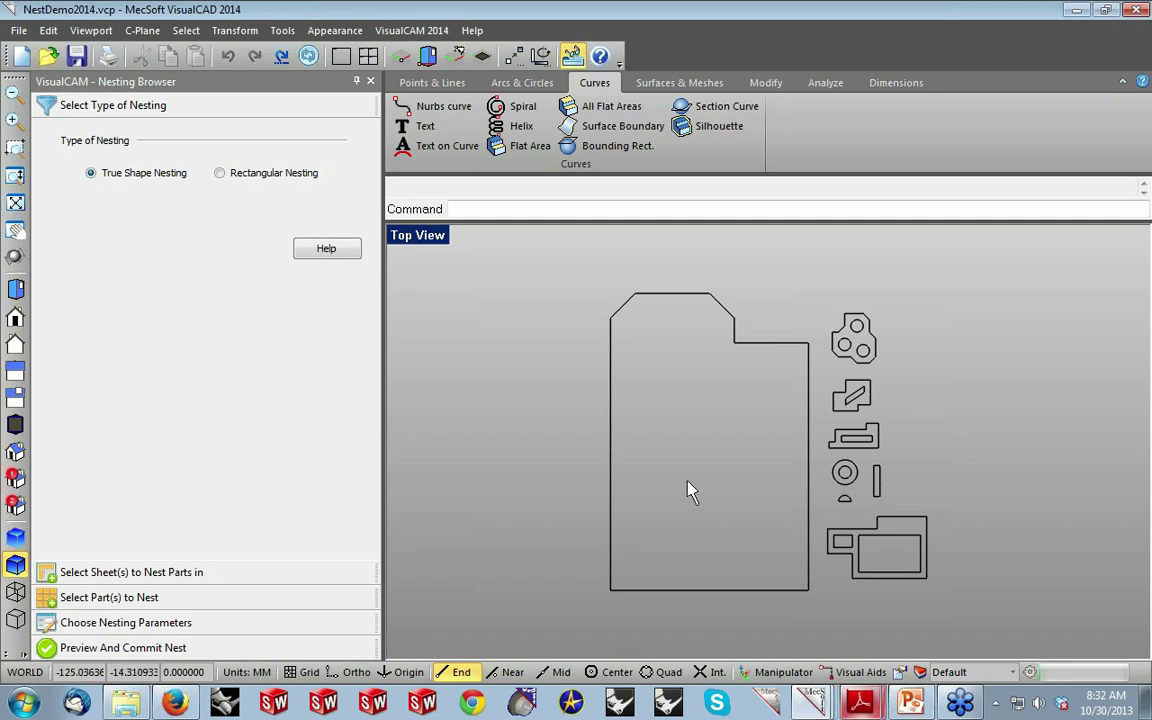
left_click(572, 57)
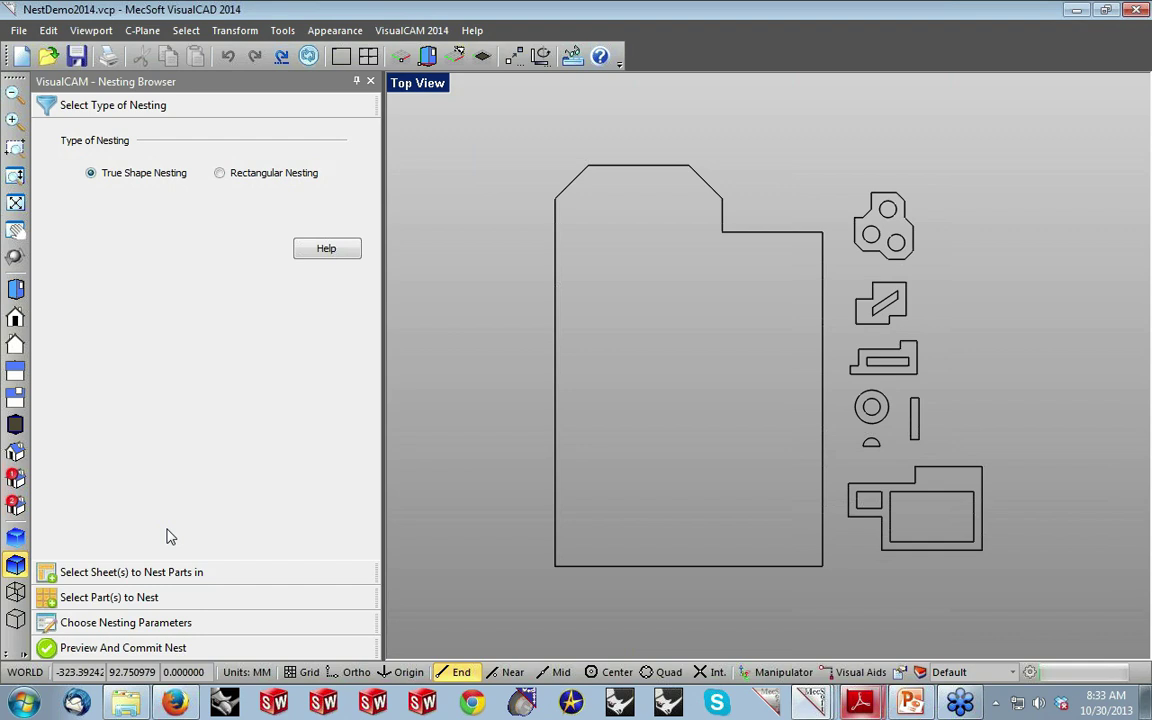
Add the large chamfered outline as the sheet to nest parts in.
left_click(180, 573)
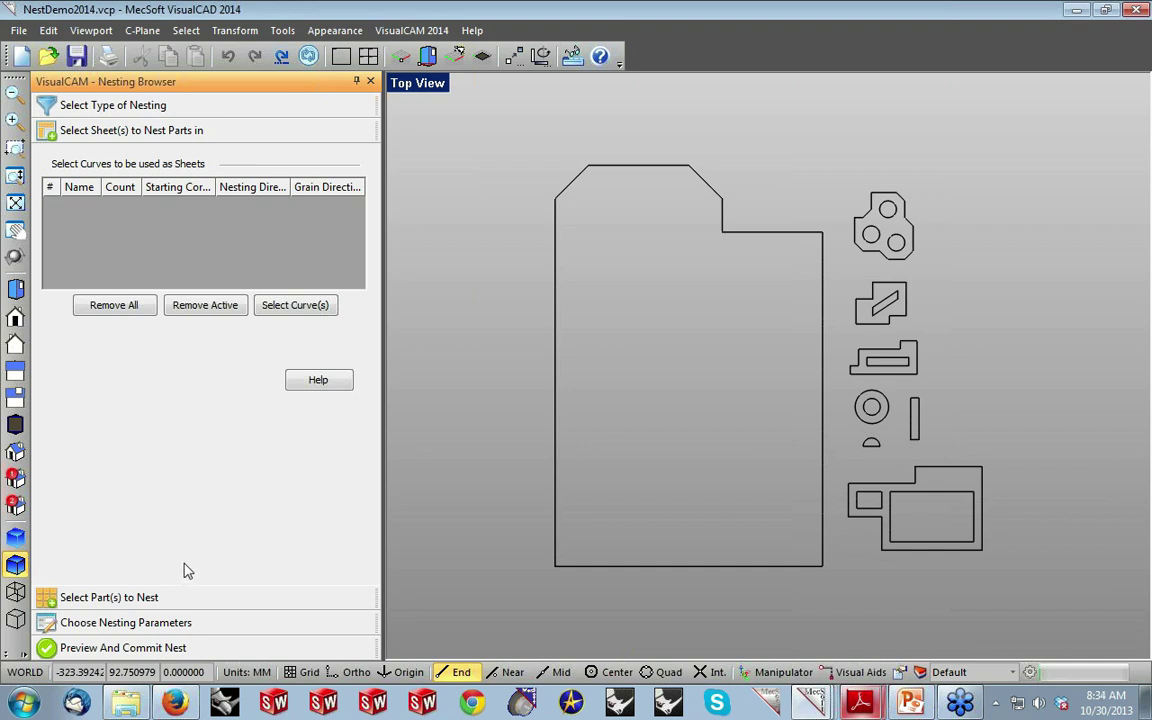
left_click(286, 311)
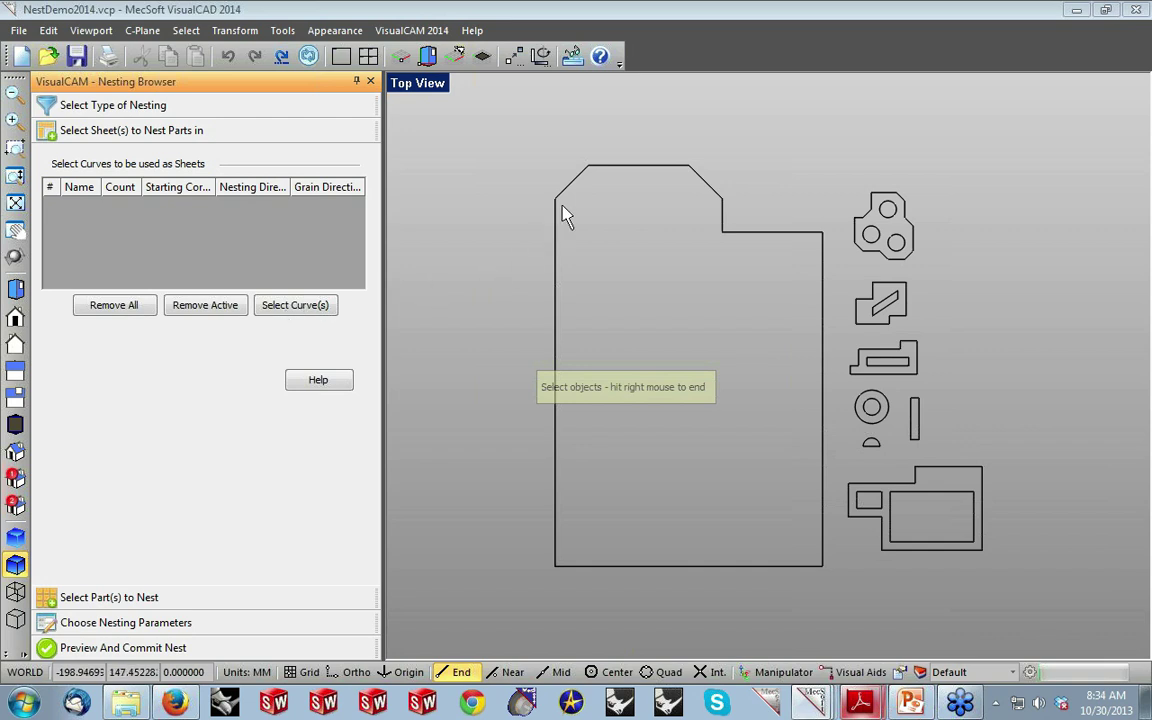
left_click(597, 176)
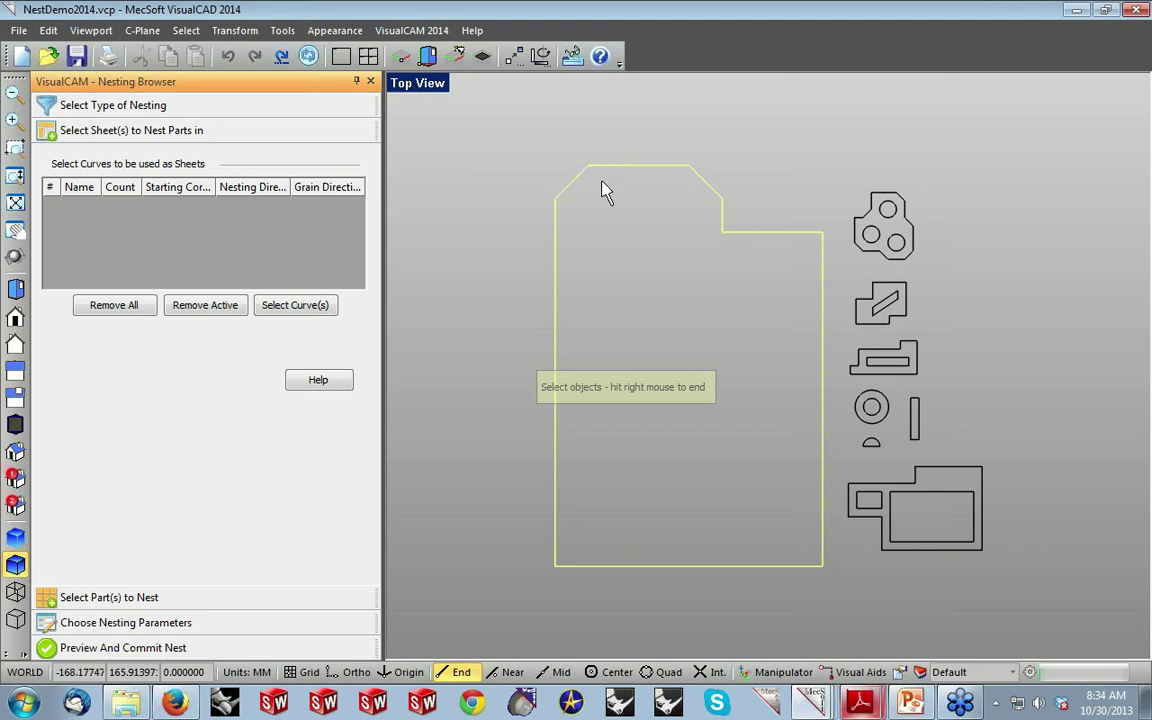
right_click(601, 183)
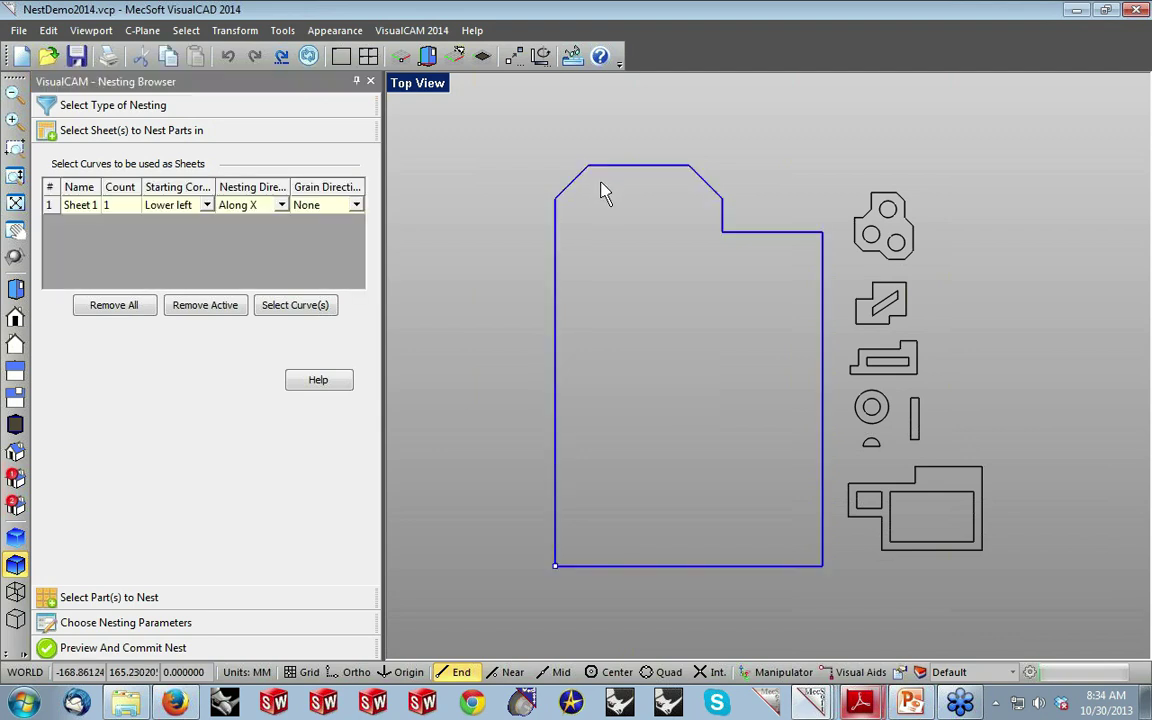
Set the count of Sheet 1 to 5.
left_click(87, 204)
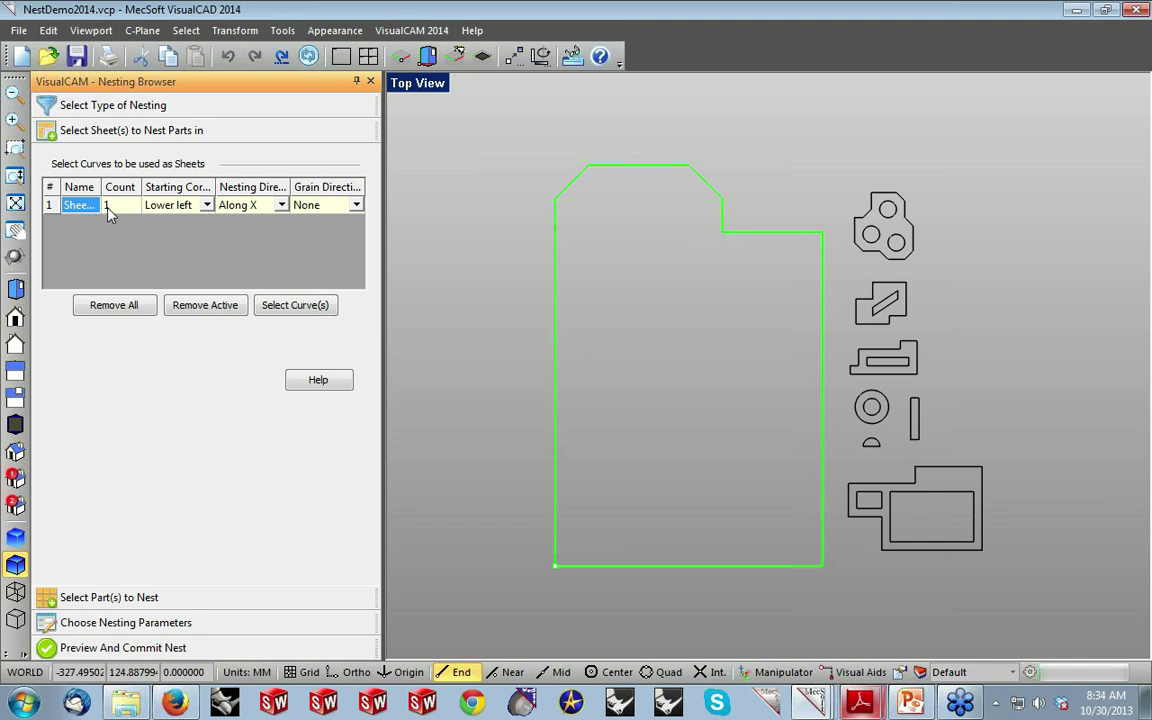
left_click(112, 207)
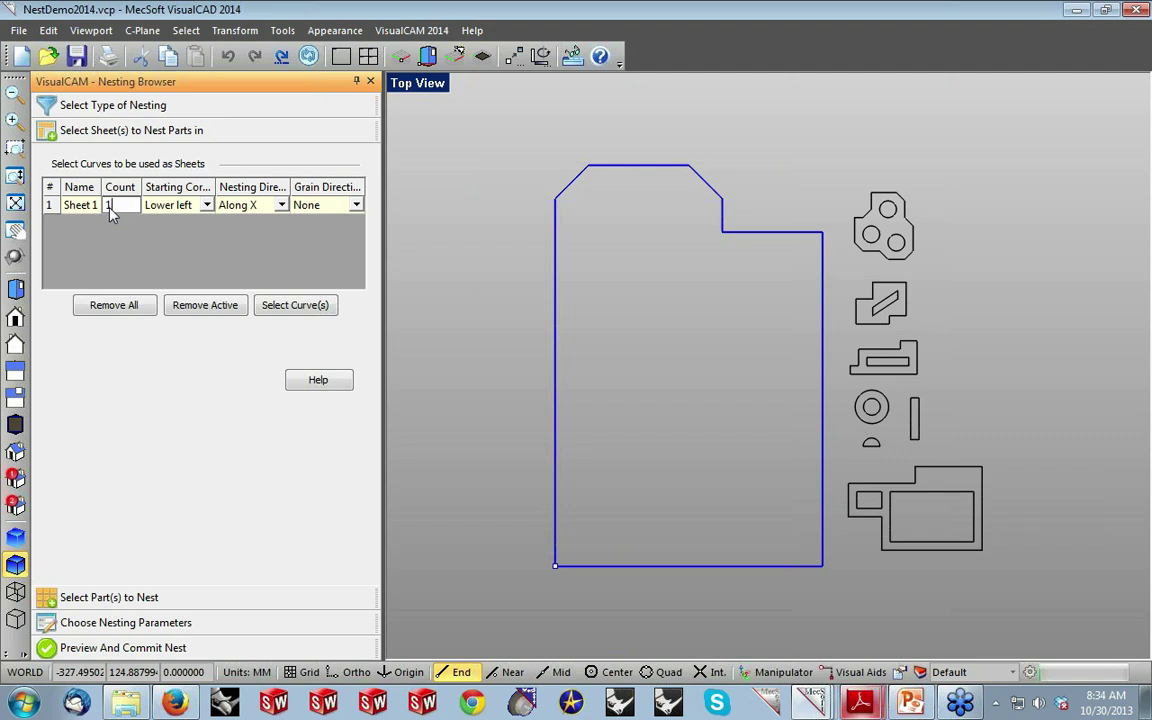
type("5")
left_click(86, 209)
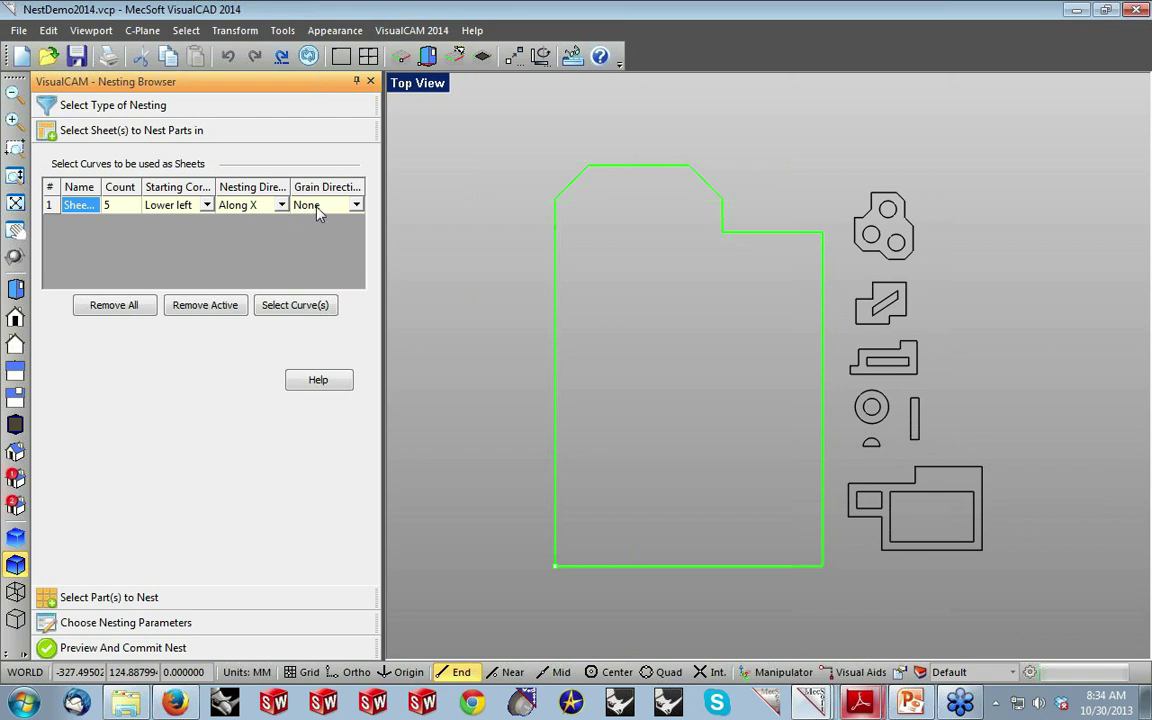
Set the grain direction of Sheet 1 to Along Y.
left_click(356, 207)
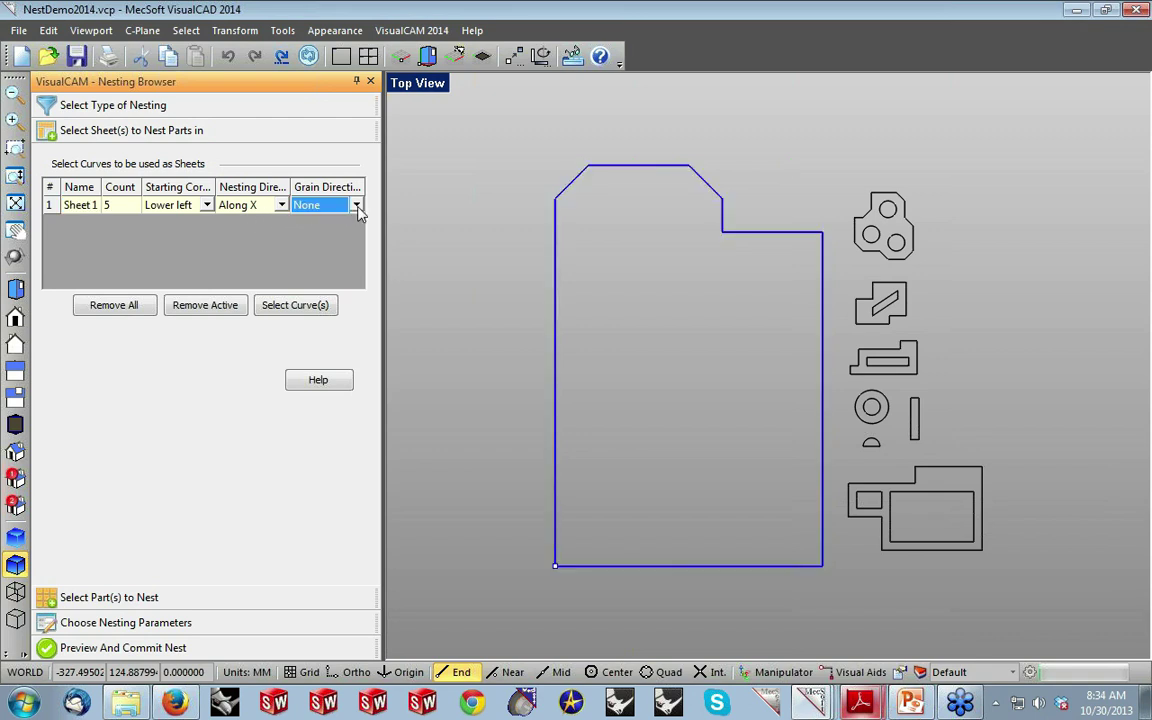
left_click(356, 206)
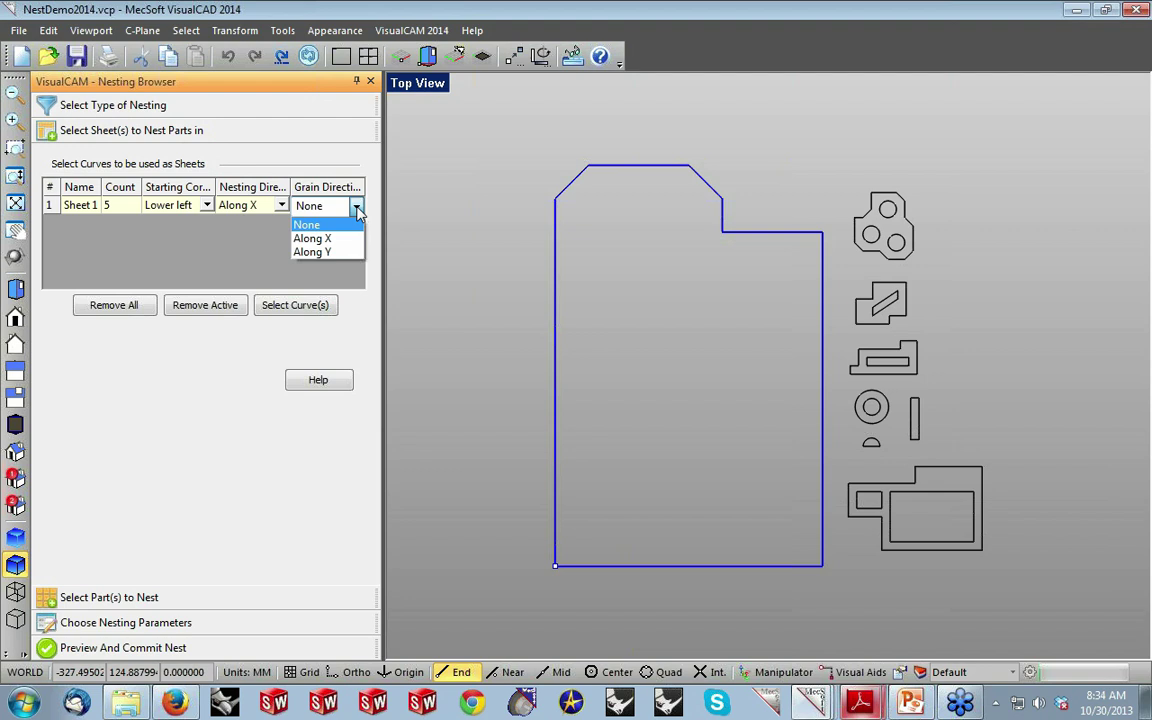
left_click(357, 207)
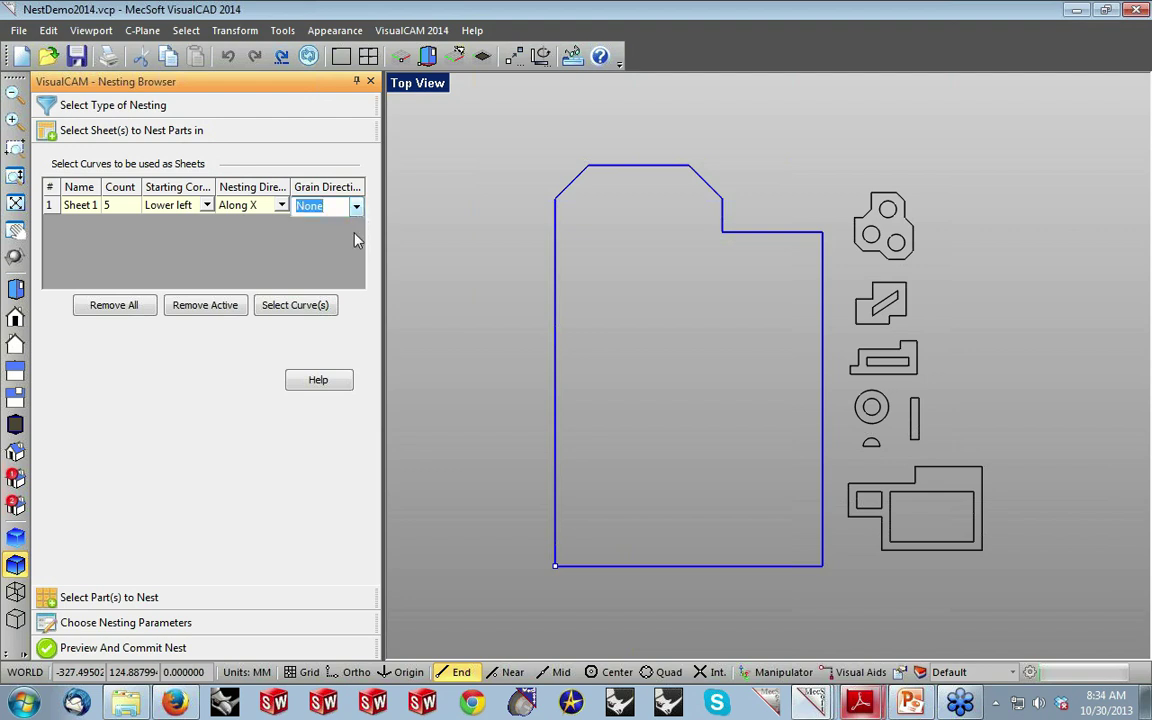
left_click(357, 209)
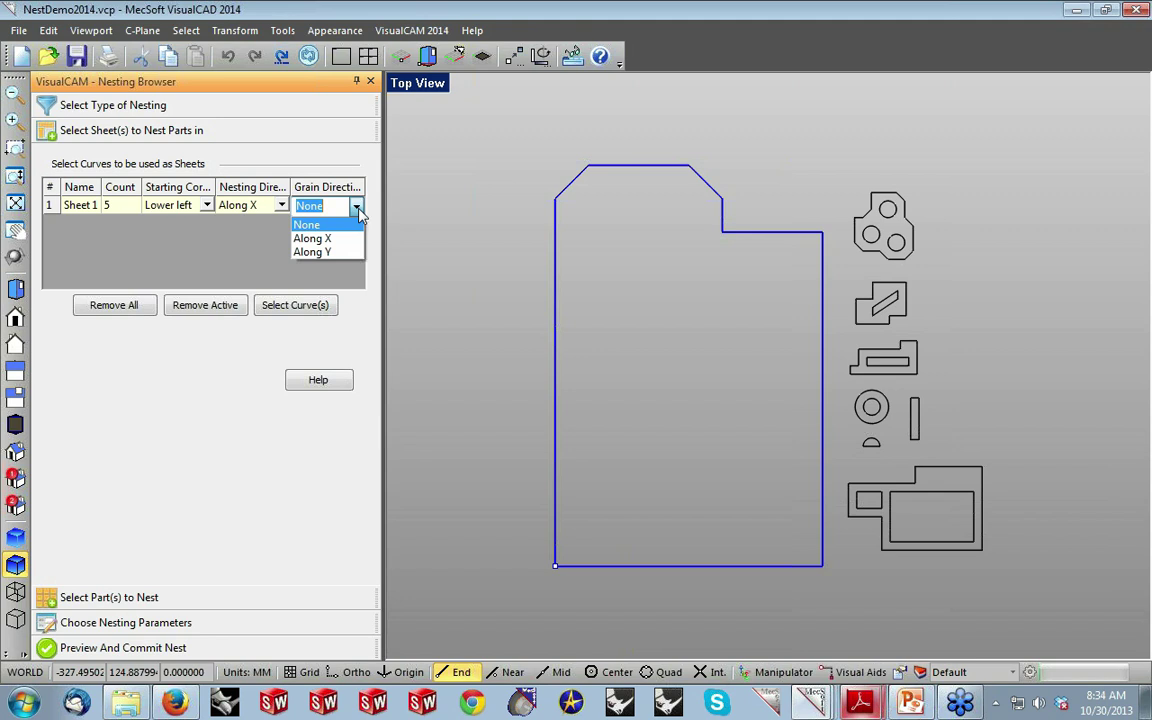
left_click(357, 207)
left_click(357, 208)
left_click(350, 254)
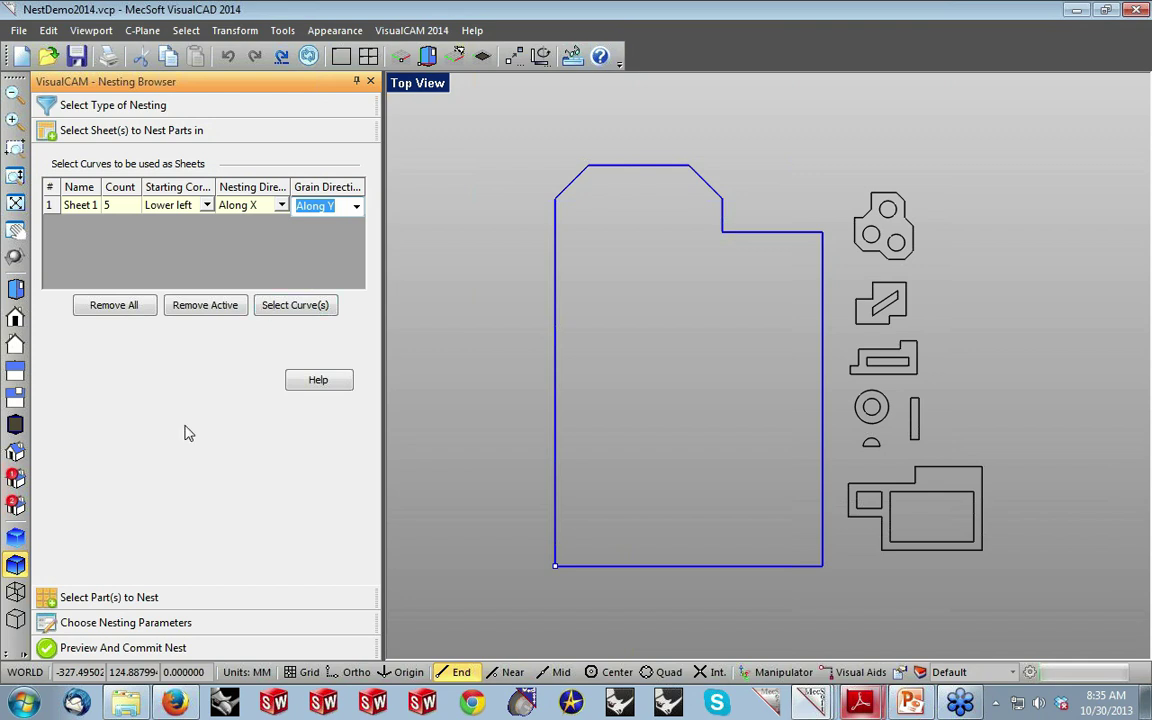
Add the outer contours of all seven small shapes beside the sheet as parts to nest.
left_click(145, 597)
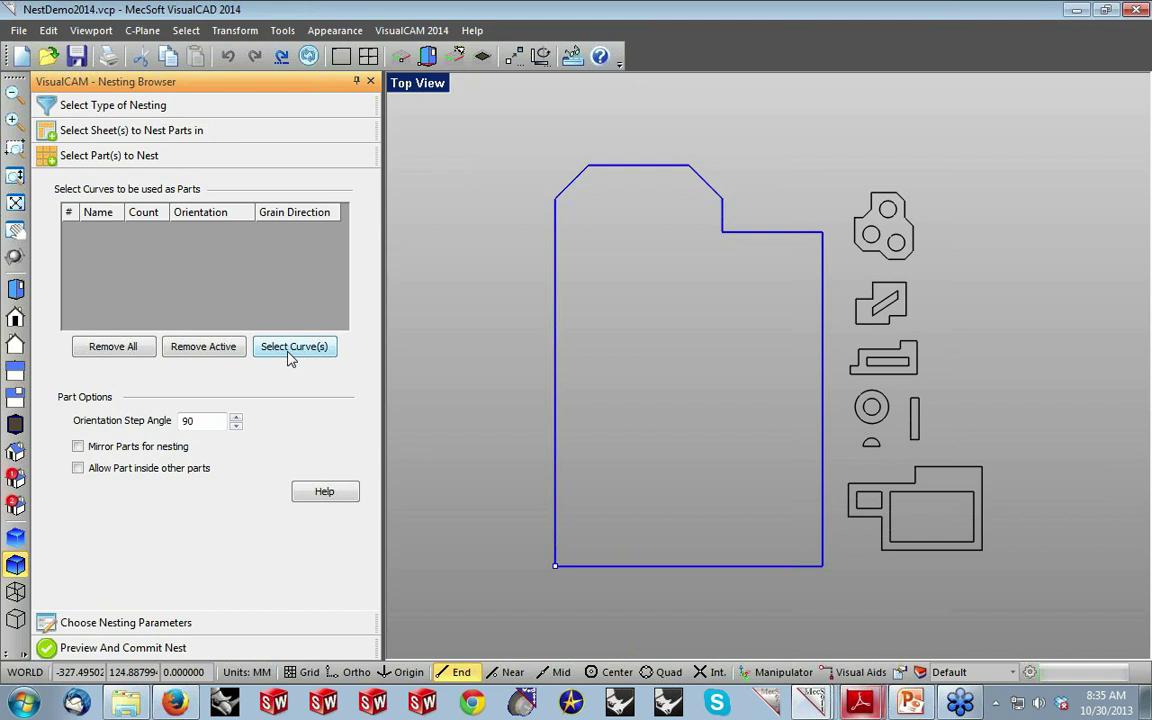
left_click(290, 357)
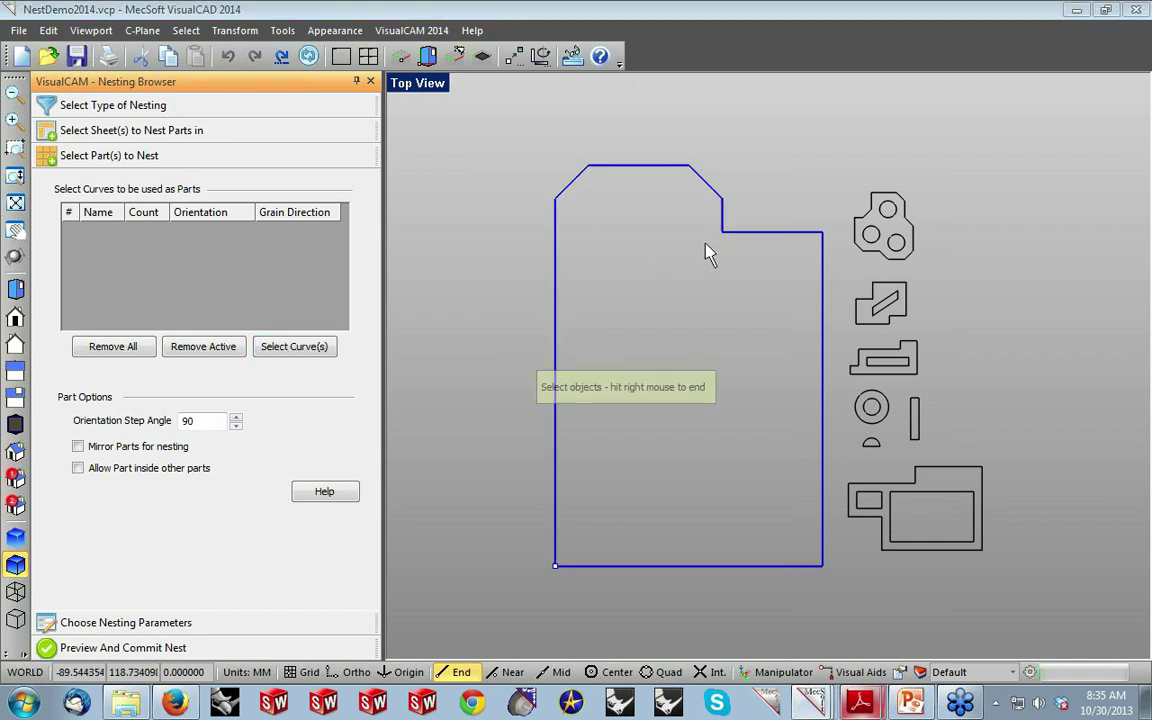
left_click(865, 255)
left_click(875, 300)
left_click(865, 349)
left_click(890, 403)
left_click(913, 410)
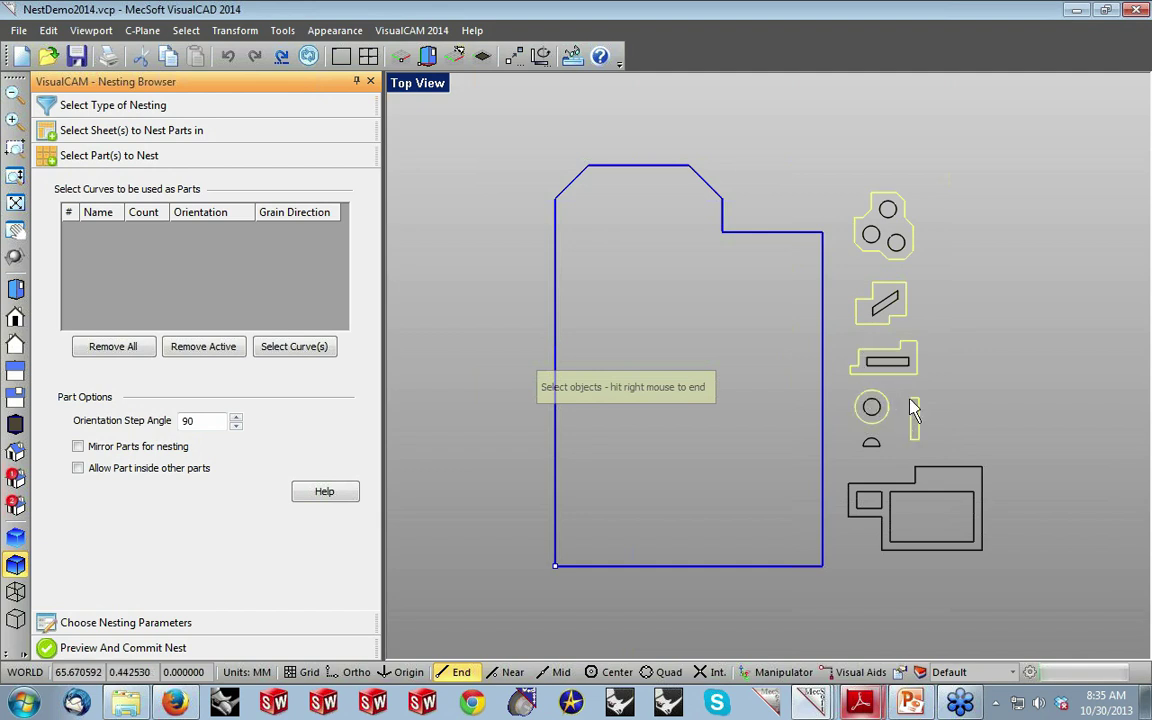
left_click(872, 443)
left_click(849, 490)
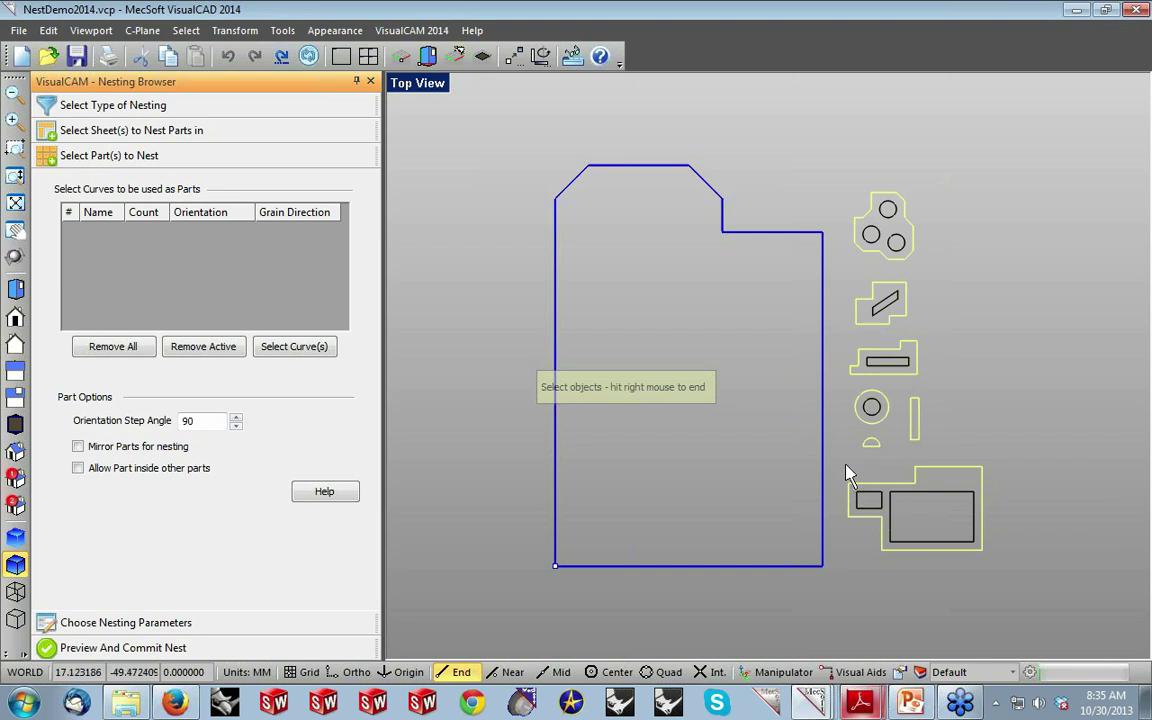
right_click(848, 474)
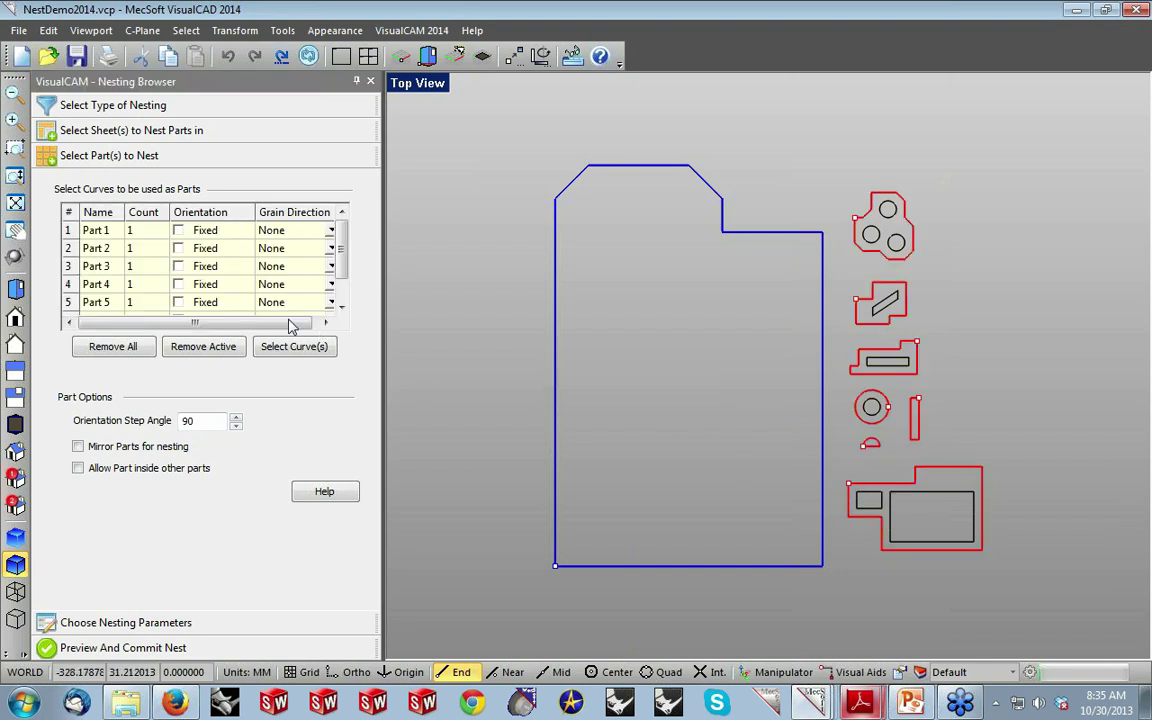
Check which contour each listed part from Part 1 to Part 7 refers to in the viewport.
left_click(96, 230)
left_click(99, 249)
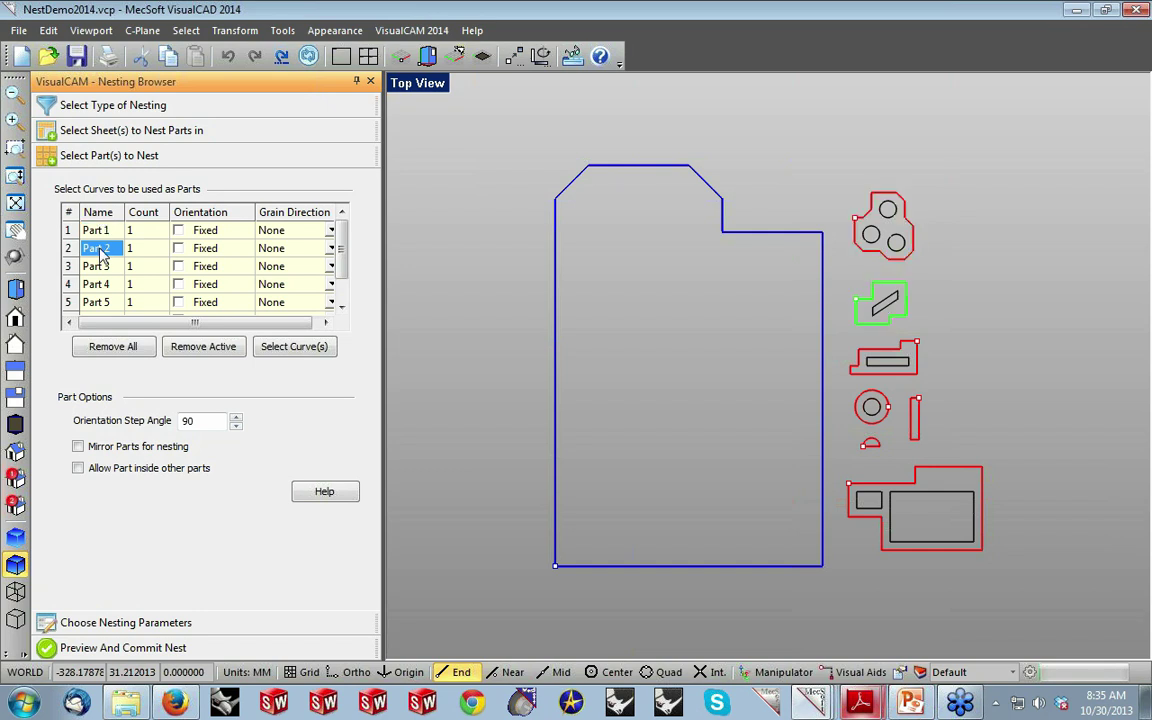
left_click(96, 266)
left_click(100, 286)
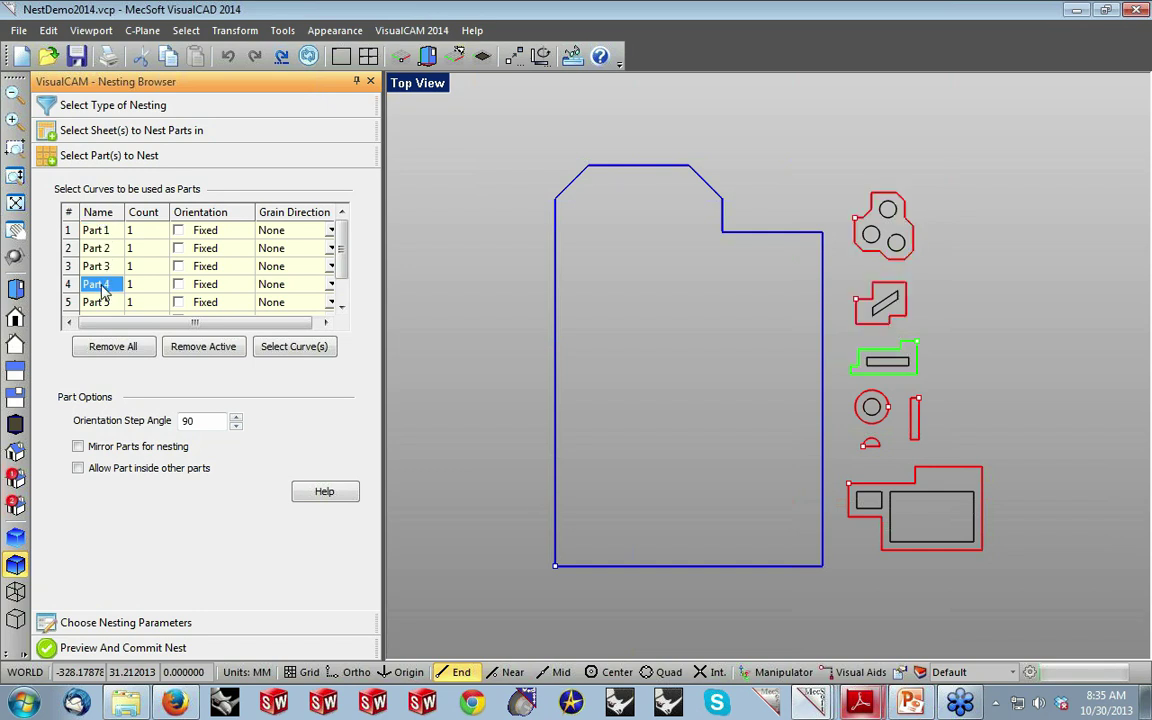
left_click(97, 300)
scroll(100, 310, "down", 1)
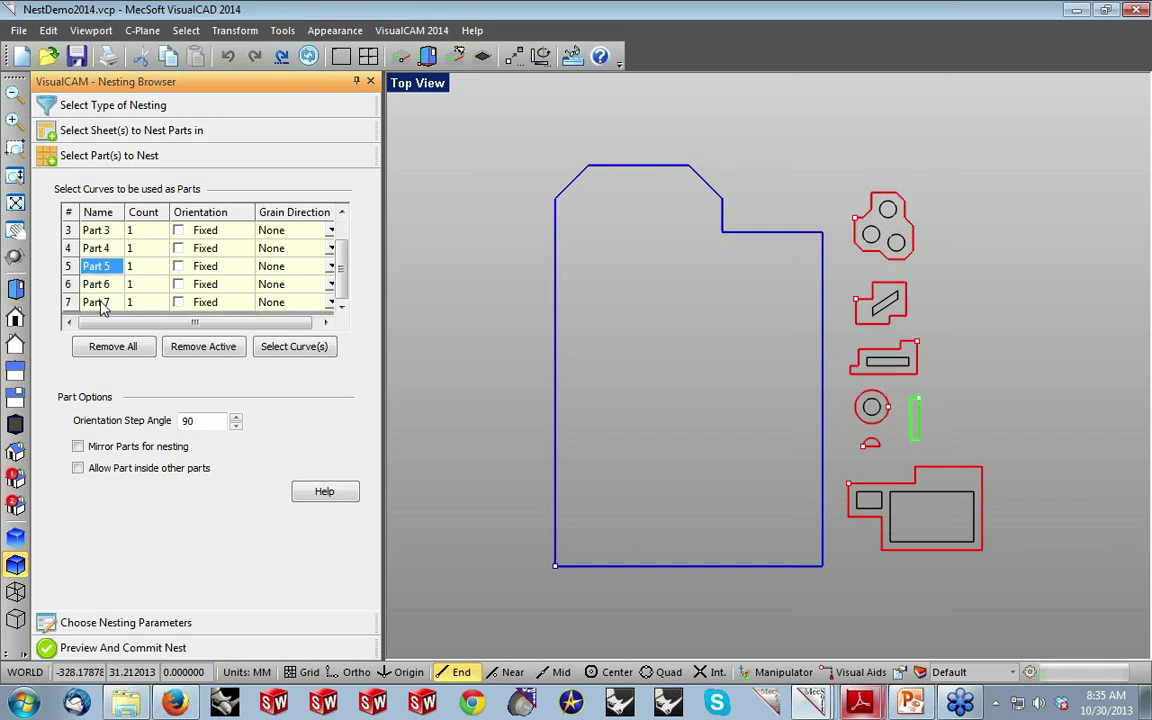
left_click(96, 284)
left_click(99, 302)
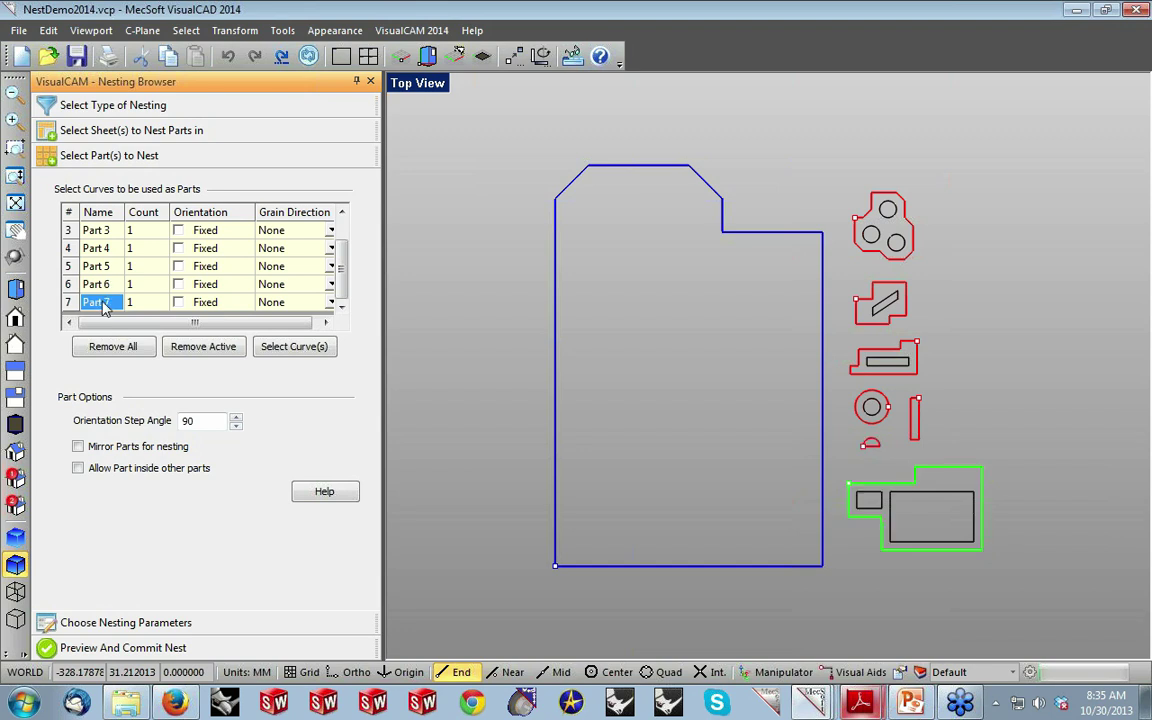
scroll(101, 308, "up", 1)
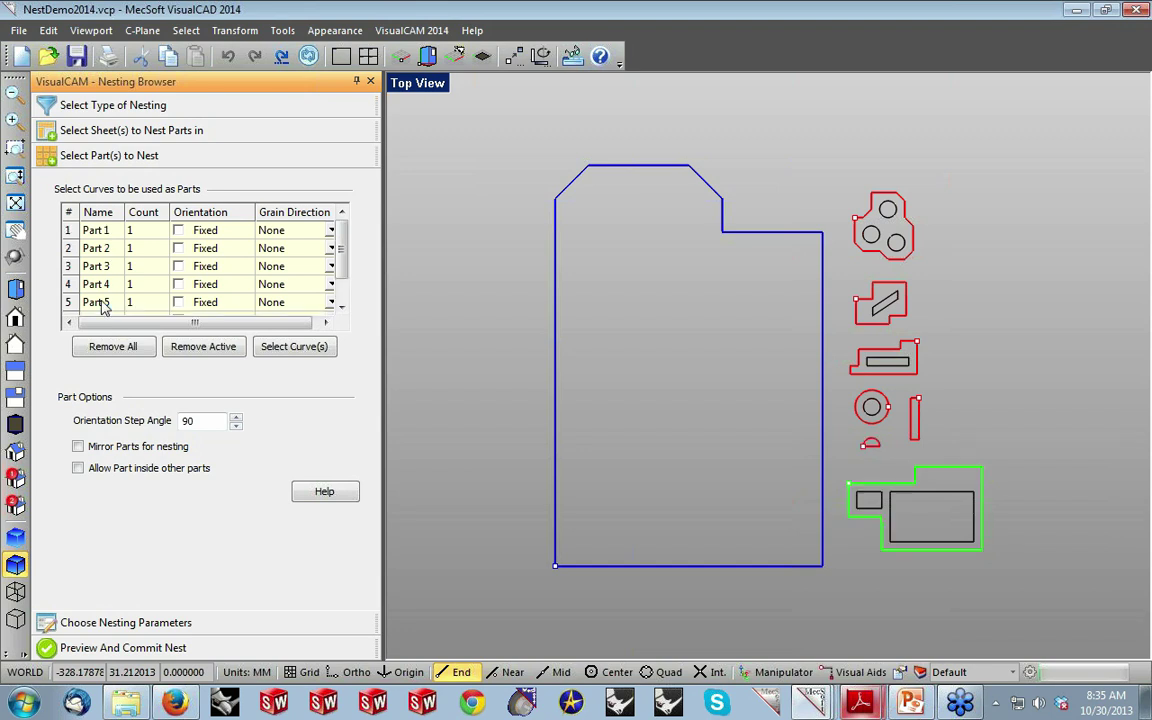
Add the inner cutouts to the parts to nest: three circles, slanted slot, rectangular slot, ring's inner circle and two rectangles.
left_click(270, 348)
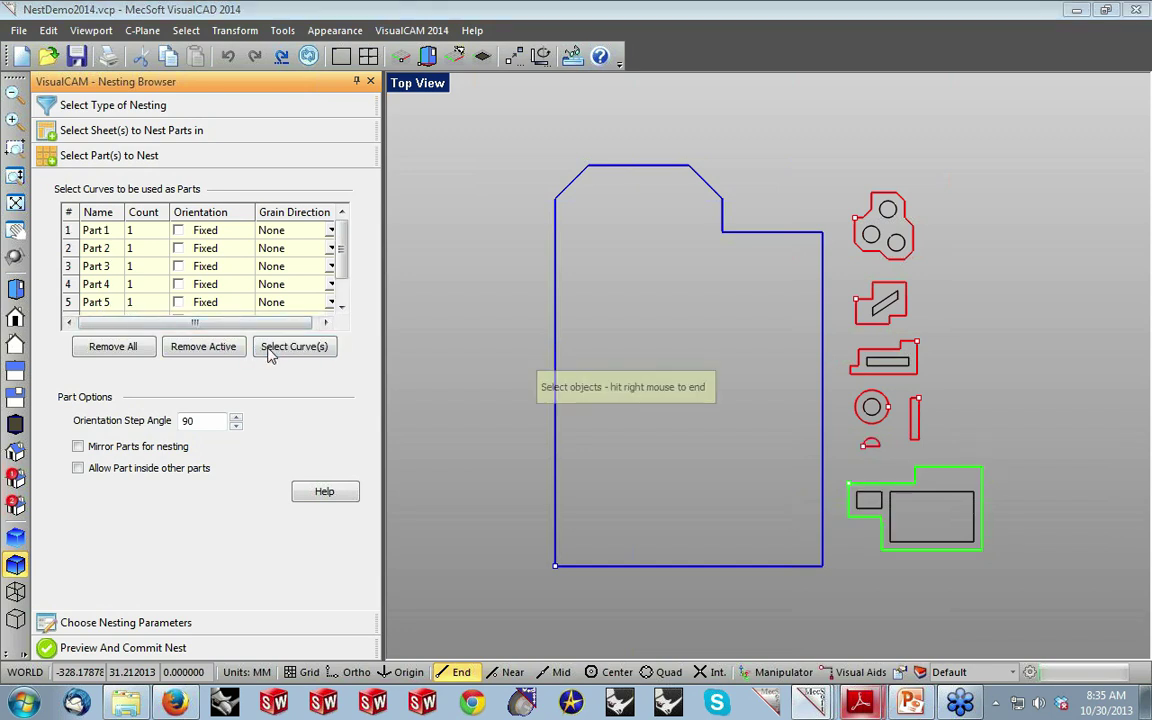
left_click(873, 228)
left_click(887, 305)
left_click(888, 364)
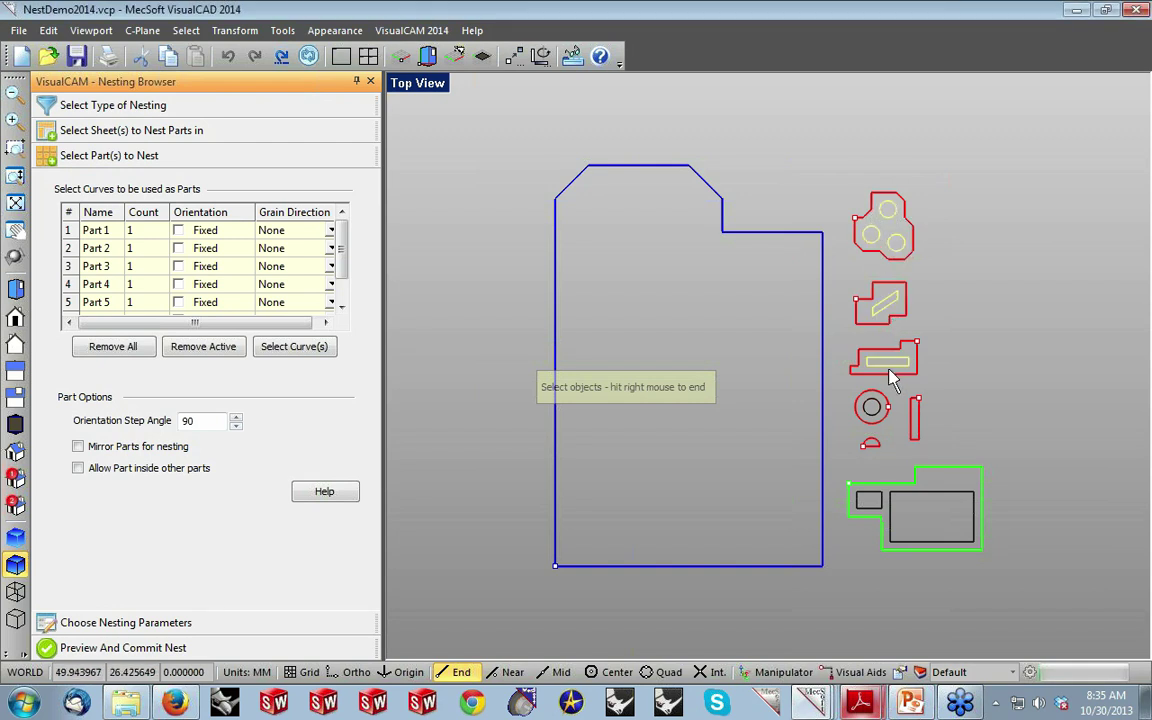
left_click(873, 405)
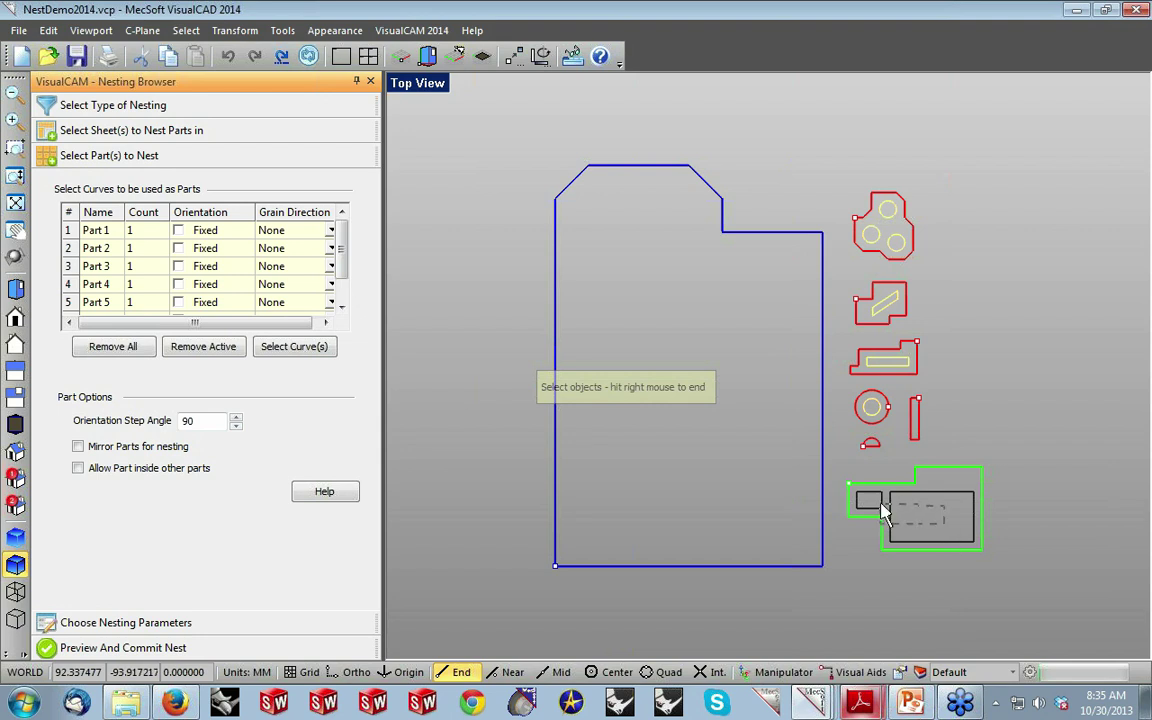
left_click(884, 503)
left_click(900, 505)
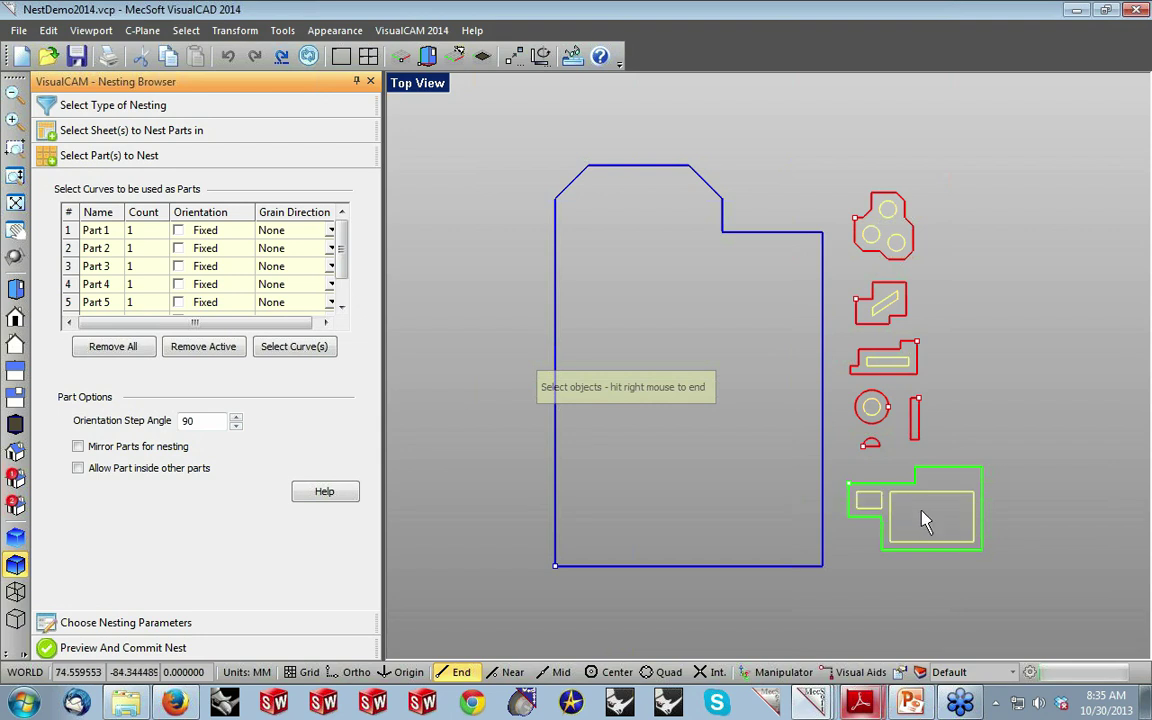
right_click(922, 519)
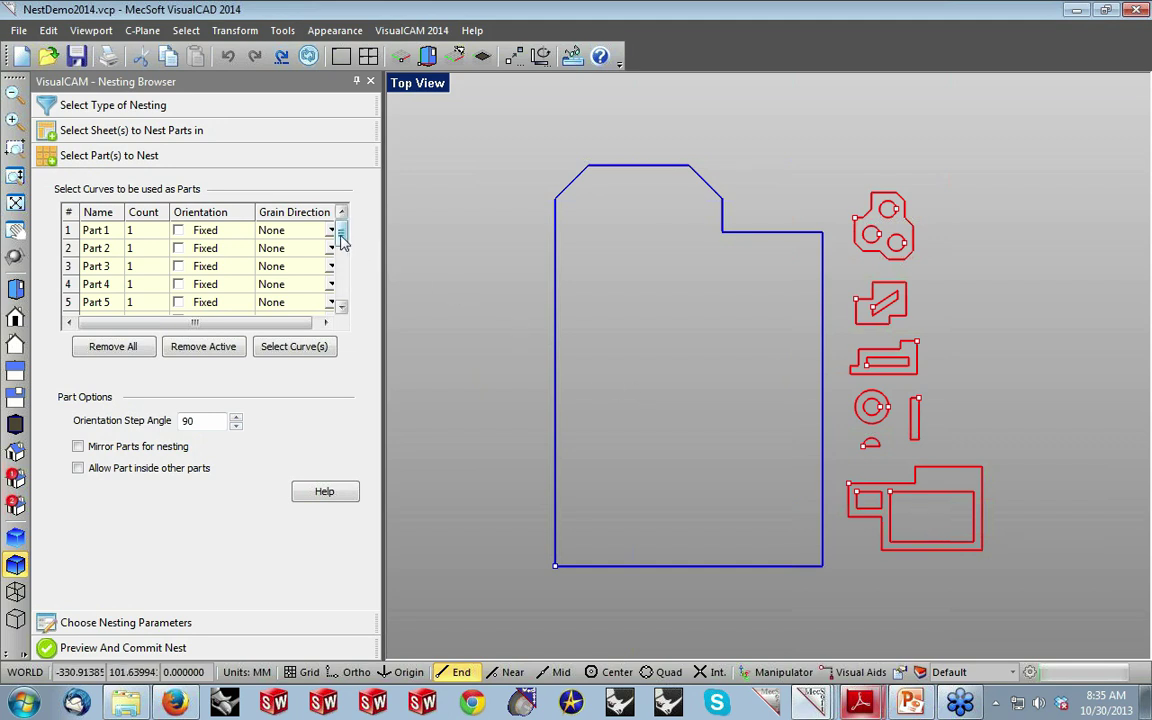
Set the nesting counts of Part 1 and Part 2 to 12 each.
mouse_move(341, 235)
left_mouse_down()
mouse_move(340, 290)
mouse_move(341, 235)
left_mouse_up()
left_click(105, 230)
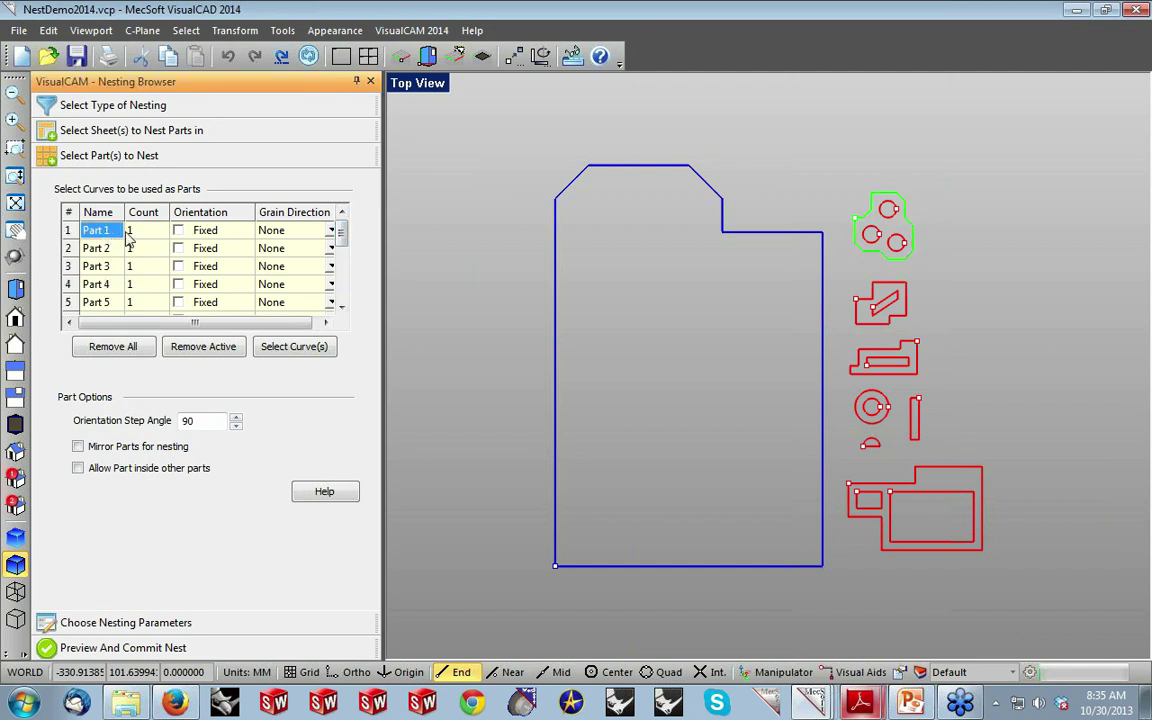
left_click(139, 232)
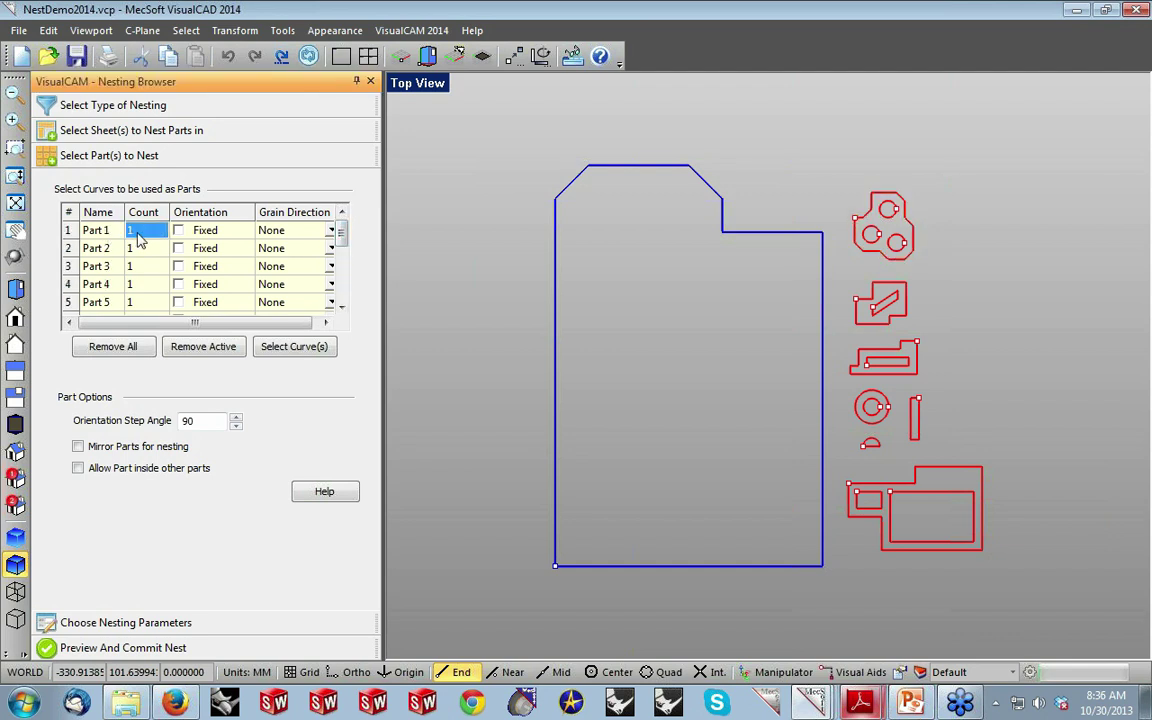
left_click(139, 232)
type("2")
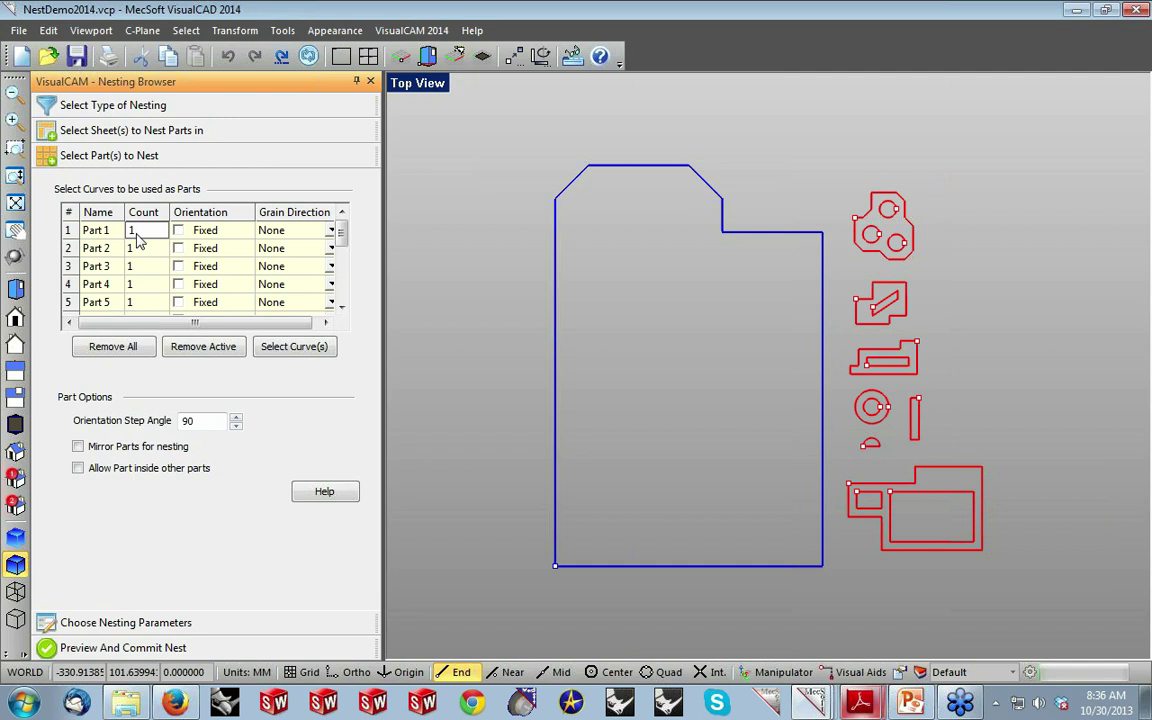
left_click(116, 252)
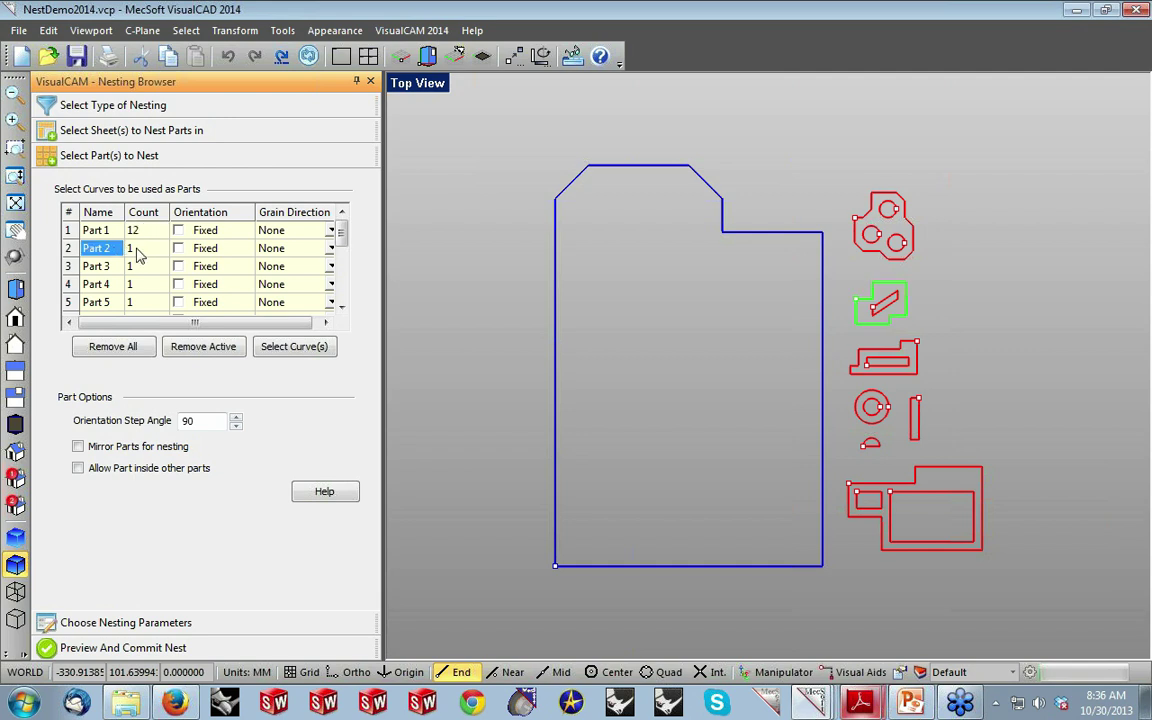
left_click(137, 252)
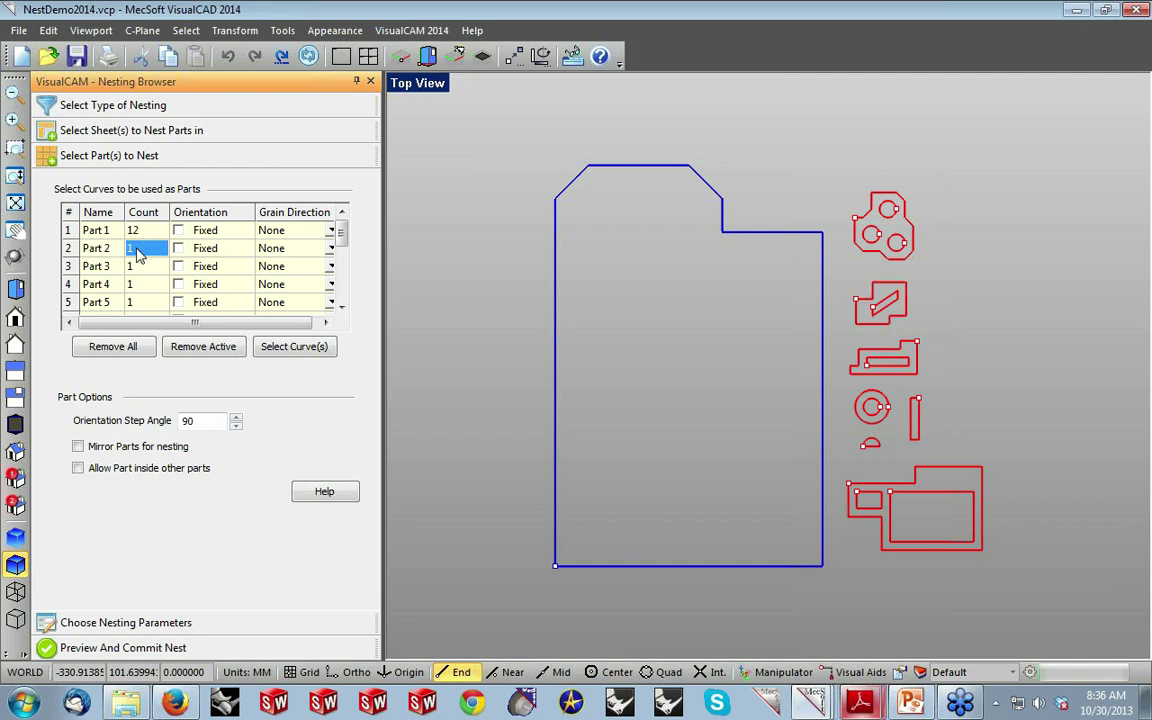
left_click(139, 250)
type("2")
Set the nesting count of Part 3 to 11 and of Part 4 to 2.
left_click(104, 265)
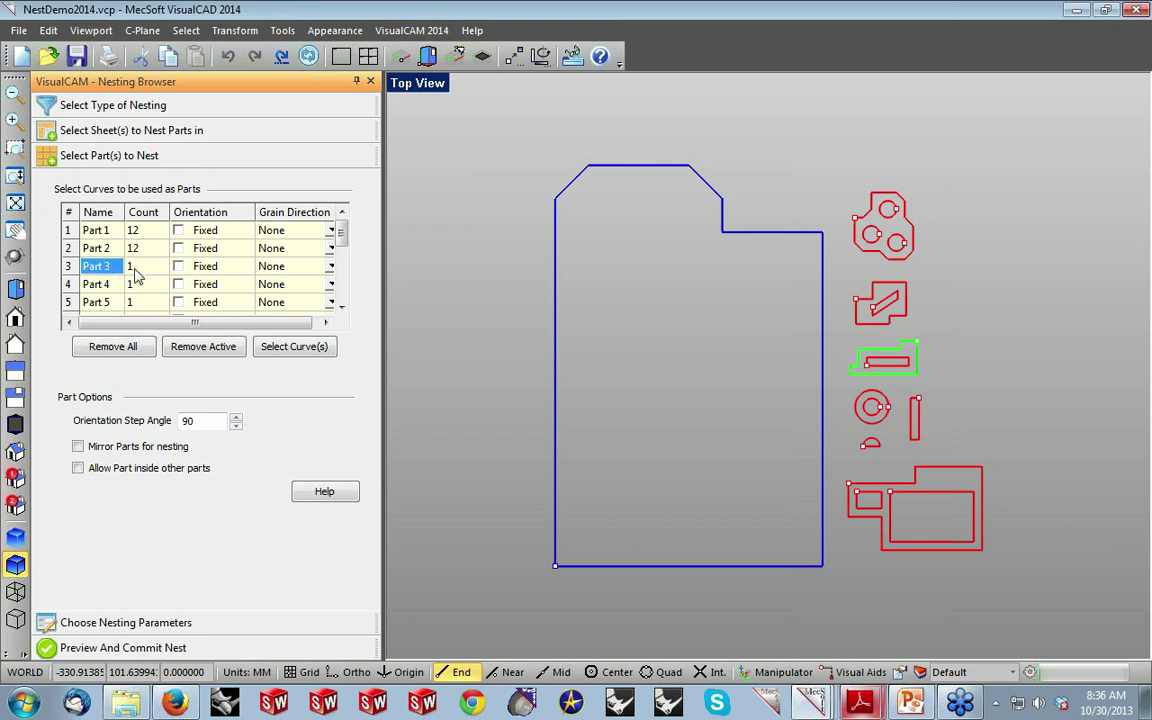
left_click(133, 268)
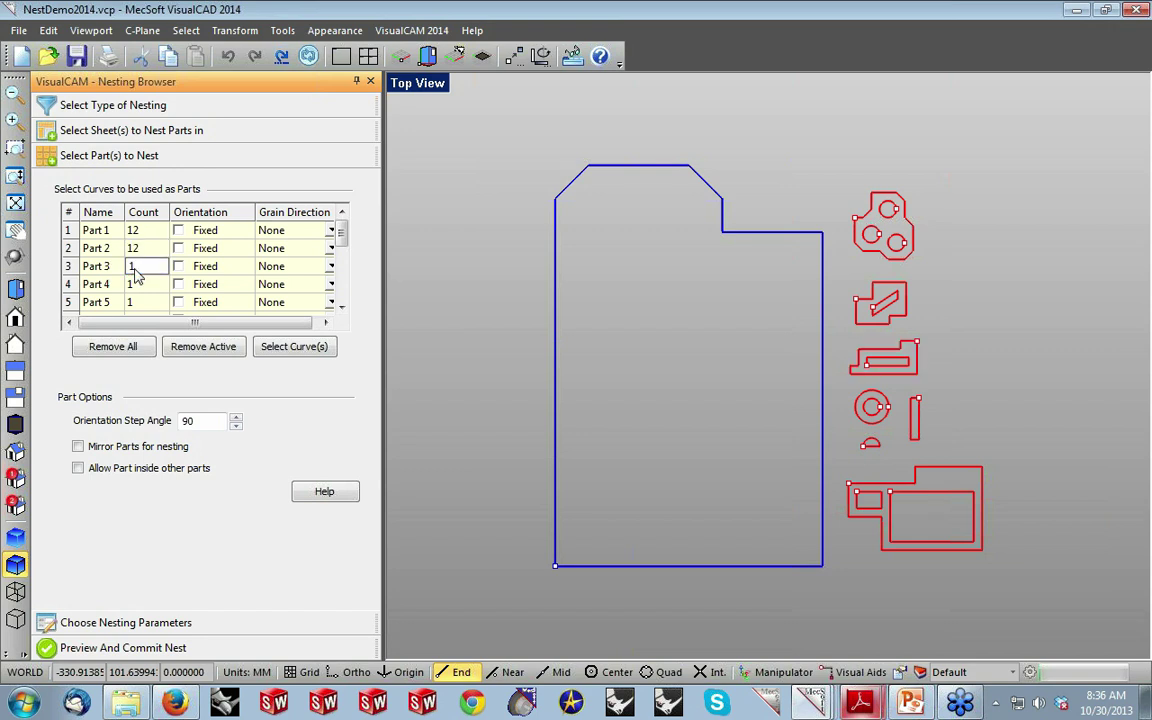
type("1")
left_click(98, 284)
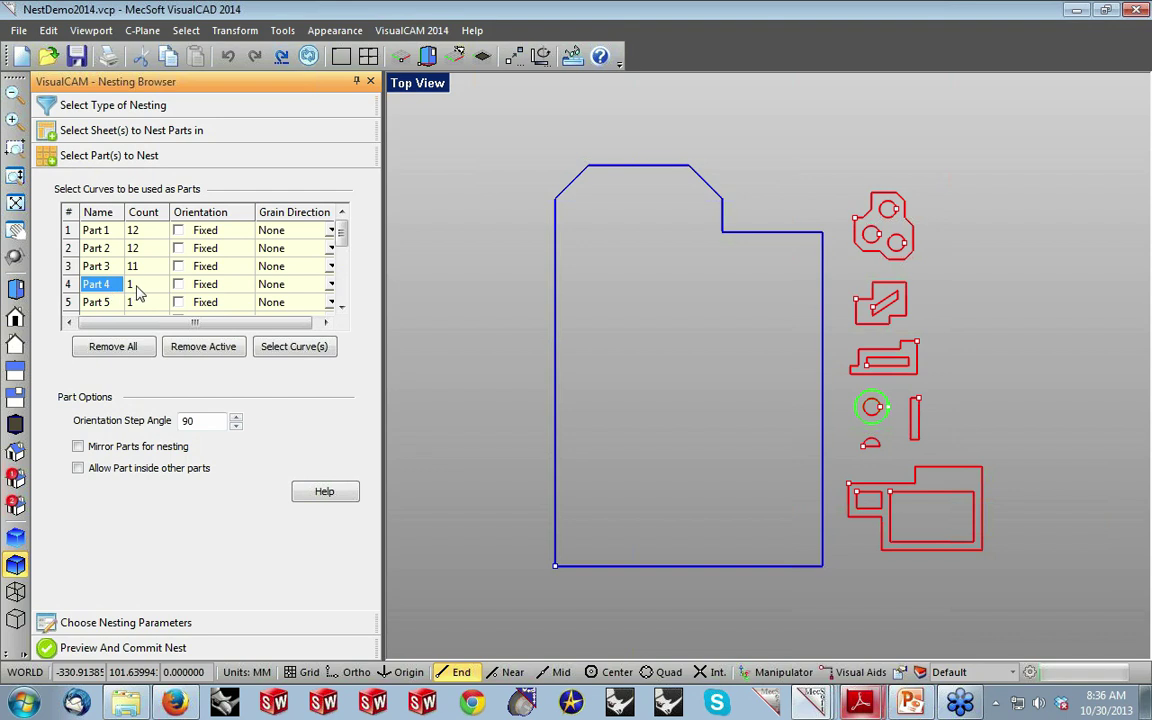
left_click(140, 287)
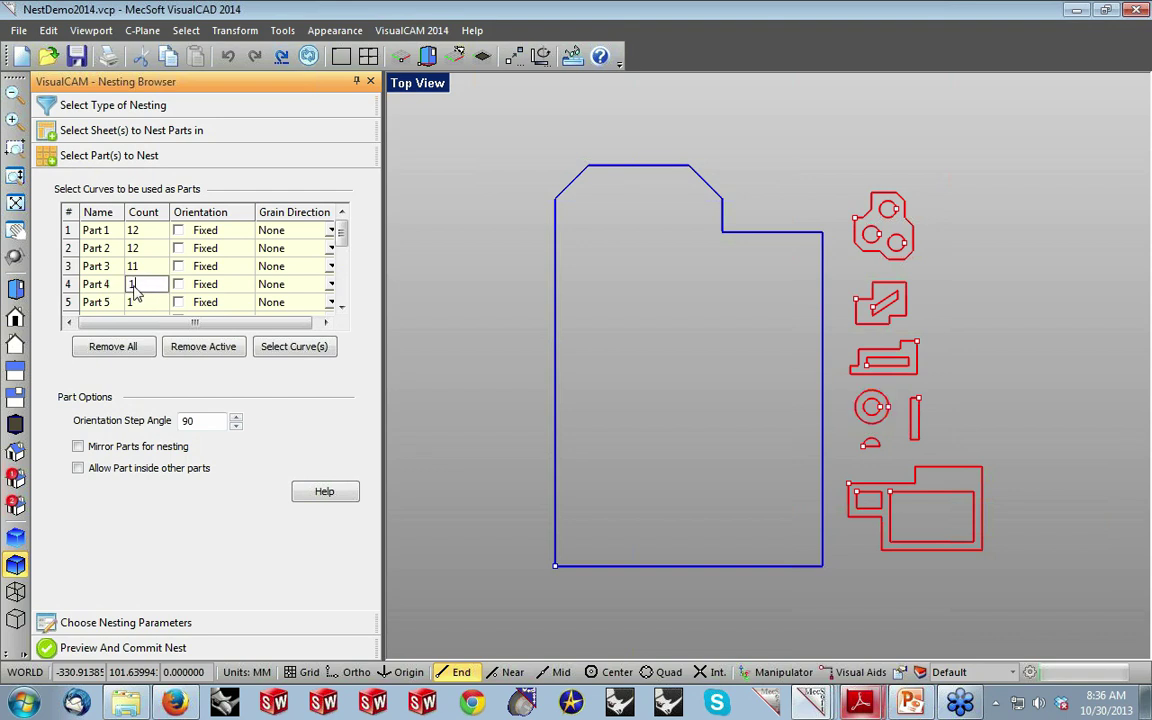
type("2")
Set the nesting count of Part 5 to 38 and of Part 6 to 55.
left_click(98, 302)
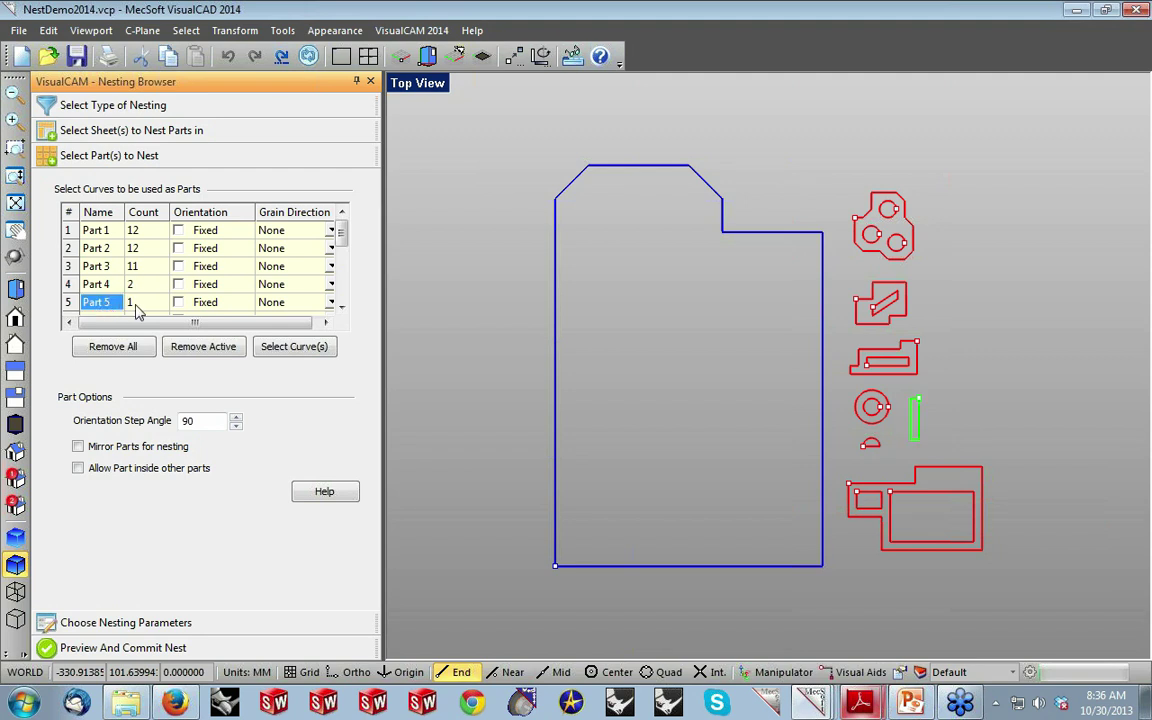
left_click(134, 305)
left_click(130, 305)
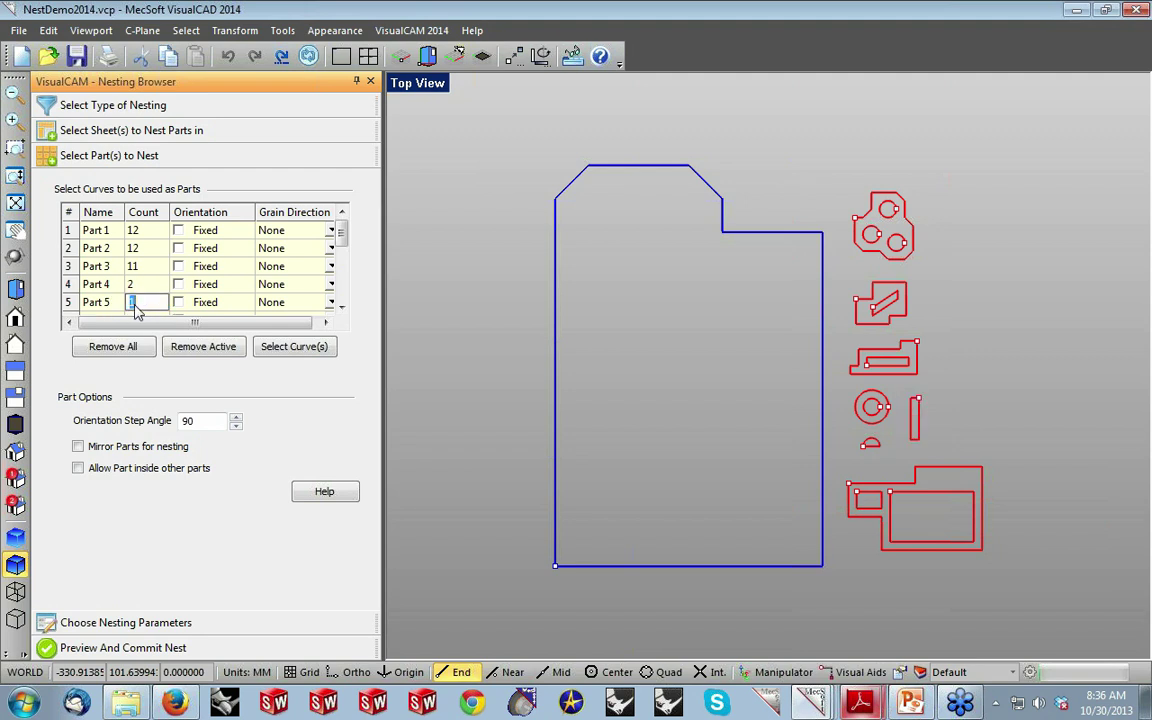
type("38")
left_click(341, 306)
left_click(98, 302)
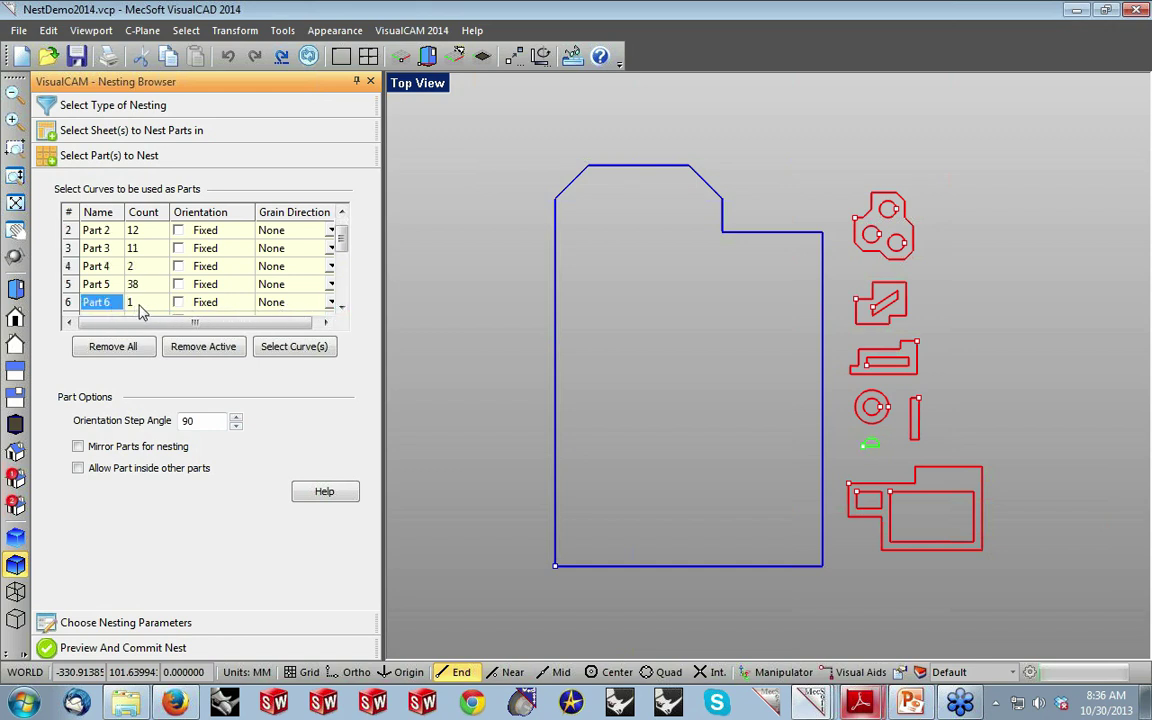
double_click(131, 305)
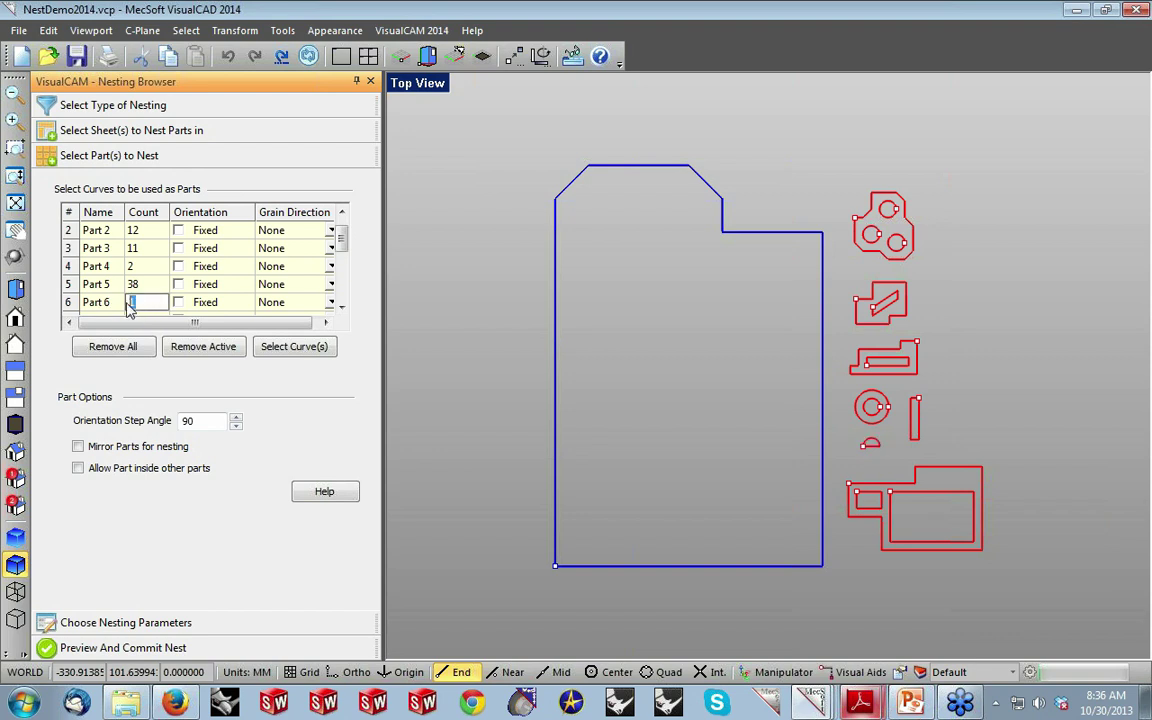
type("55")
Set the nesting count of Part 7 to 6, keeping the orientation step angle at 90.
scroll(268, 316, "down", 1)
left_click(96, 302)
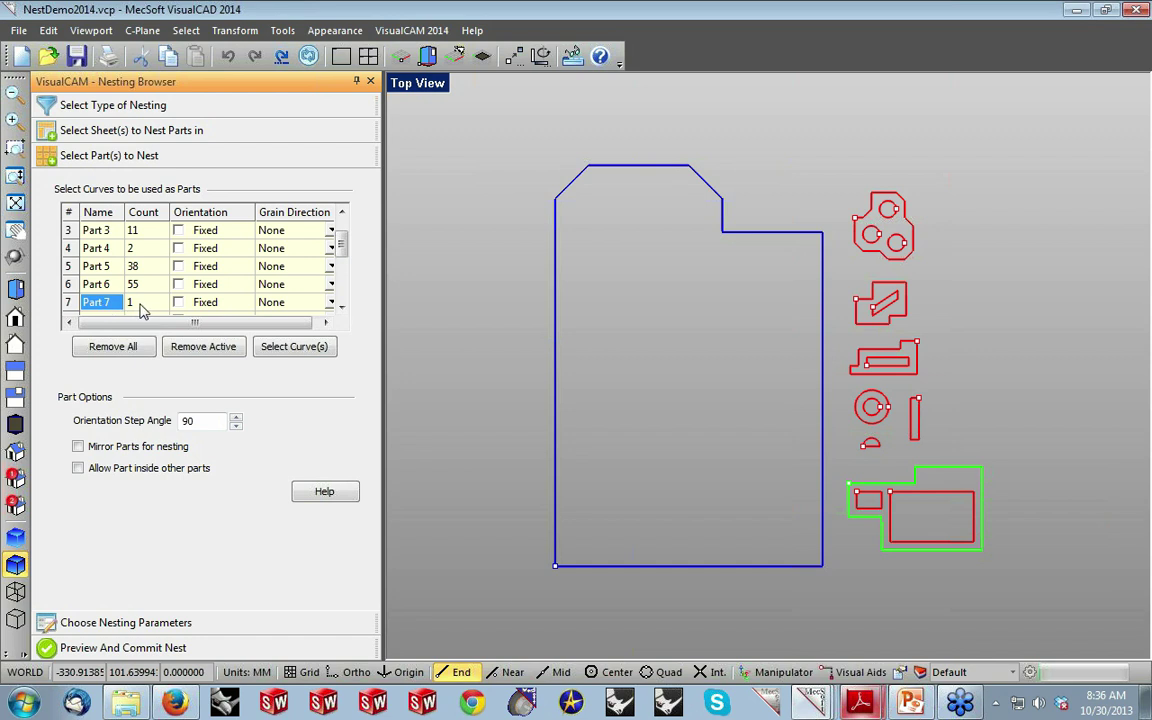
left_click(130, 308)
left_click(130, 308)
type("6")
left_click(102, 305)
left_click_drag(234, 324, 239, 321)
double_click(186, 421)
left_click(206, 428)
Set the nesting distances to 3 from part to part and 6 from part to sheet.
left_click(157, 624)
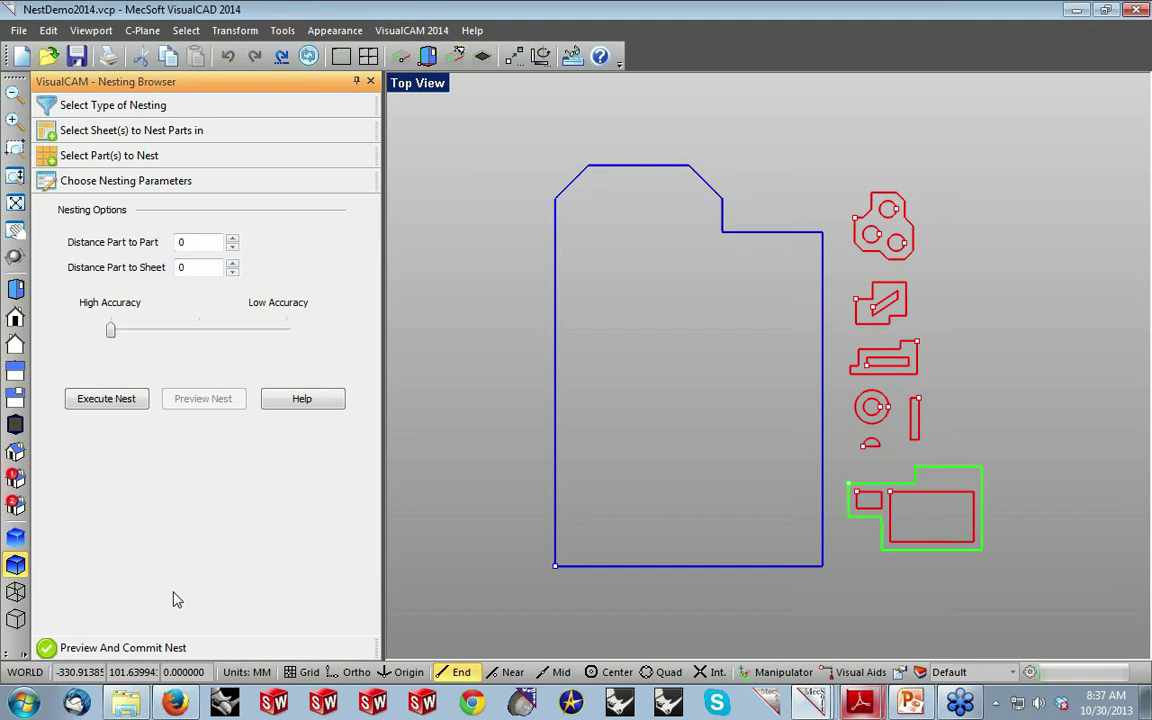
double_click(181, 249)
type("3")
double_click(180, 267)
type("6")
Execute the nest and preview the layouts of nested sheets 1-1, 1-2 and 1-3.
left_click(118, 401)
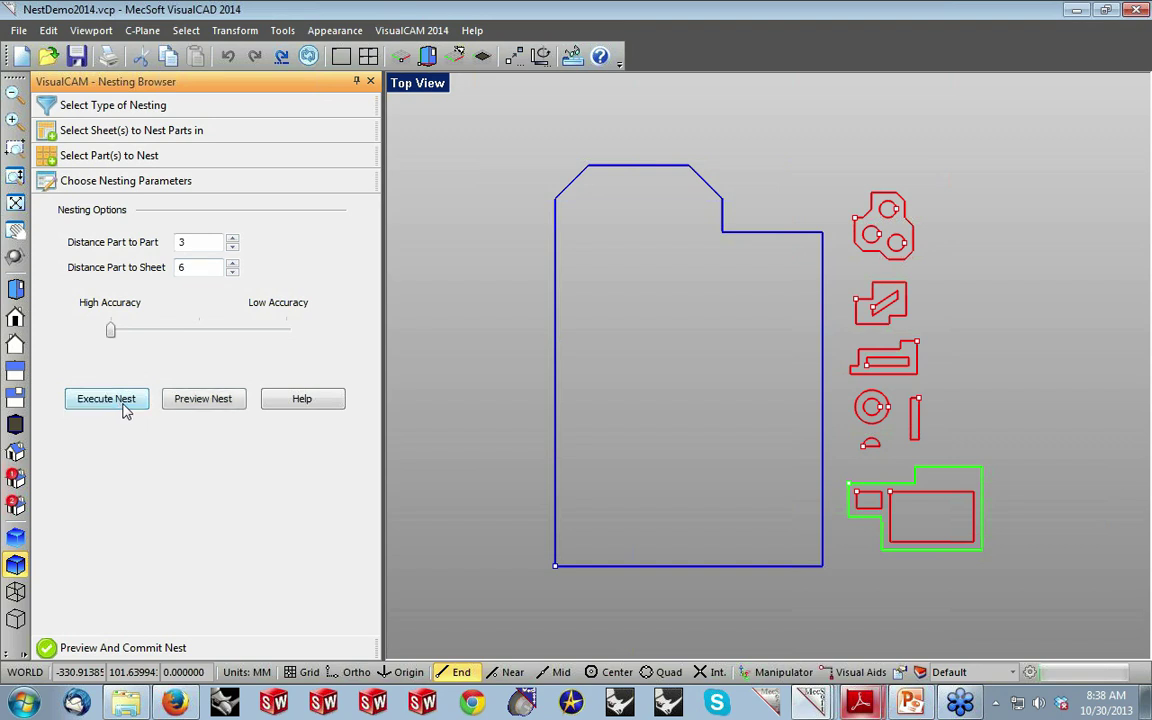
left_click(182, 400)
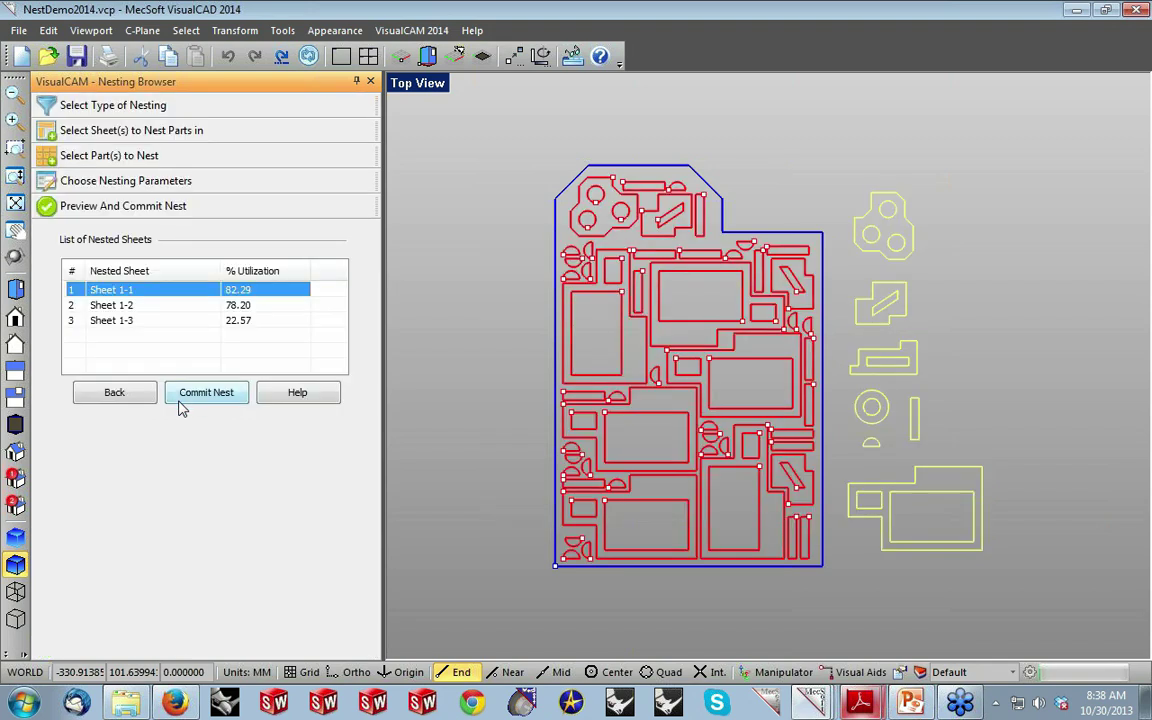
left_click(115, 308)
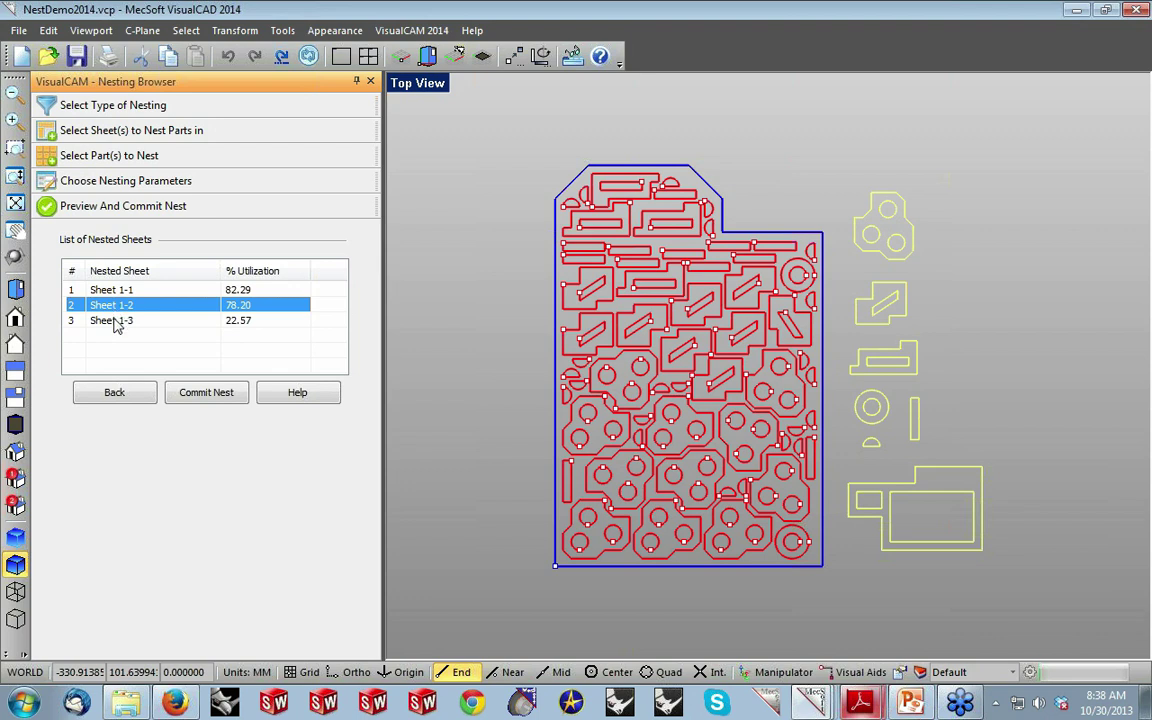
left_click(114, 321)
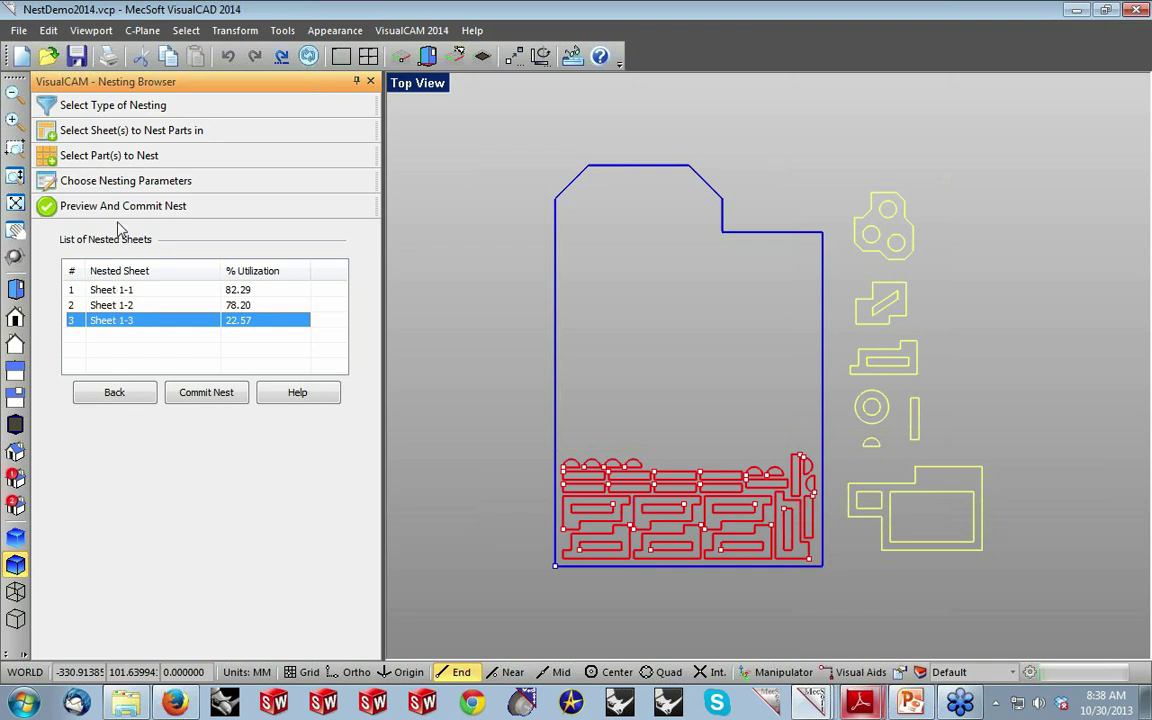
Allow parts to be nested inside other parts in the part options.
left_click(126, 186)
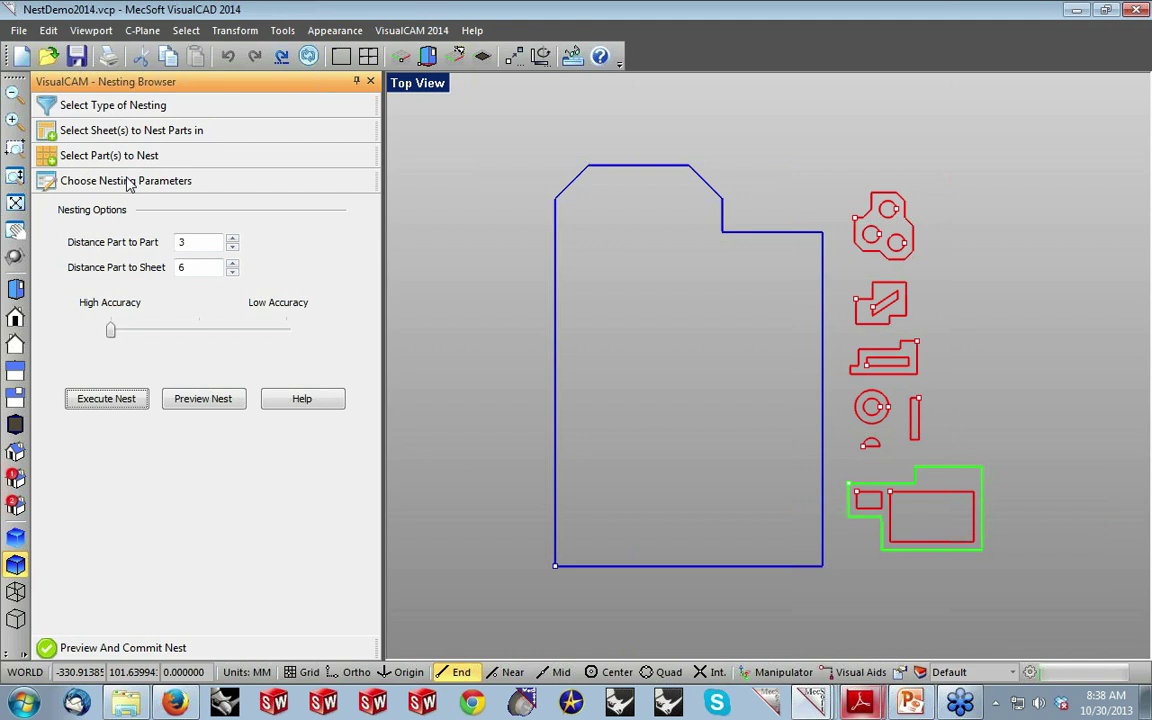
left_click(123, 155)
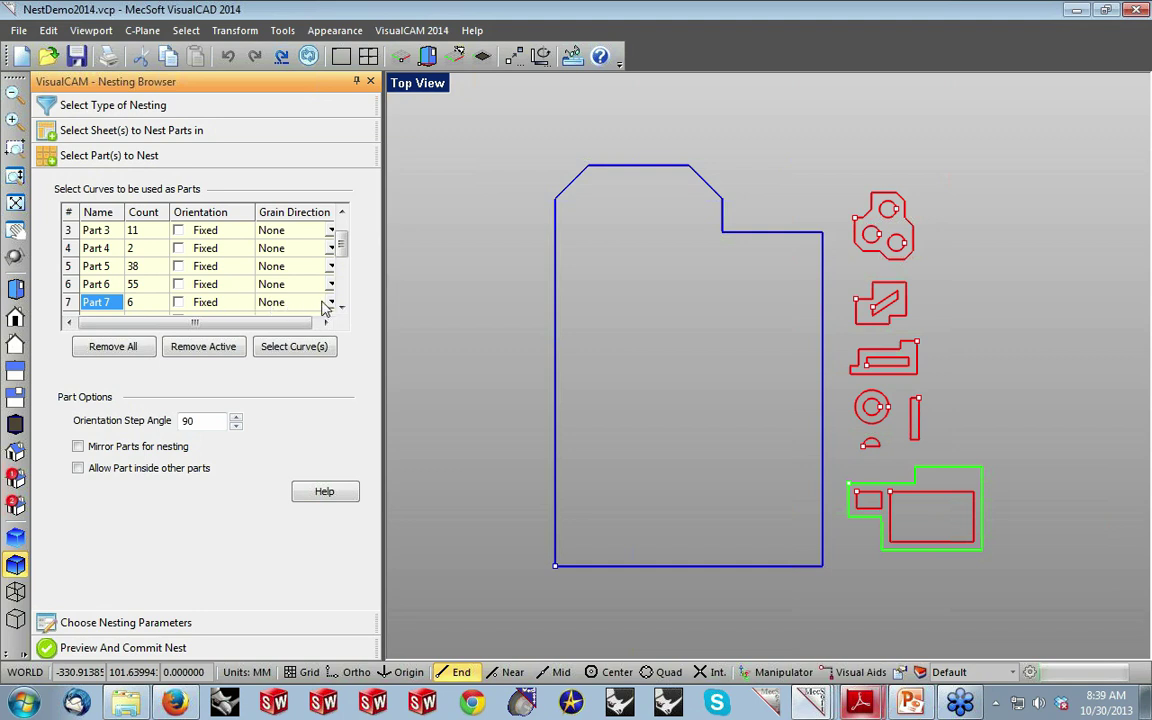
left_click(78, 469)
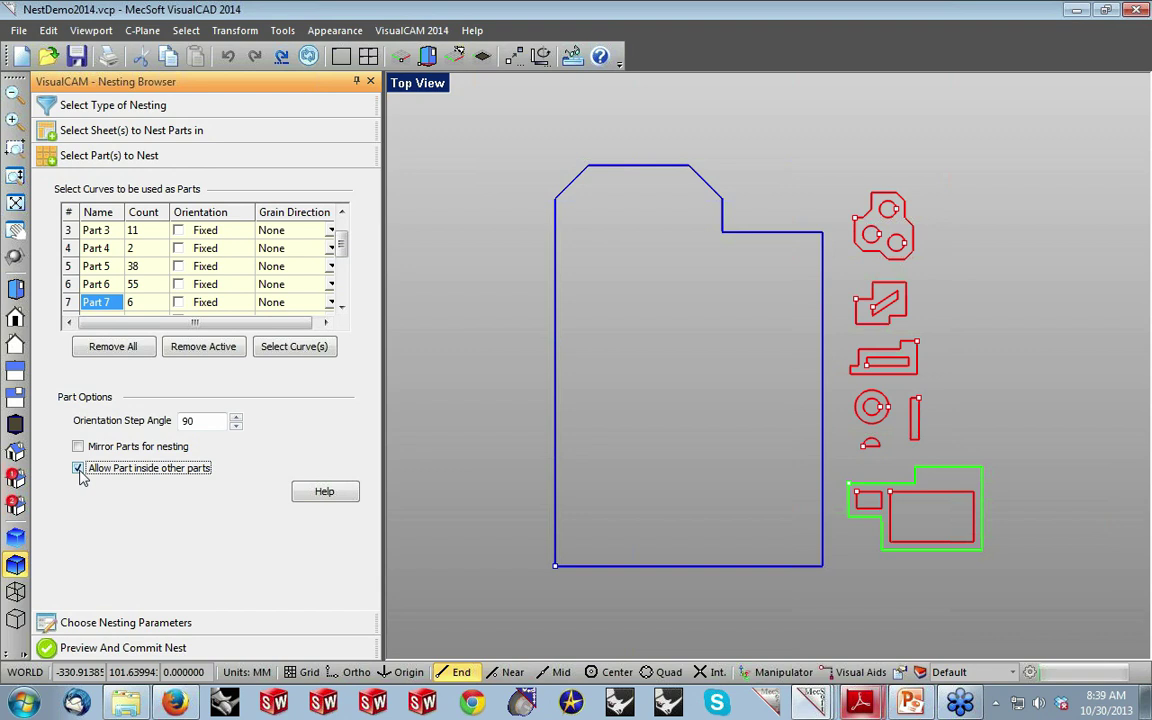
Recalculate the nest with parts allowed inside others and preview the layouts of Sheet 1-1 and Sheet 1-3.
left_click(84, 621)
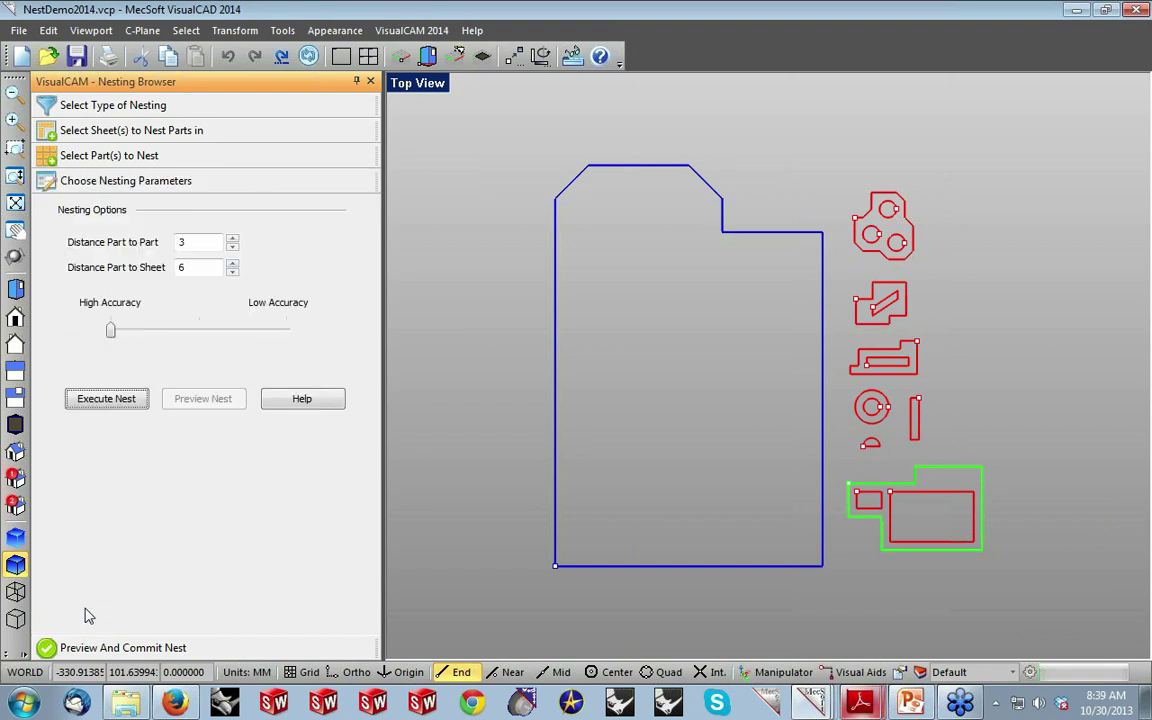
left_click(106, 400)
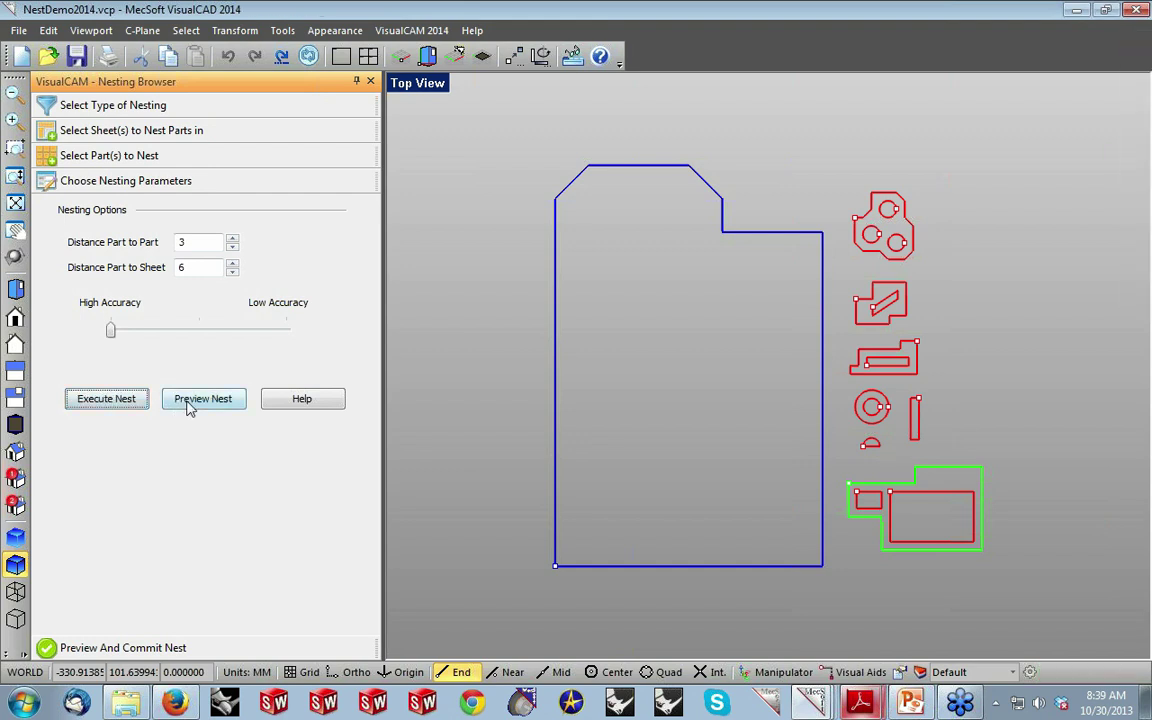
left_click(190, 404)
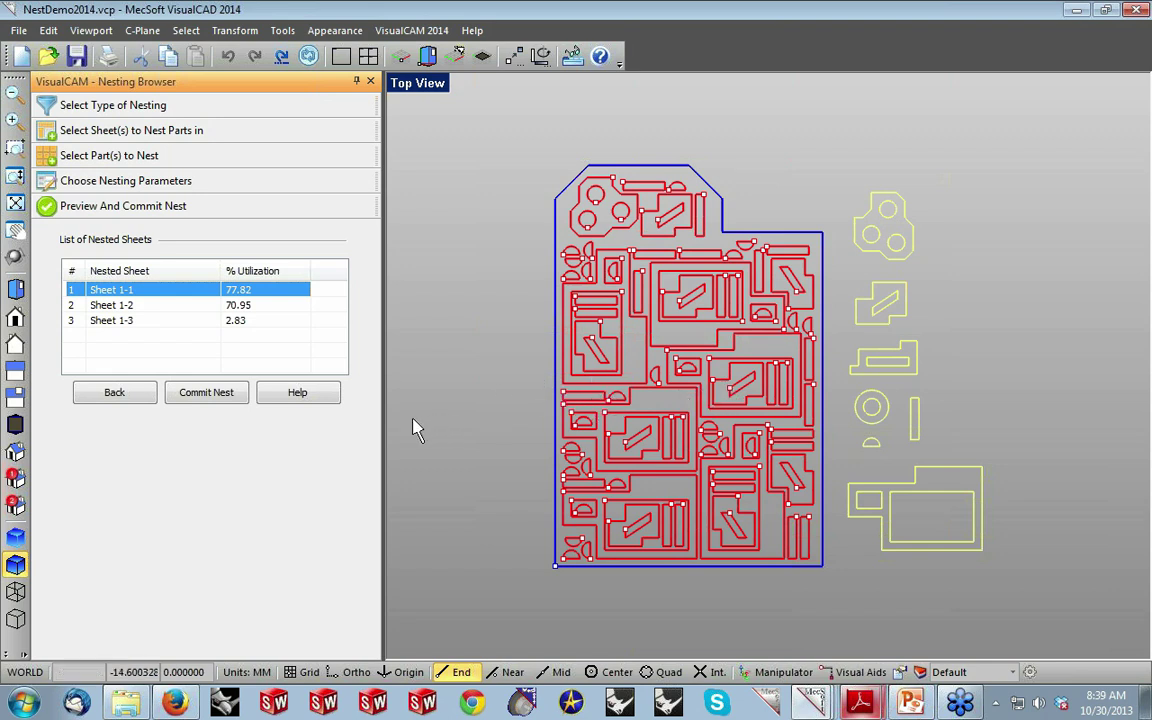
left_click(124, 326)
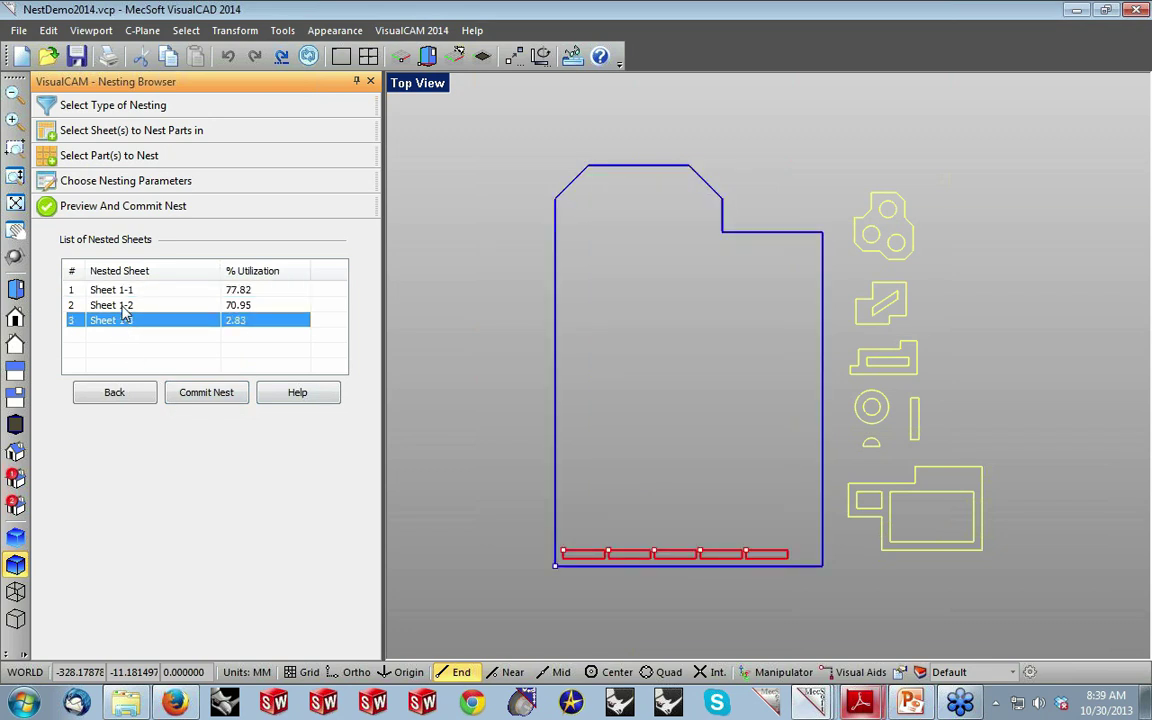
Change the starting corner of Sheet 1 to Upper left.
left_click(130, 162)
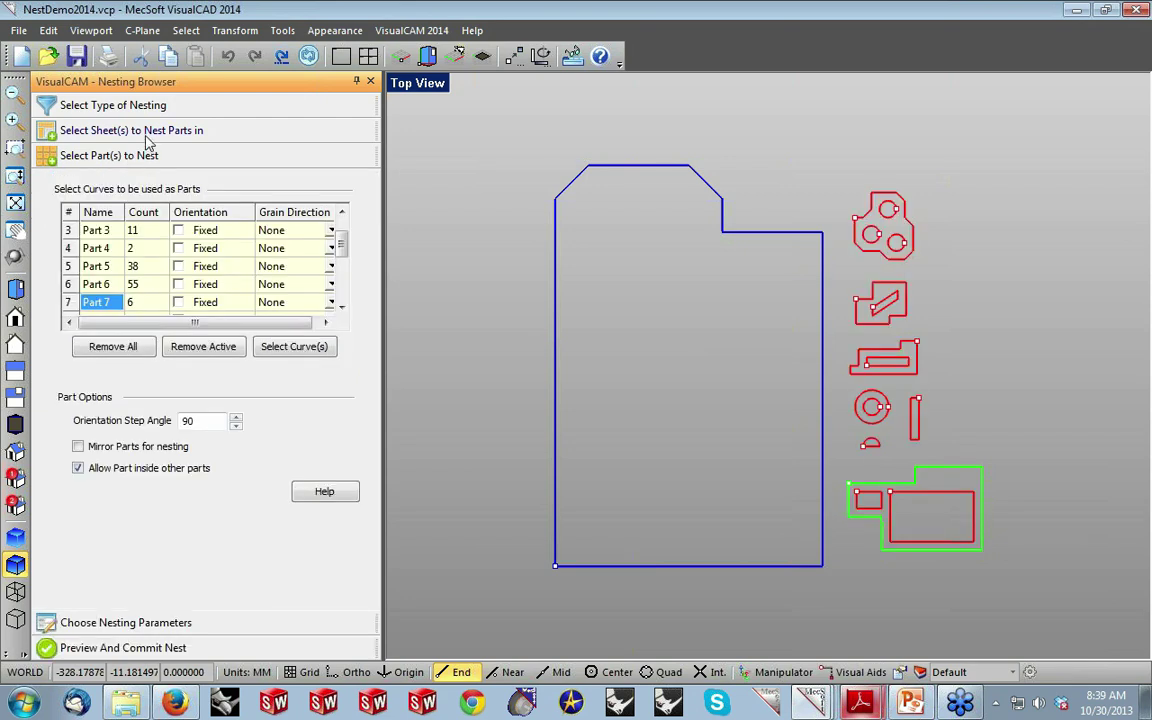
left_click(146, 136)
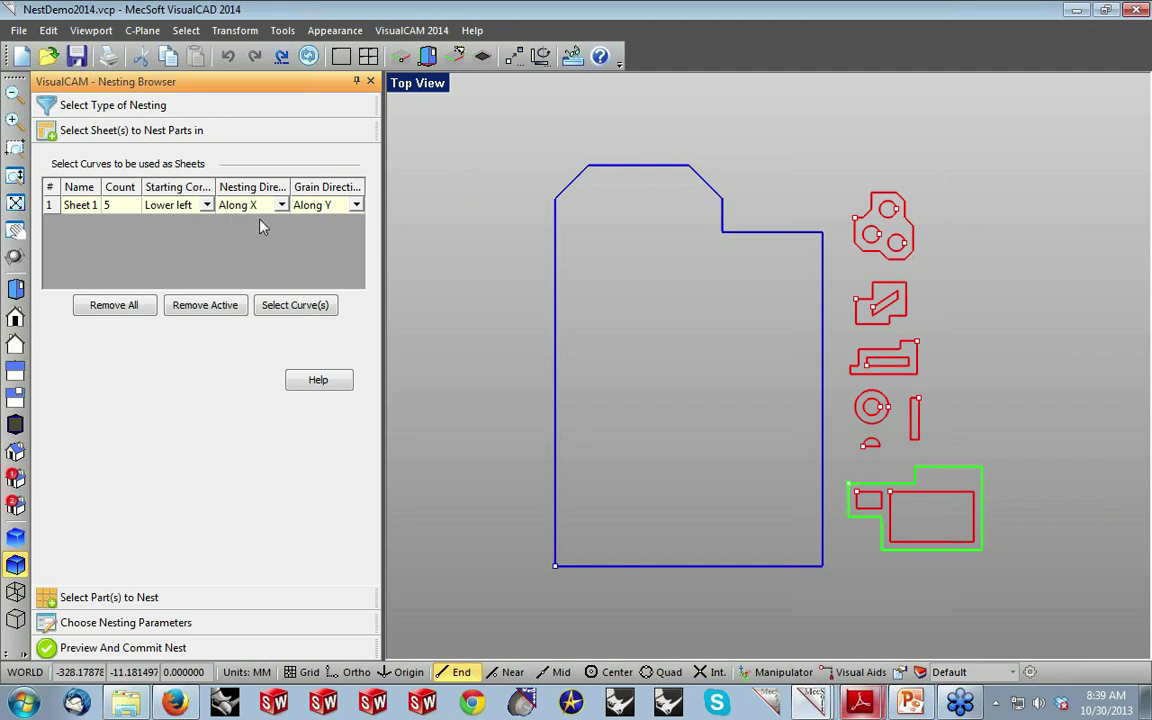
left_click(205, 206)
left_click(206, 205)
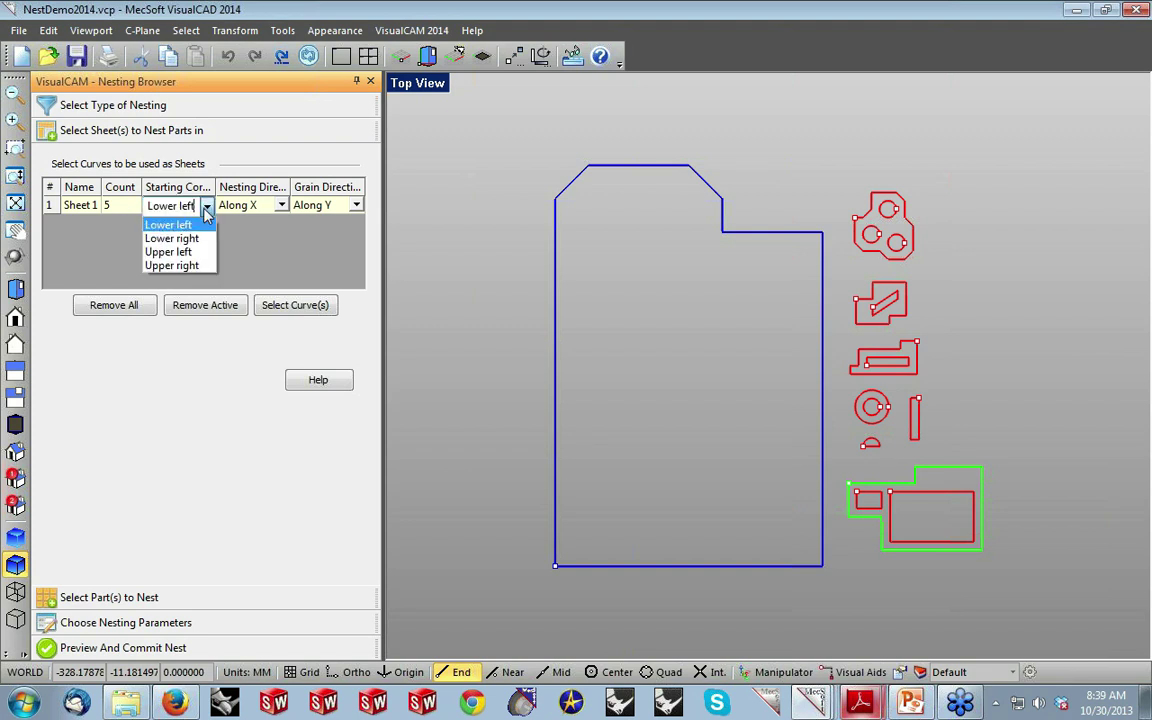
left_click(196, 253)
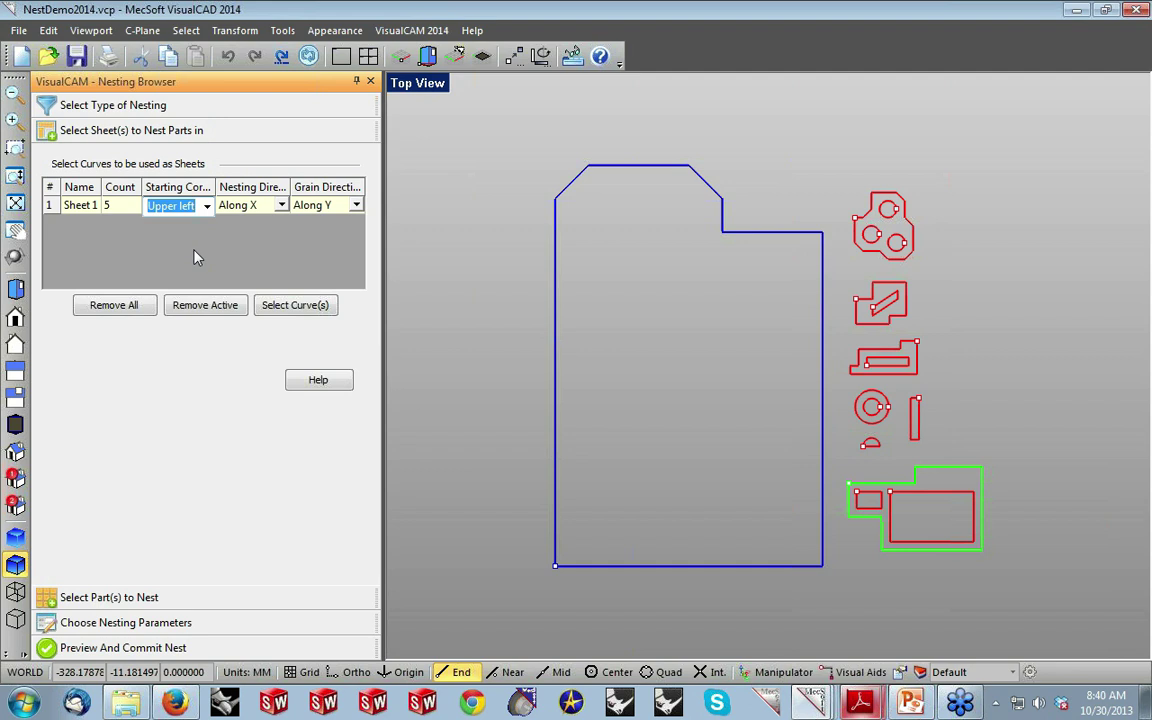
Execute the nest from the upper-left starting corner and preview the layouts of Sheet 1-1 and Sheet 1-2.
left_click(128, 622)
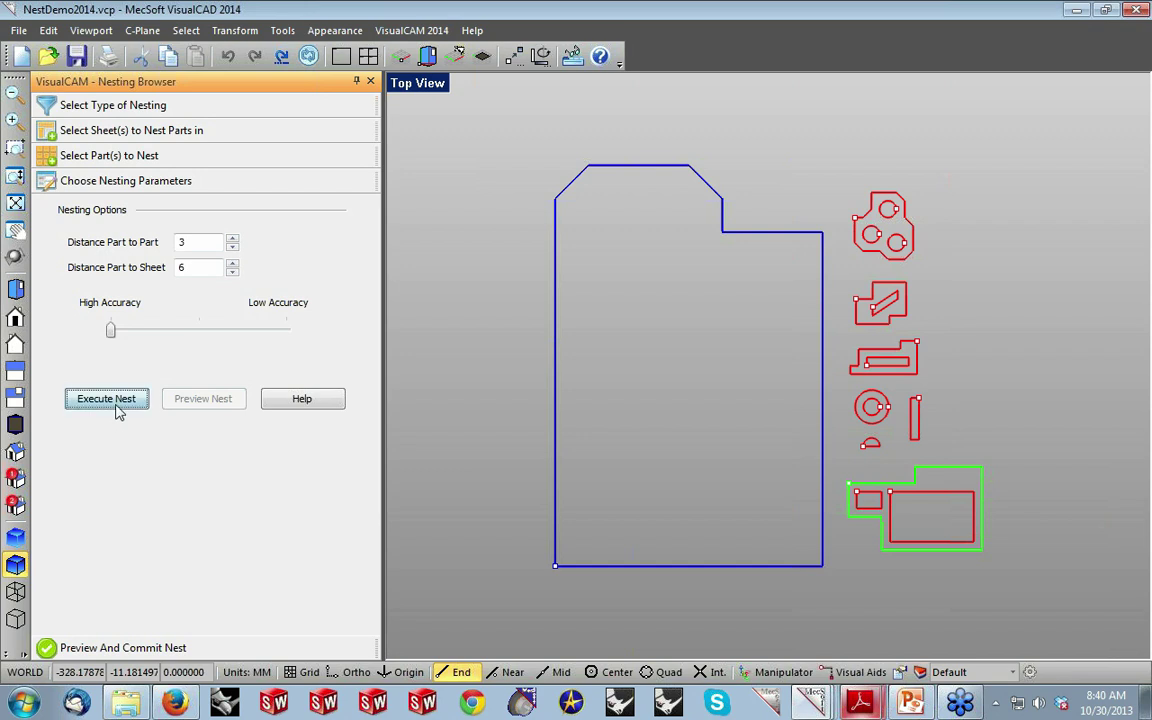
left_click(80, 404)
left_click(172, 406)
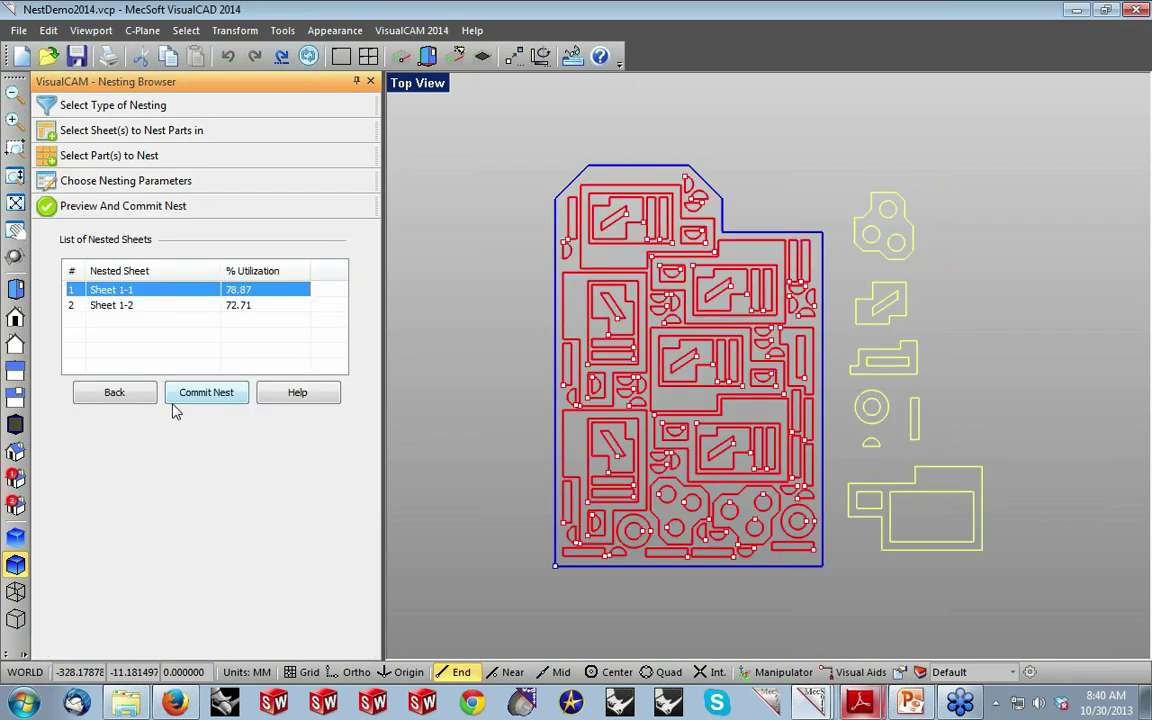
left_click(117, 314)
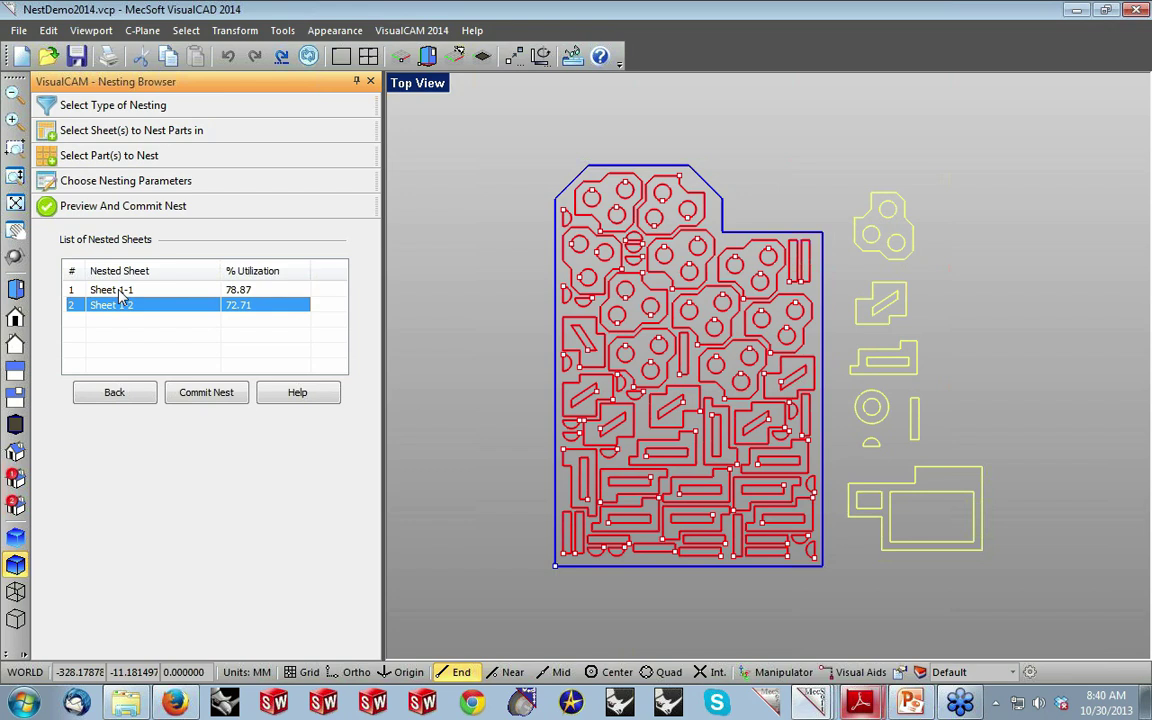
left_click(120, 290)
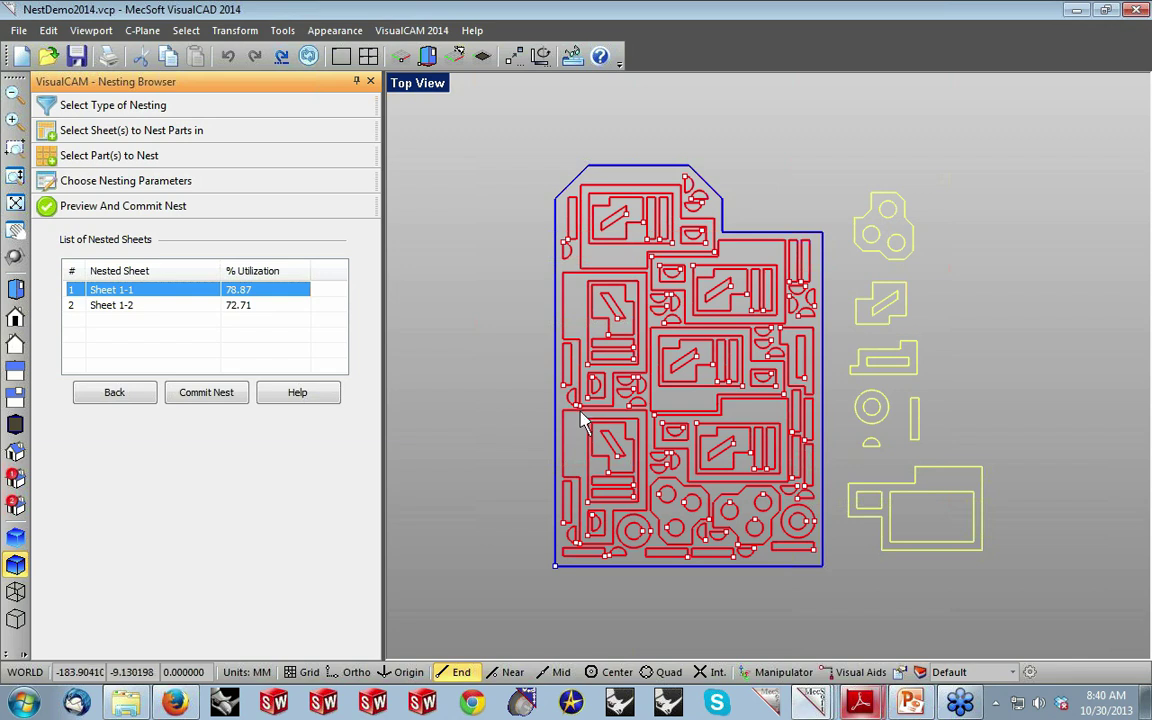
Set the grain direction of Part 7 to Along X in the list of parts to nest.
left_click(101, 158)
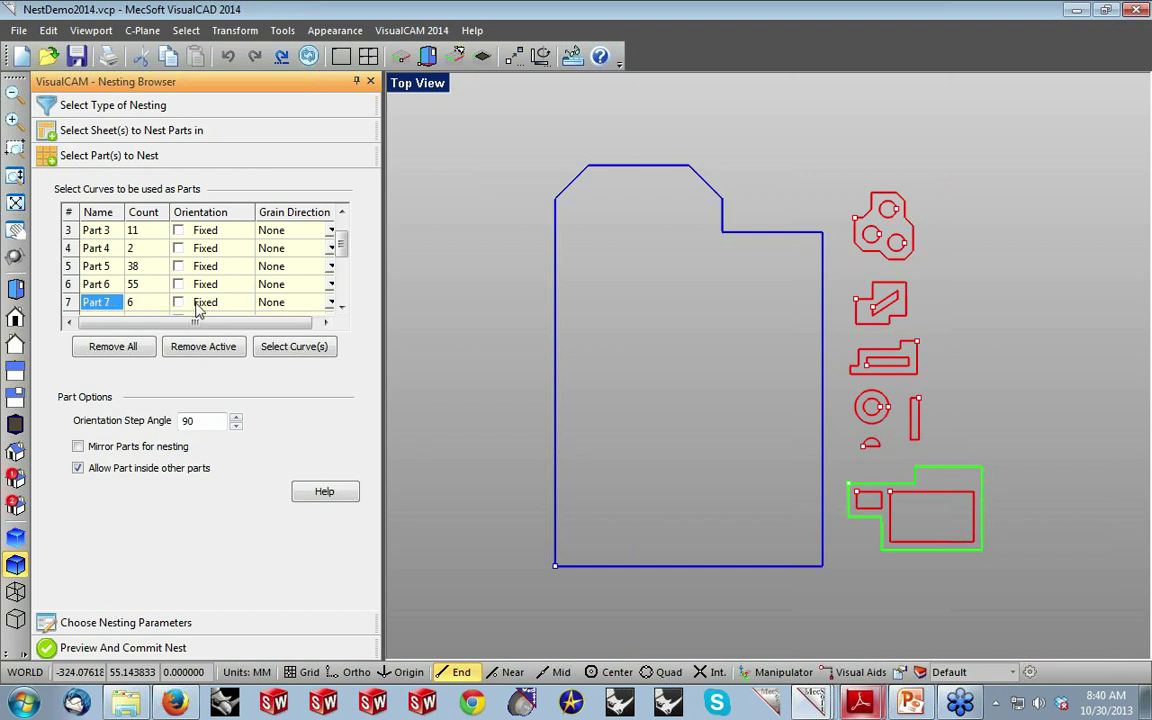
left_click(332, 305)
left_click(332, 305)
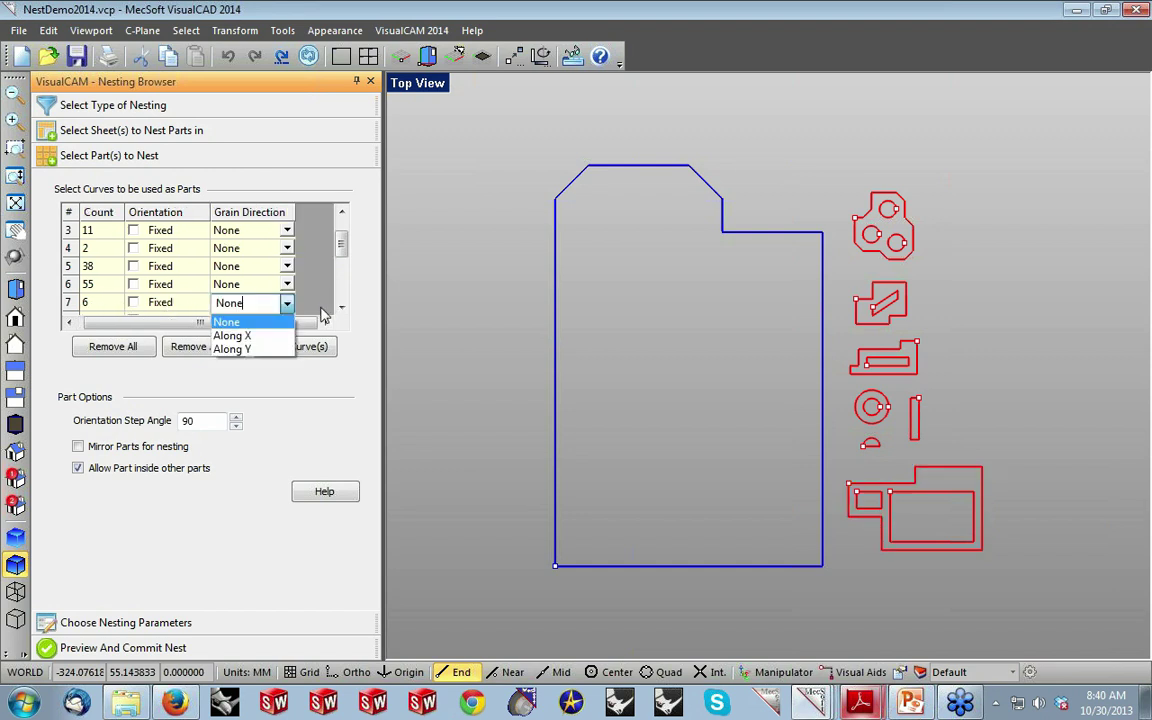
left_click(247, 336)
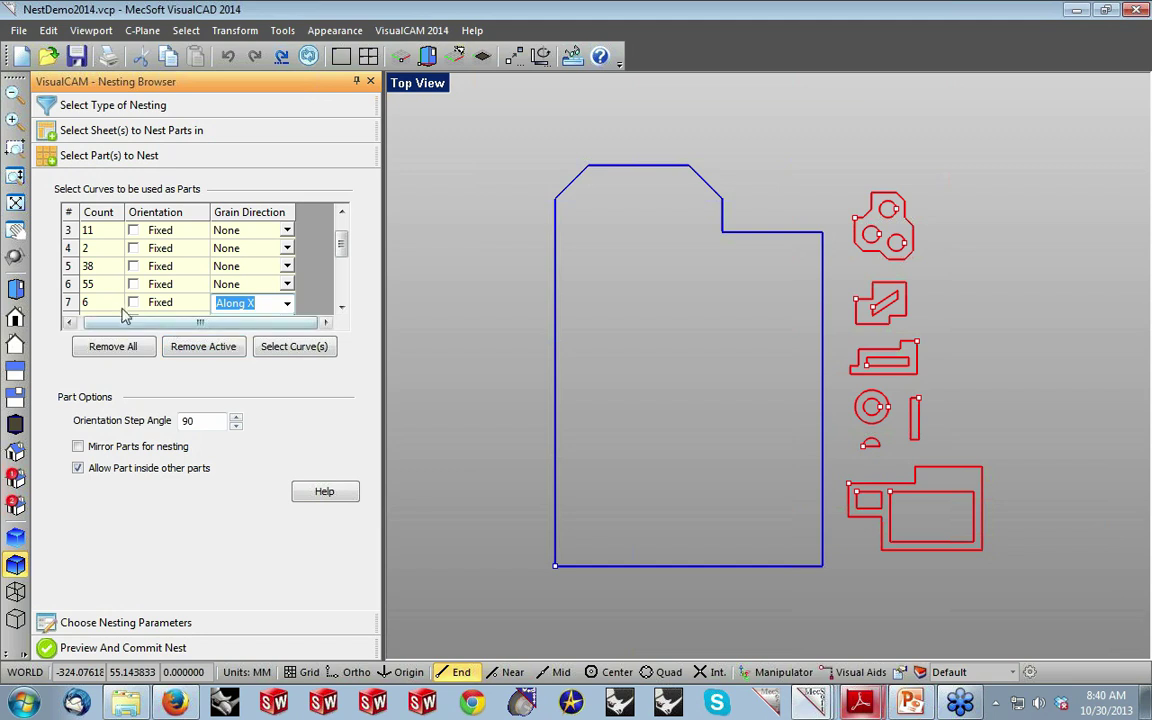
left_click_drag(130, 325, 116, 325)
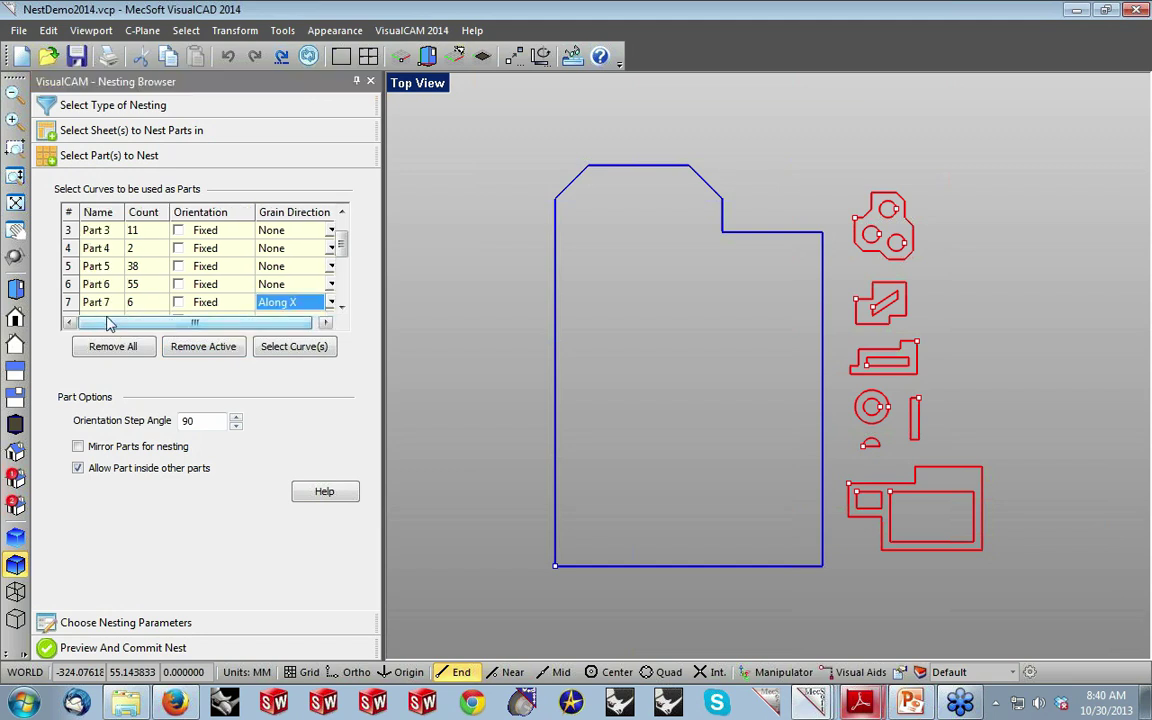
left_click(101, 303)
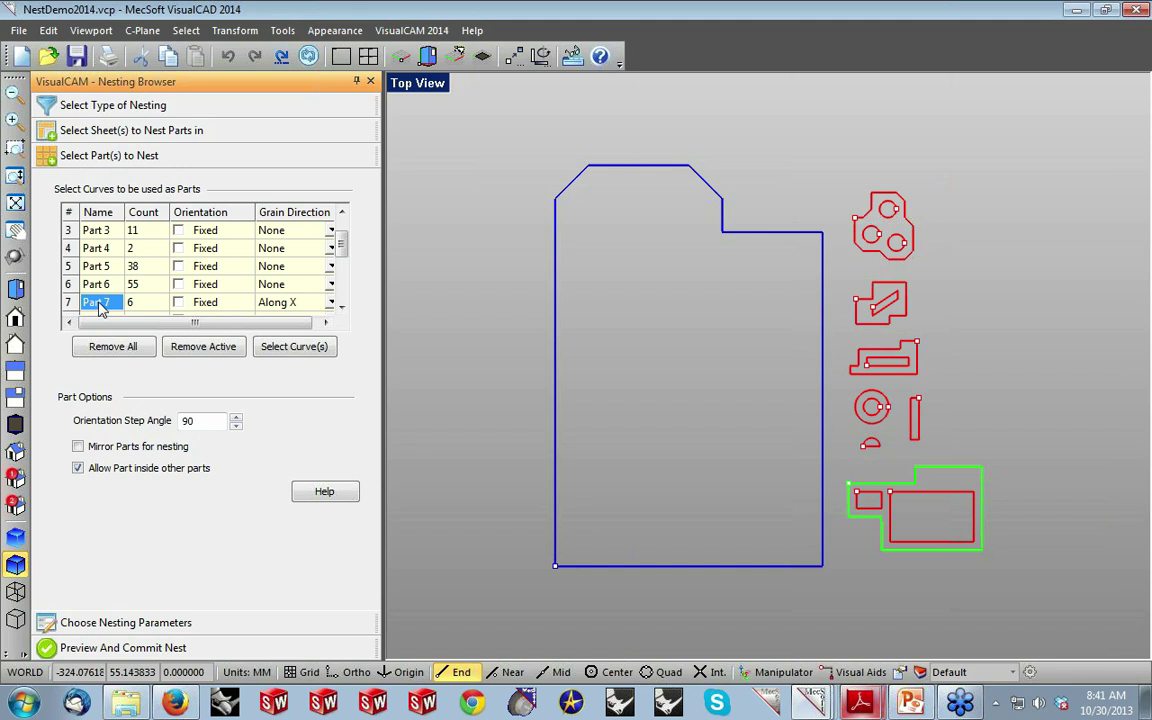
Execute the nest with the grain direction applied and preview the layouts of Sheet 1-1, Sheet 1-2 and Sheet 1-3.
left_click(145, 622)
left_click(113, 404)
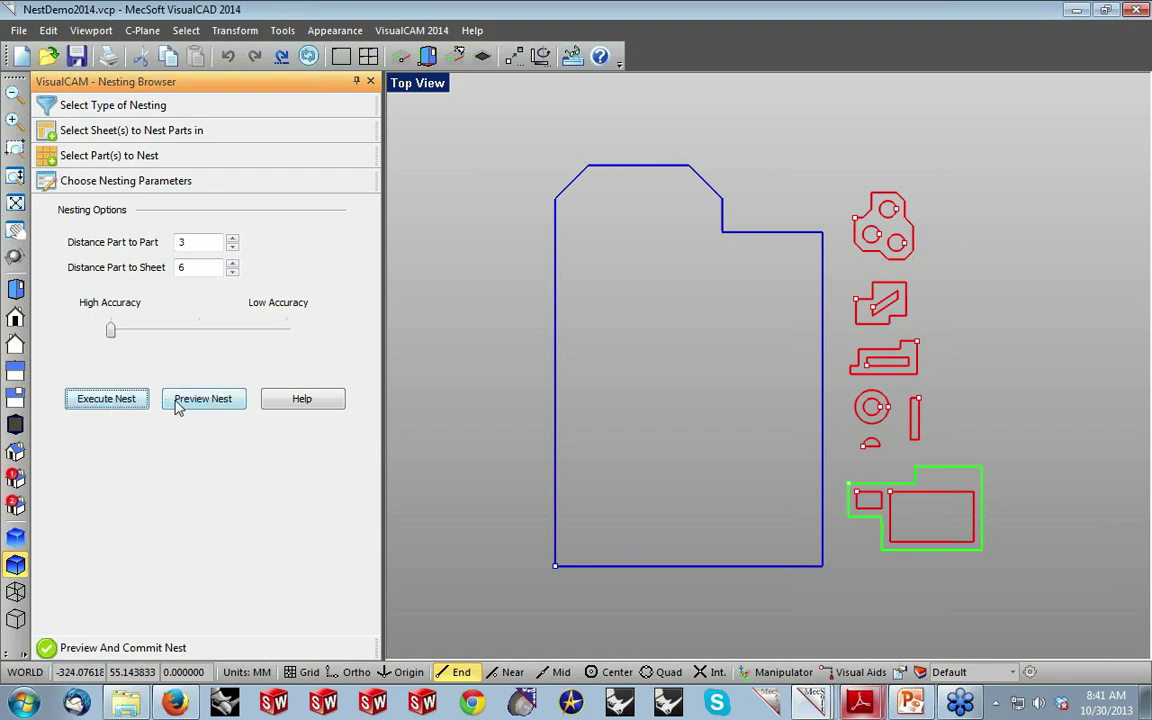
left_click(177, 404)
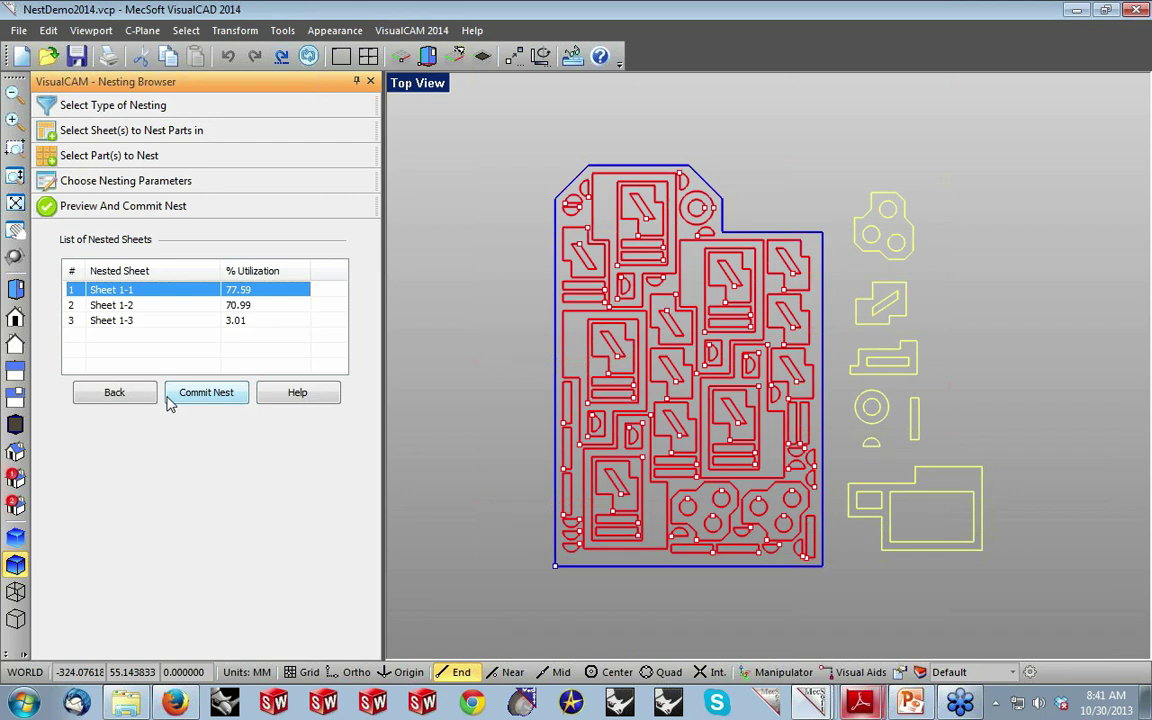
left_click(124, 309)
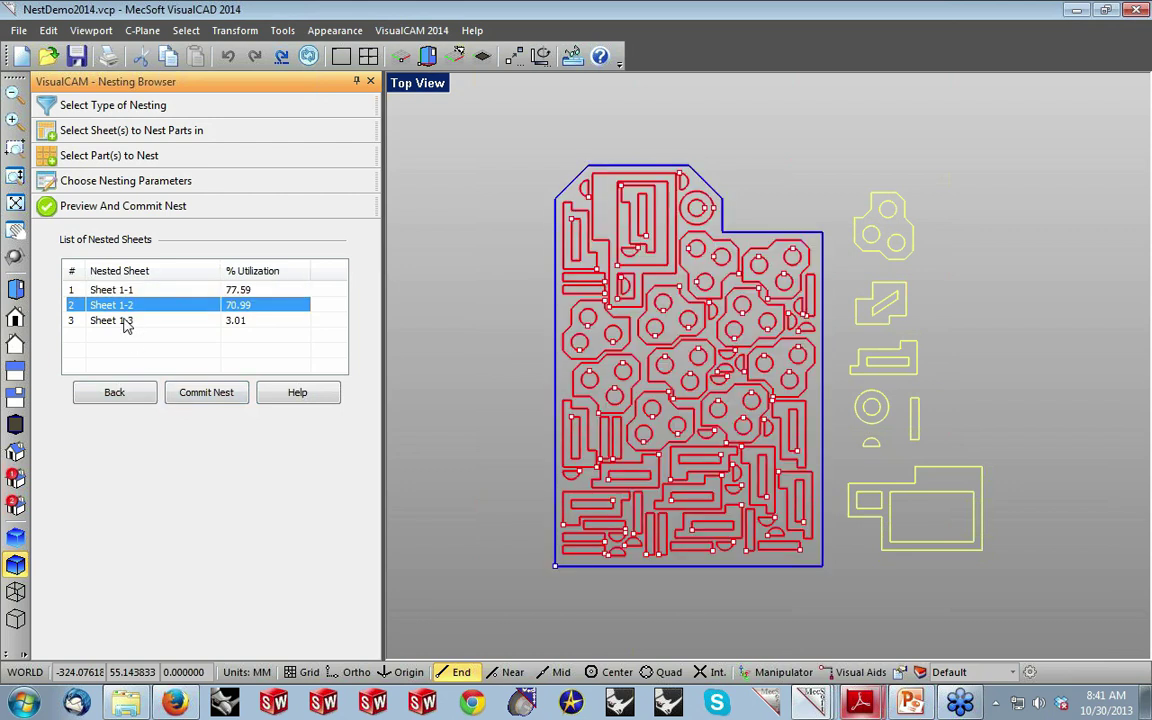
left_click(126, 319)
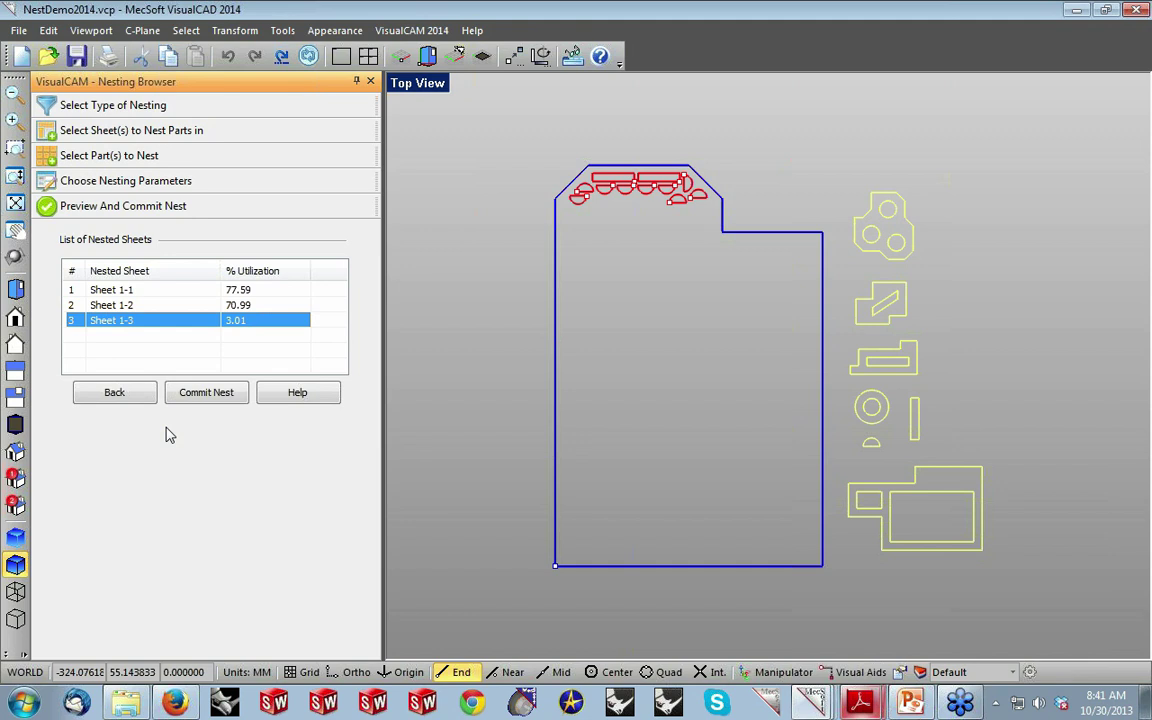
Commit the nest and hide the Default, Sheet 1-2 and Sheet 1-3 layers so only Sheet 1-1 is shown.
left_click(189, 397)
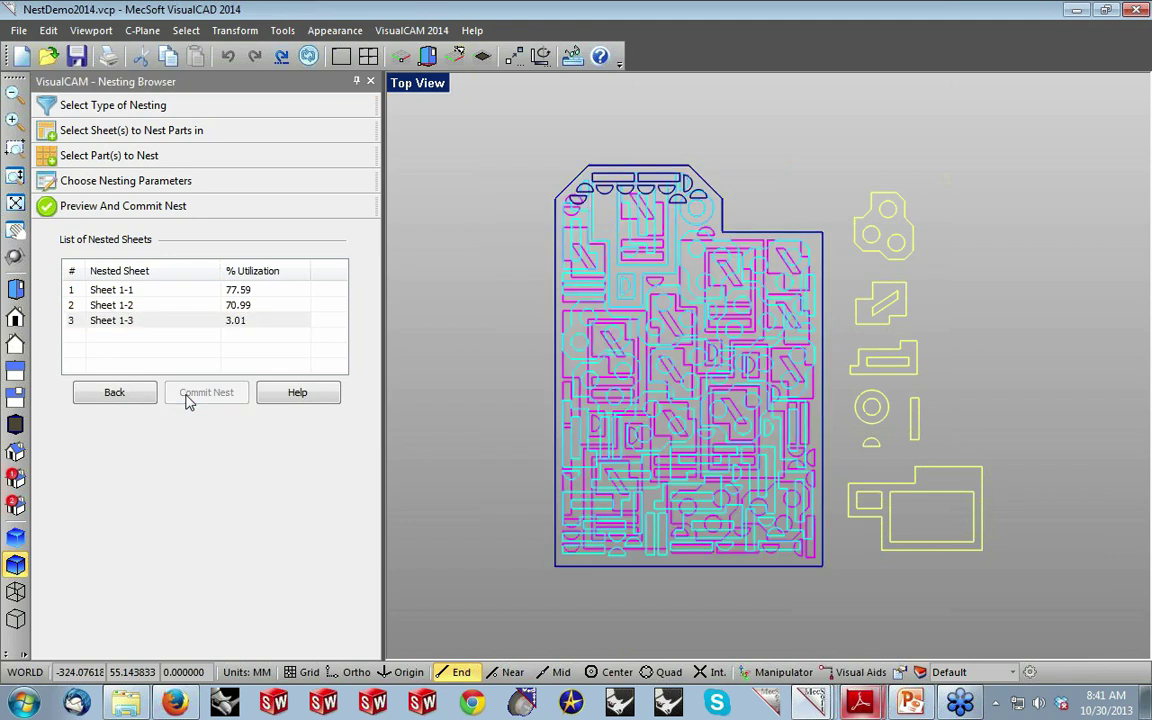
left_click(919, 674)
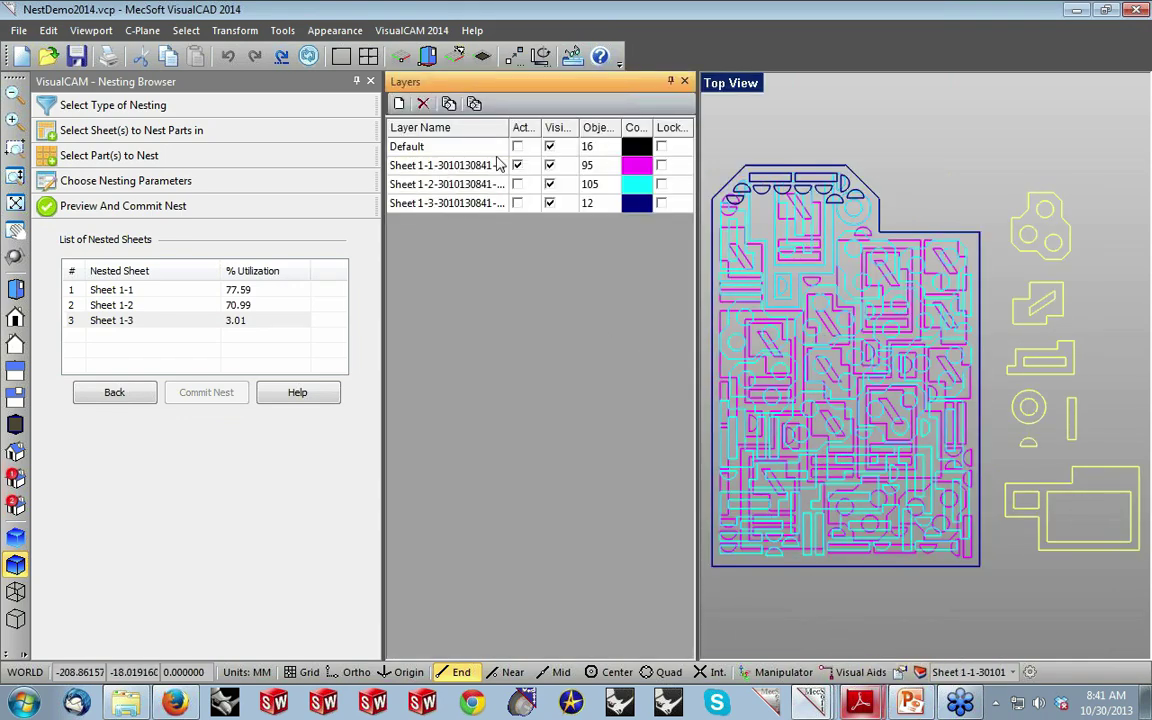
left_click(549, 146)
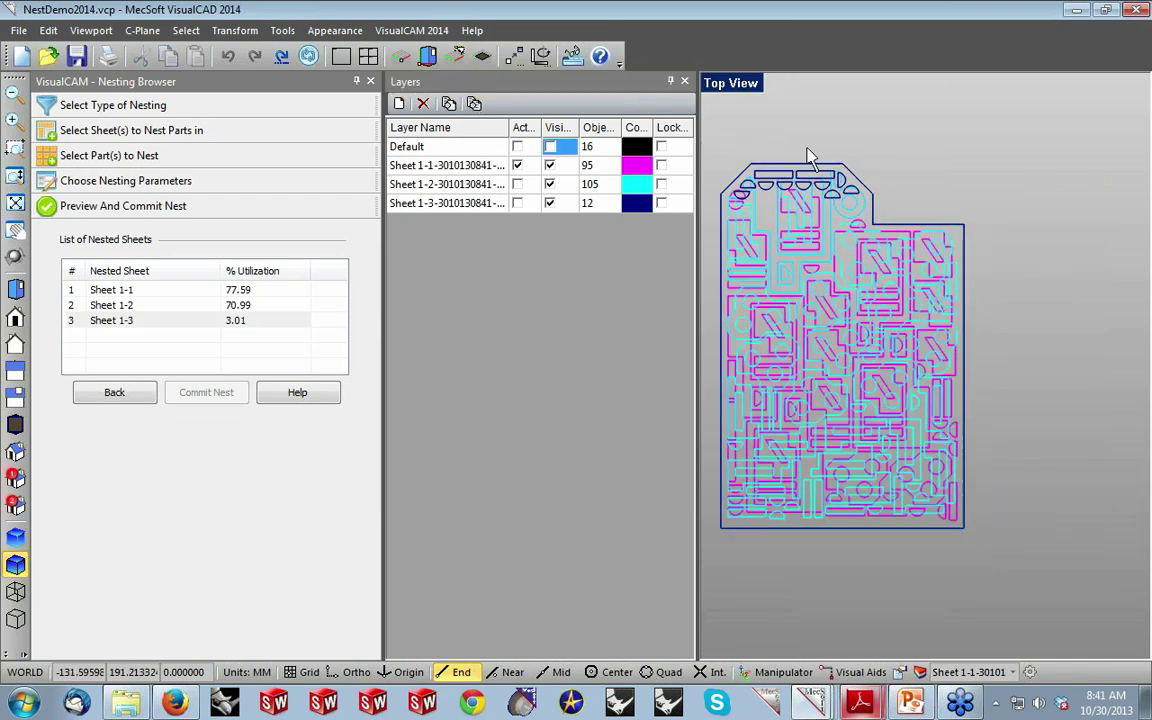
left_click(549, 184)
left_click(549, 203)
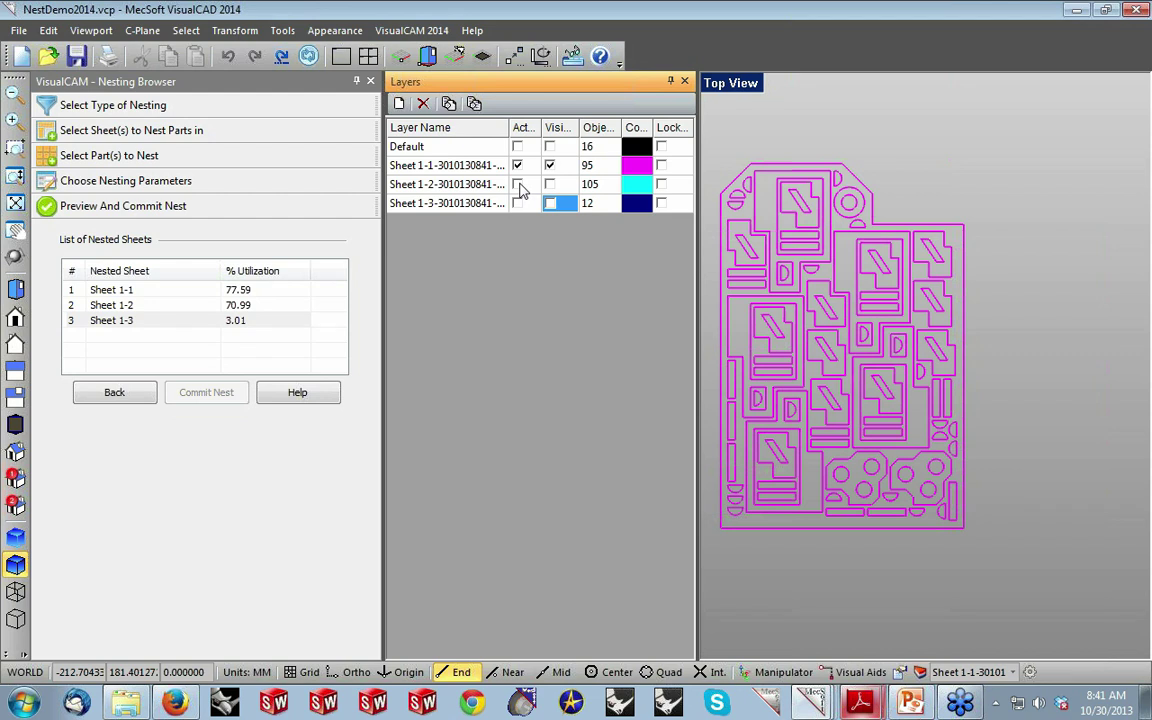
Isolate the Sheet 1-2 layer to view its nested parts, followed by the Sheet 1-3 layer.
left_click(518, 186)
left_click(518, 186)
left_click(549, 165)
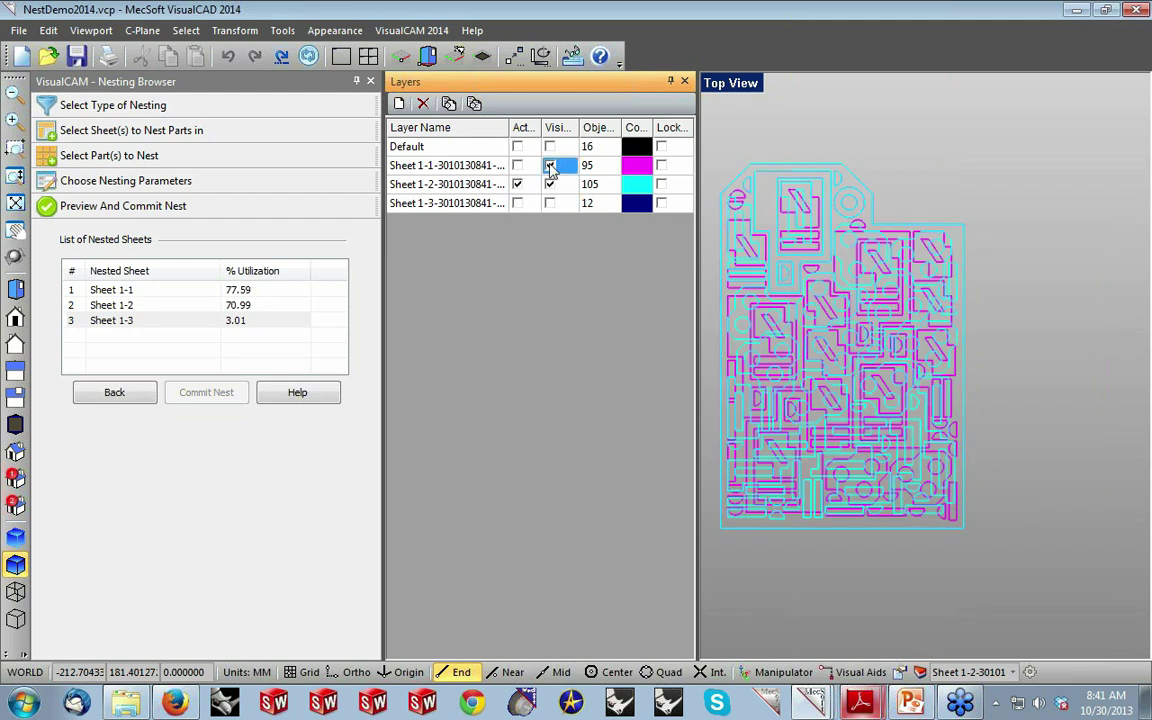
left_click(517, 203)
left_click(549, 184)
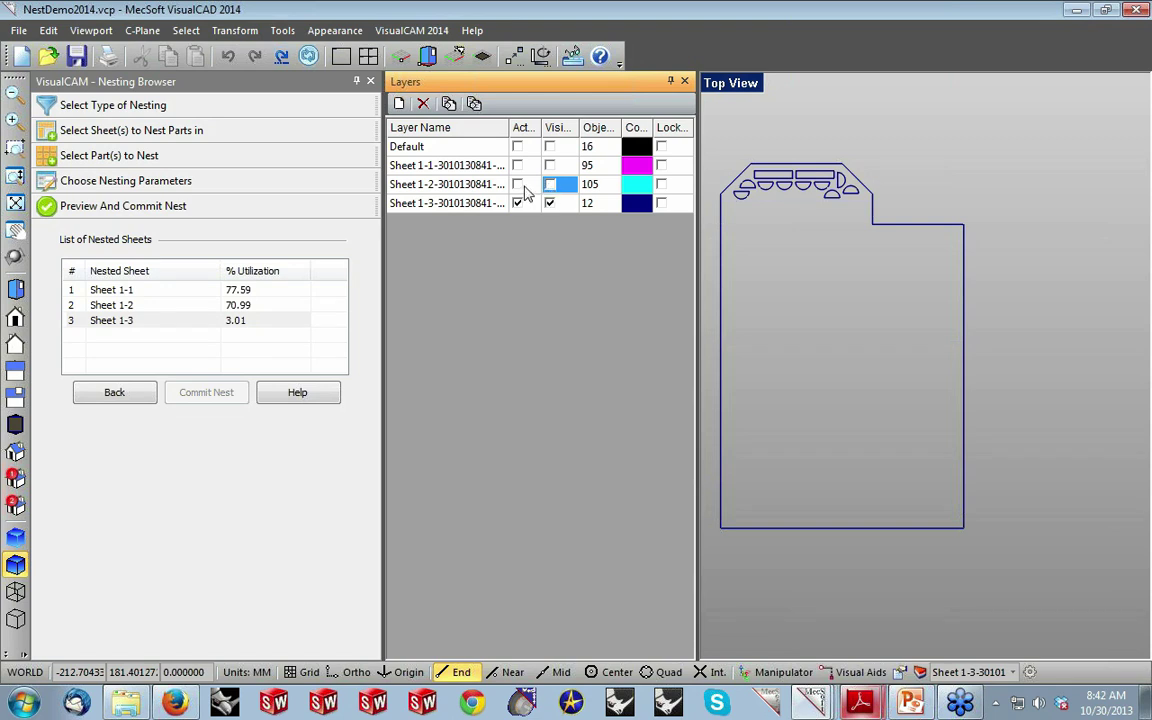
Make Sheet 1-1 the active and only visible layer again and close the layer list.
left_click(517, 184)
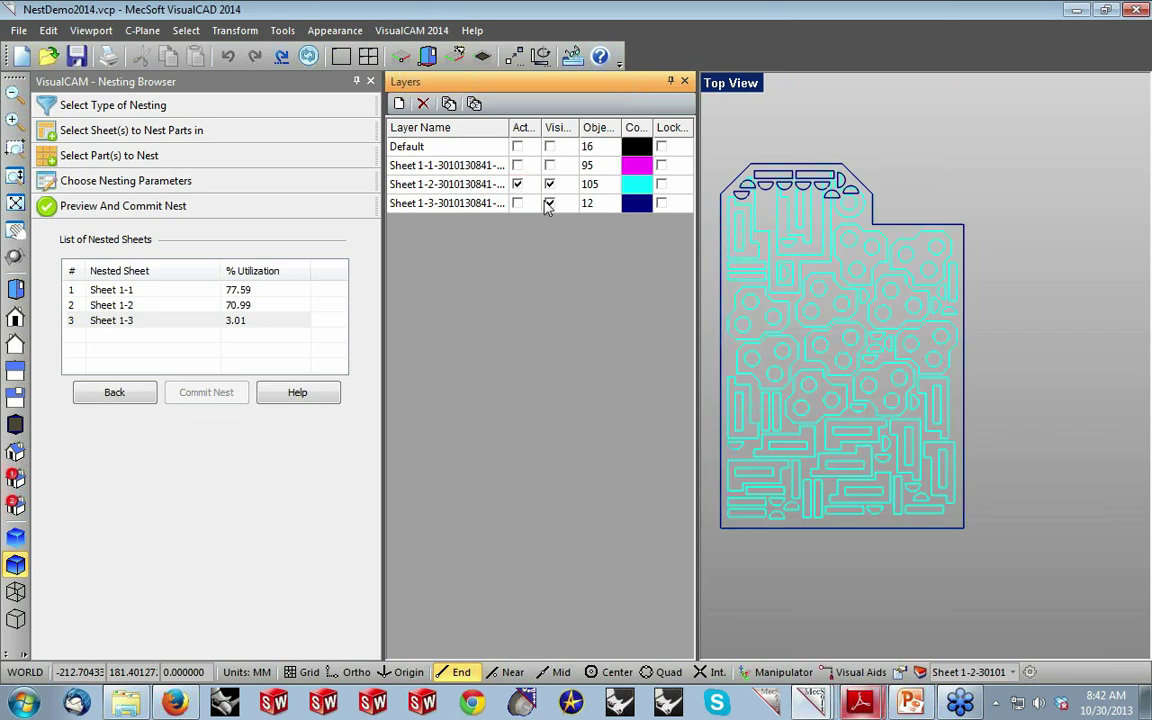
left_click(549, 203)
left_click(517, 165)
left_click(549, 184)
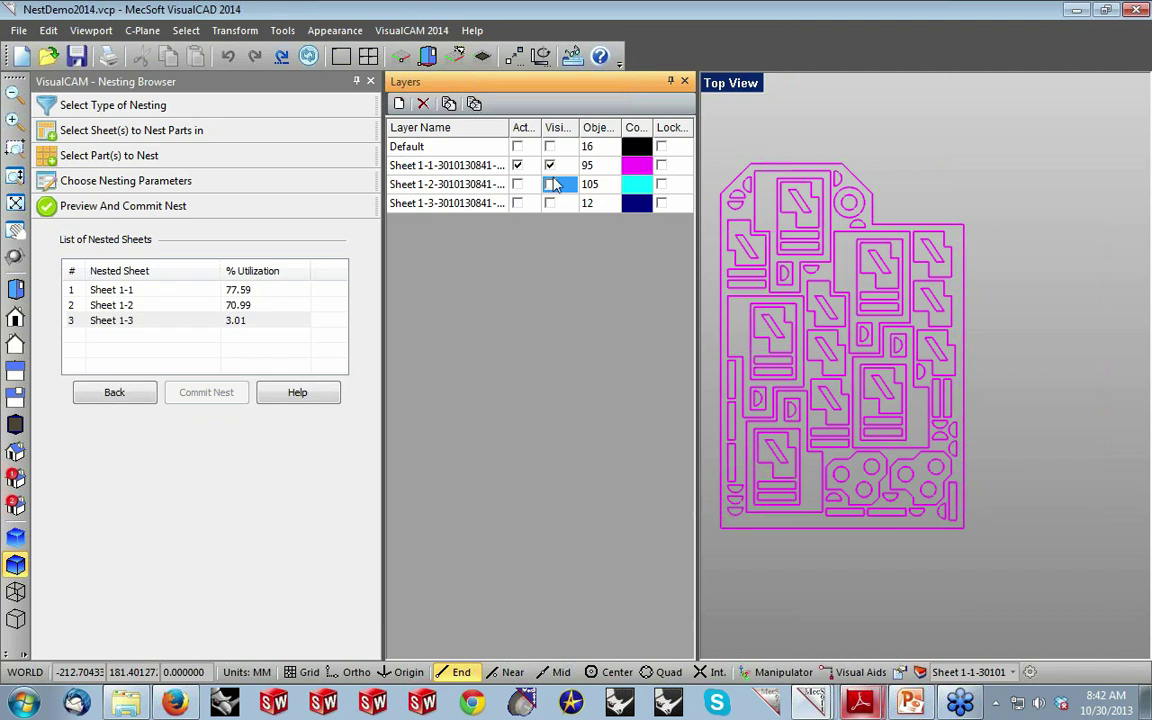
left_click(684, 81)
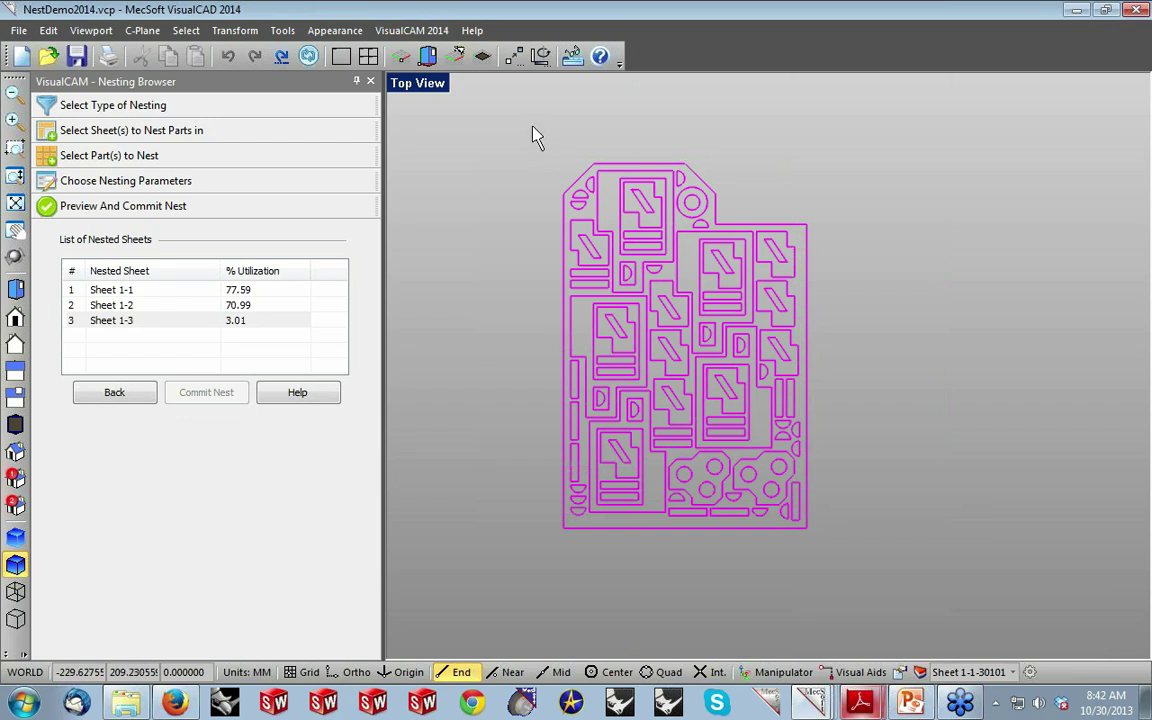
Start a new empty document and close the NEST module.
left_click(22, 58)
left_click(615, 394)
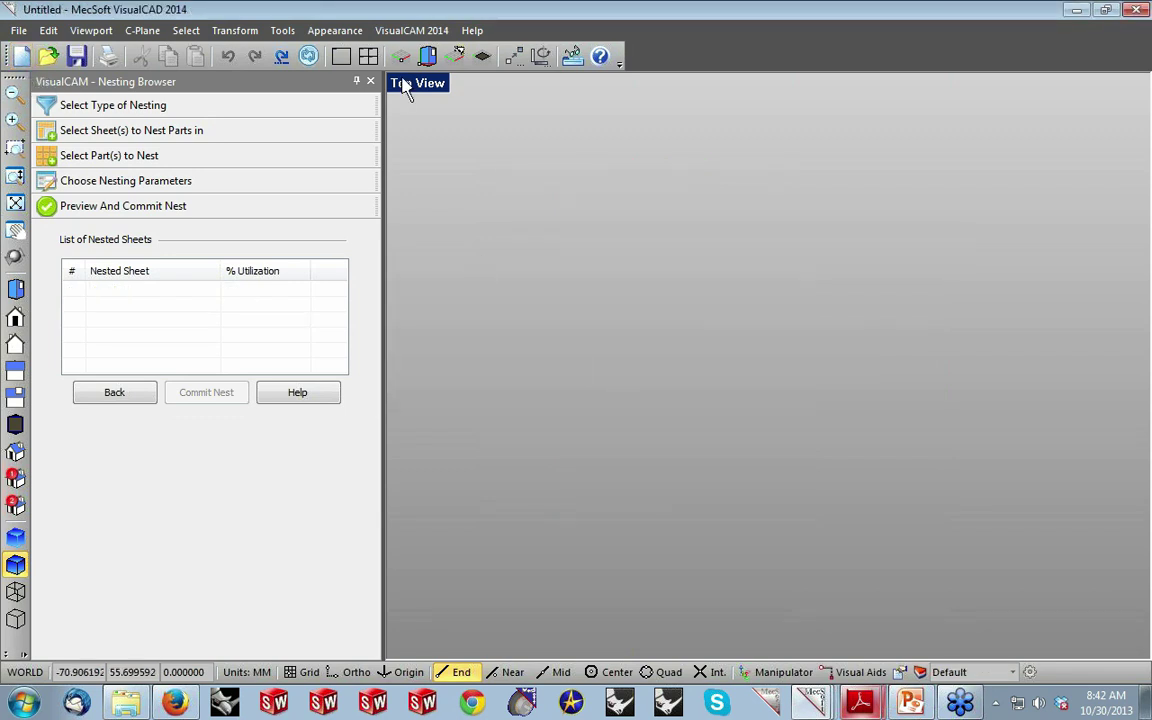
left_click(411, 30)
left_click(390, 133)
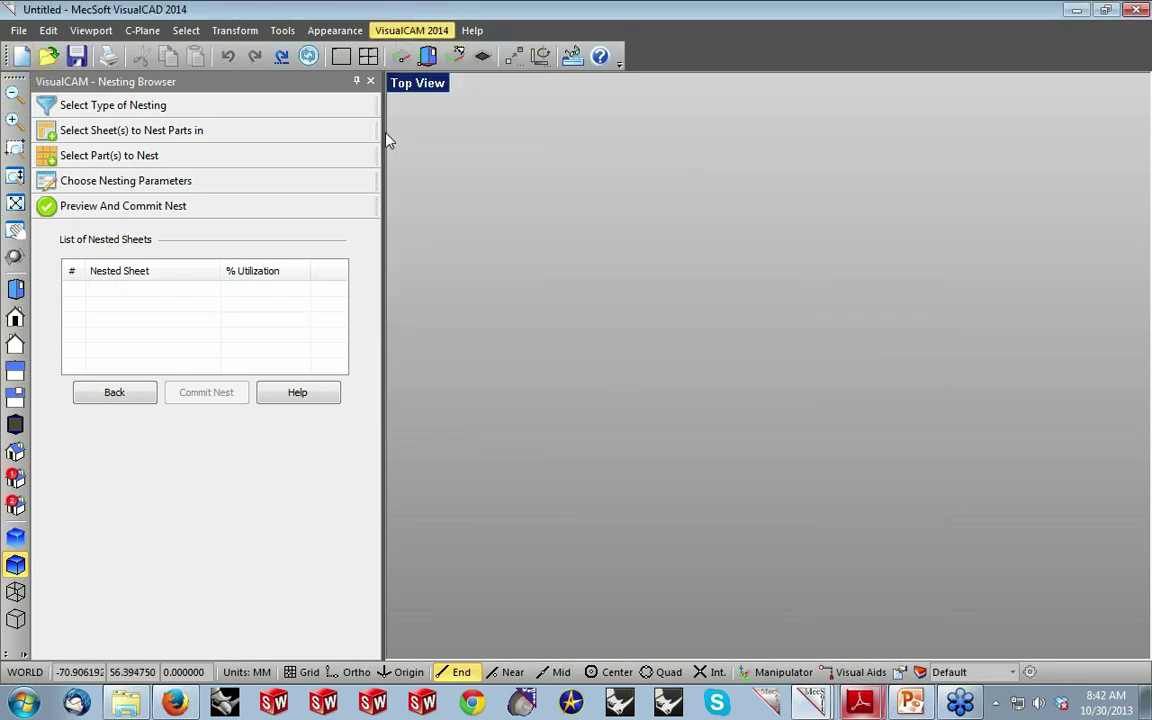
Change the document units to inches and display the grid in the viewport.
left_click(246, 672)
left_click(728, 415)
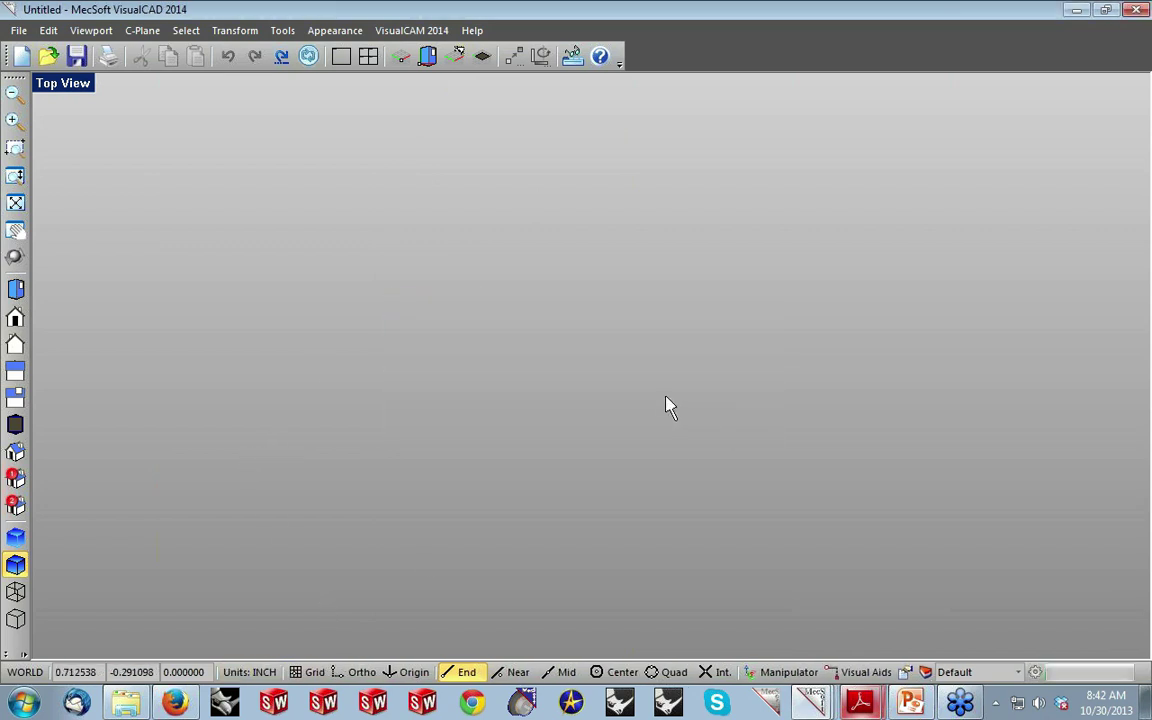
left_click(20, 652)
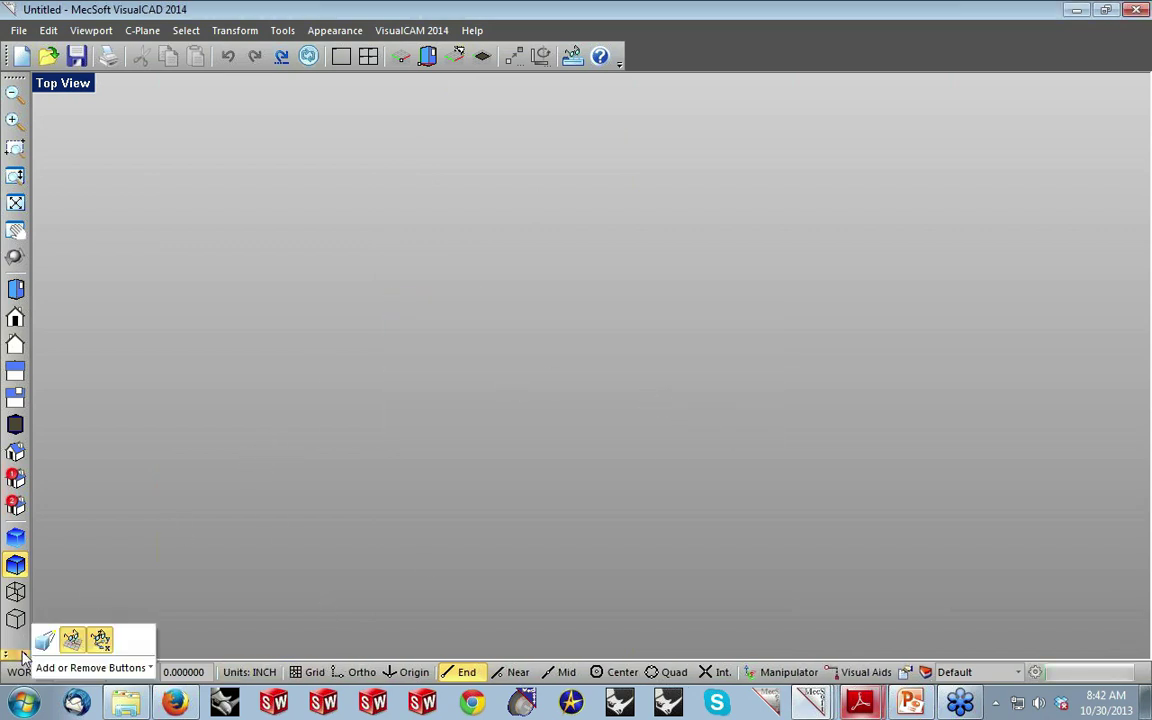
left_click(75, 641)
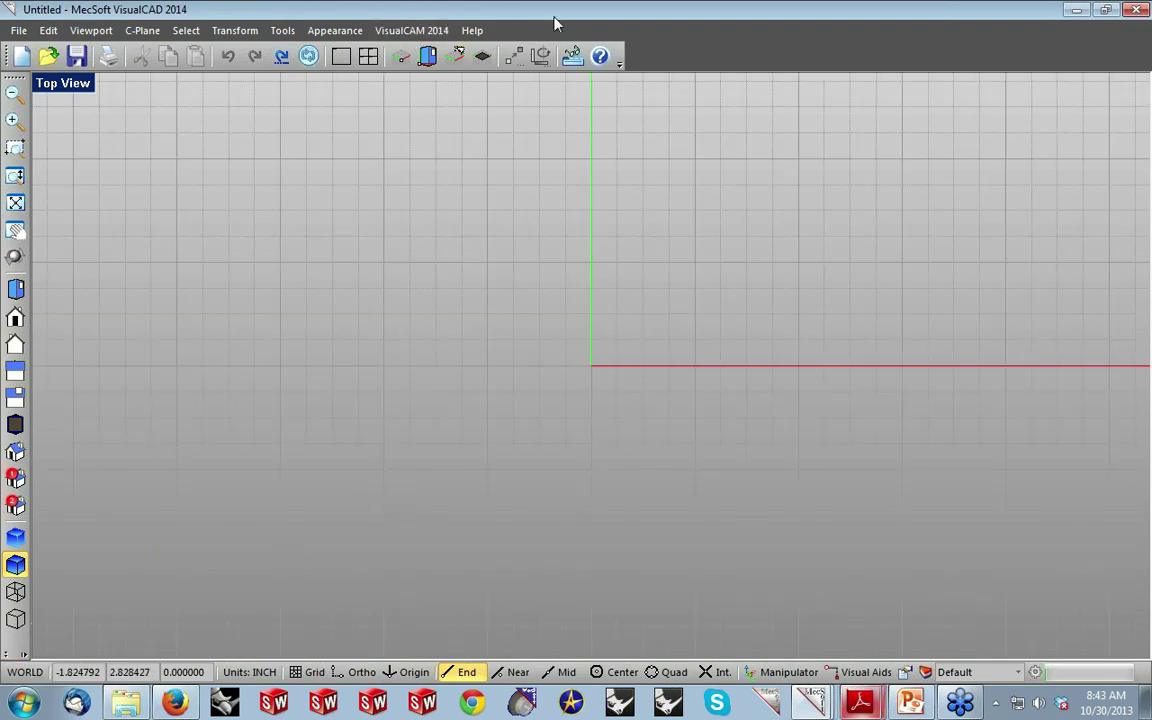
Show the CAD modelling tools and load the ART module, viewing its raster-to-vector functions before returning to the relief operations.
left_click(572, 56)
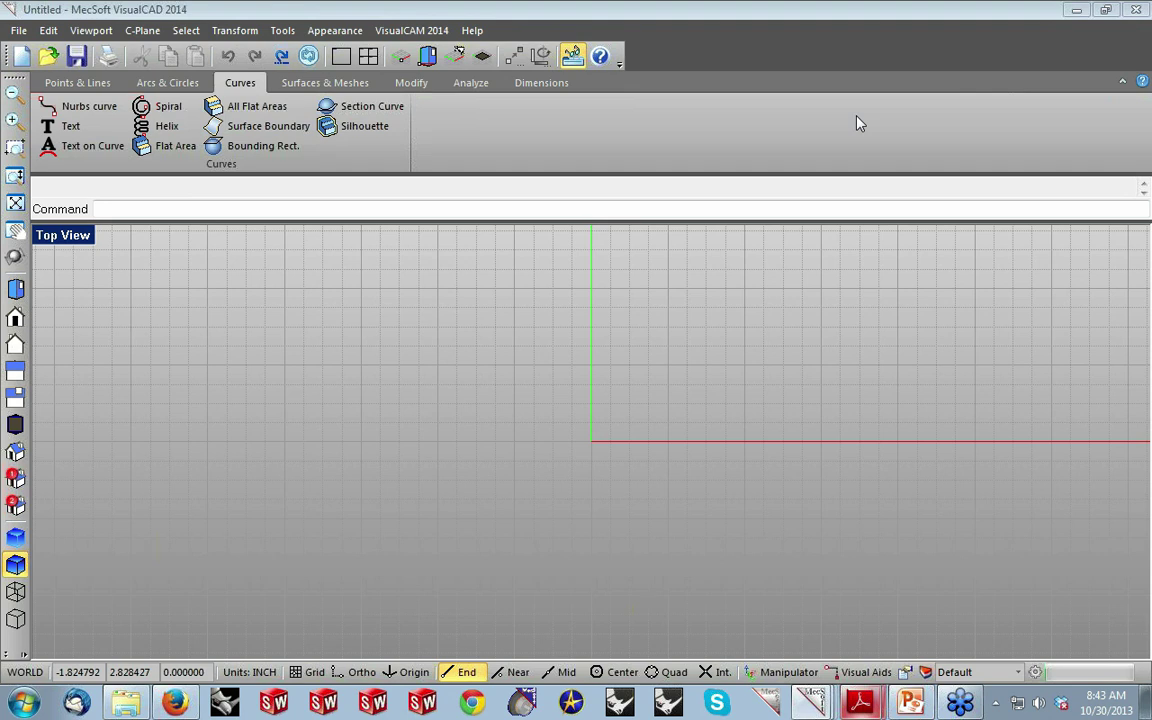
left_click(409, 32)
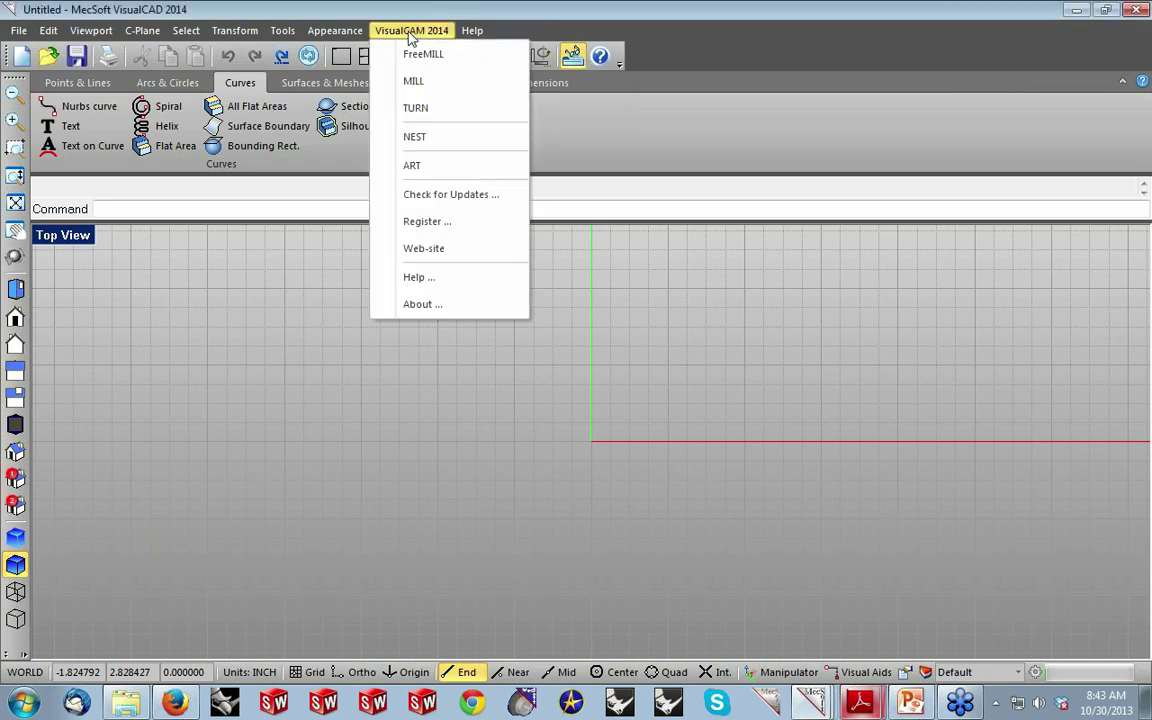
left_click(389, 170)
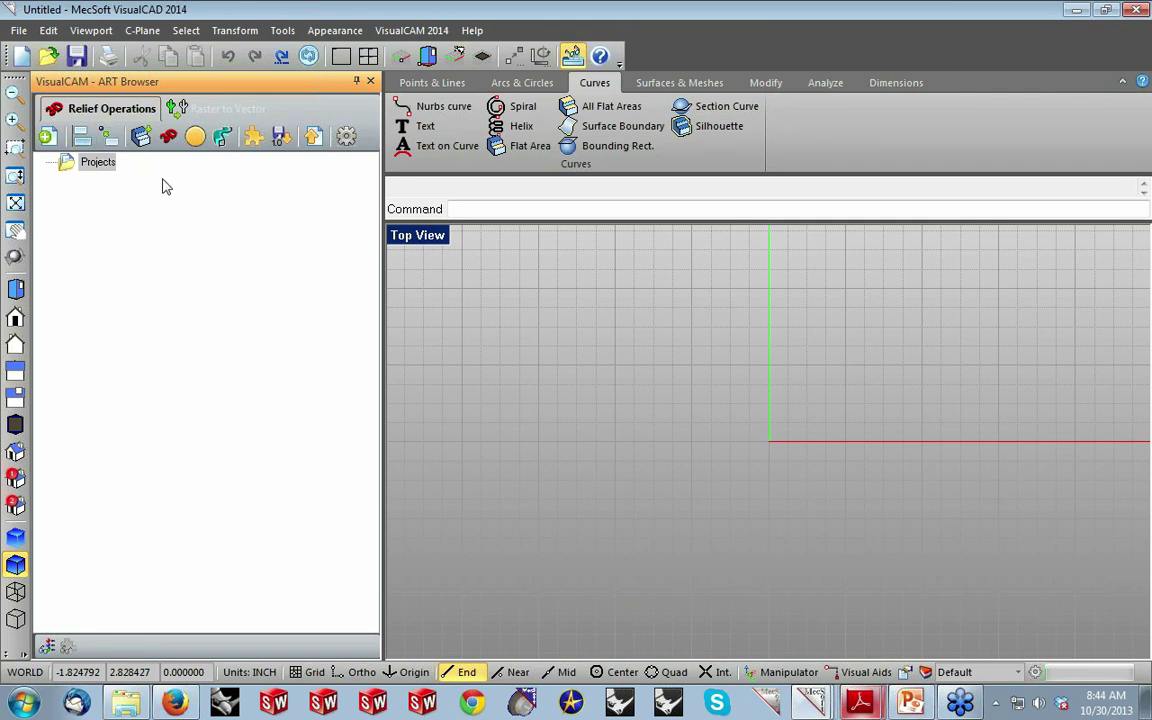
left_click(180, 109)
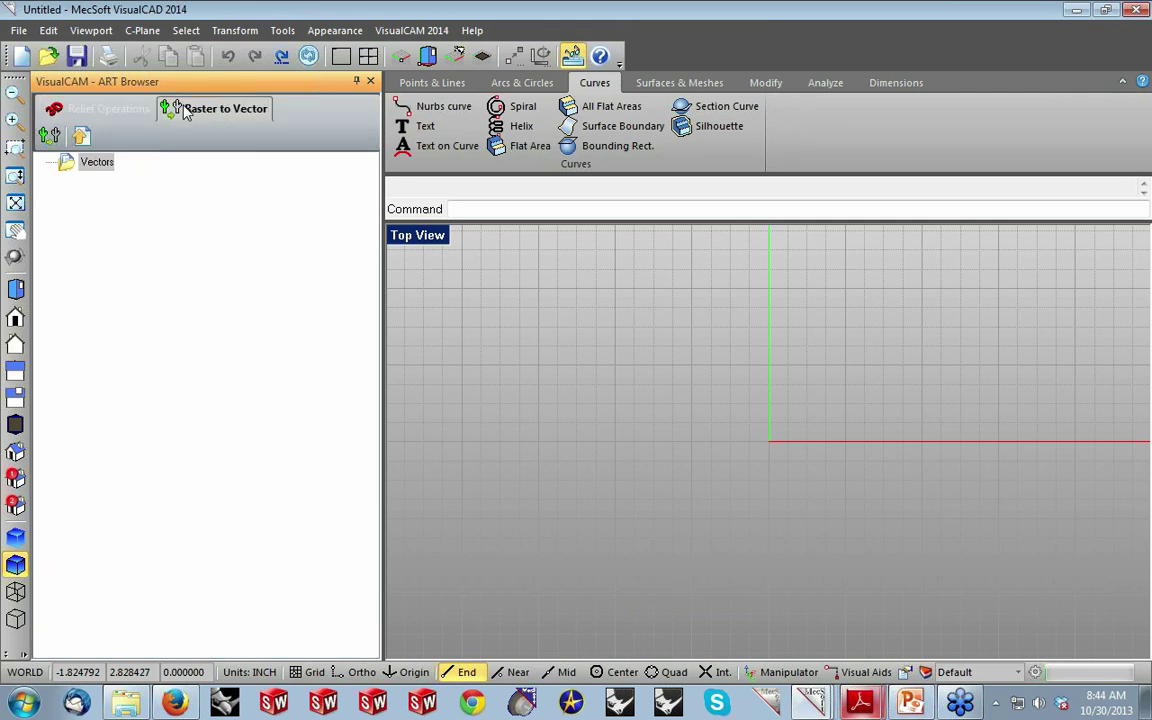
left_click(102, 113)
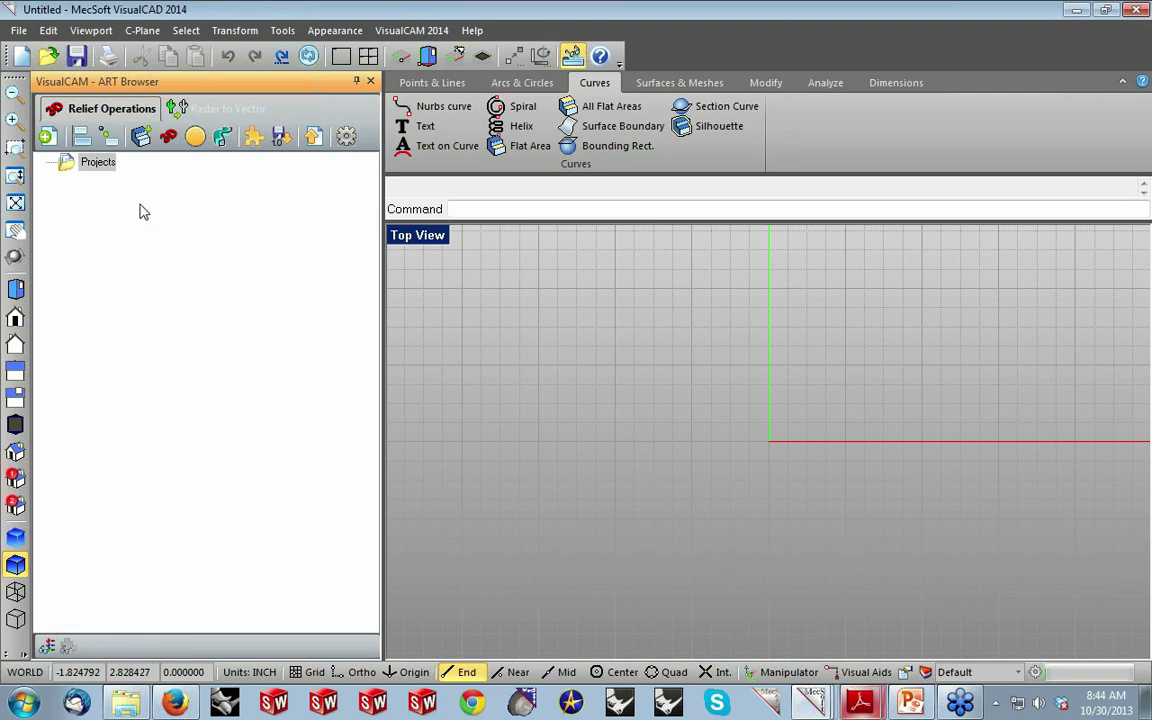
Generate a new ART project with length 3.5, width 6.6 and a resolution of 150 dots per inch.
left_click(49, 138)
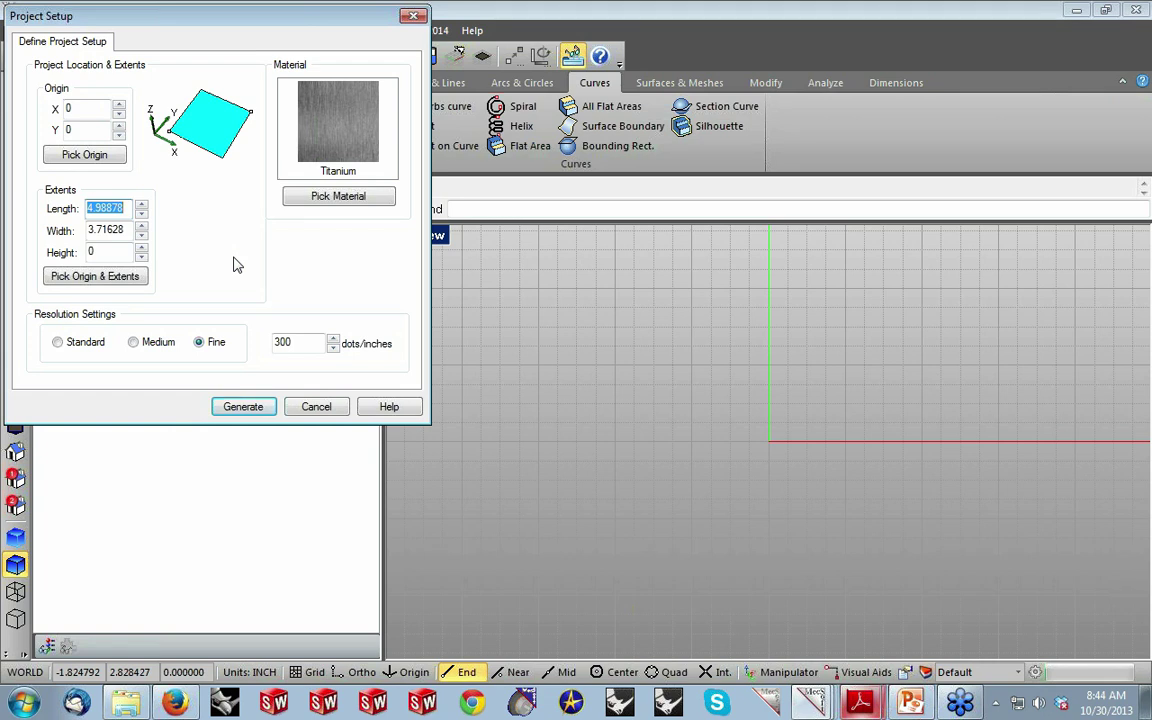
type("3.5")
key("Tab")
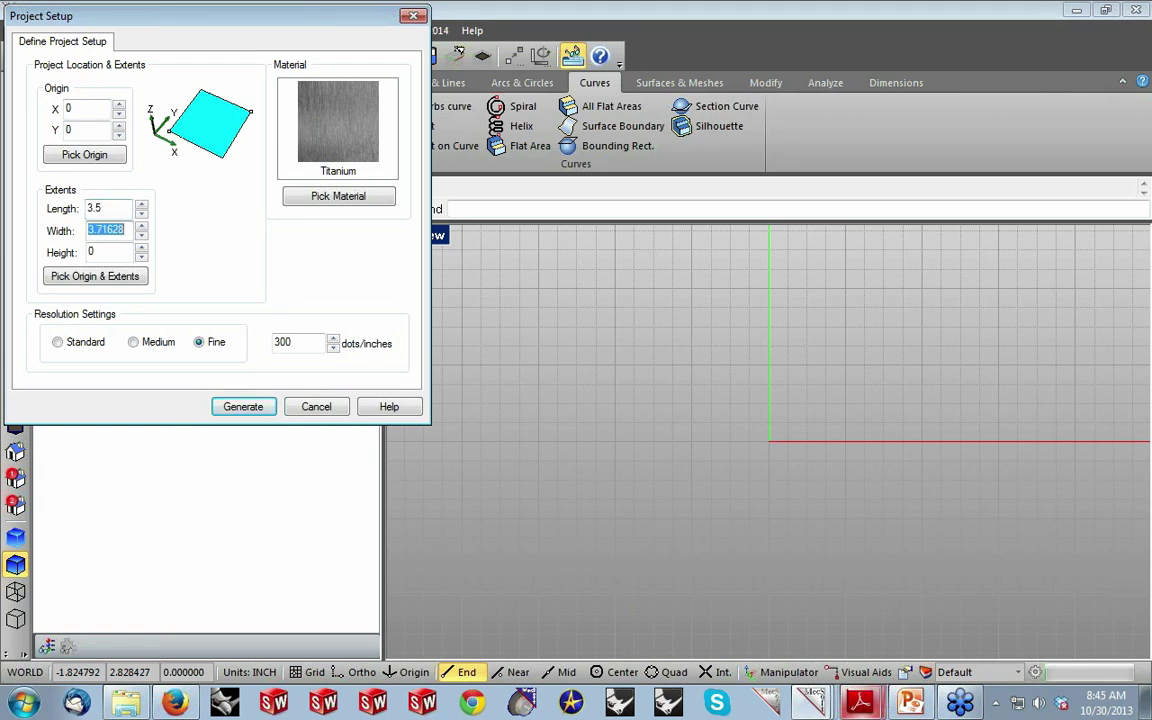
type("6.6")
left_click_drag(300, 342, 255, 345)
type("150")
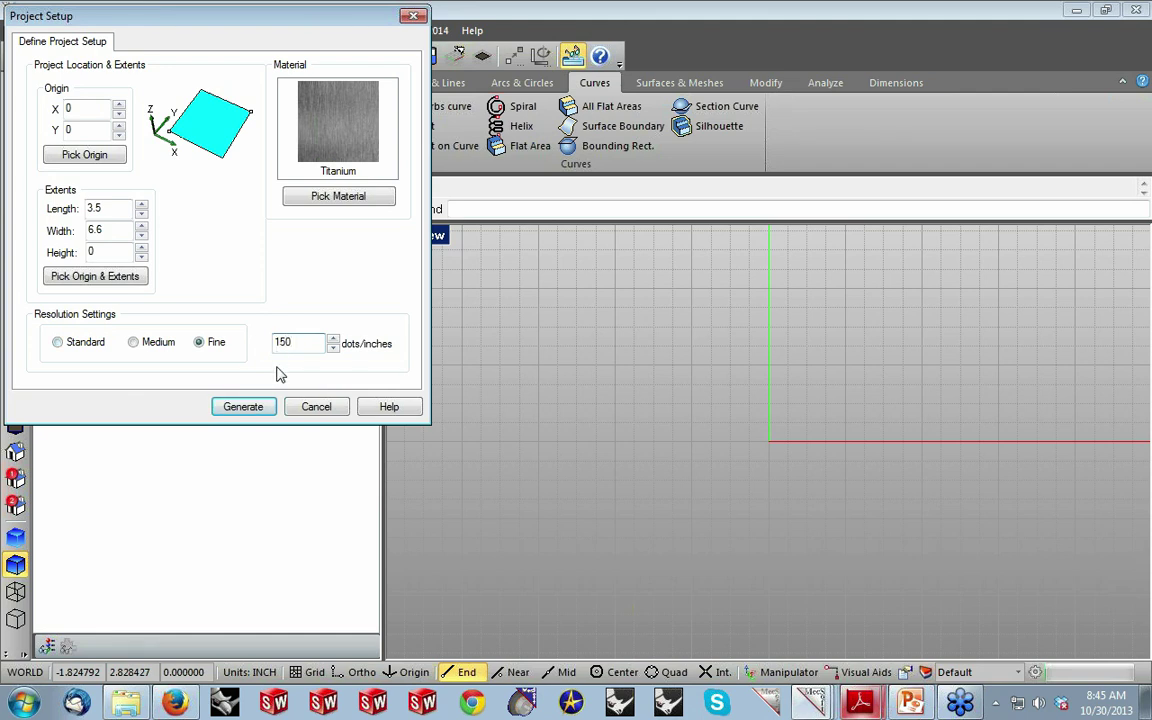
left_click(243, 407)
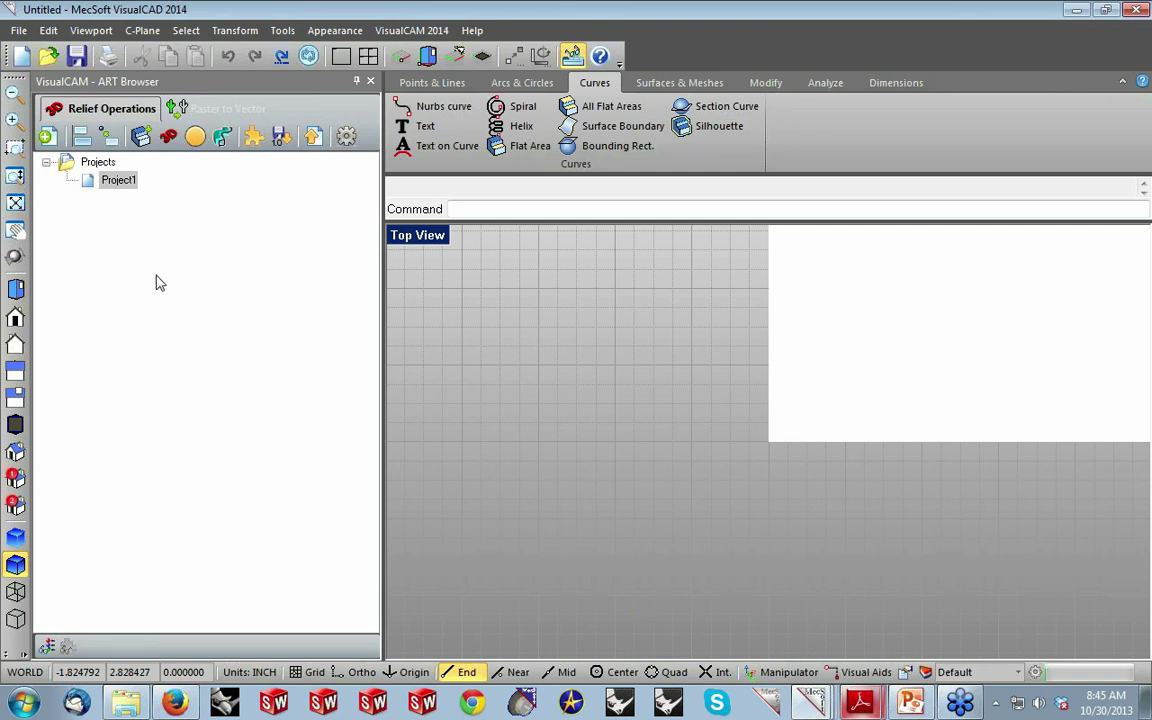
left_click(15, 177)
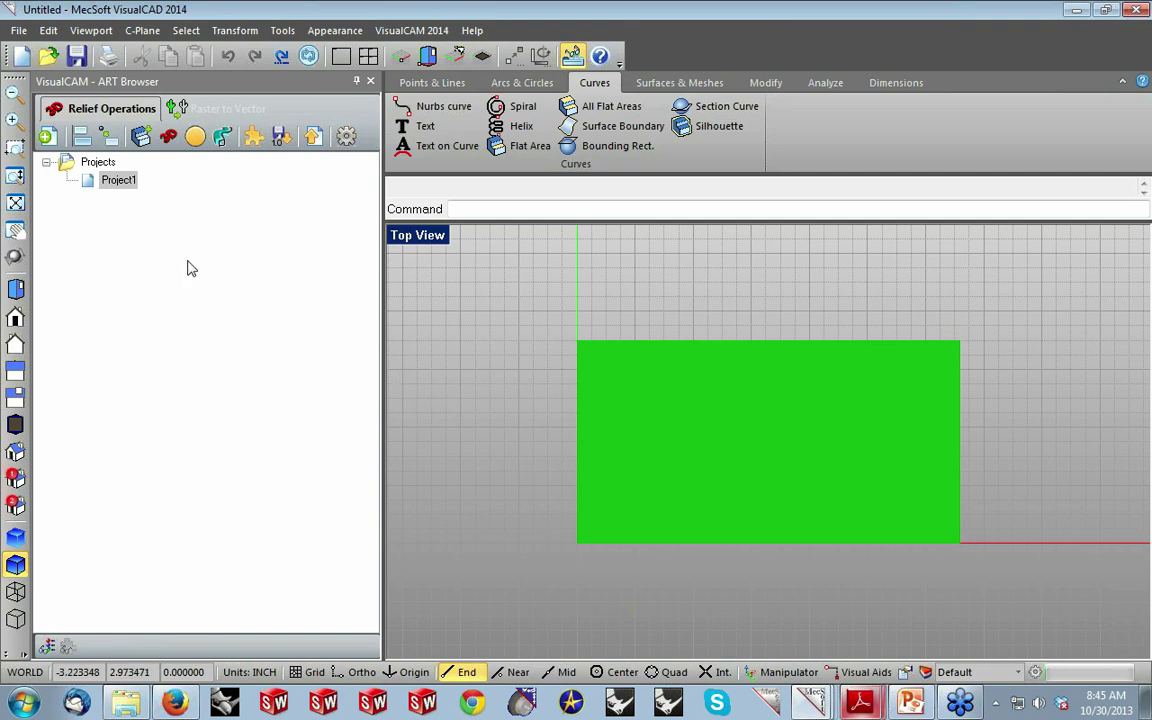
Start a 3D relief operation from the image Welcome B.jpg in the ART Samples folder.
left_click(168, 137)
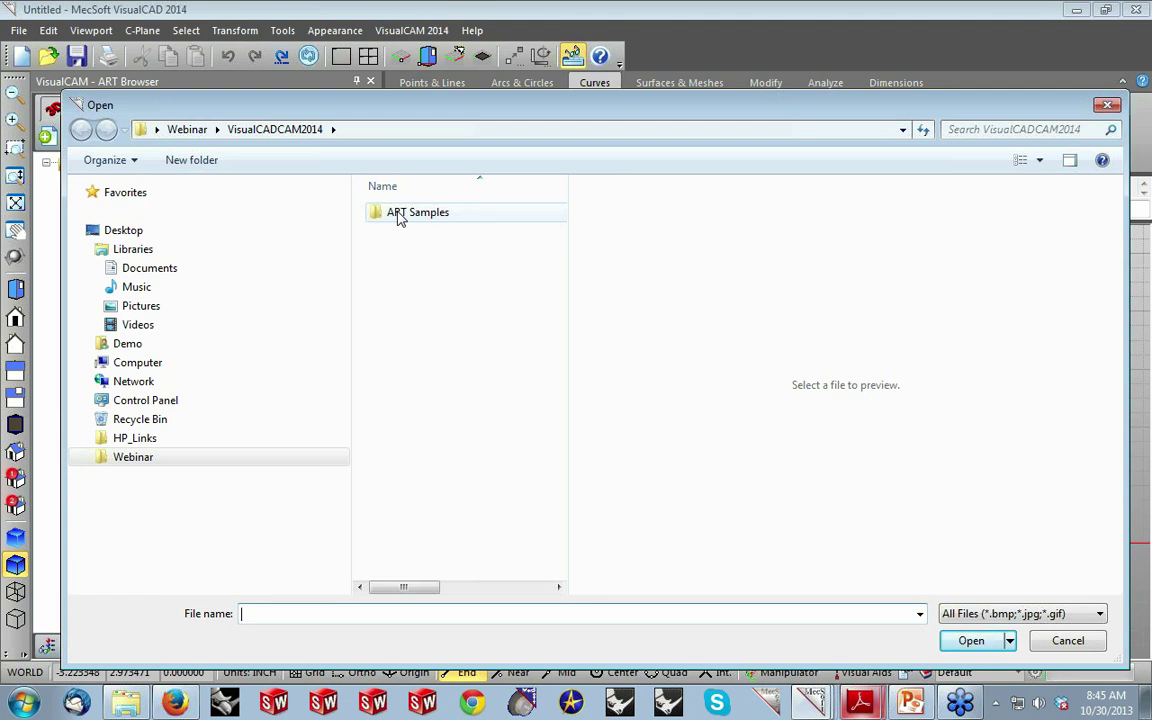
double_click(398, 218)
left_click(420, 314)
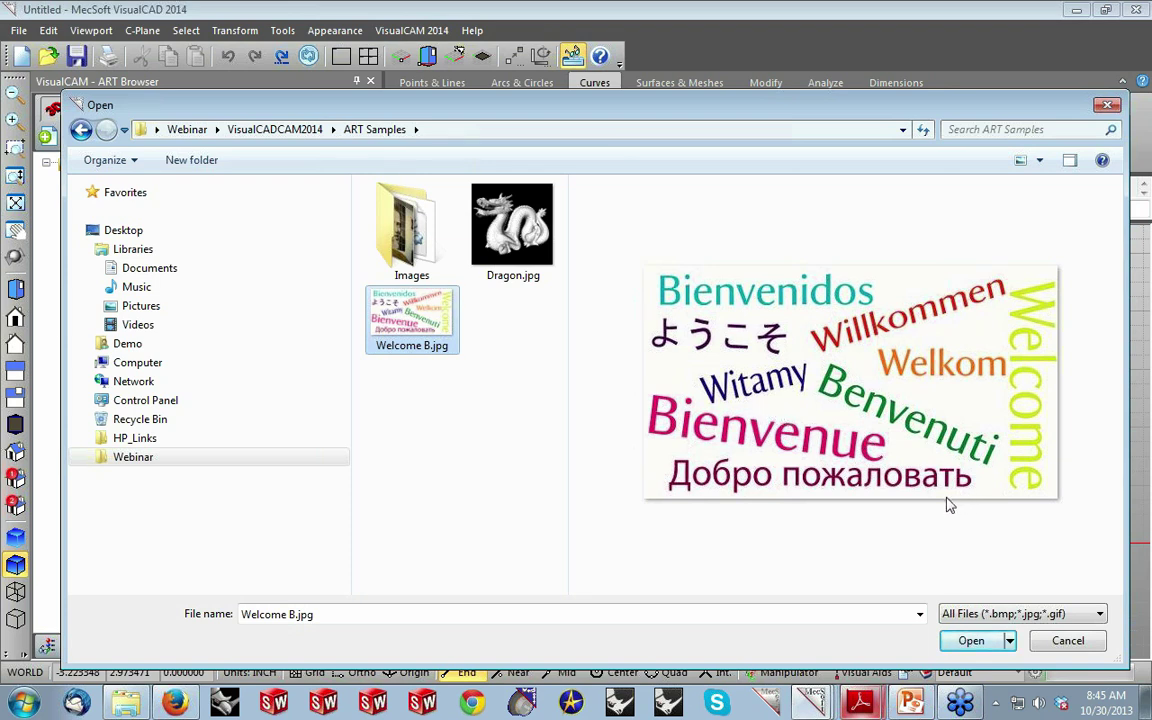
left_click(970, 641)
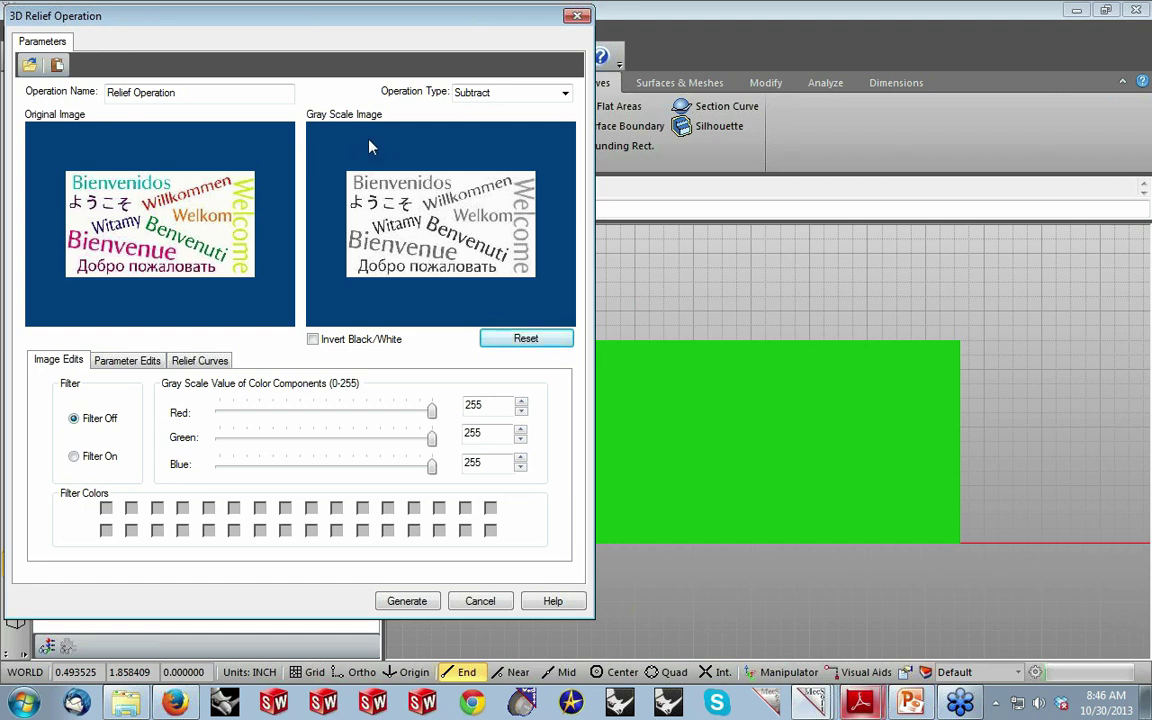
Invert black and white in the gray scale image and generate the relief with the Subtract operation type.
left_click(313, 339)
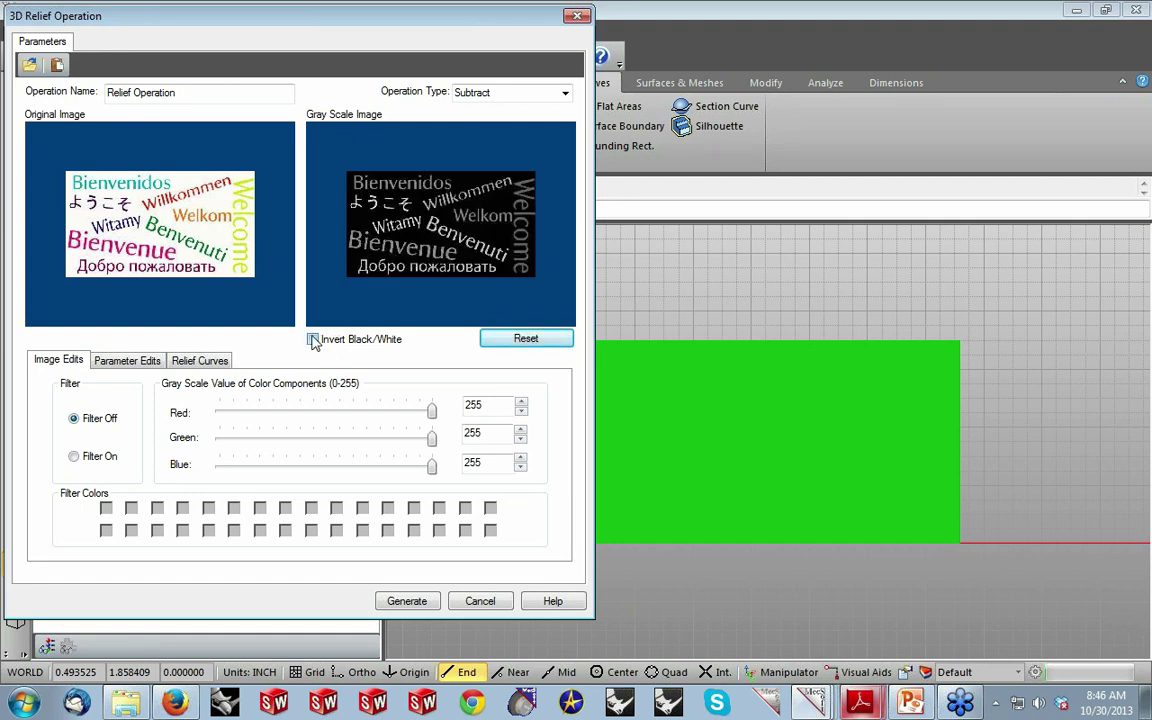
left_click(350, 346)
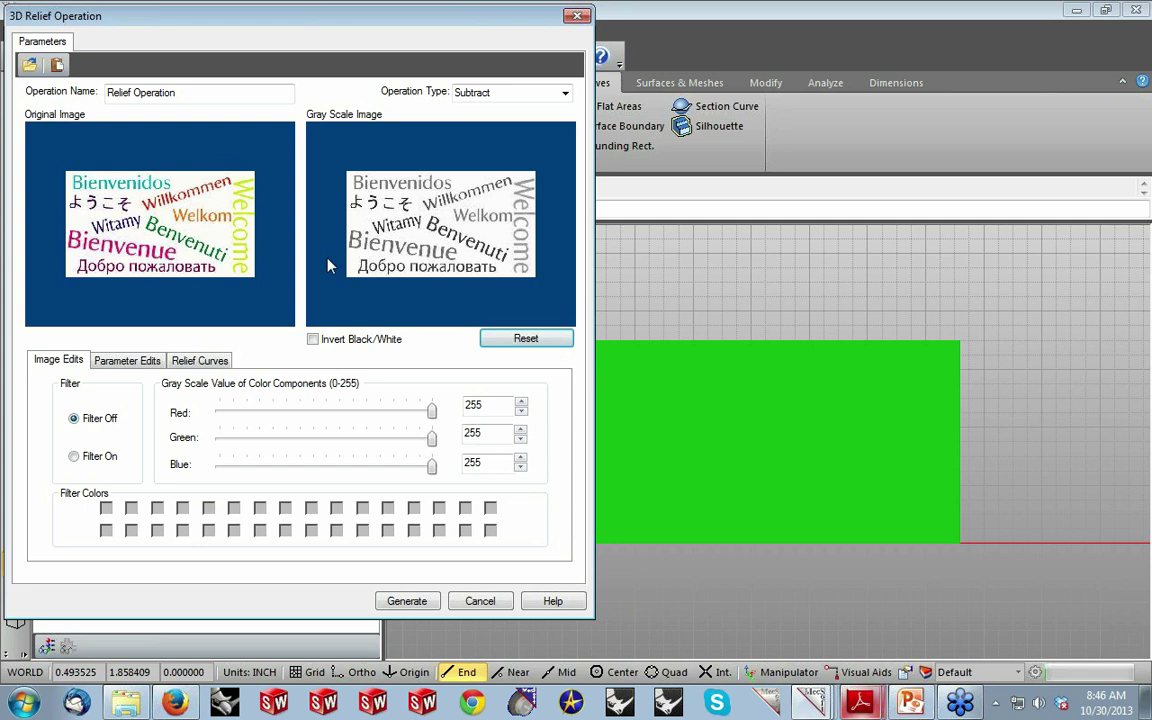
left_click(313, 340)
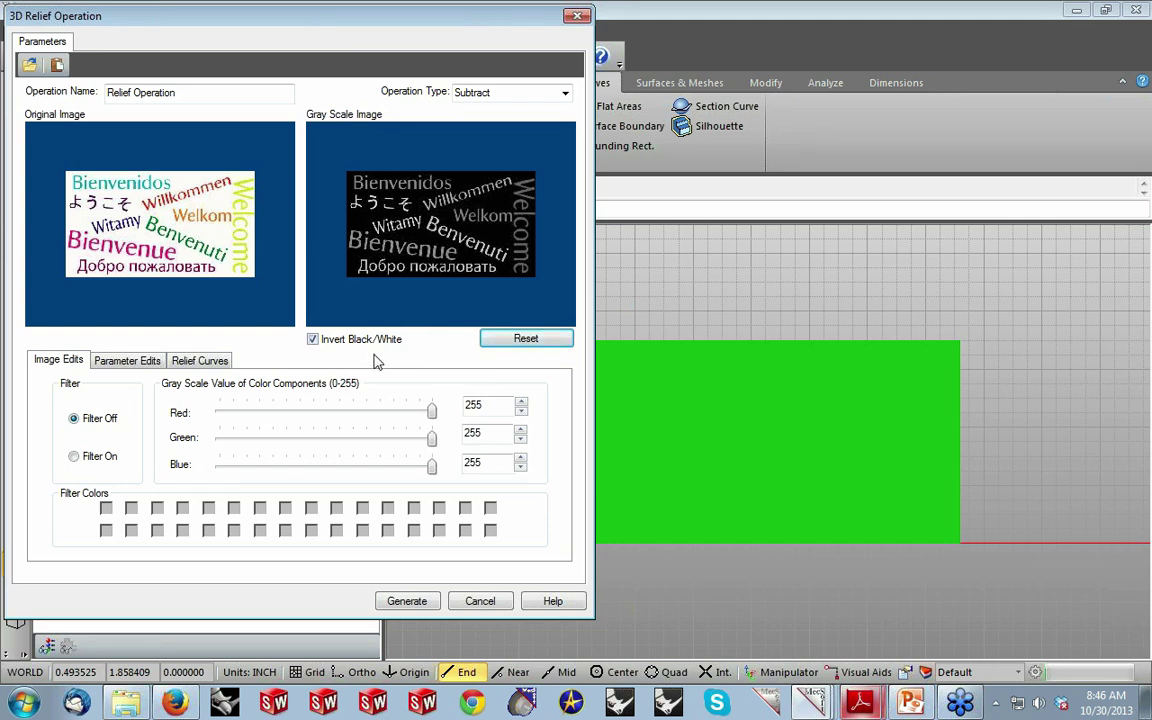
left_click(407, 602)
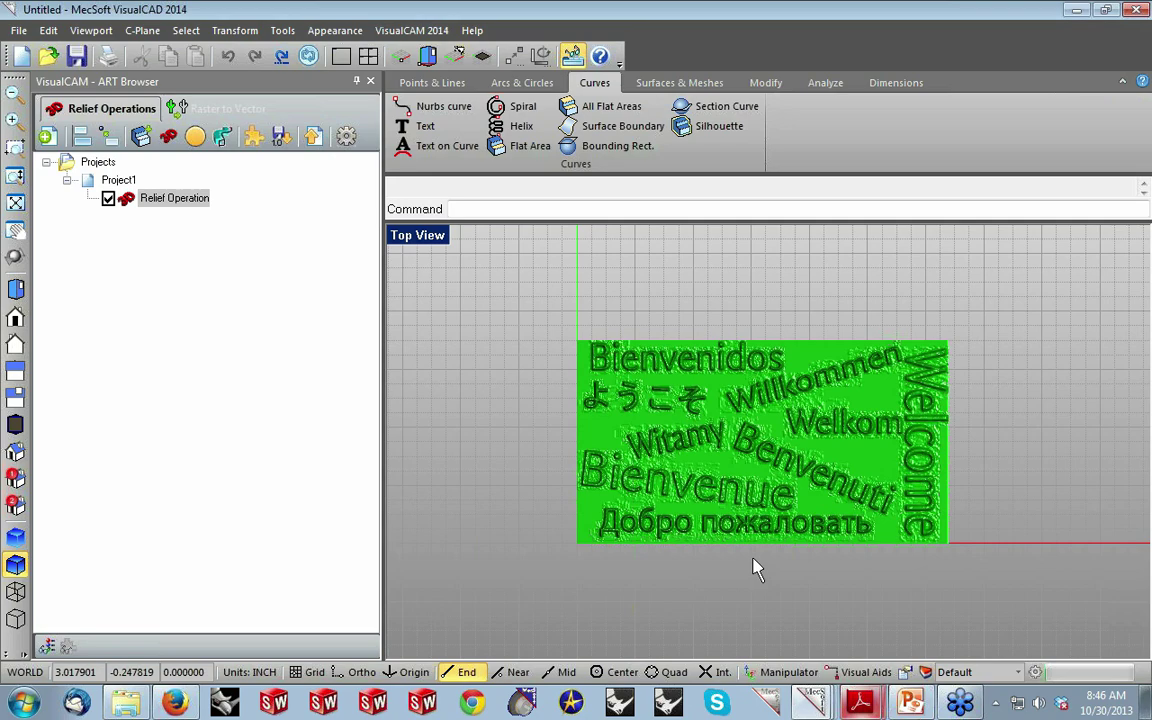
Examine the generated welcome-text relief up close and from tilted angles, finishing in the top view.
scroll(750, 572, "up", 2)
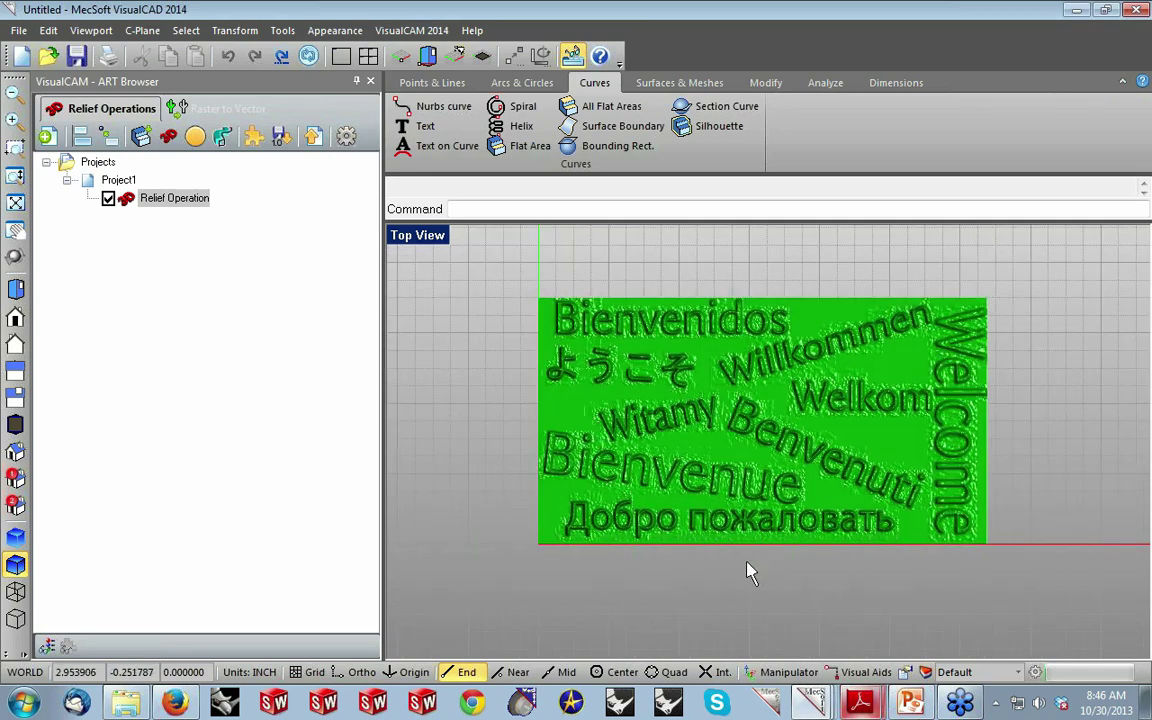
mouse_move(715, 586)
right_mouse_down()
mouse_move(720, 555)
mouse_move(797, 441)
right_mouse_up()
scroll(789, 448, "up", 3)
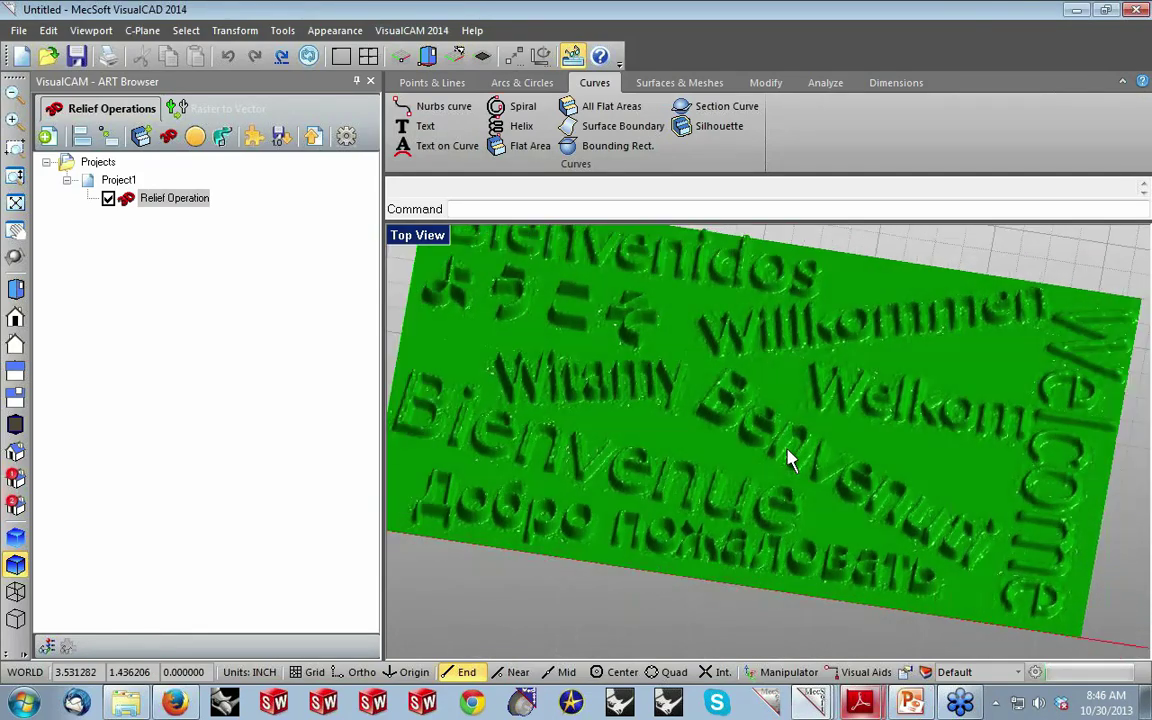
scroll(789, 459, "down", 3)
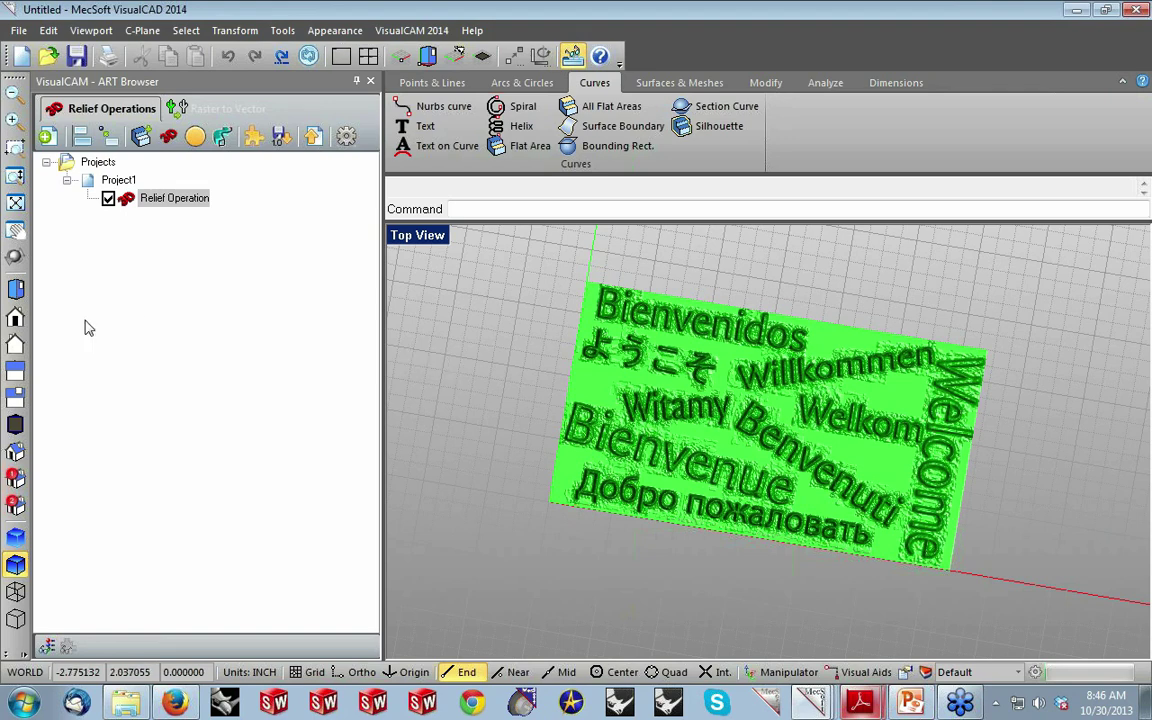
left_click(15, 258)
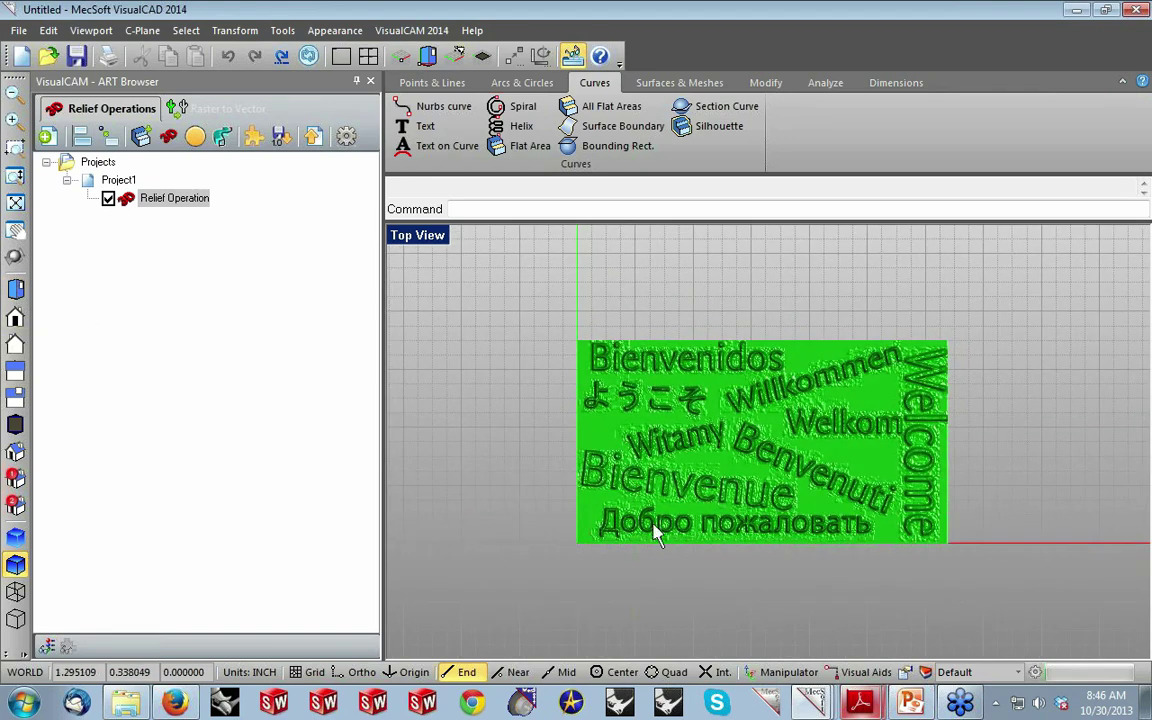
scroll(775, 380, "up", 2)
scroll(670, 402, "down", 1)
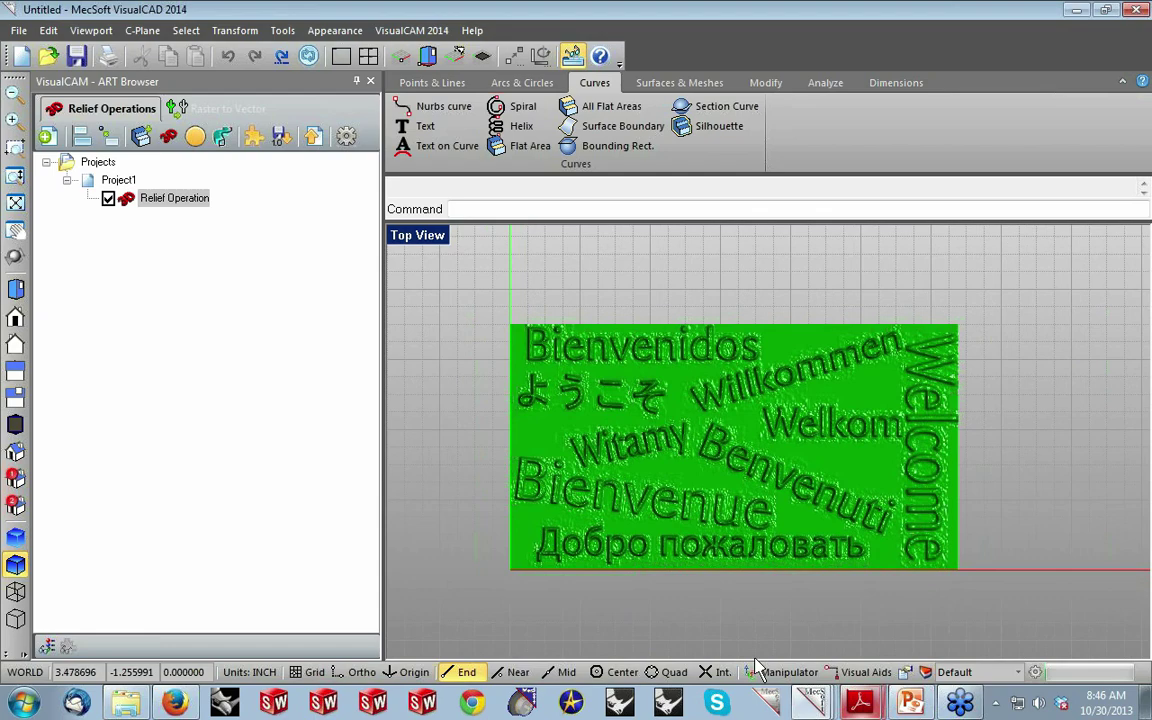
mouse_move(746, 609)
middle_mouse_down()
mouse_move(735, 573)
mouse_move(742, 608)
middle_mouse_up()
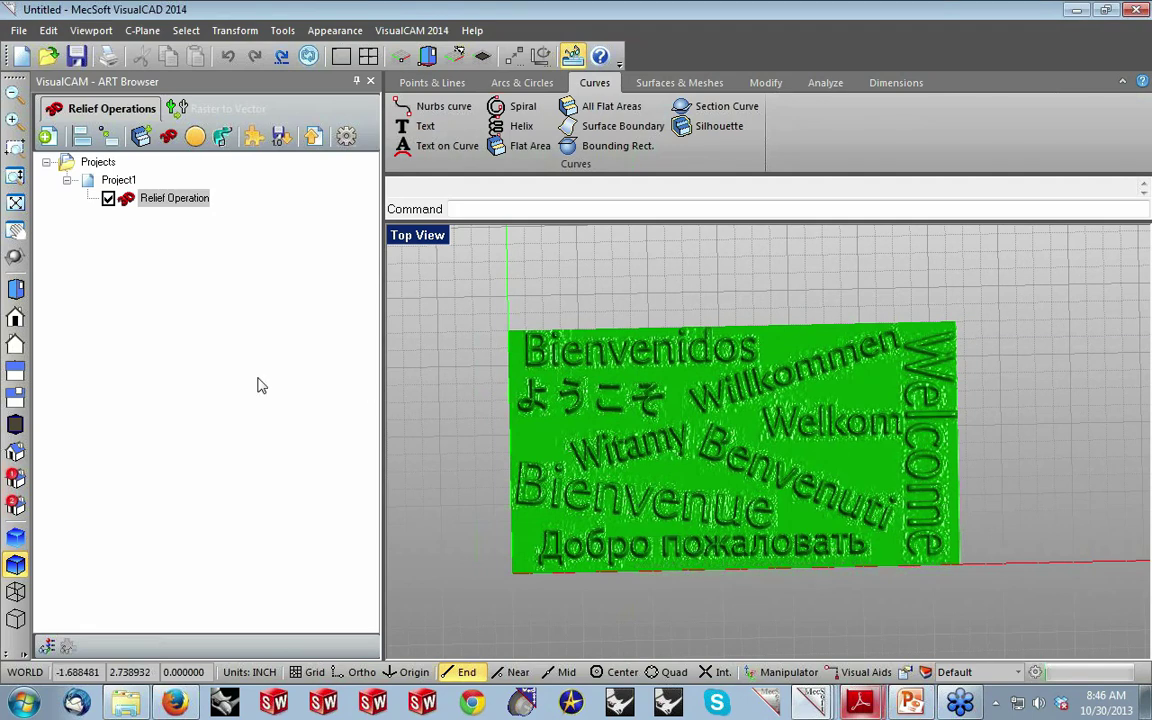
left_click(16, 289)
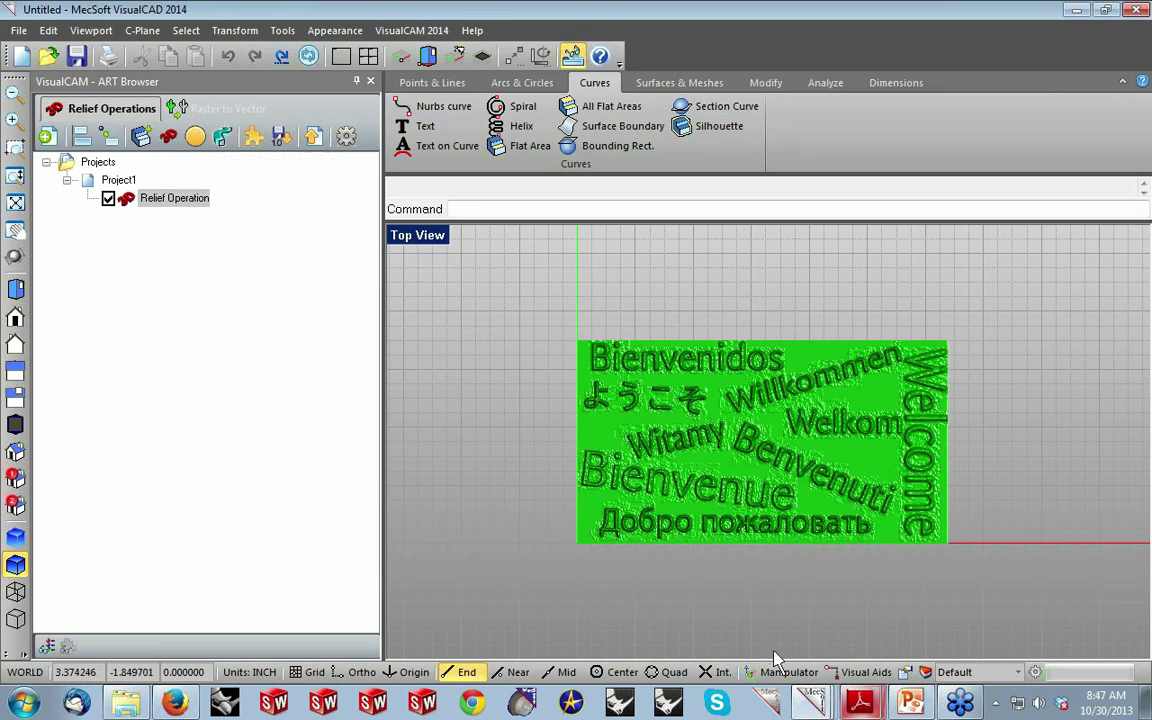
Switch to the Dragon with Mirror.vcp document and review the closed mesh settings in the ART options without changing them.
mouse_move(812, 703)
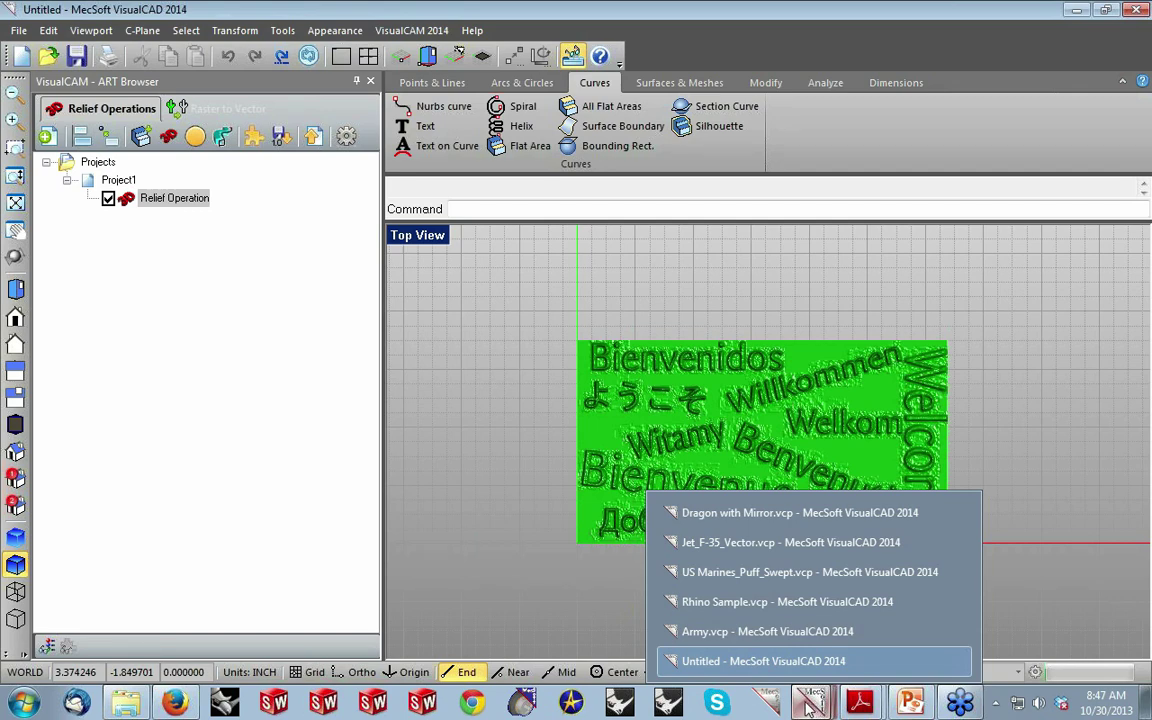
left_click(777, 514)
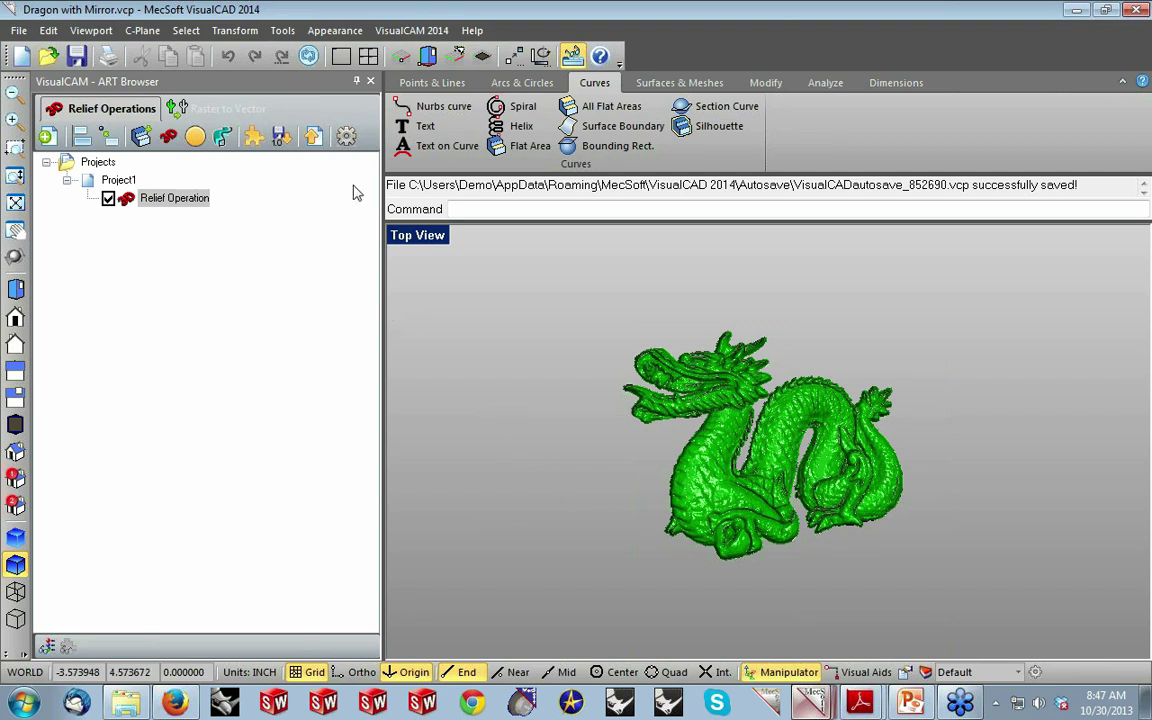
left_click(346, 137)
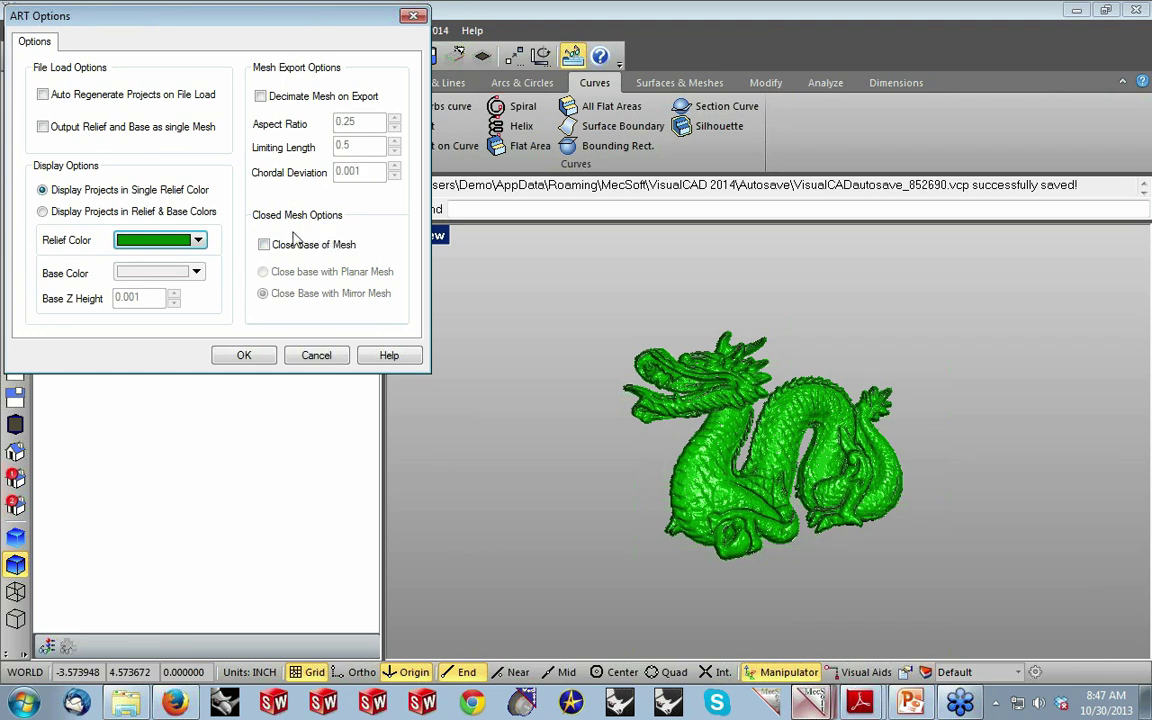
left_click(316, 355)
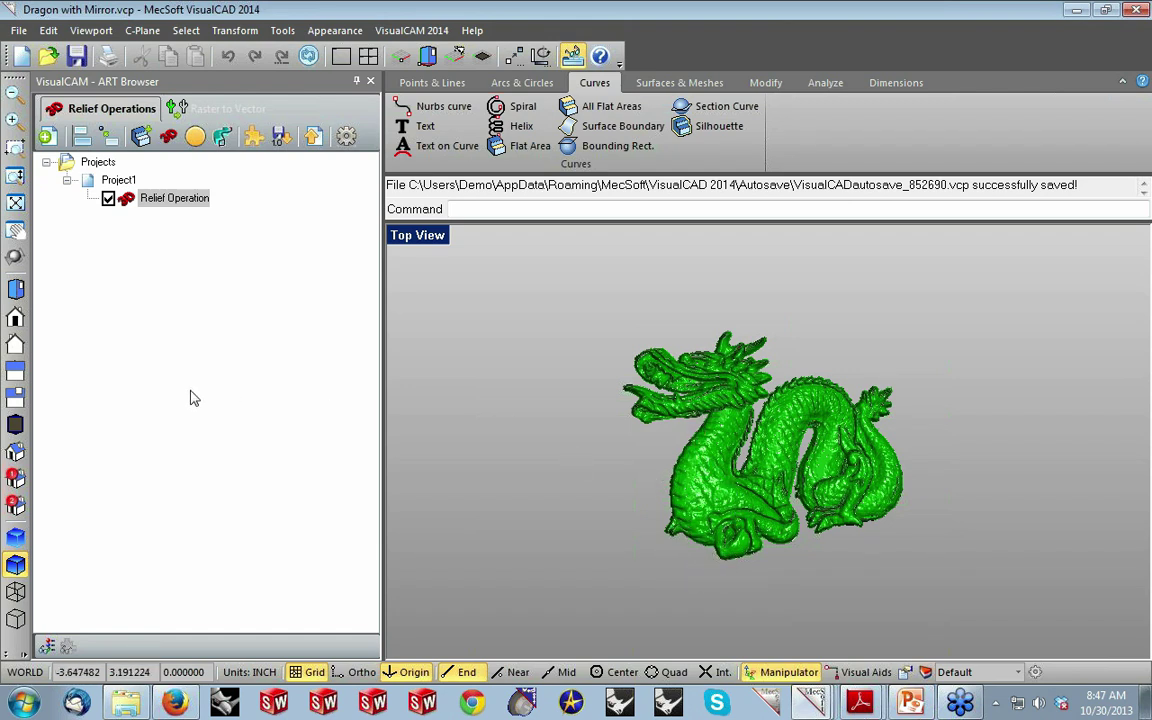
Select the white mirrored half of the dragon in the front view and turn off the Manipulator.
left_click(15, 318)
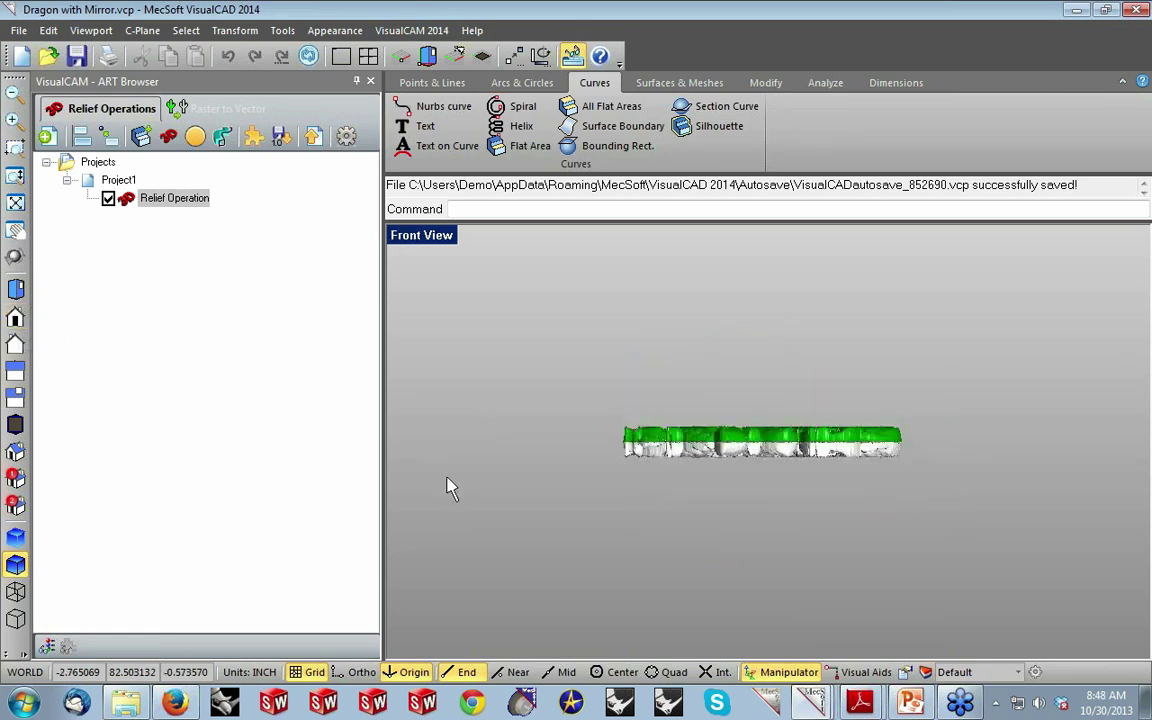
left_click(740, 458)
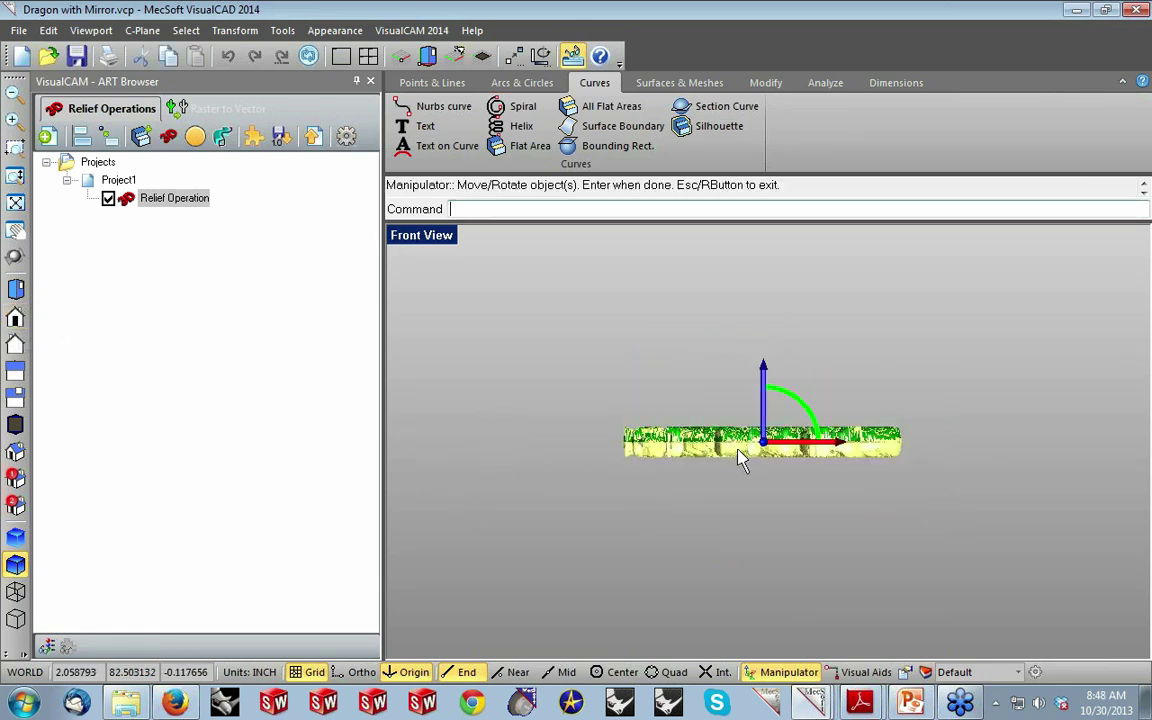
left_click(17, 289)
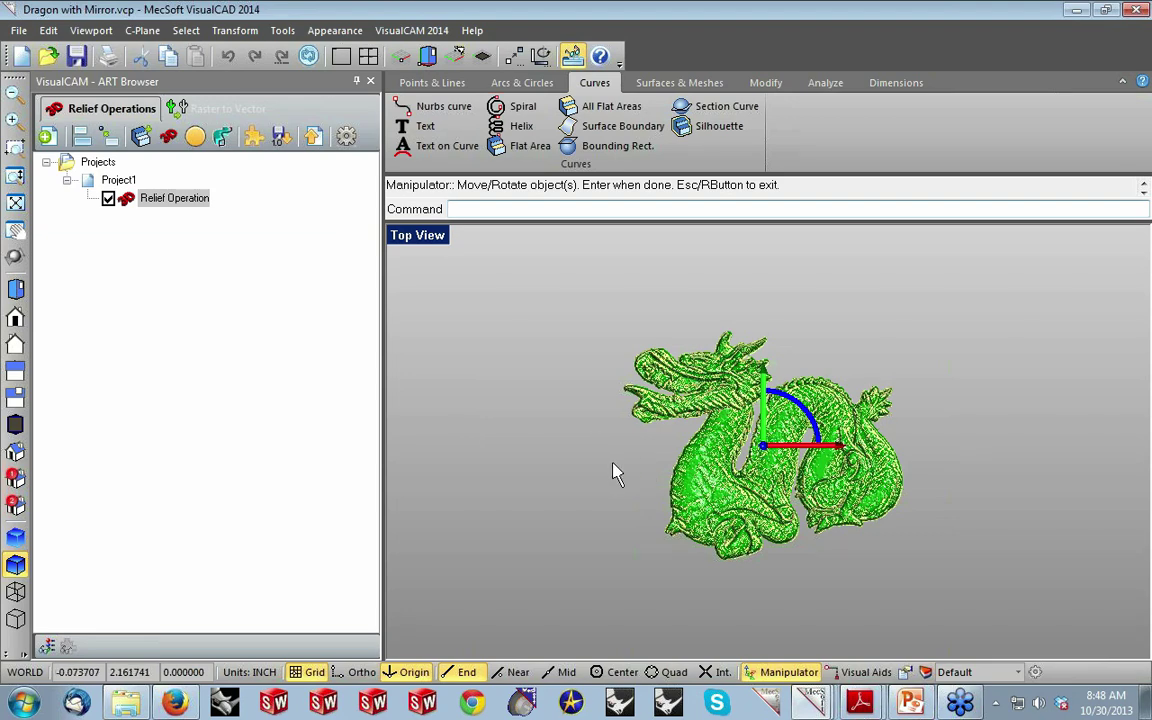
left_click(785, 673)
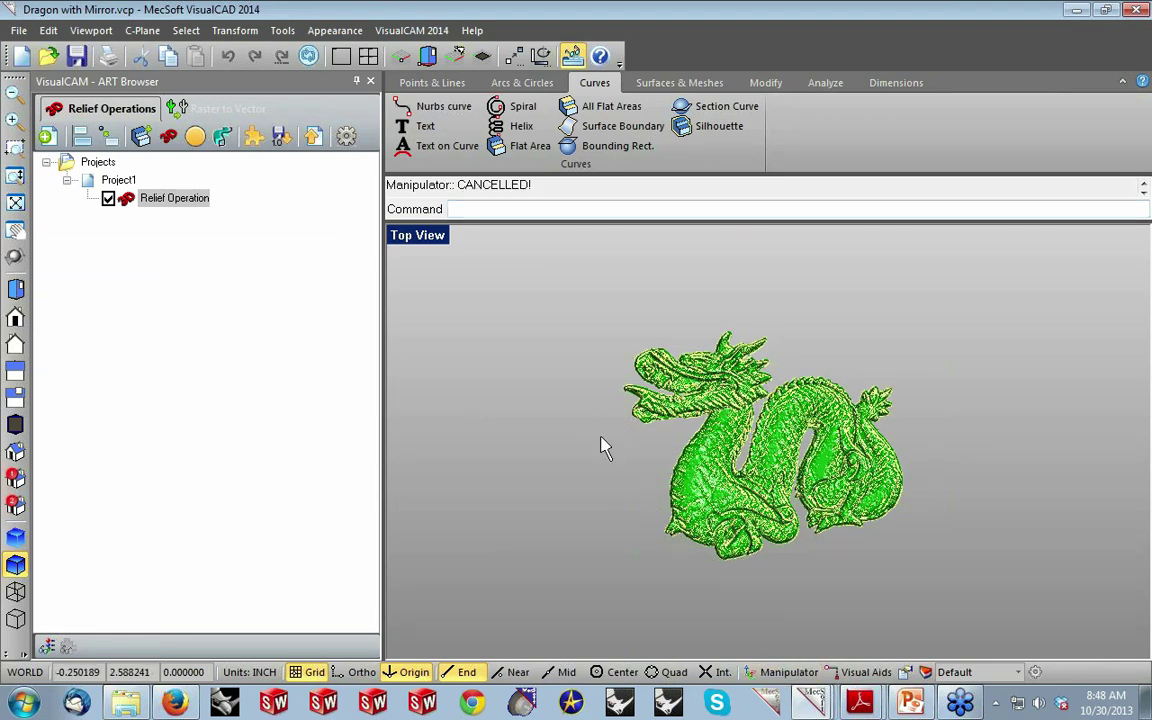
Remove the white mirrored mesh beneath the green dragon relief and inspect the remaining relief.
scroll(643, 496, "up", 1)
middle_click_drag(643, 499, 821, 489)
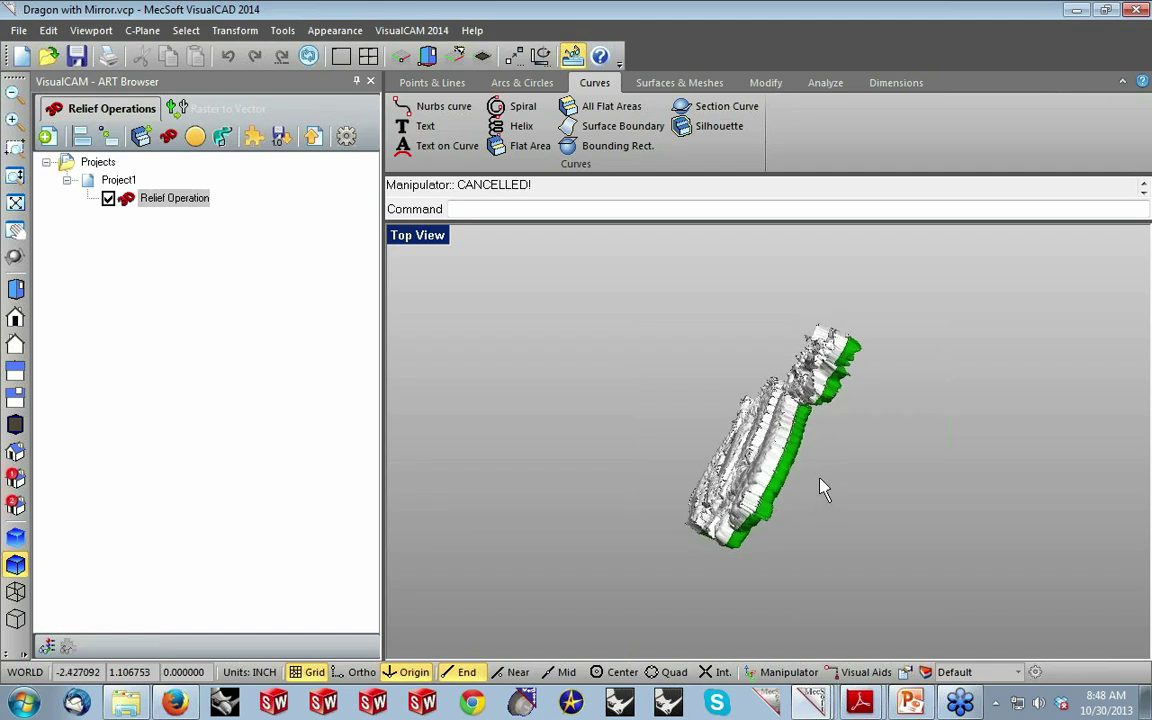
middle_click_drag(816, 485, 759, 430)
middle_click_drag(866, 476, 785, 415)
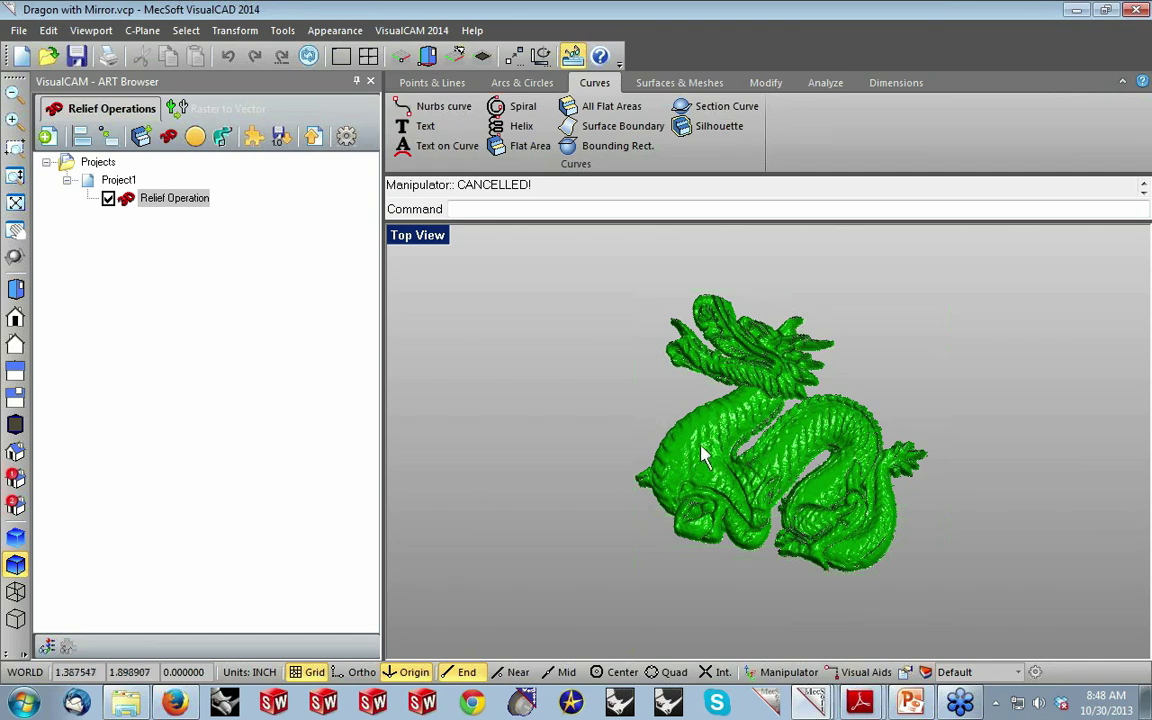
middle_click_drag(683, 410, 206, 327)
left_click(15, 289)
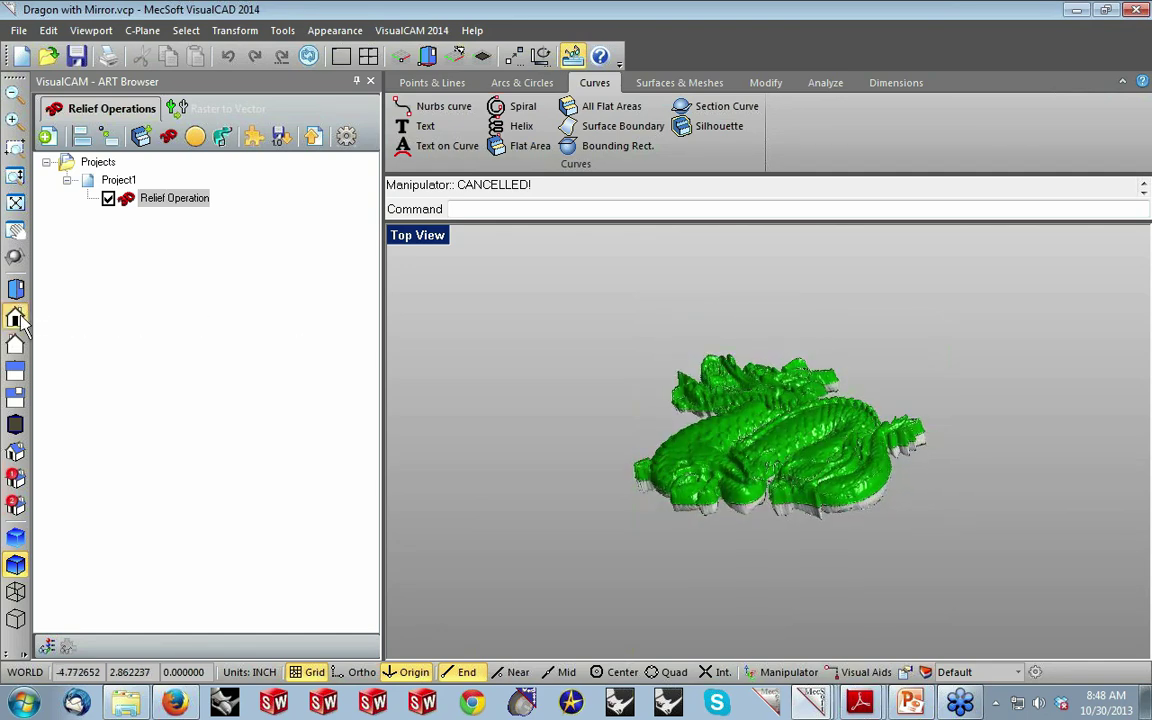
left_click(745, 457)
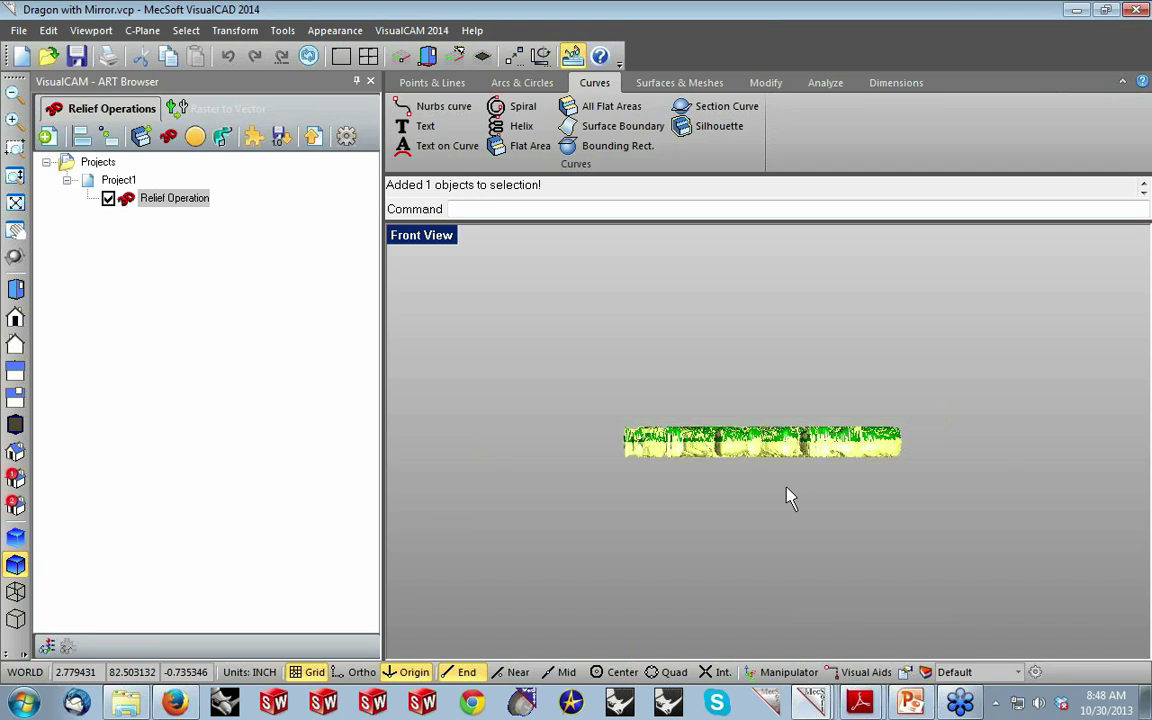
left_click(785, 494)
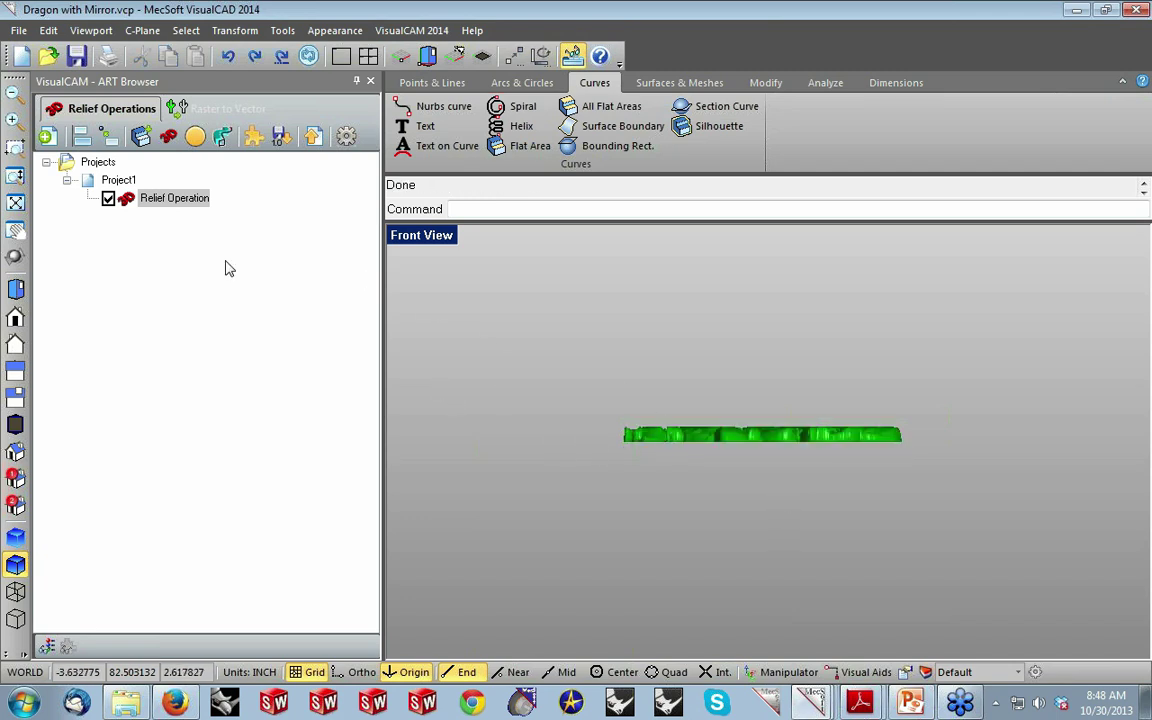
left_click(15, 258)
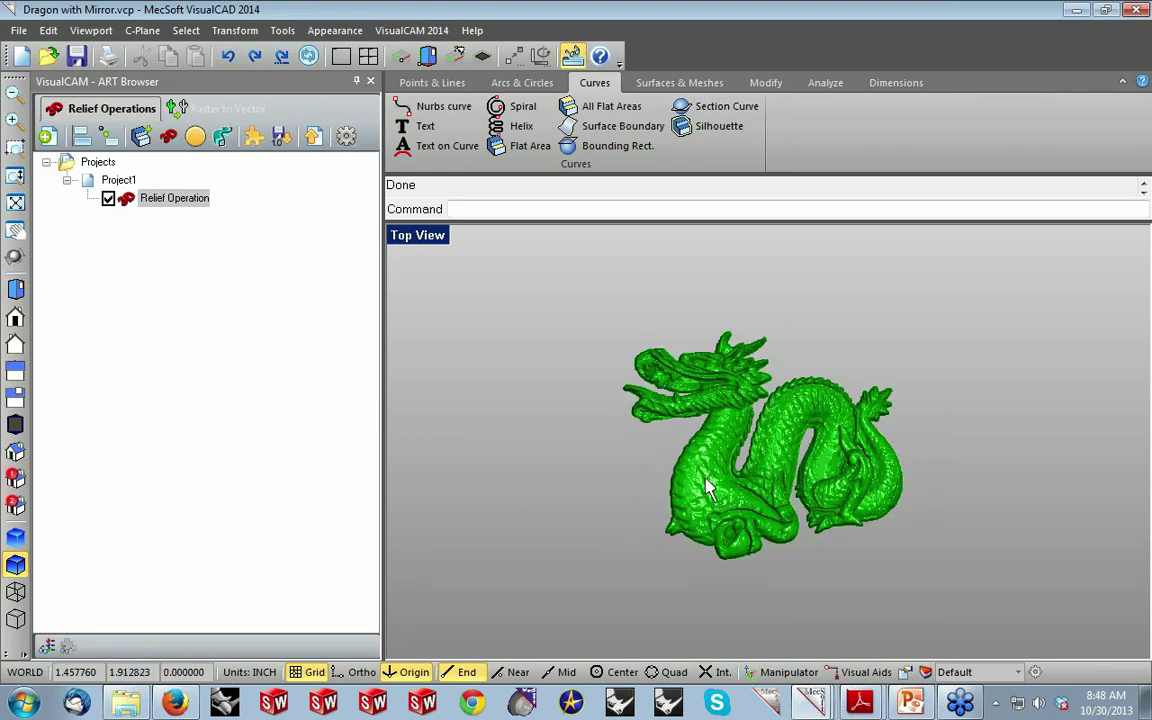
right_click_drag(730, 489, 668, 437)
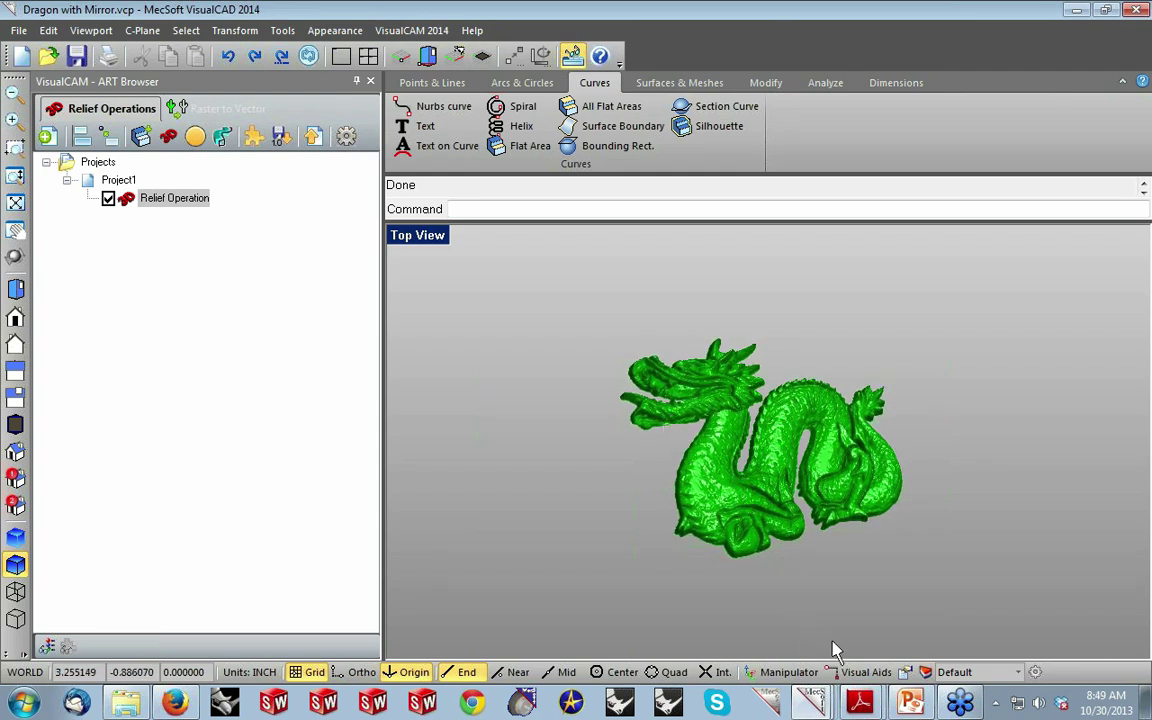
Switch to the Jet_F-35_Vector.vcp document and review Project1's setup and the available materials without changing them.
left_click(821, 694)
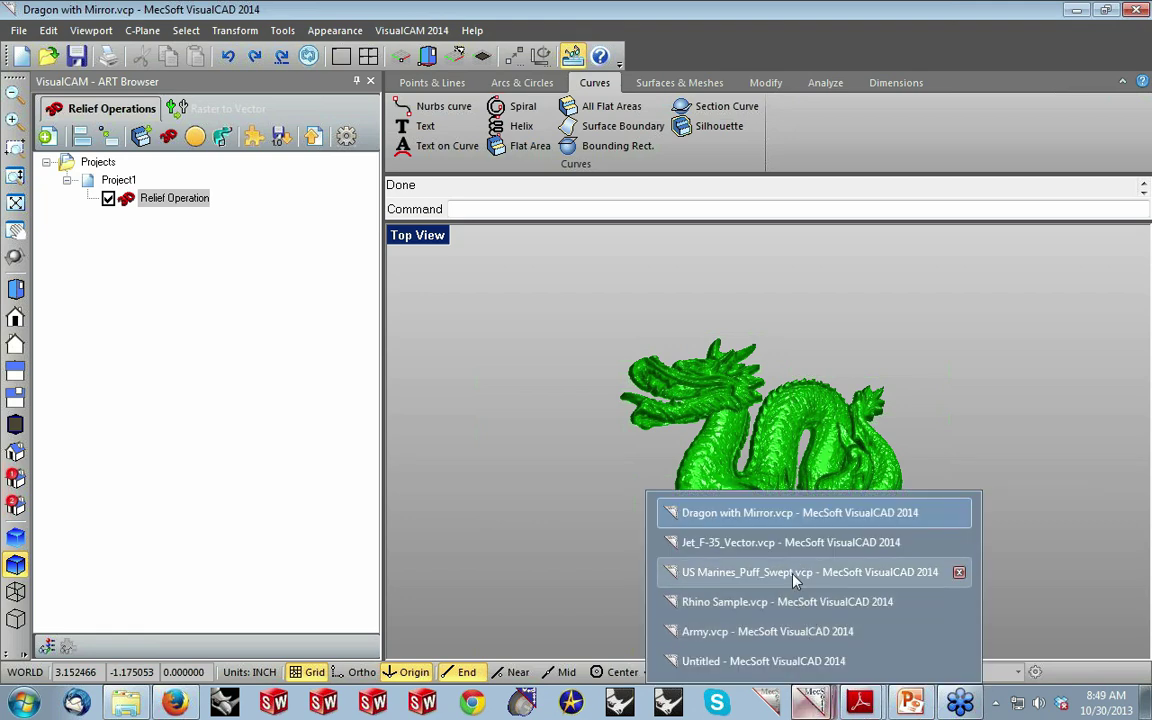
left_click(797, 543)
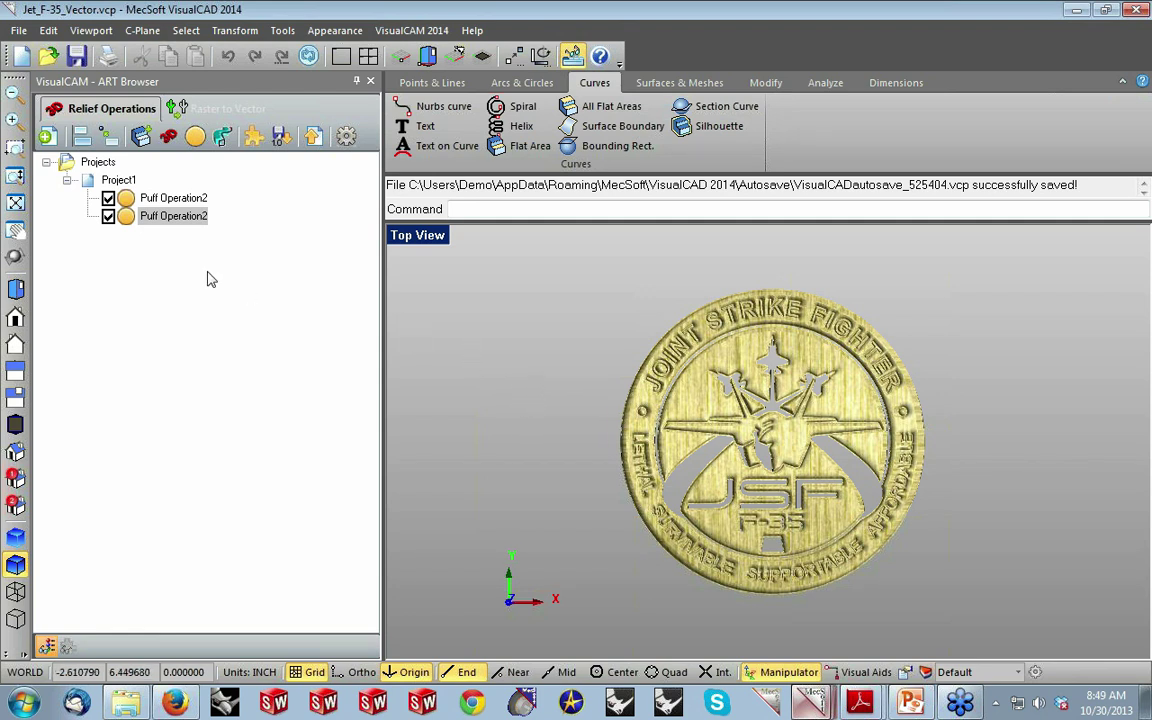
left_click(90, 183)
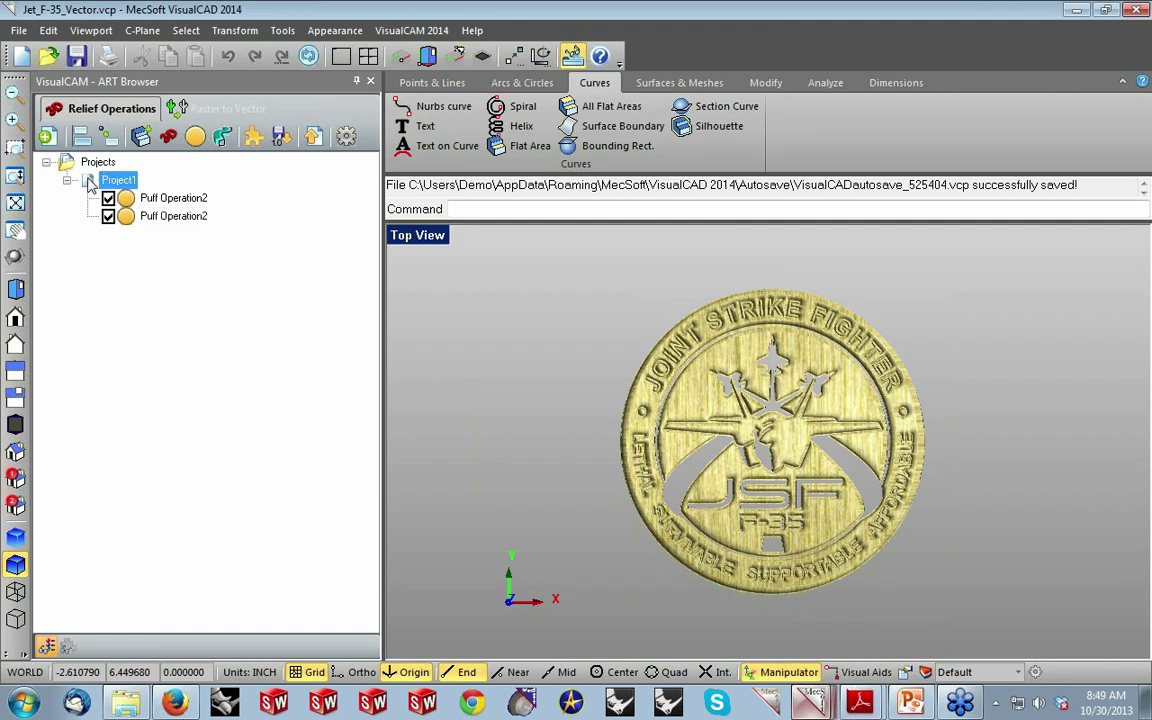
double_click(86, 185)
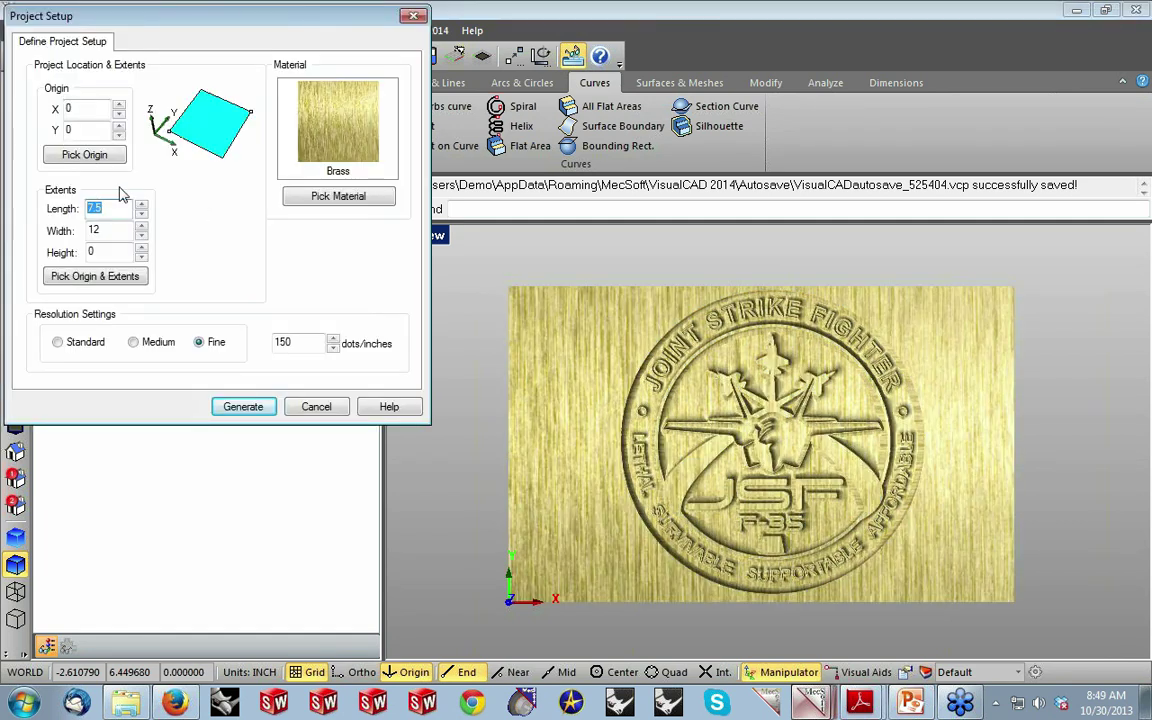
left_click(336, 197)
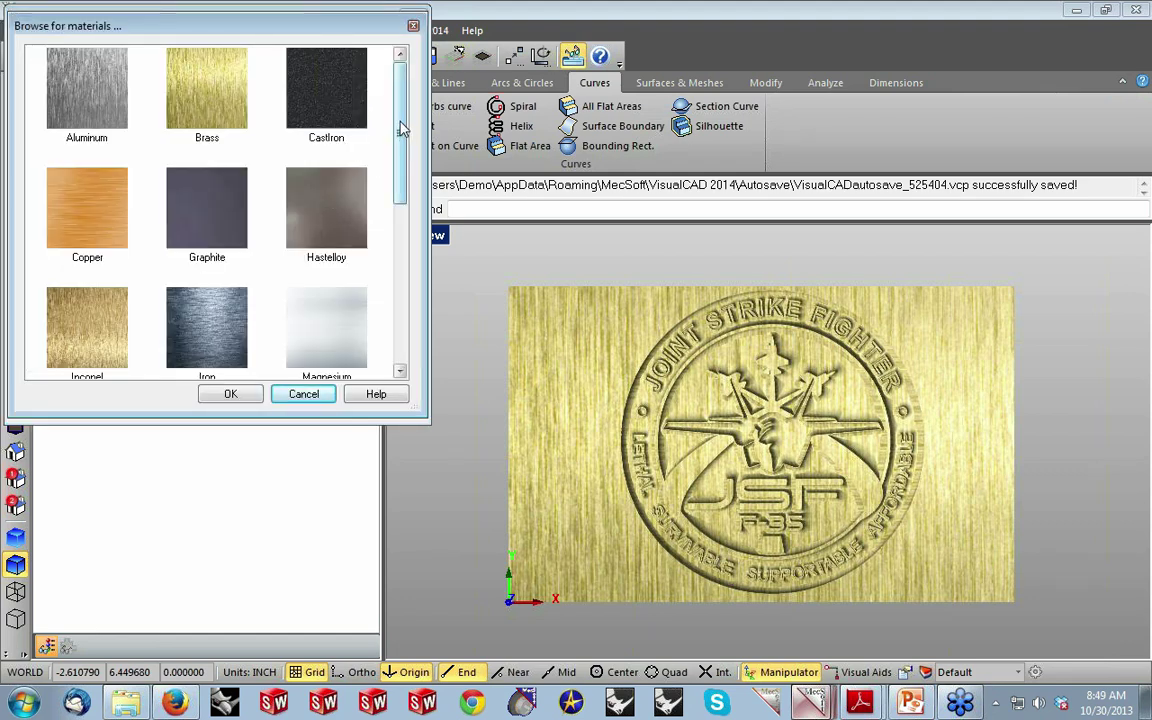
mouse_move(401, 123)
left_mouse_down()
mouse_move(406, 303)
mouse_move(400, 125)
left_mouse_up()
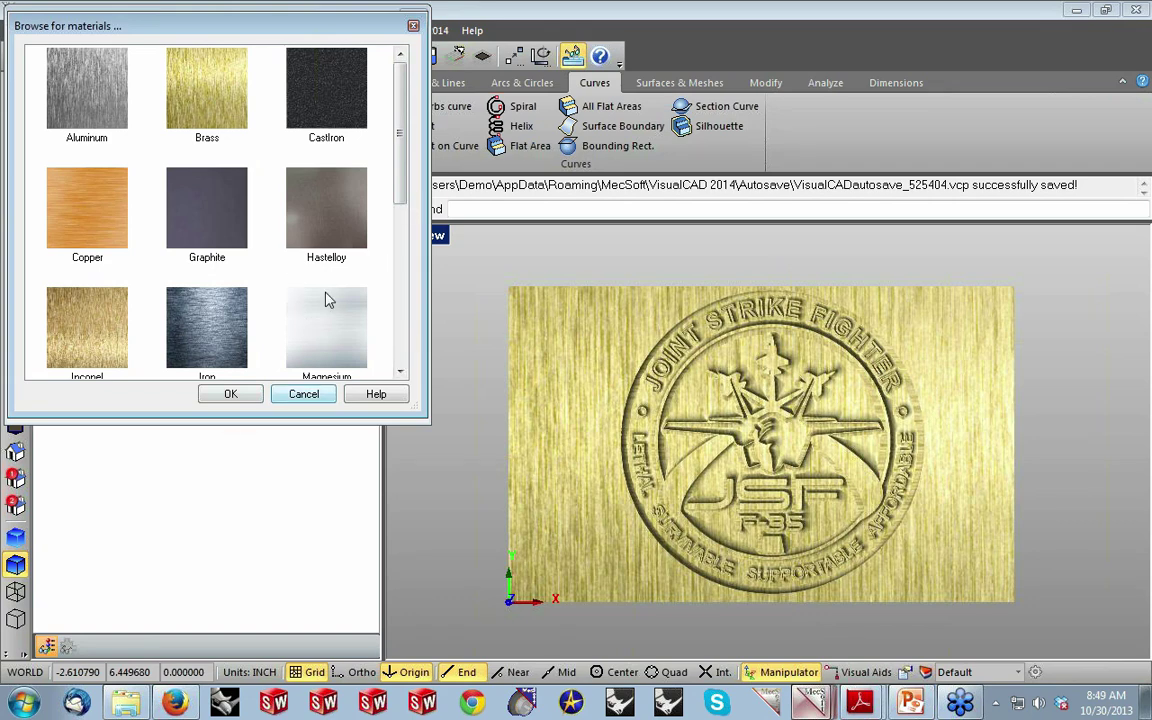
left_click(414, 28)
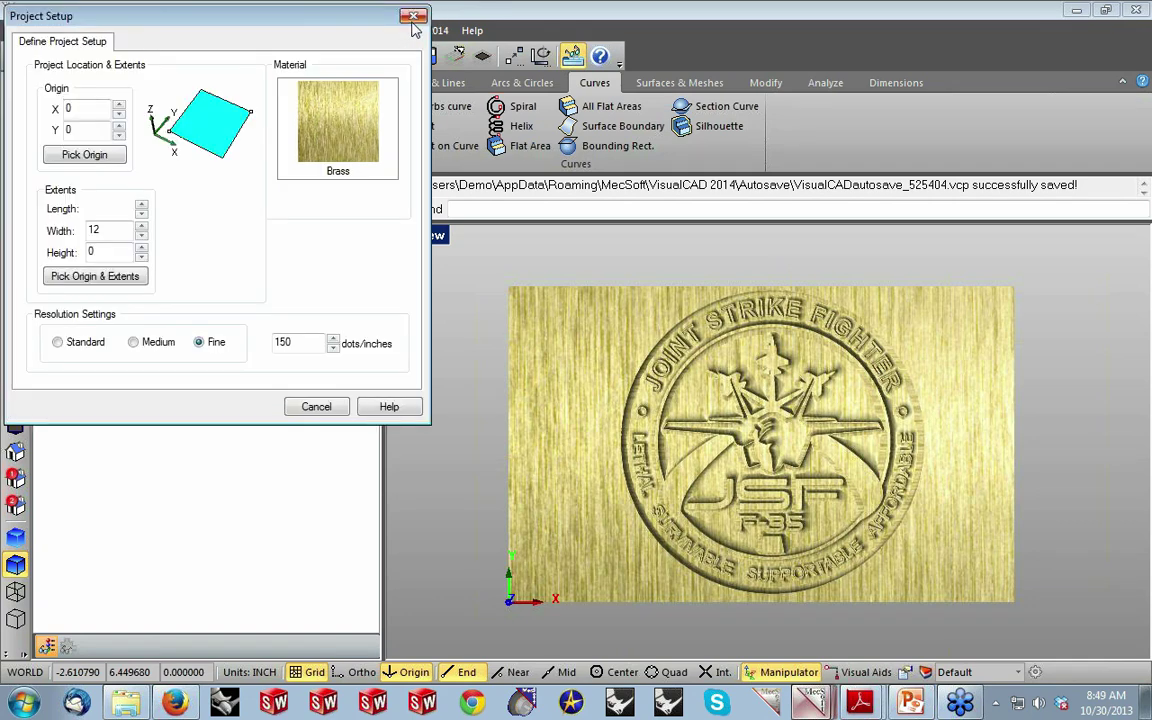
left_click(315, 407)
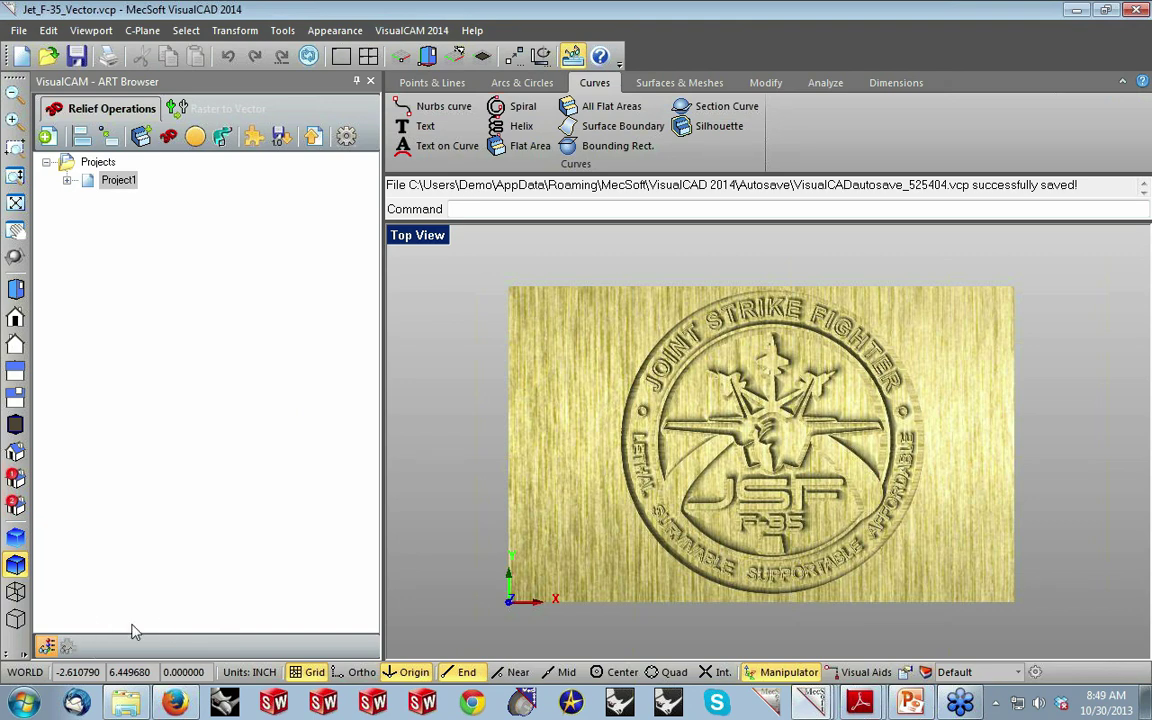
Compare the Joint Strike Fighter relief with its material texture hidden and shown, and expand Project1's operations.
left_click(45, 648)
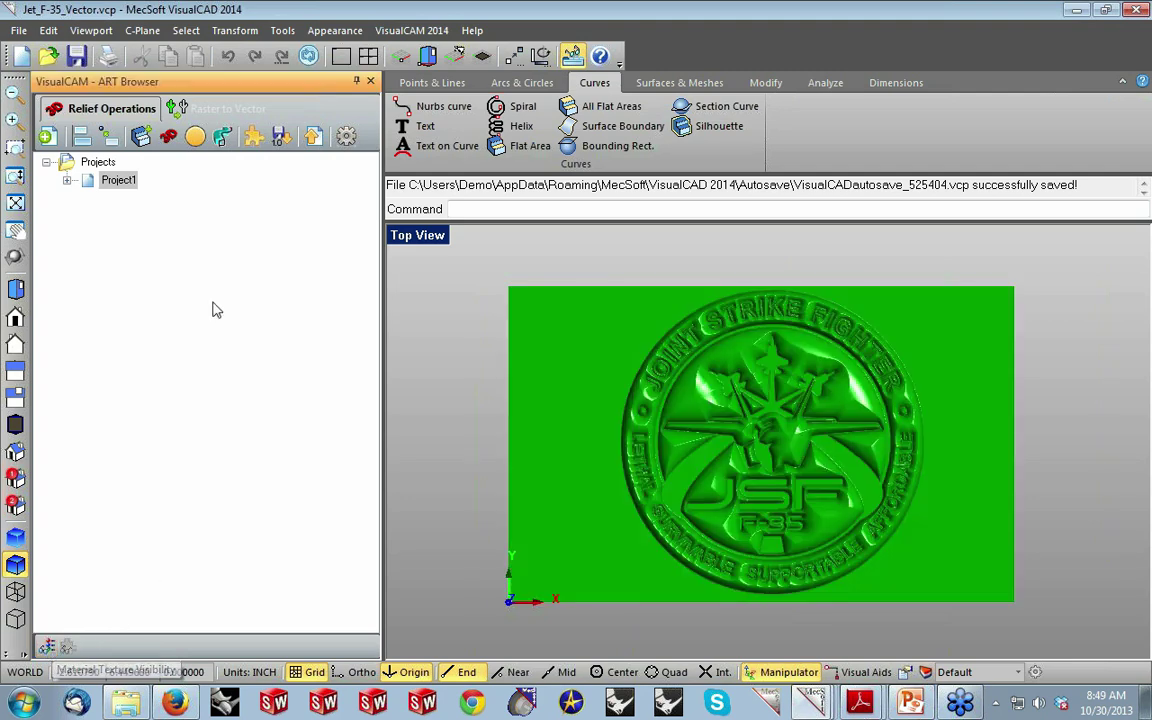
left_click(47, 647)
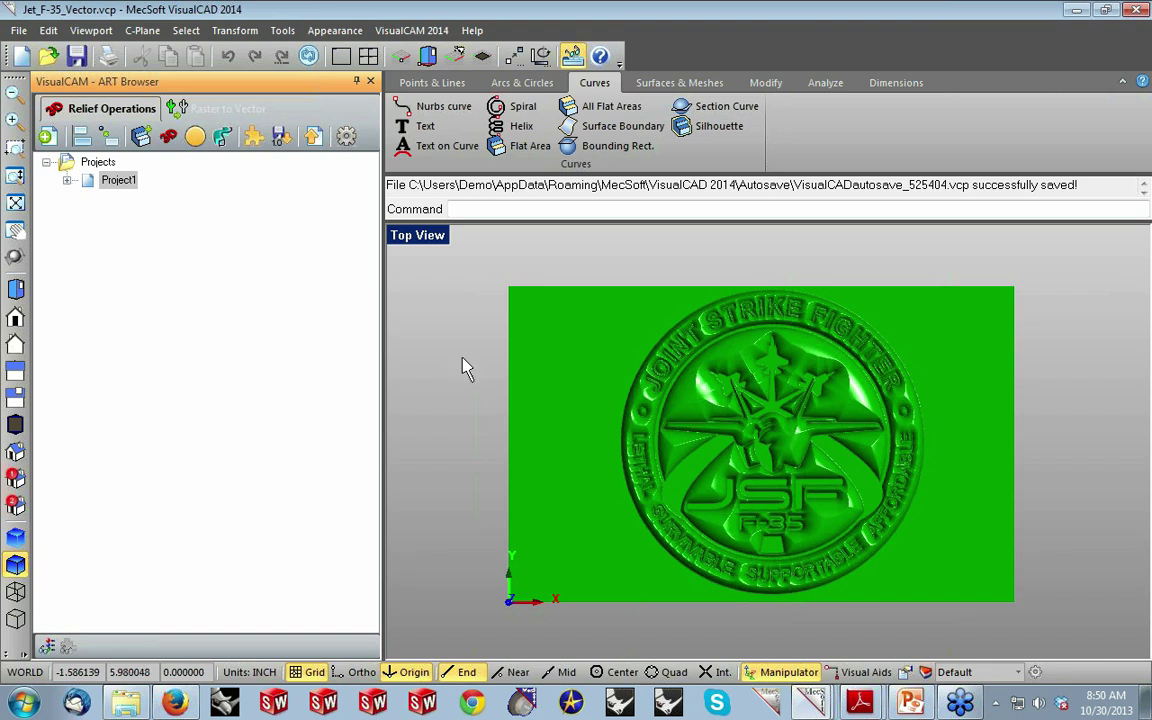
double_click(88, 180)
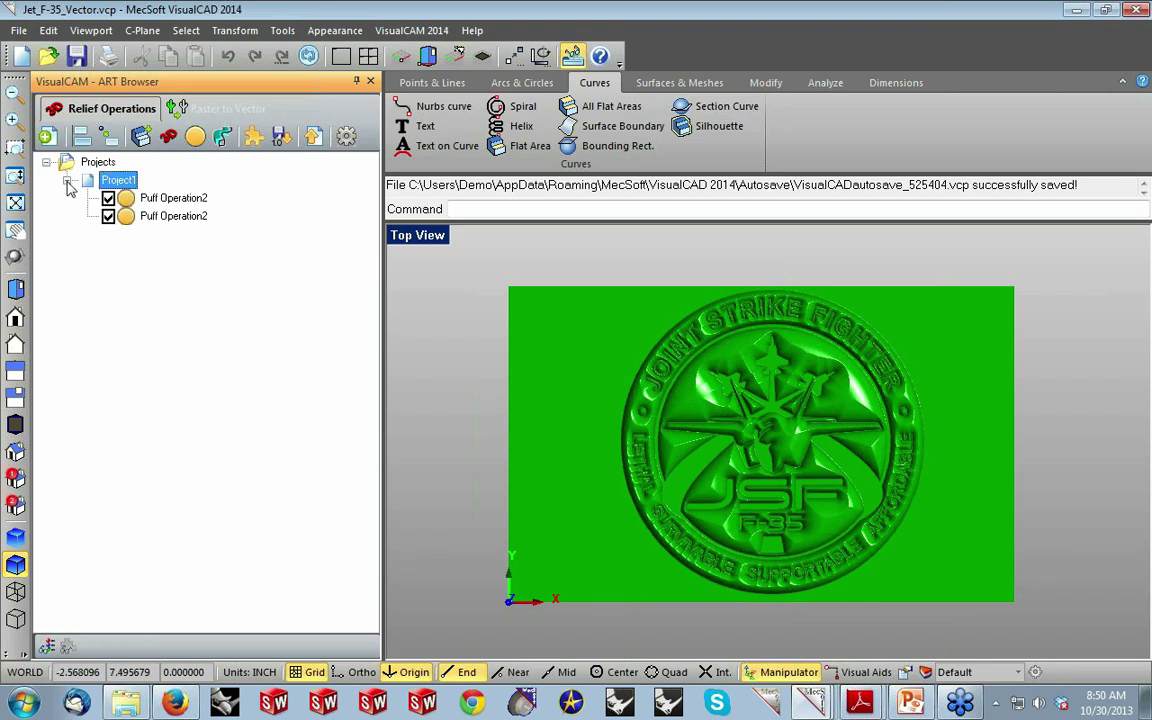
Open the second Puff Operation2 and review its puffing parameters and border curves 1 to 4.
left_click(130, 218)
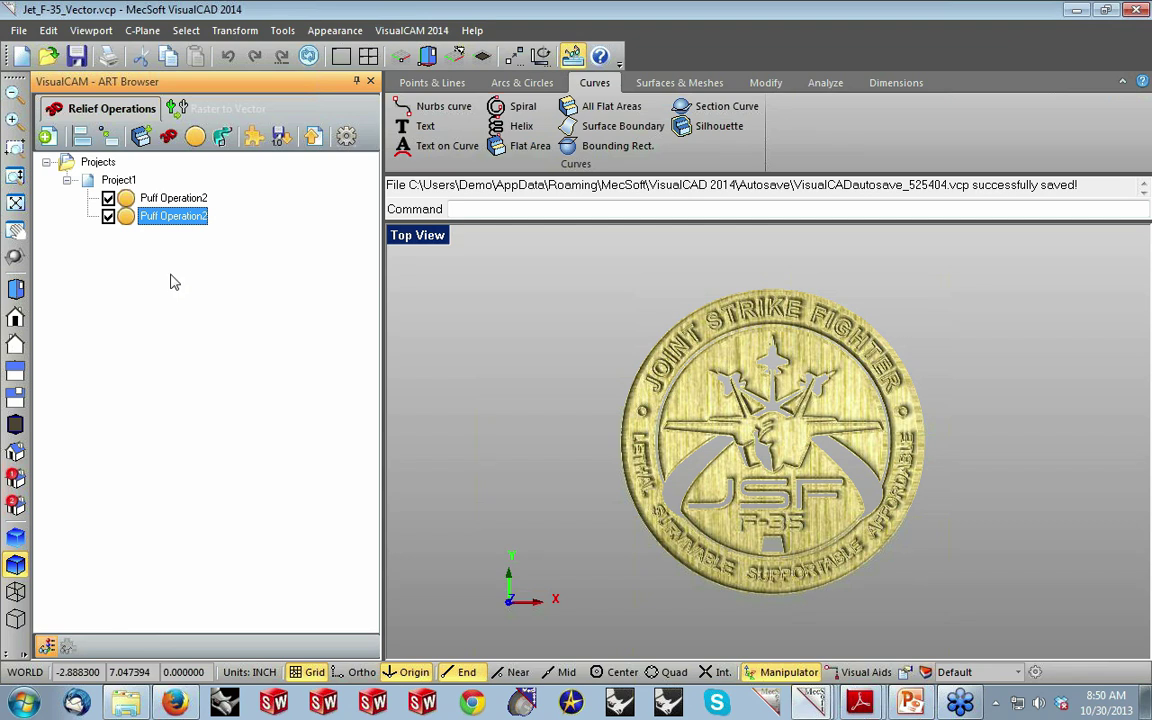
double_click(126, 218)
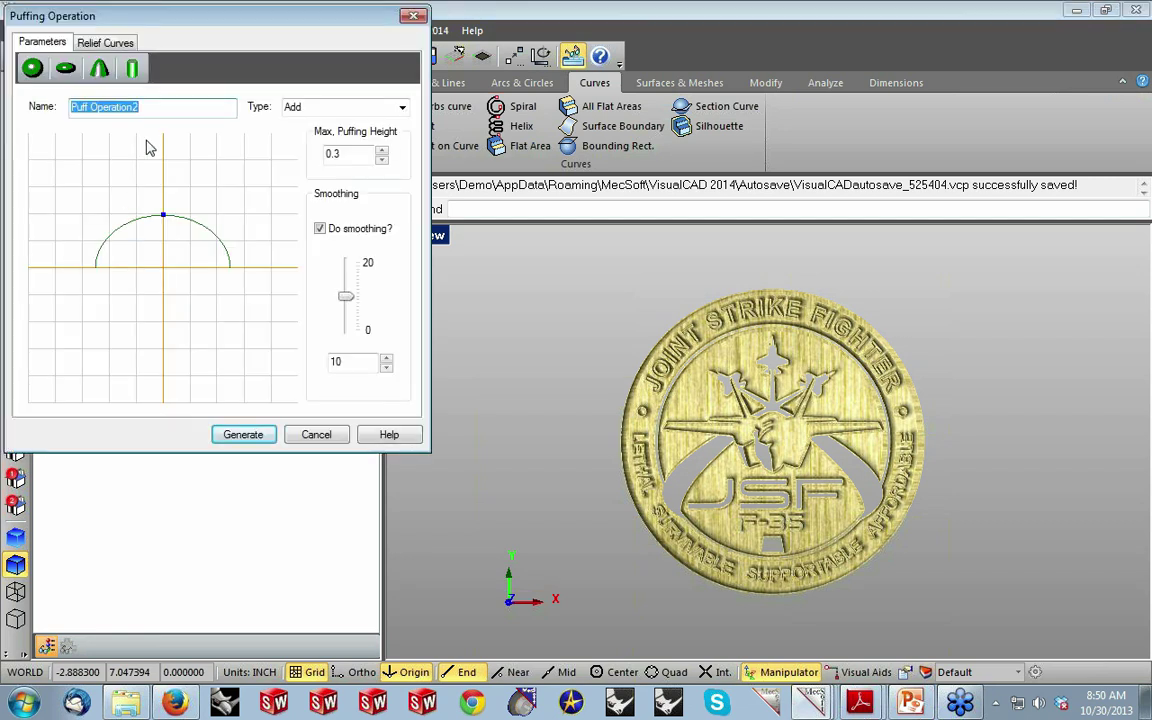
left_click(106, 43)
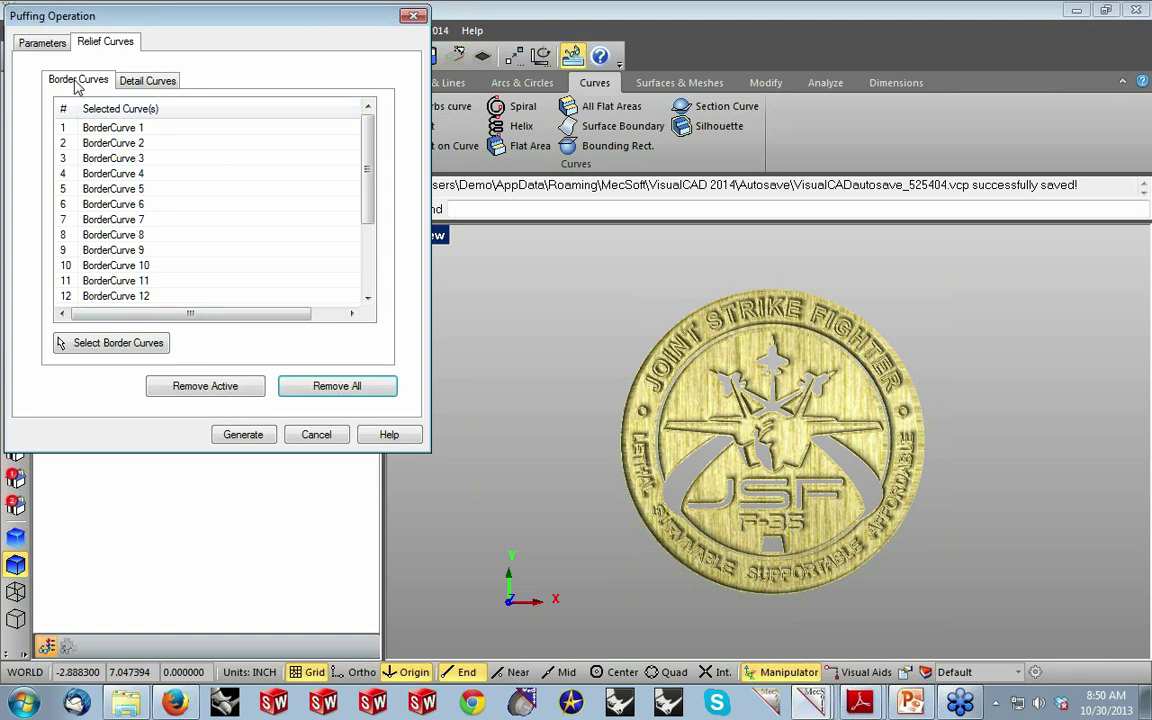
left_click(104, 128)
left_click(107, 143)
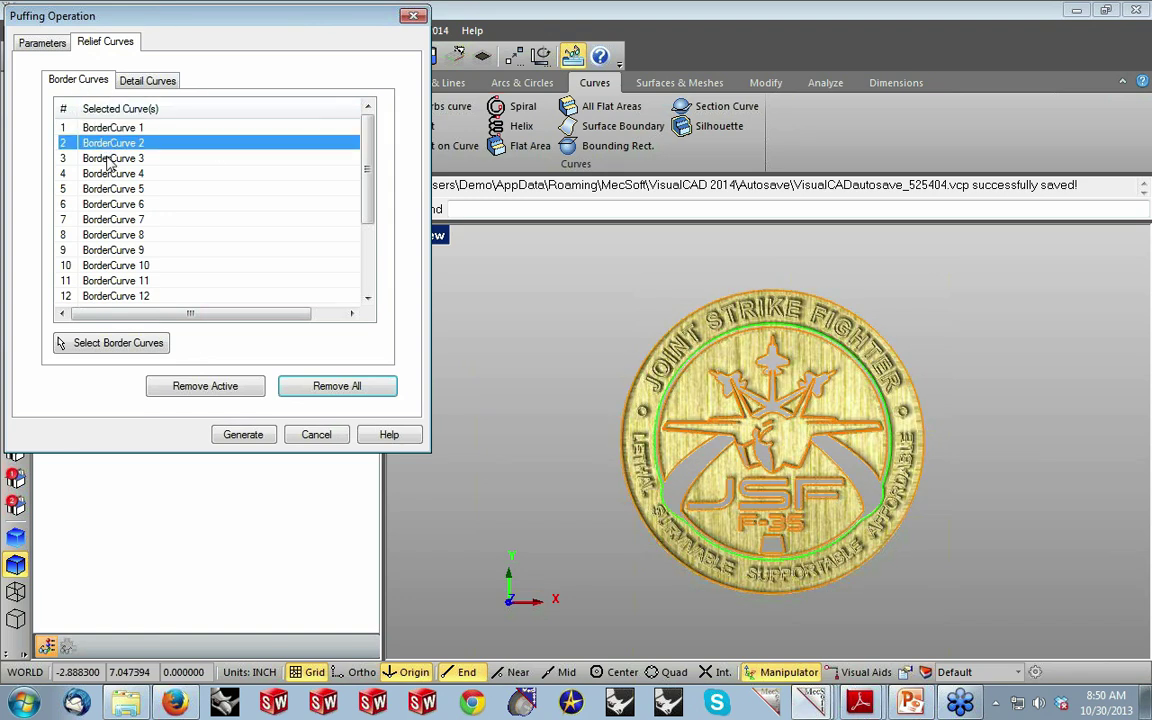
left_click(112, 158)
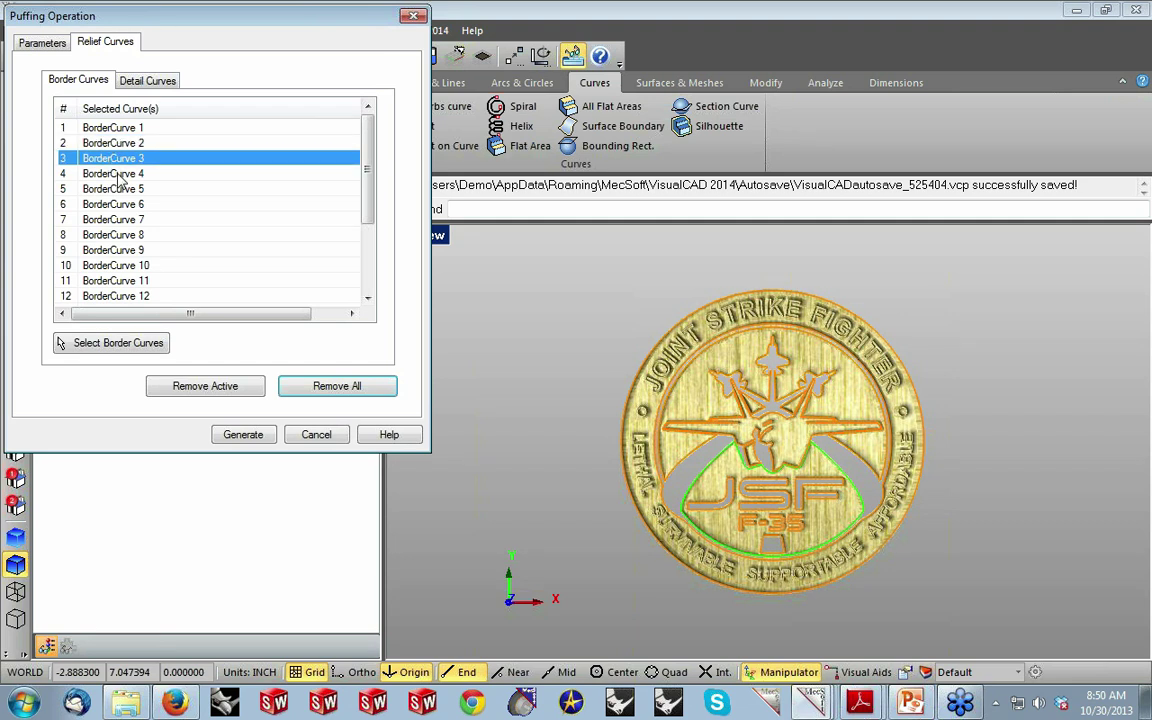
left_click(117, 174)
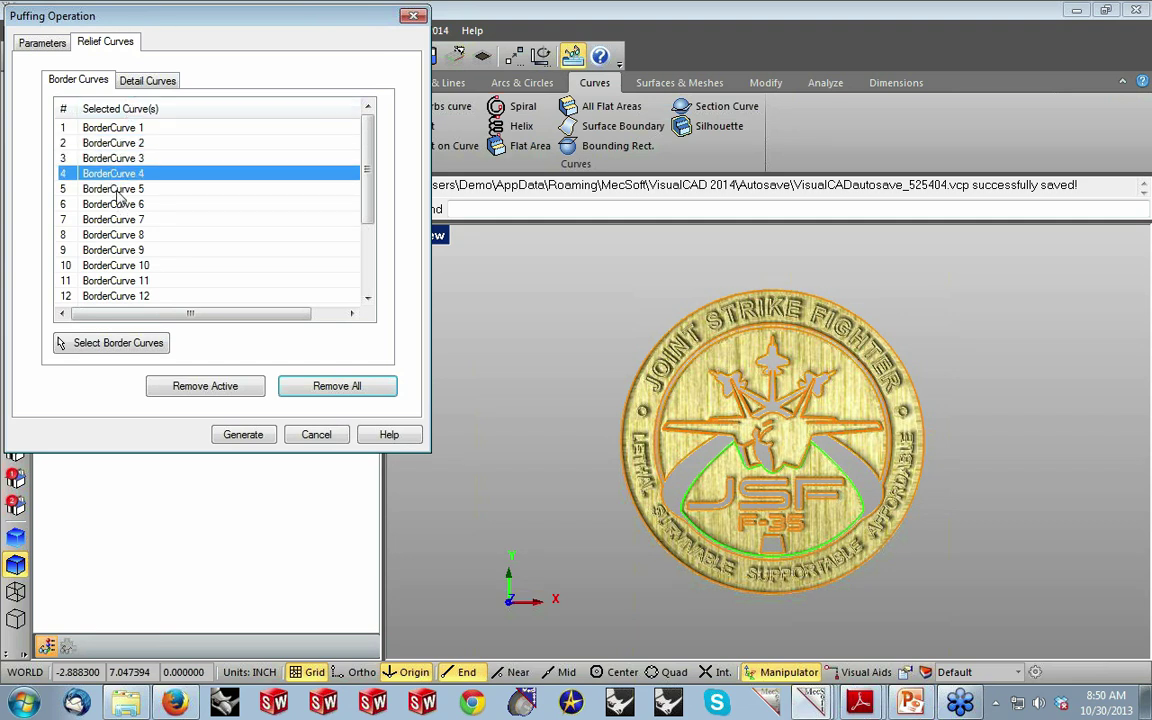
Inspect the puff operation's detail curves for the ring lettering and leave the operation unchanged.
left_click(142, 84)
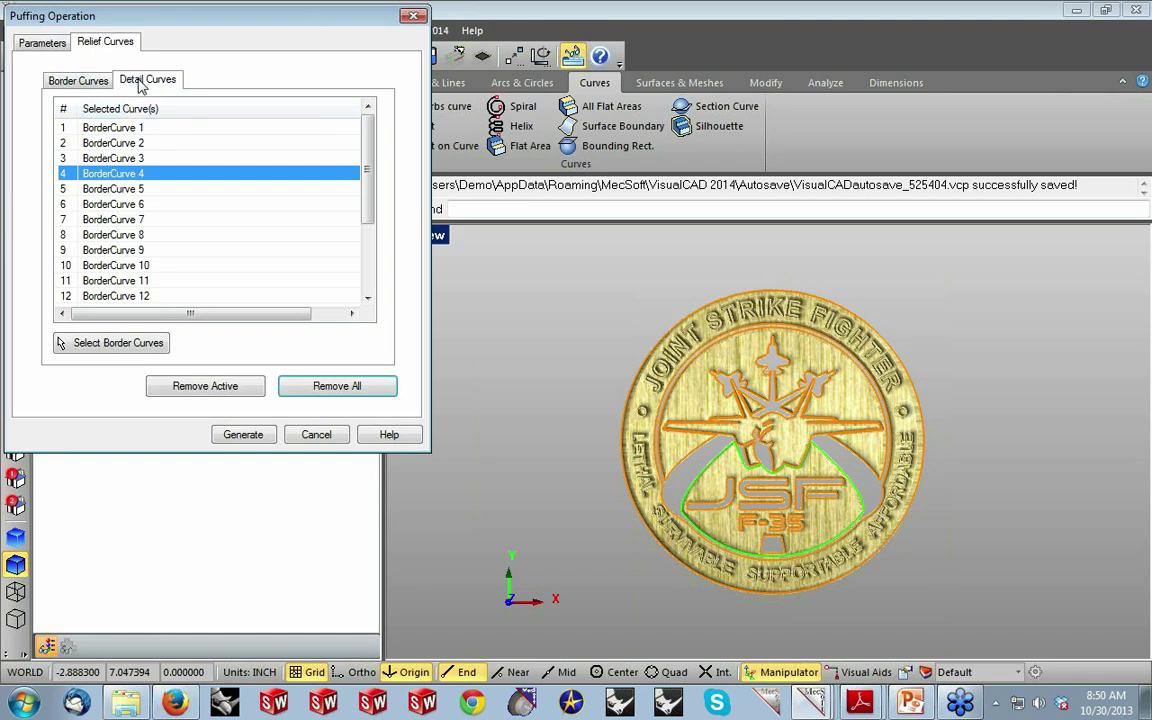
left_click(131, 146)
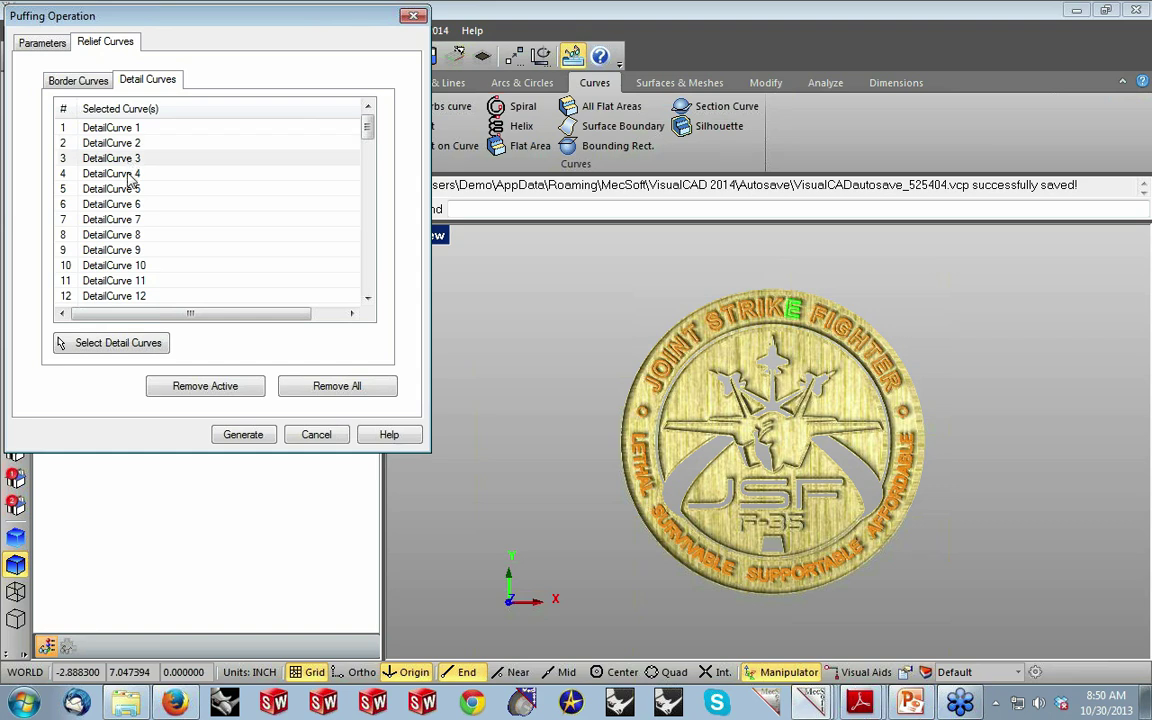
left_click(130, 175)
left_click(128, 190)
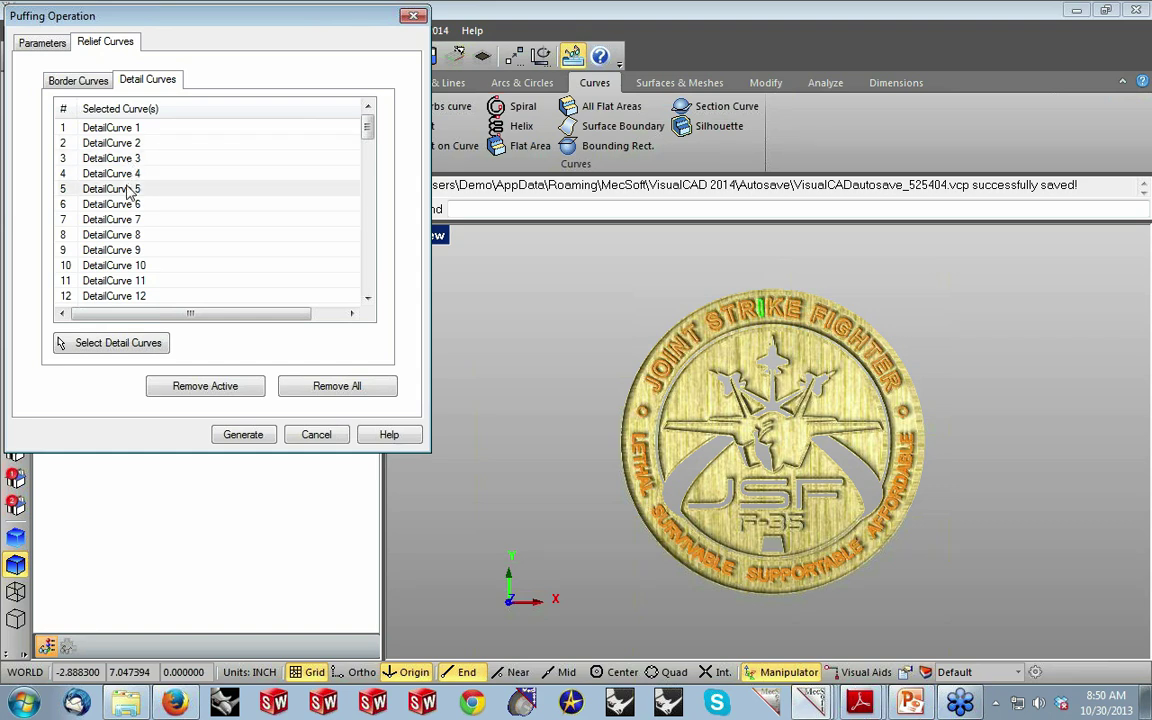
left_click(127, 205)
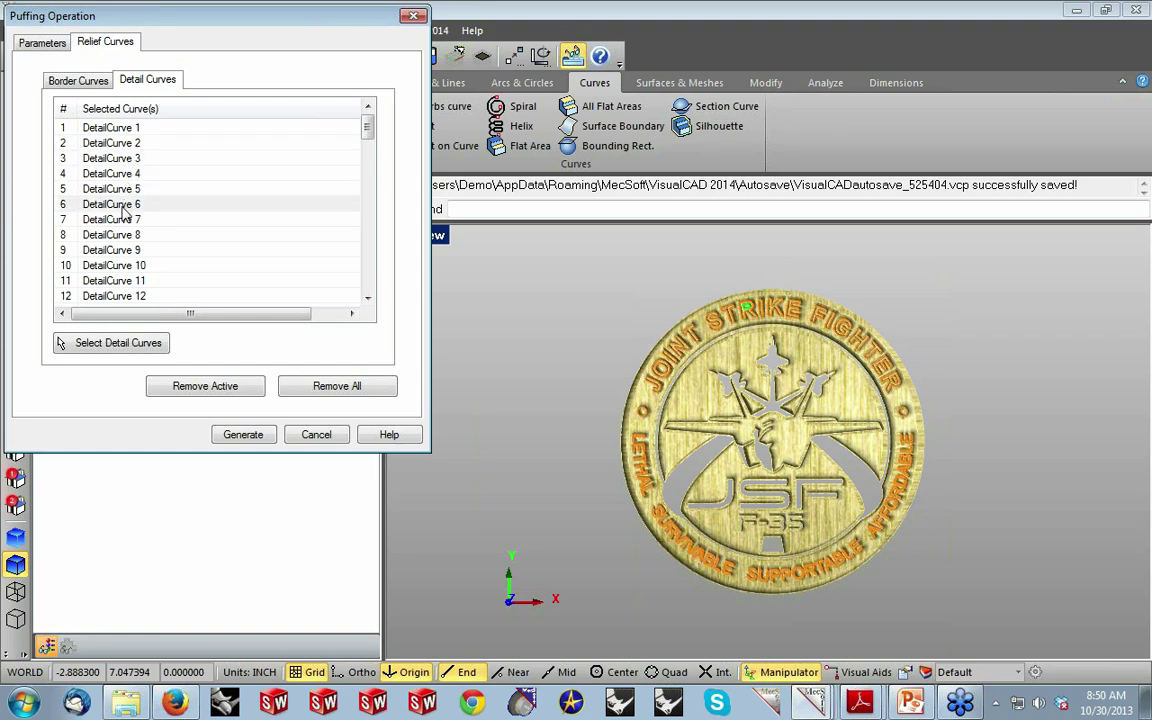
left_click(125, 218)
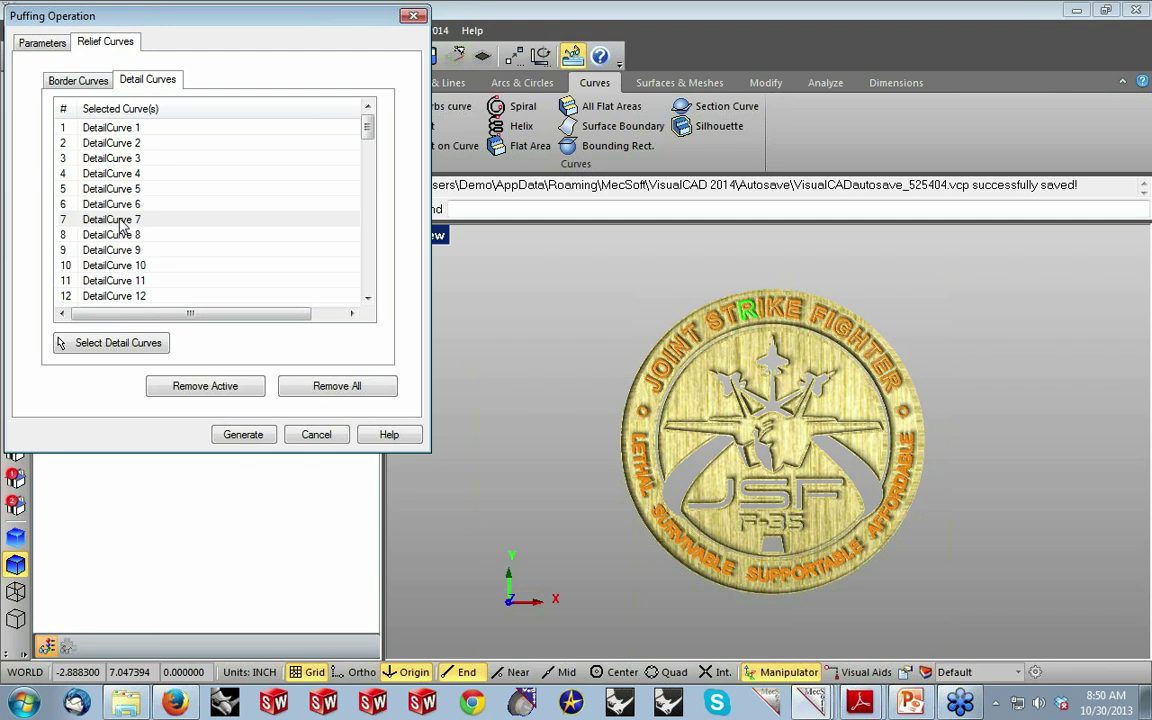
left_click(310, 437)
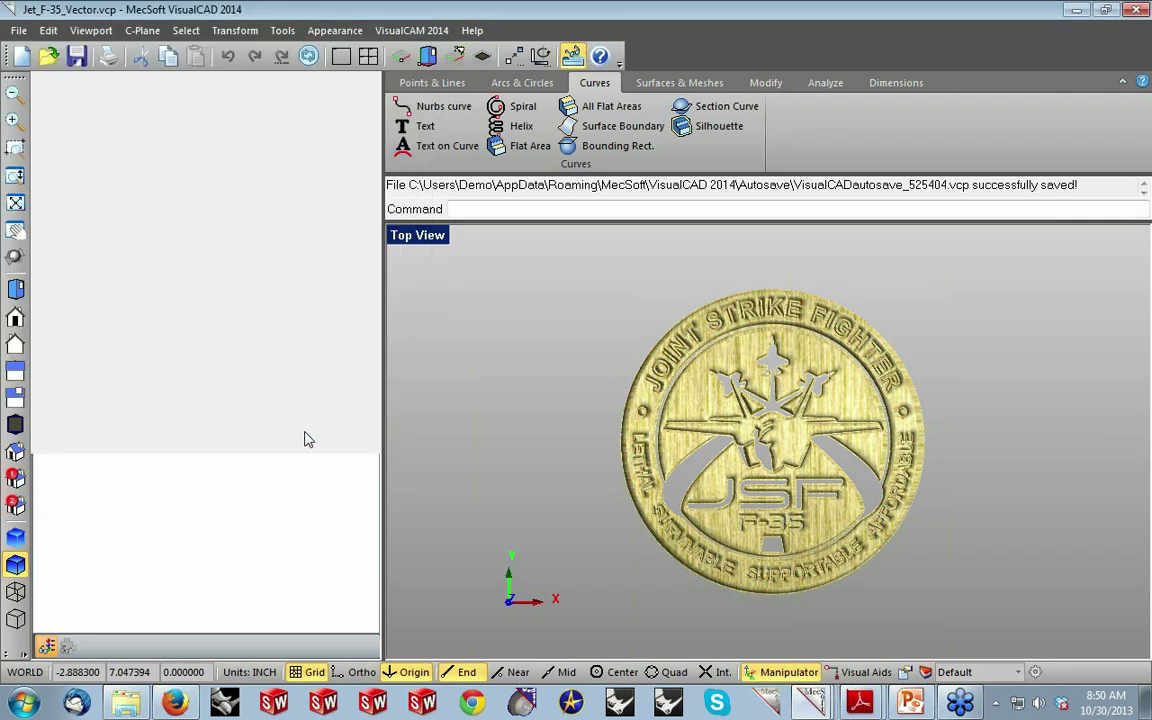
Switch to the US Marines_Puff_Swept.vcp document and preview Project1, Puff Operation2 and Sweep Operation individually.
left_click(810, 702)
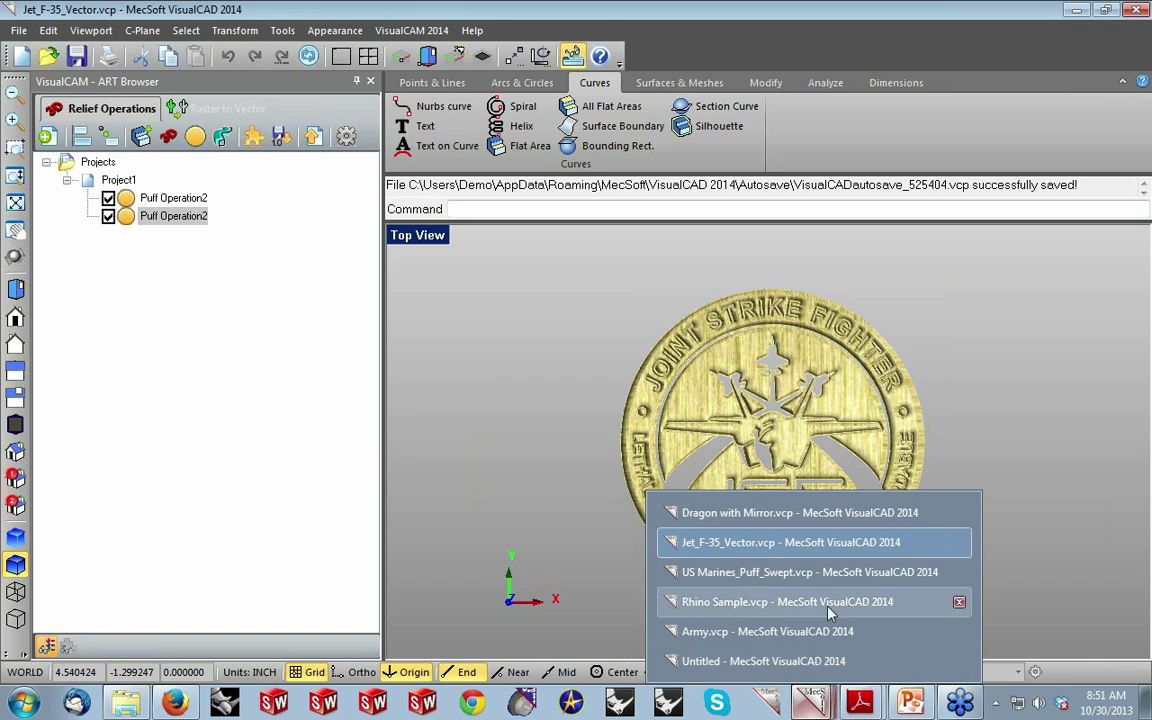
left_click(779, 572)
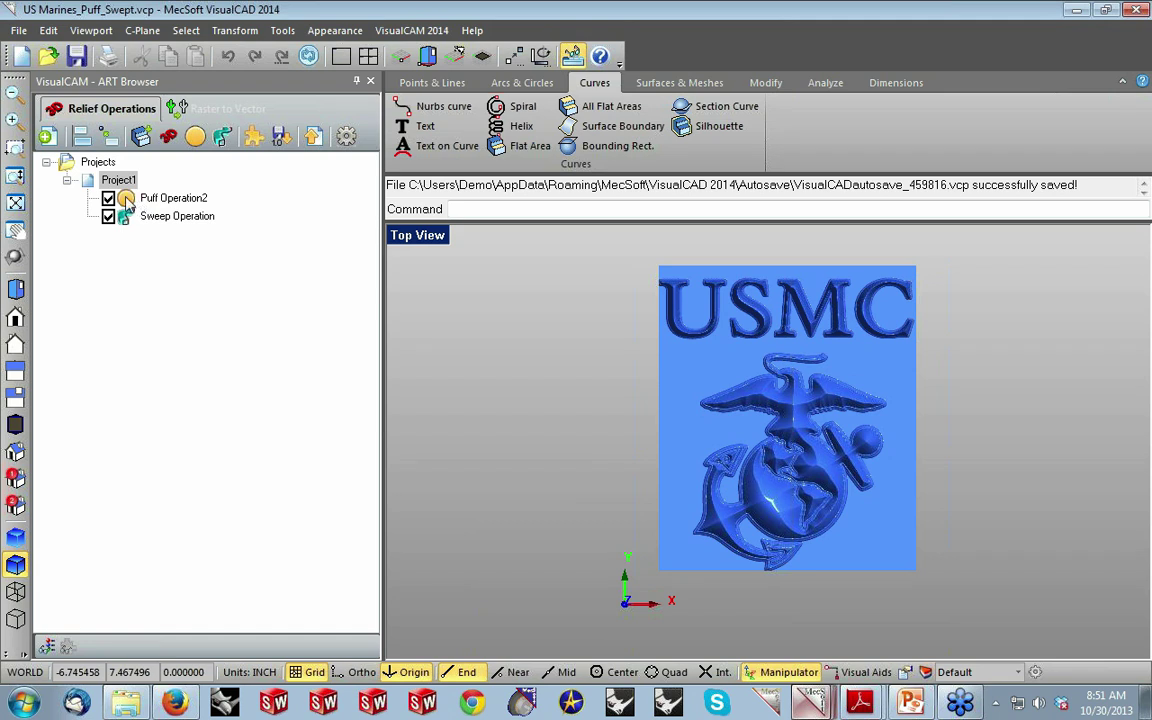
left_click(91, 186)
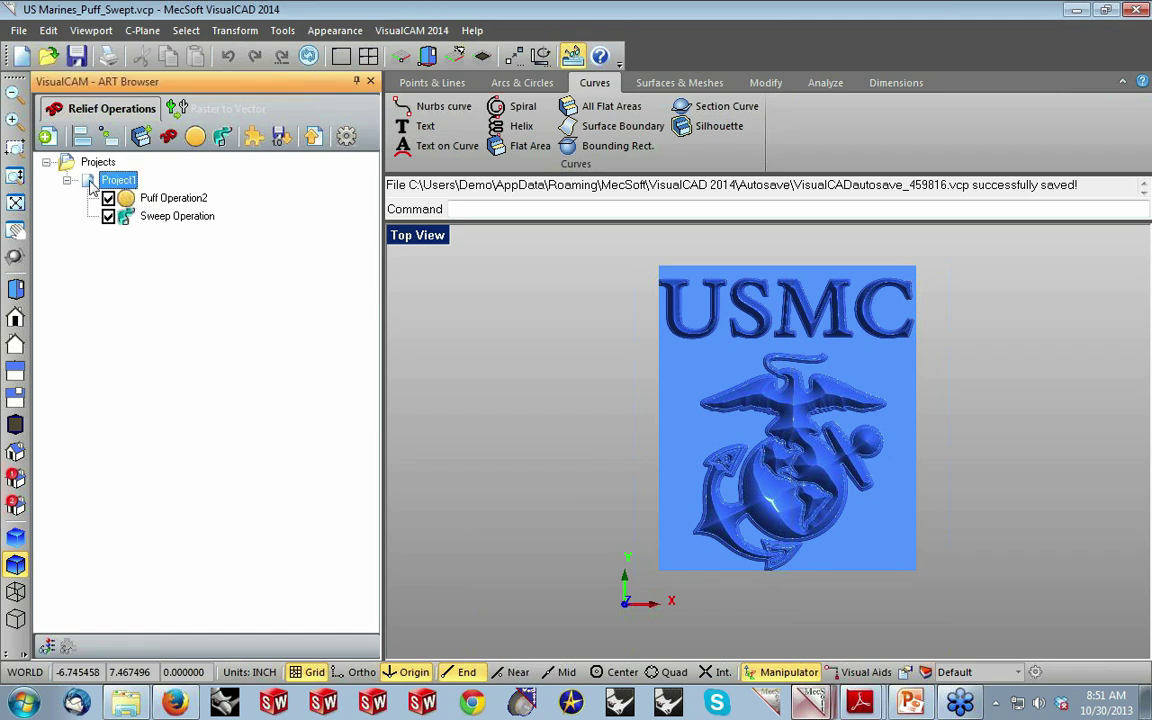
left_click(129, 199)
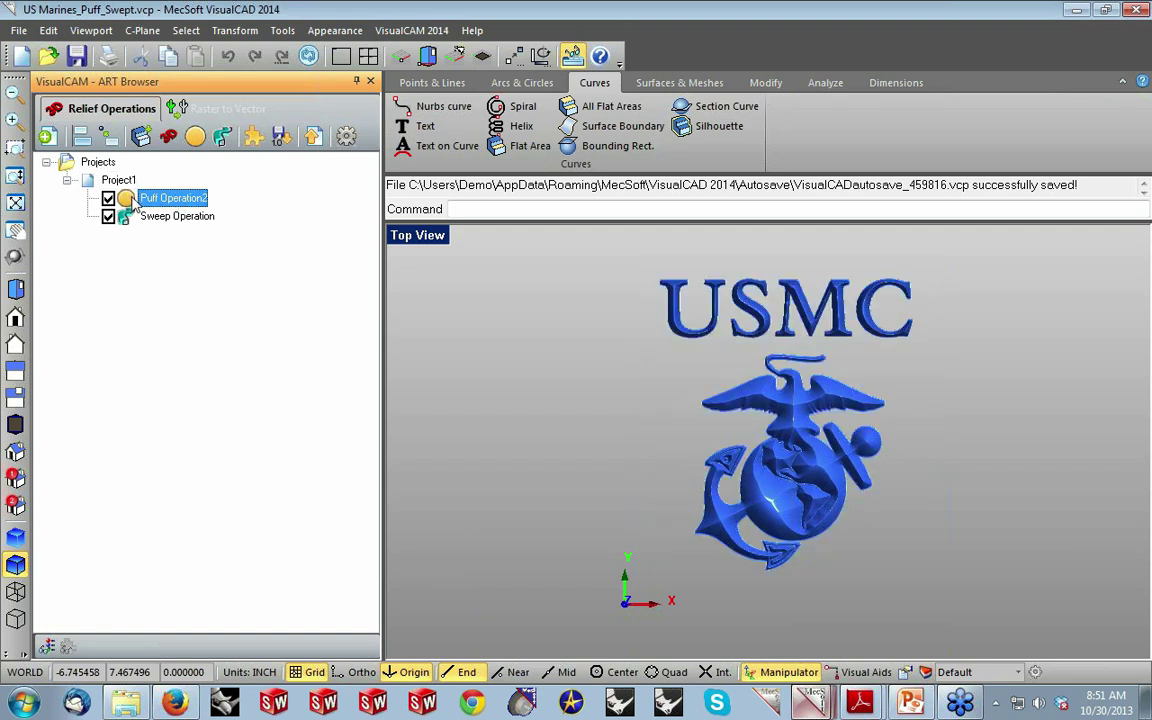
left_click(127, 220)
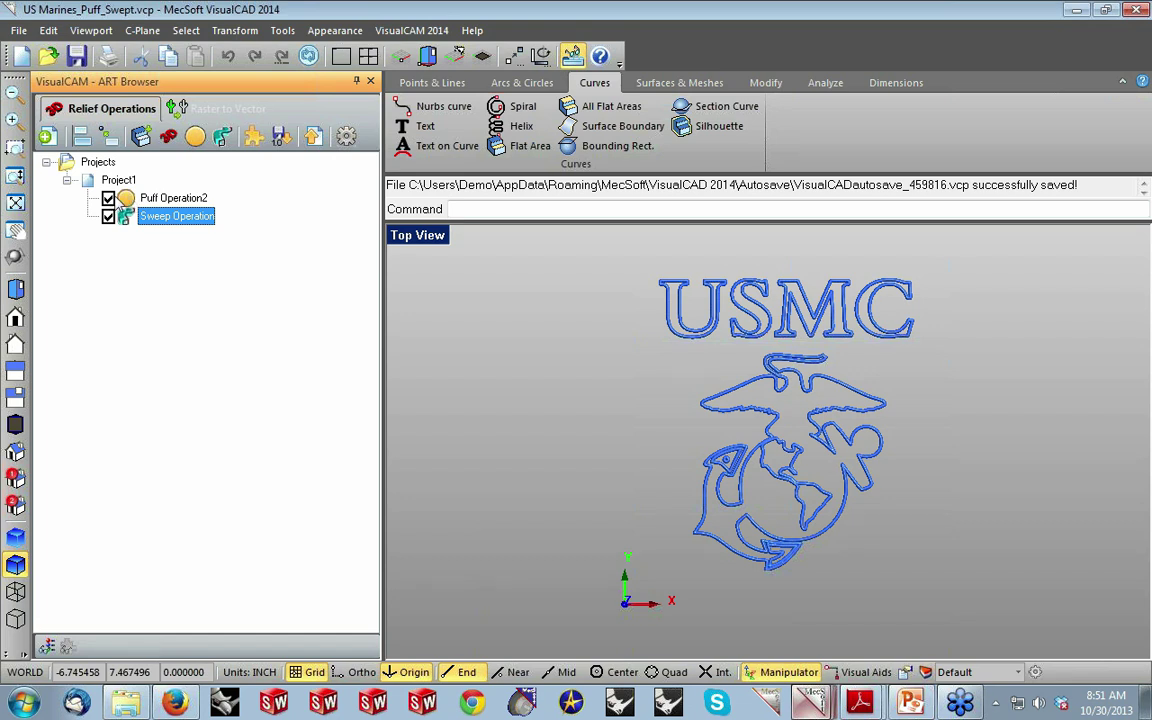
Exclude Puff Operation2 from Project1 to preview the sweep-only USMC relief, and include the puff operation again.
left_click(108, 199)
left_click(124, 199)
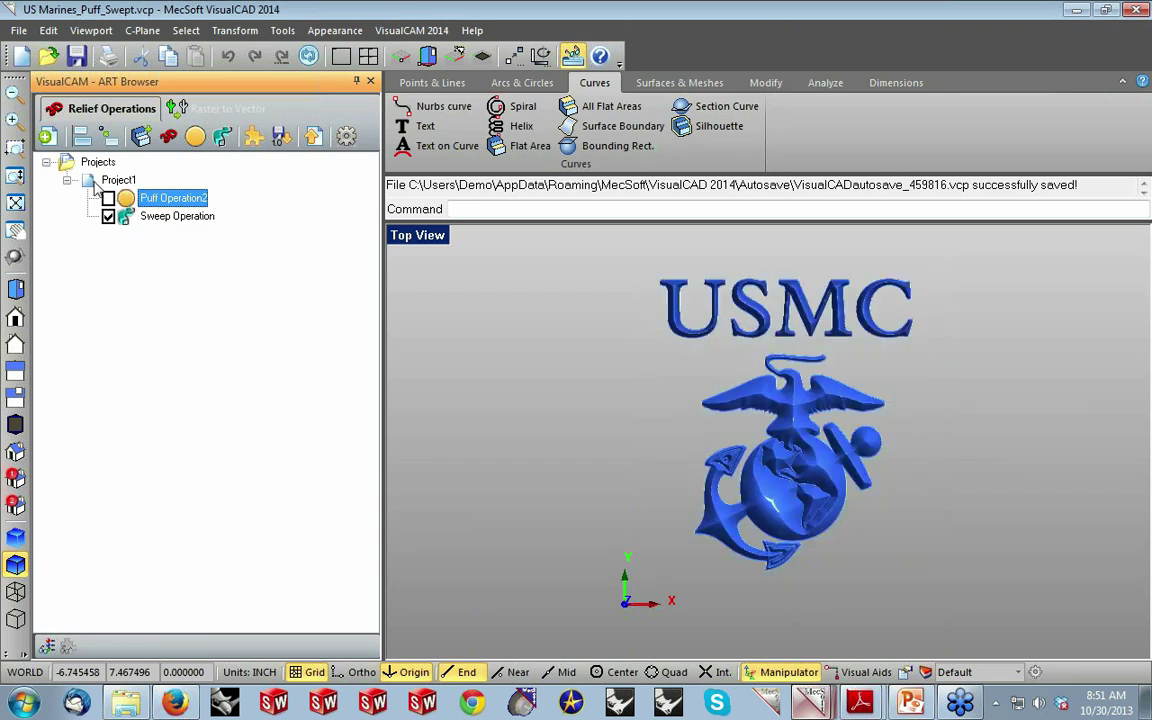
left_click(97, 185)
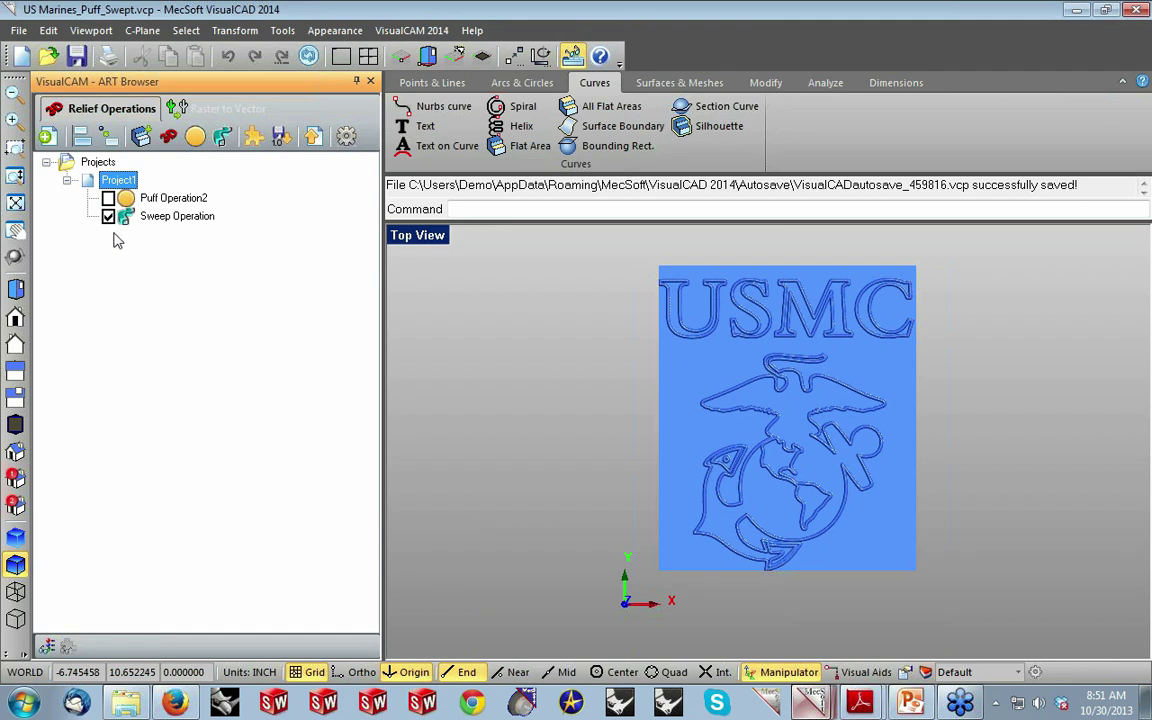
left_click(108, 198)
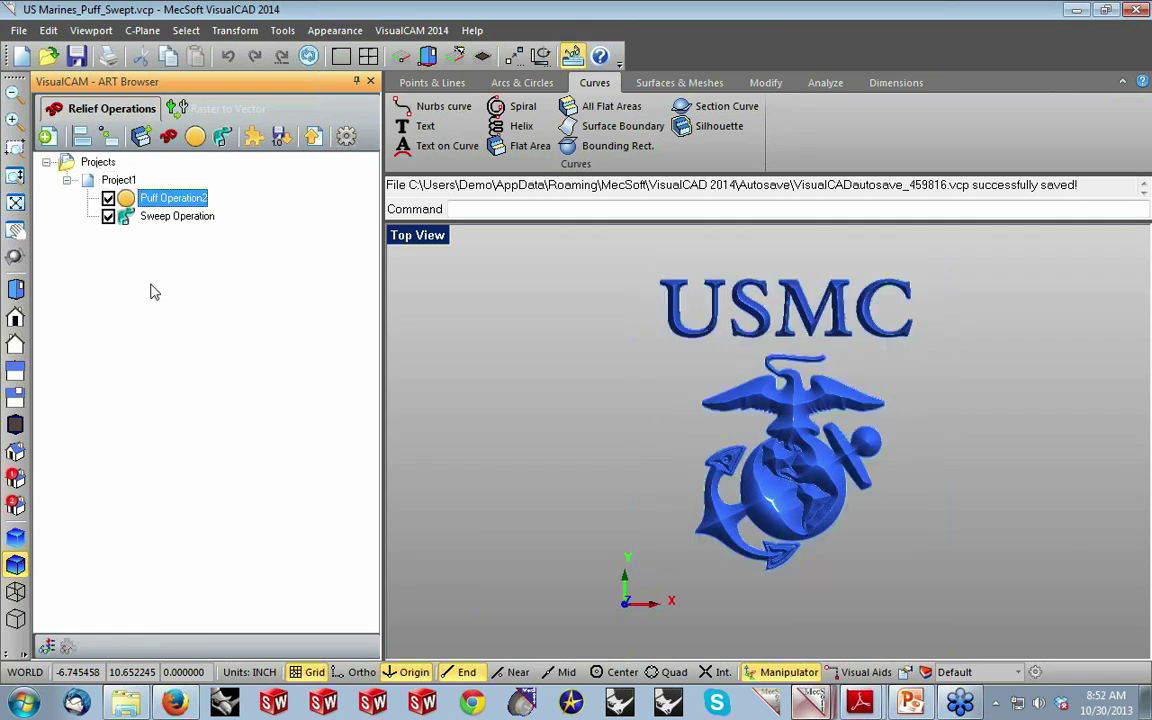
left_click(95, 184)
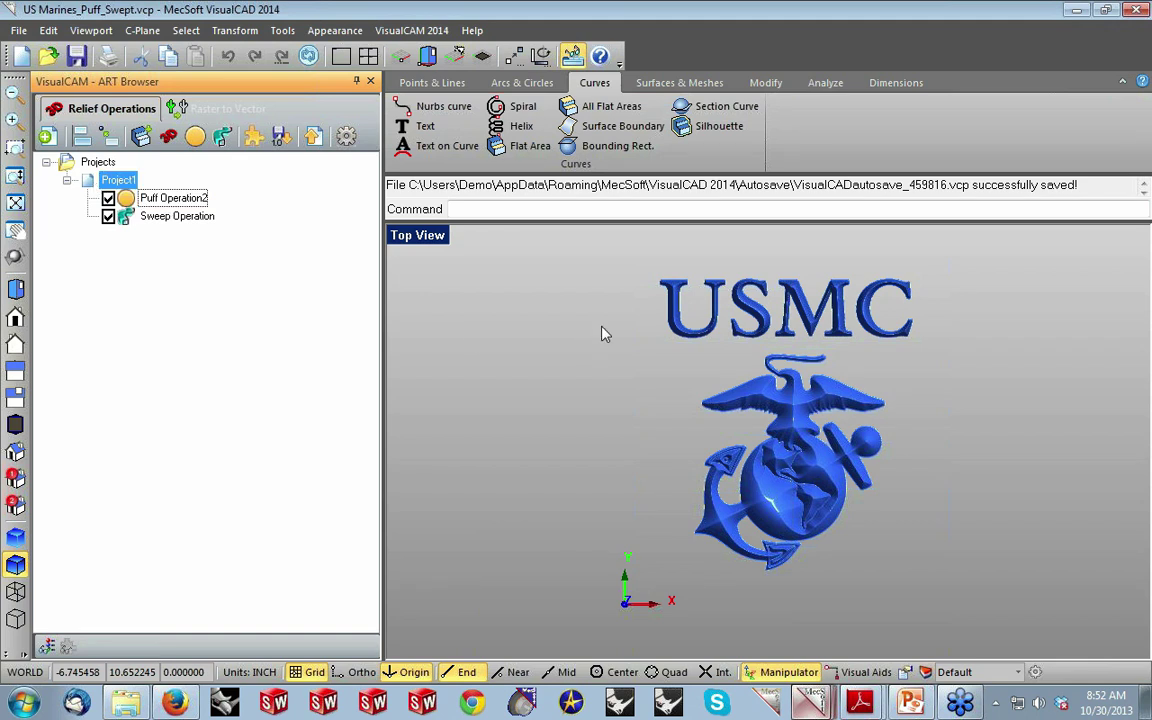
left_click(128, 204)
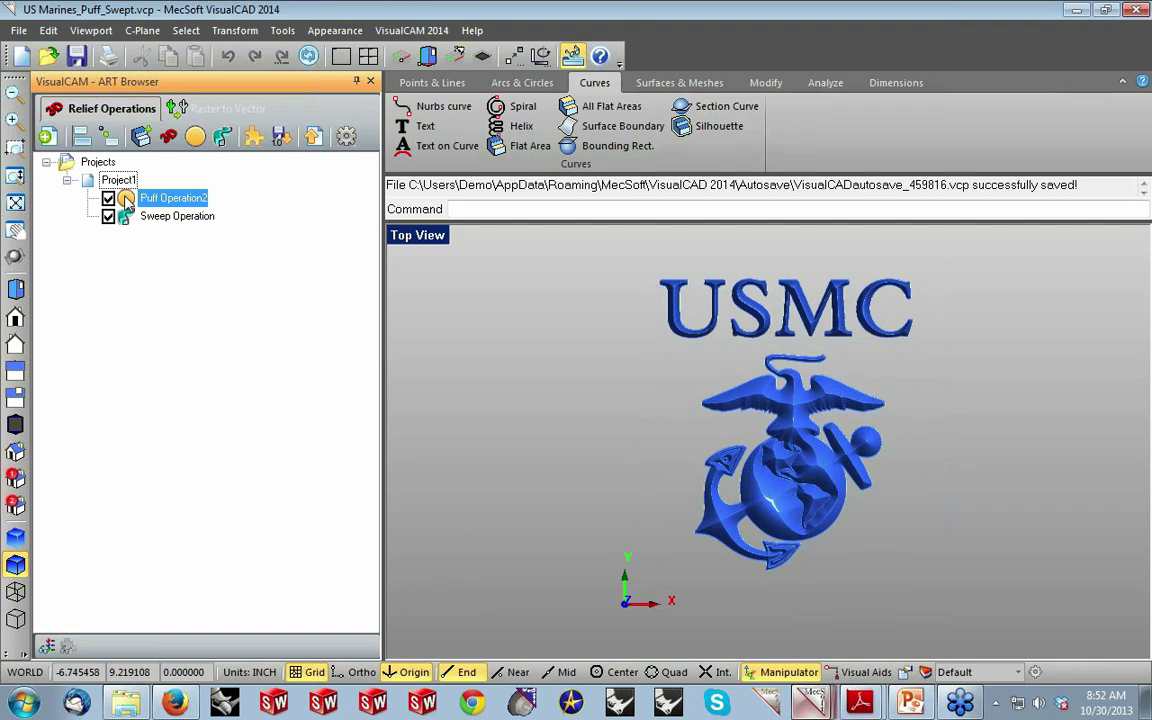
left_click(126, 203)
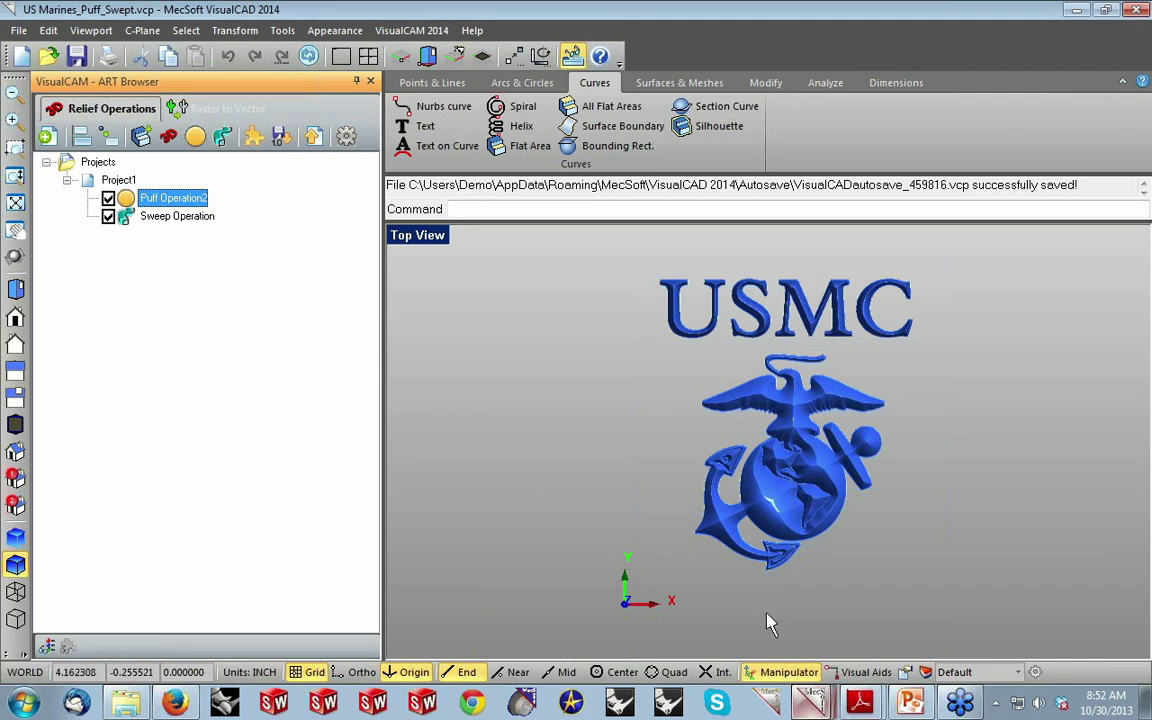
Switch to the Rhino Sample.vcp document and preview its Sweep Operation, Puff Operation2 and the combined Project1.
left_click(814, 702)
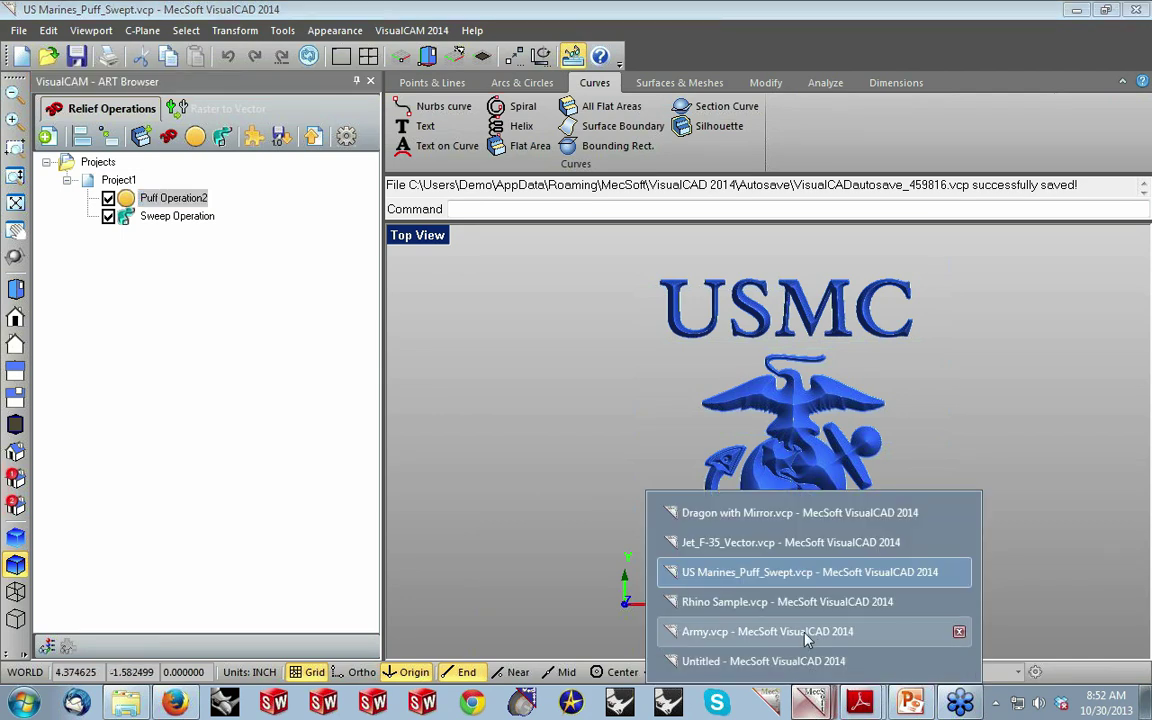
left_click(805, 602)
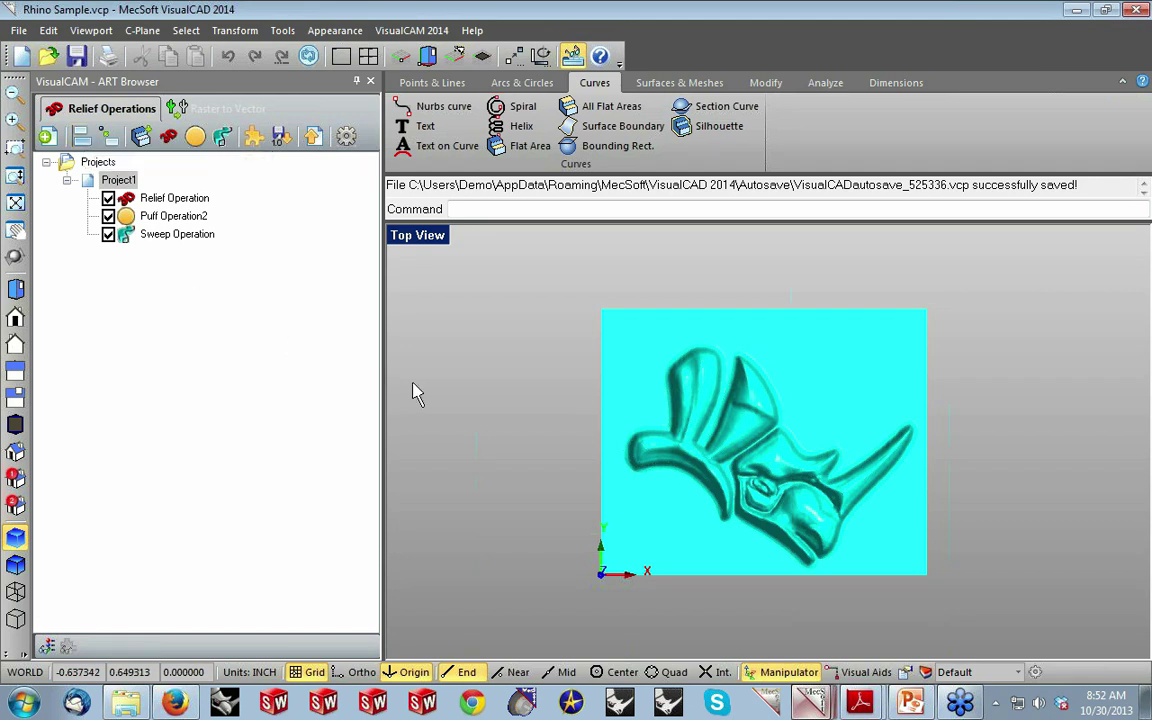
left_click(129, 220)
left_click(128, 236)
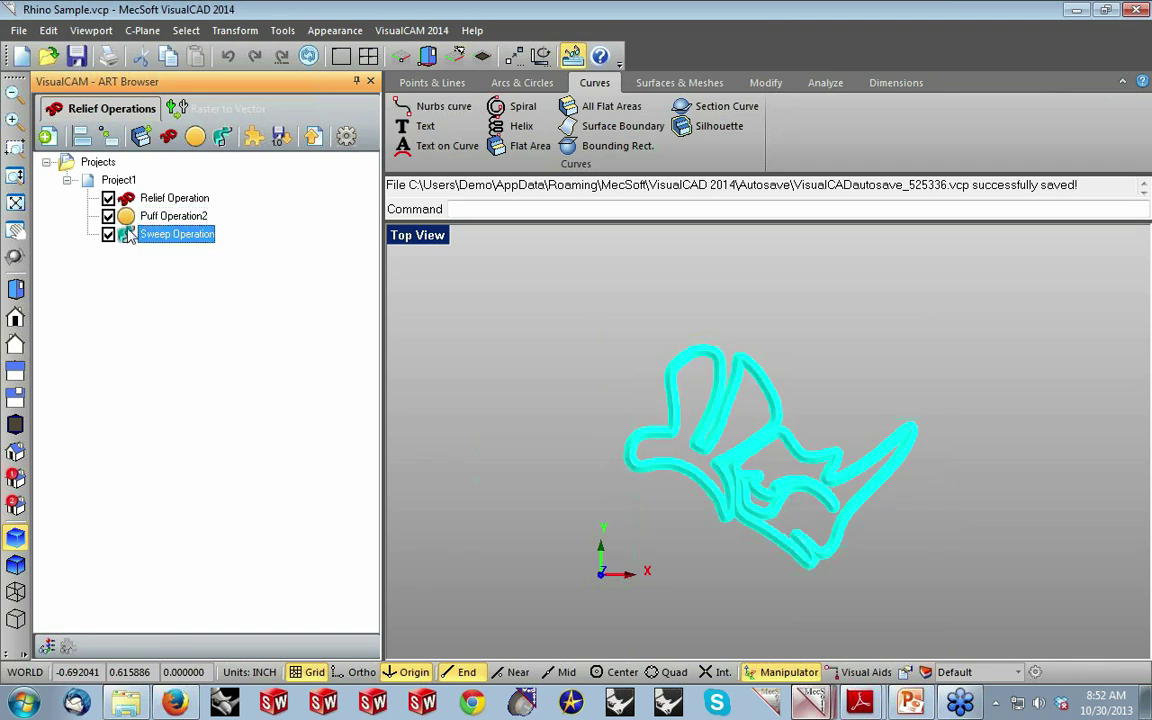
left_click(121, 214)
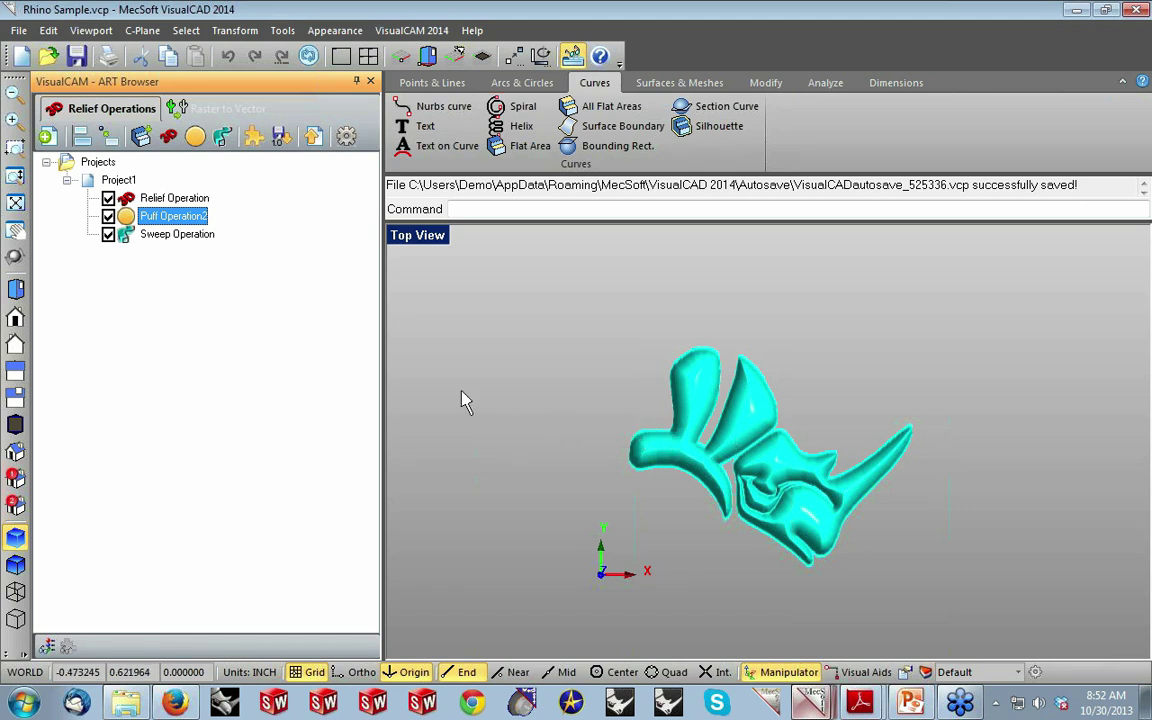
left_click(87, 175)
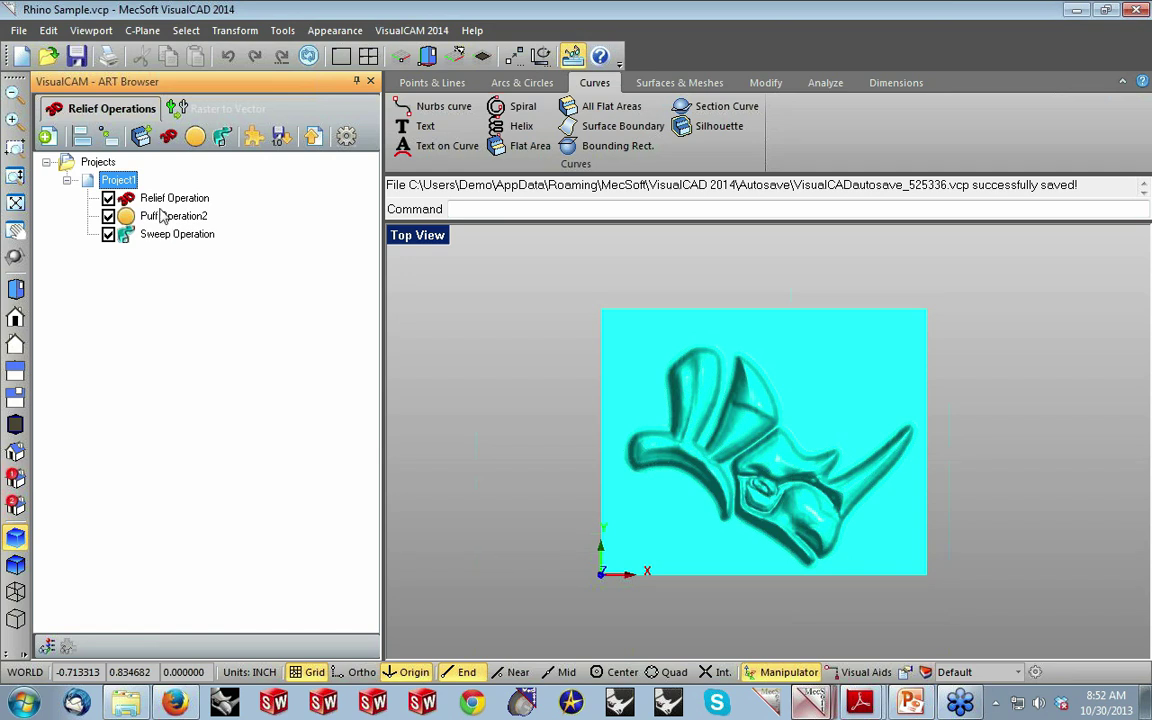
Align the native geometry to the Center of the project and regenerate Puff Operation2 and the Sweep Operation.
left_click(82, 138)
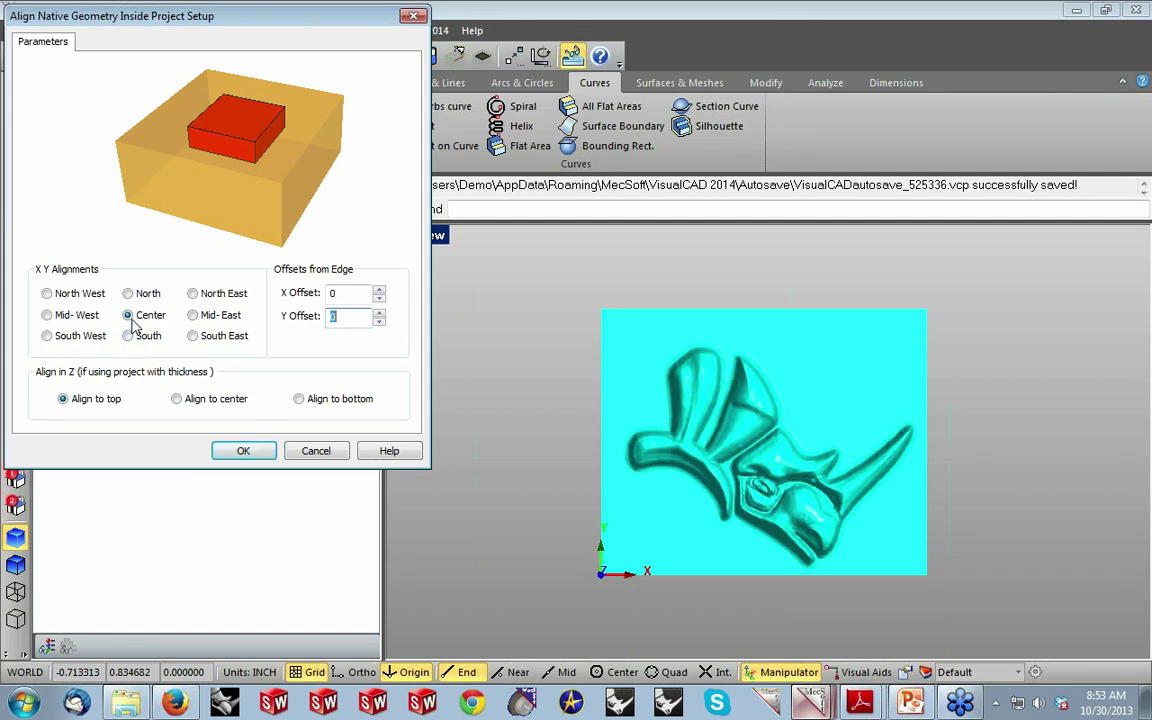
left_click(240, 451)
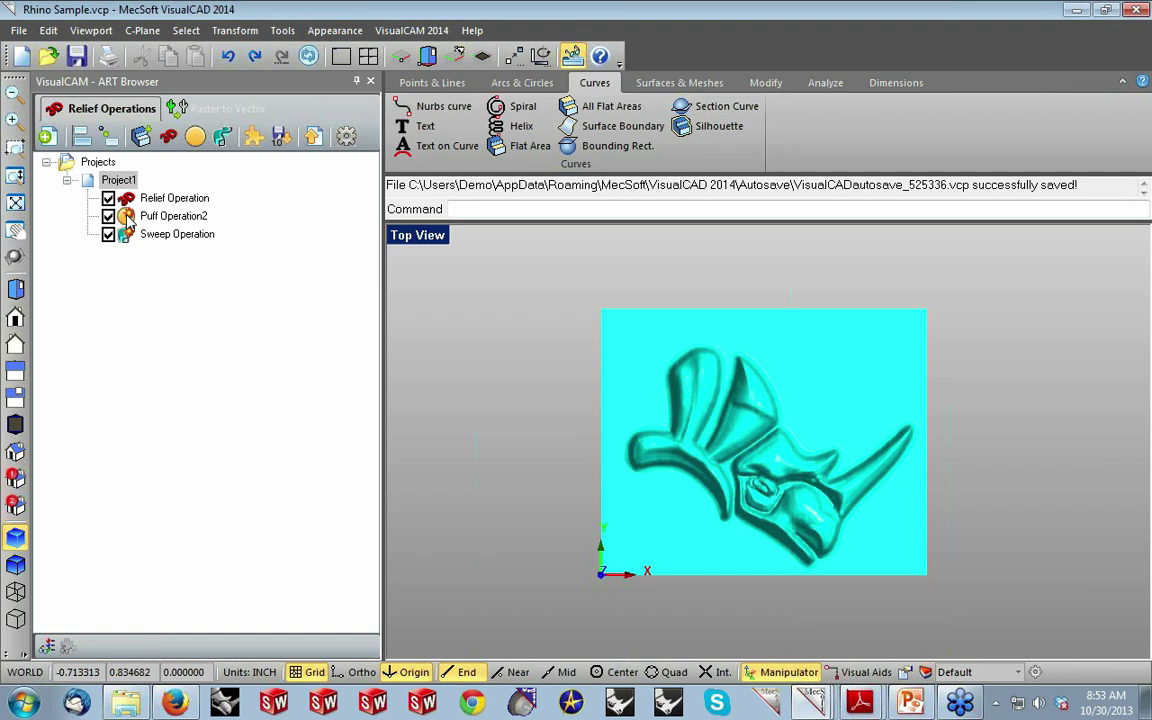
right_click(128, 220)
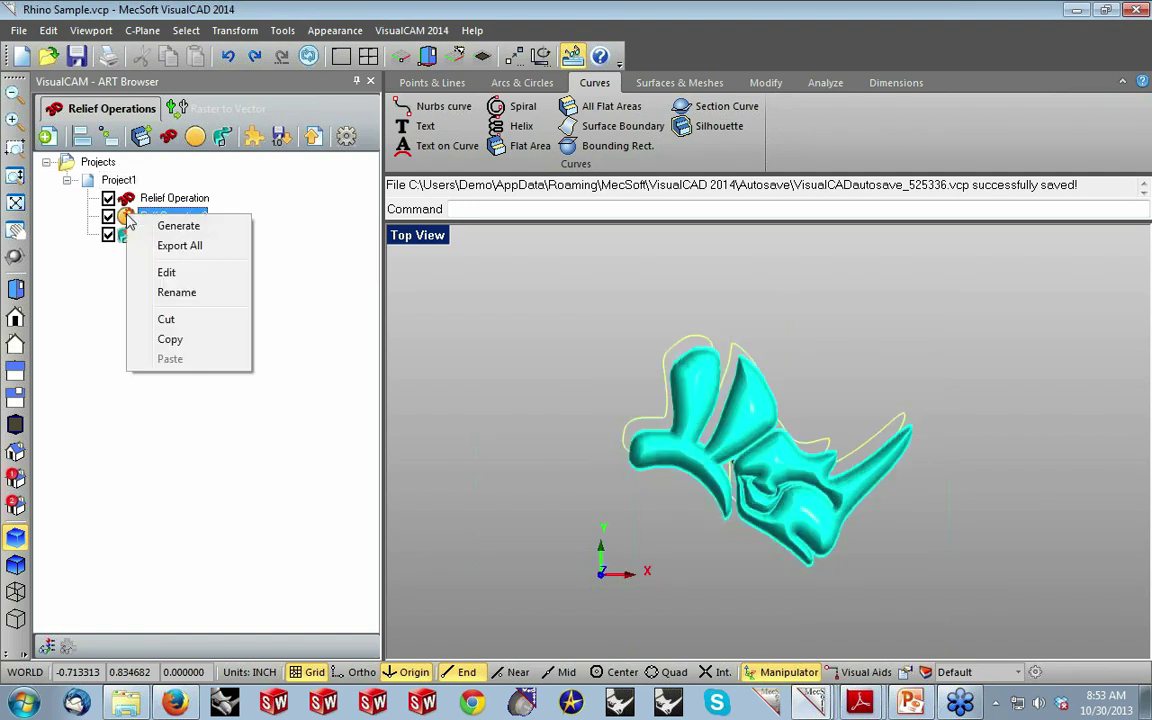
left_click(161, 228)
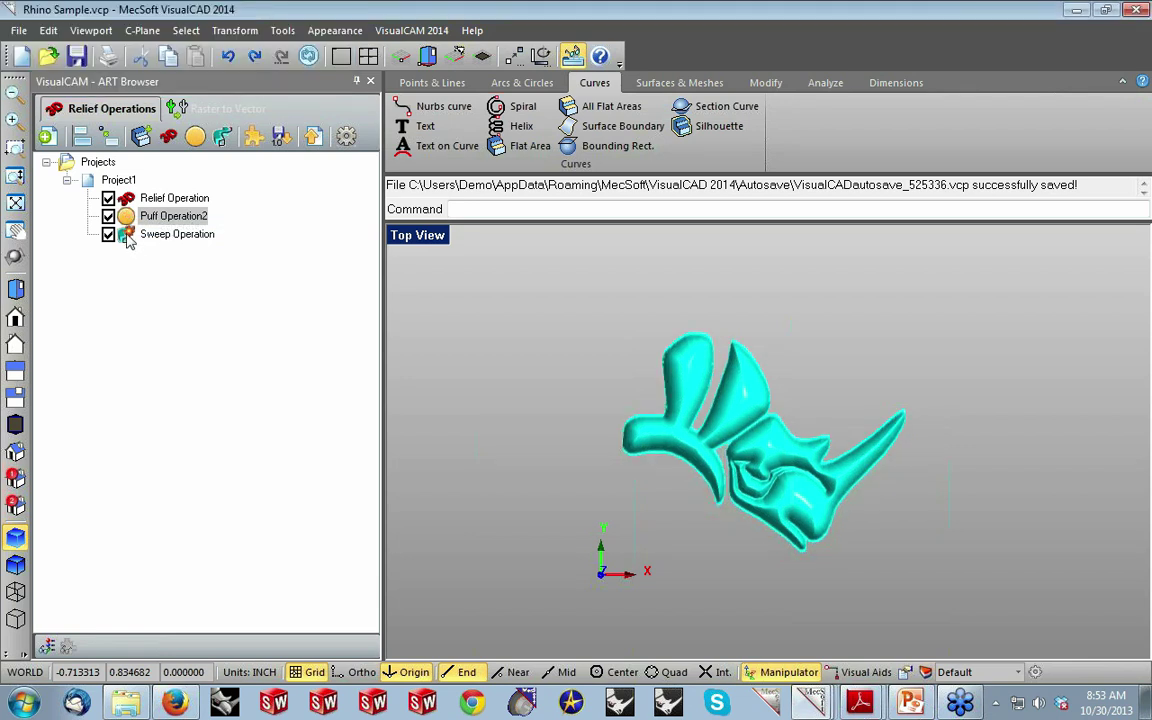
right_click(160, 233)
left_click(172, 246)
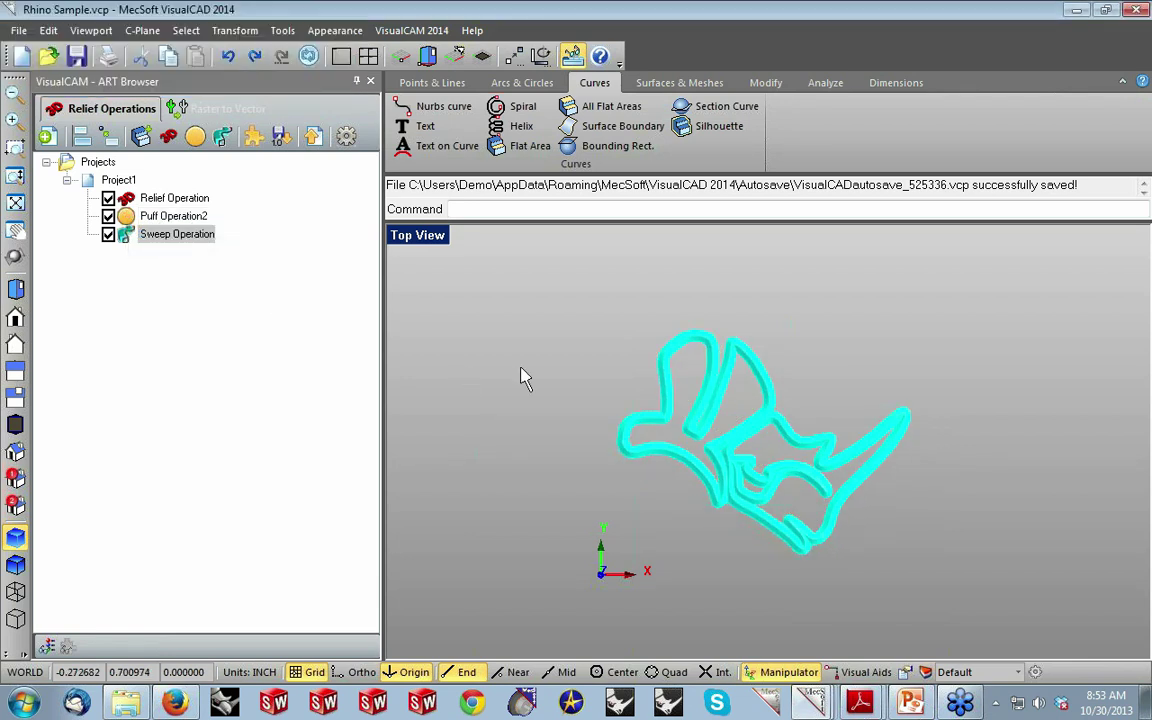
left_click(96, 180)
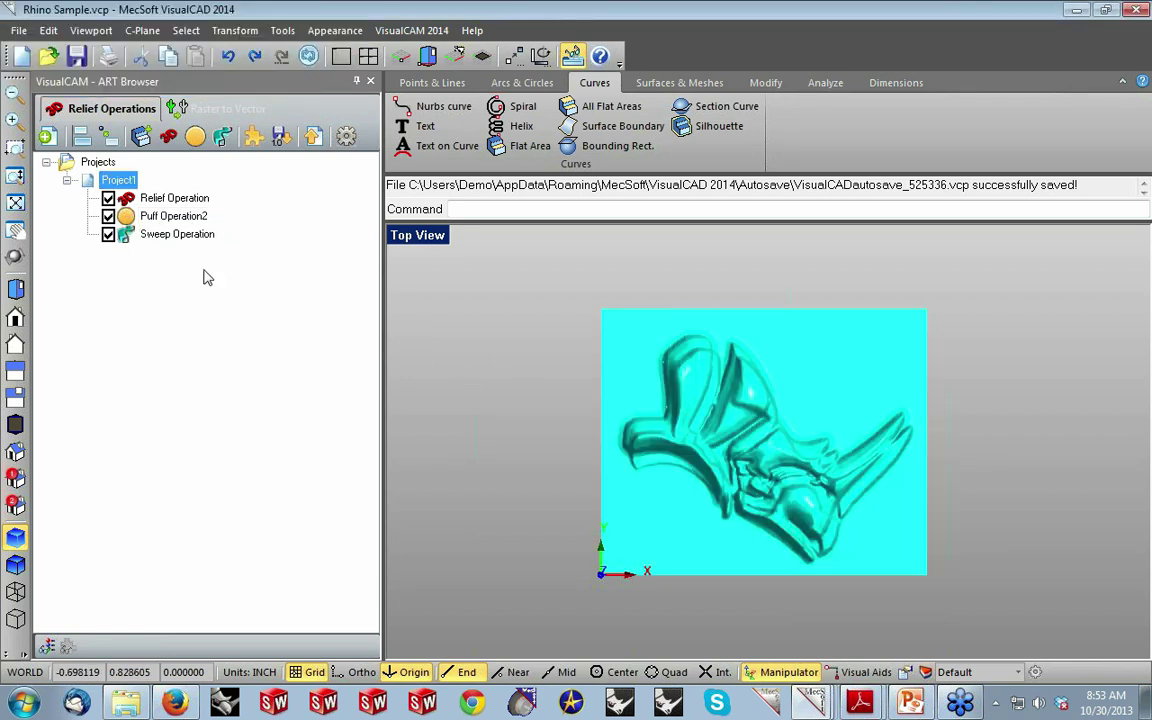
Exclude the Relief Operation from Project1 and align the native geometry North East inside the project after trying other alignments.
left_click(108, 198)
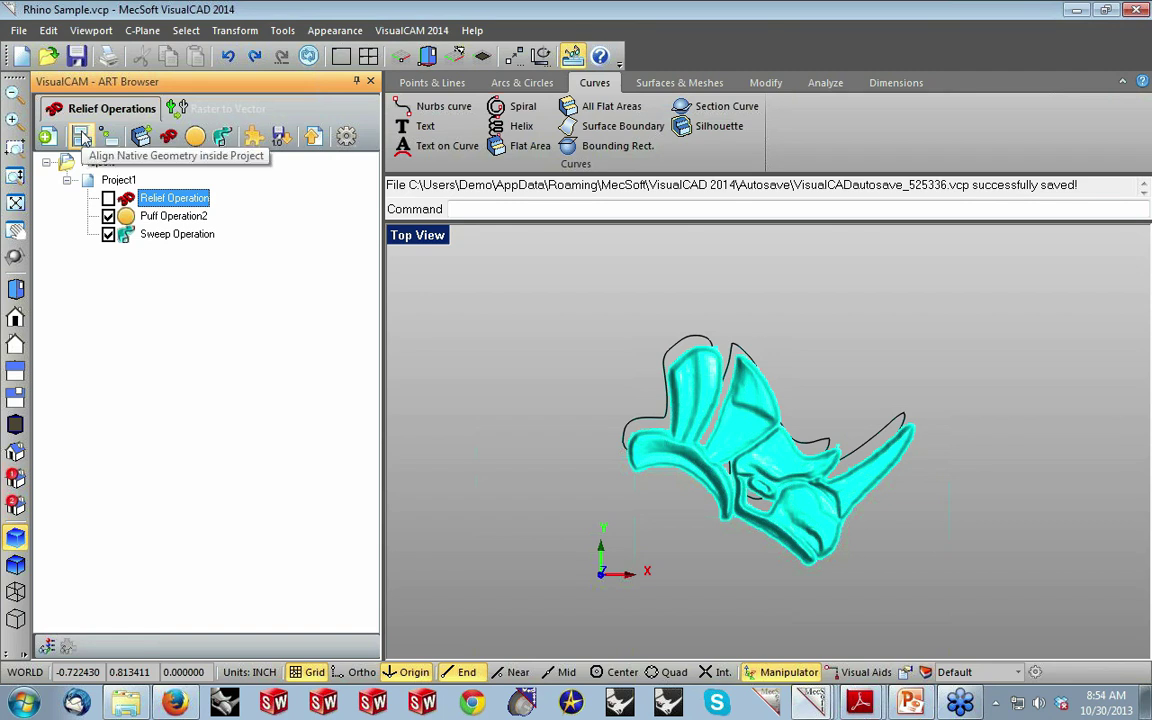
left_click(82, 138)
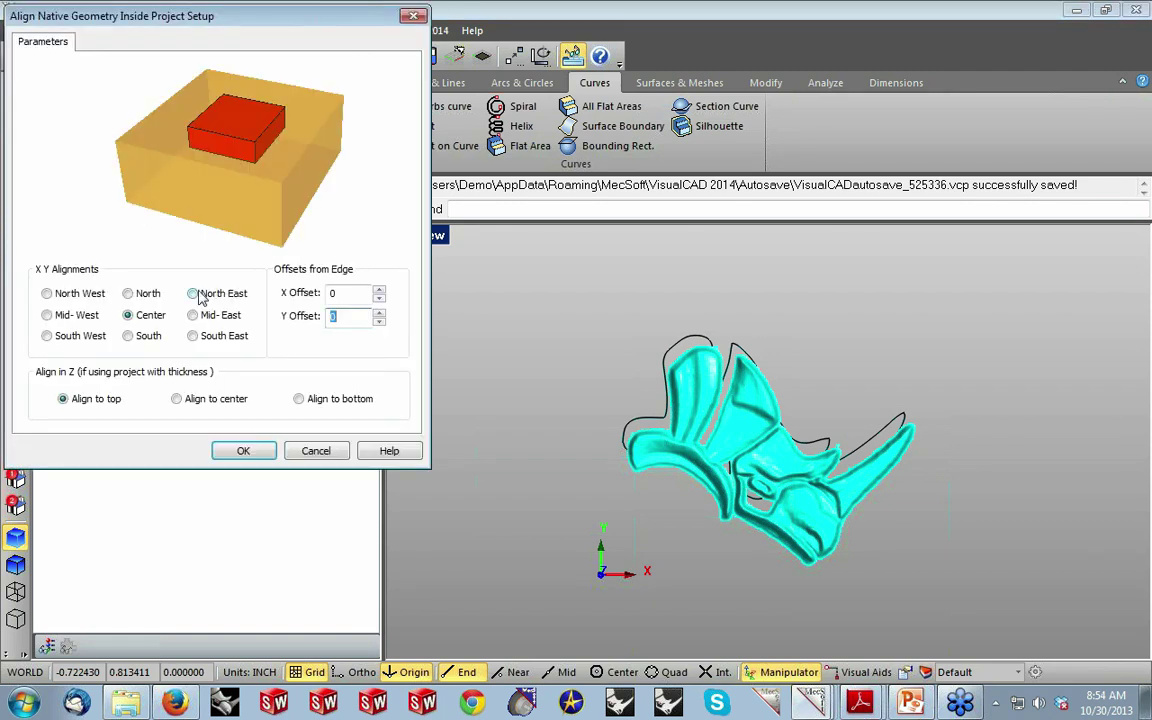
left_click(193, 295)
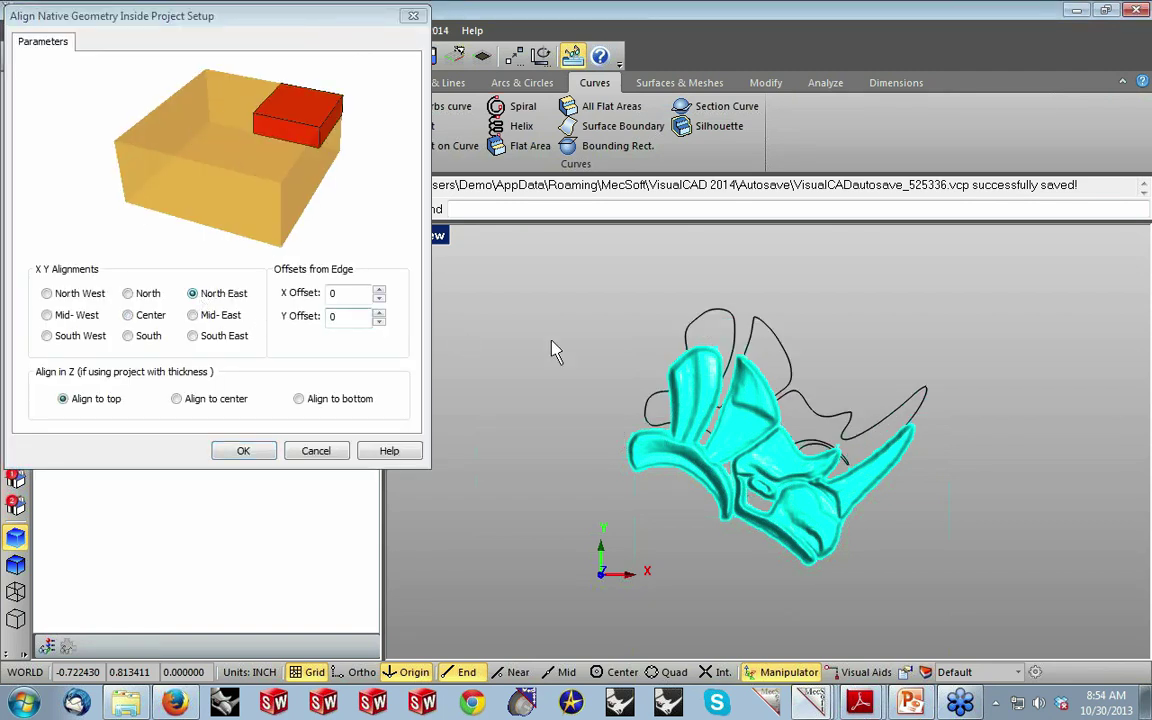
left_click(198, 339)
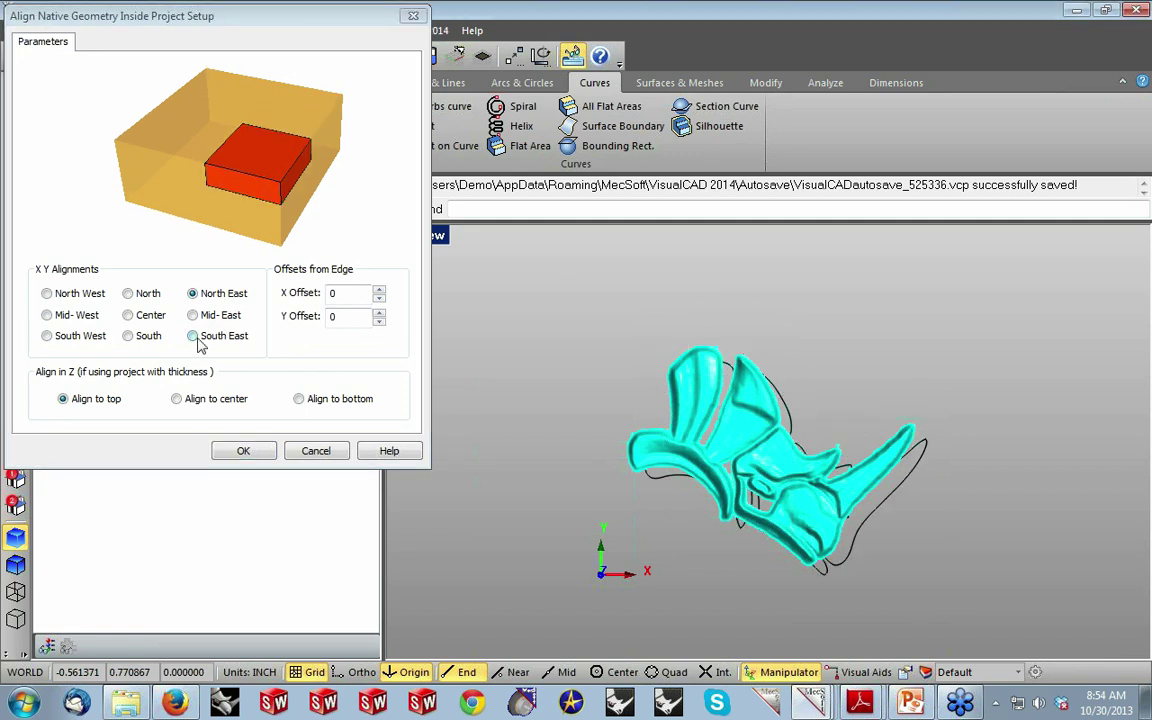
left_click(129, 337)
left_click(56, 316)
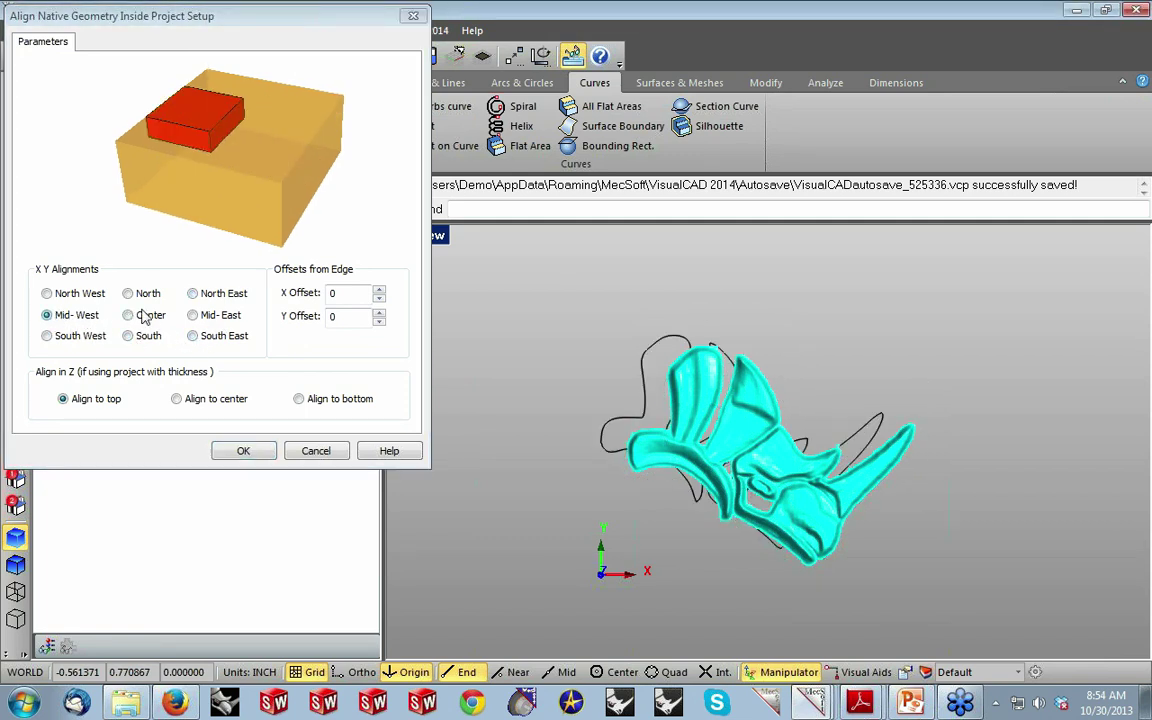
left_click(128, 294)
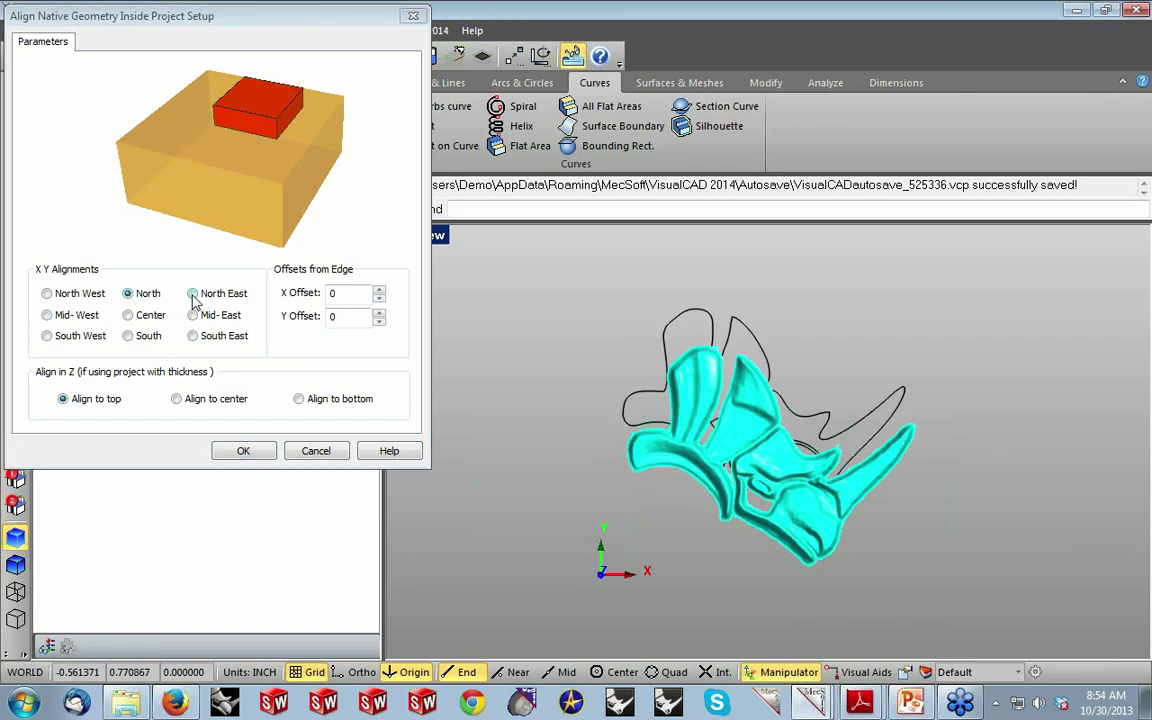
left_click(194, 296)
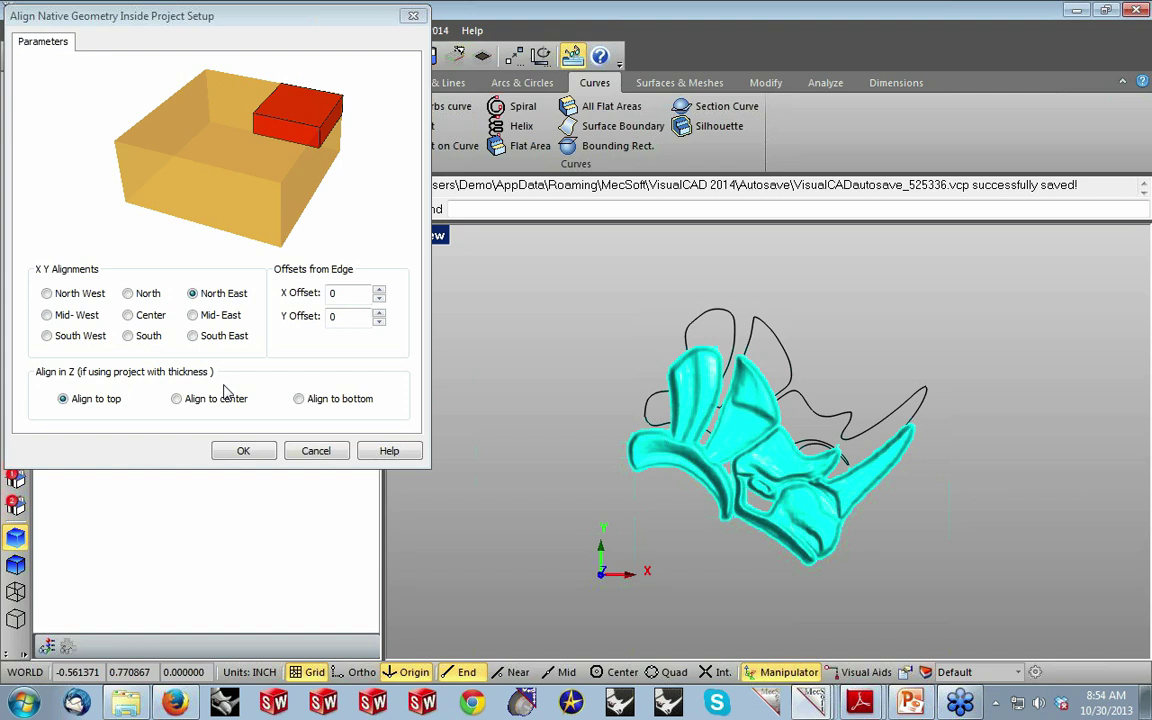
left_click(244, 452)
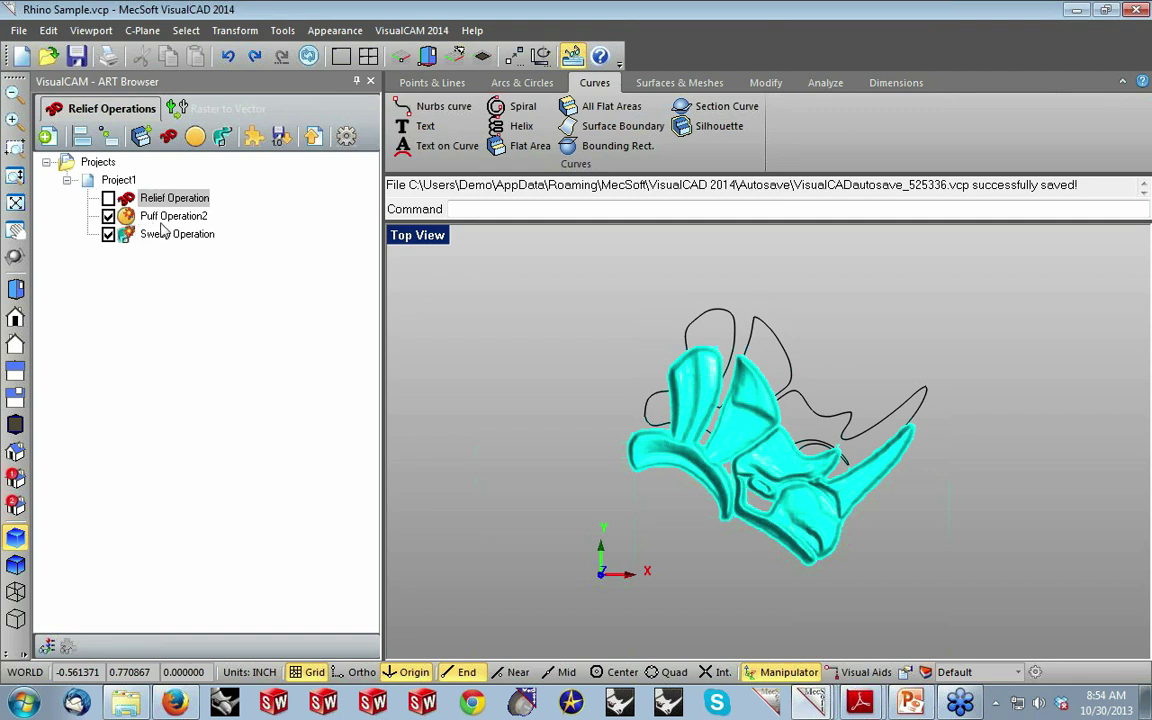
Regenerate Project1 from the North East-aligned curves, leaving the alignment setup unchanged.
left_click(88, 181)
right_click(88, 181)
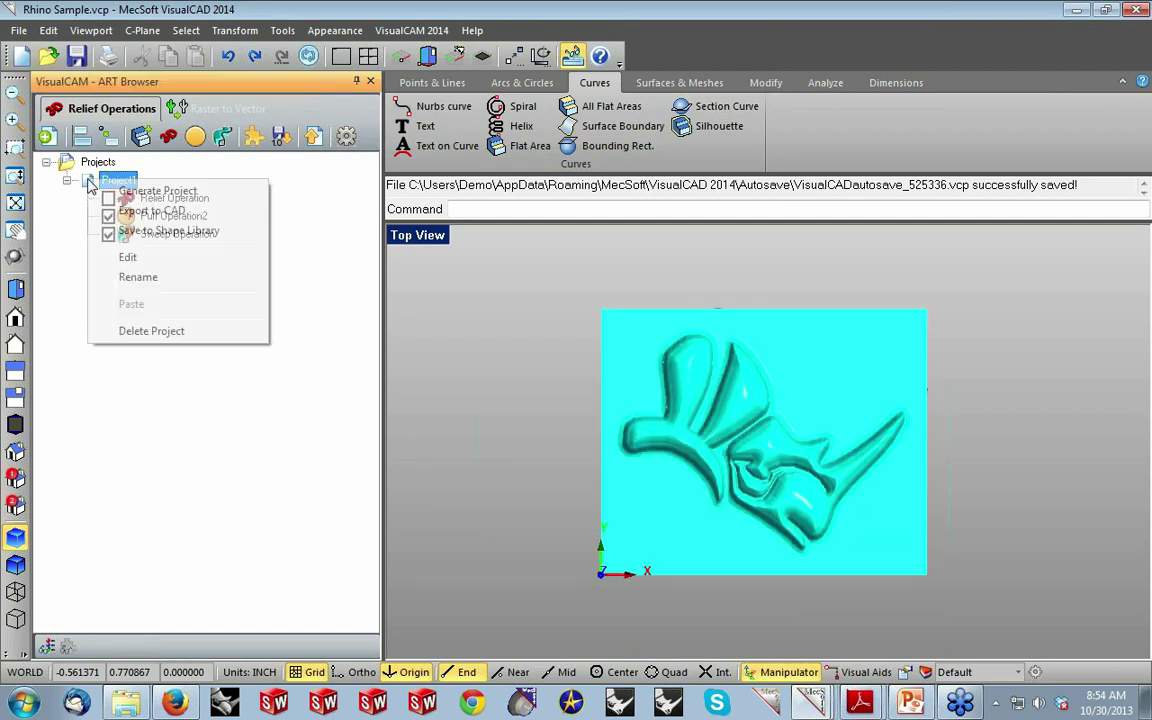
left_click(140, 191)
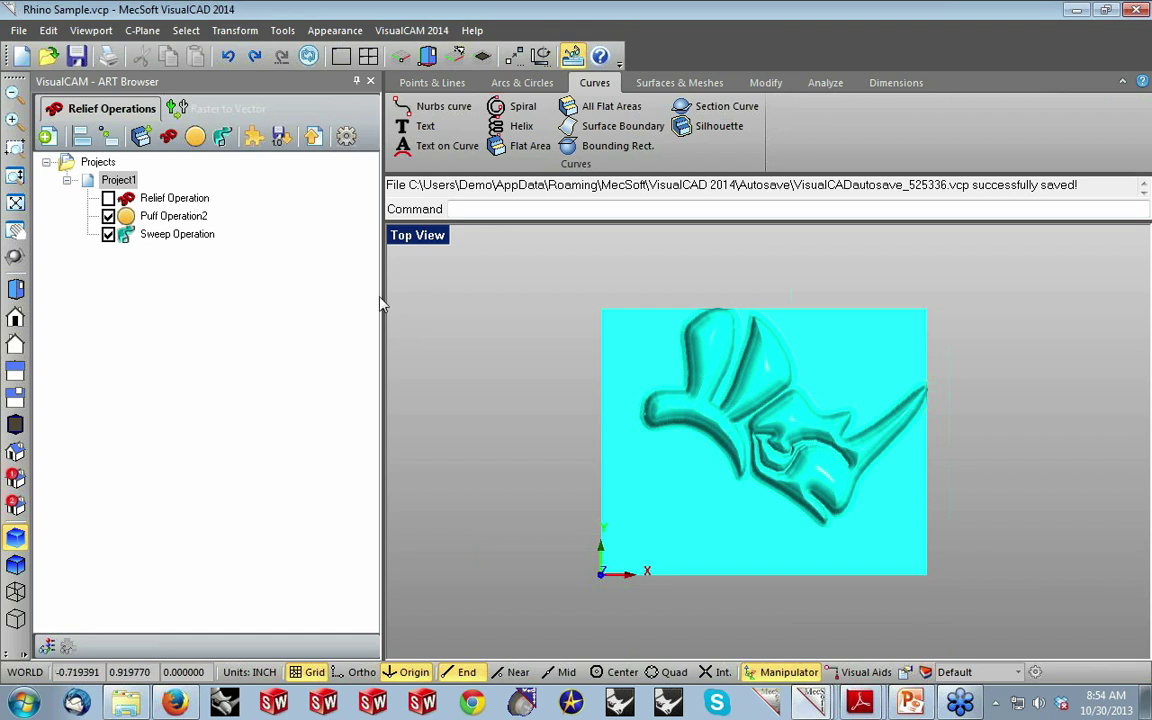
left_click(82, 137)
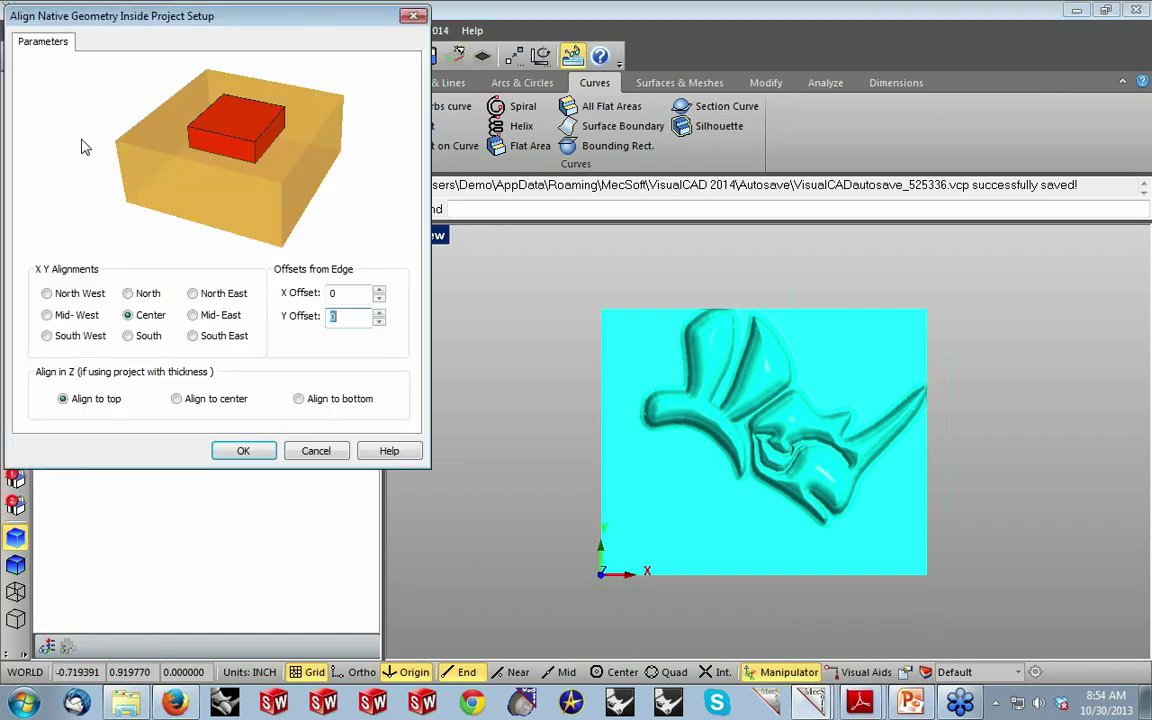
left_click(315, 451)
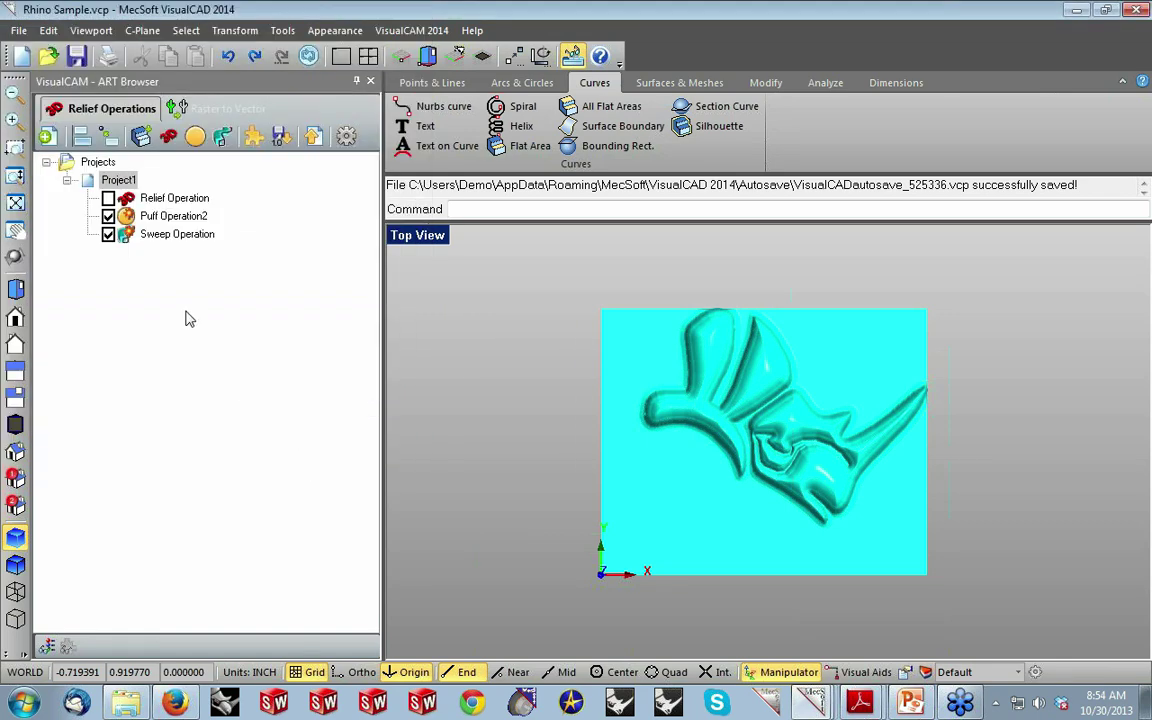
right_click(92, 181)
left_click(150, 194)
Move all the geometry to the origin at X 0, Y 0, Z 0 and regenerate Project1.
left_click(109, 137)
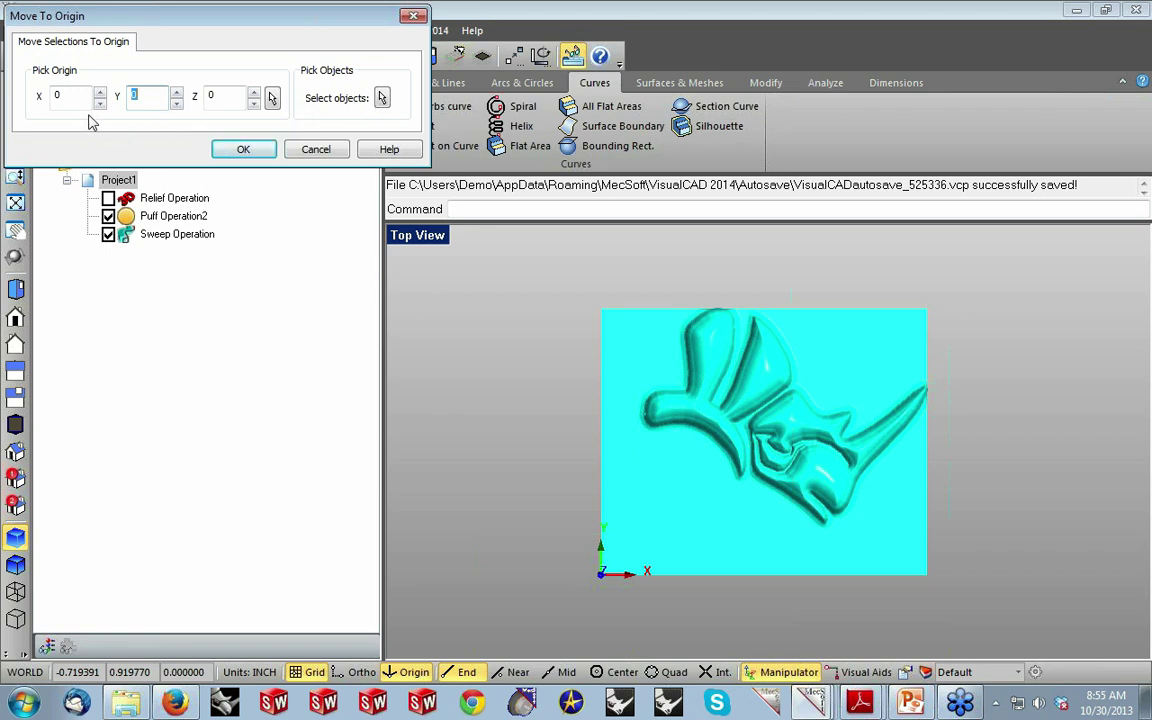
left_click(383, 98)
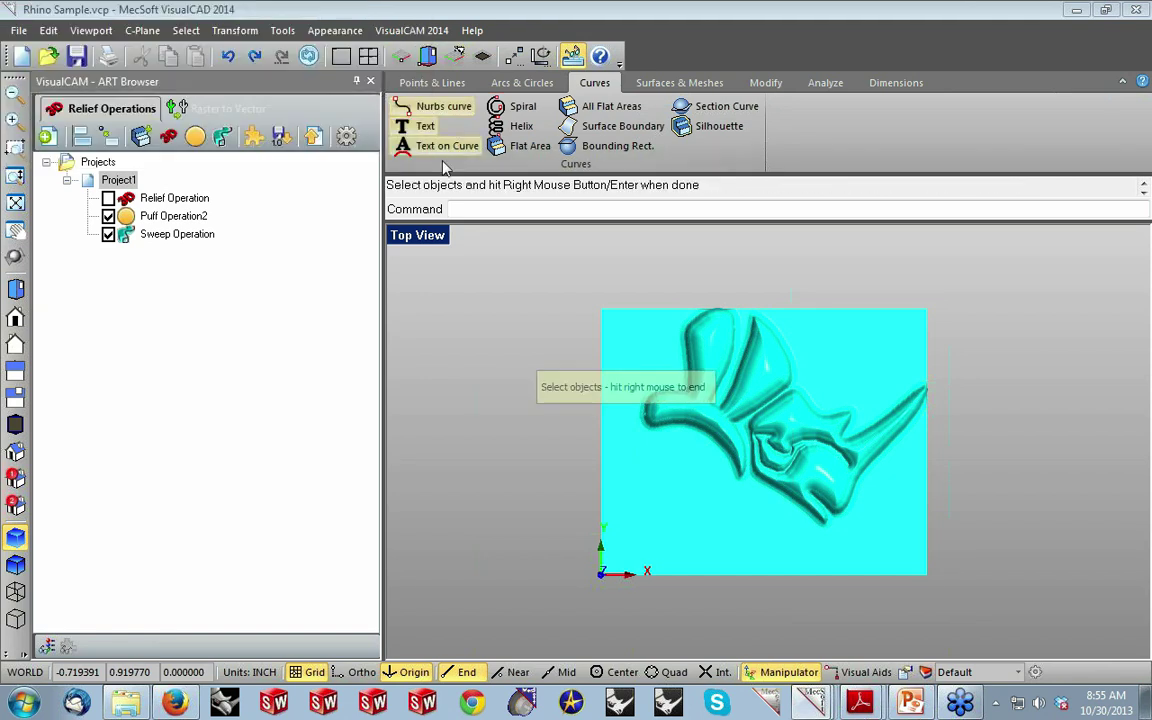
left_click_drag(592, 295, 965, 532)
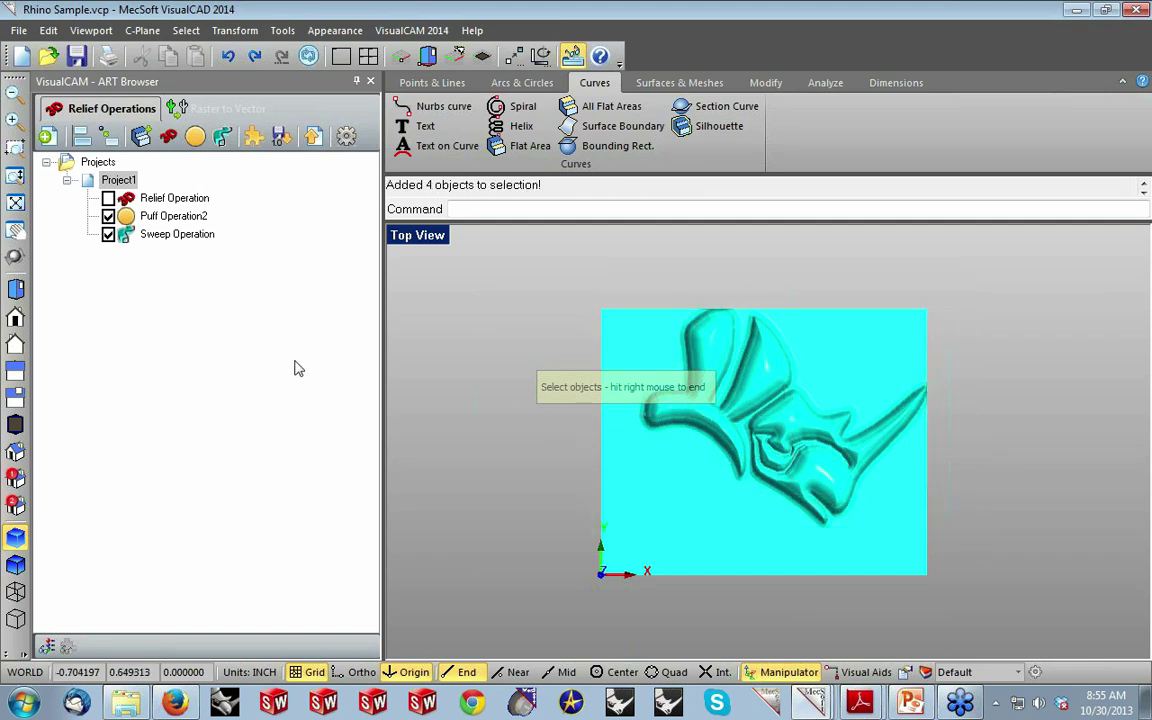
right_click(280, 330)
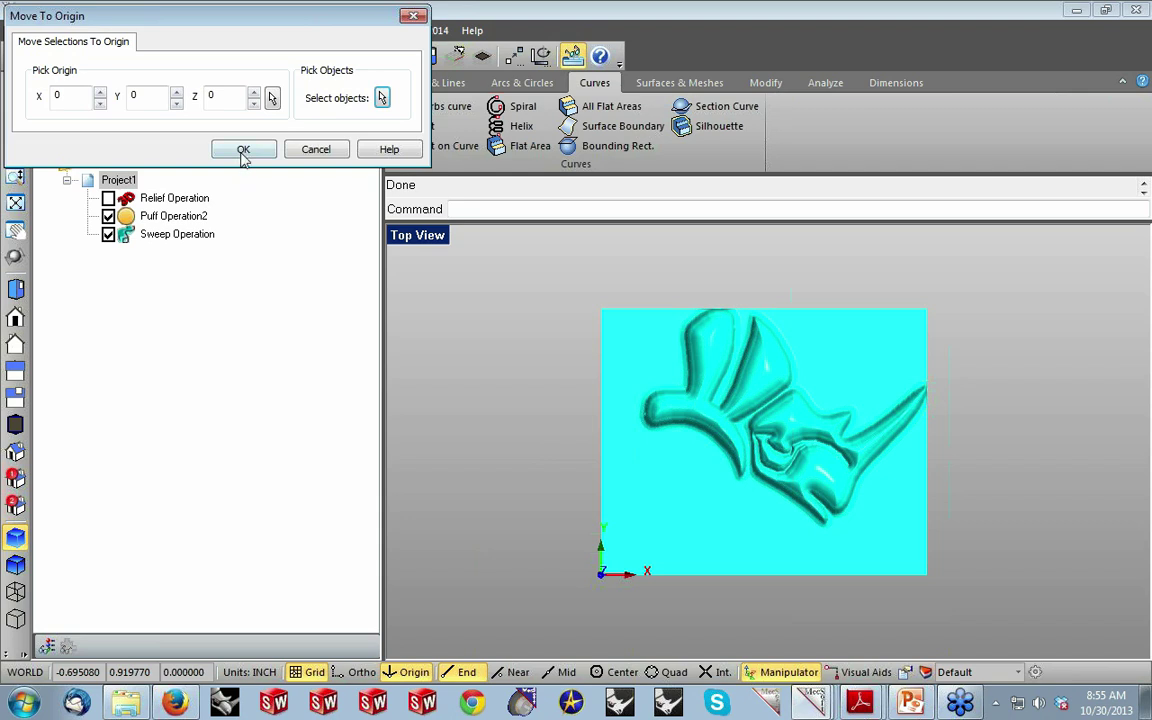
left_click(243, 150)
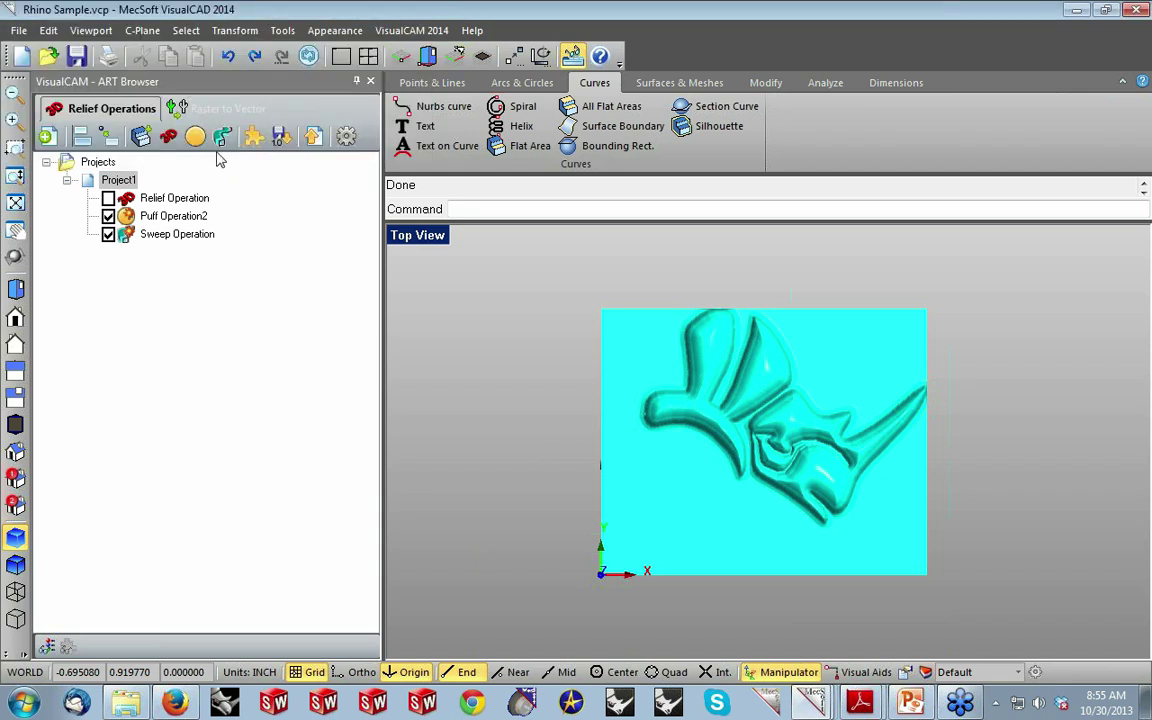
right_click(90, 183)
left_click(137, 192)
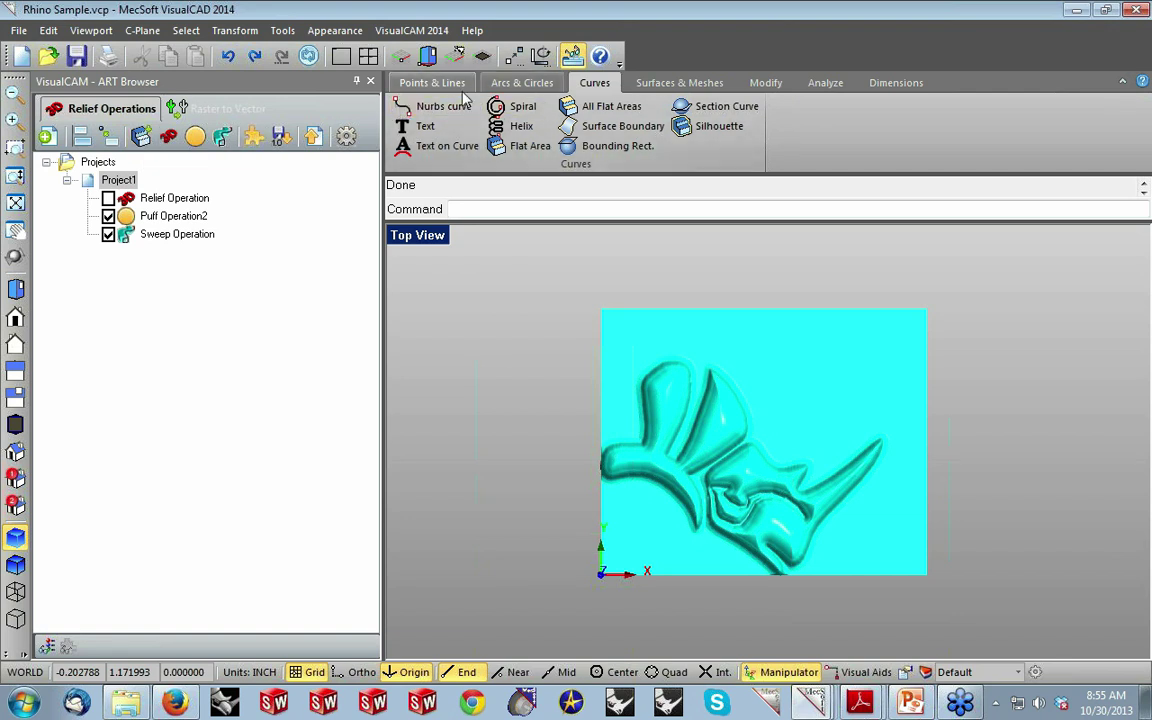
With Origin, End and Grid snapping turned off, draw a rectangle on the relief's flat area above the horn and show it in Iso view.
left_click(428, 83)
left_click(684, 126)
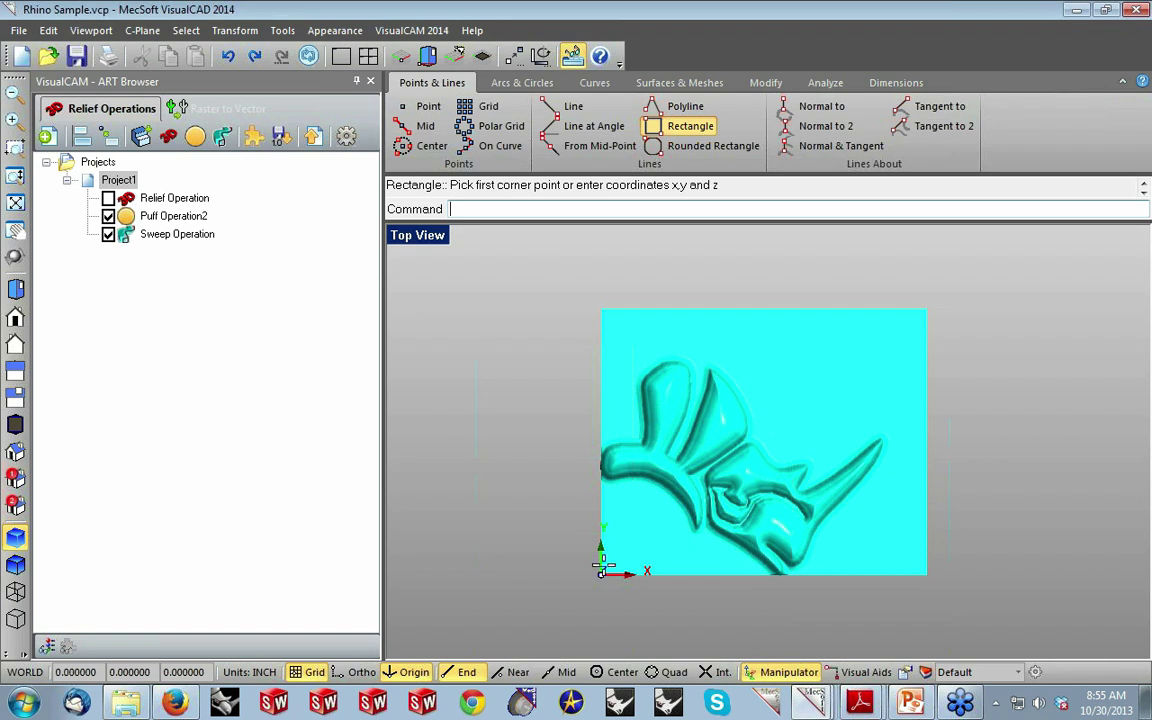
left_click(416, 673)
left_click(467, 673)
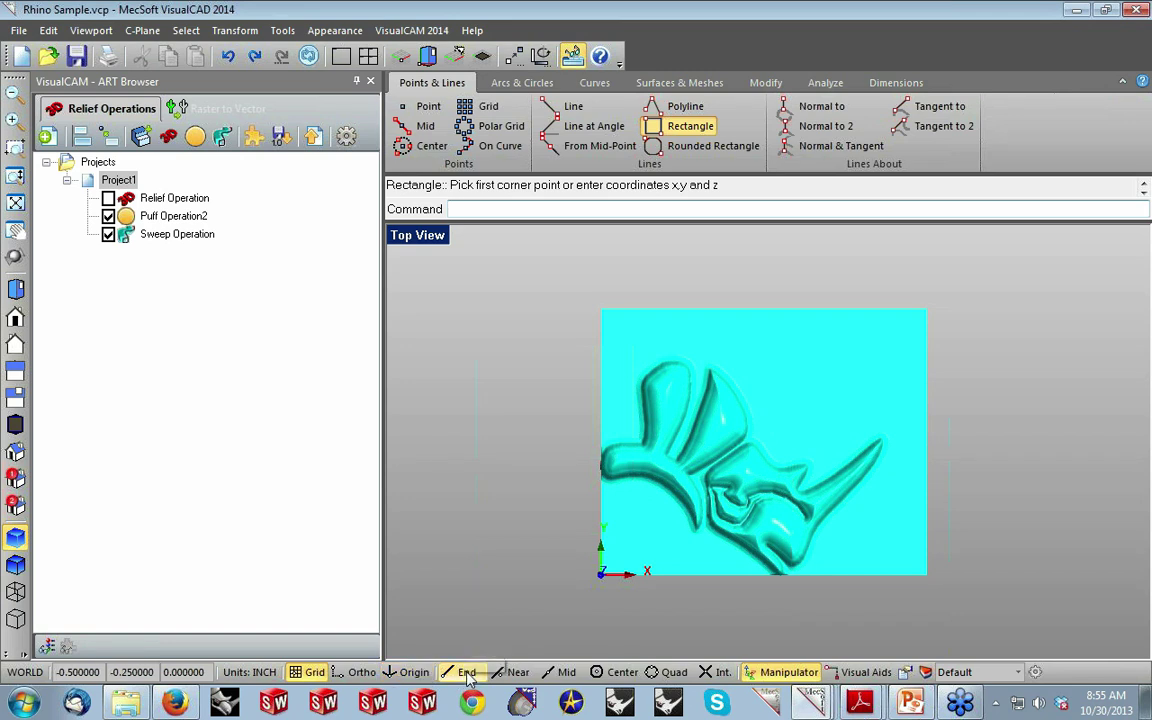
left_click(310, 671)
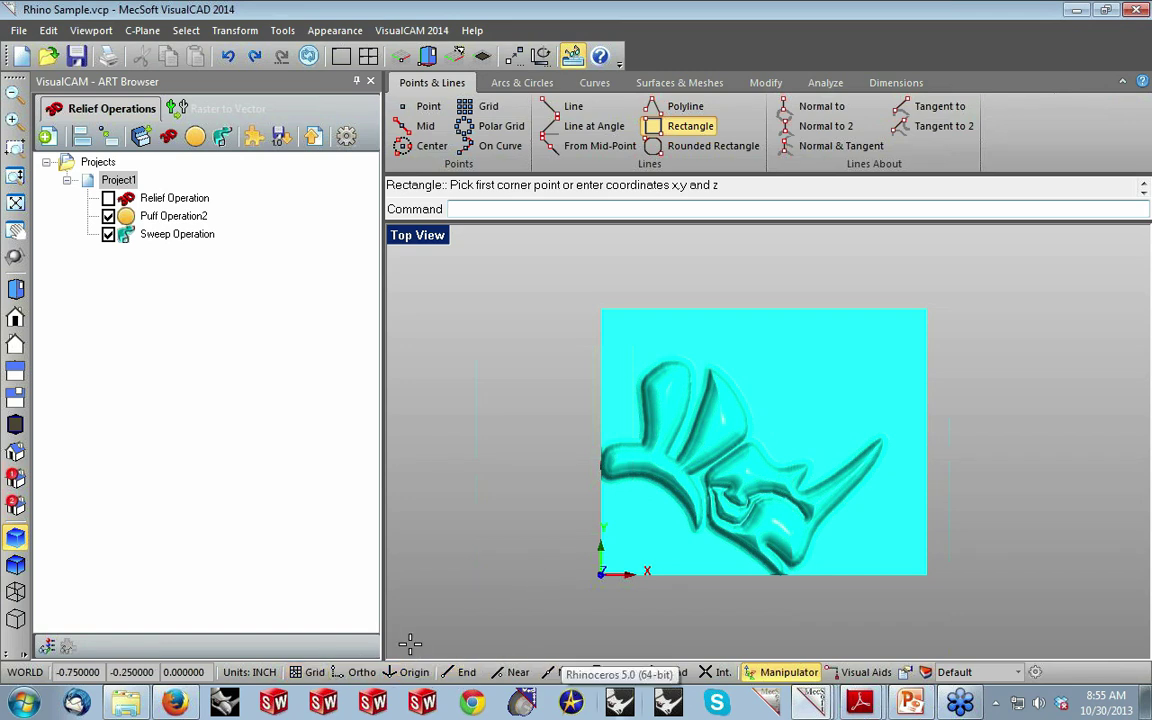
left_click(759, 343)
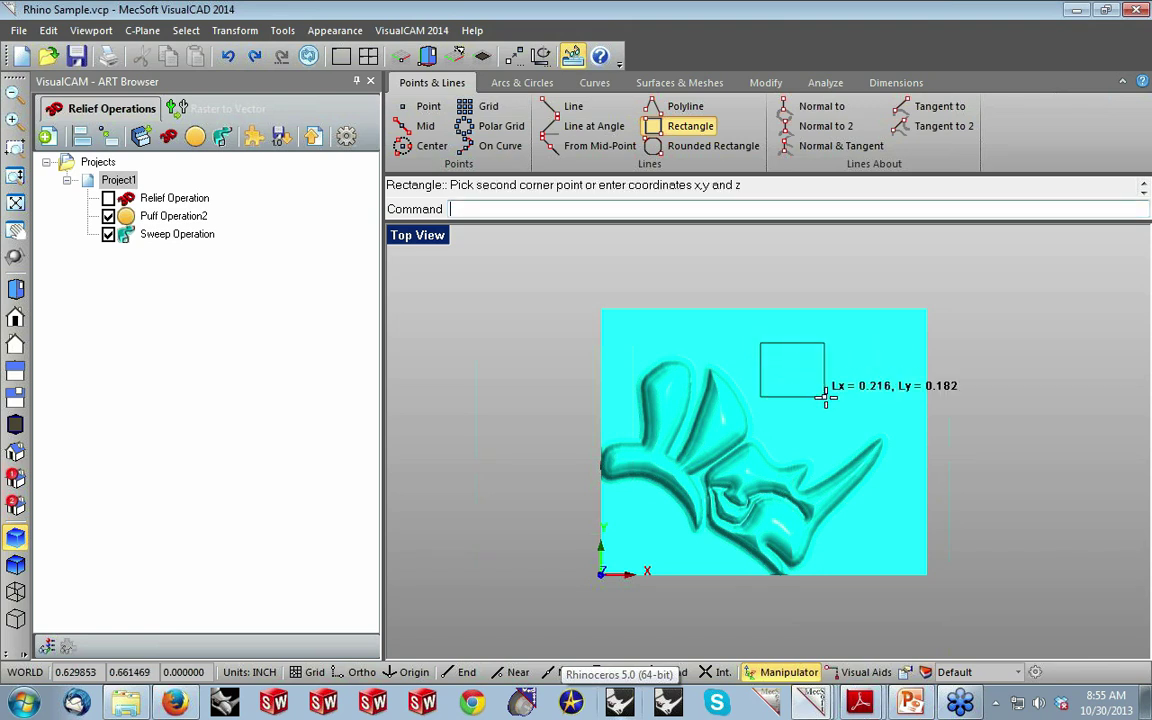
key("Escape")
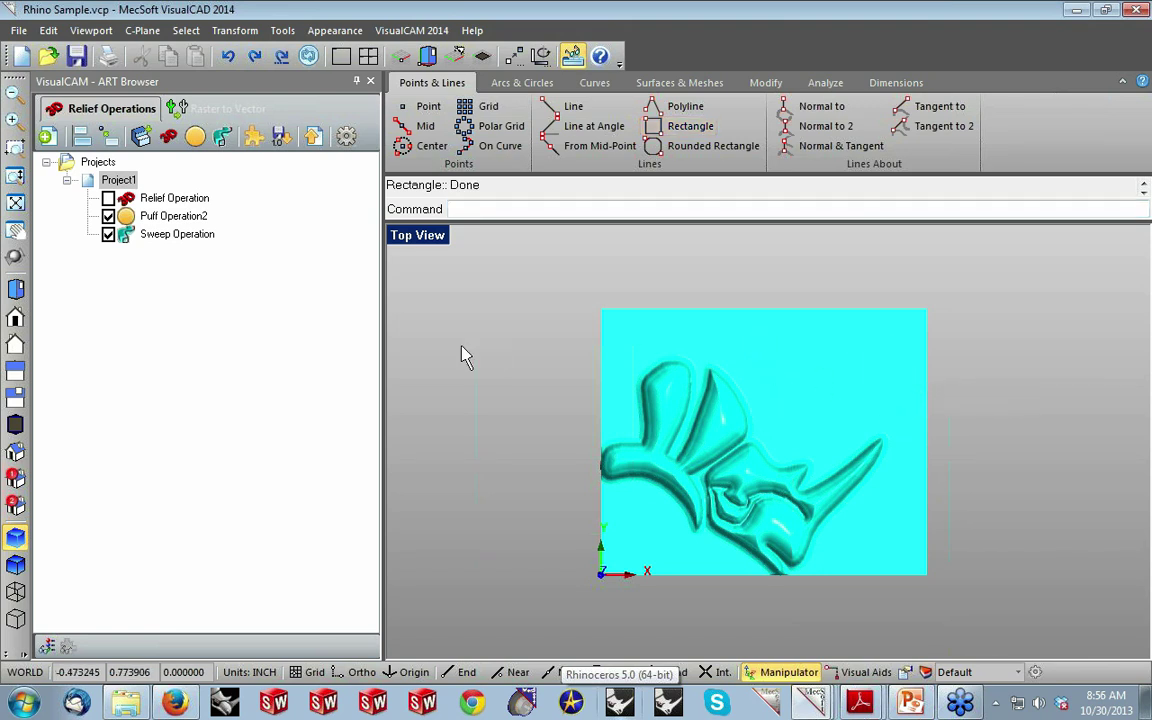
left_click(15, 452)
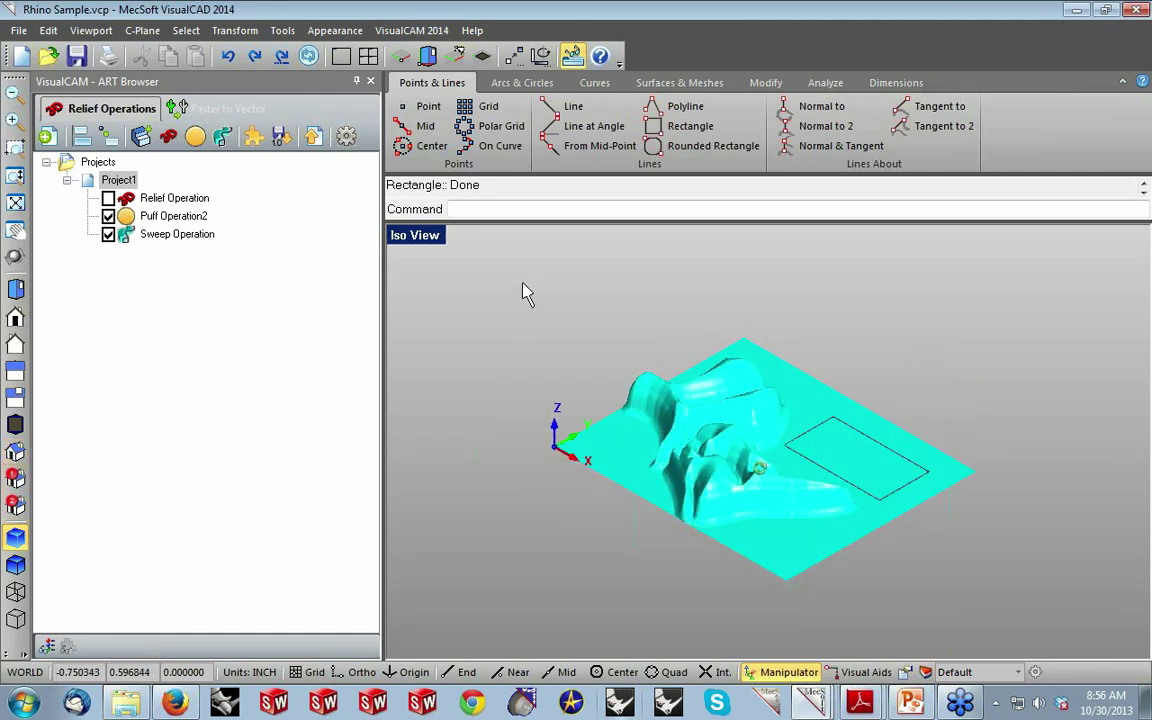
Extrude the rectangle on the relief's flat area into a solid mesh block with an extrusion distance of 0.1.
left_click(688, 84)
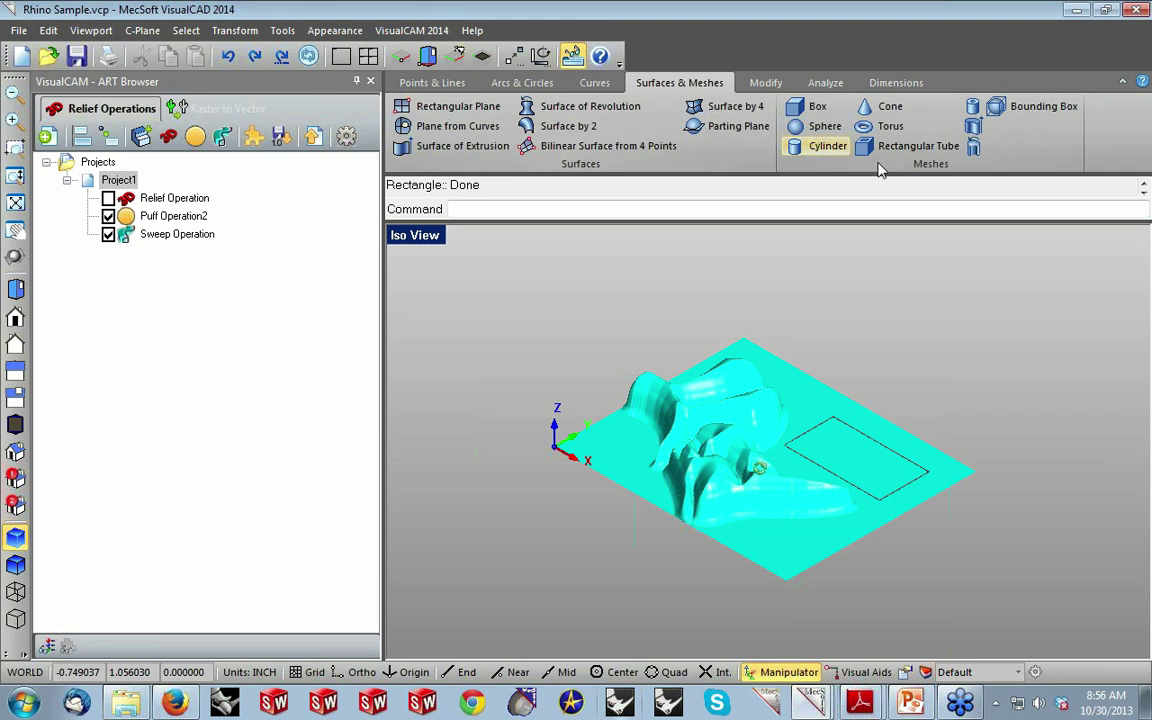
left_click(973, 126)
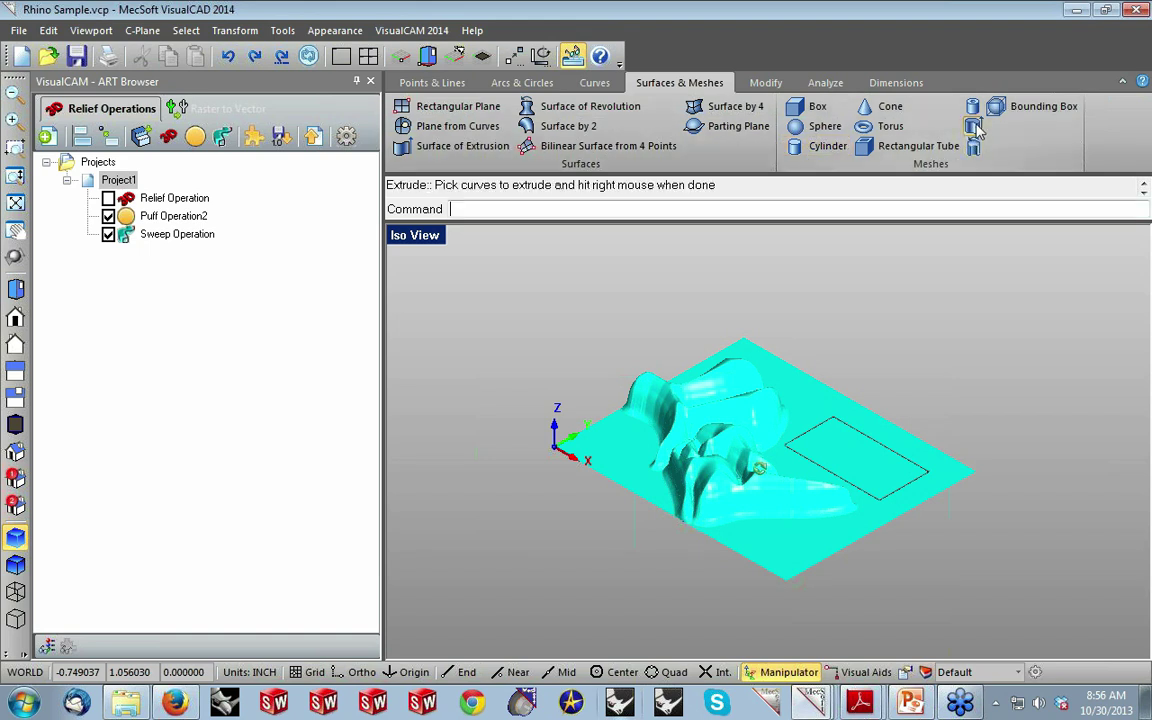
left_click(885, 451)
right_click(869, 450)
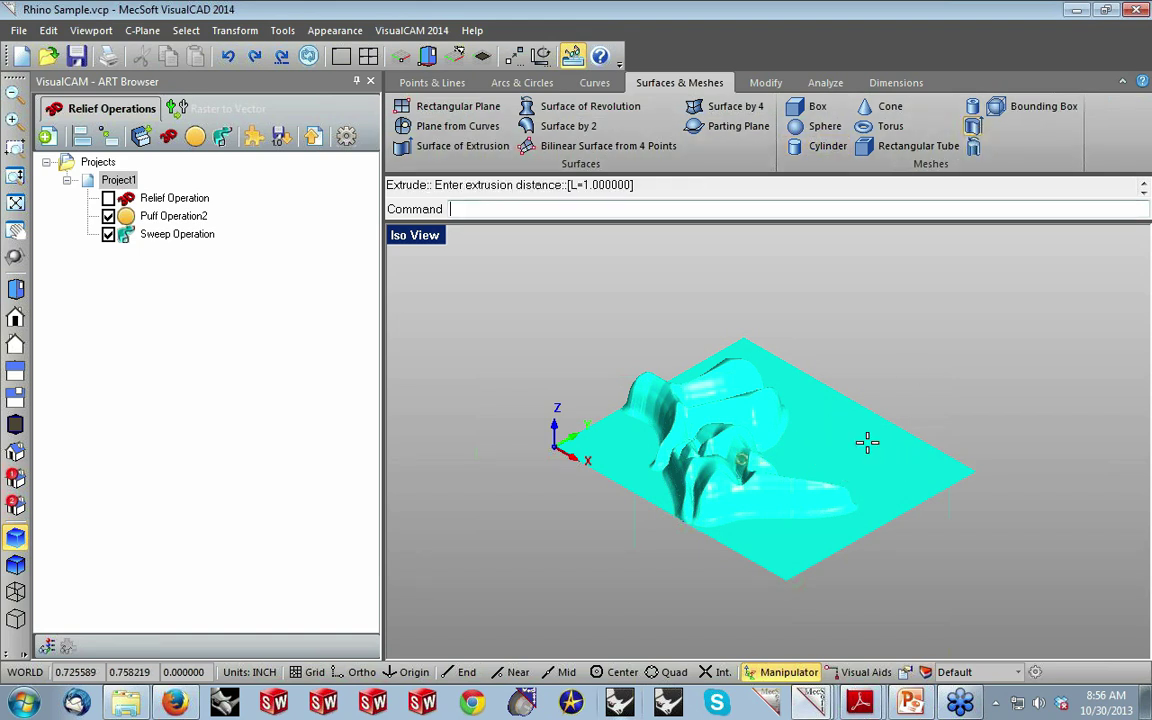
type("0.1")
key("Return")
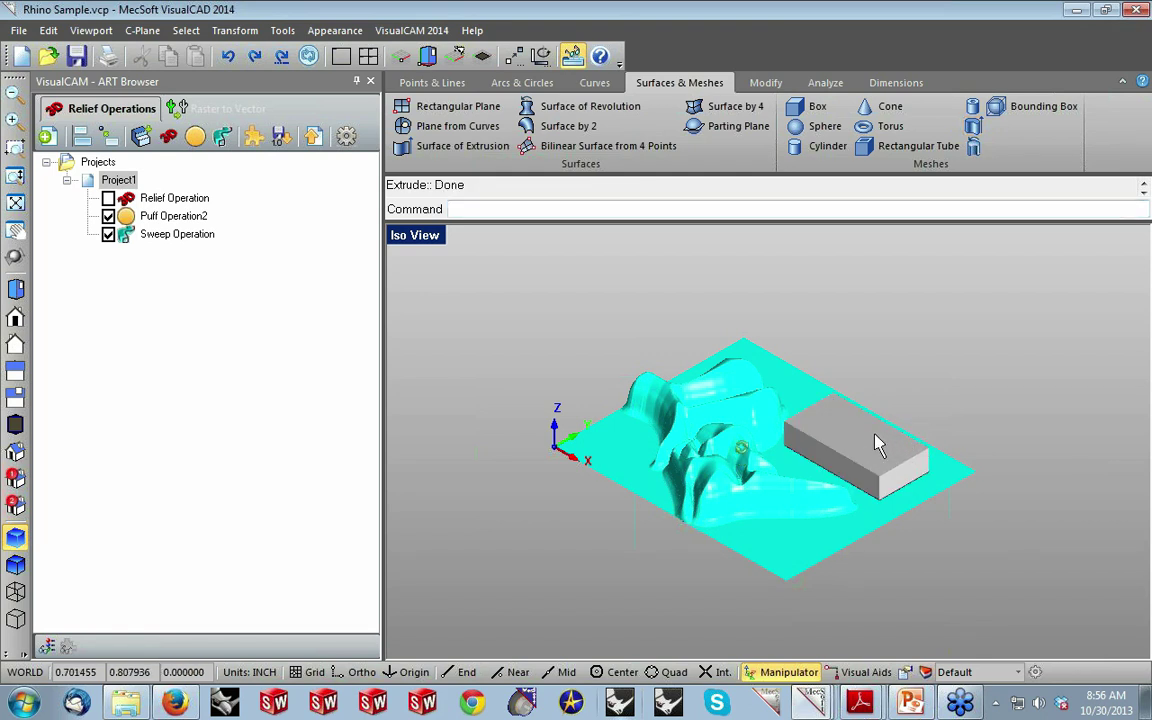
Convert the extruded block to a relief with Convert Native Geometry and display the combined Project1.
left_click(873, 443)
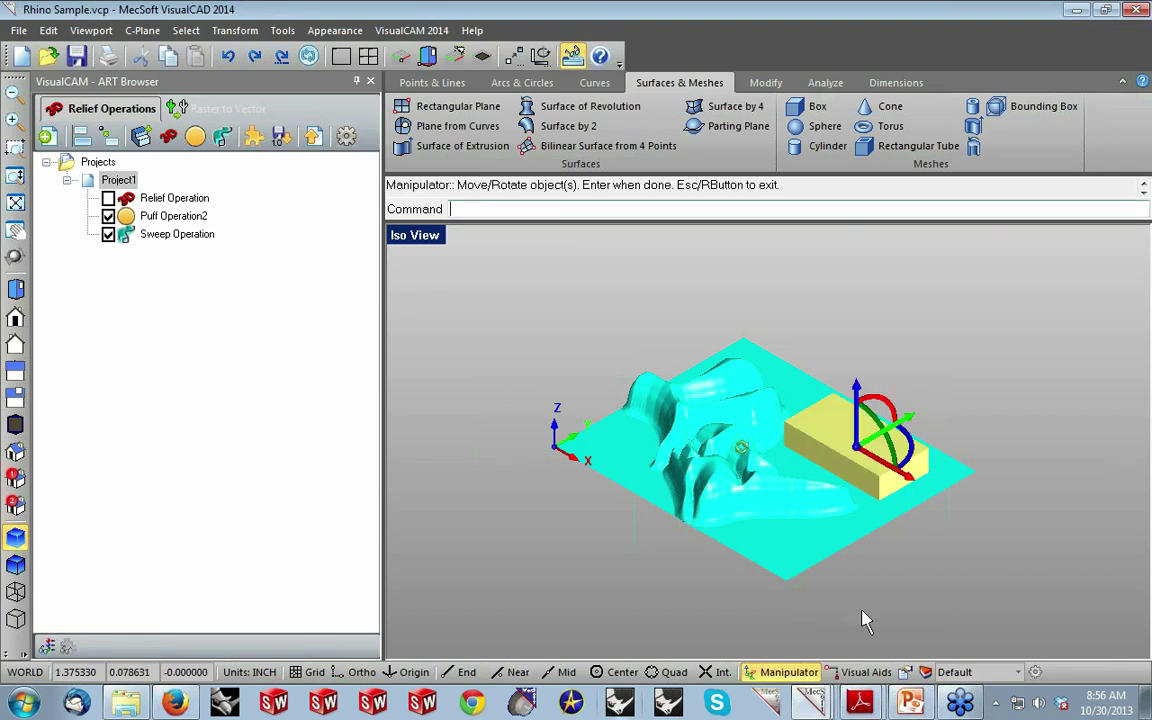
key("Escape")
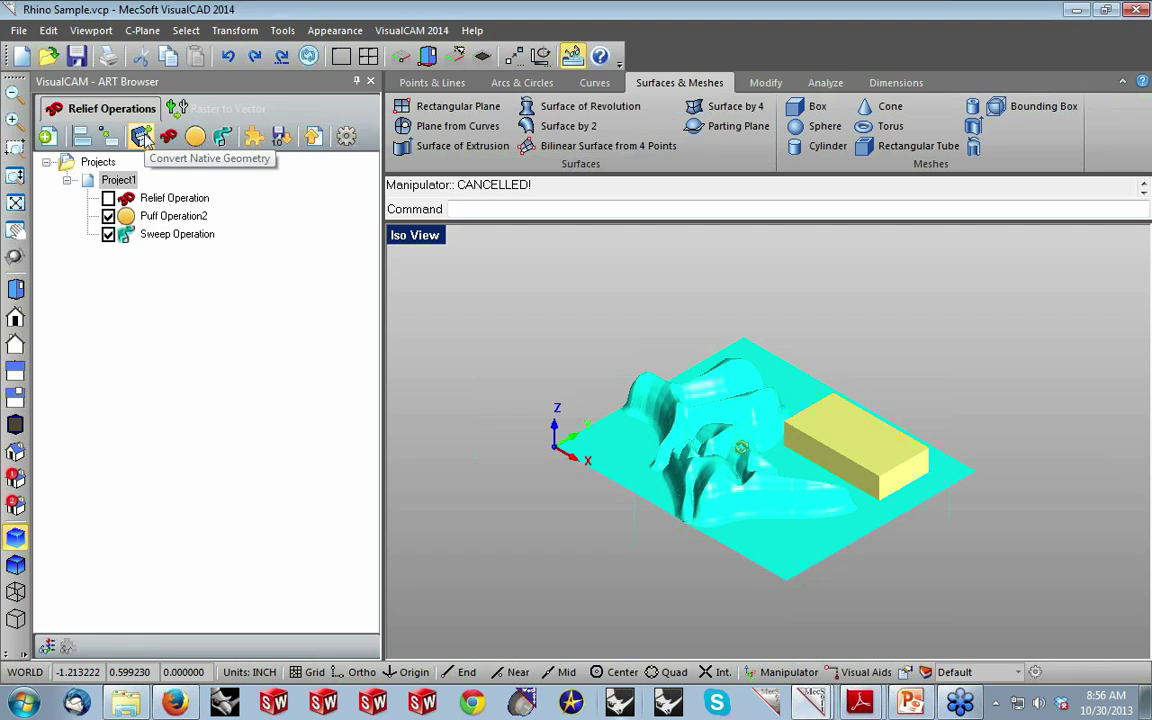
left_click(141, 136)
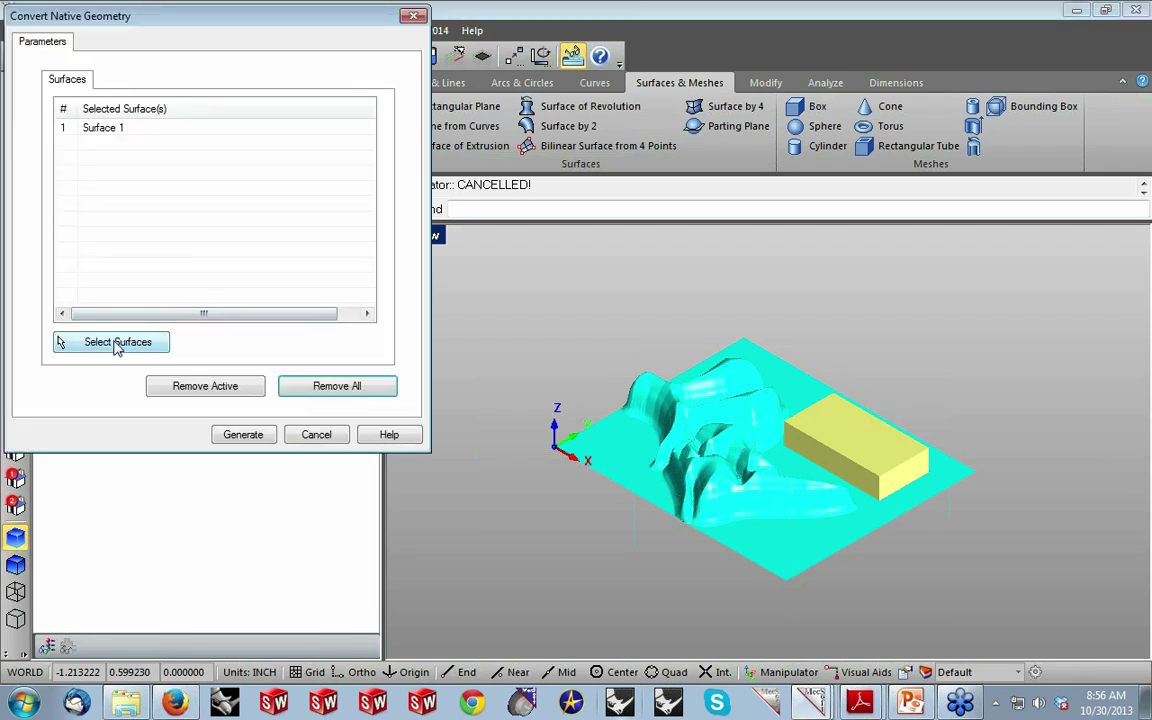
left_click(98, 344)
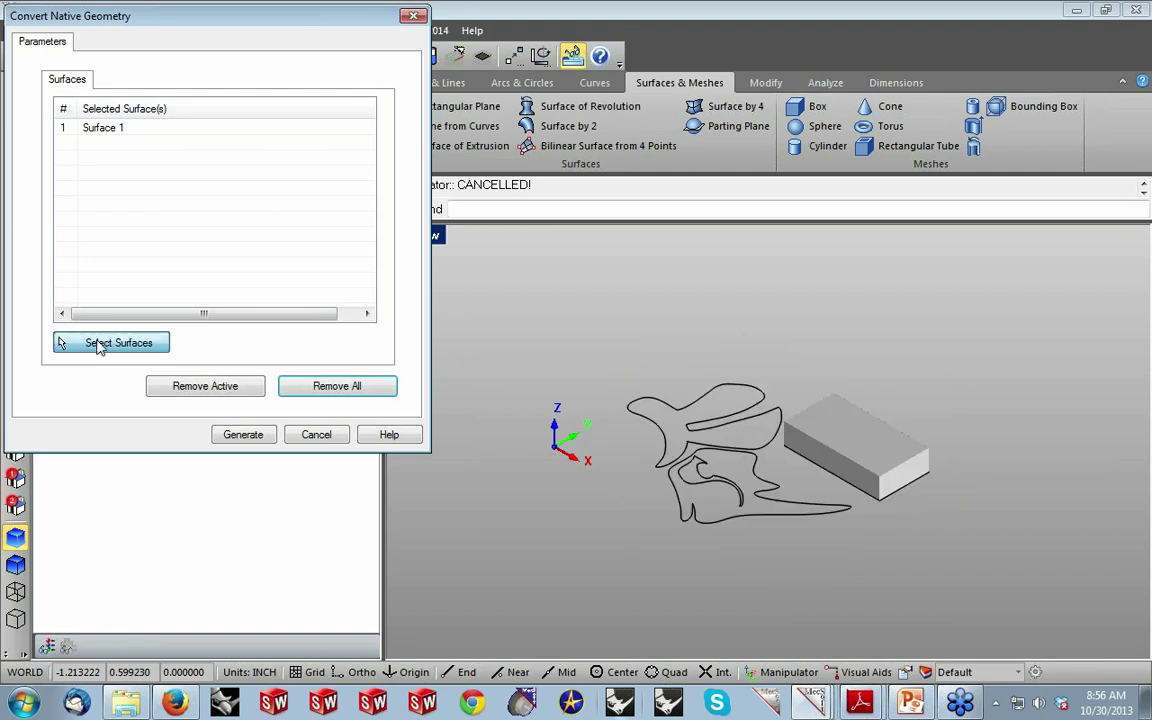
left_click(865, 449)
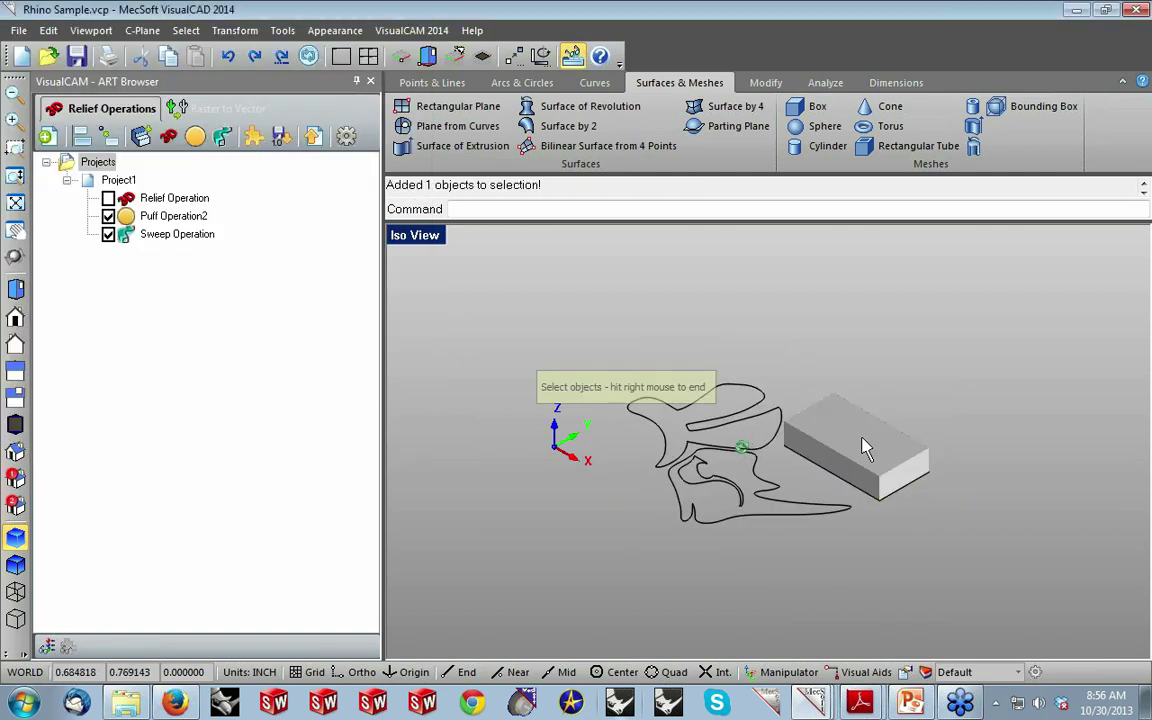
right_click(866, 449)
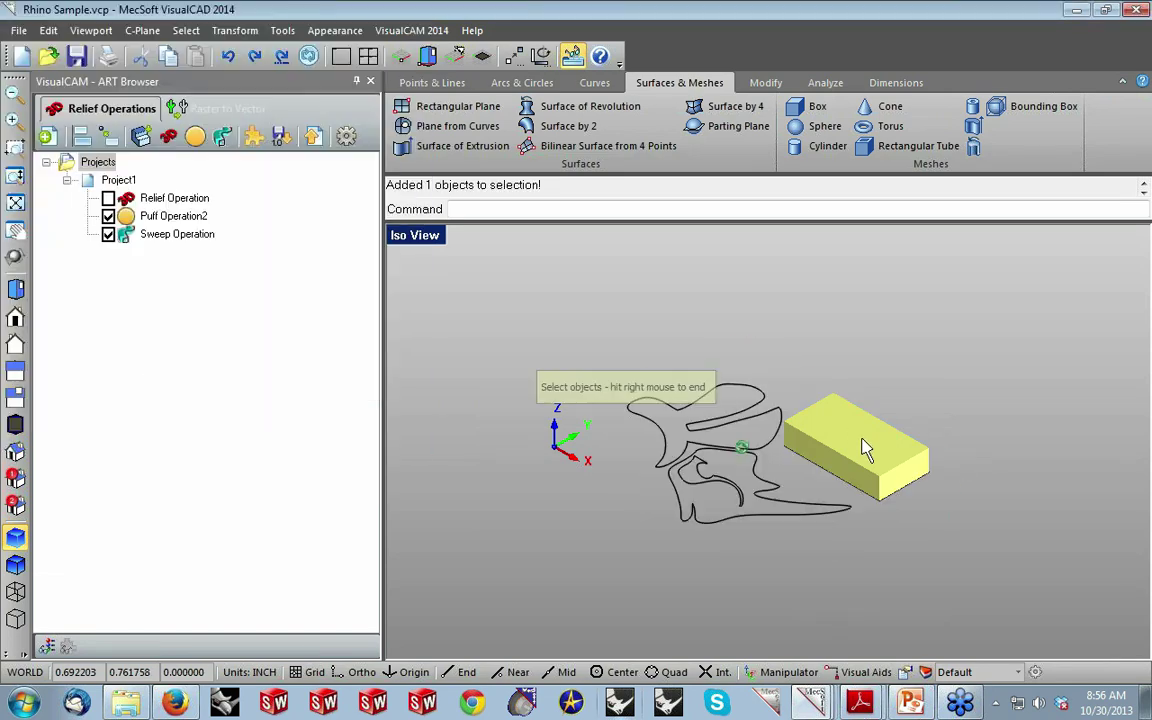
right_click(866, 449)
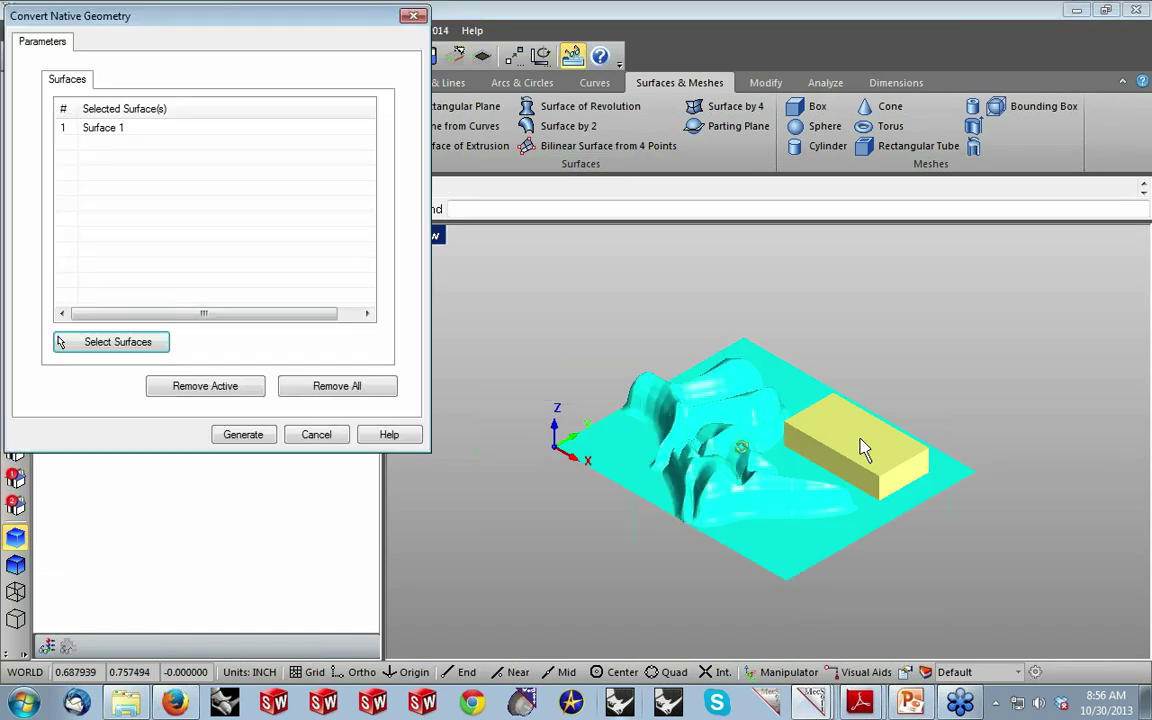
left_click(243, 435)
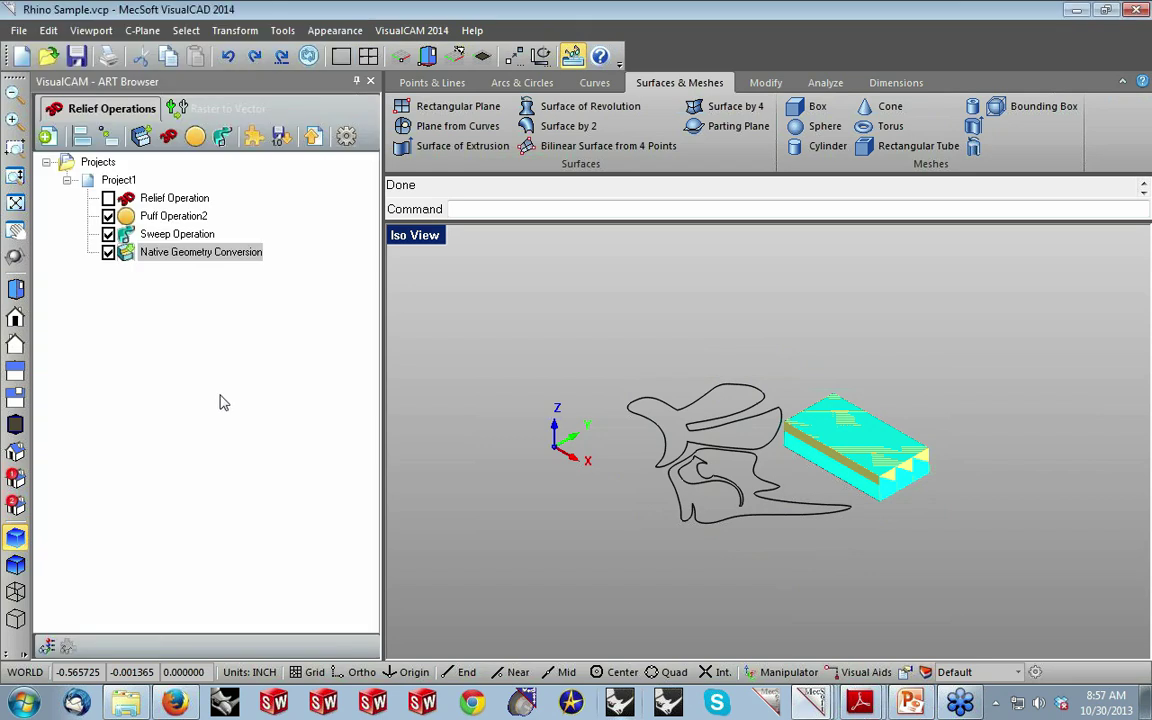
left_click(90, 182)
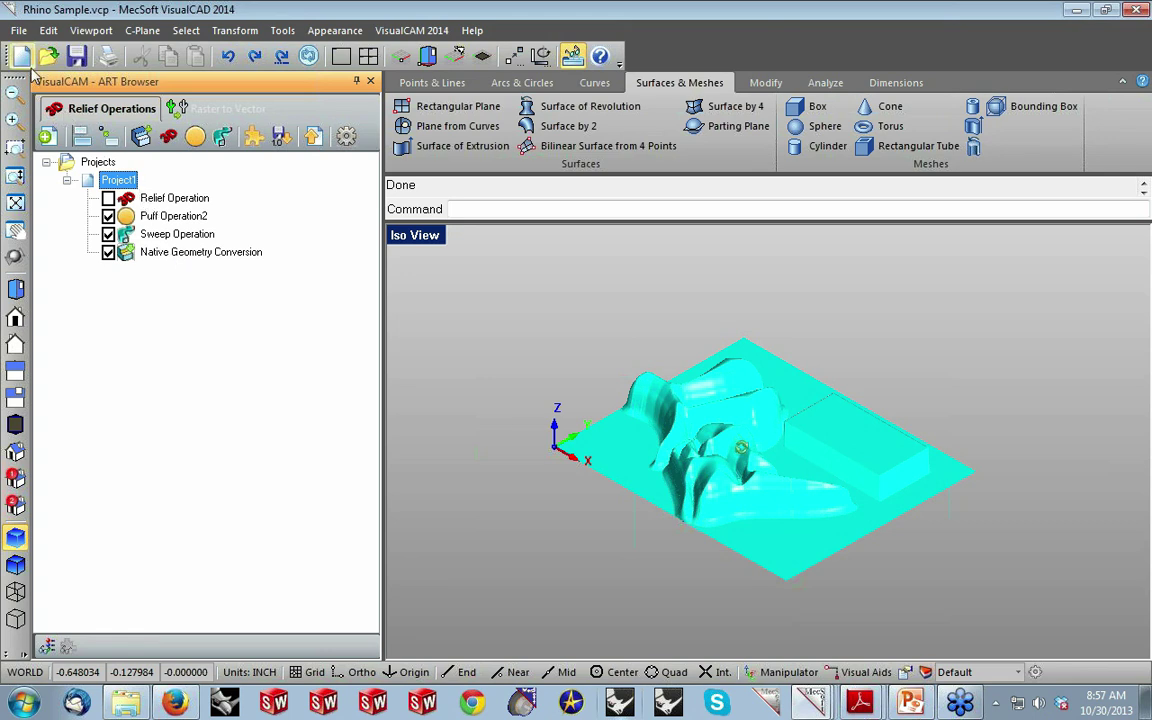
Set Project1's length to 5 inches, lower its dots-per-inch resolution, regenerate it and show the Top view.
double_click(90, 184)
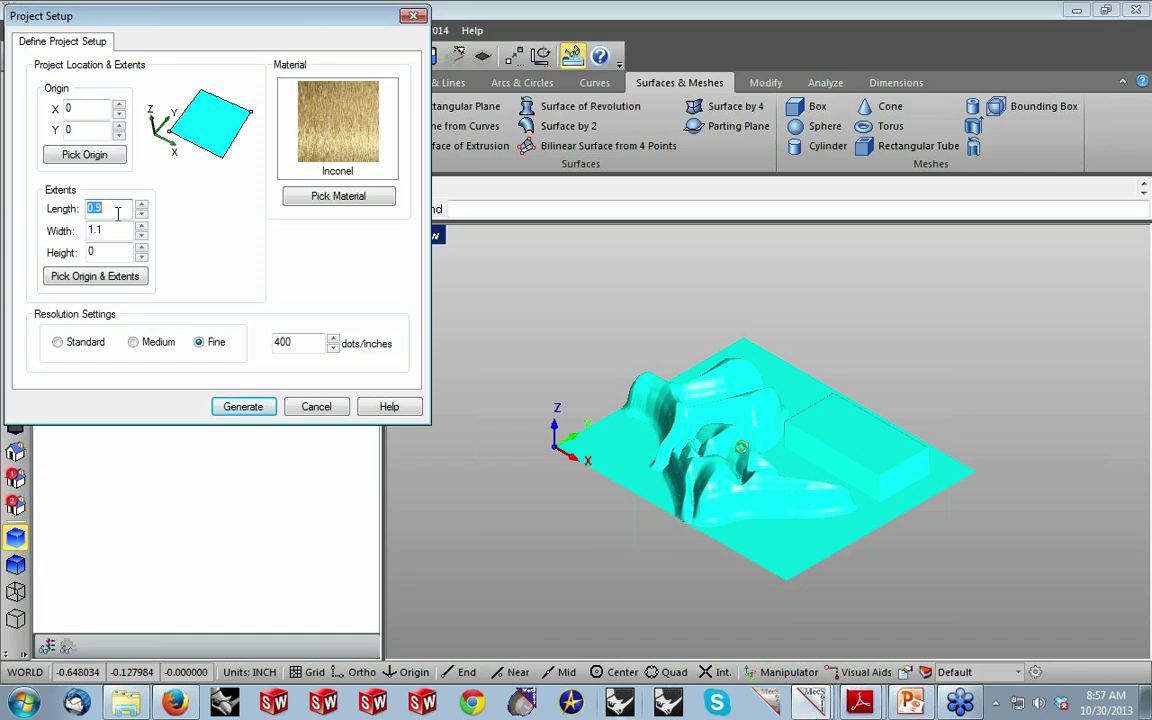
type("5")
key("Tab")
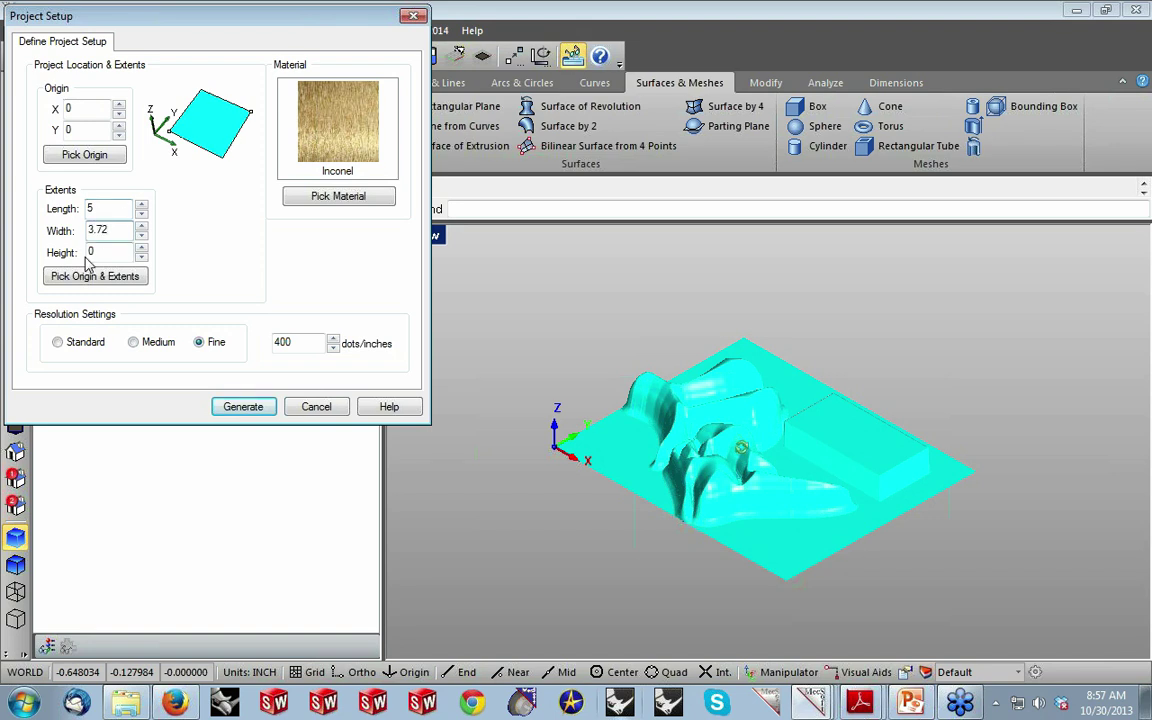
double_click(297, 344)
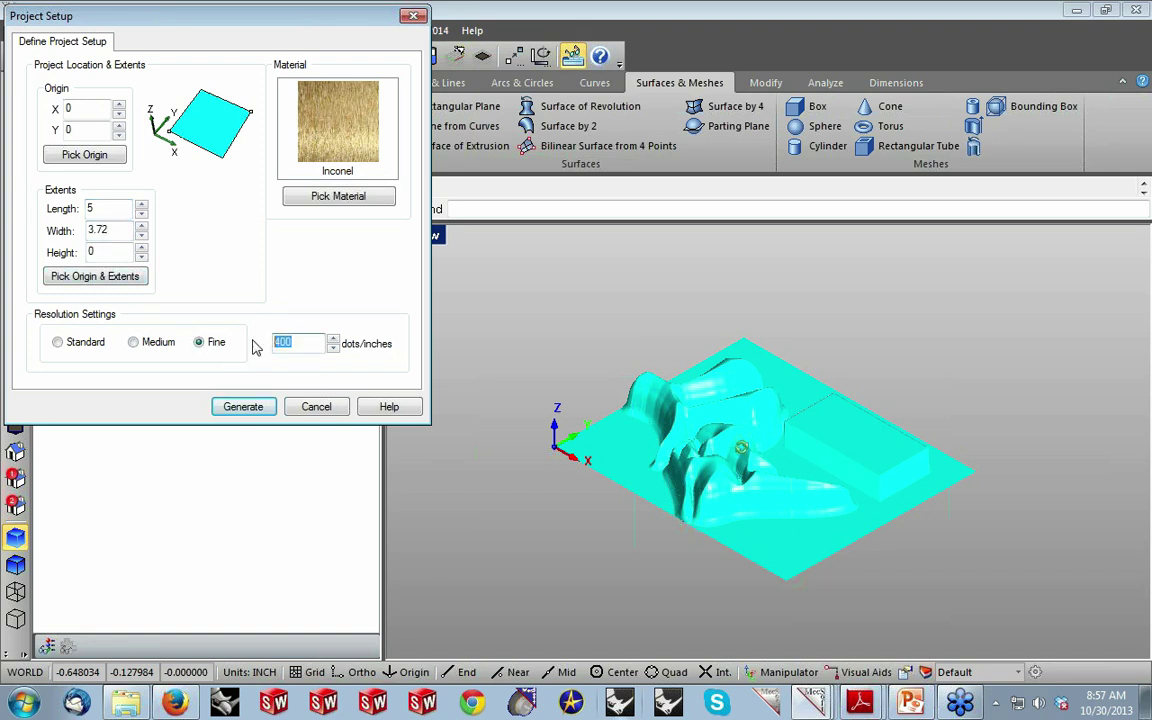
type("1")
left_click(240, 406)
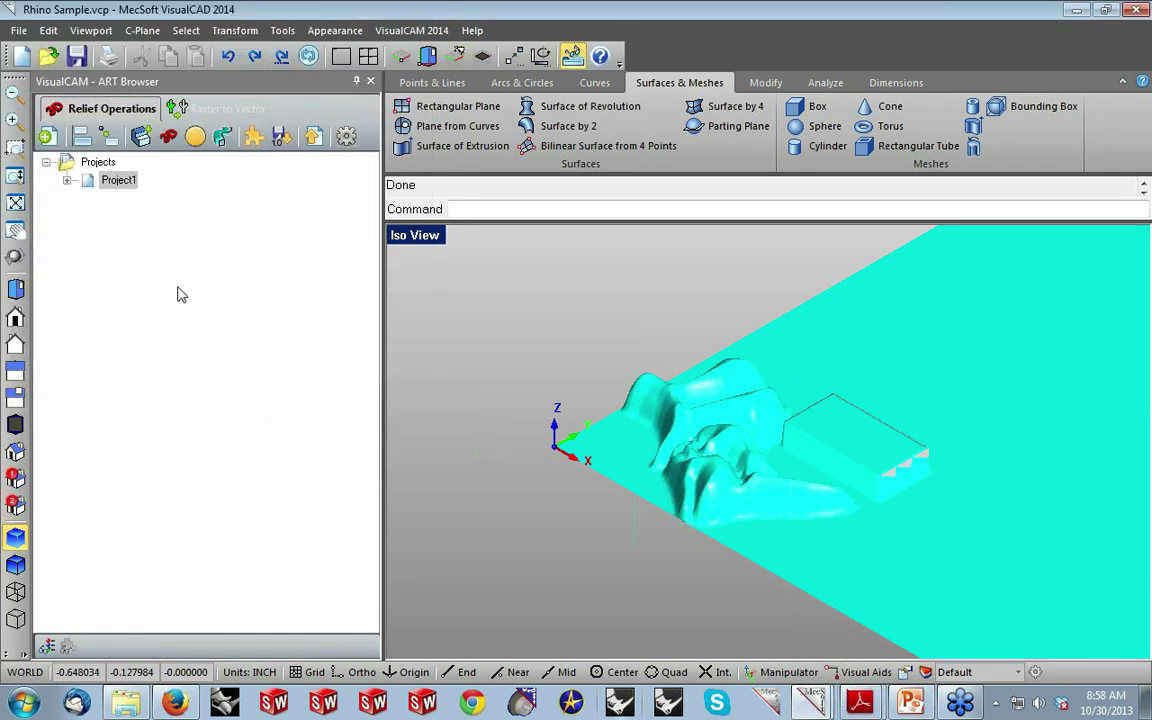
left_click(16, 290)
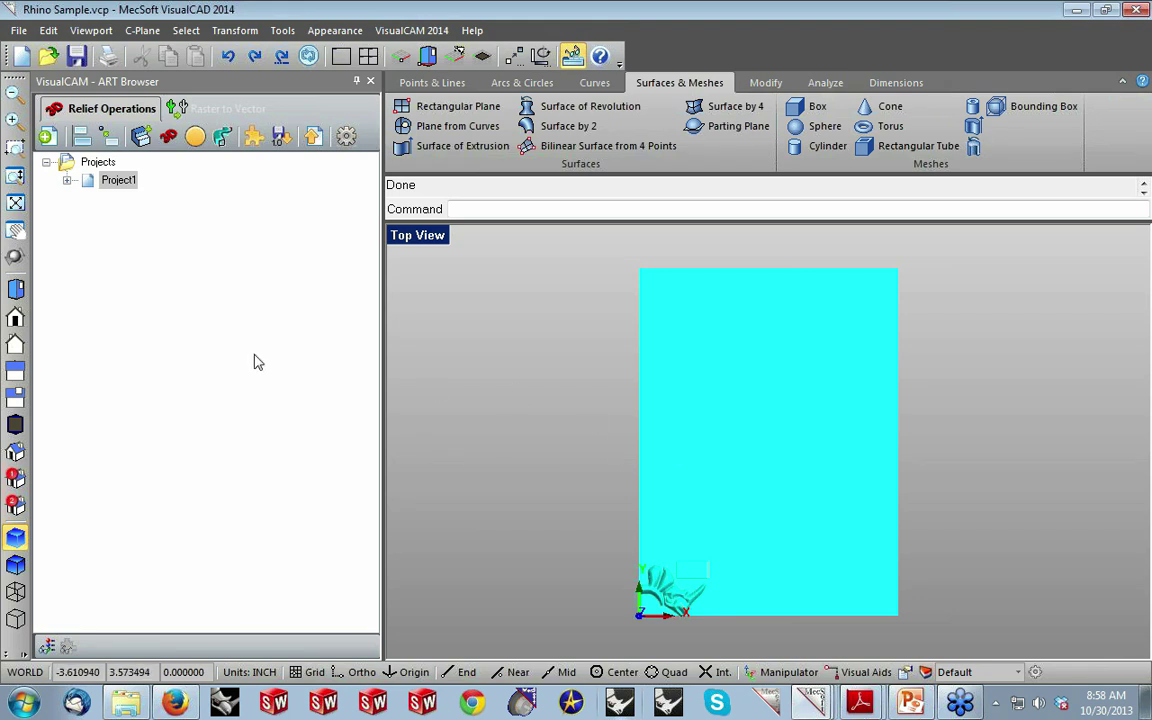
Load the Army Shape.slb shape library and insert its Shape1 into Project1 with the Add Boolean type.
left_click(255, 140)
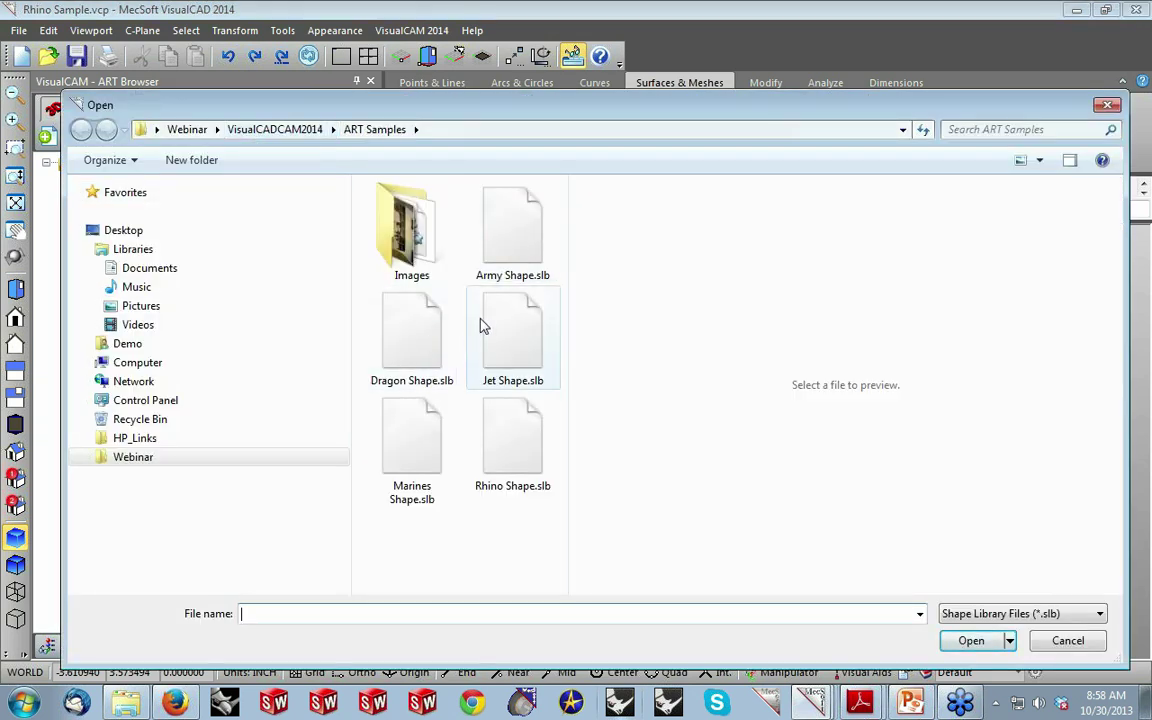
left_click(412, 336)
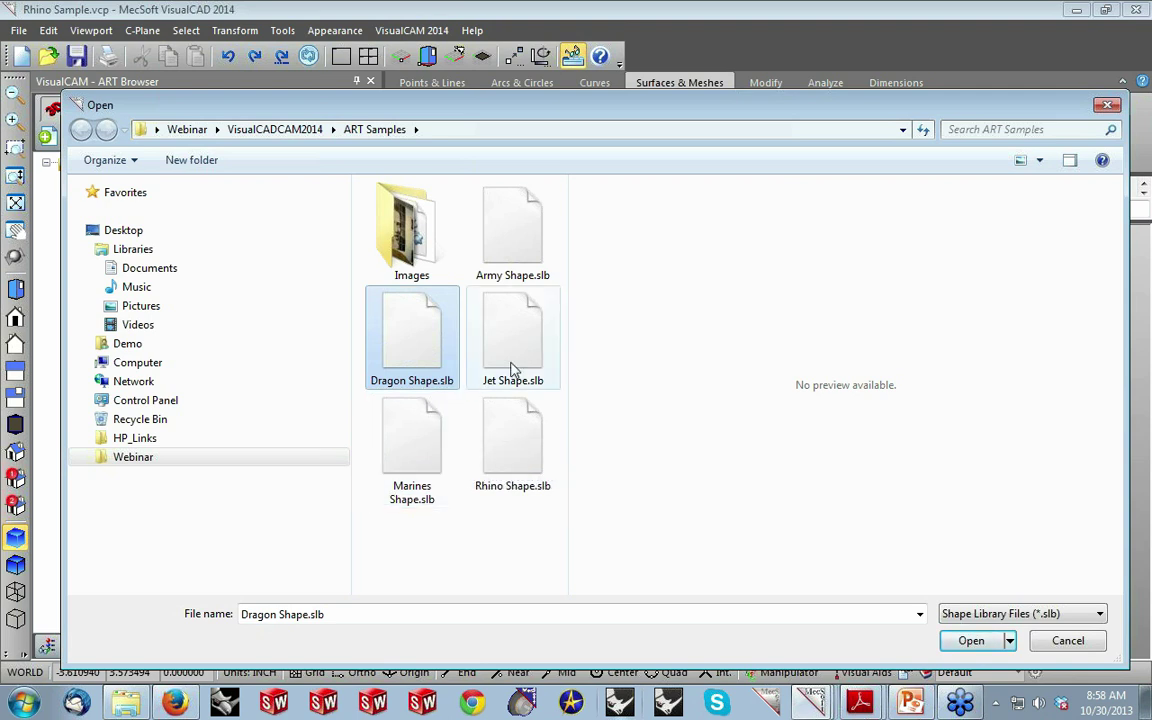
left_click(508, 231)
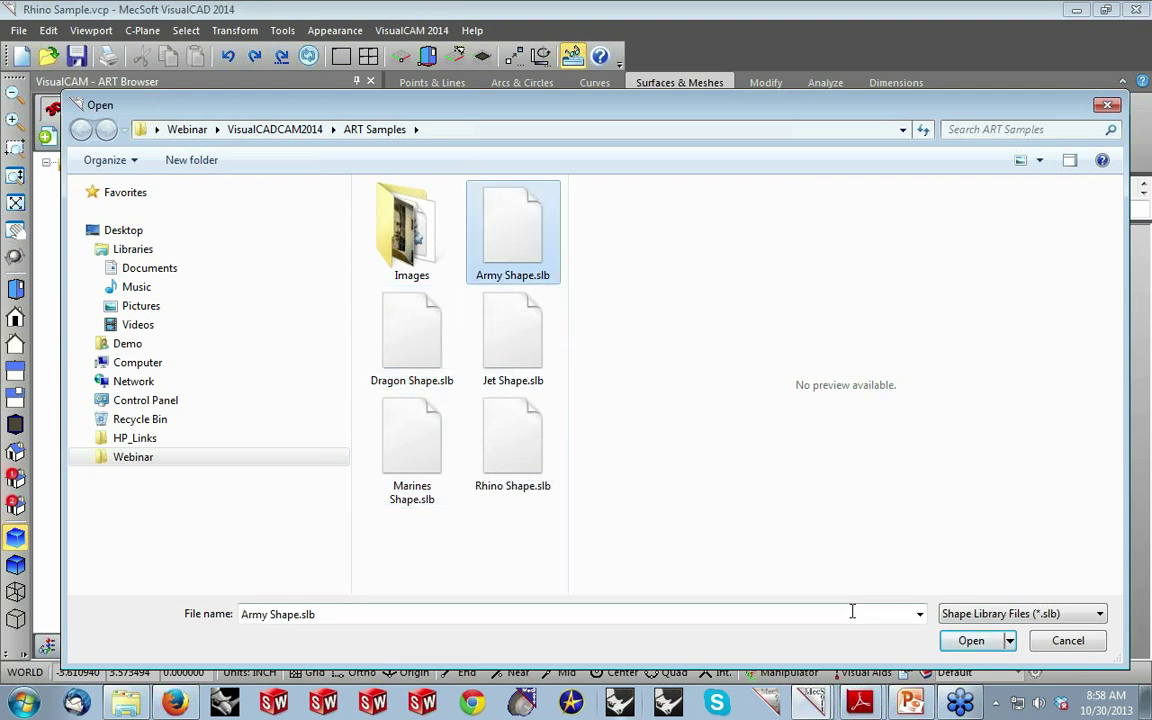
left_click(971, 641)
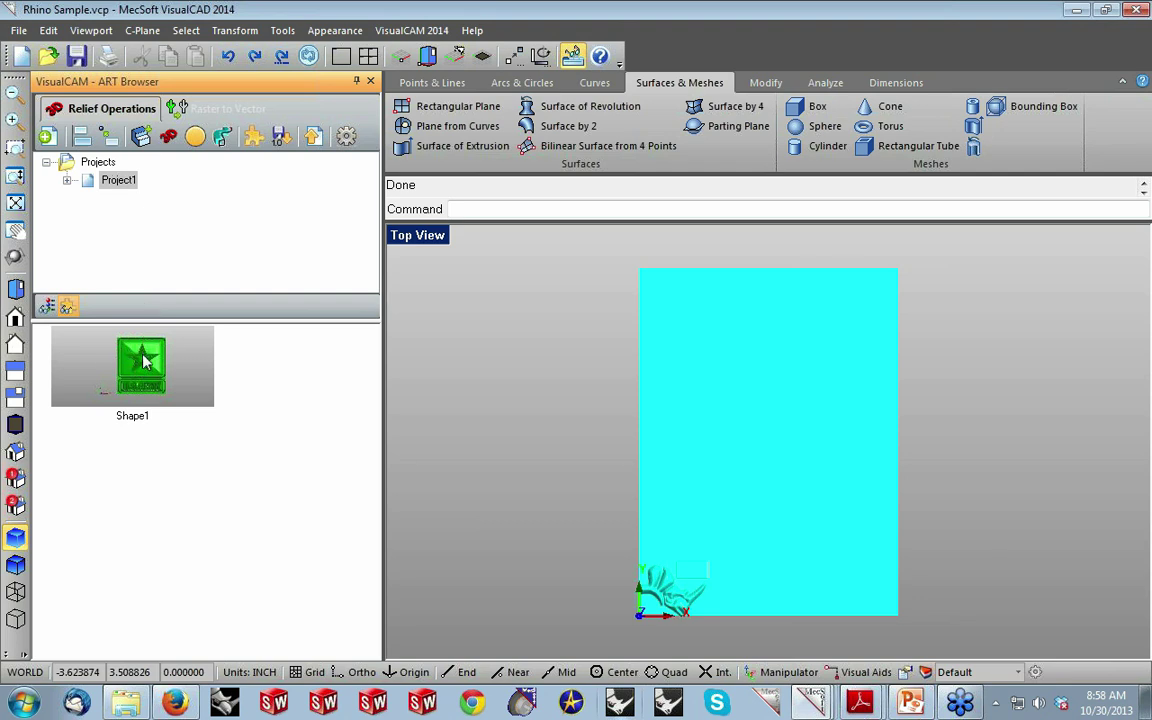
left_click_drag(143, 360, 90, 182)
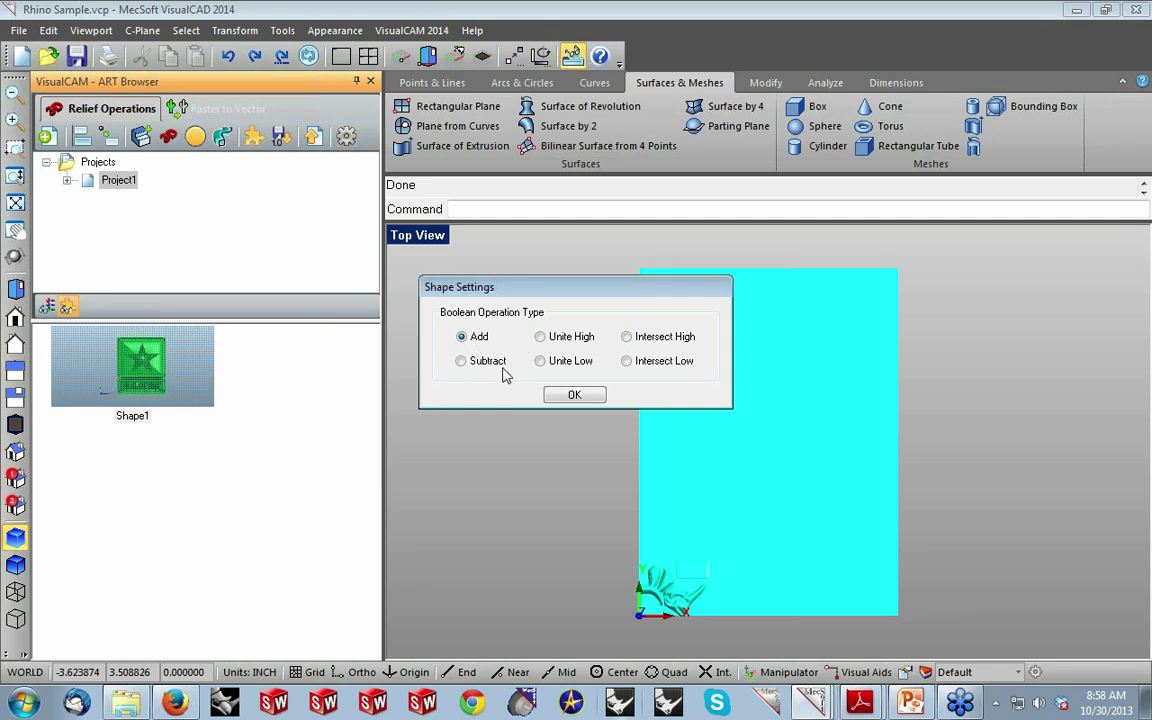
left_click(570, 396)
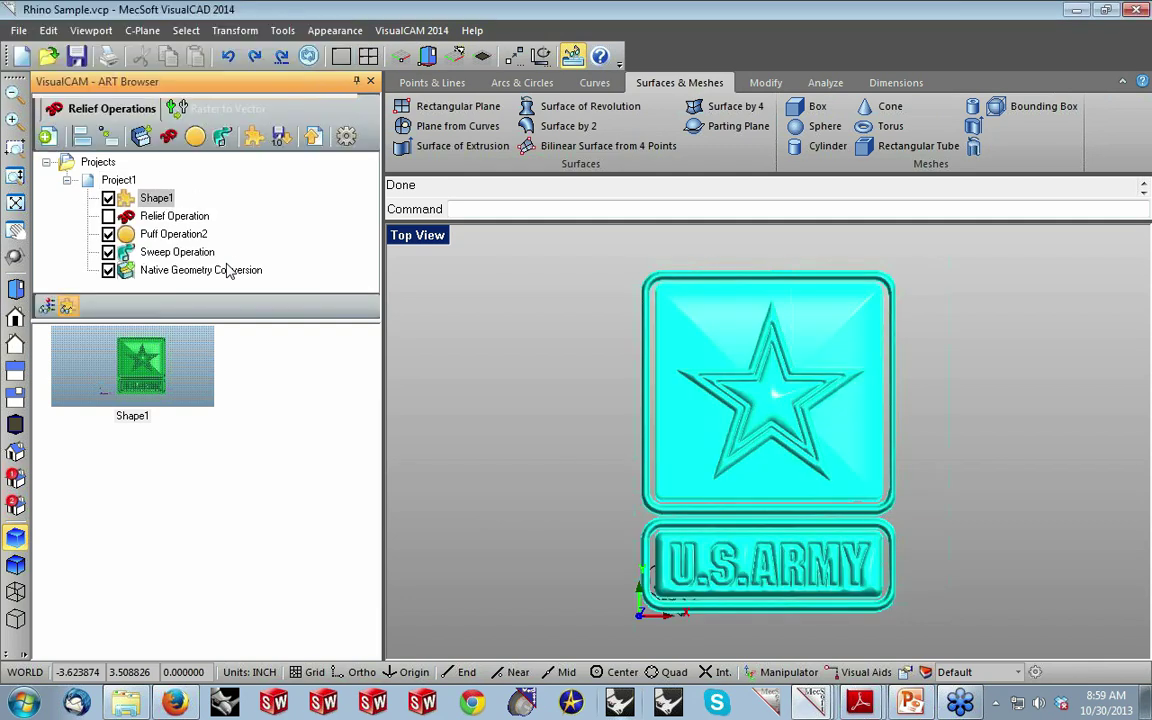
Examine the Shape1, Puff, Sweep and Native Geometry Conversion results in Project1 one at a time.
left_click(128, 198)
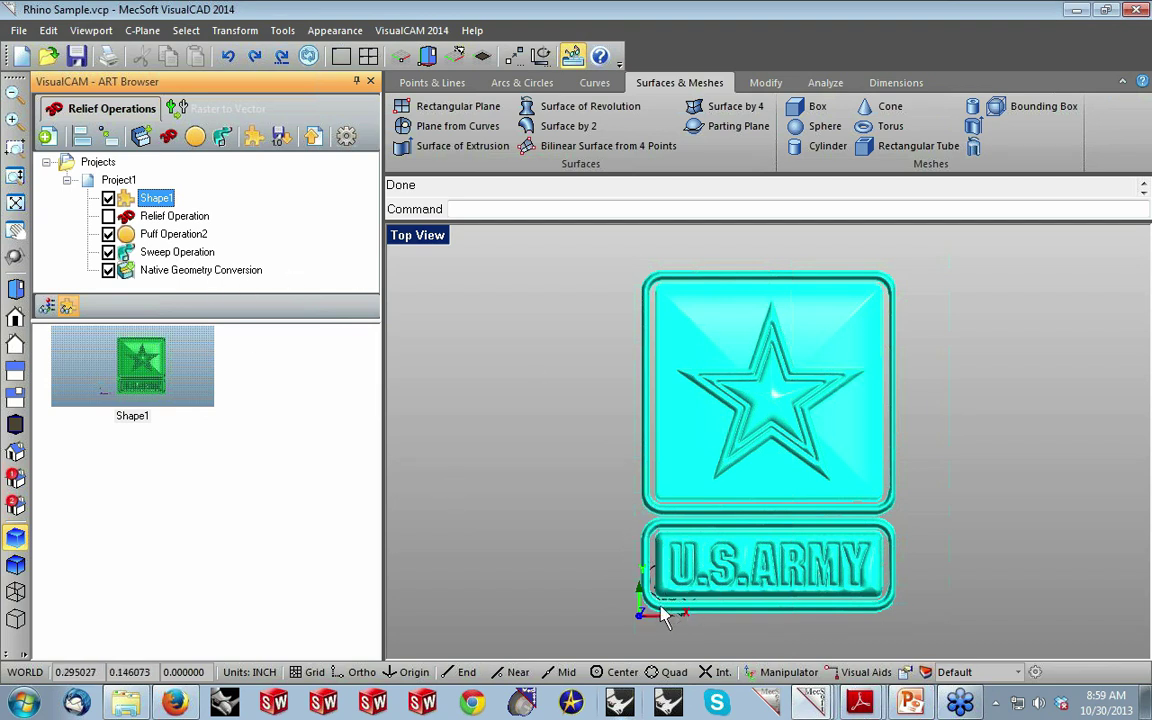
left_click(133, 236)
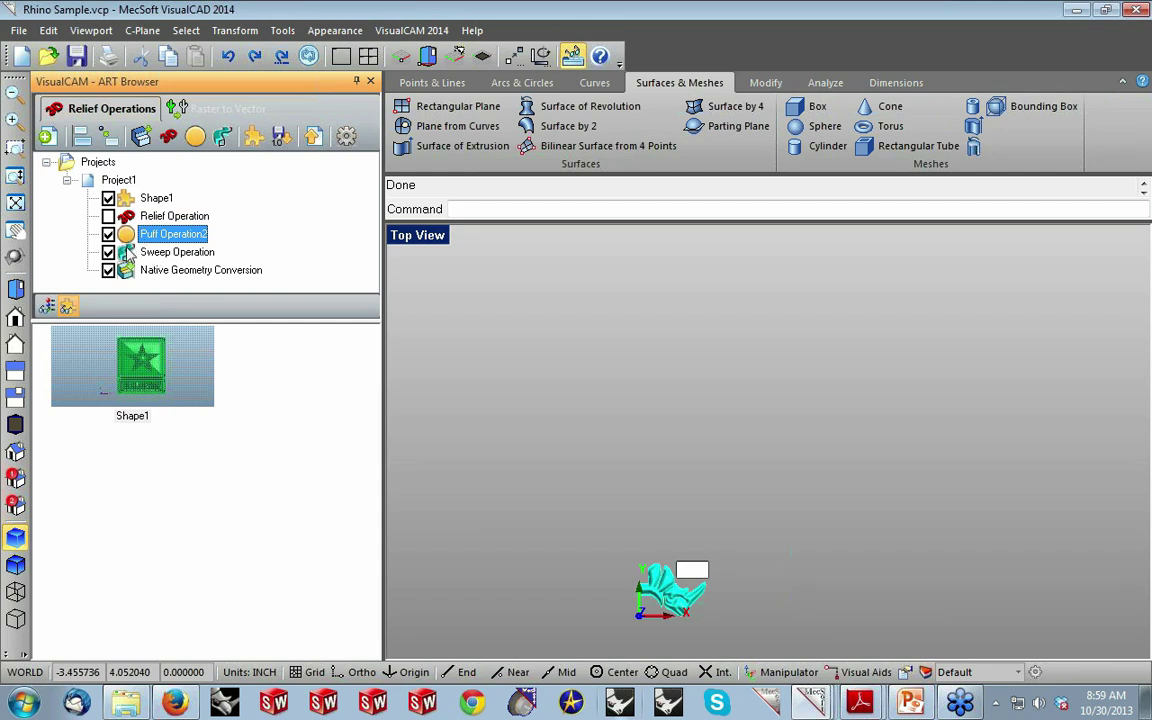
left_click(128, 253)
left_click(128, 271)
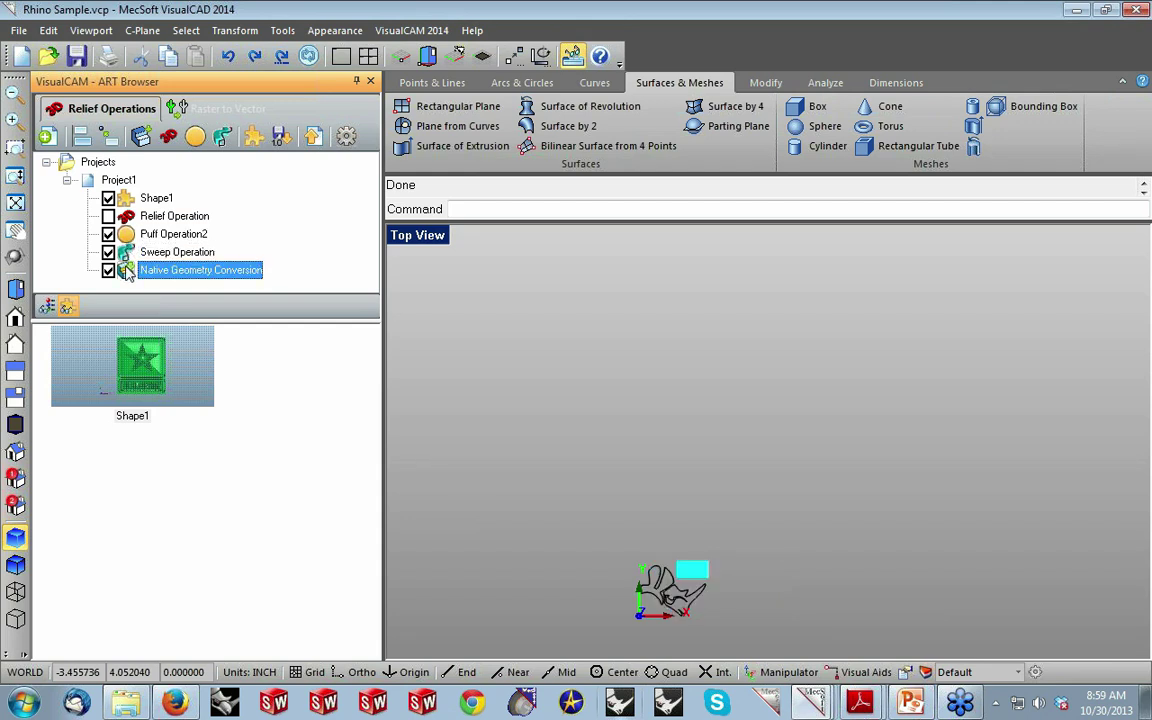
left_click(128, 252)
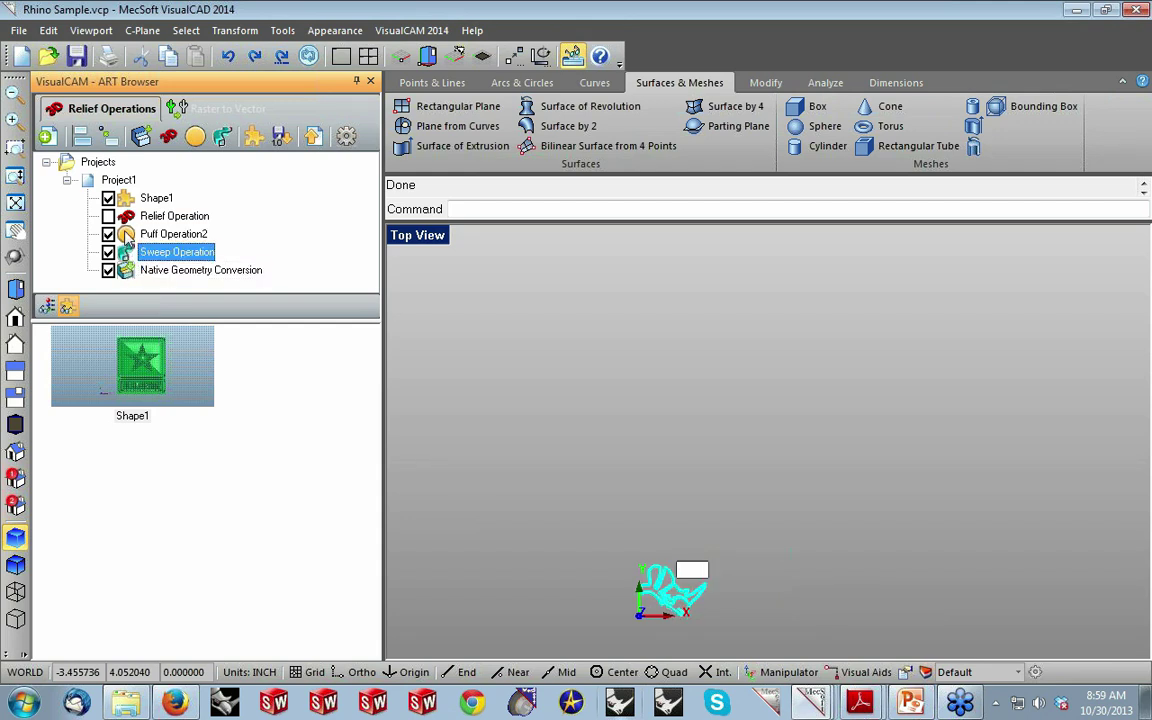
left_click(128, 234)
left_click(122, 197)
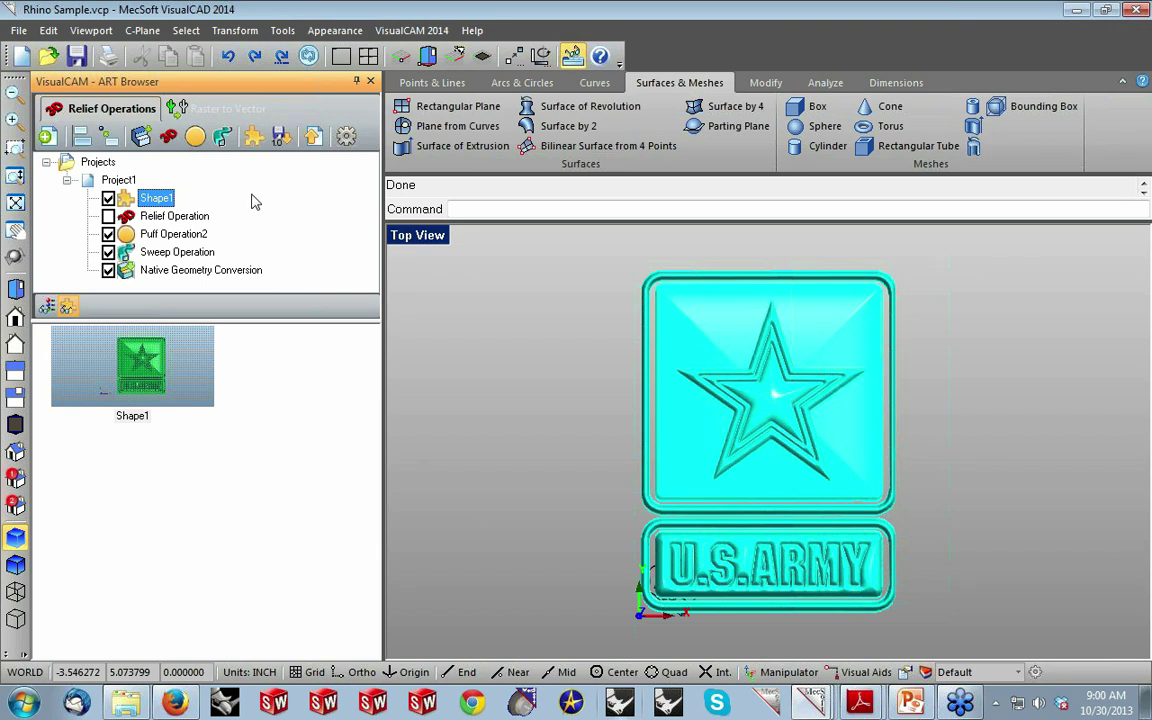
Look through the ART Options and the relief color choices, and view the list of available VisualCAM modules.
left_click(343, 140)
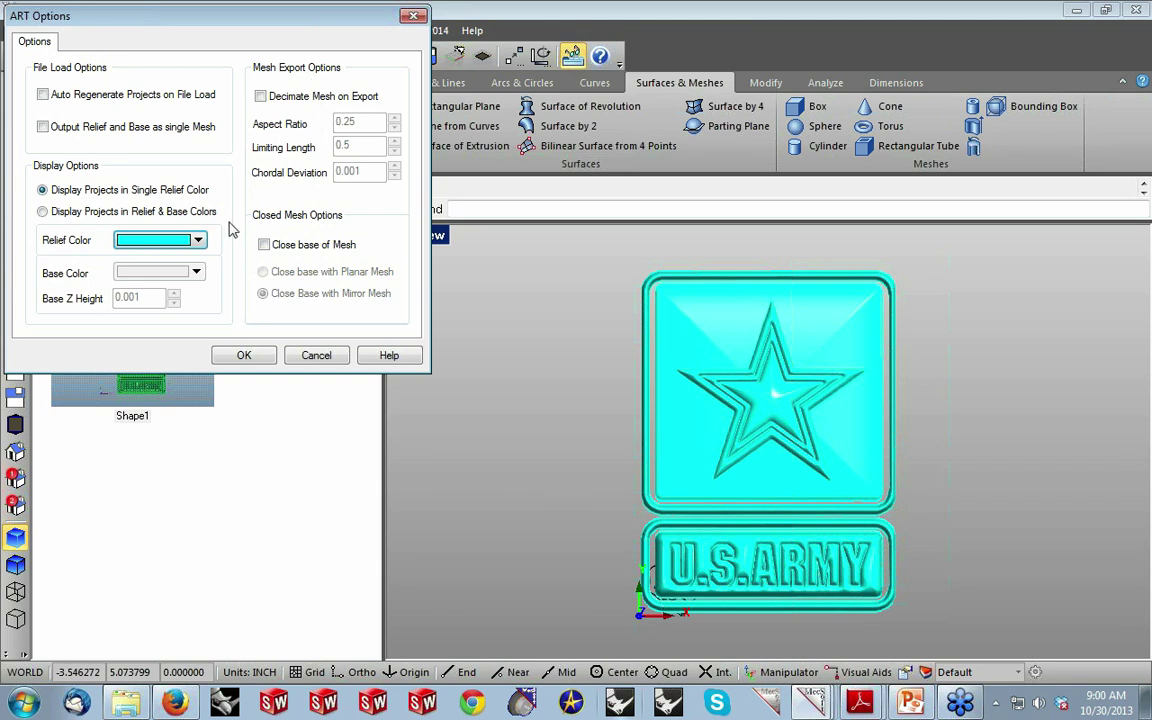
left_click(200, 241)
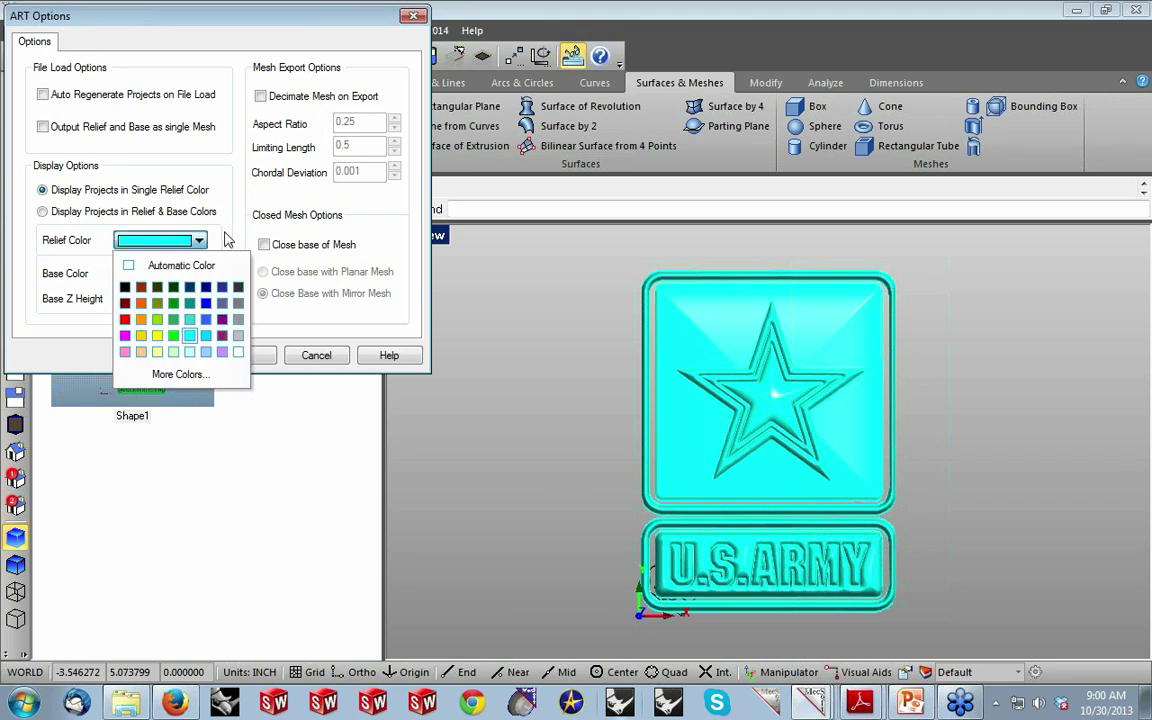
left_click(202, 242)
left_click(312, 356)
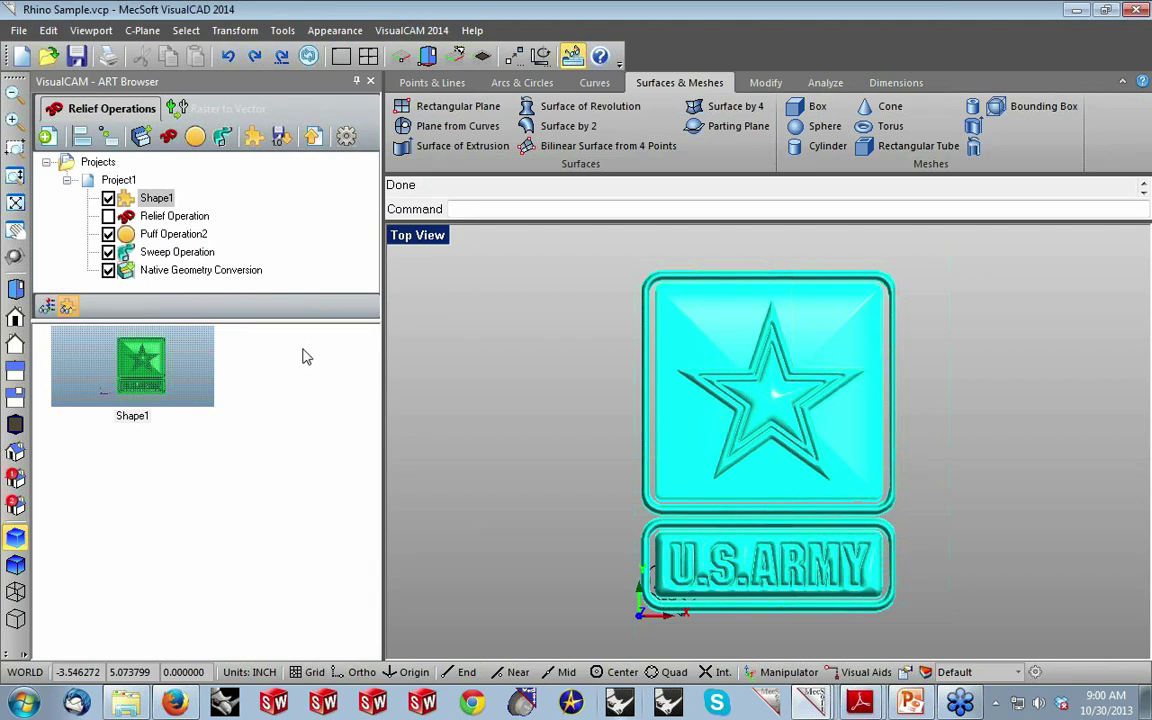
left_click(401, 34)
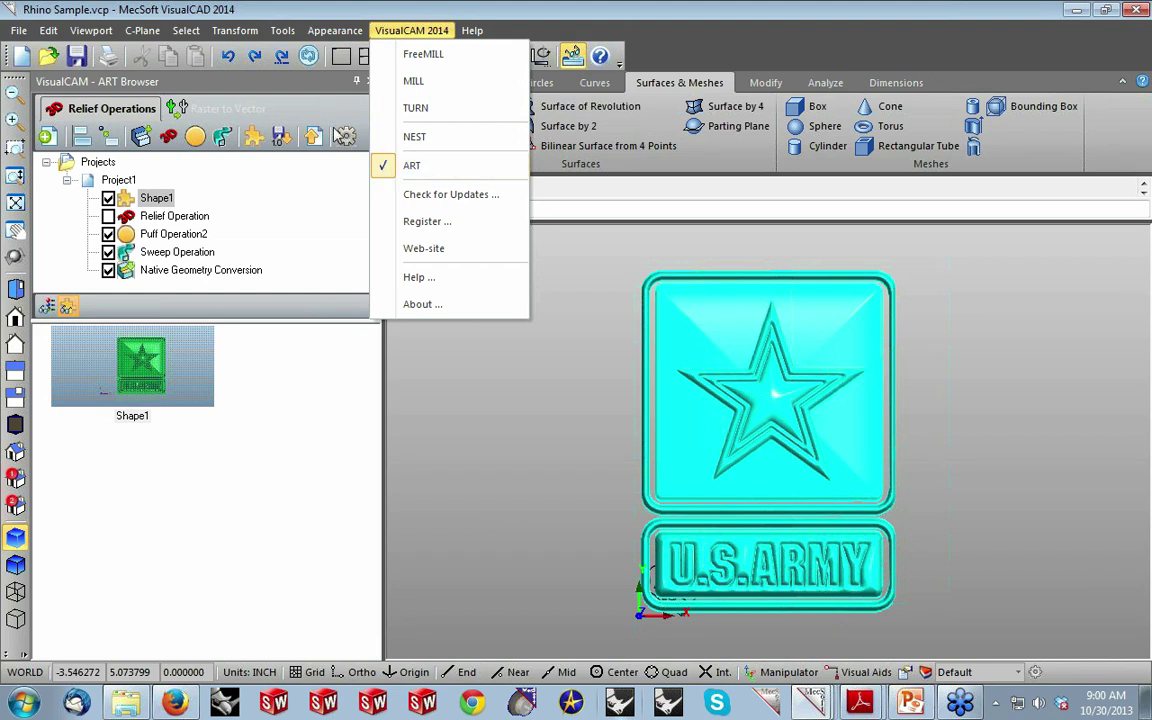
left_click(355, 358)
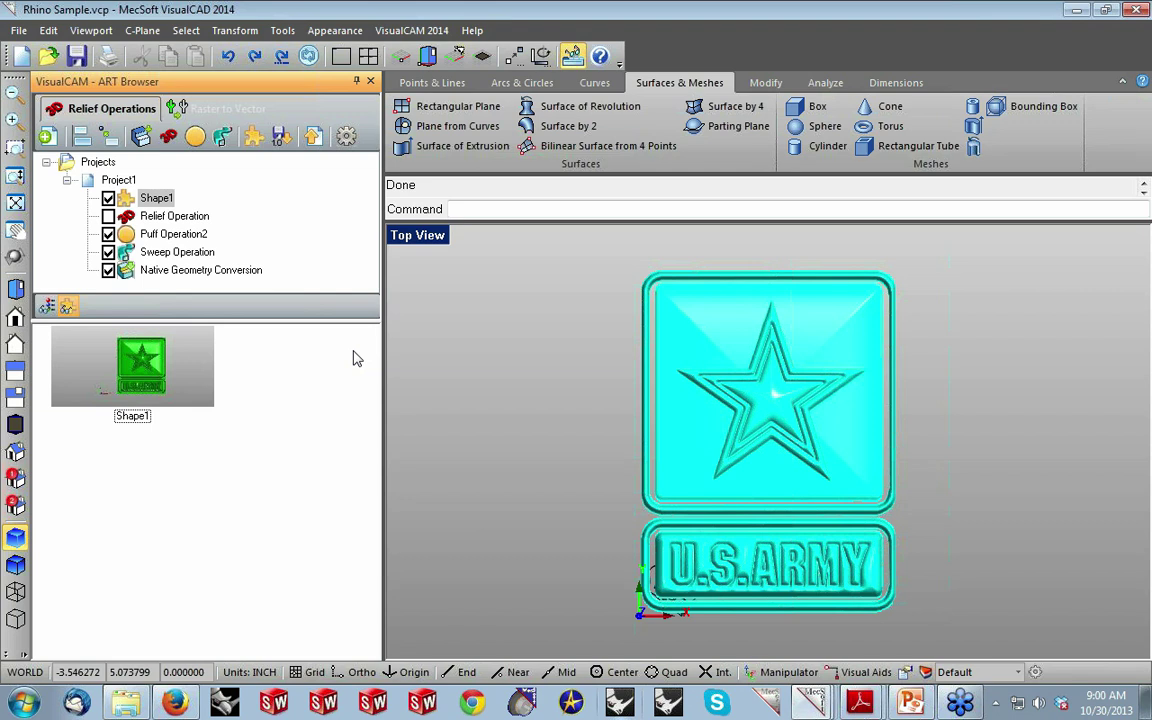
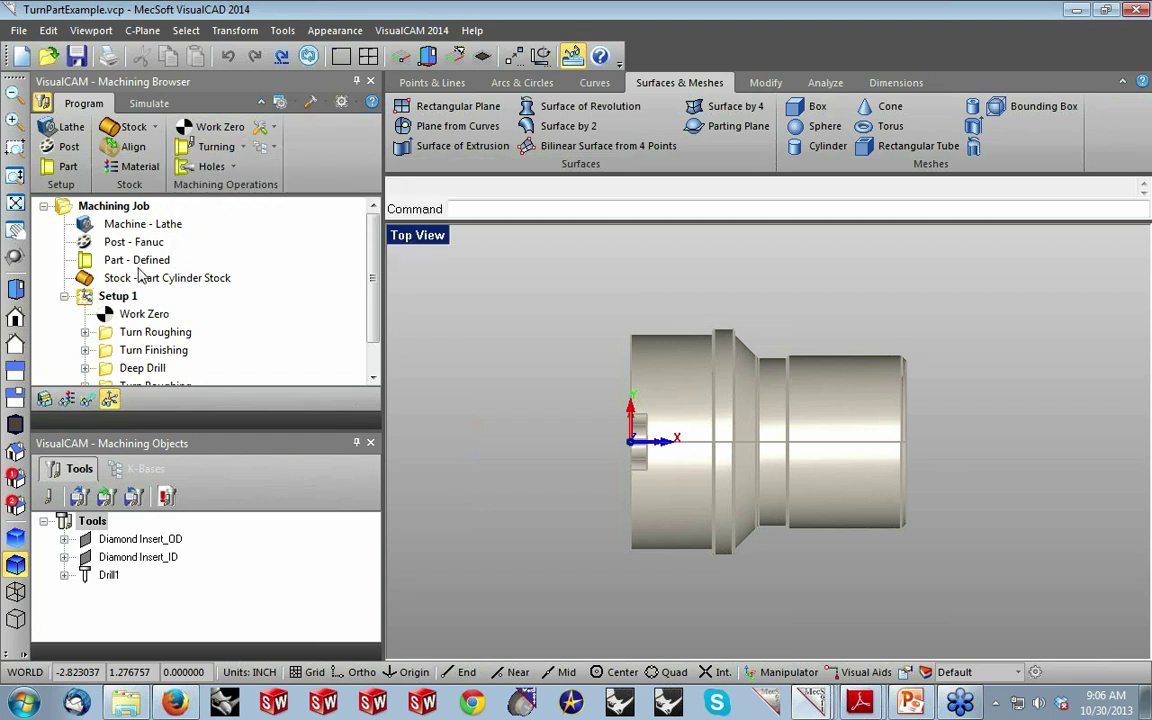
Review the available Turning operations for the lathe part and switch to the Wrap Up slide in the presentation.
left_click(244, 149)
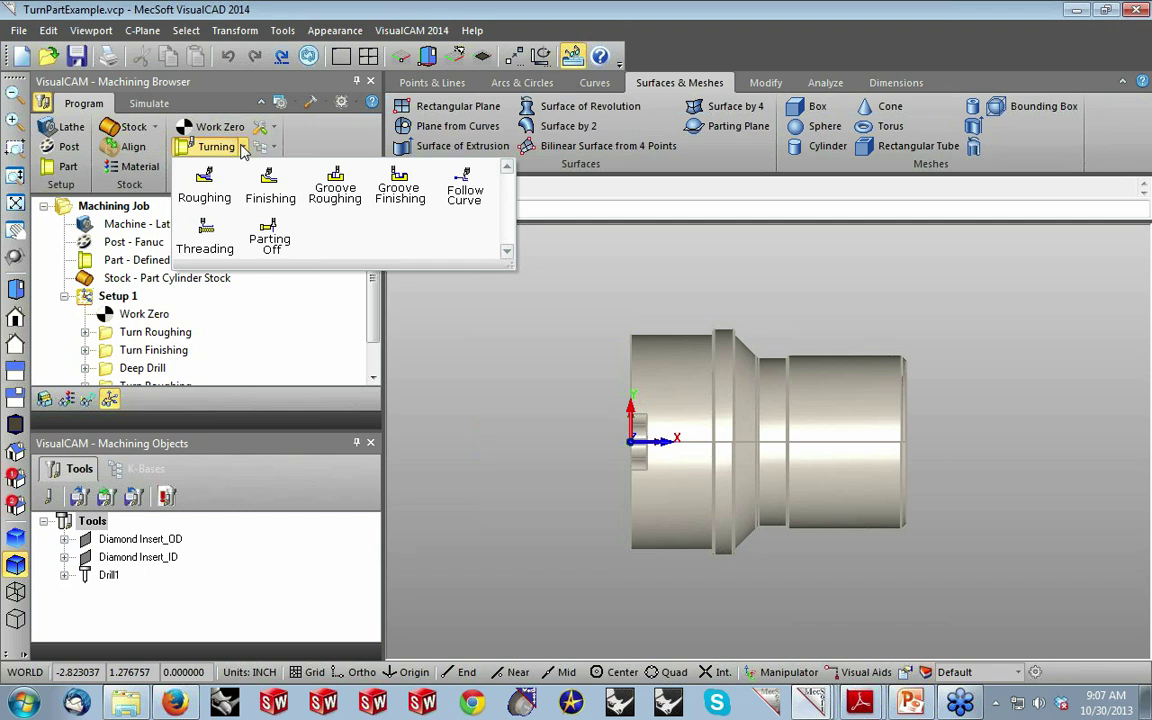
left_click(243, 147)
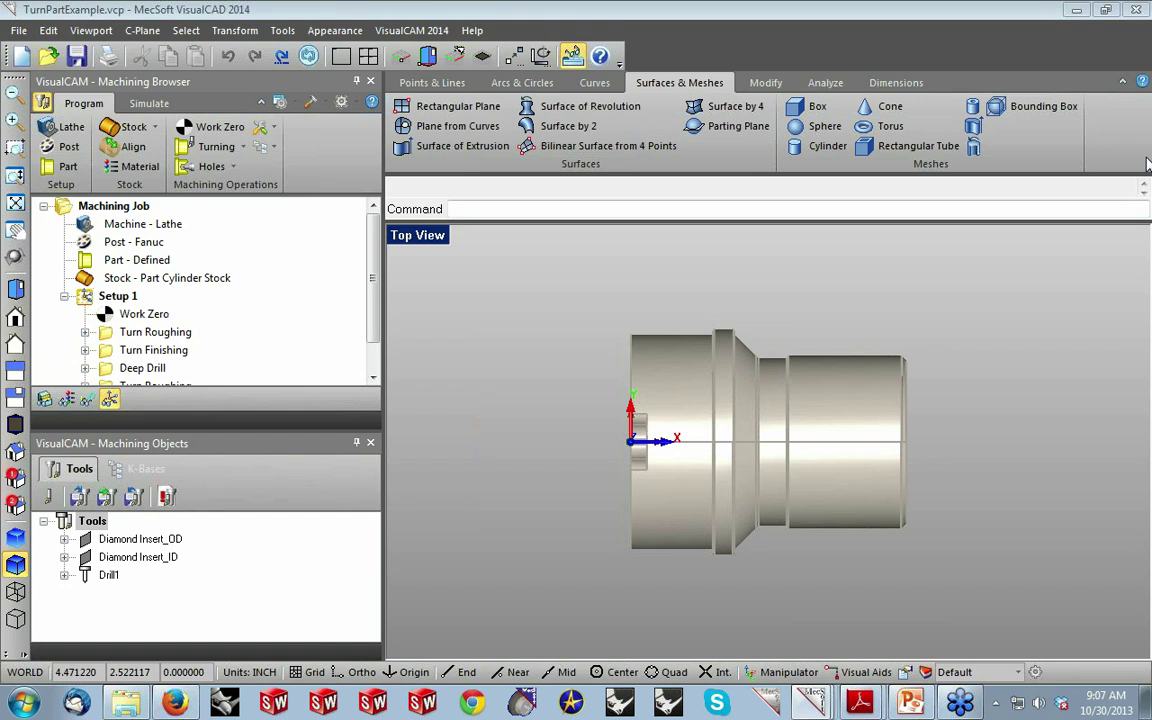
key("alt+Tab")
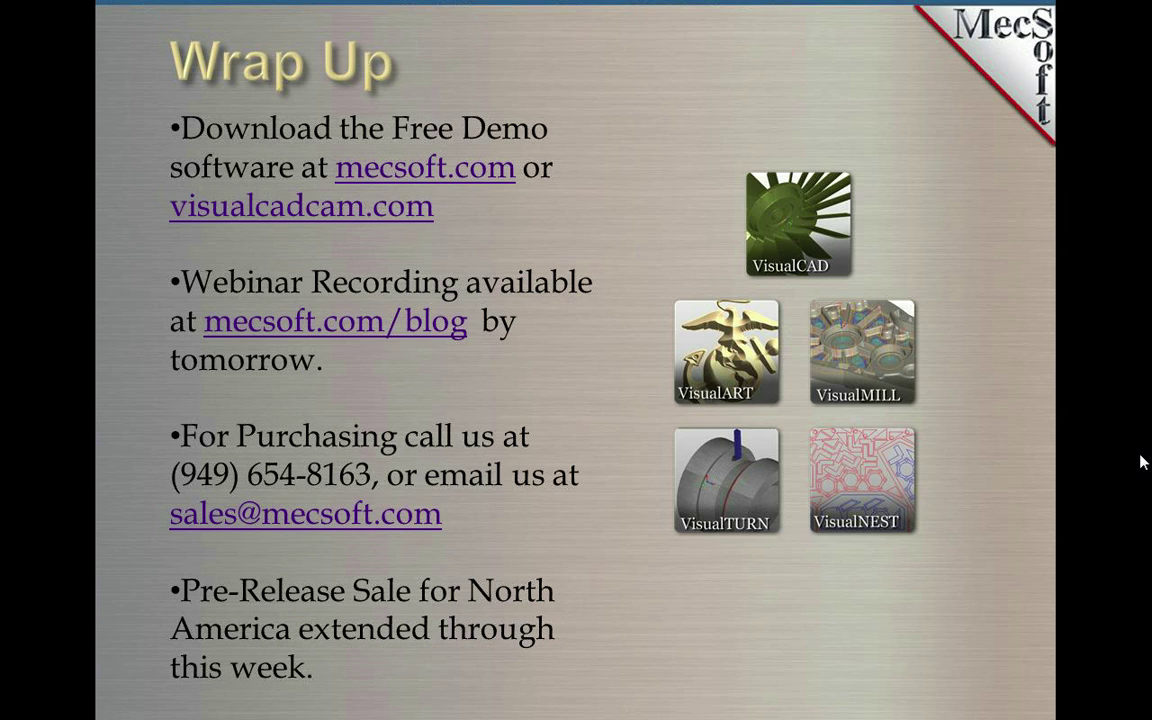